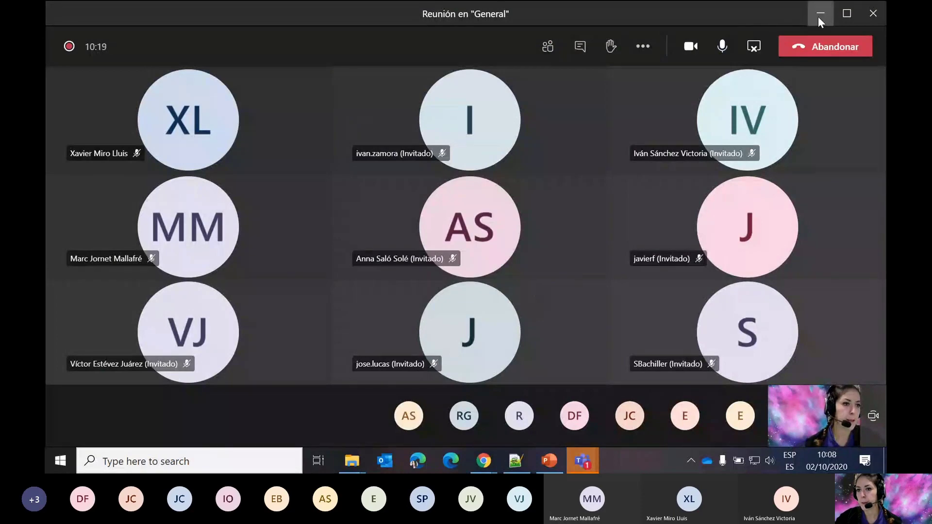
- Minimize the meeting windows and open the MainScreen of the Retos de integración app in Power Apps Studio
click(819, 15)
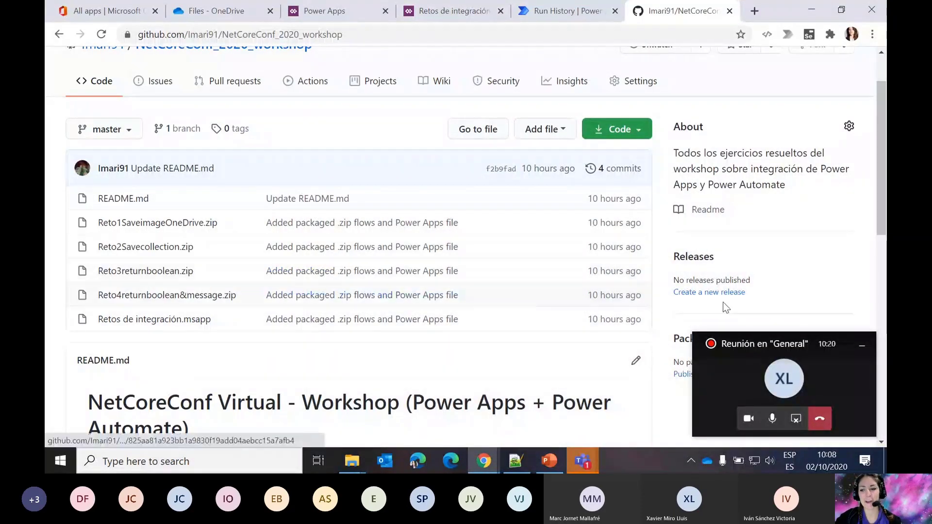
click(860, 344)
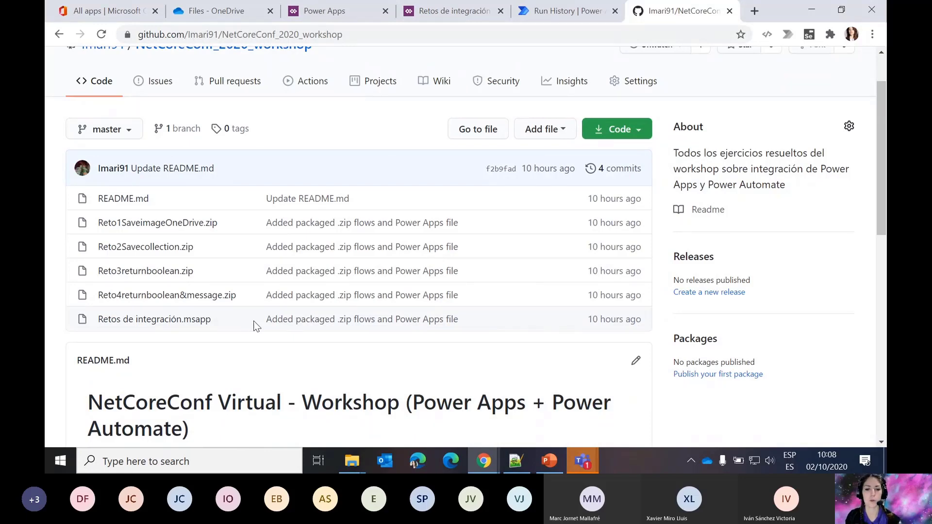
click(414, 17)
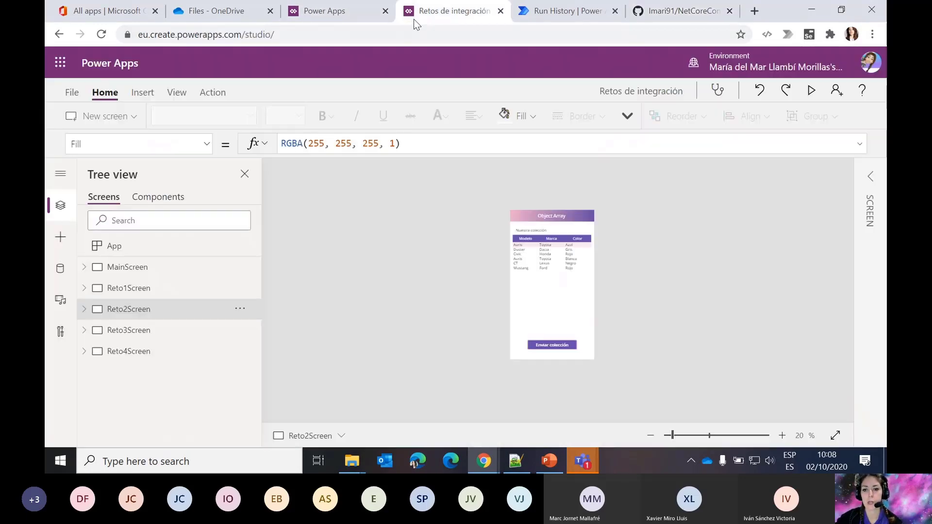
click(115, 246)
click(142, 268)
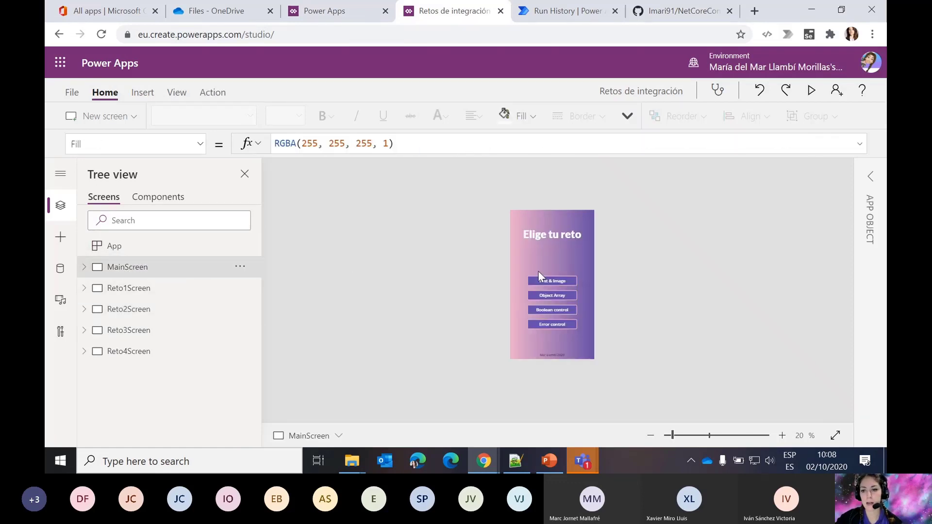
- Preview the app with its Boolean control challenge, close the preview and return to MainScreen at 40% zoom
click(810, 91)
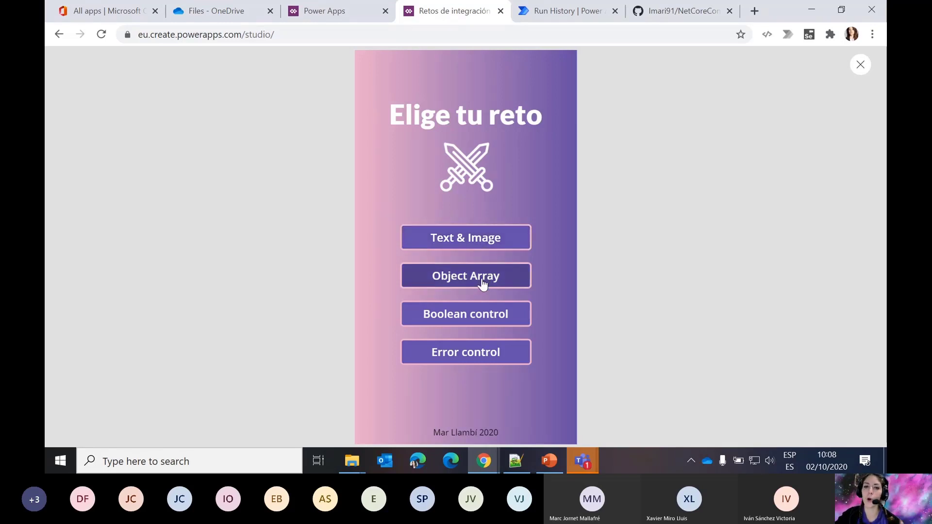
click(493, 312)
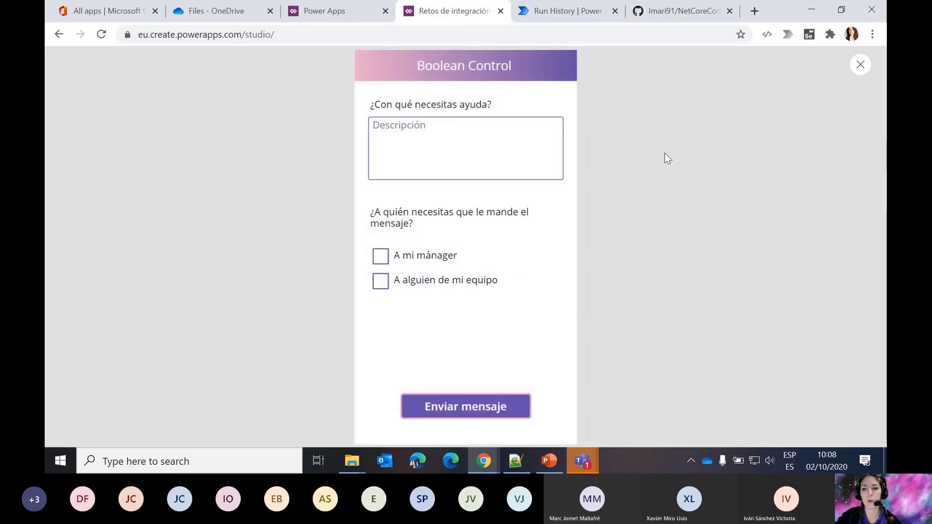
click(860, 65)
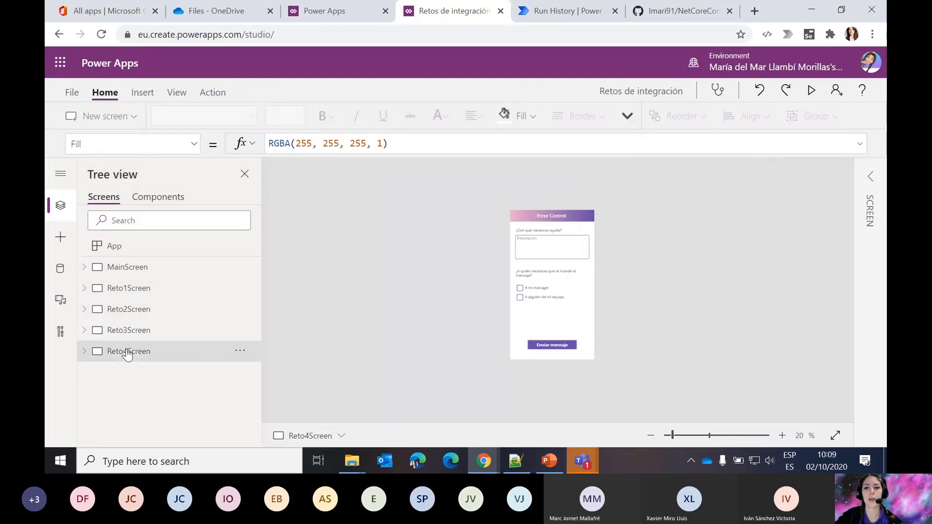
click(126, 270)
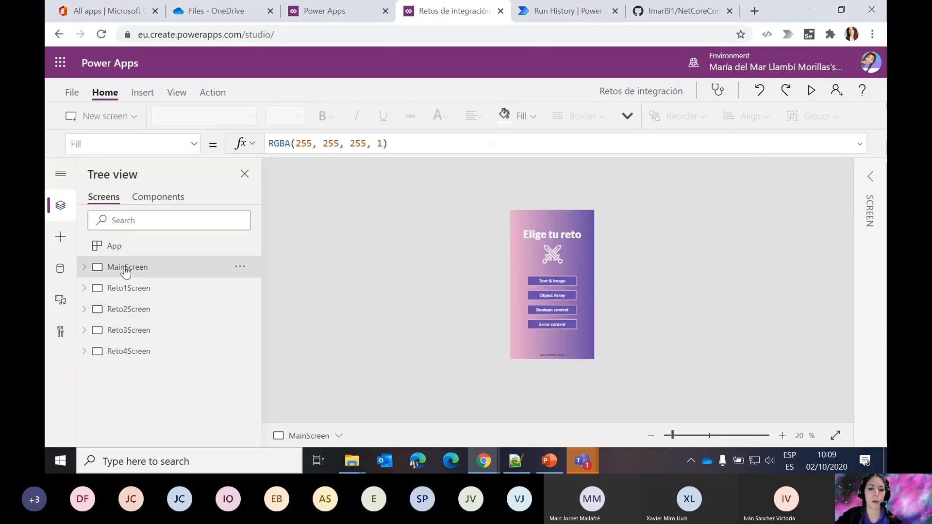
click(781, 436)
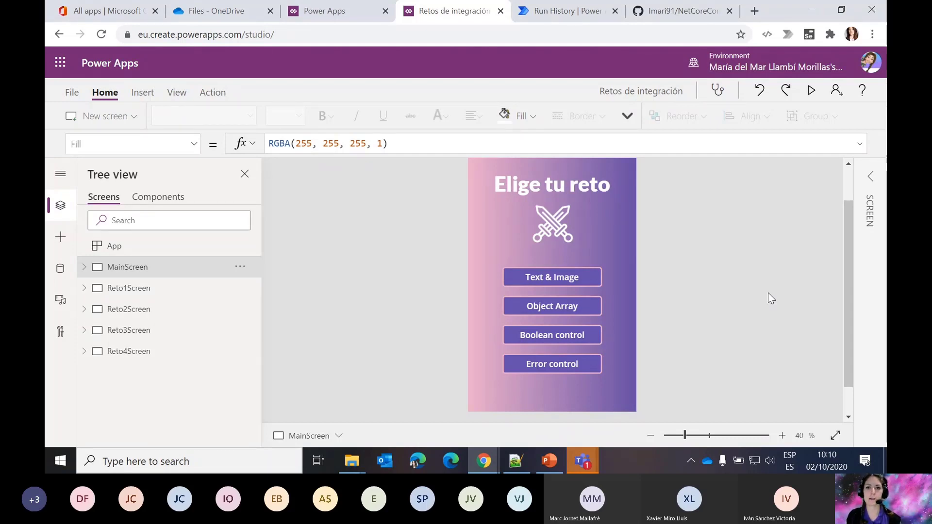
- View the flow list in Power Automate and the Apps list in Power Apps, leaving no app selected
click(560, 12)
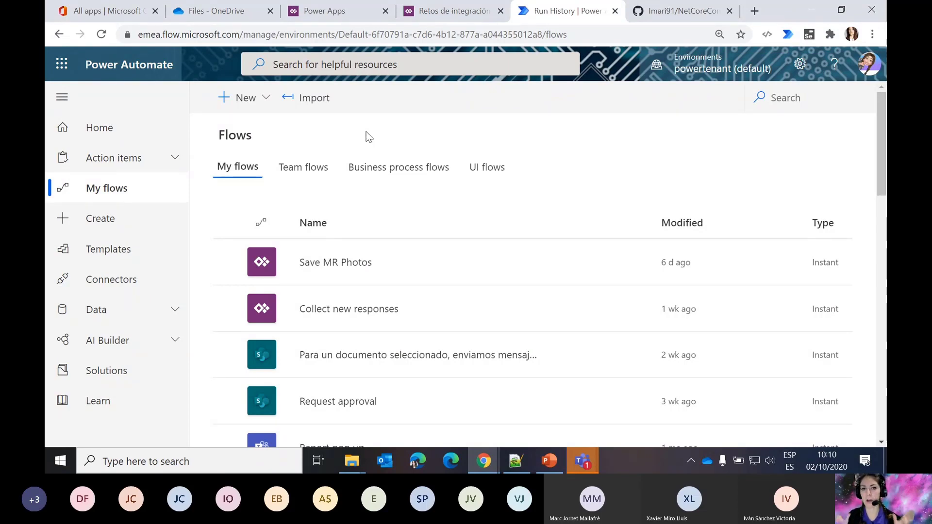
click(331, 14)
click(556, 288)
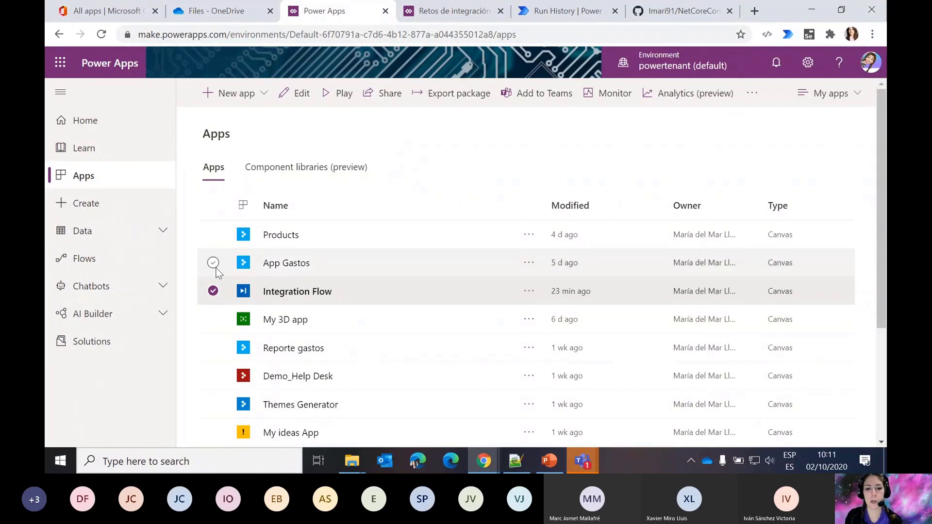
click(214, 291)
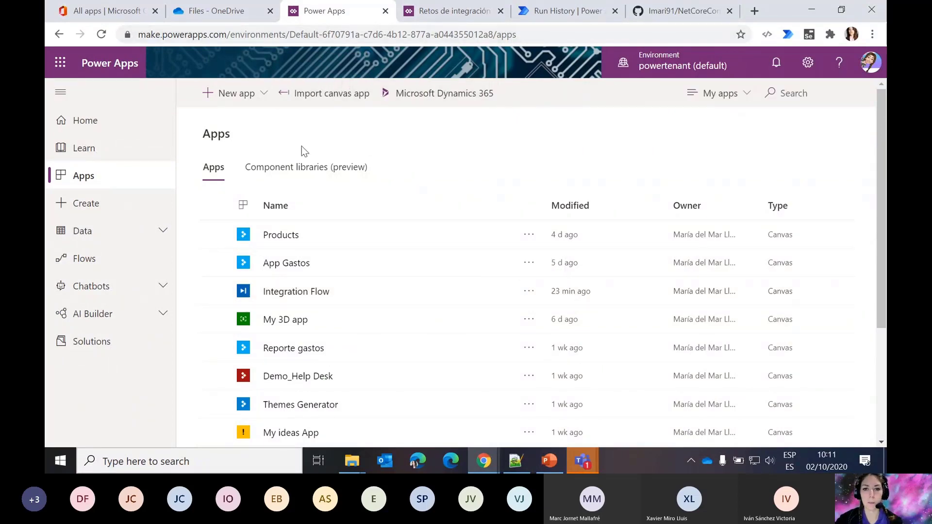
- Create a new blank canvas app with phone layout from the Power Apps Apps list
click(230, 97)
click(236, 124)
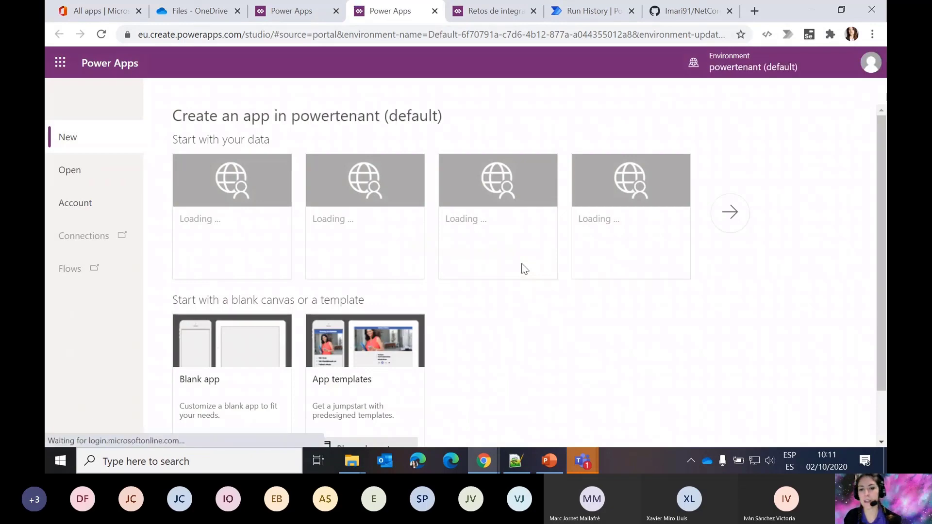
click(502, 12)
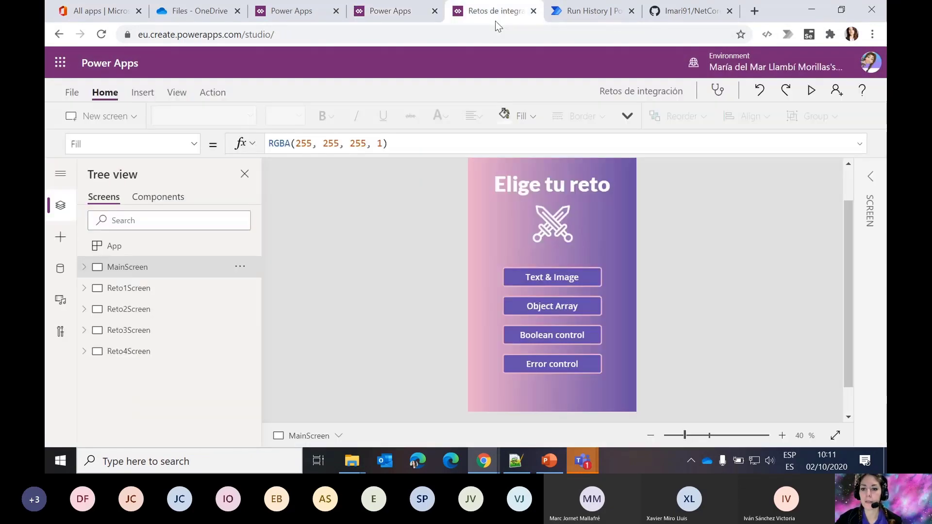
click(402, 18)
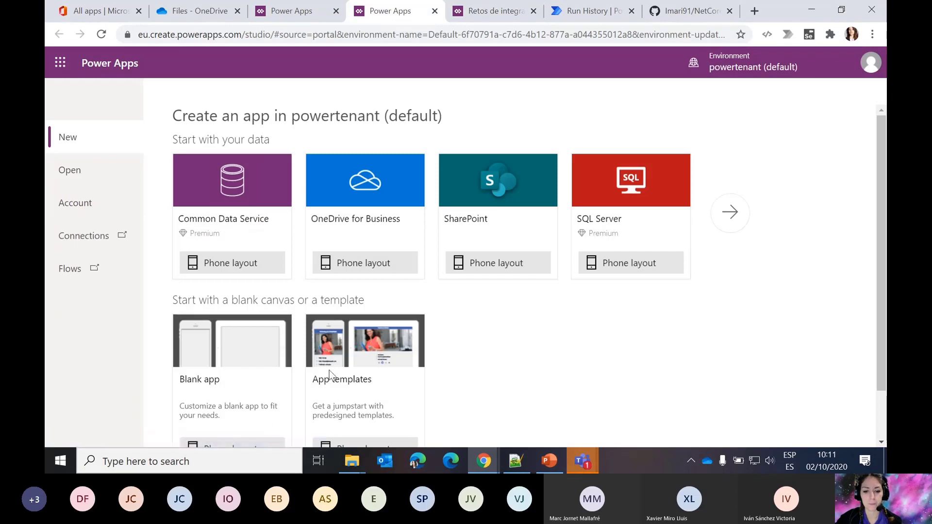
scroll(330, 375, down, 2)
click(215, 392)
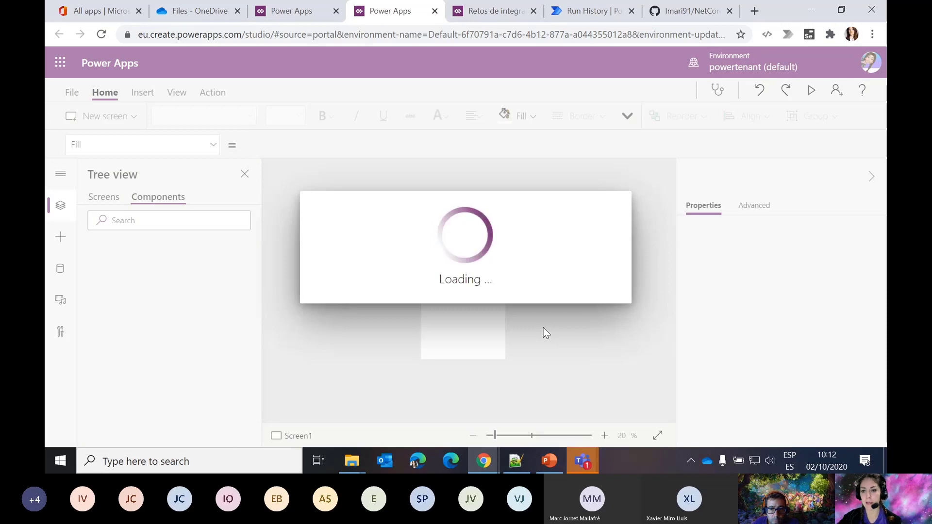
- Add a text input to Screen1 and place it about a third of the way down the screen
click(604, 436)
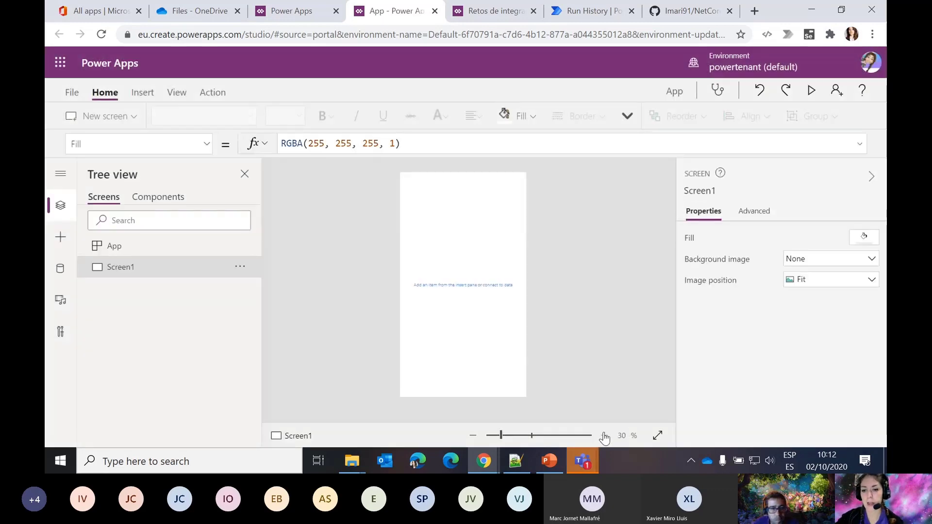
click(604, 435)
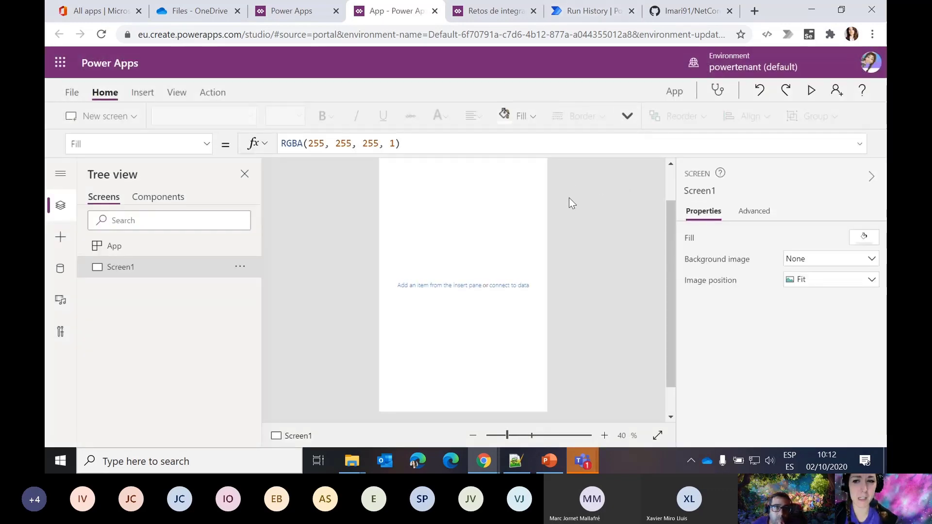
click(142, 93)
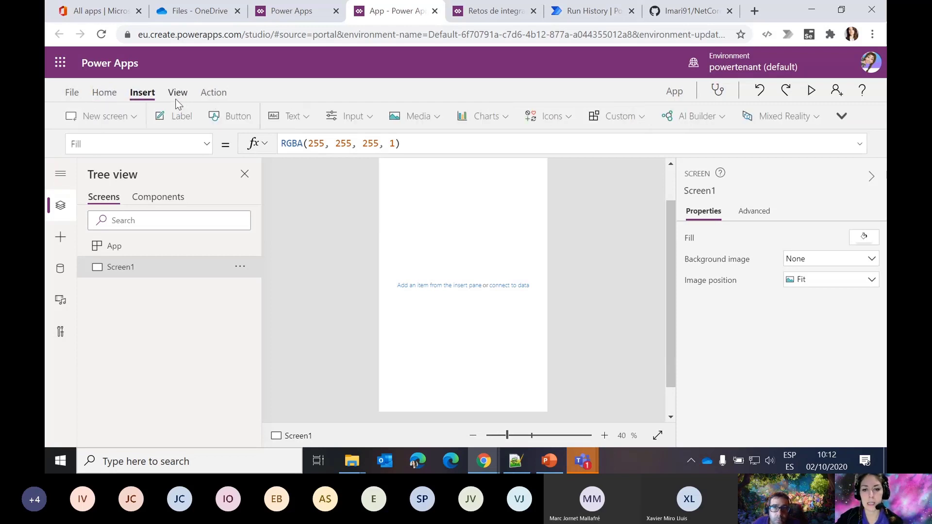
click(349, 116)
click(392, 167)
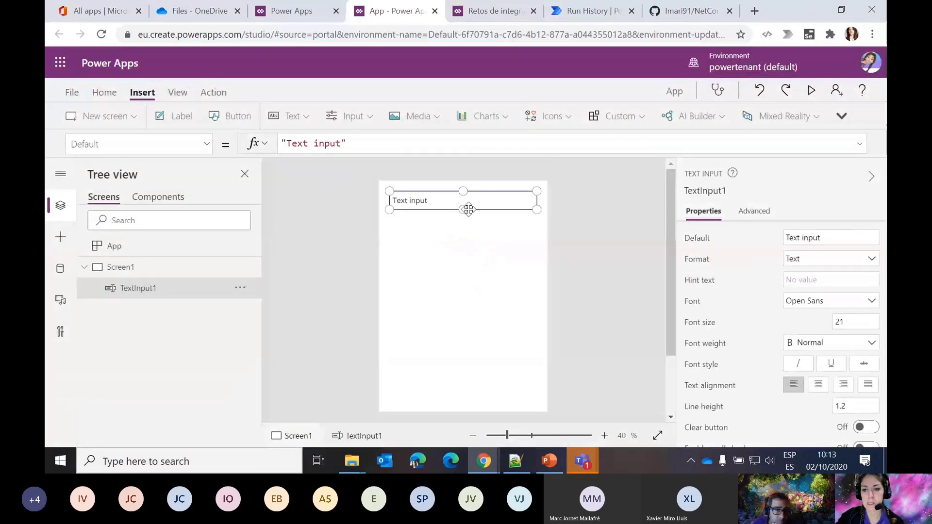
drag(431, 204, 431, 262)
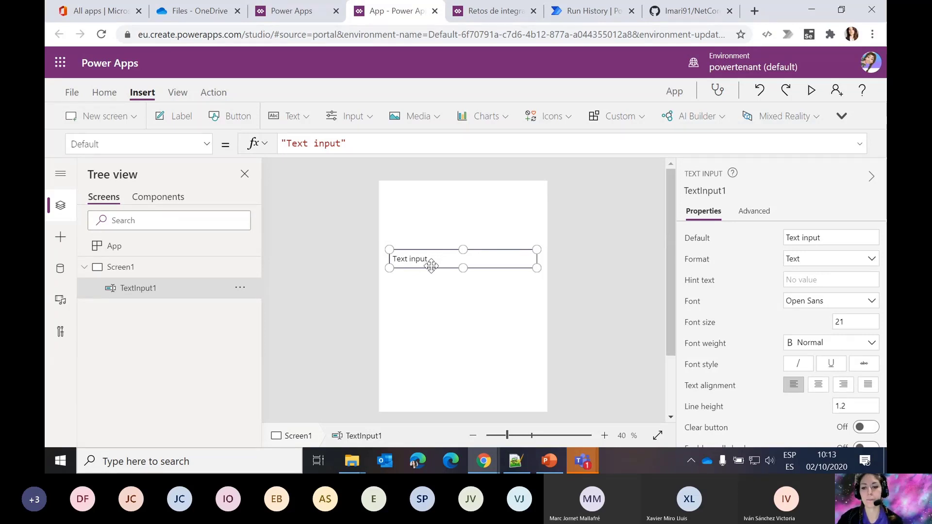
- Add a button centred below the text input at X 180, Y 440 and set its text to "Llamar flujo"
click(229, 116)
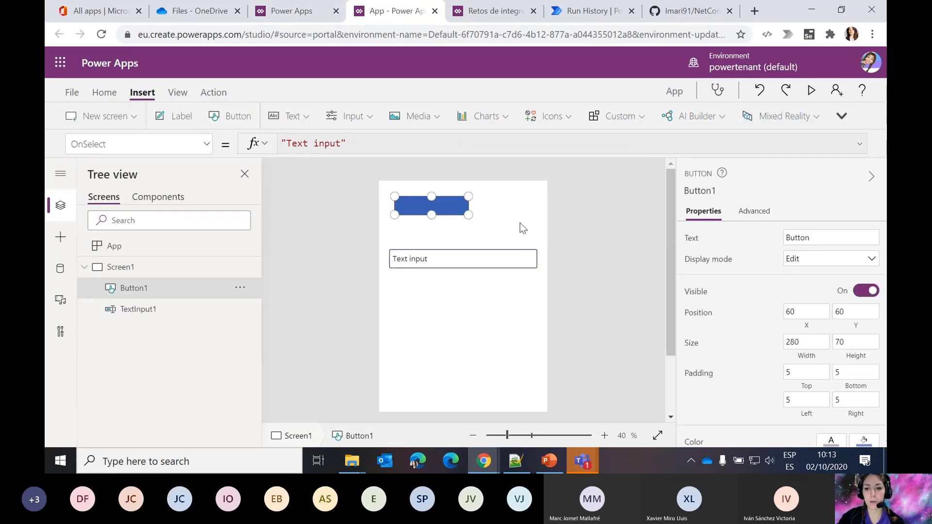
drag(438, 208, 475, 307)
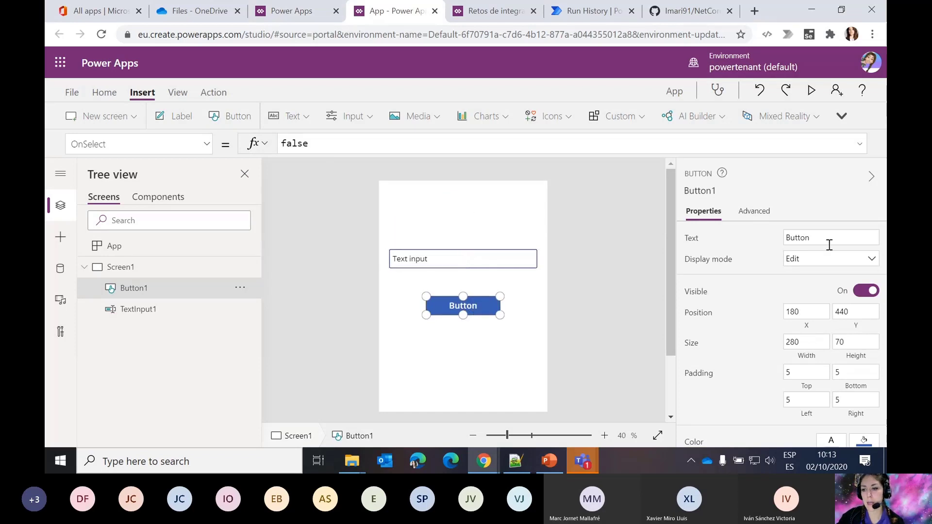
double_click(806, 236)
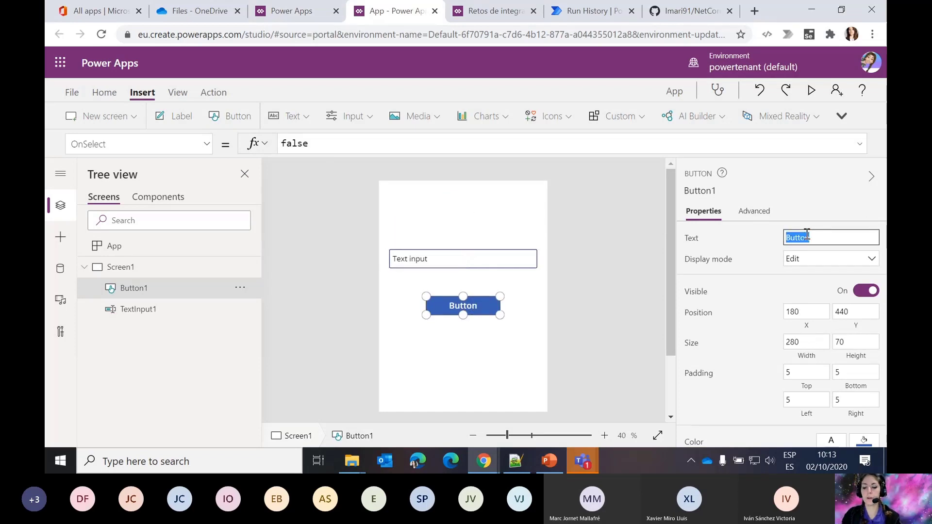
text(Llamar flujo)
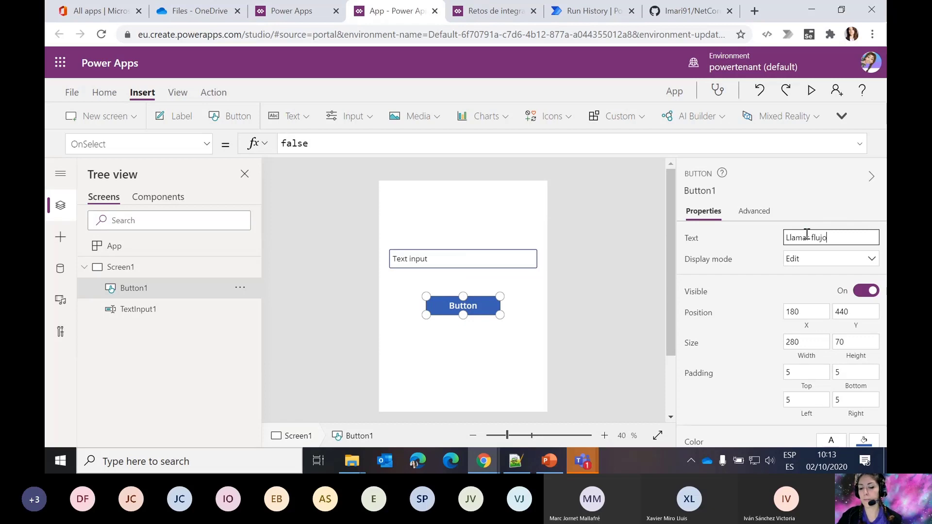
click(555, 266)
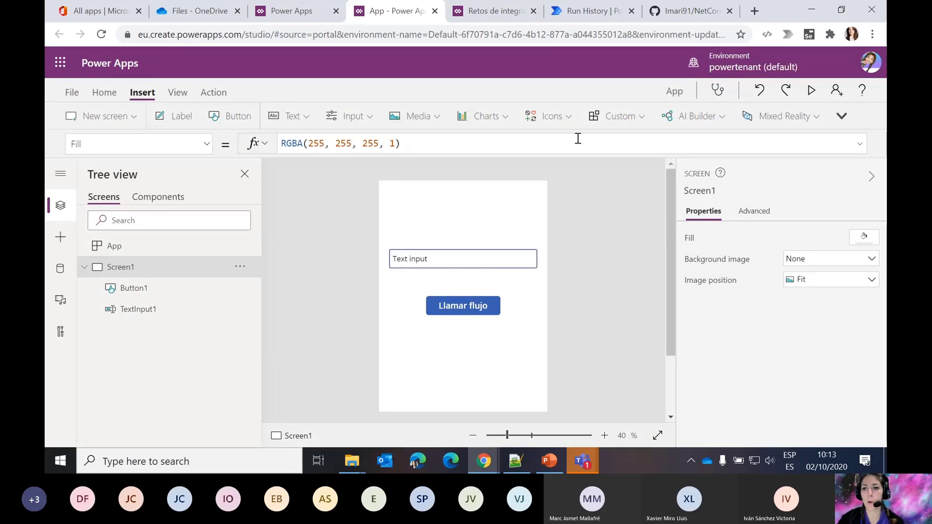
- Switch to Power Automate and start a new instant flow with PowerApps as its trigger
click(572, 13)
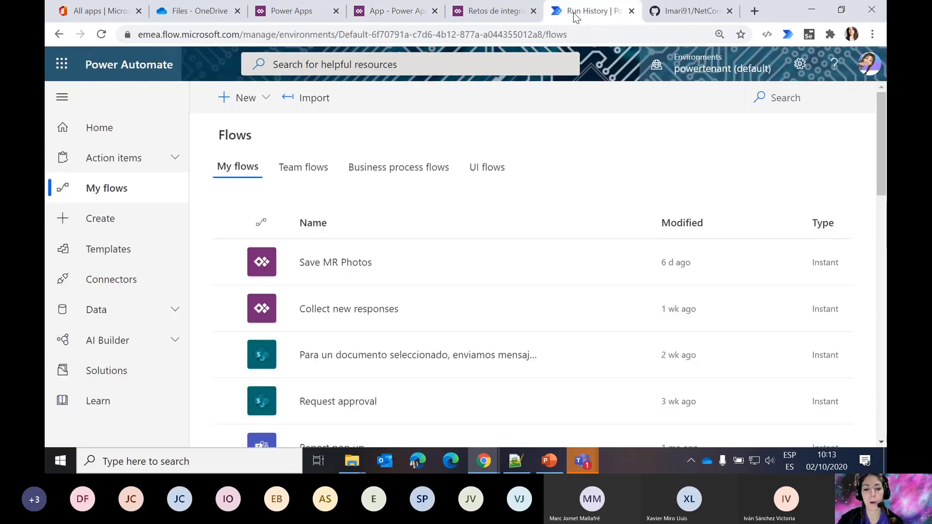
click(262, 98)
click(270, 205)
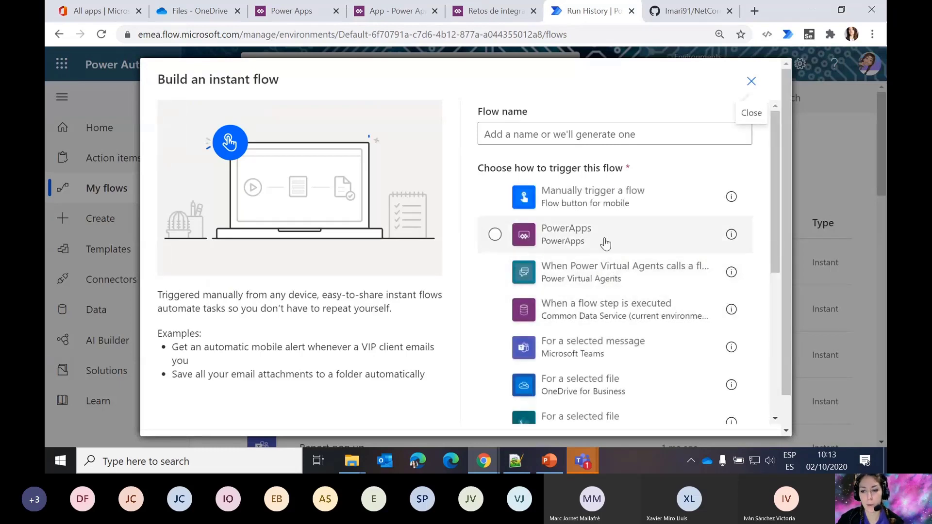
click(604, 238)
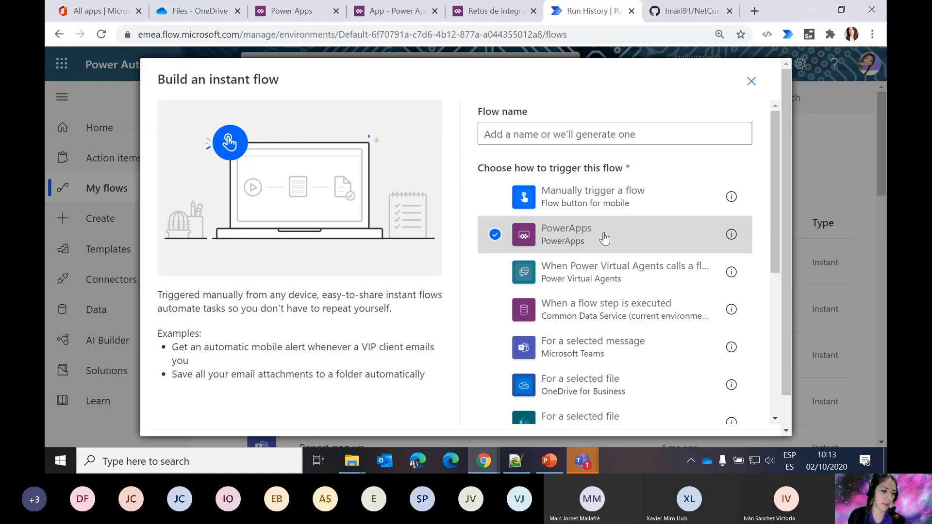
scroll(604, 237, down, 4)
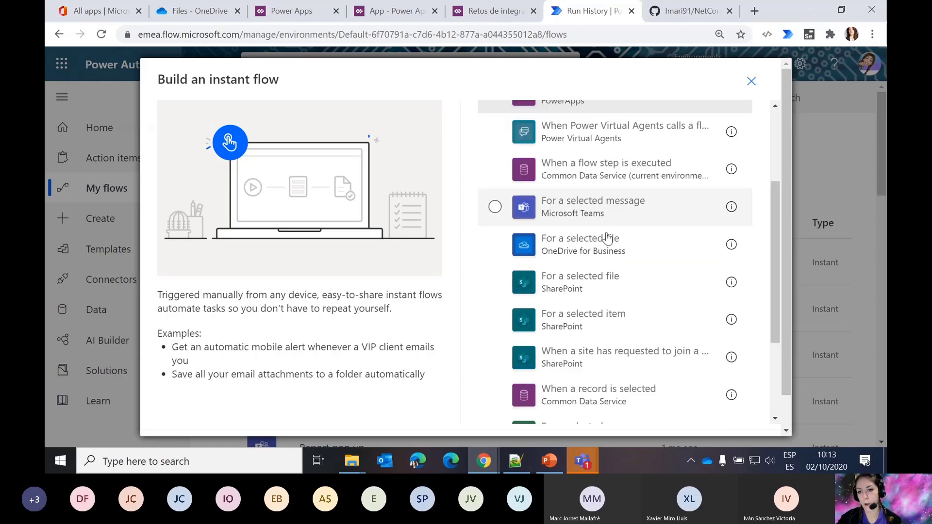
scroll(606, 238, up, 4)
- Name the instant flow "Ejercicio 1: variable texto" and create it
click(551, 138)
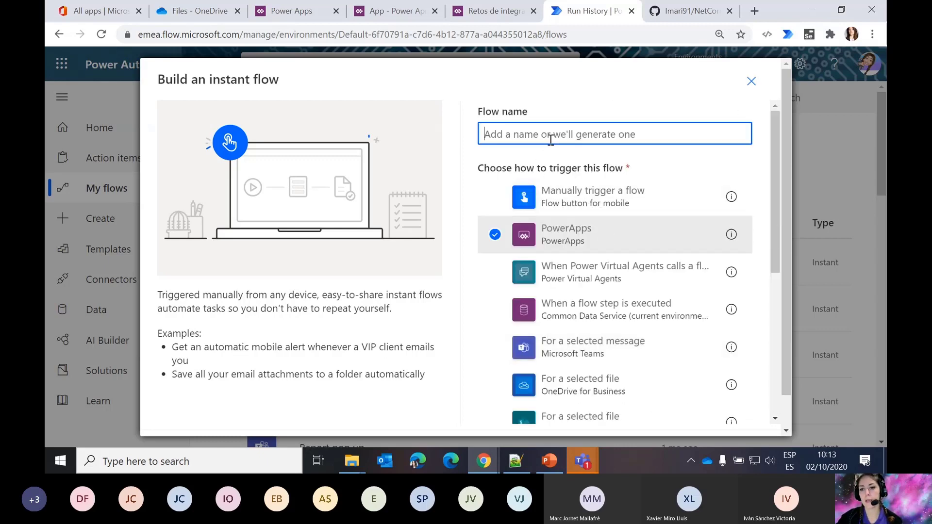
text(Ejerci)
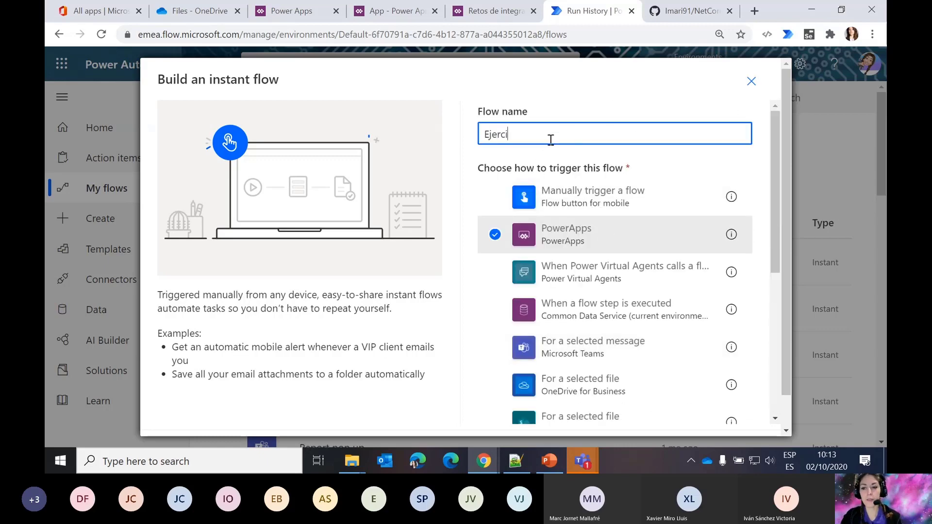
text(cio)
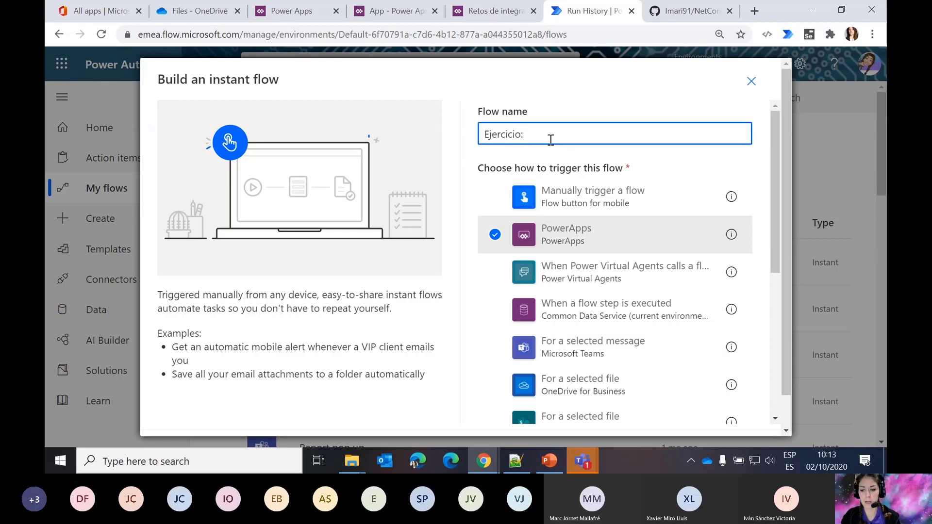
text( 1: variable texto)
scroll(642, 288, down, 5)
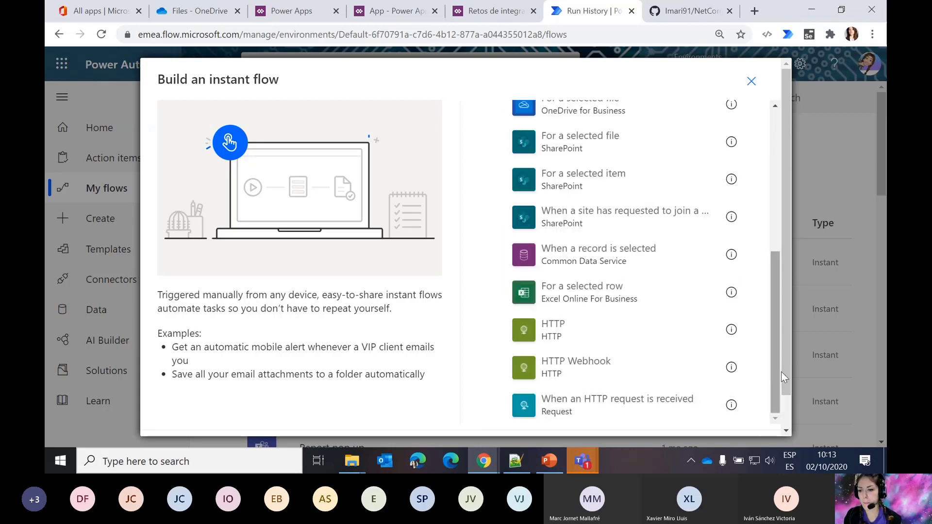
scroll(781, 376, down, 1)
click(656, 426)
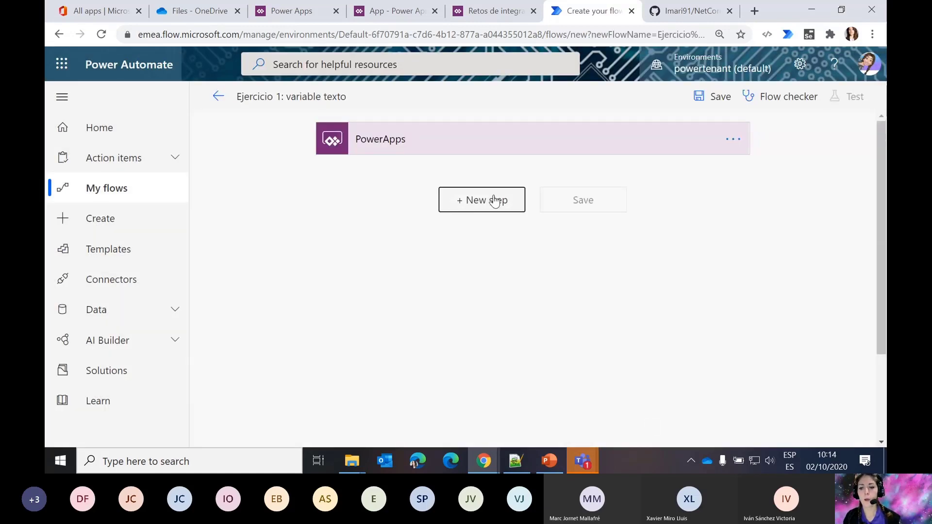
- Search the actions for "variable" and add an Initialize variable action below the PowerApps trigger
click(495, 200)
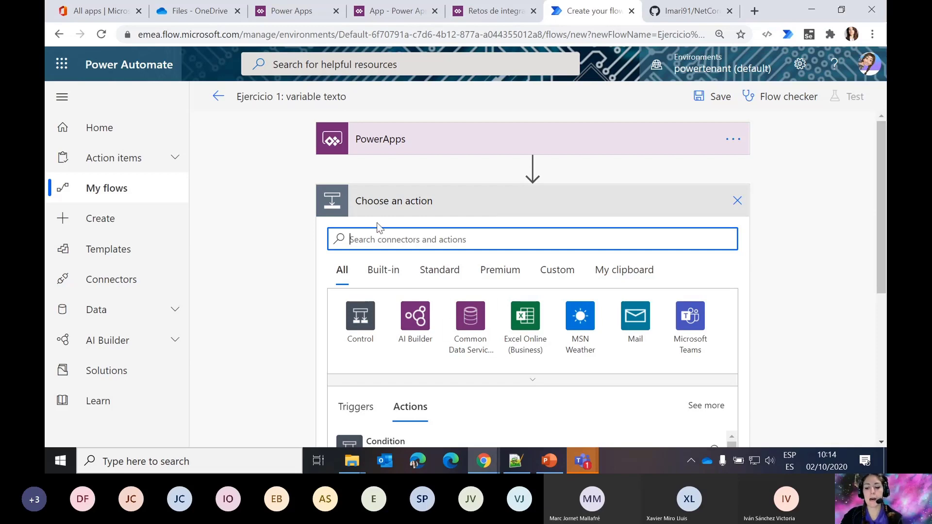
text(variable)
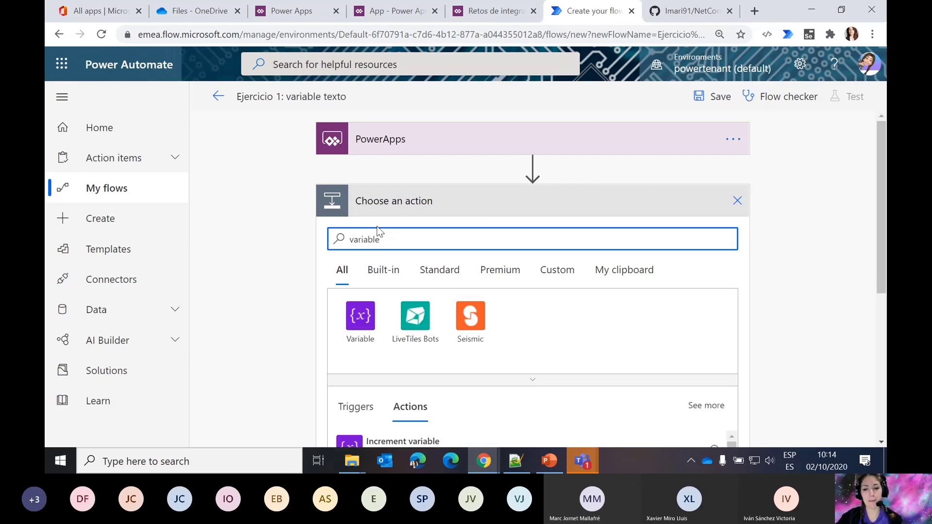
scroll(583, 311, down, 1)
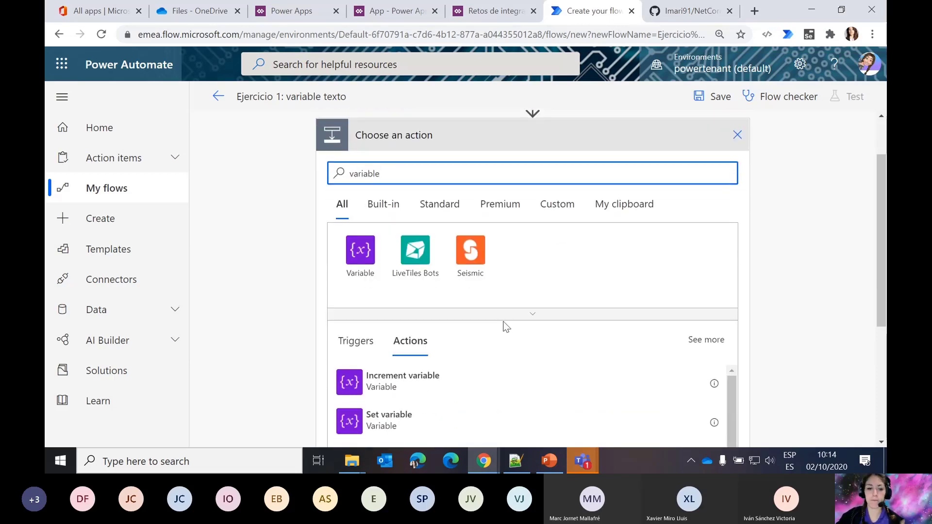
scroll(505, 326, down, 1)
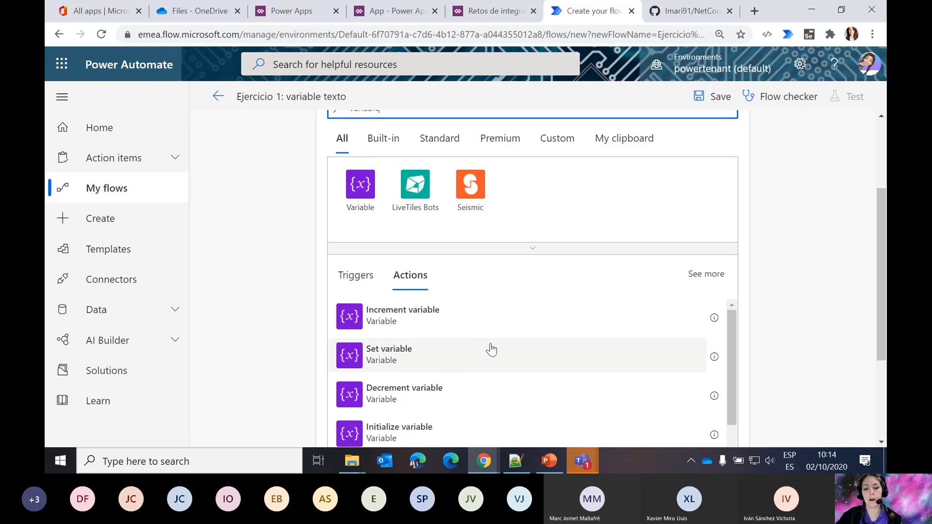
scroll(488, 350, down, 1)
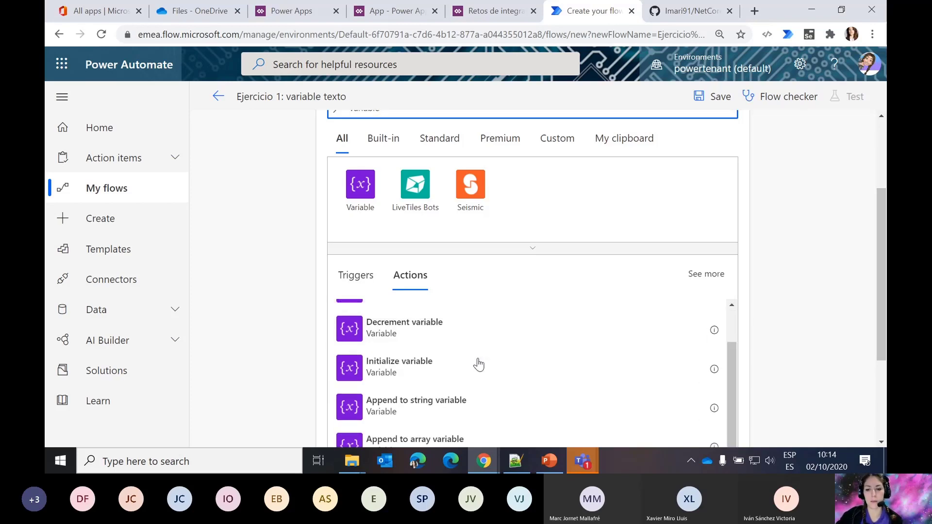
click(430, 366)
scroll(814, 192, down, 2)
scroll(837, 179, up, 1)
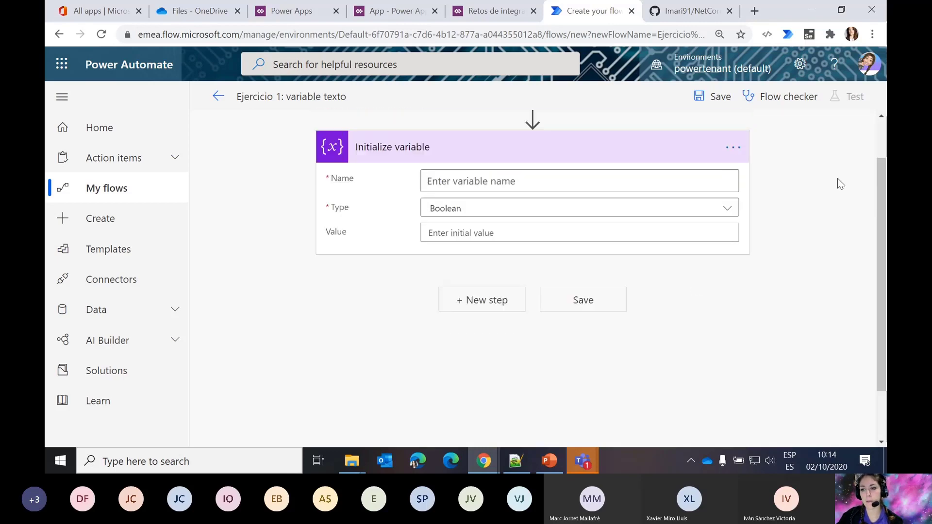
click(833, 180)
scroll(823, 182, up, 1)
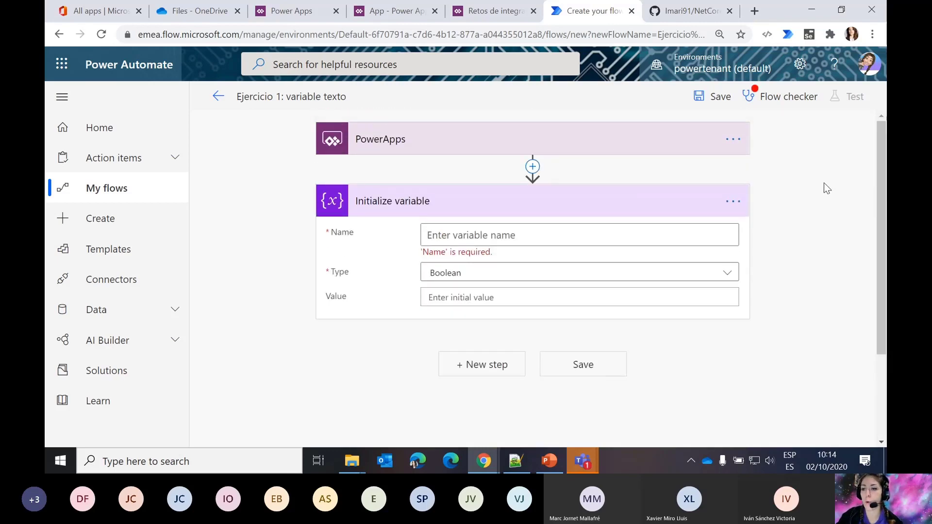
- Try to save the flow, and enter "Name" as the variable's name
click(708, 97)
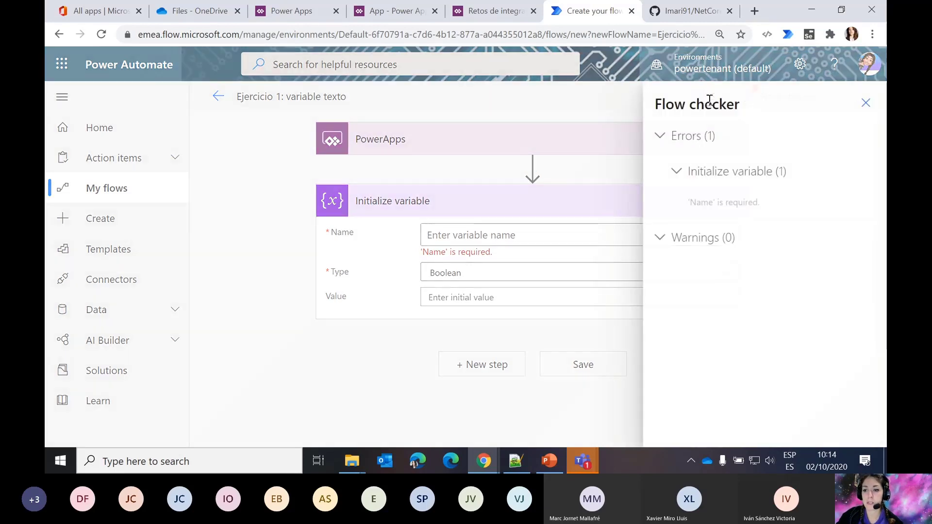
click(865, 103)
click(473, 229)
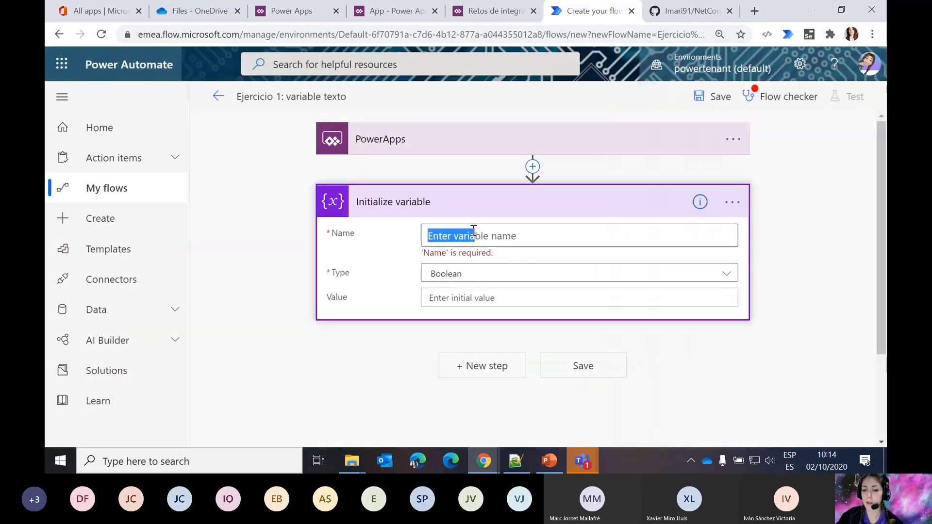
click(487, 229)
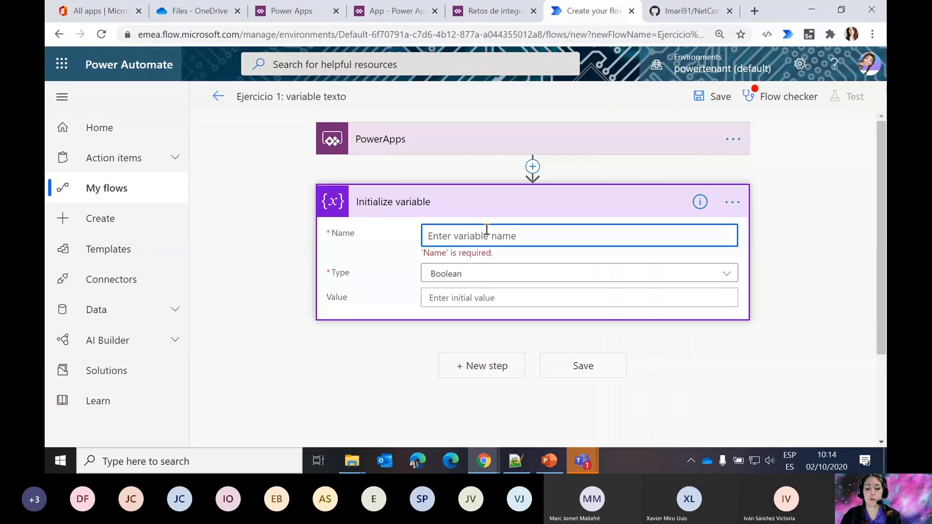
text(Name)
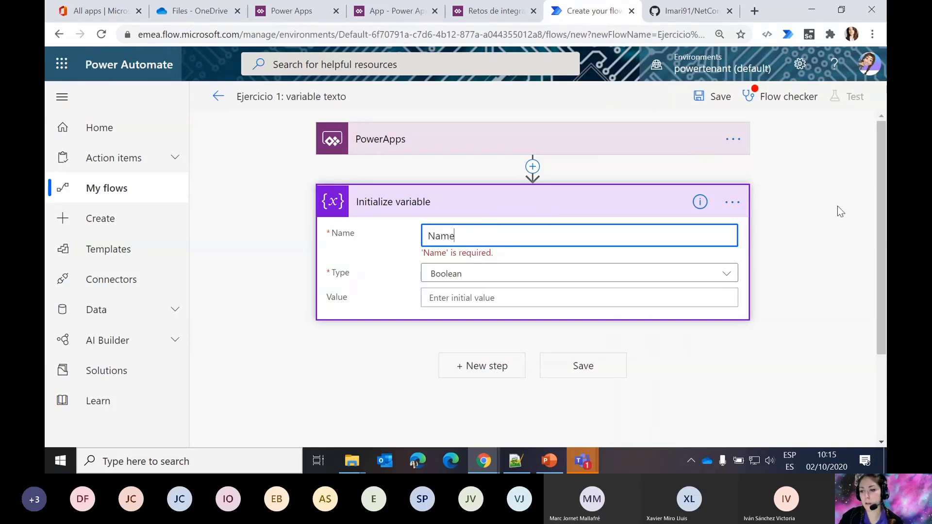
click(836, 208)
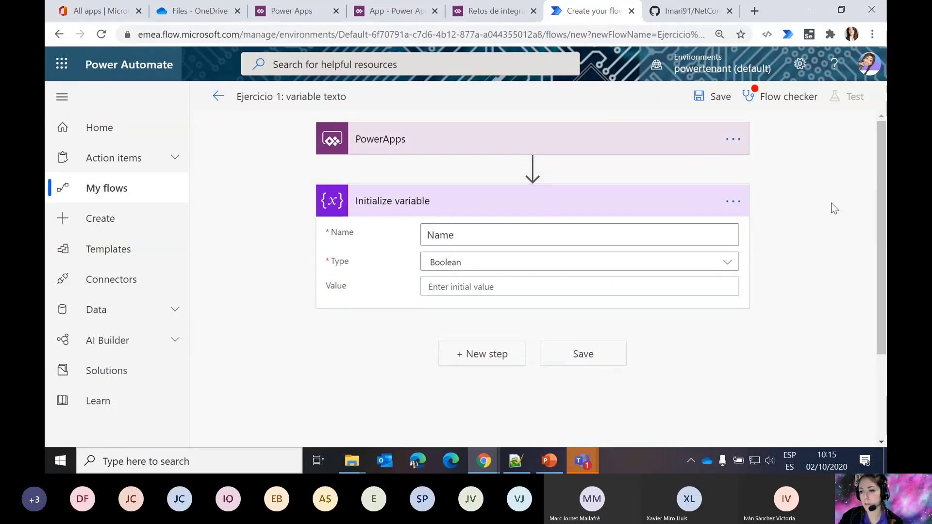
- Set the variable's name to "Titulo" and save the flow
double_click(429, 233)
text(titulo)
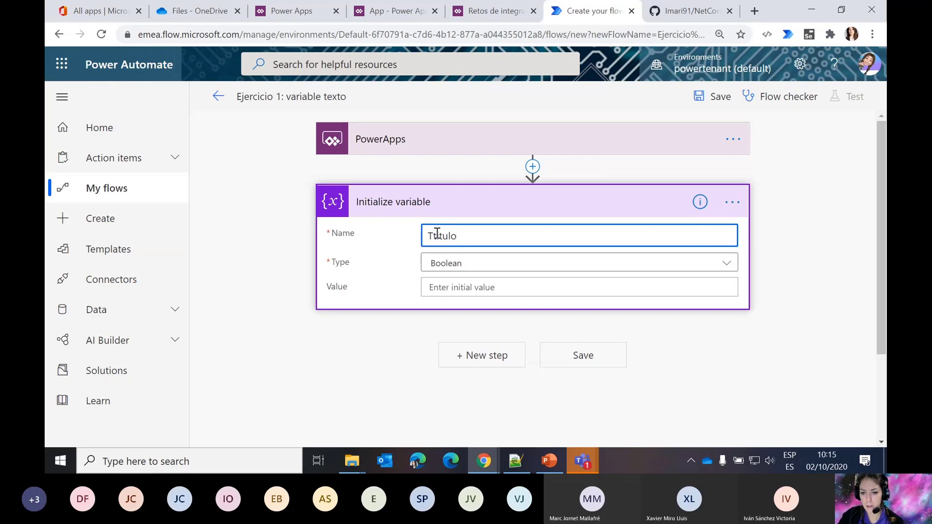
key(BackSpace)
click(733, 99)
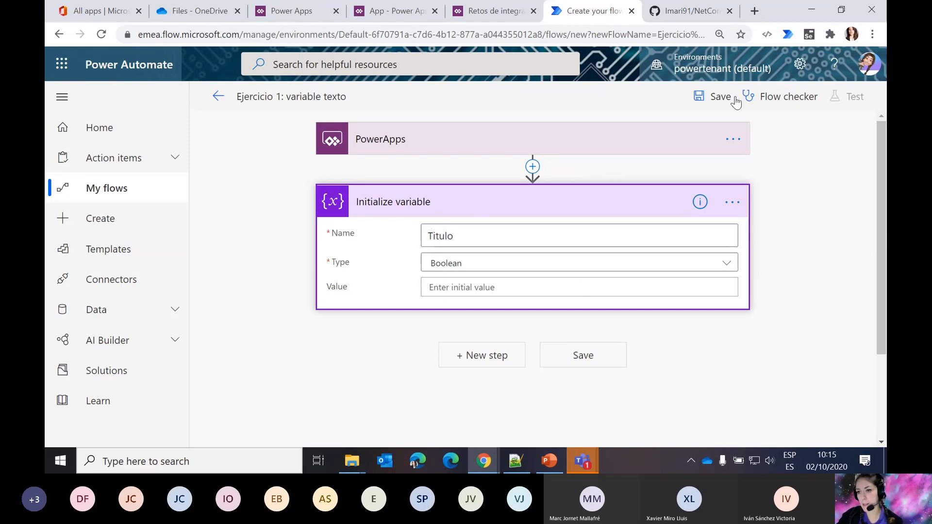
click(711, 99)
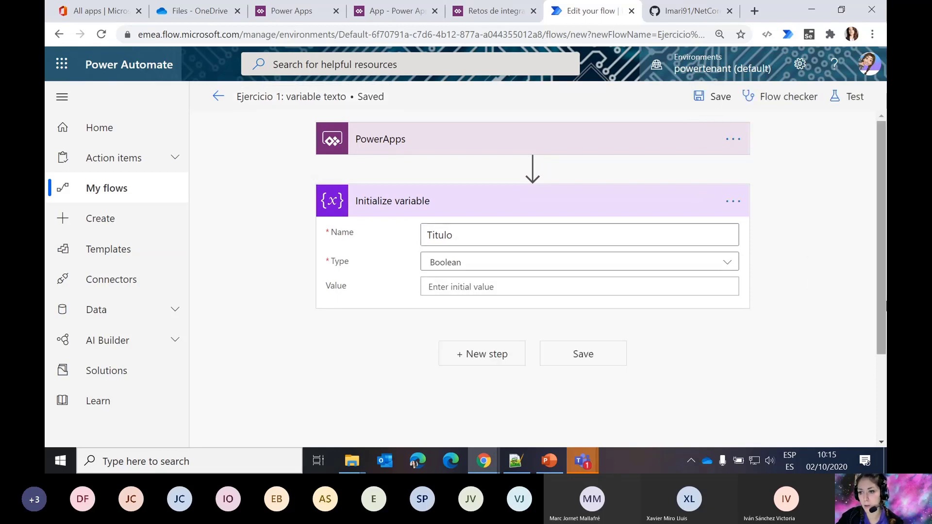
- Rename the Initialize variable action as "Var titulo"
click(733, 202)
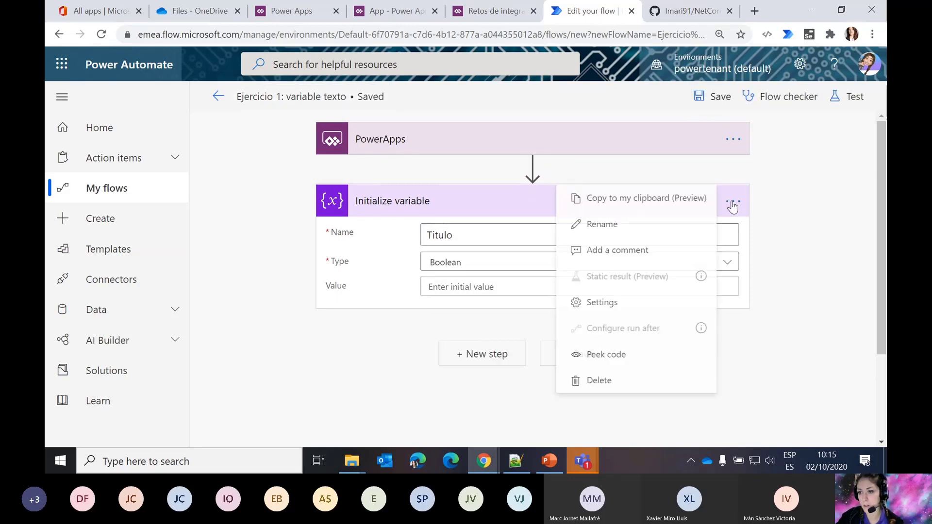
click(590, 223)
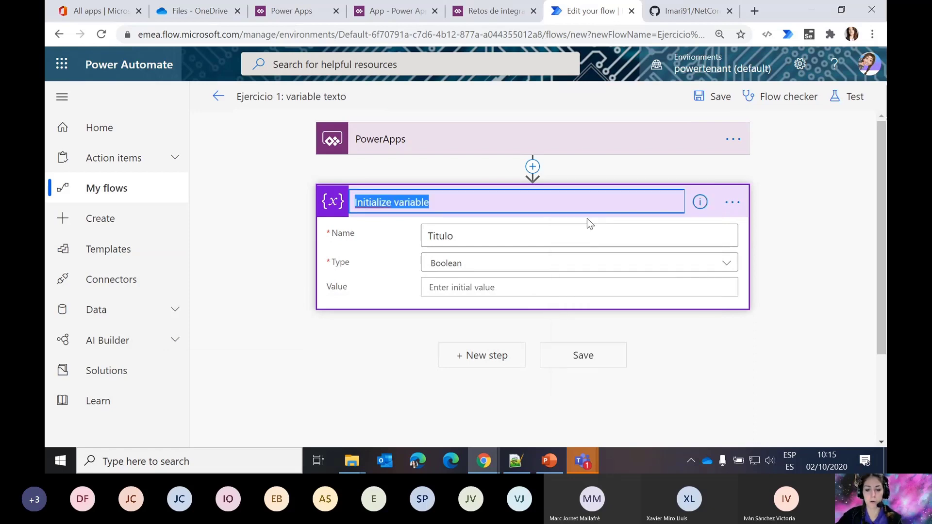
text(Var )
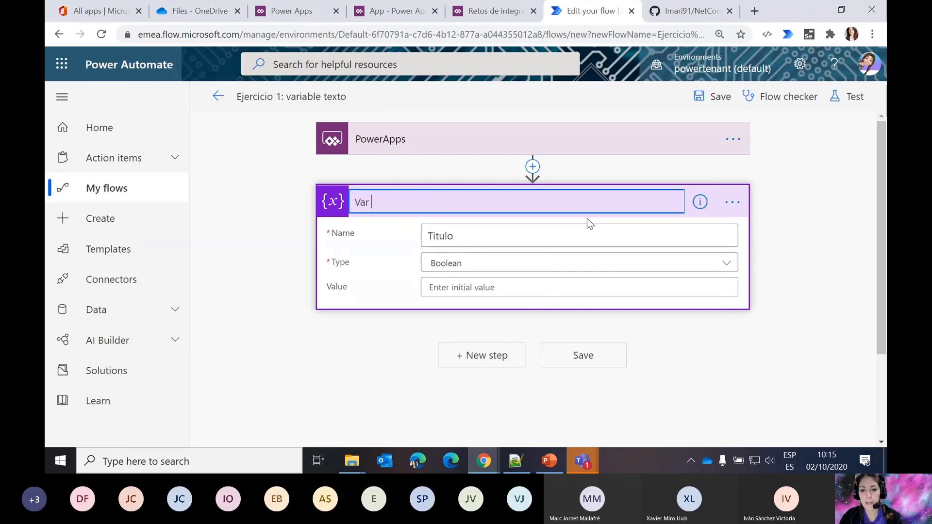
text(titulo)
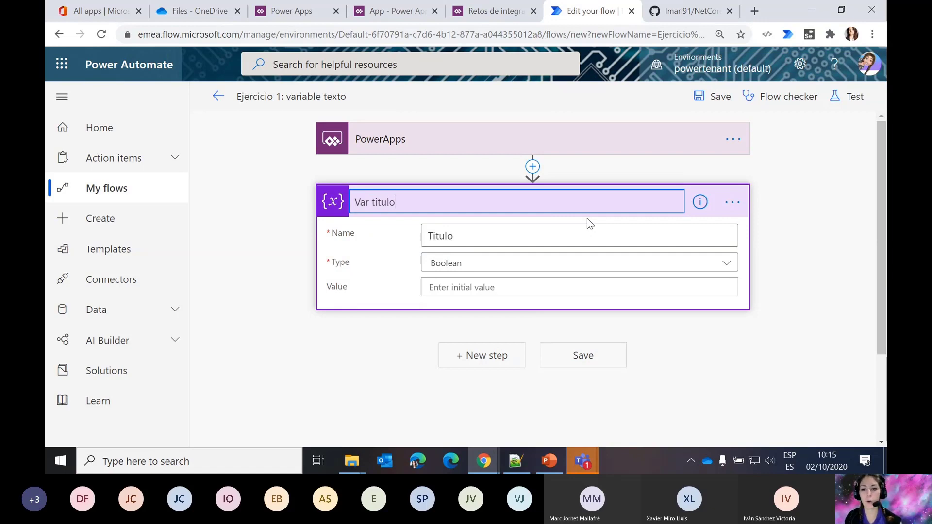
click(814, 255)
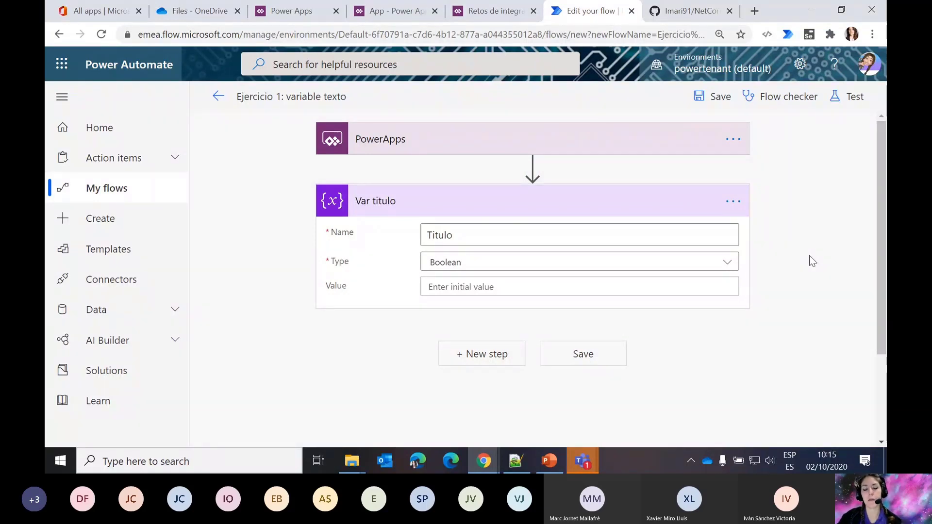
- Make Titulo a String variable whose value comes from the Ask in PowerApps dynamic content, and save the flow
click(486, 285)
click(519, 266)
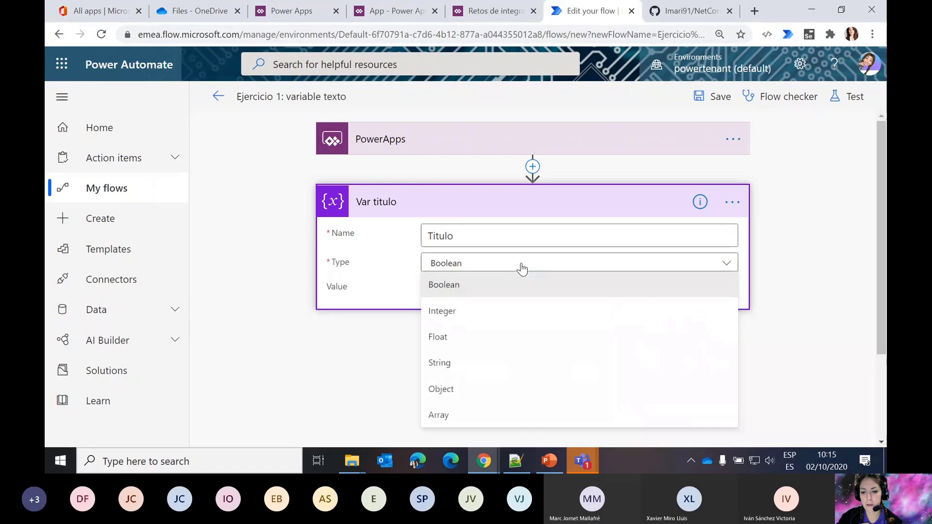
click(460, 367)
click(463, 288)
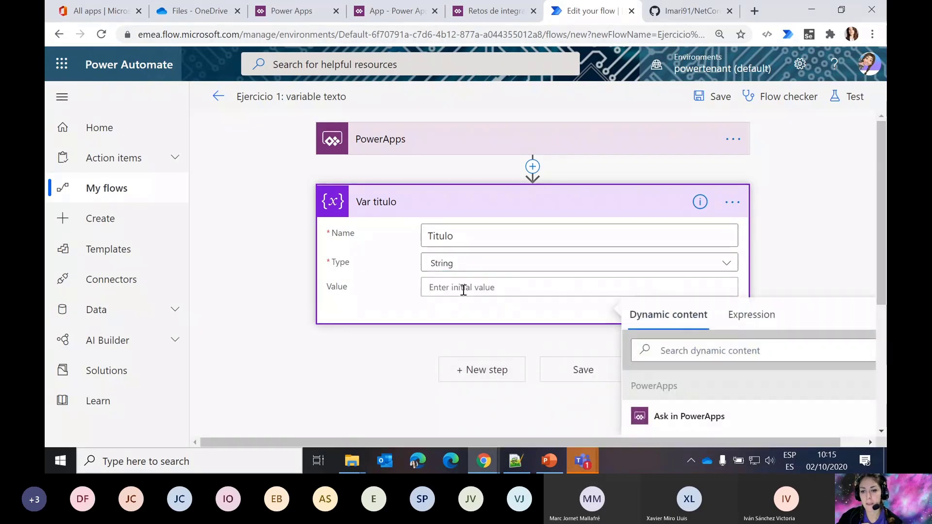
scroll(807, 243, down, 1)
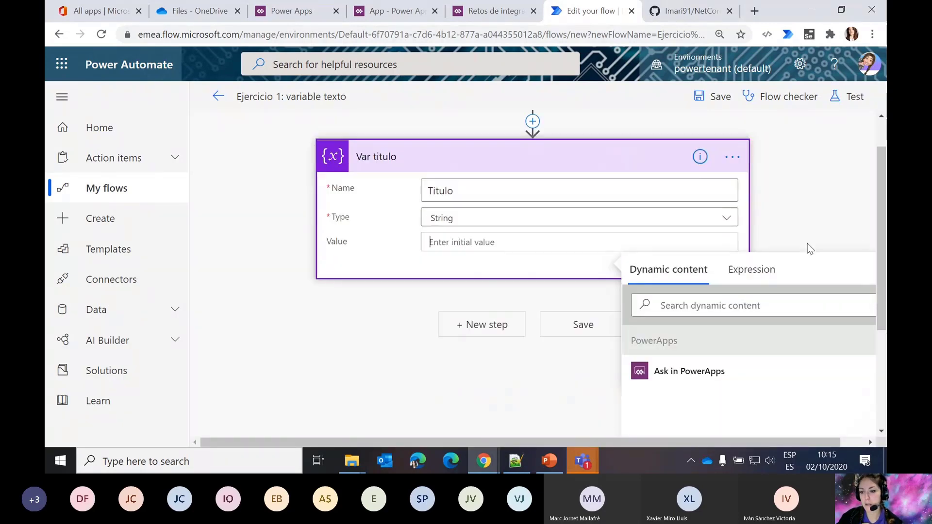
click(704, 352)
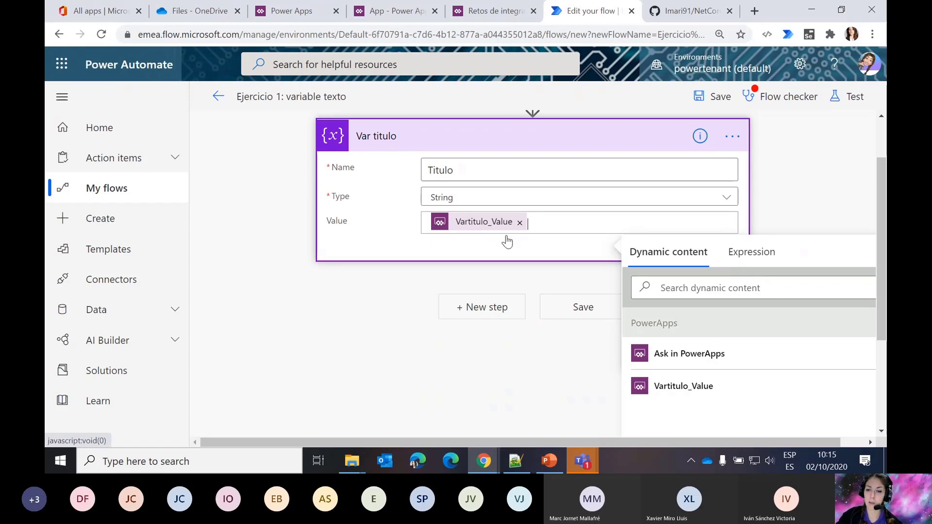
click(787, 161)
scroll(788, 165, up, 1)
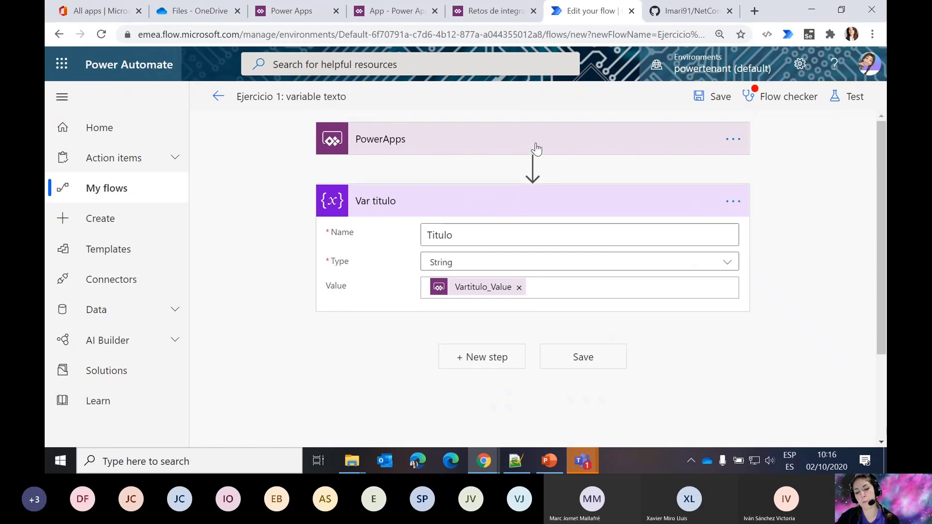
click(714, 97)
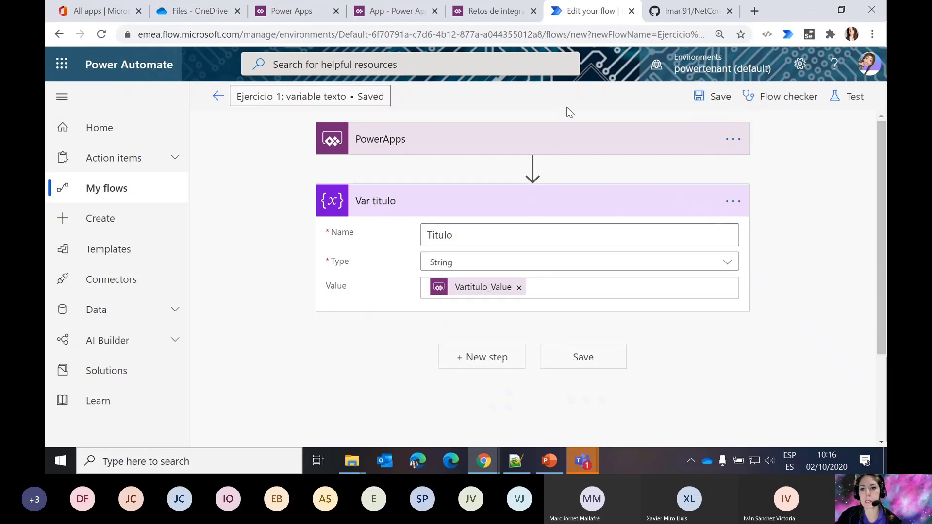
- Switch to the Power Apps app and attach the flow "Ejercicio 1: variable texto" to the "Llamar flujo" button's OnSelect
click(492, 13)
click(422, 18)
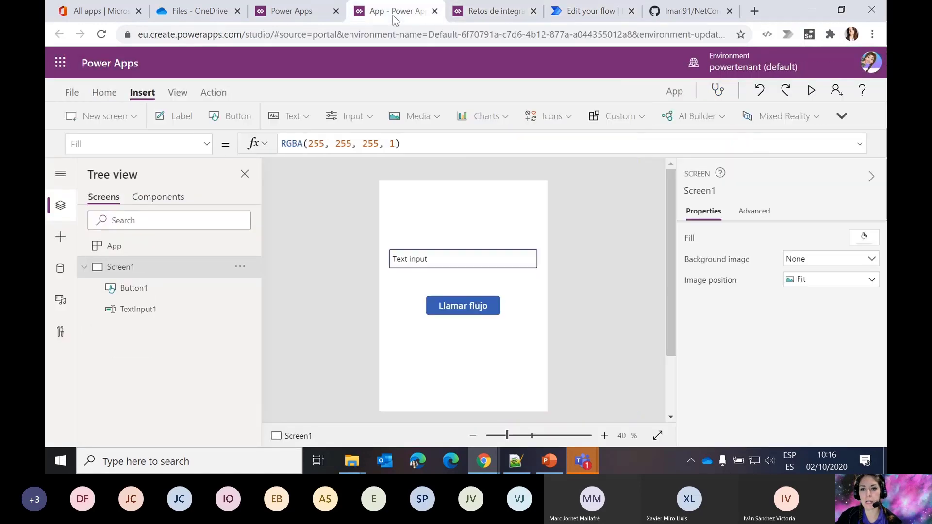
click(418, 261)
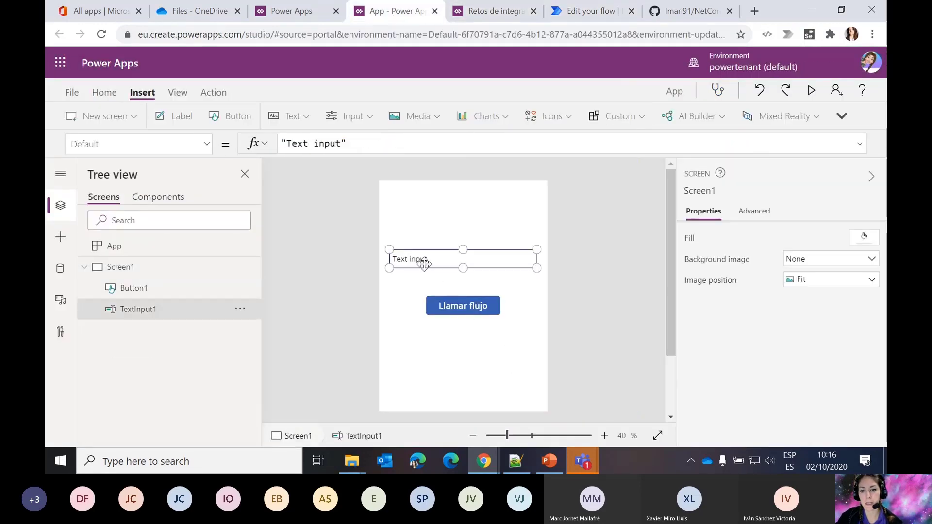
click(471, 310)
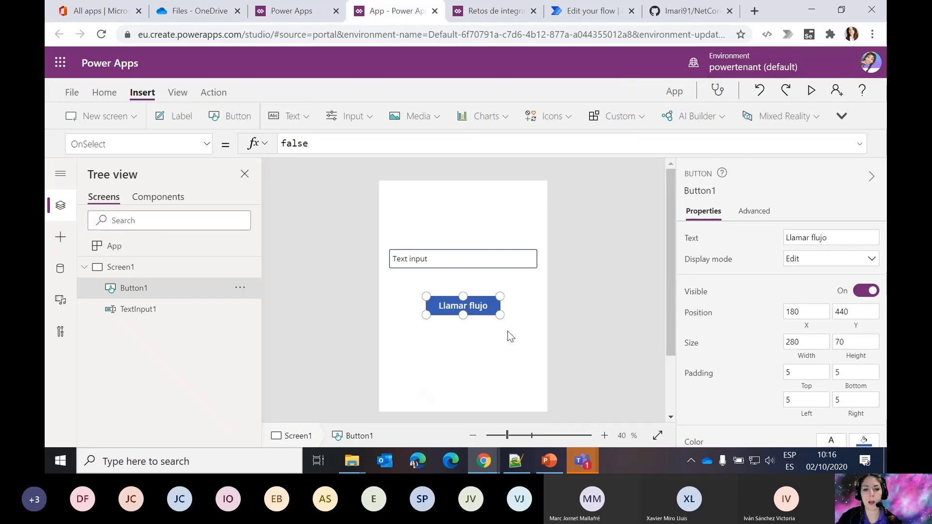
click(214, 92)
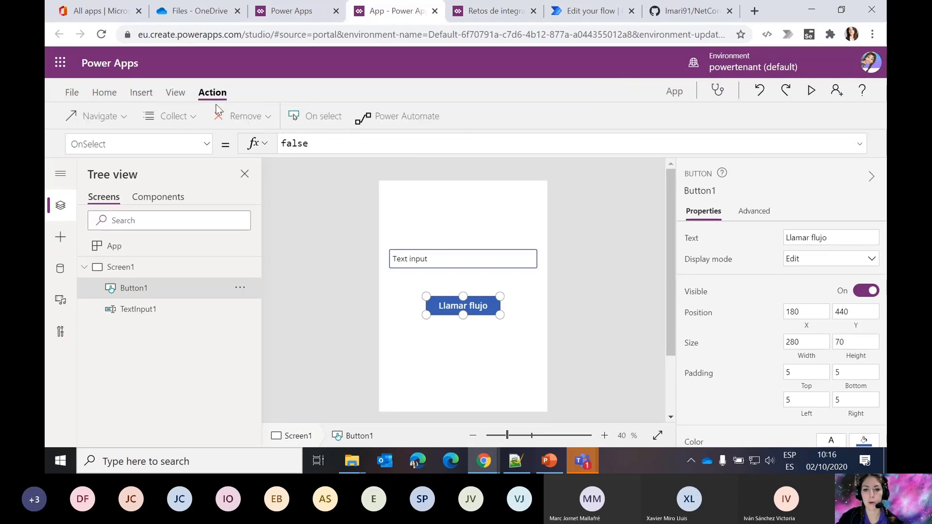
click(406, 122)
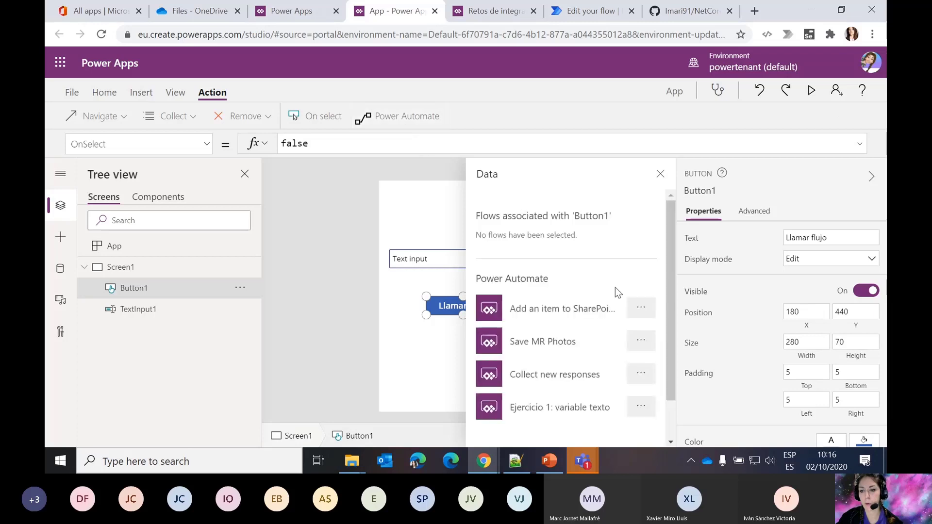
scroll(638, 276, down, 1)
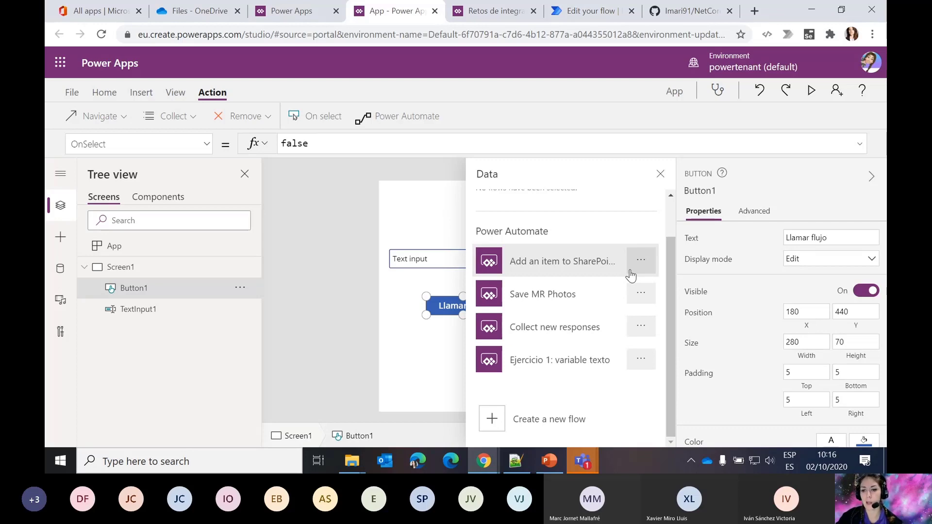
click(554, 365)
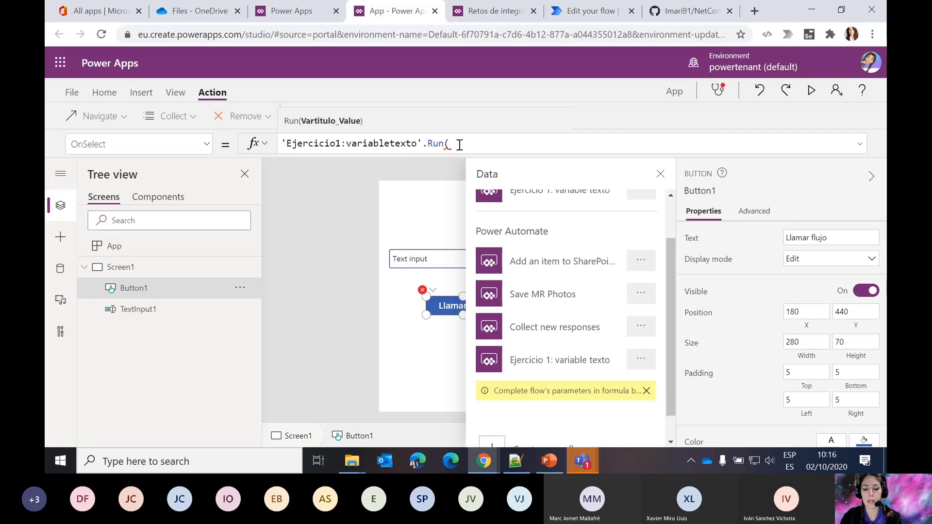
- Complete the button's OnSelect formula by passing TextInput1.Text as the flow's Run parameter
text(TextI)
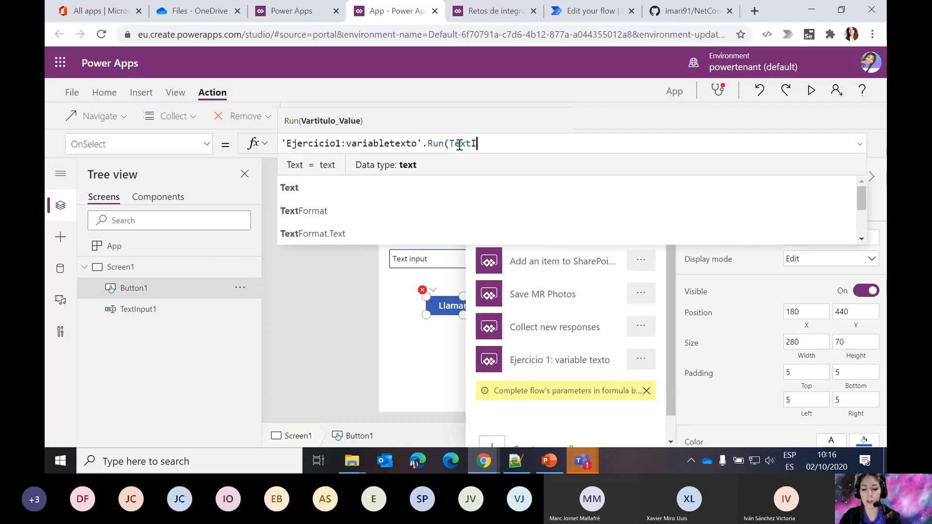
text(nput)
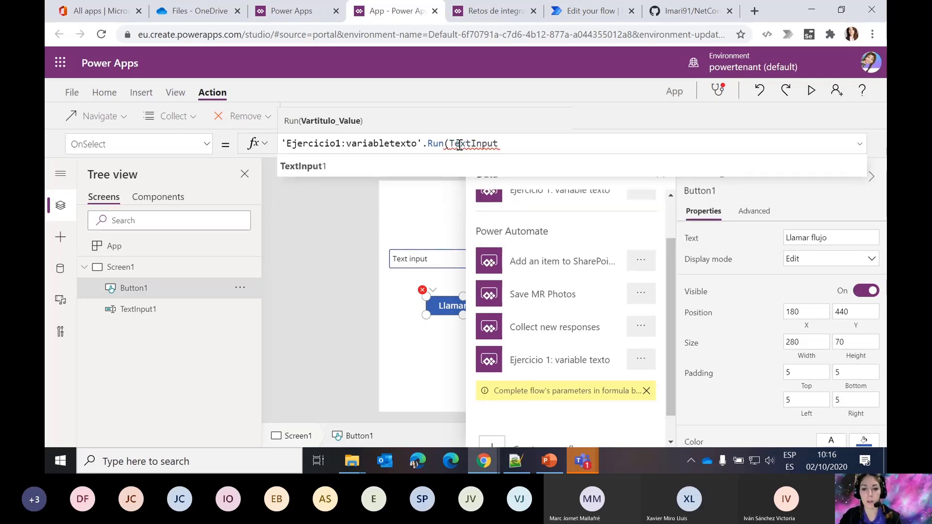
text(1.tex)
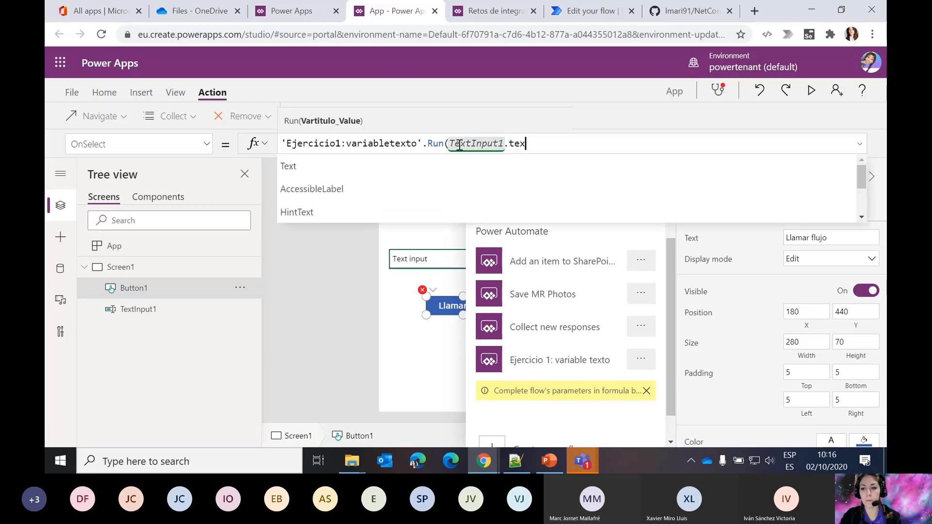
text(t)
click(405, 165)
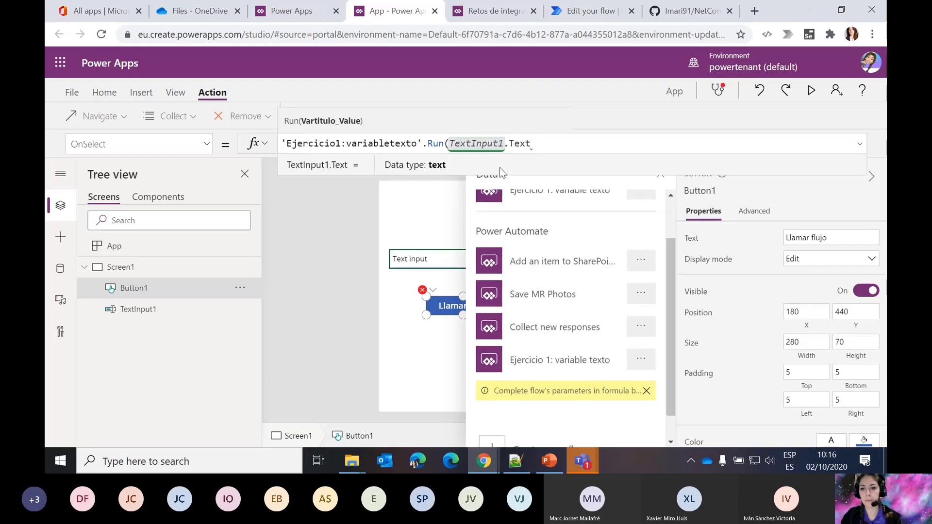
text())
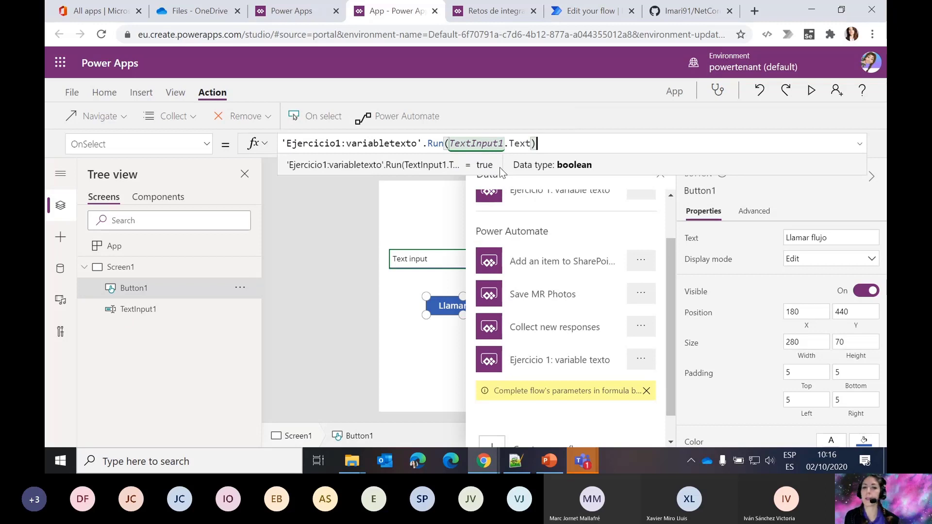
- Preview the app, call the flow with the default text, and open its latest run in Power Automate
click(812, 90)
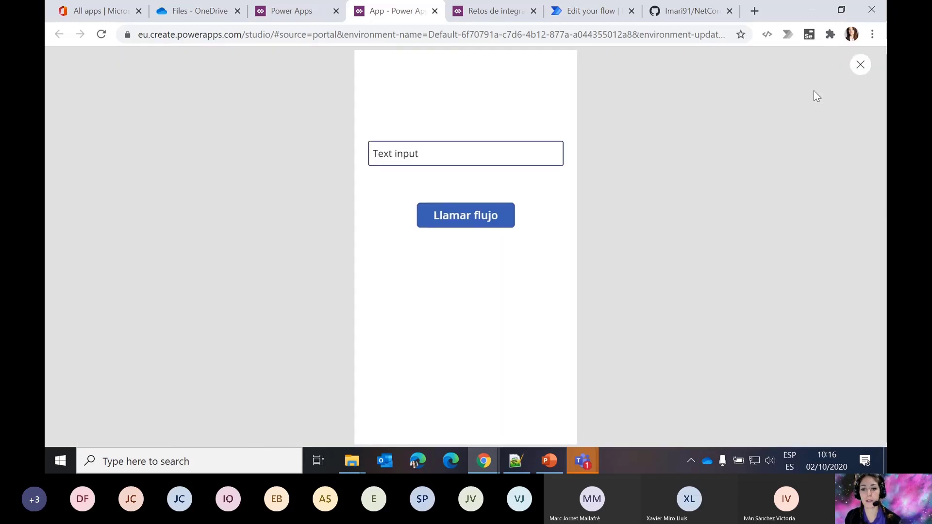
click(471, 222)
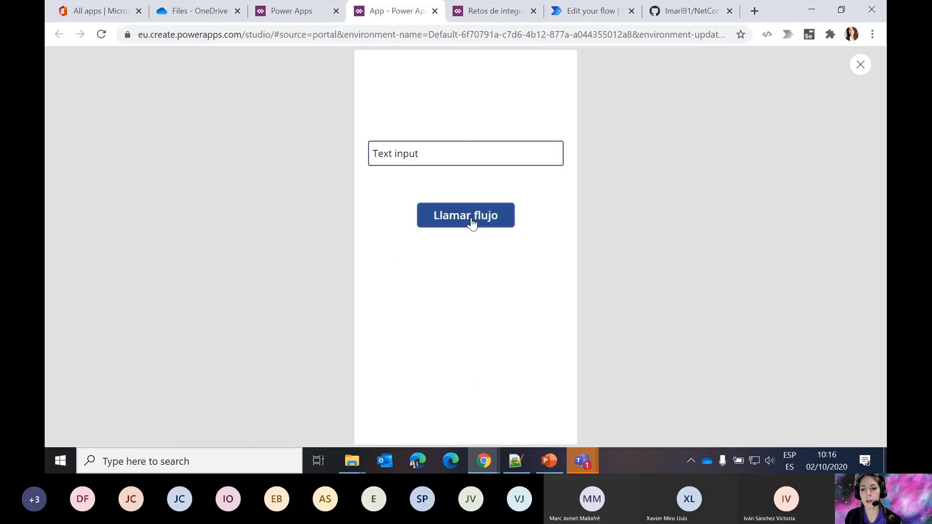
click(496, 15)
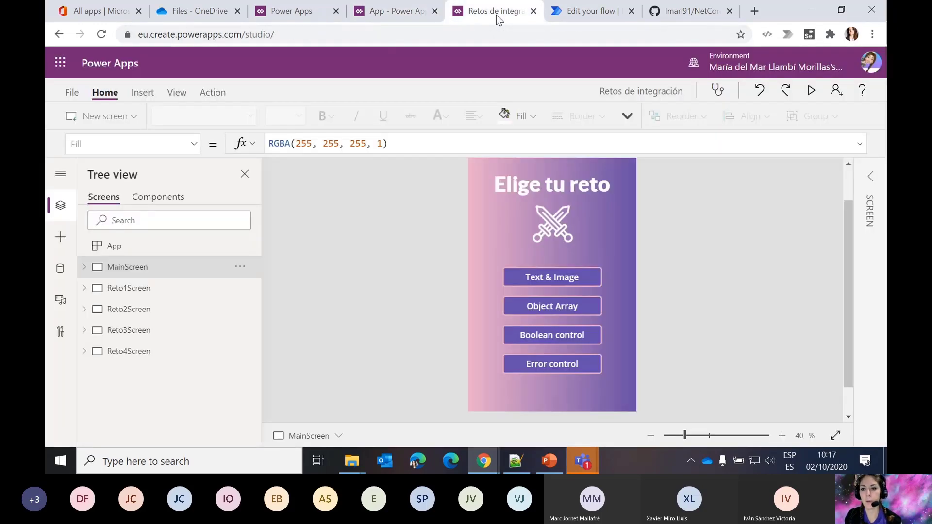
click(563, 13)
click(216, 97)
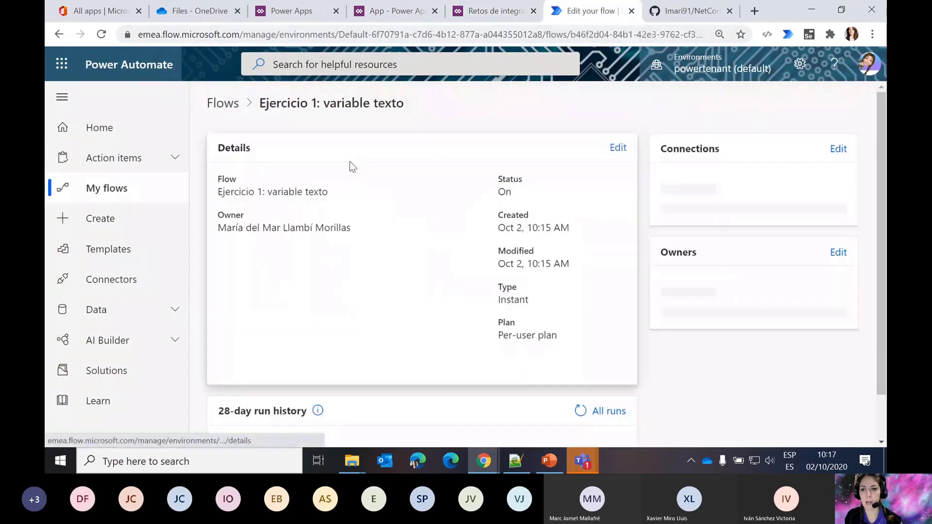
scroll(358, 354, down, 3)
click(319, 415)
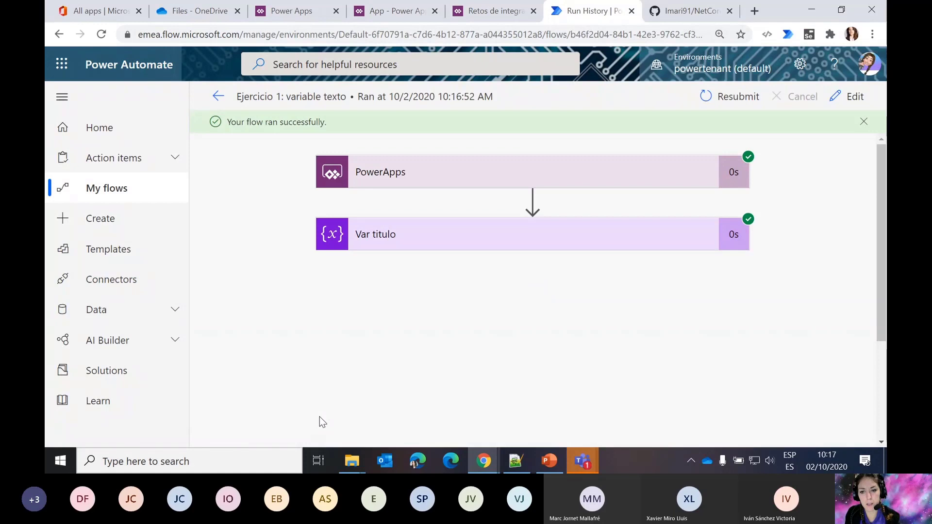
- Examine the Titulo variable's value in the run's Var titulo action
click(372, 241)
scroll(427, 293, down, 3)
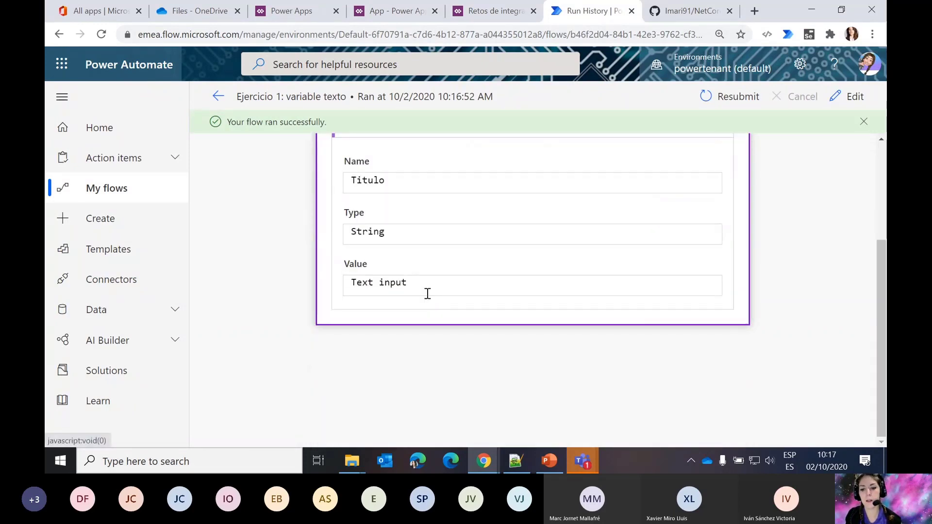
drag(358, 282, 411, 281)
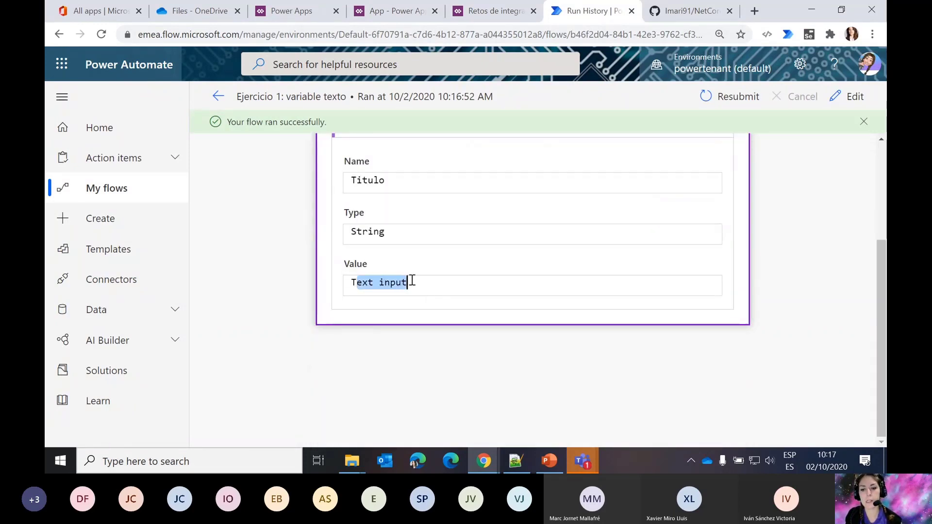
double_click(457, 290)
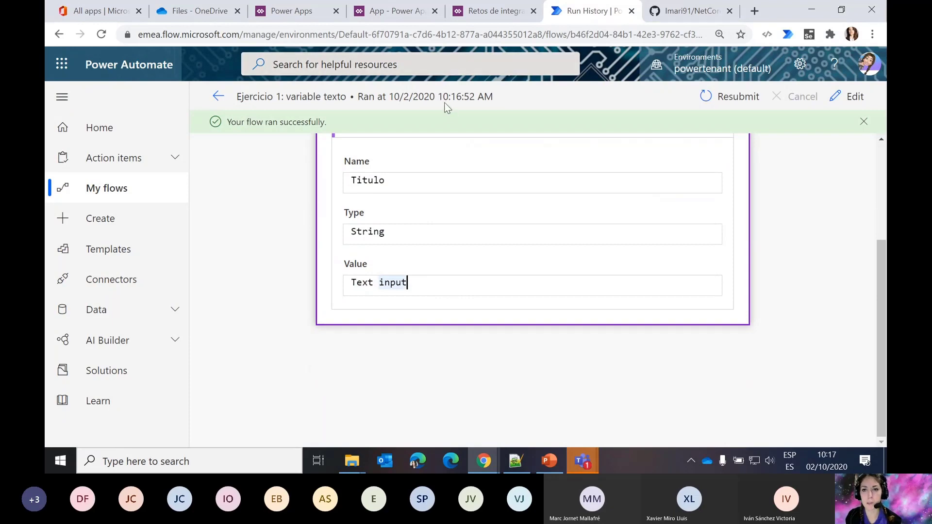
- Return to the app preview, enter "Hola" in the text input, call the flow, and close the preview
click(396, 12)
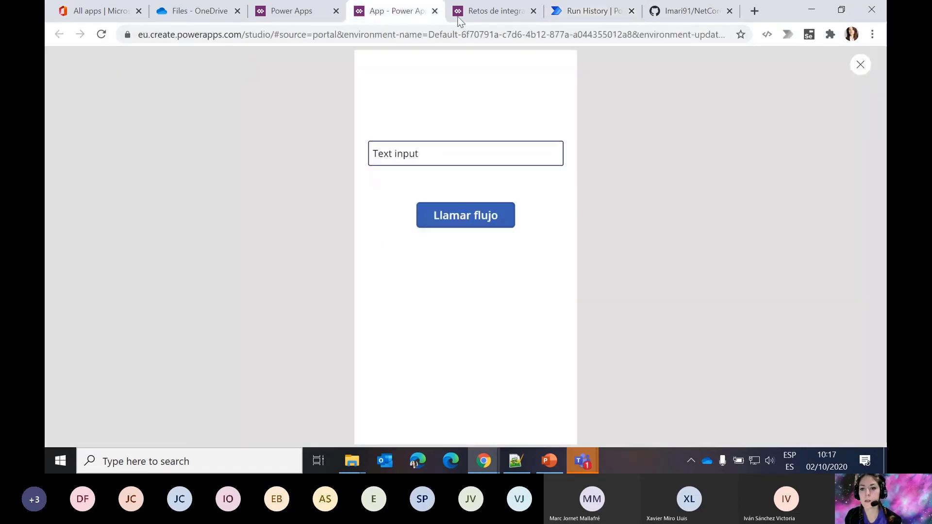
triple_click(416, 149)
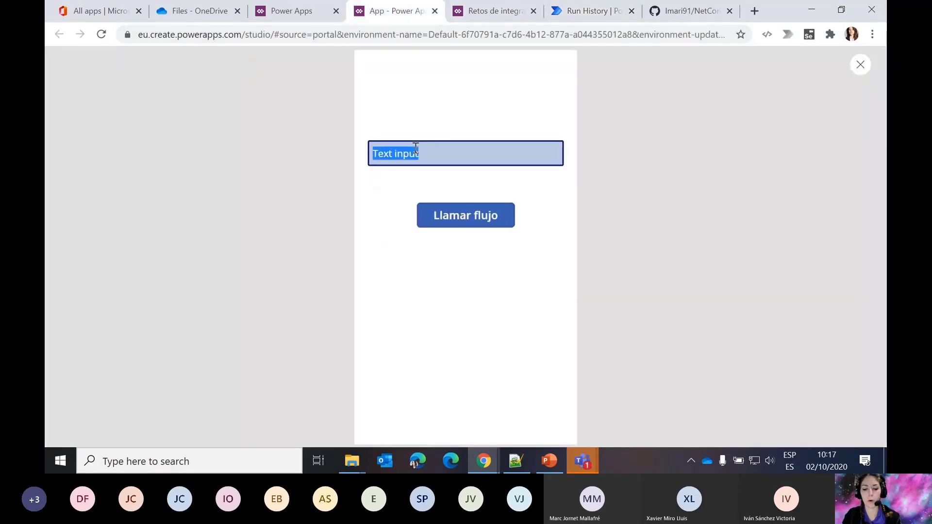
text(Hola)
click(443, 212)
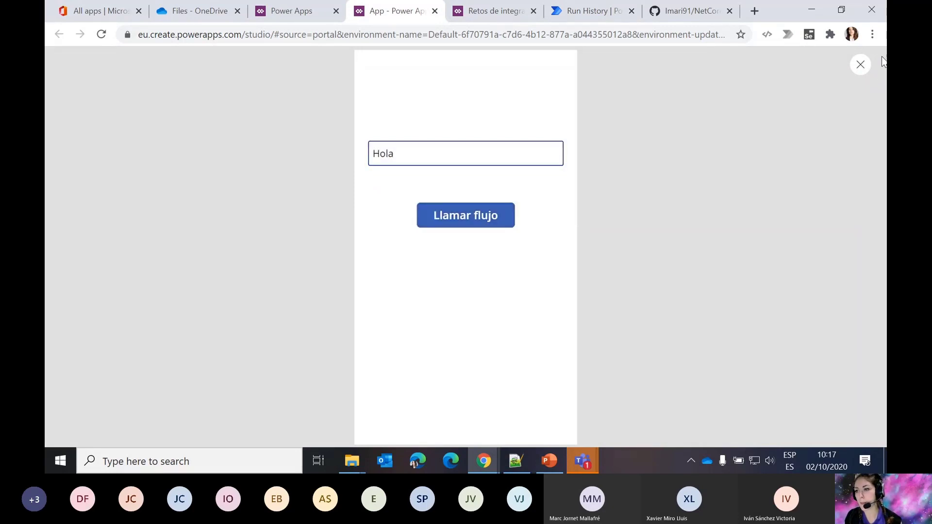
click(862, 65)
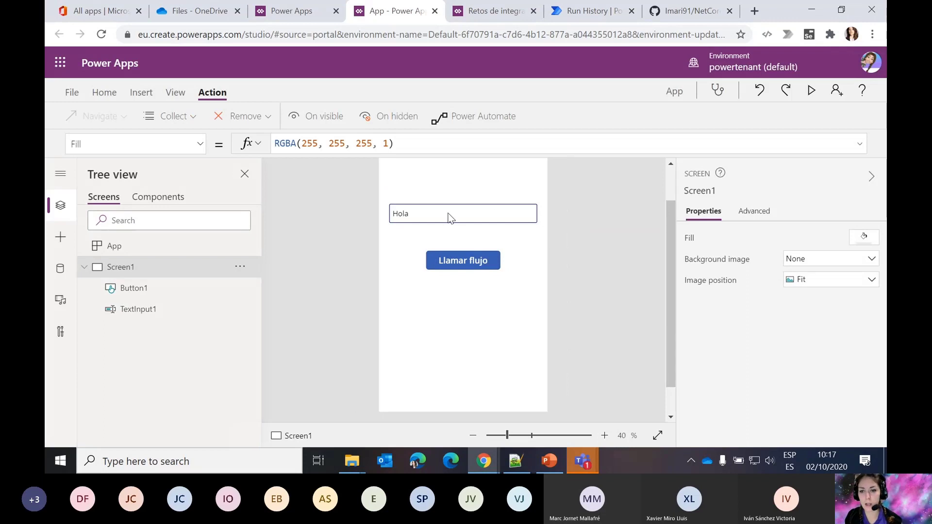
- Clear the text input's default value and set its hint text to "Valor"
click(447, 214)
drag(830, 237, 785, 236)
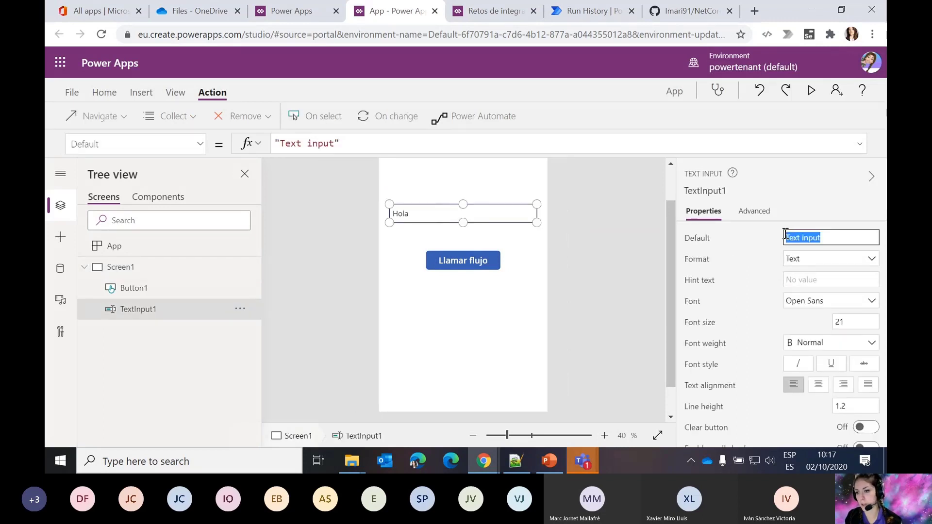
key(BackSpace)
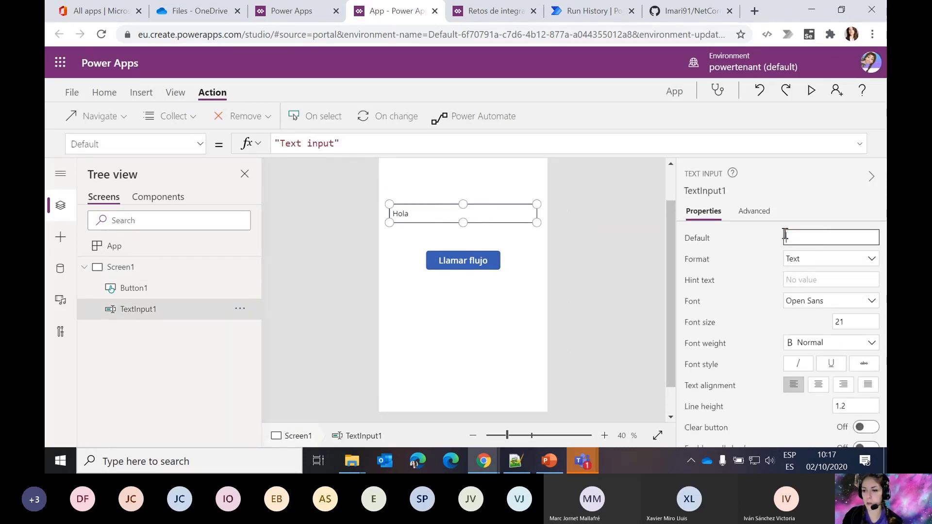
click(811, 280)
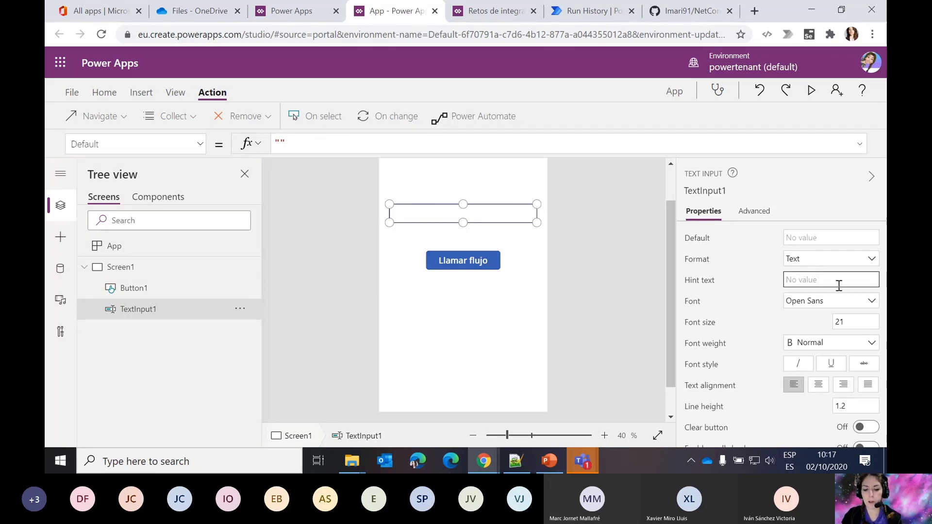
text(Valor)
click(625, 238)
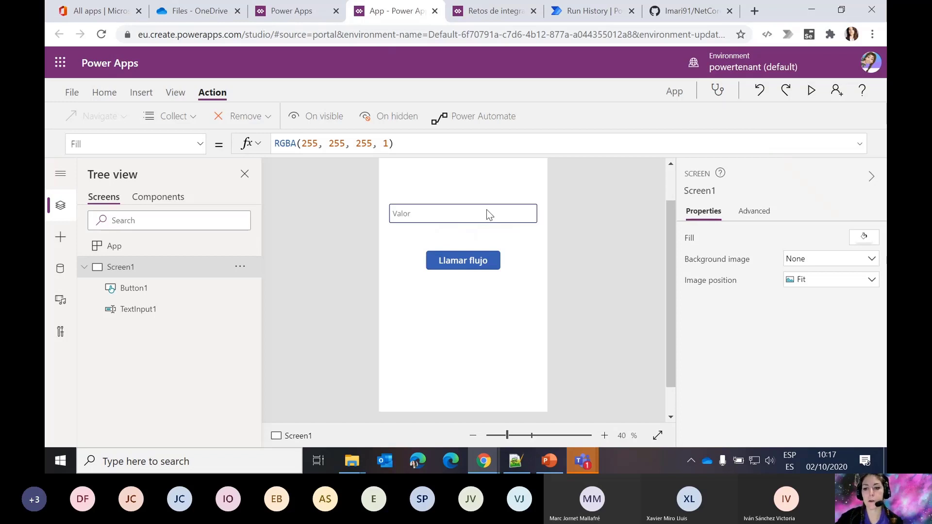
- Move the text input and the "Llamar flujo" button higher on the app screen, placing the button at Y 297
click(487, 214)
drag(495, 209, 495, 183)
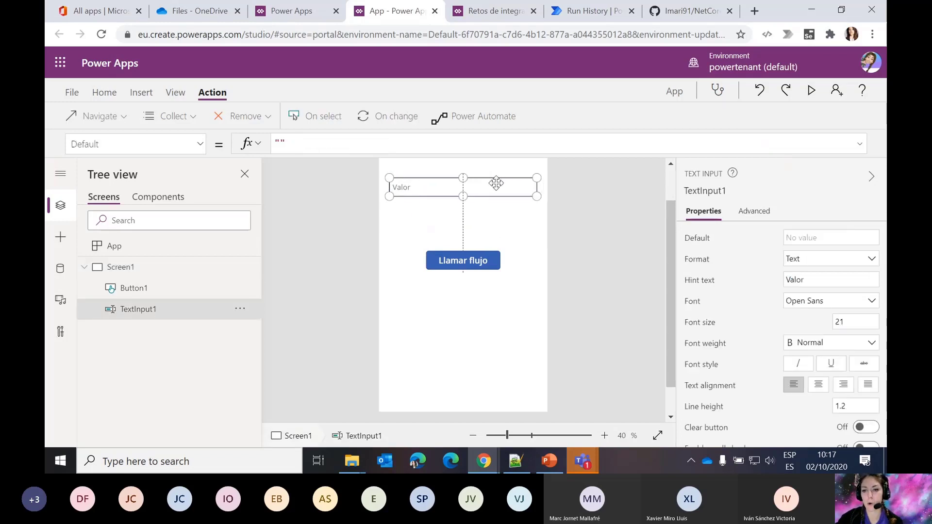
drag(478, 262, 478, 224)
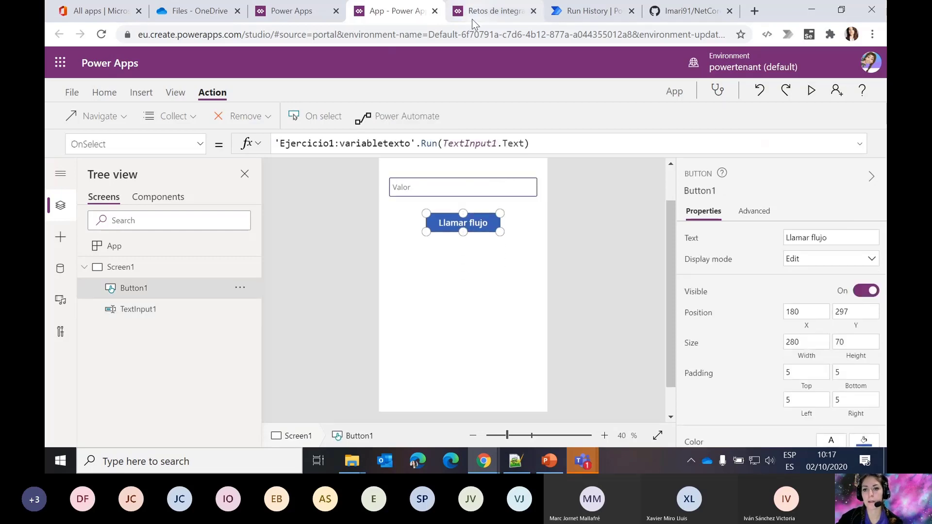
- Reorder the browser tabs so that "Retos de integración" comes directly after the OneDrive files tab
click(472, 18)
click(589, 8)
drag(523, 14, 310, 19)
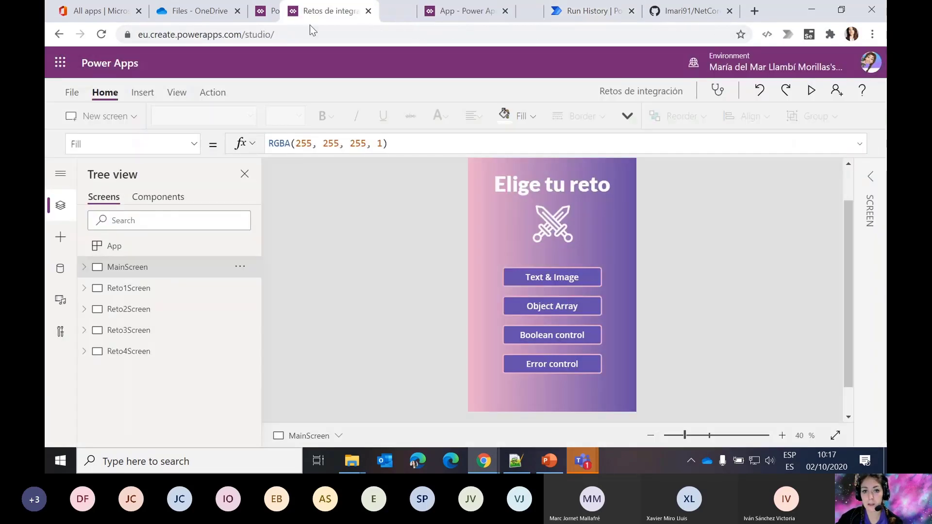
- Switch to Power Automate, open the flow for editing, and view the variable types available in the Var titulo action
click(604, 17)
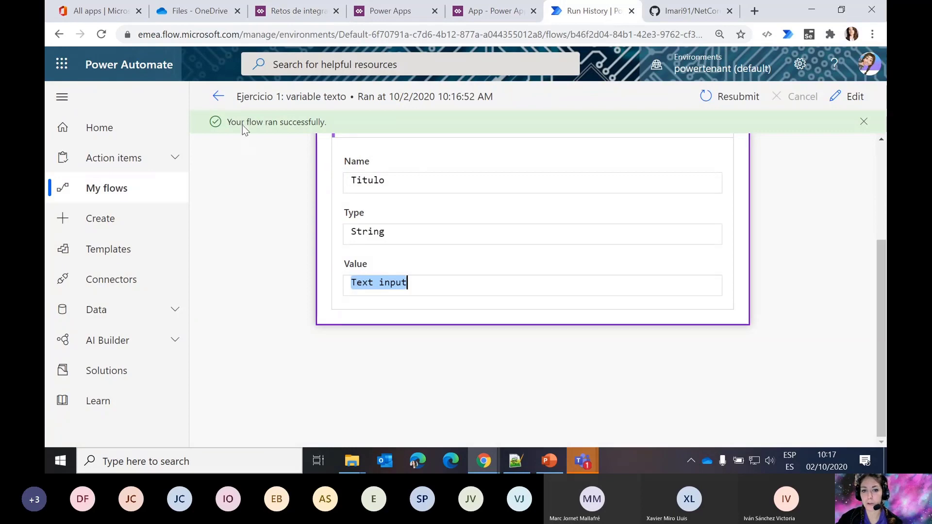
click(848, 95)
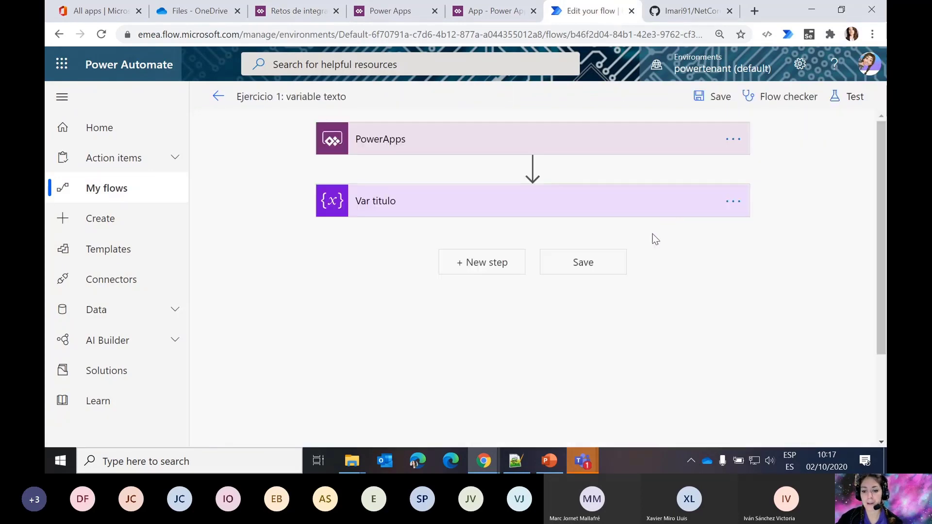
click(441, 207)
click(485, 264)
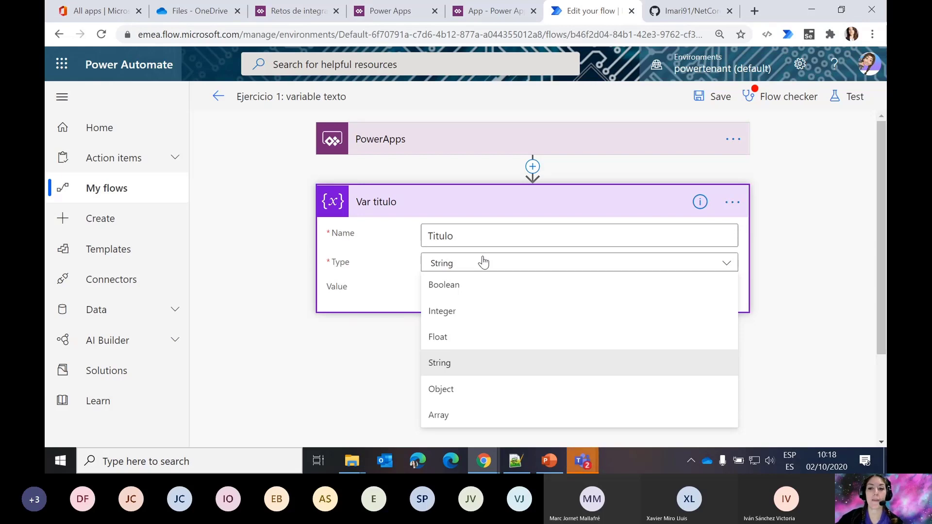
- Switch back to the Power Apps app and move the "Llamar flujo" button down to Y 579
click(488, 18)
scroll(581, 217, up, 1)
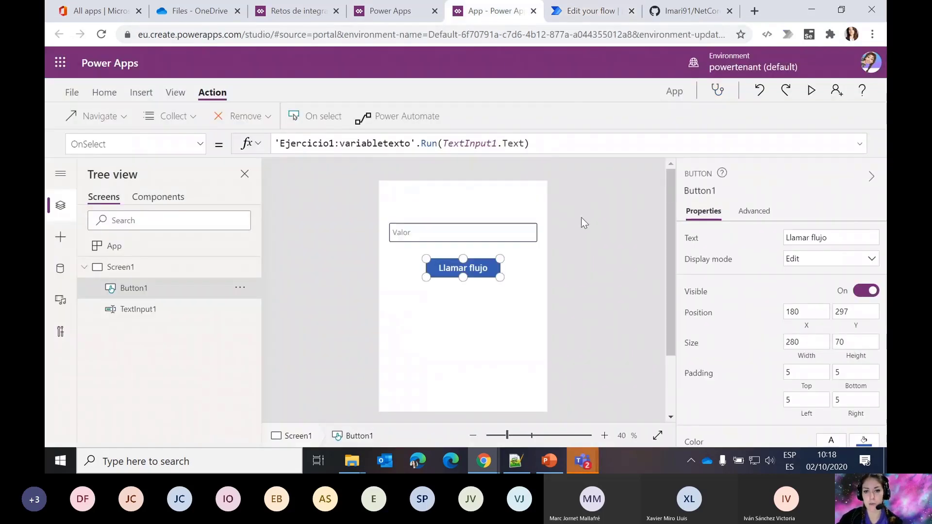
drag(491, 274, 490, 353)
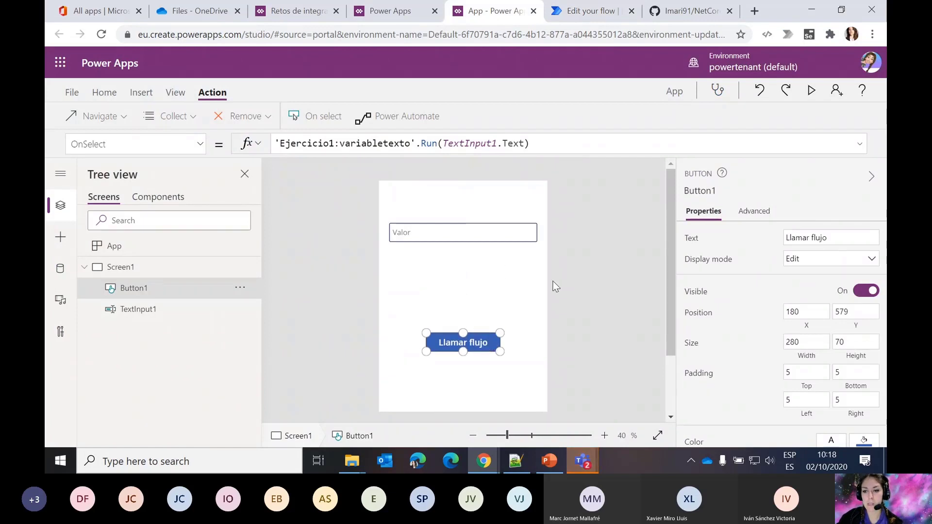
click(607, 251)
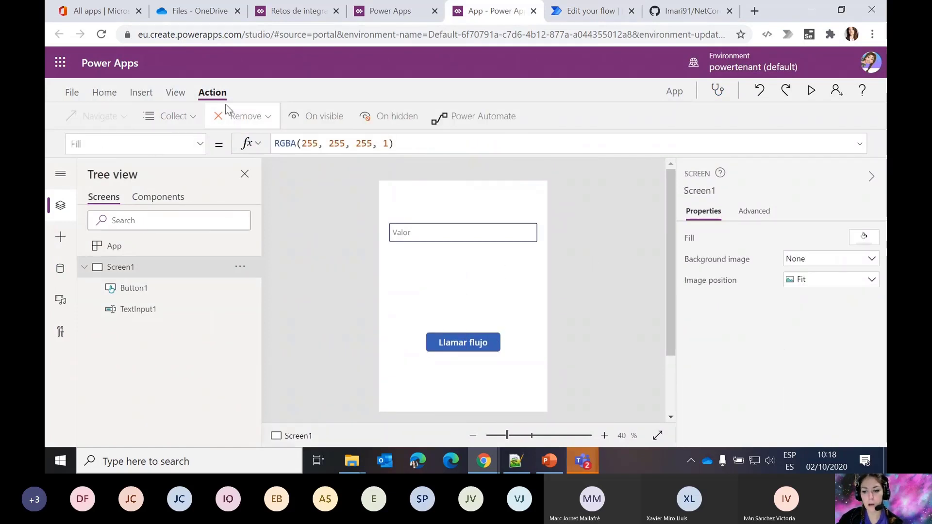
- Insert a date picker and place it at X 40, Y 265, between the text input and the button
click(173, 95)
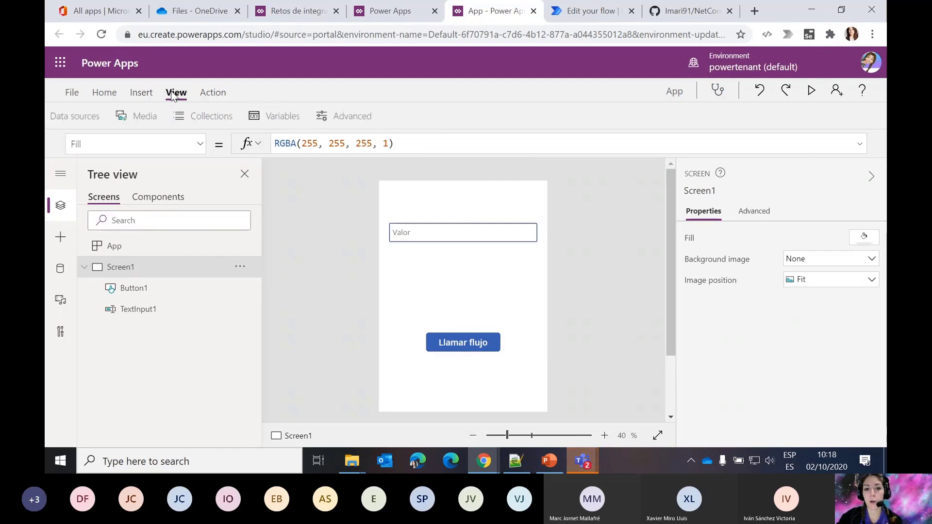
click(142, 93)
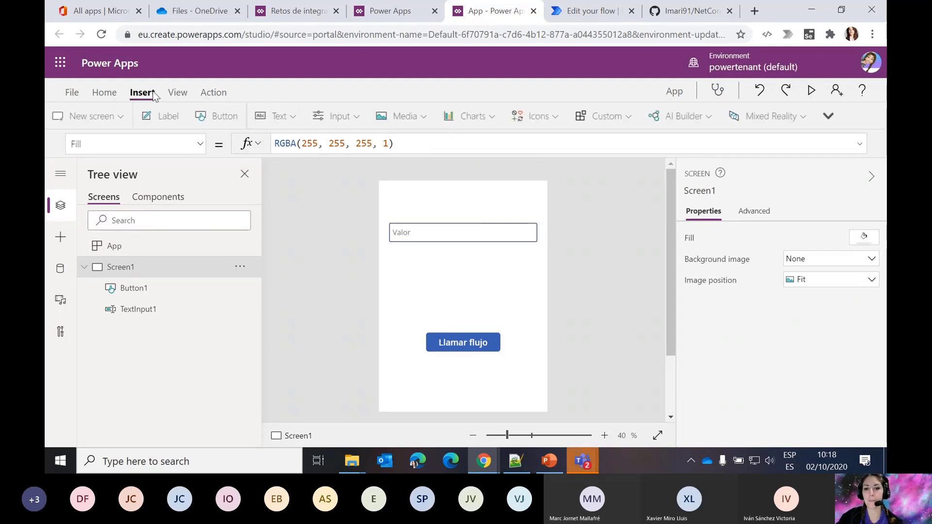
click(344, 113)
click(382, 261)
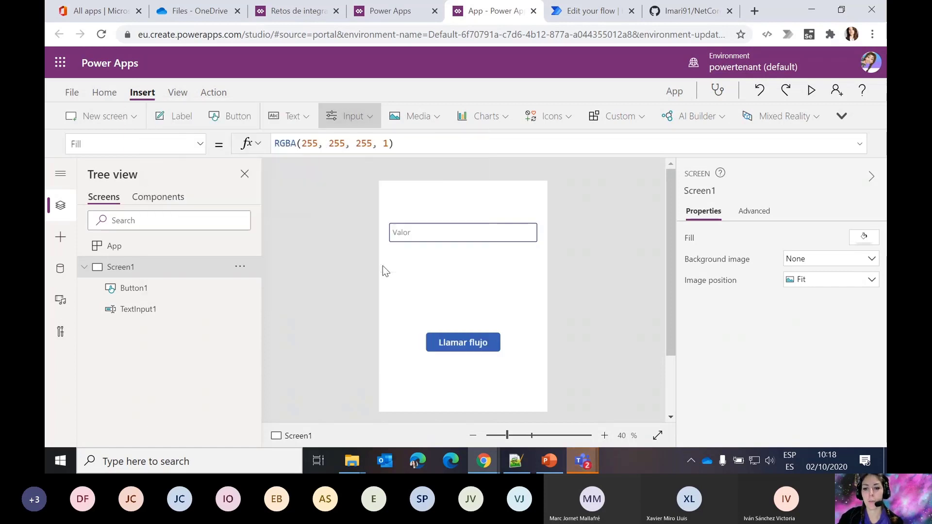
drag(436, 207, 432, 254)
click(586, 211)
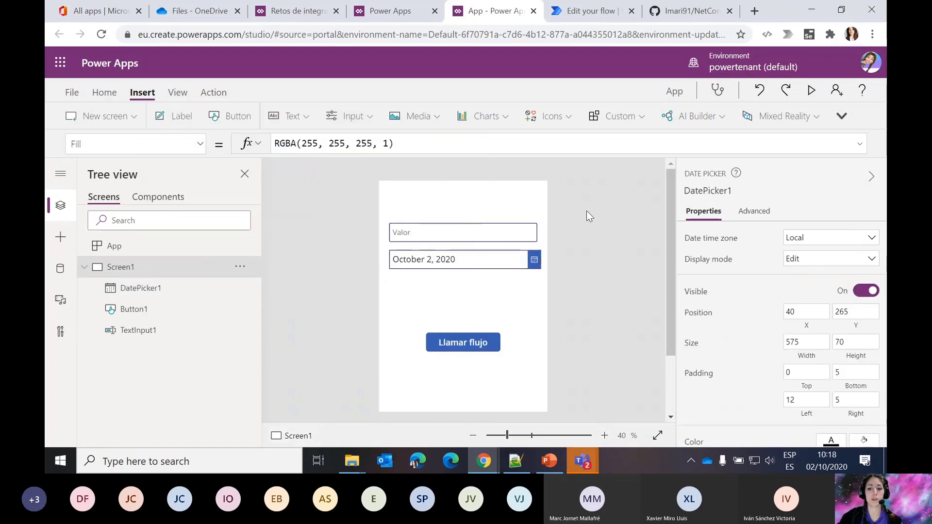
click(445, 264)
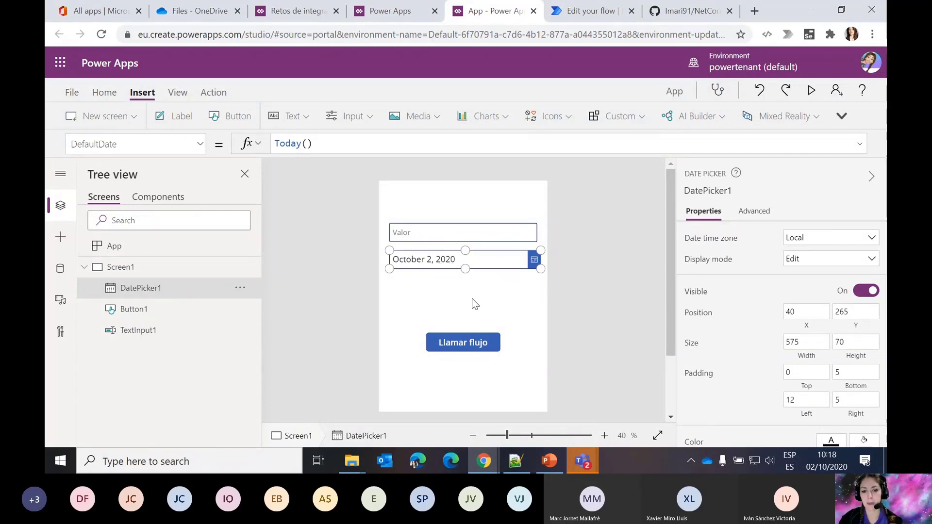
- Rename the date picker to Fecha and the text input to Titulo
click(240, 287)
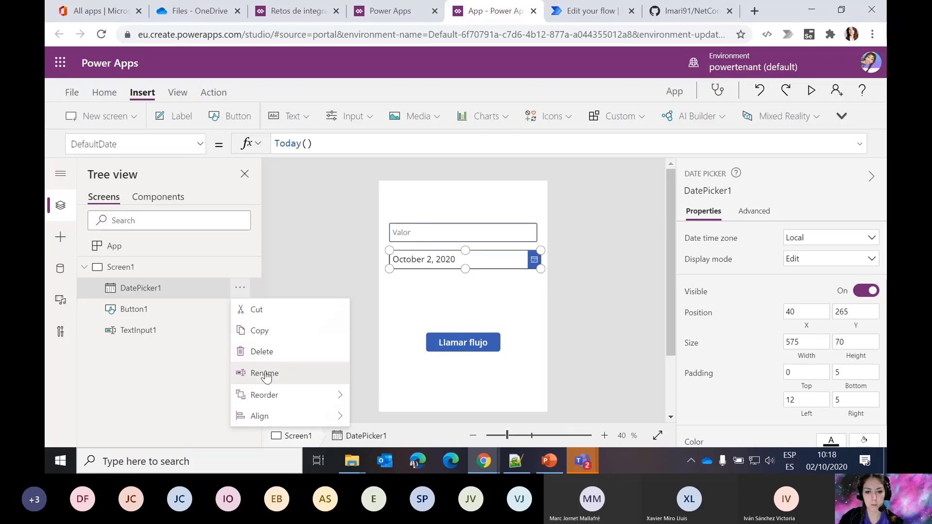
click(266, 372)
text(Fecha)
key(Return)
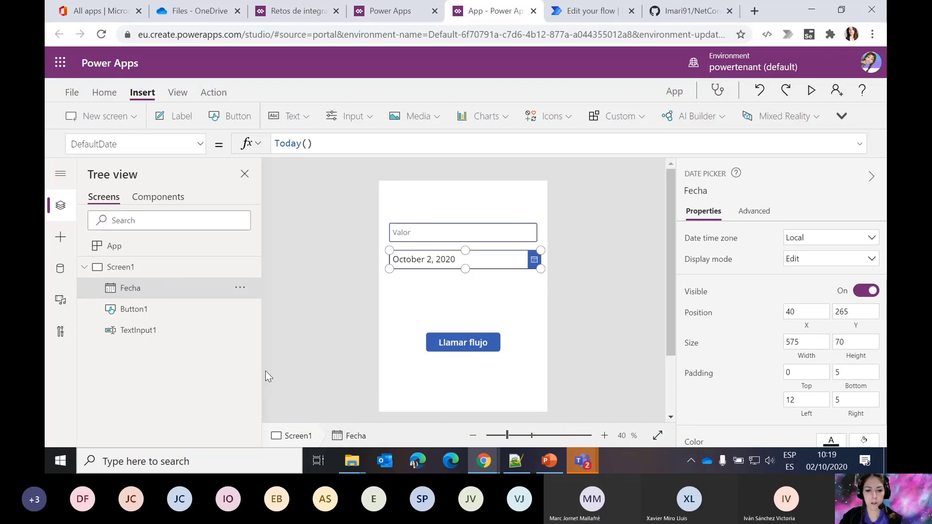
click(240, 330)
click(289, 270)
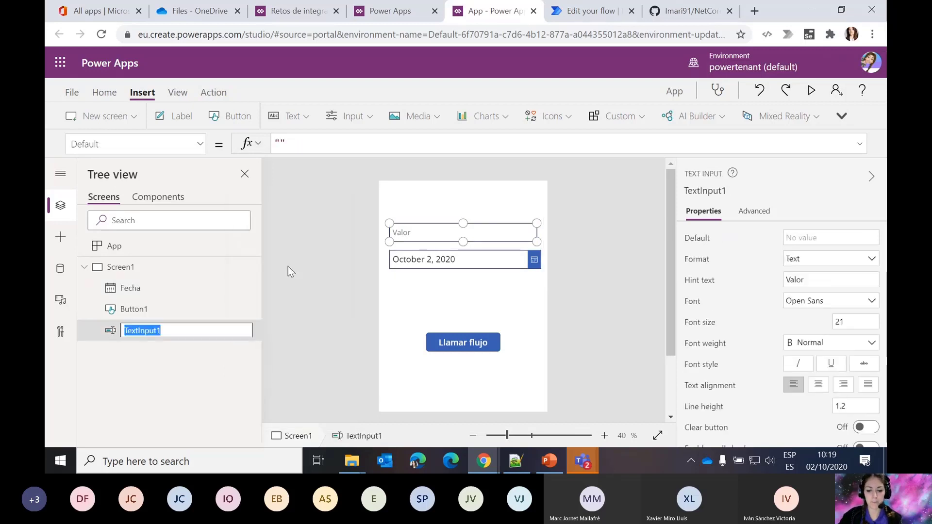
text(Titulo)
key(Return)
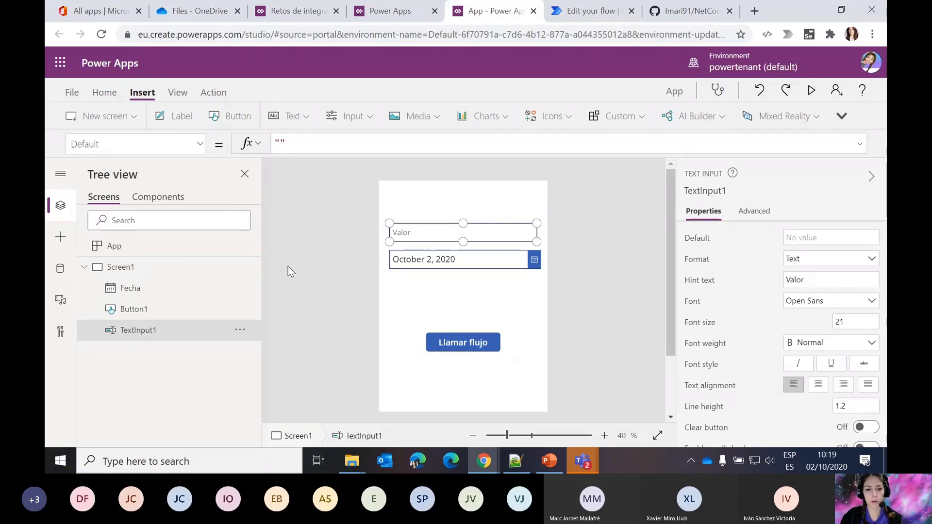
click(153, 293)
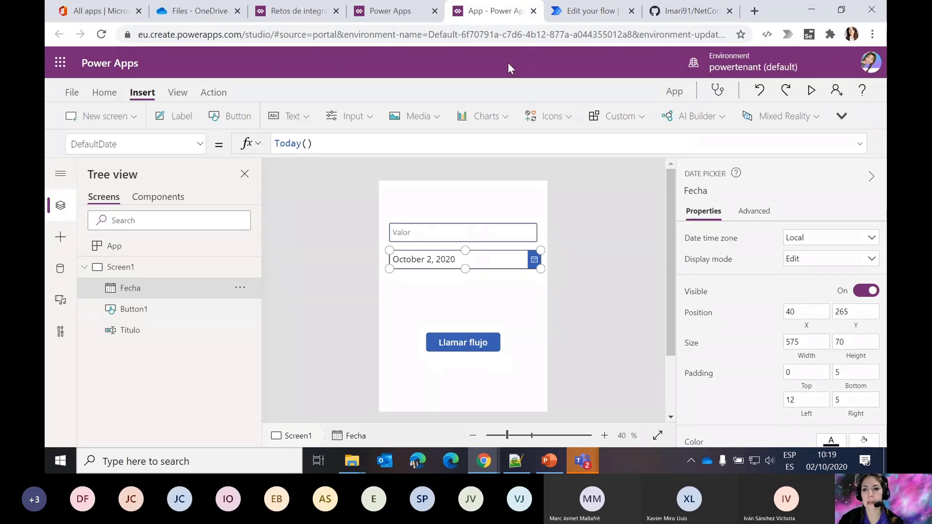
- Switch to the Power Automate flow and add a Data Operation Compose action after Var titulo
click(571, 15)
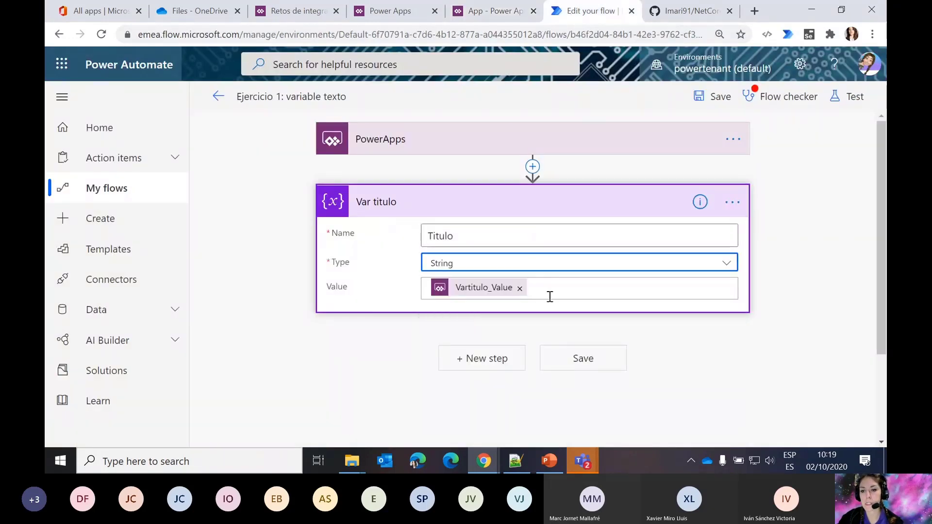
click(845, 245)
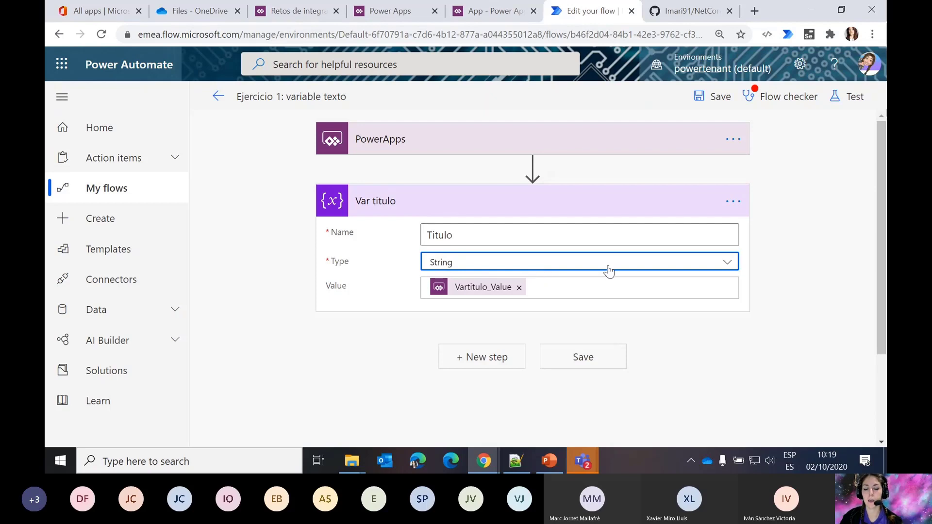
click(507, 370)
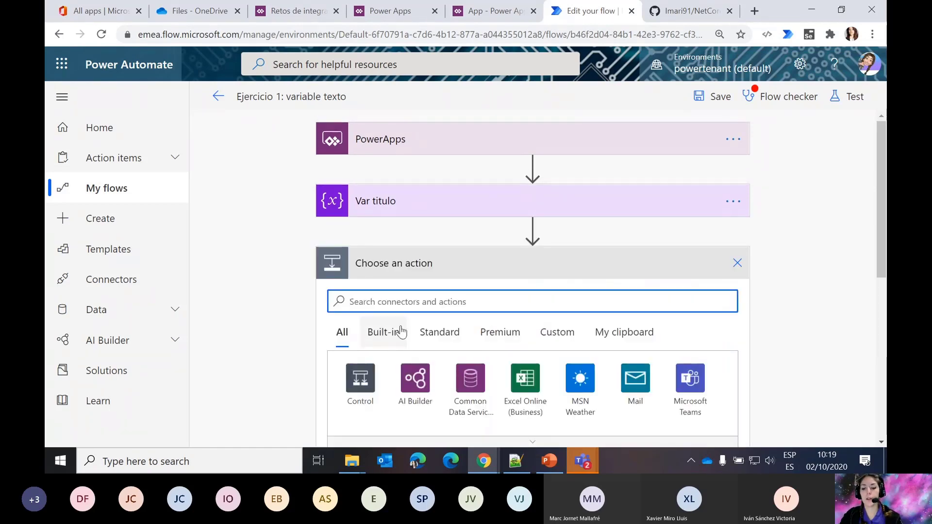
text(compose)
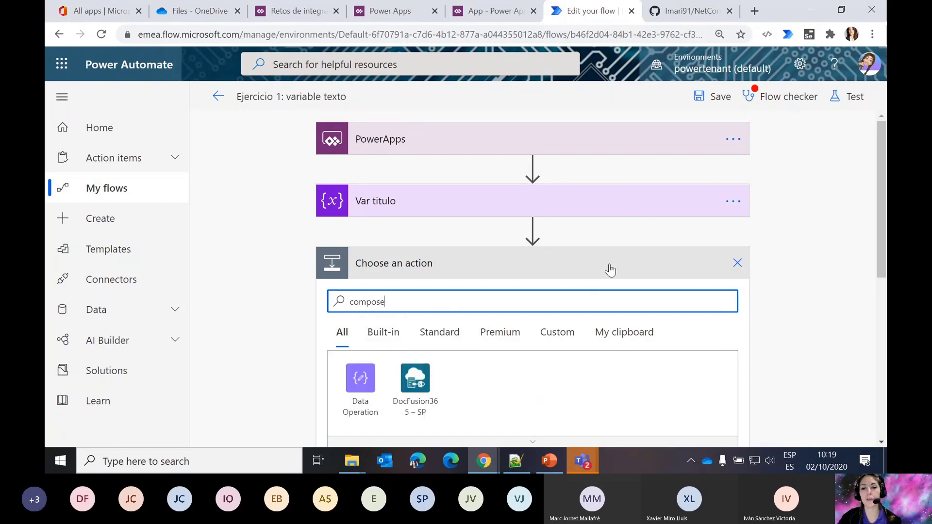
scroll(806, 315, down, 3)
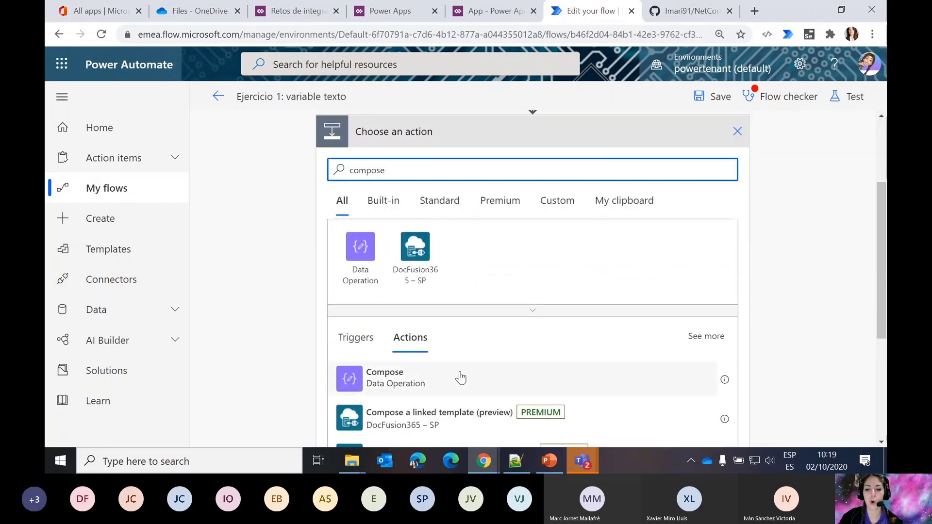
click(424, 378)
scroll(759, 275, up, 3)
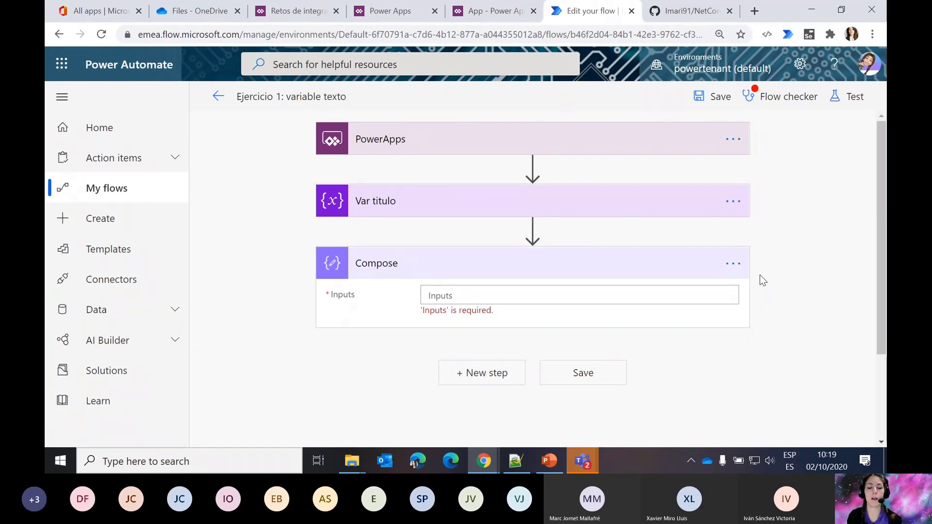
- Fill the Compose action's inputs with a placeholder of two double quotes ("") and save the flow
click(502, 299)
click(752, 236)
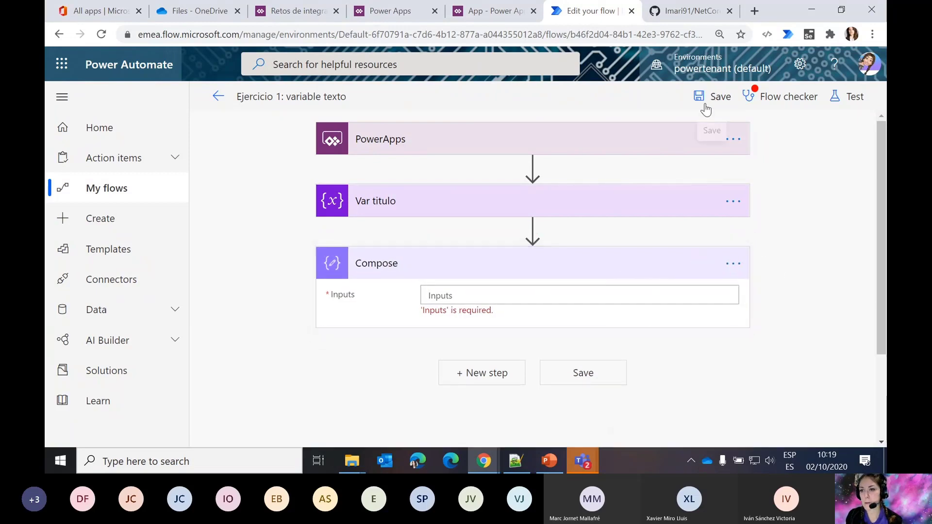
click(782, 96)
click(861, 99)
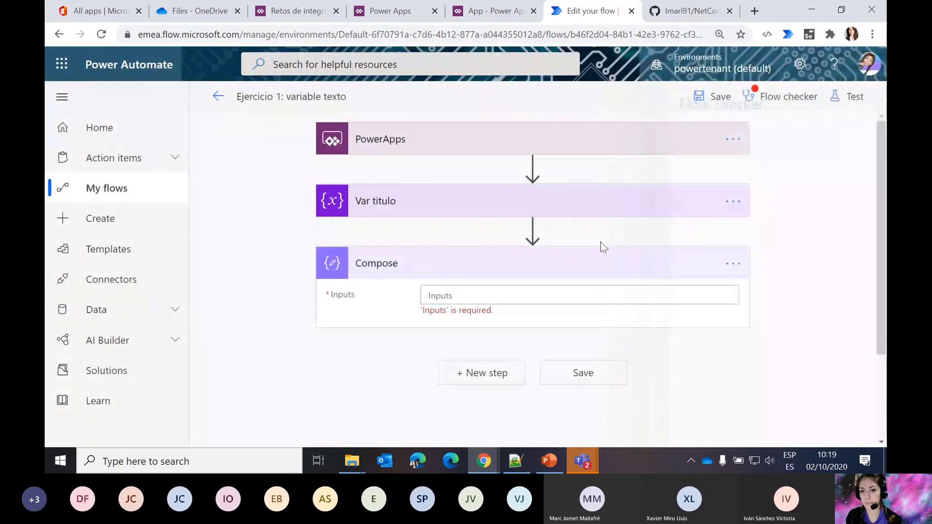
click(480, 298)
text("")
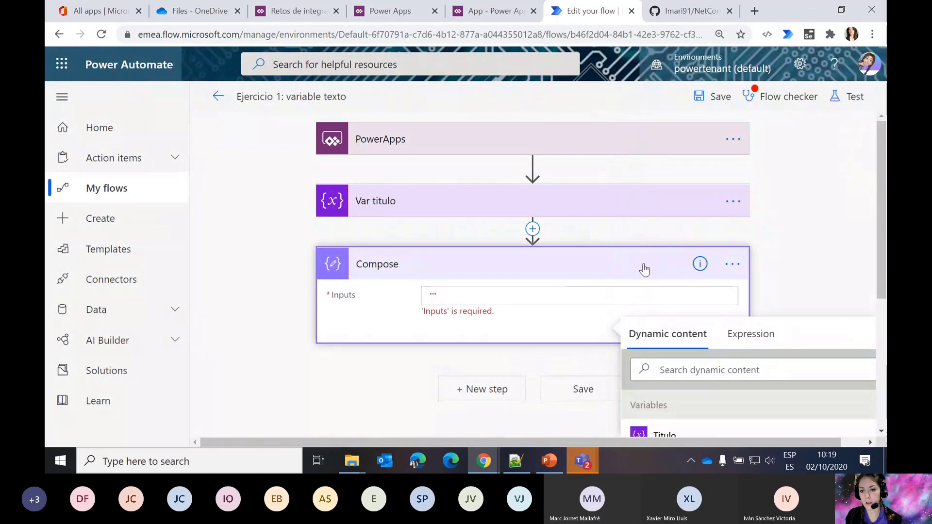
click(780, 247)
click(701, 97)
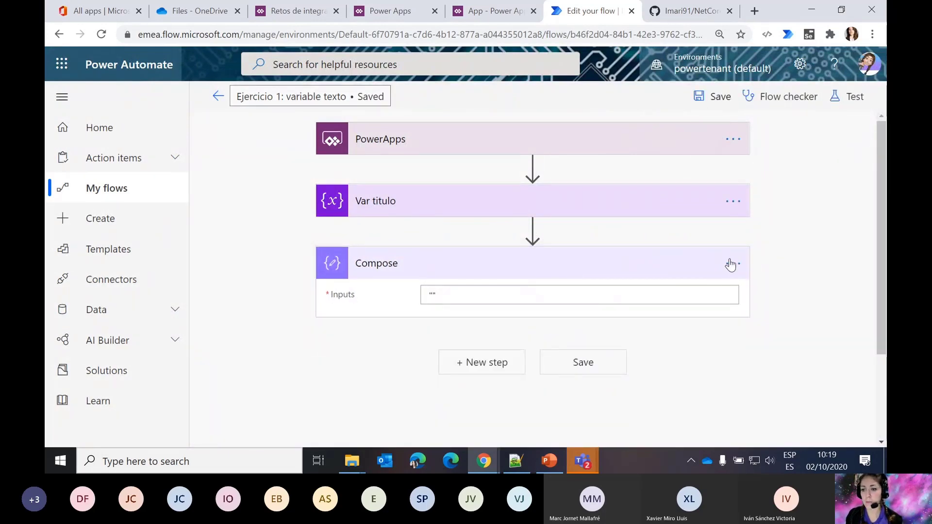
- Rename the Compose action to "Var fecha"
click(732, 263)
click(630, 275)
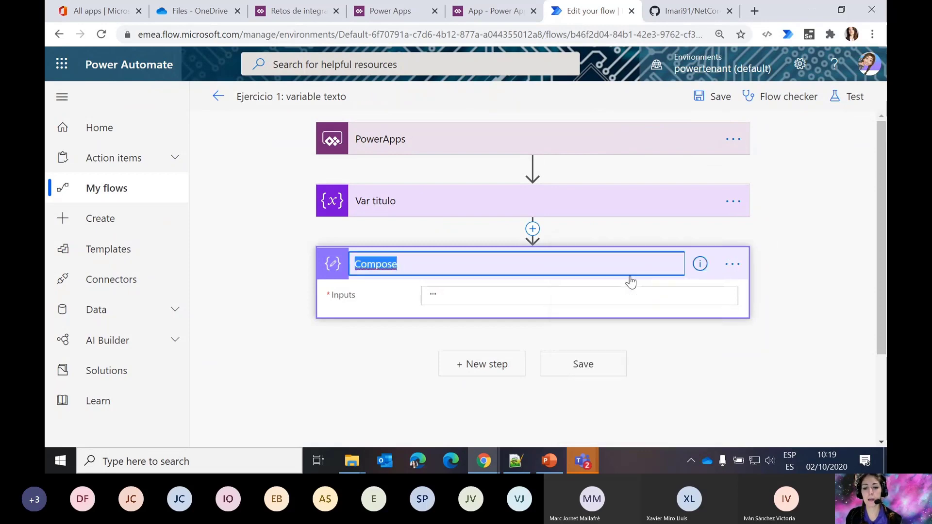
text(Var )
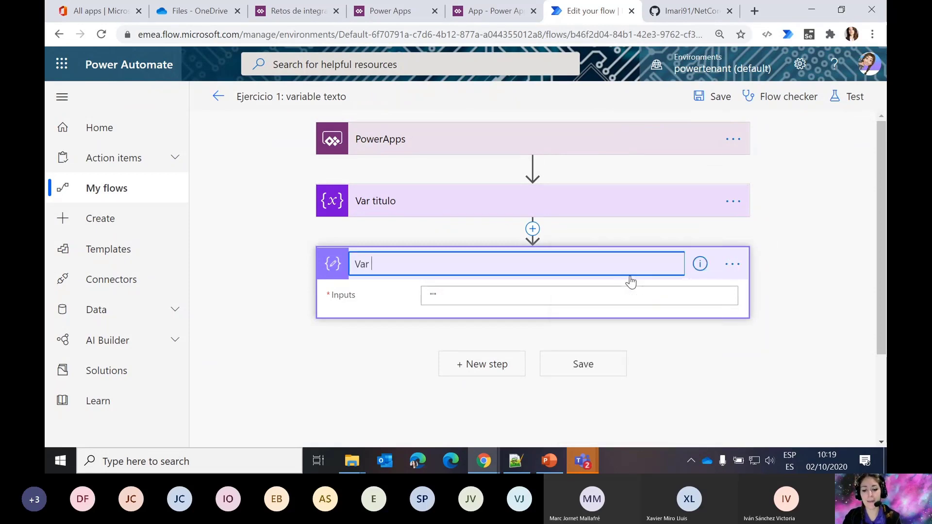
text(fecha)
click(792, 283)
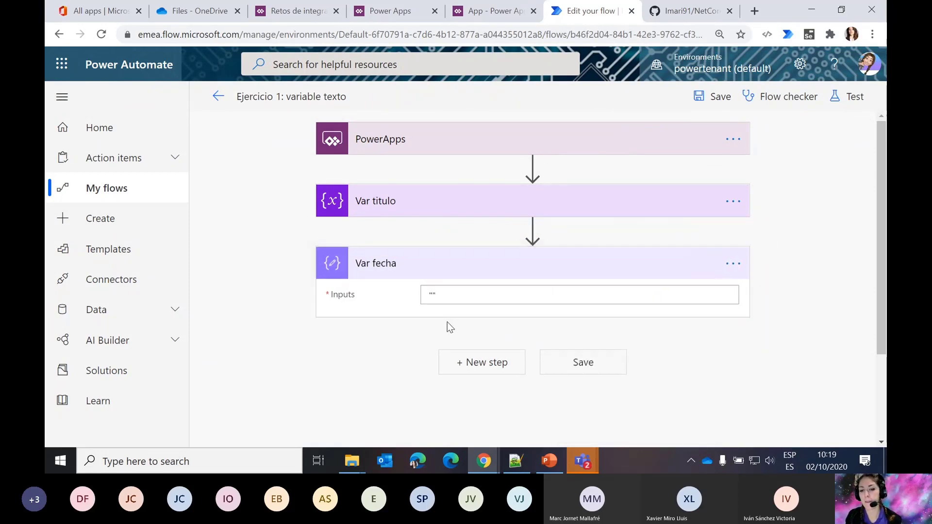
- Replace the placeholder in Var fecha's inputs with an Ask in PowerApps parameter, and remove the inserted token from the field
click(446, 300)
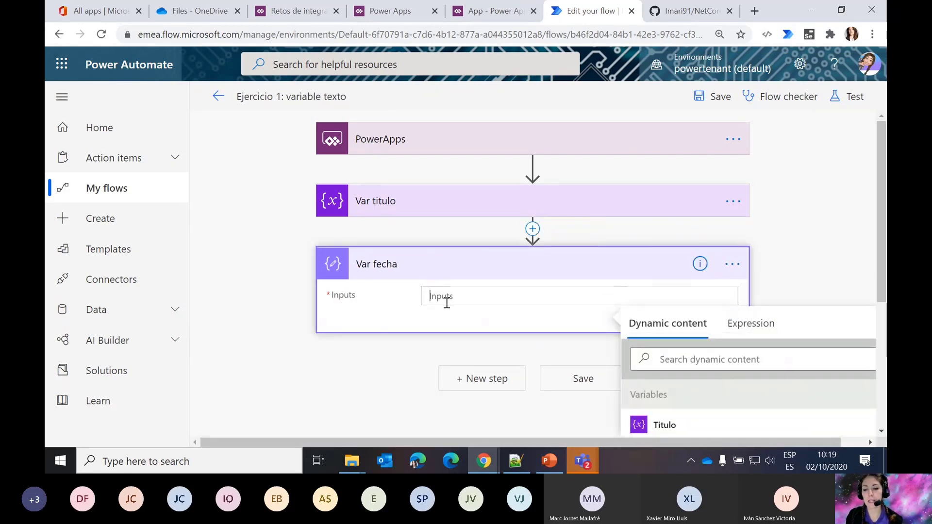
scroll(818, 245, down, 2)
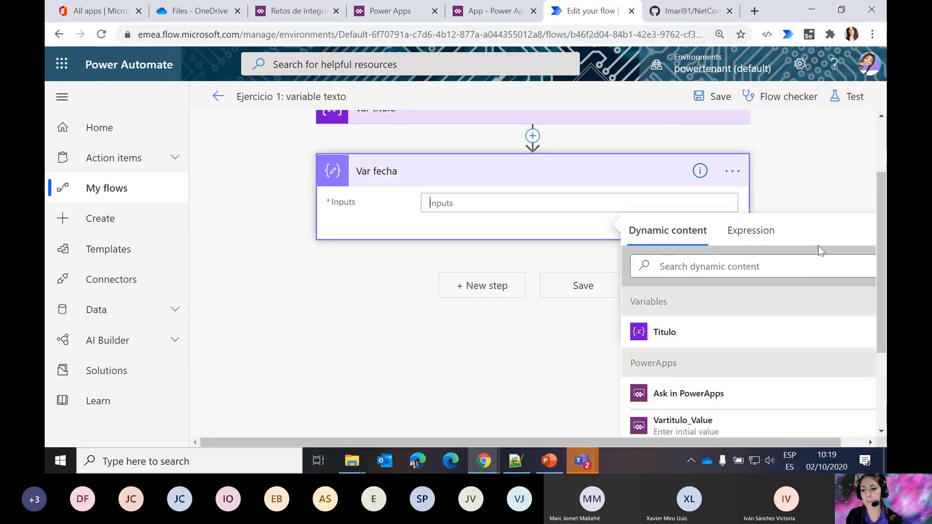
click(699, 391)
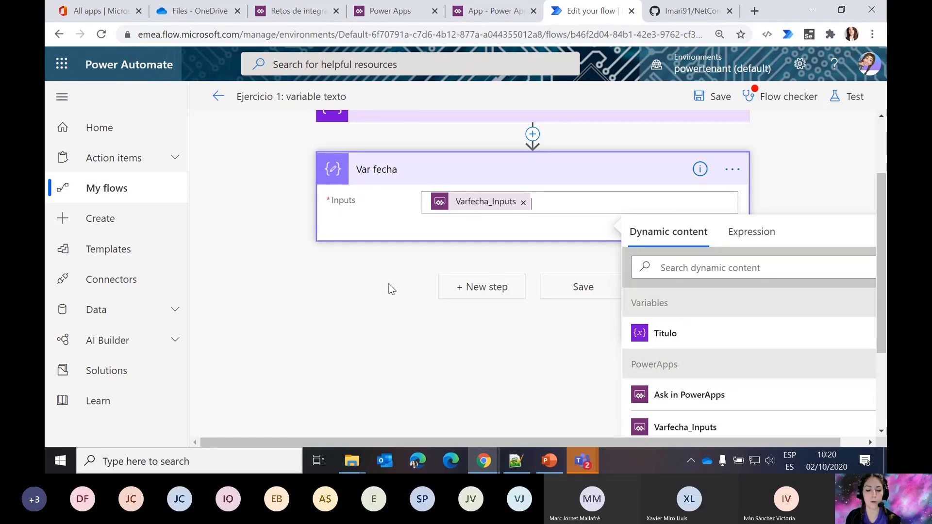
click(524, 202)
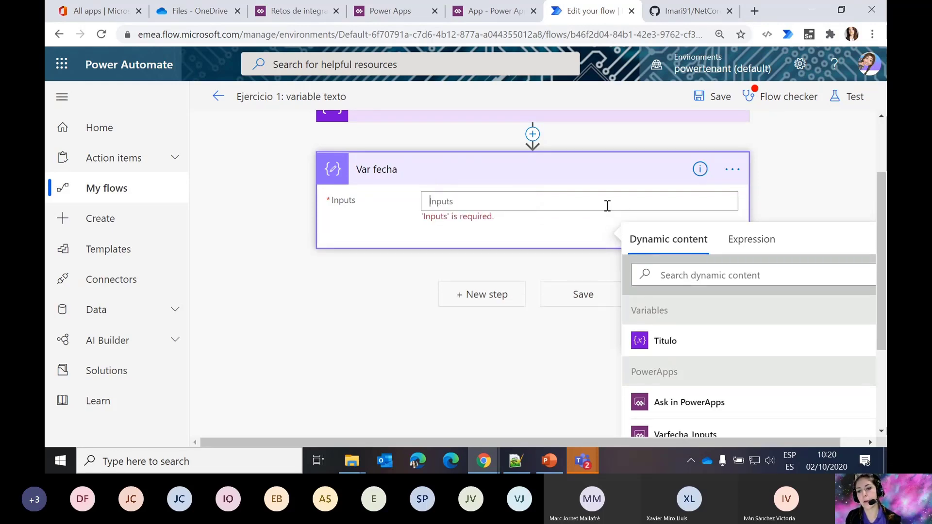
- Set Var fecha's inputs to an addDays expression that uses triggerBody()['Varfecha_Inputs'] as its timestamp, and save the flow
click(731, 239)
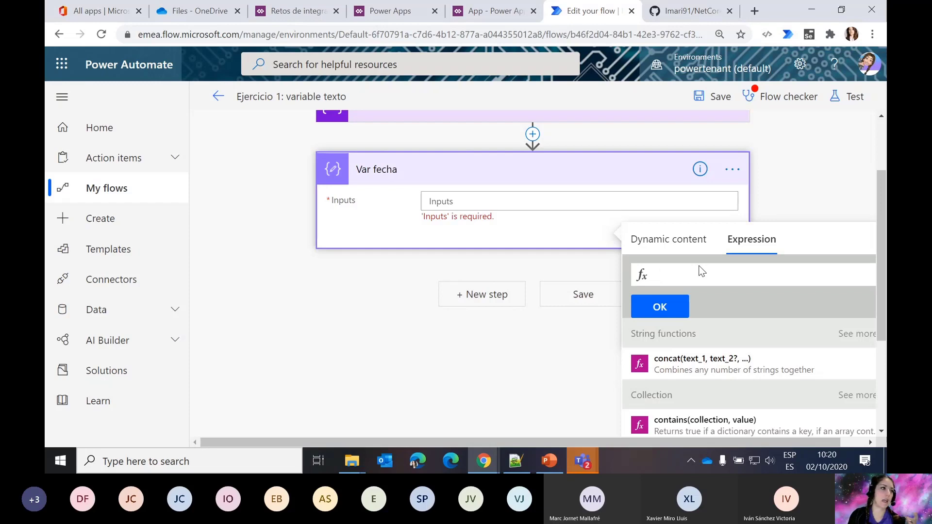
text(Add)
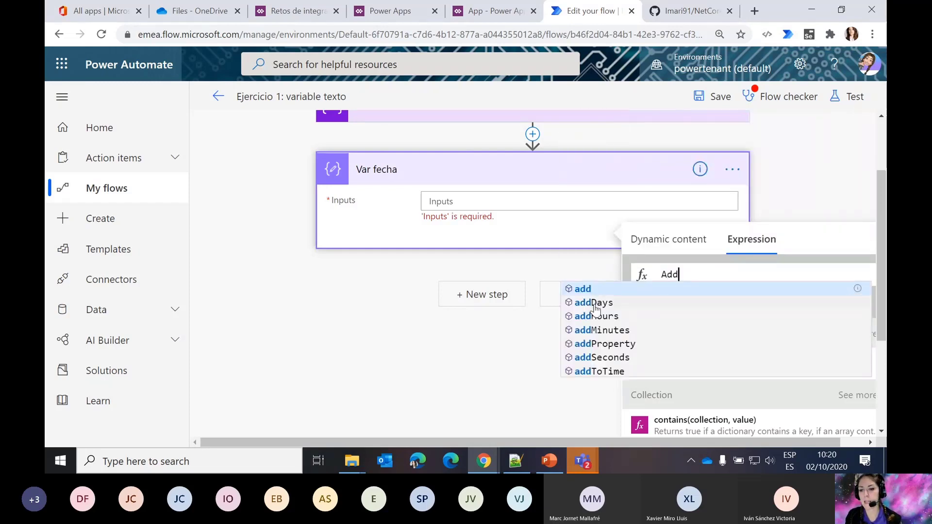
click(595, 307)
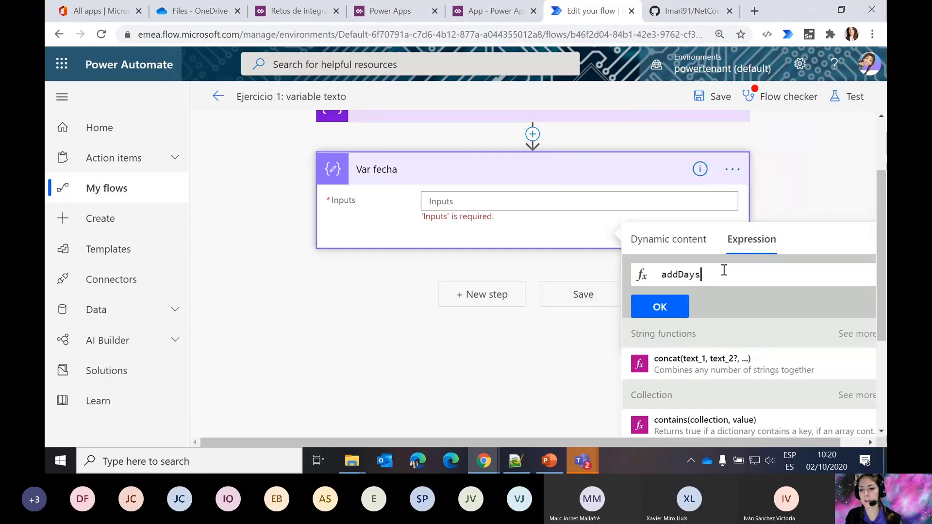
text(()
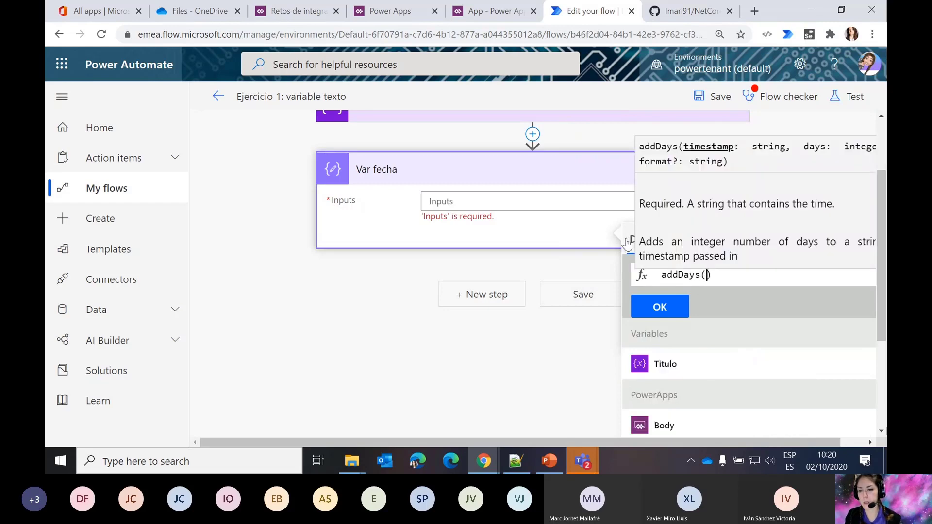
scroll(758, 377, down, 2)
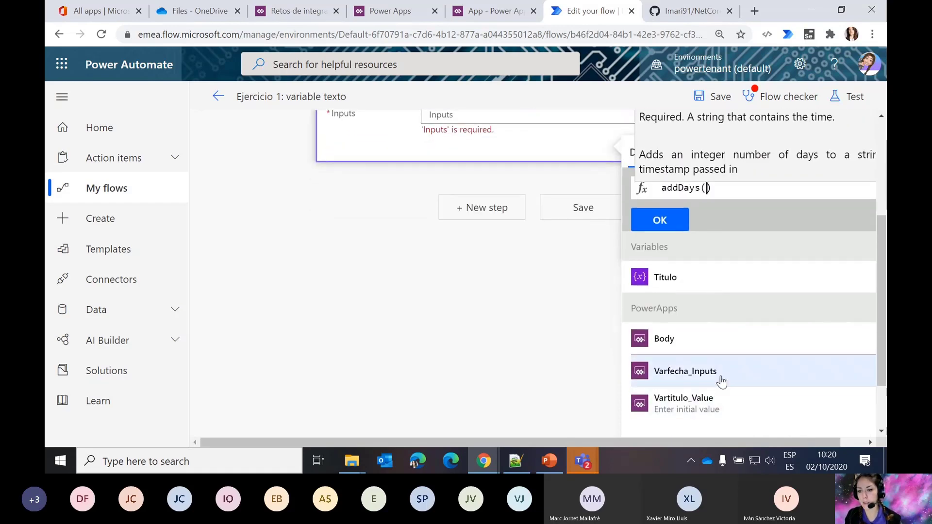
click(718, 376)
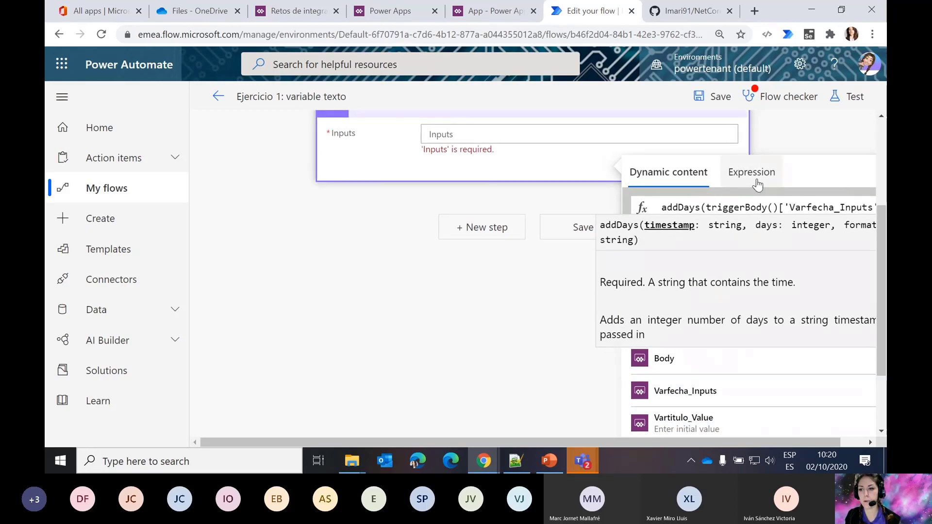
click(752, 152)
click(659, 240)
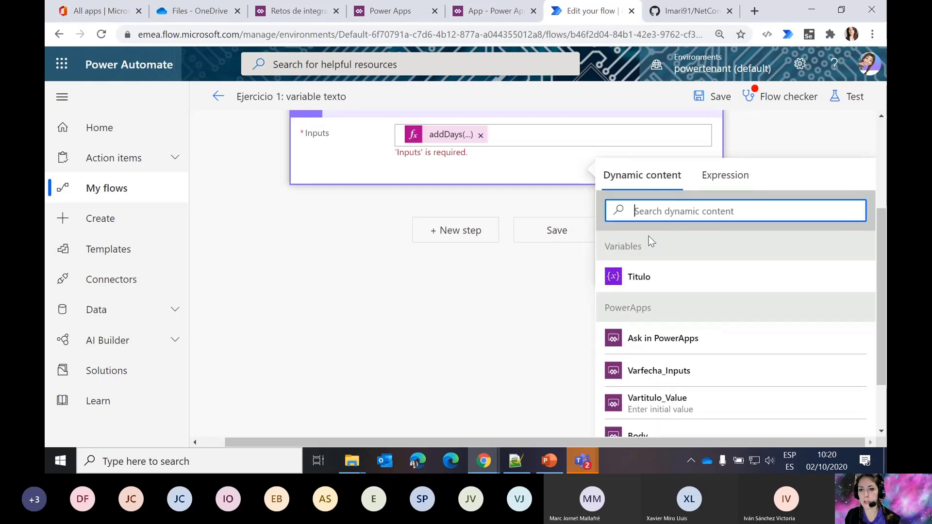
click(704, 99)
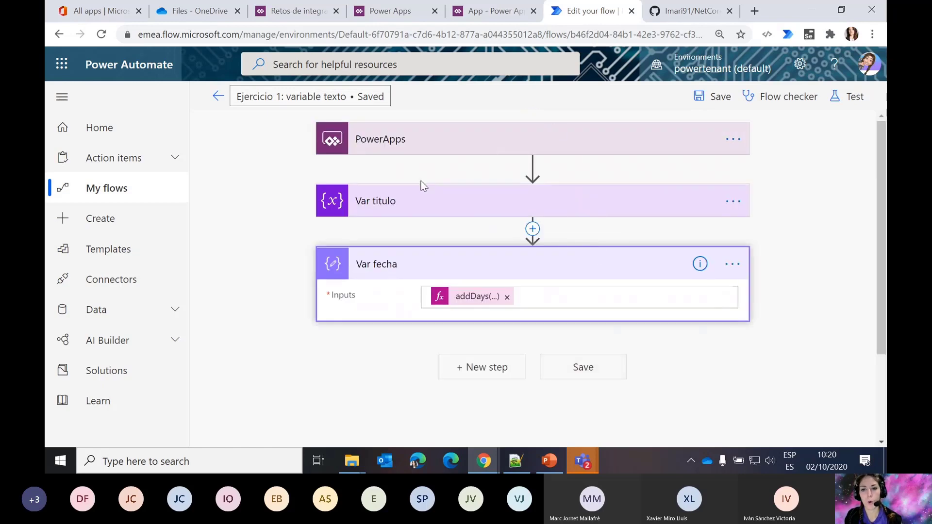
- Switch back to the Power Apps app, preview it, and try to pick October 3, 2020 in the date picker
click(474, 17)
click(597, 238)
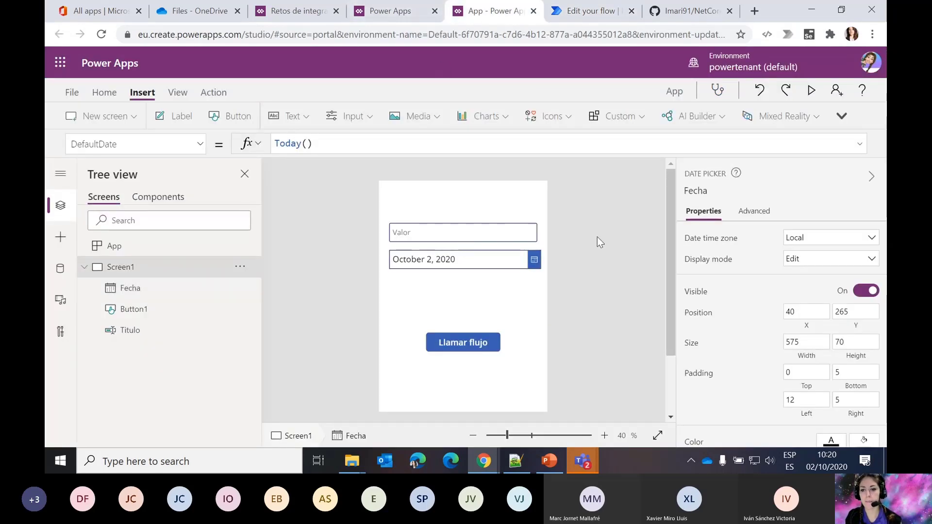
click(810, 90)
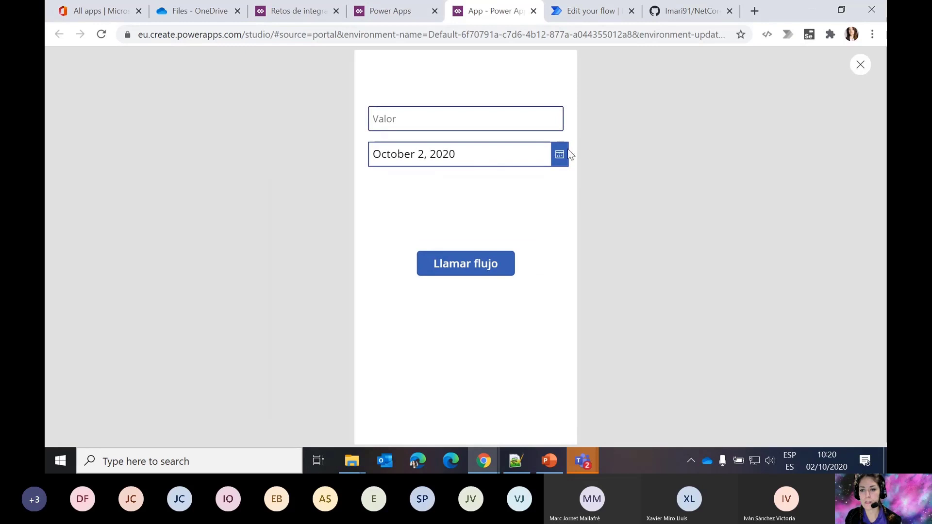
click(562, 155)
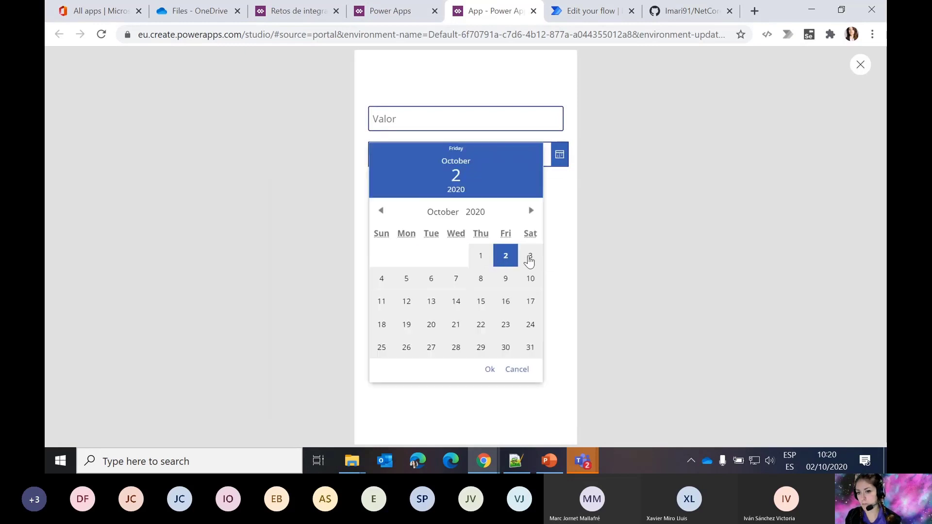
click(531, 257)
- Leave the calendar and enter "Hola" in the Valor text input of the previewed app
click(417, 122)
click(416, 122)
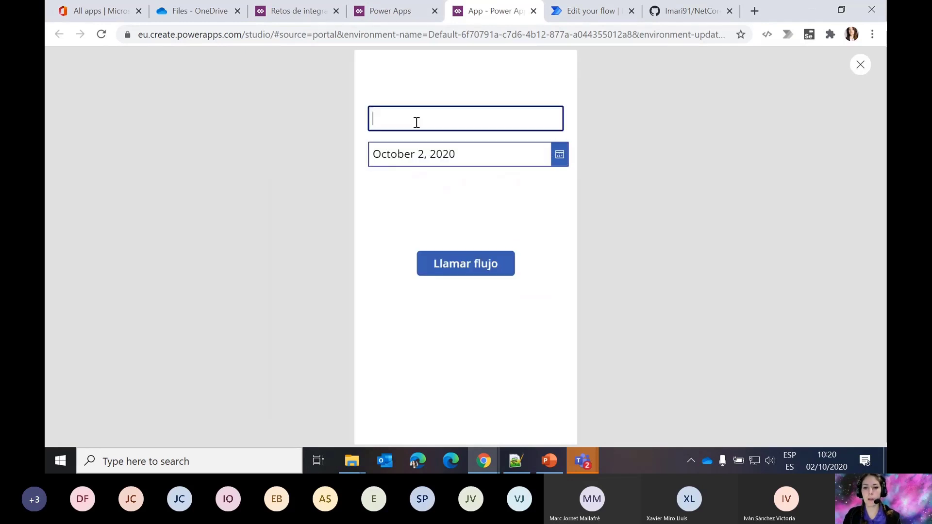
text(Hola)
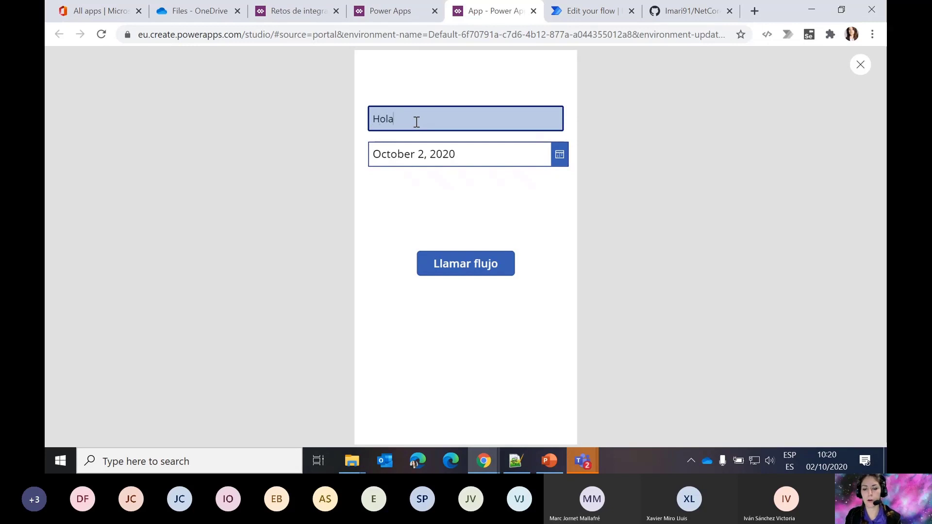
- Run the flow with the Llamar flujo button, close the app preview and switch to the Power Automate flow
click(467, 266)
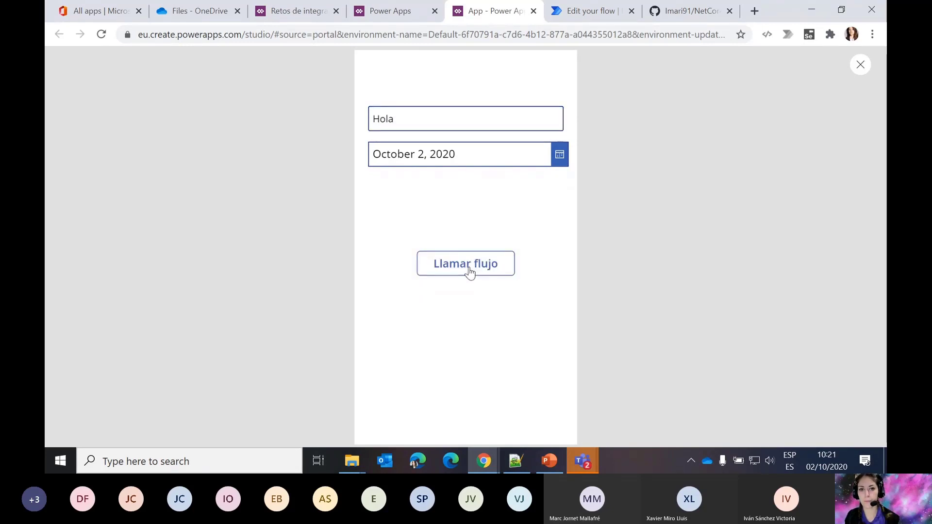
click(861, 66)
click(597, 15)
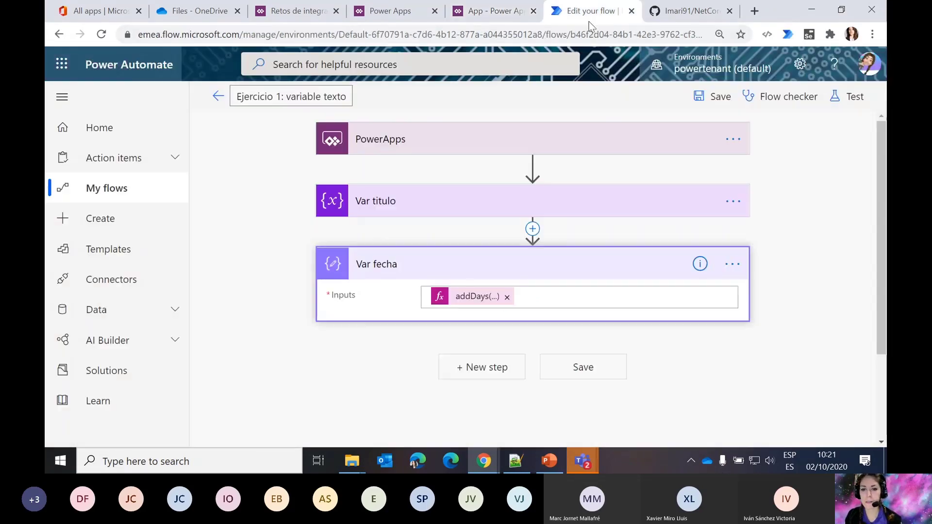
- Open the most recent run in the flow's run history and examine the error details of the Var fecha action
click(214, 98)
scroll(403, 287, down, 3)
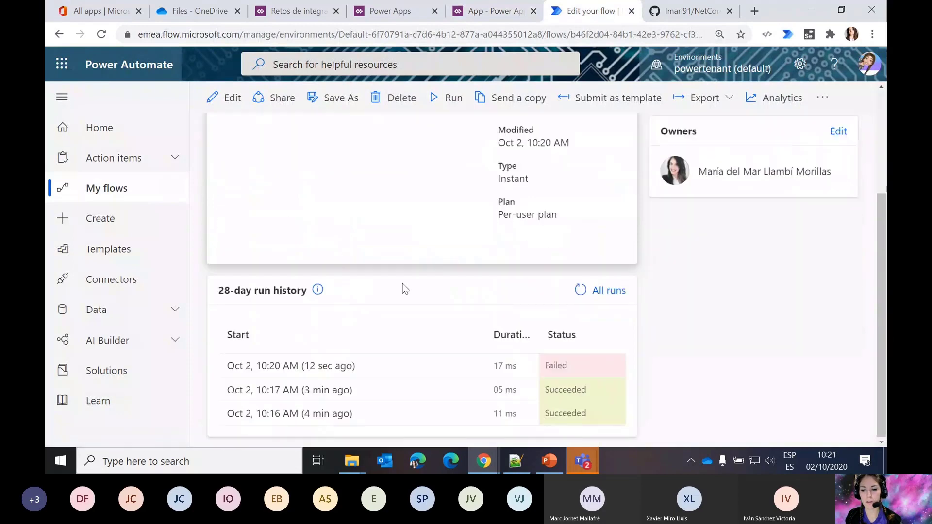
click(326, 371)
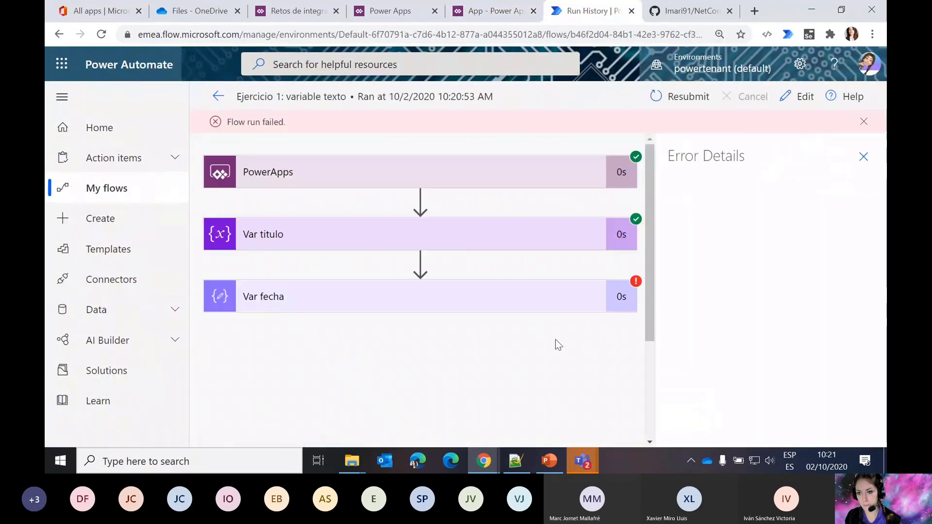
scroll(555, 343, down, 2)
click(464, 227)
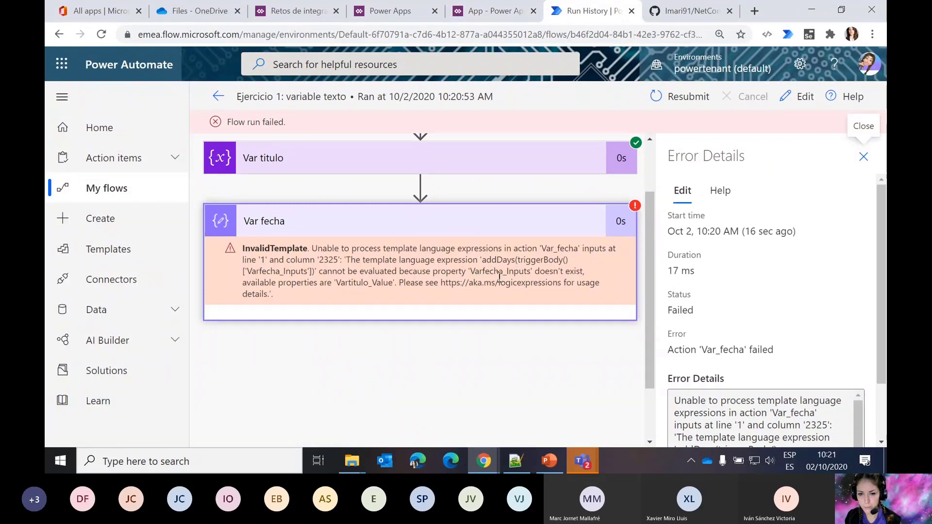
scroll(564, 249, up, 1)
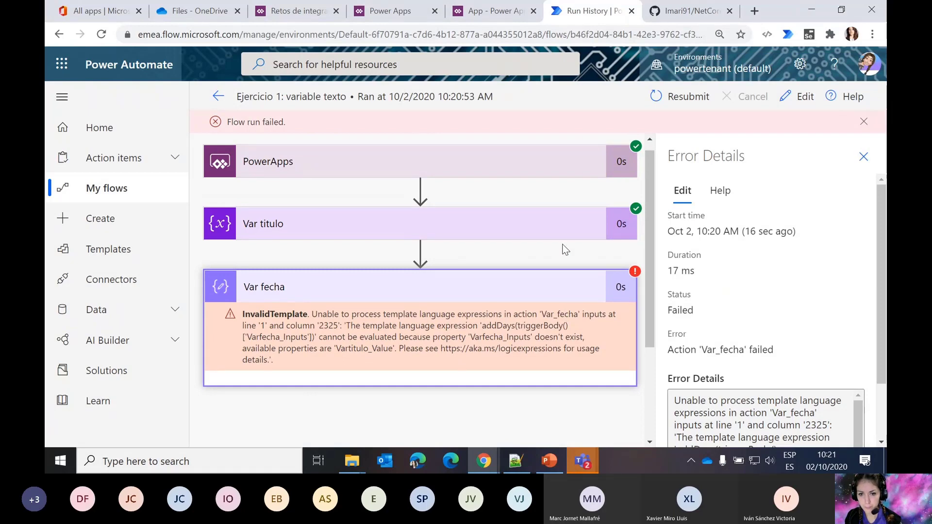
drag(247, 337, 307, 339)
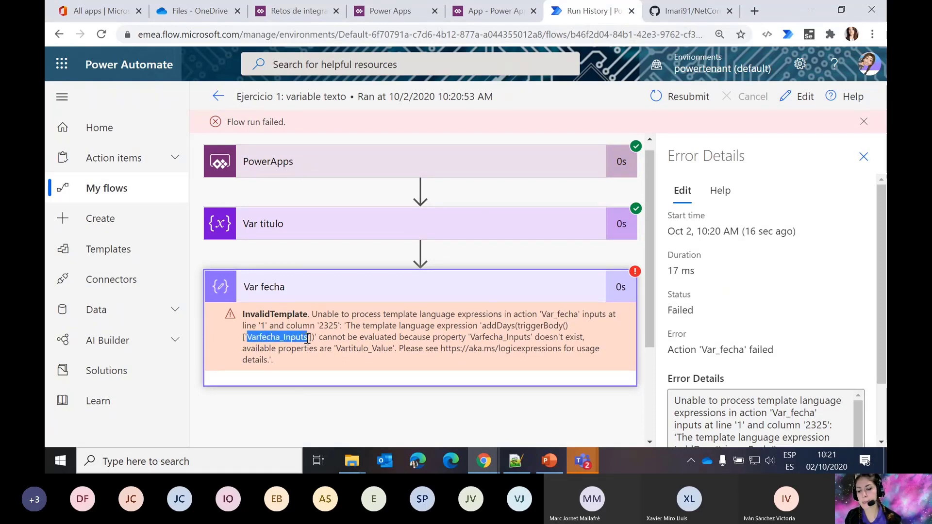
- Edit the flow, delete the Var fecha action and save the flow
click(801, 96)
click(539, 275)
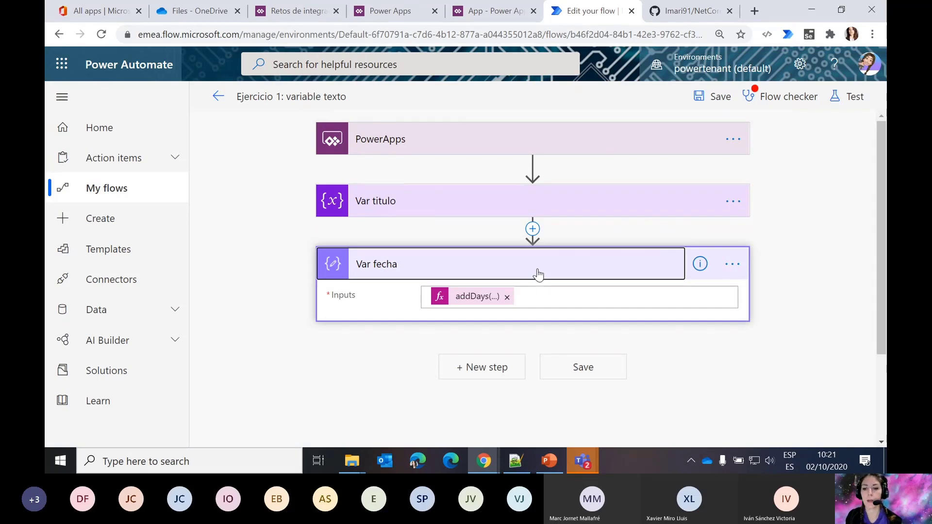
click(732, 266)
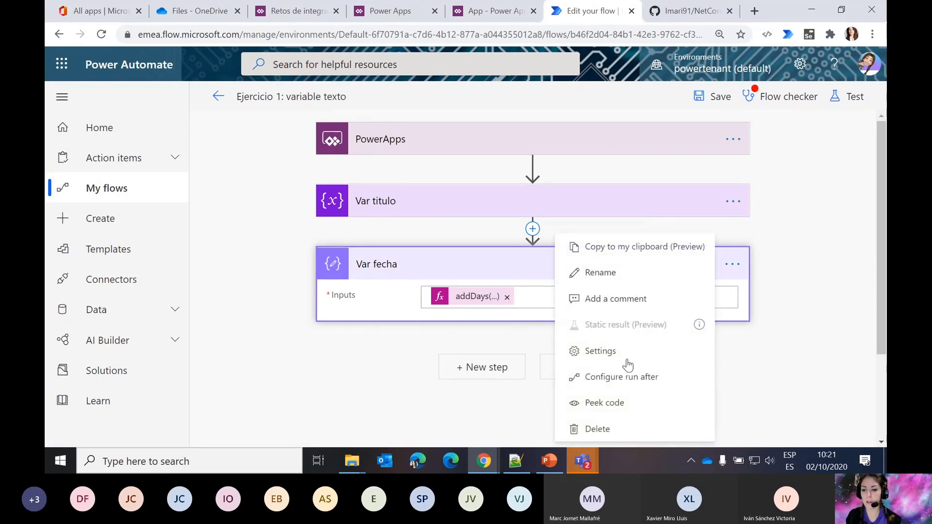
click(604, 427)
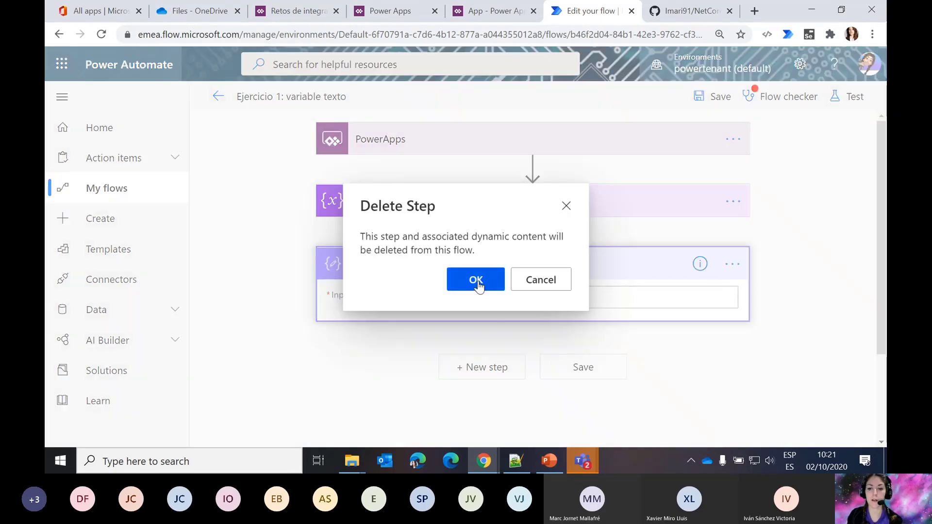
click(476, 281)
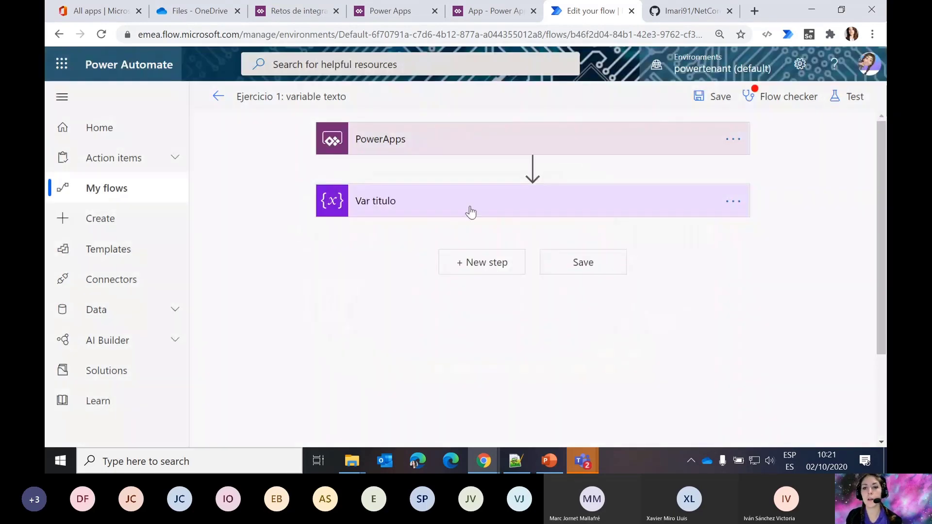
click(712, 98)
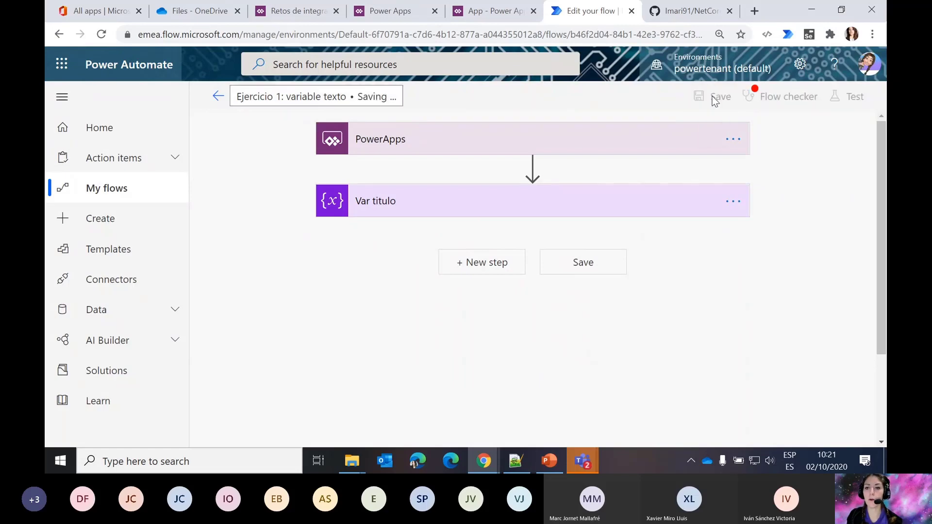
- Switch back to the Power Apps app and try adding Fecha as a second argument of Run in Llamar flujo's OnSelect formula
click(515, 19)
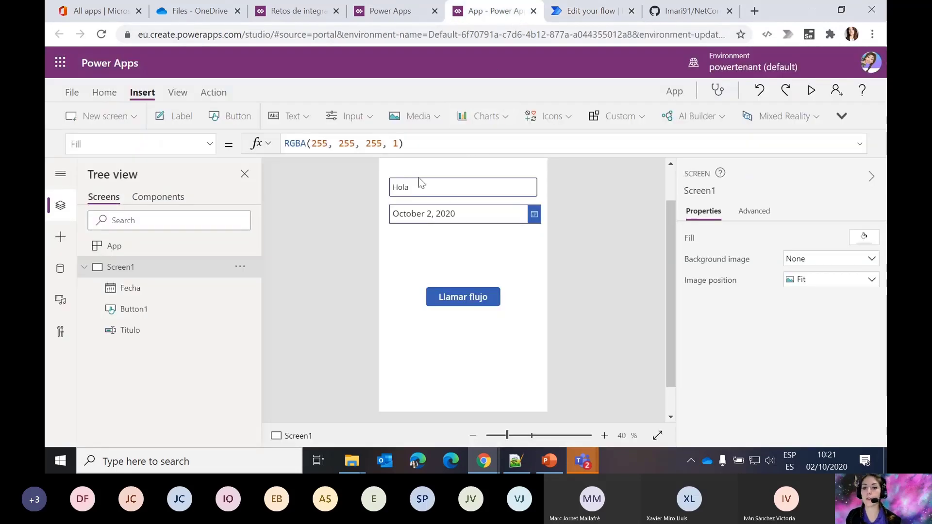
click(461, 297)
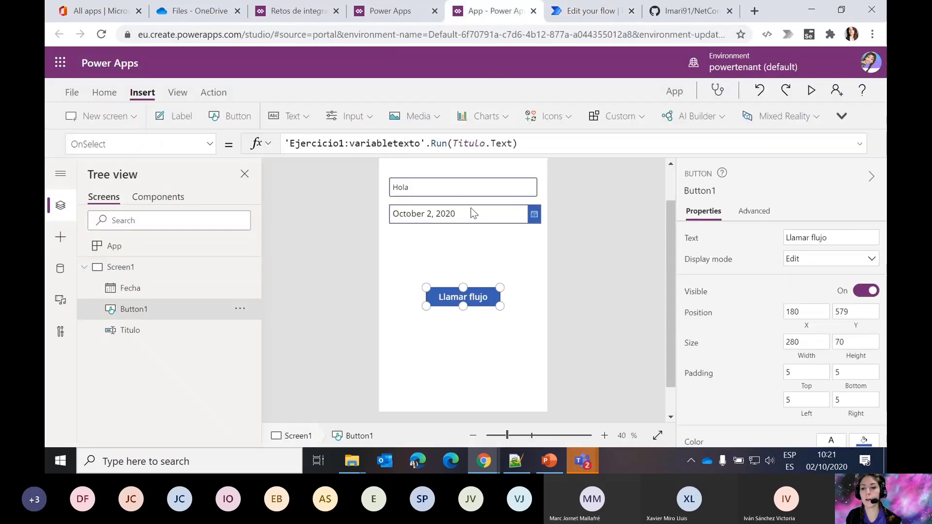
click(508, 143)
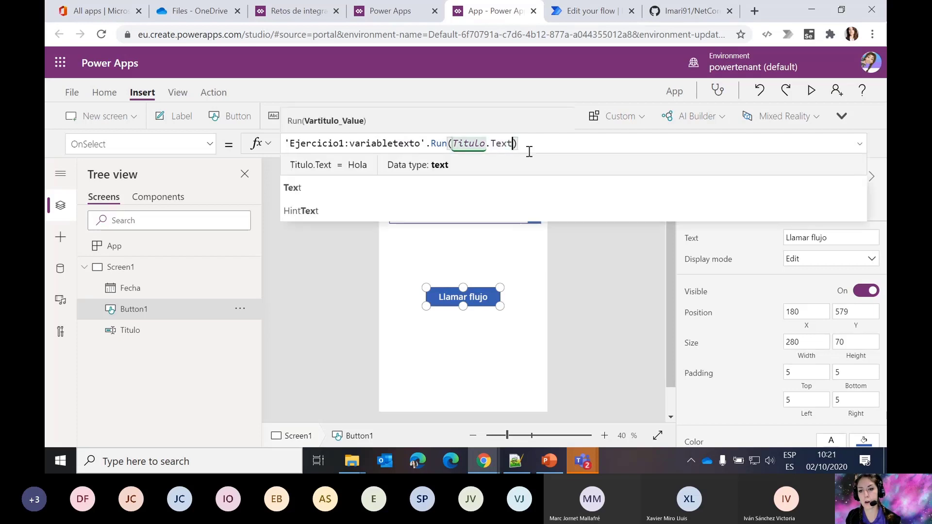
key(Right)
text(, )
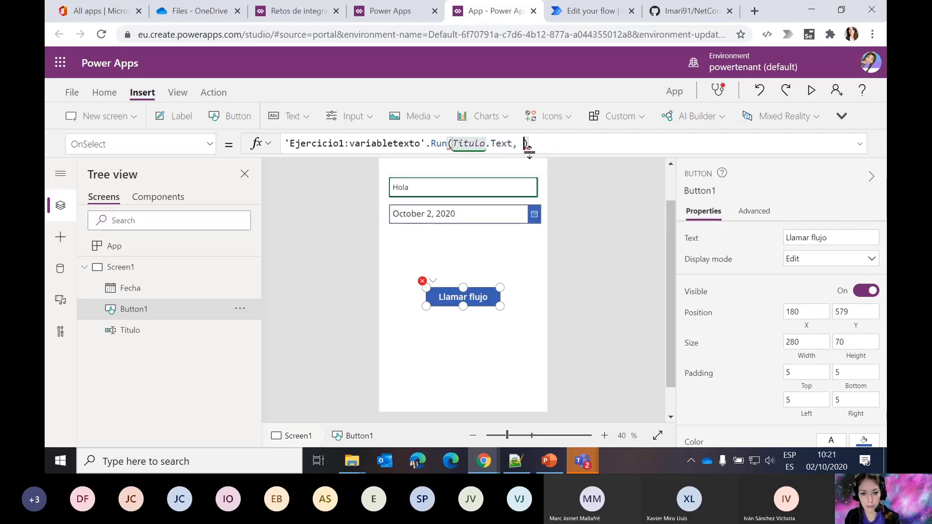
text(Fecha.)
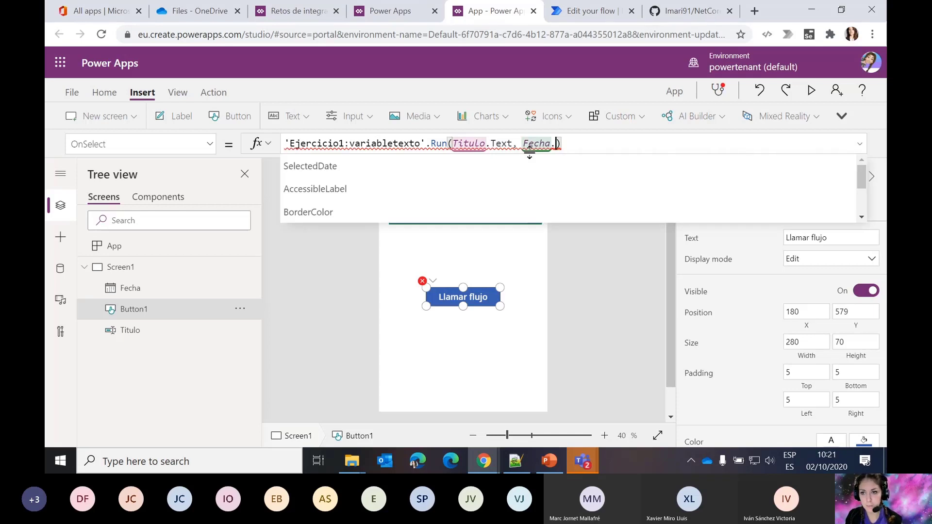
key(BackSpace)
key(BackSpace)
key(BackSpace)
key(BackSpace)
key(BackSpace)
key(BackSpace)
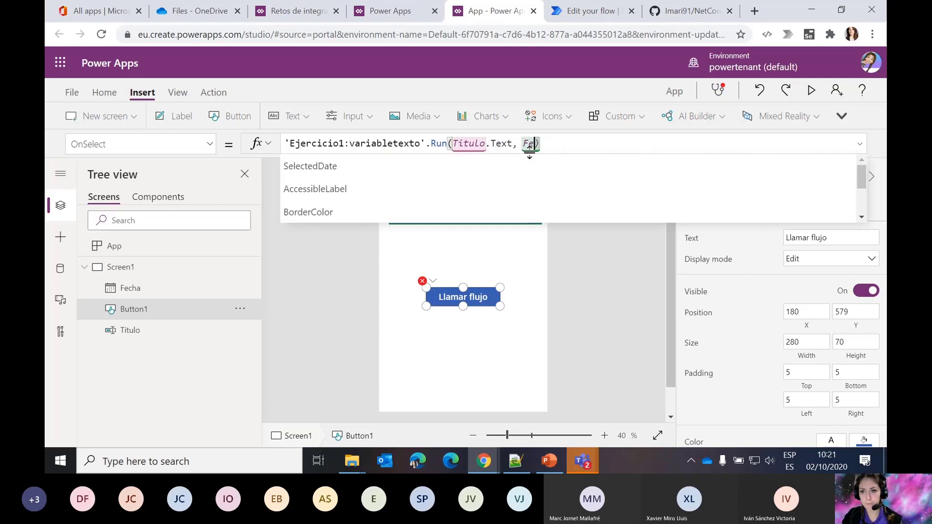
drag(531, 145, 284, 145)
- Remove the Ejercicio 1: variable texto flow from Button1 and associate the same flow with the button again
click(214, 92)
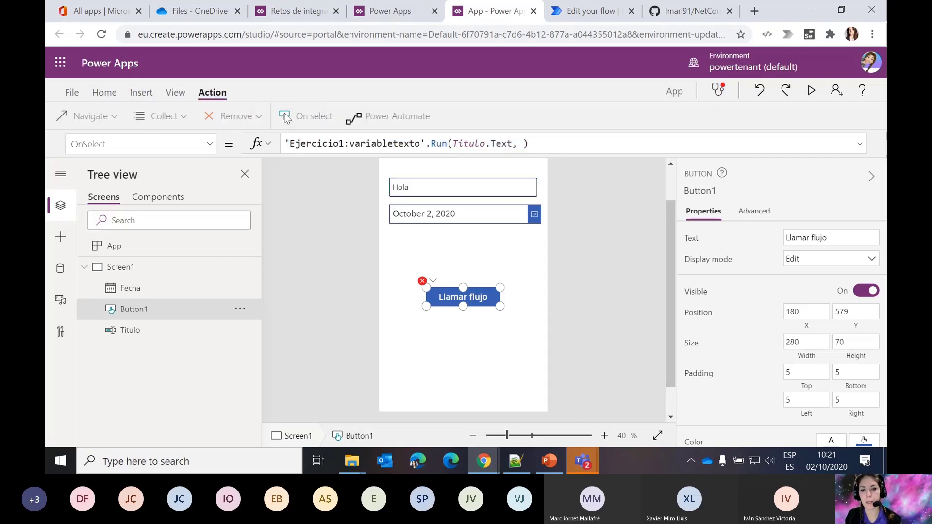
click(406, 117)
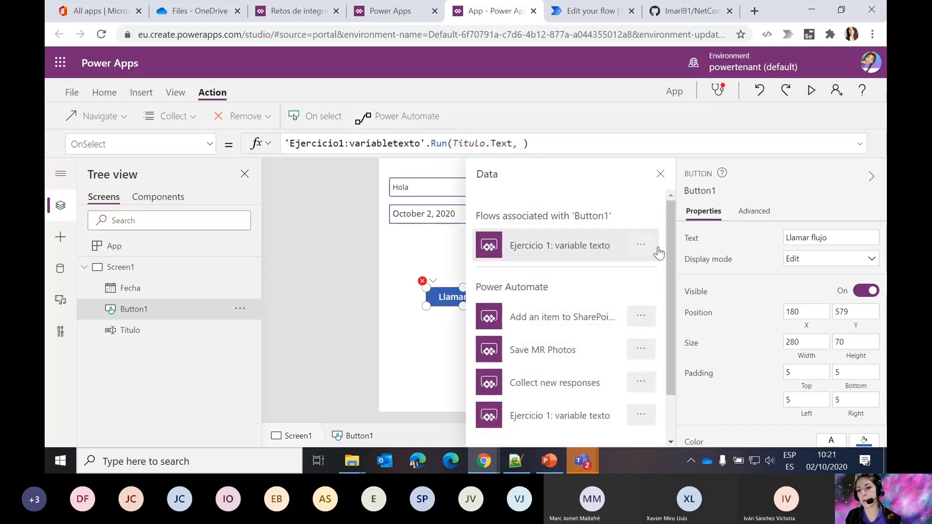
click(637, 245)
click(664, 287)
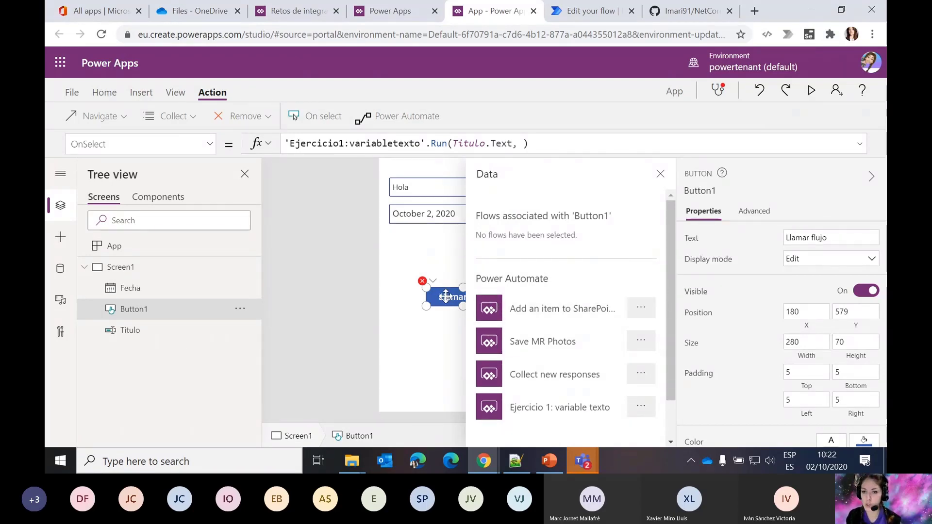
scroll(563, 359, down, 2)
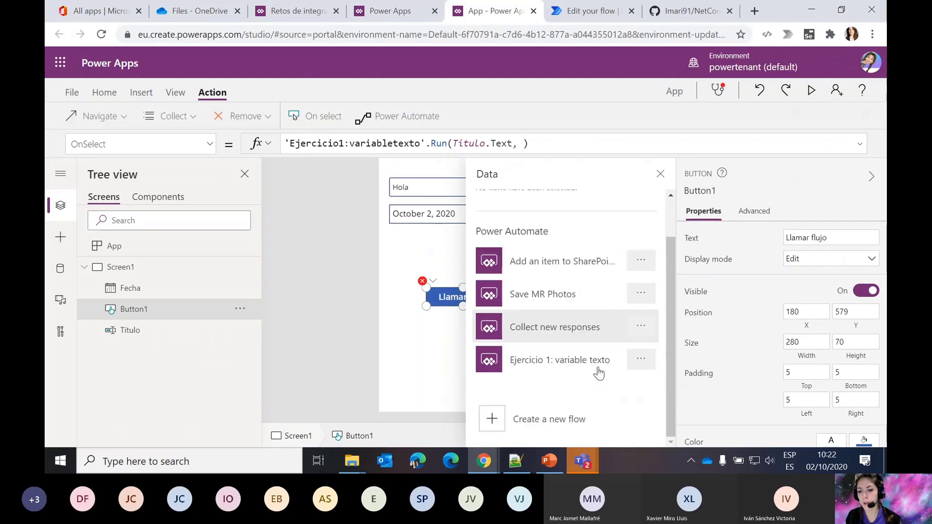
click(565, 364)
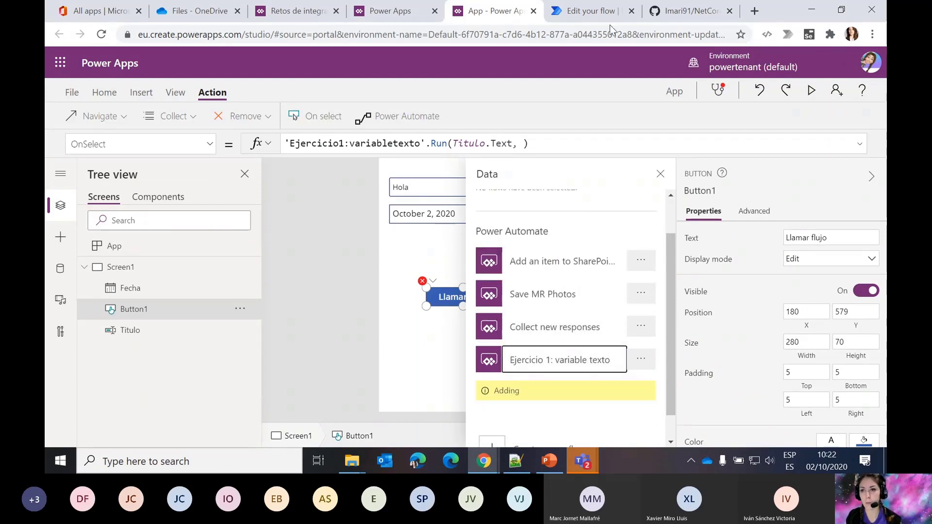
- Switch to the Power Automate flow and add a Data Operation Compose action after Var titulo
key(ctrl+Tab)
click(474, 262)
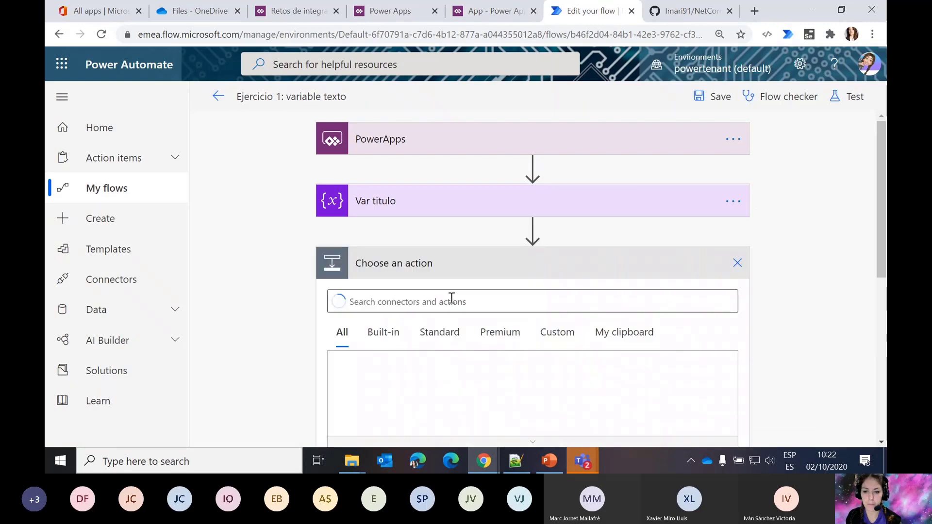
text(comp)
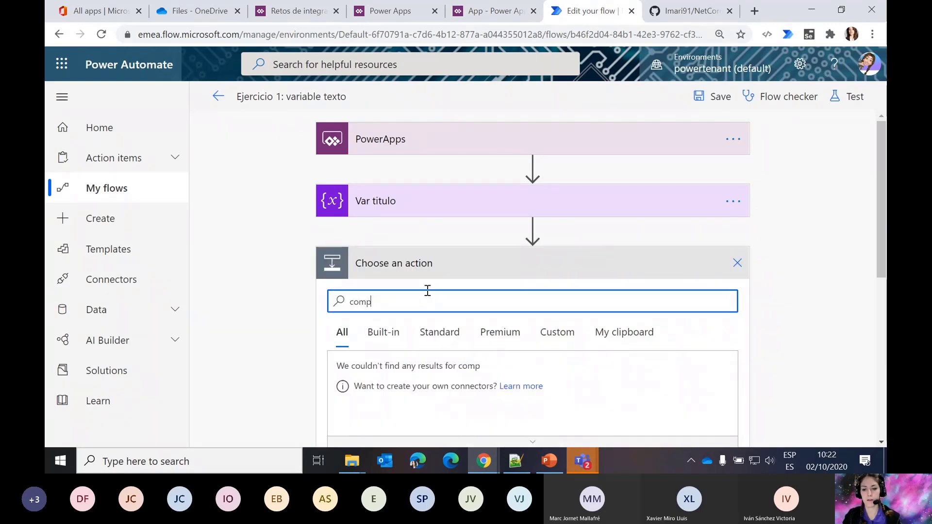
text(ose)
click(361, 377)
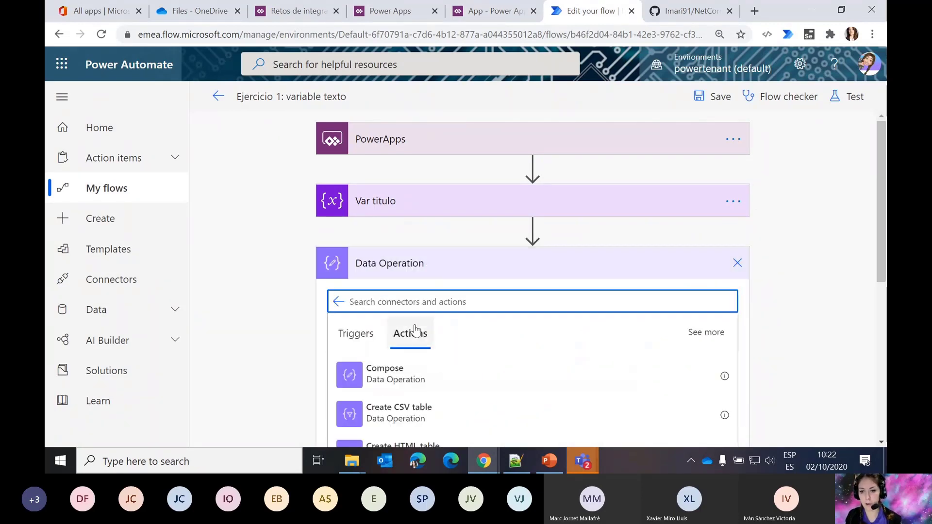
click(409, 378)
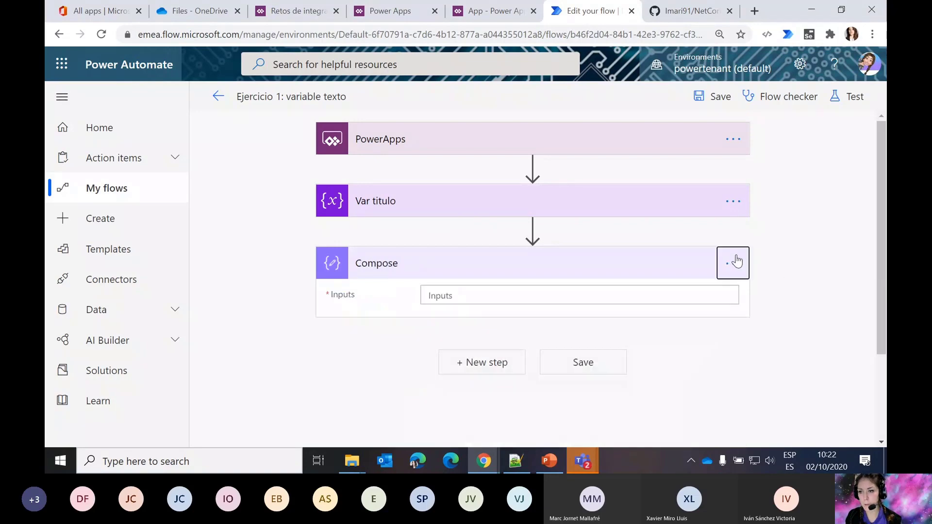
- Enter a pair of double quotes as a placeholder in the Compose action's inputs
click(736, 261)
click(510, 298)
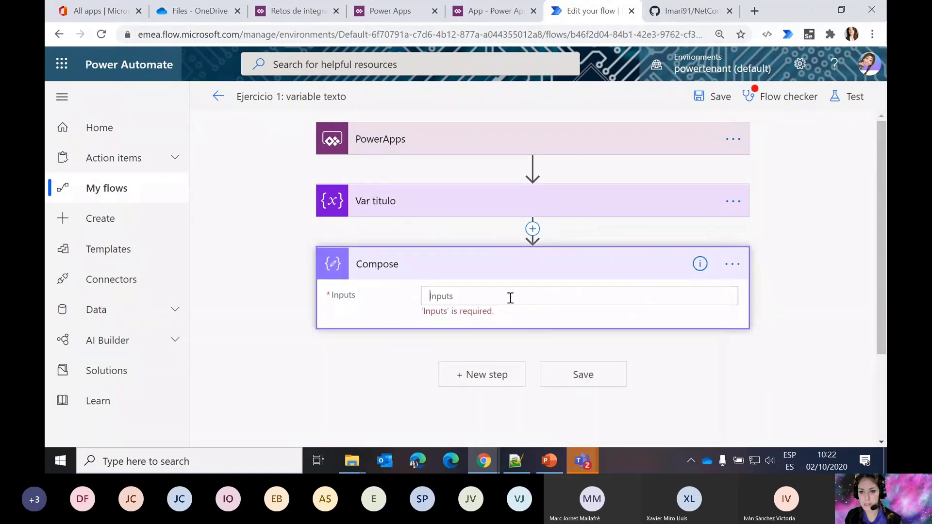
text("")
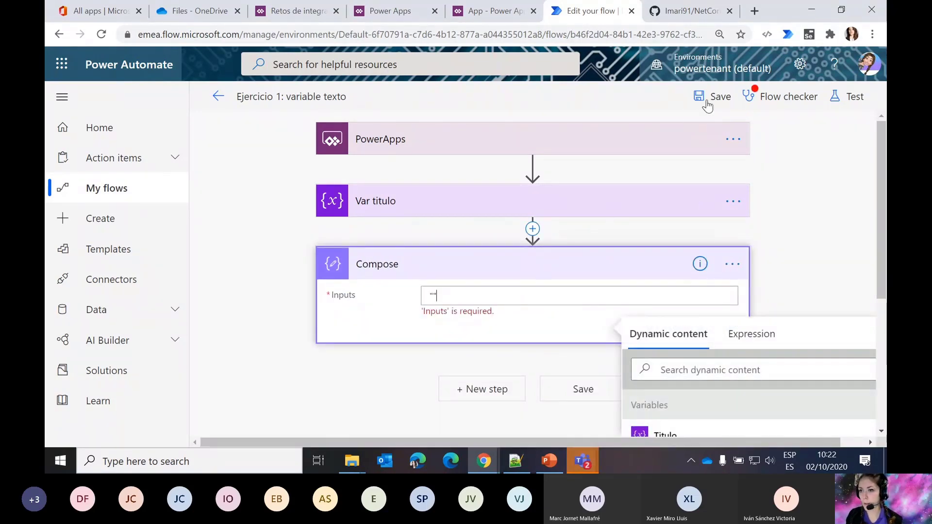
click(751, 182)
- Rename the Compose action as Var Fecha
click(732, 263)
click(639, 272)
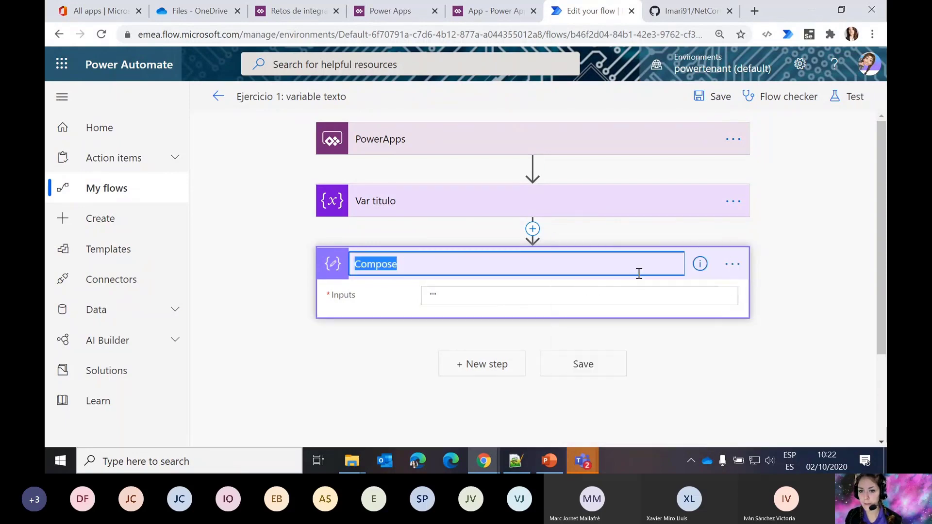
text(Var F)
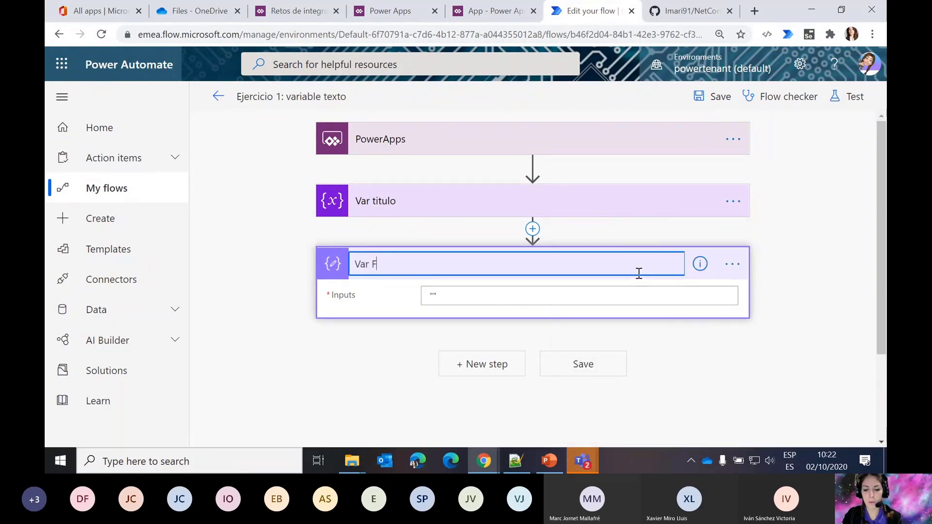
text(echa)
click(540, 285)
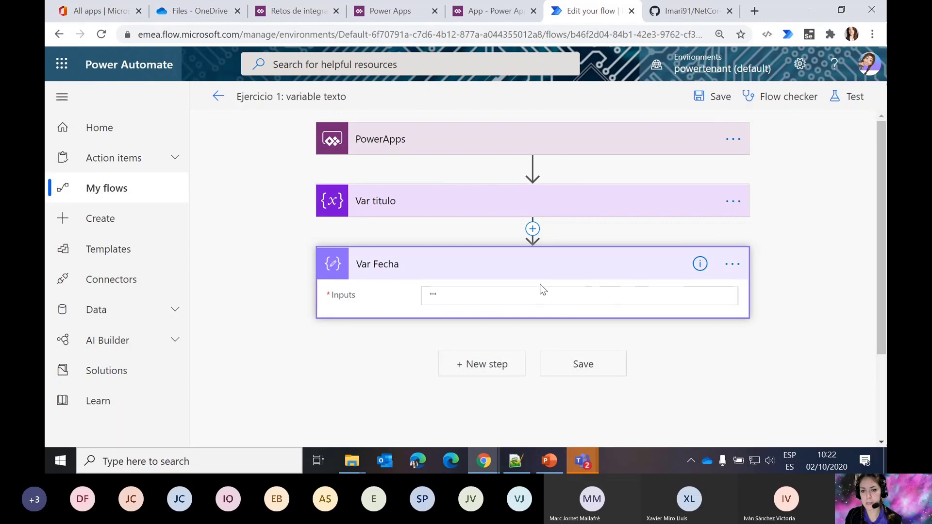
click(507, 298)
click(757, 323)
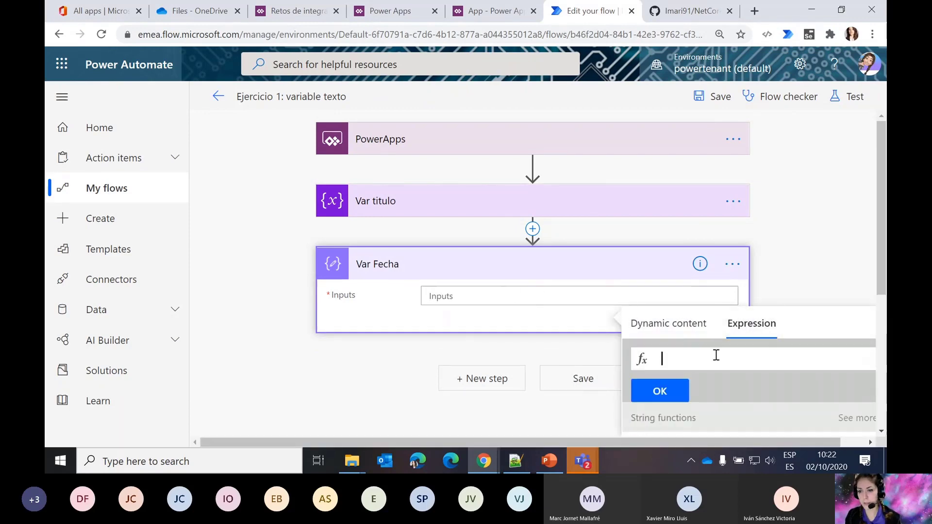
text(a)
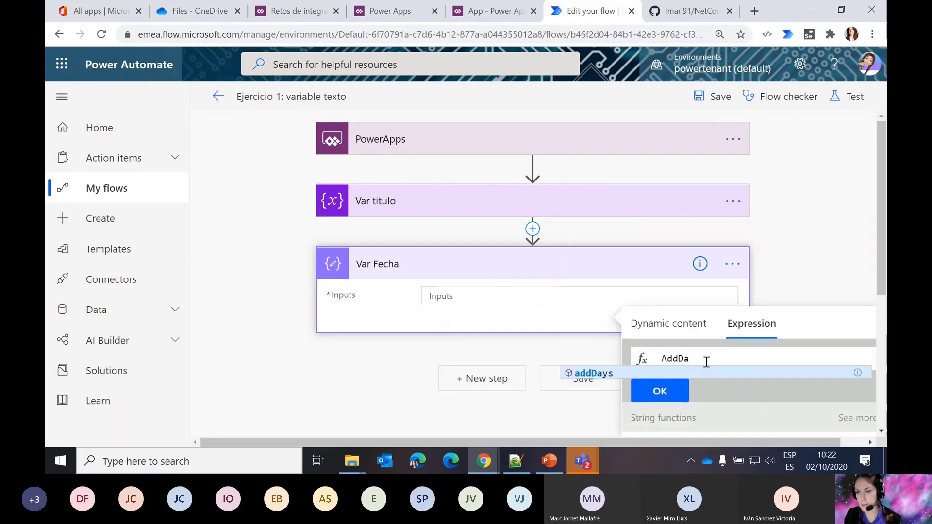
text(ddDays()
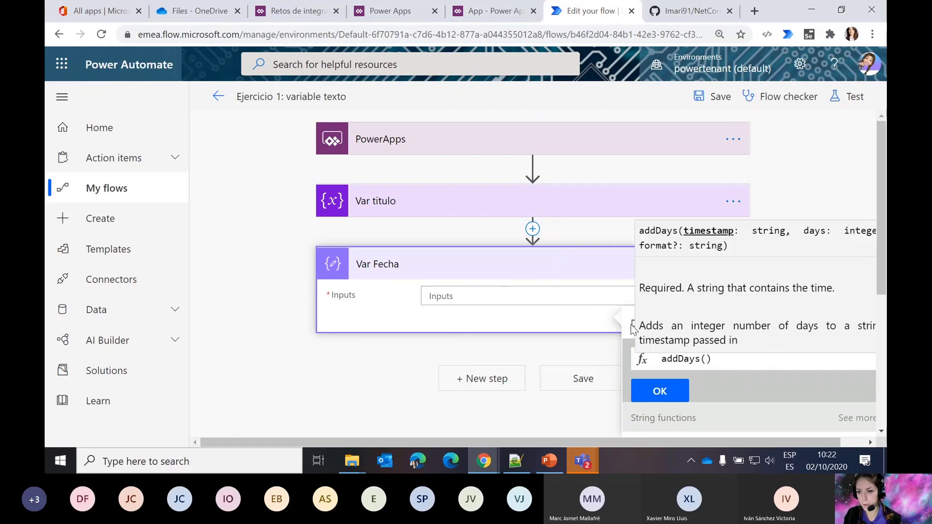
scroll(748, 383, down, 2)
scroll(750, 389, down, 2)
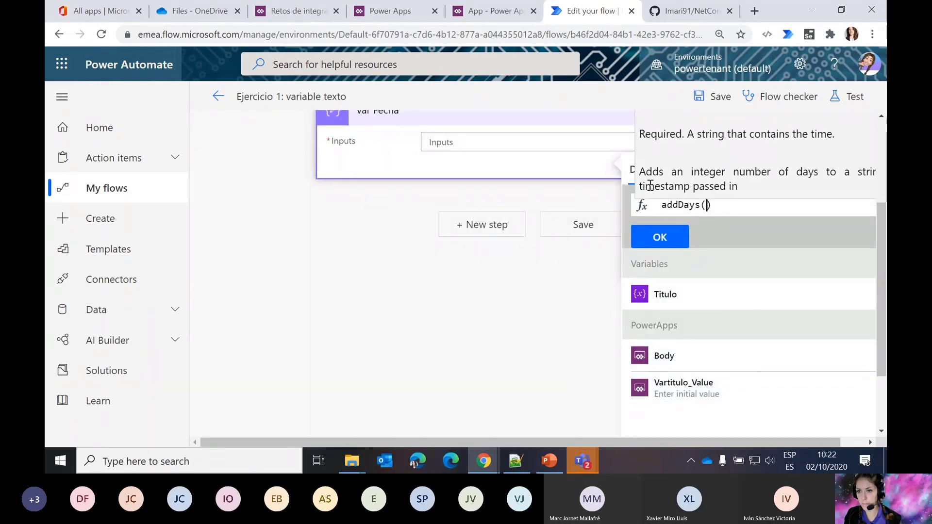
triple_click(682, 204)
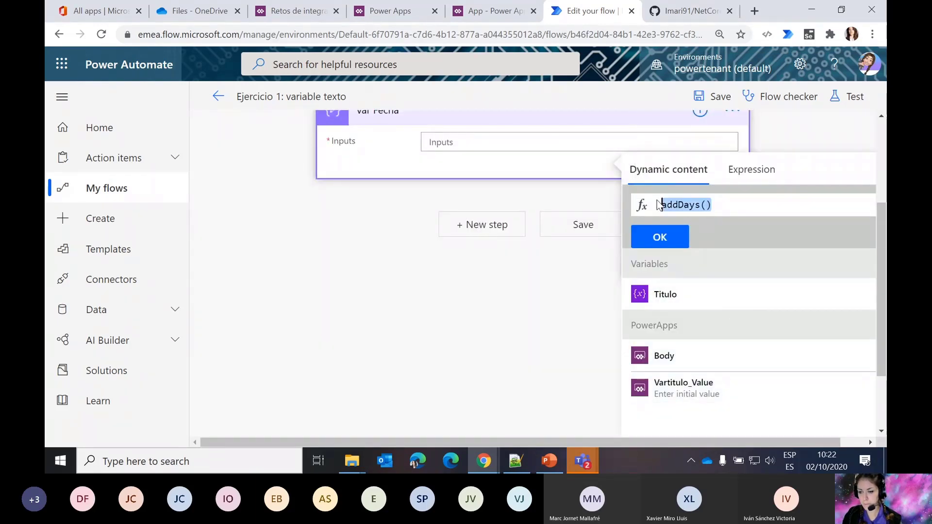
key(BackSpace)
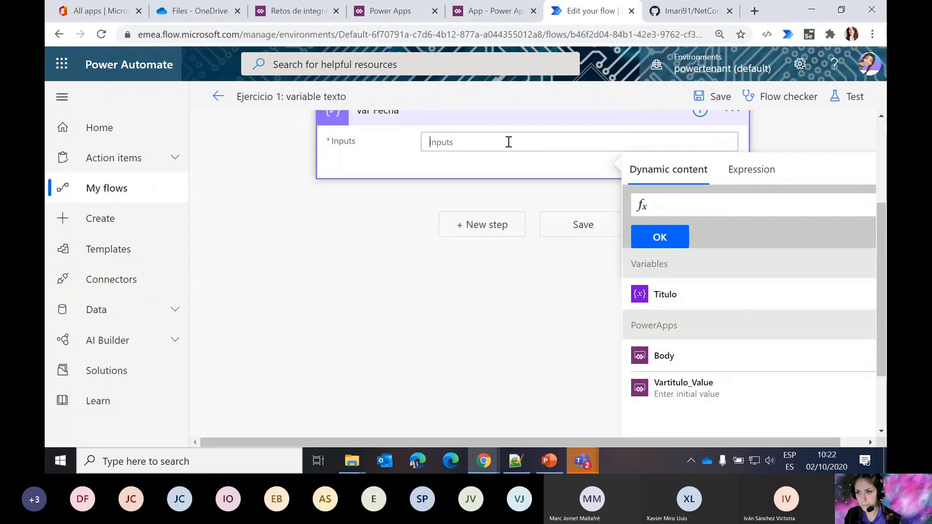
- Create a PowerApps input parameter for Var Fecha using Ask in PowerApps, and remove its token from the action's inputs
click(748, 170)
click(669, 170)
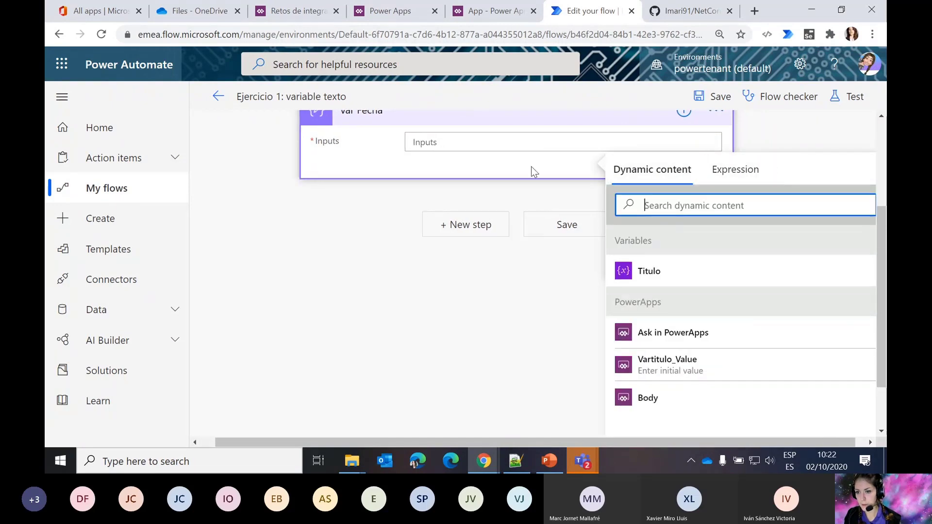
click(505, 145)
click(670, 334)
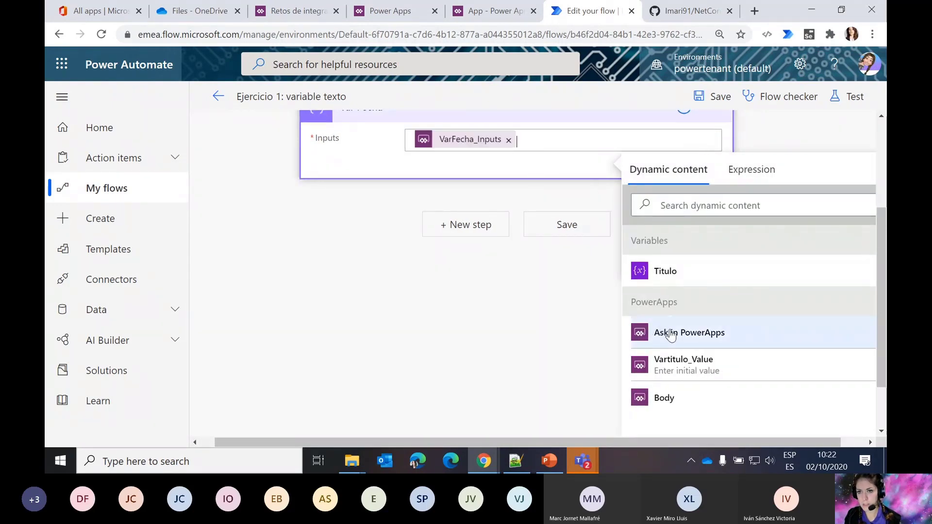
scroll(553, 164, up, 2)
click(508, 214)
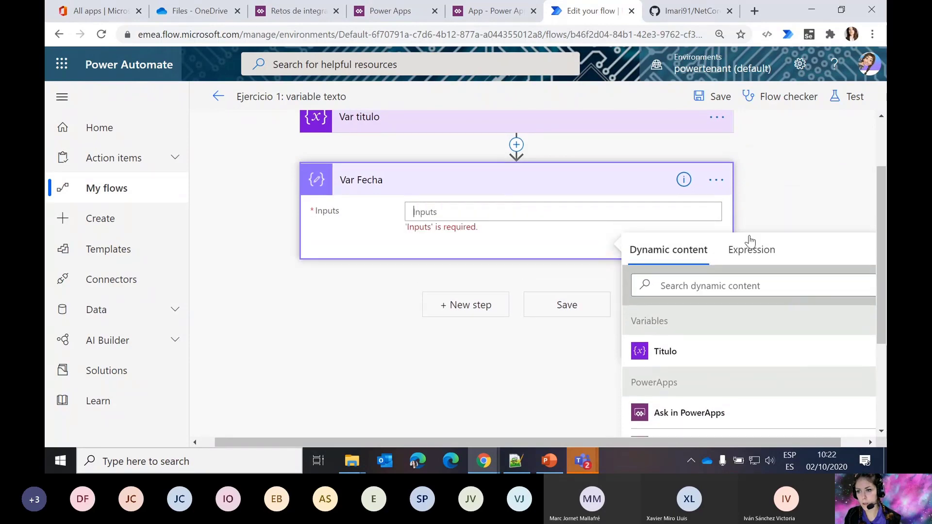
- Set Var Fecha's inputs to the expression addDays(triggerBody()['VarFecha_Inputs']) and save the flow
click(751, 248)
text(AddD)
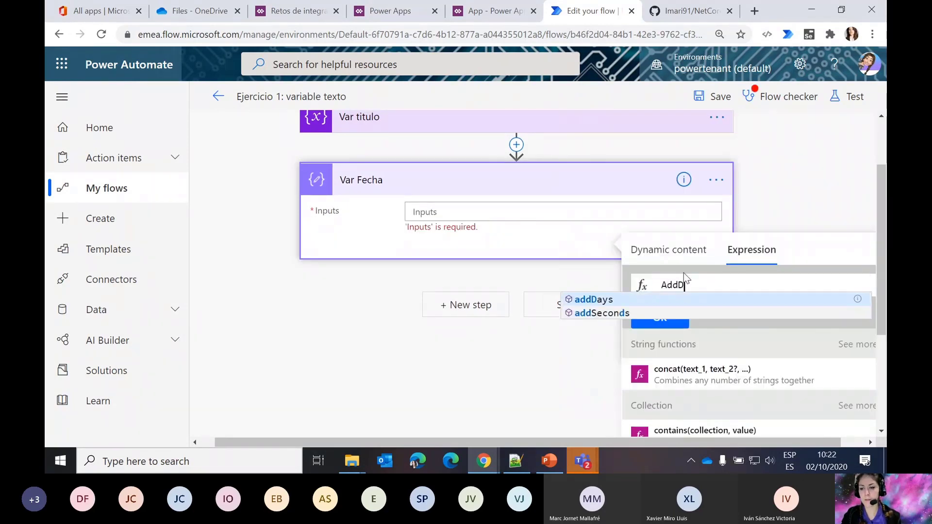
text(ays()
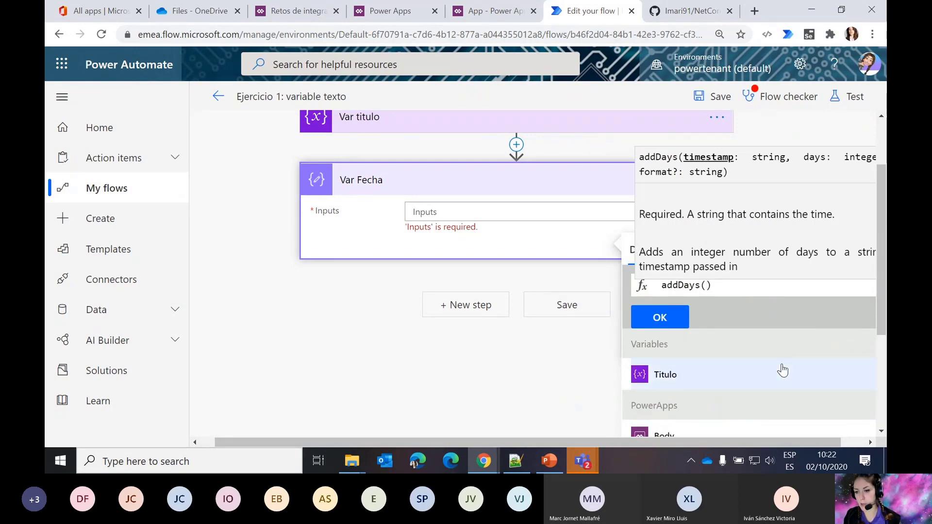
scroll(782, 370, down, 2)
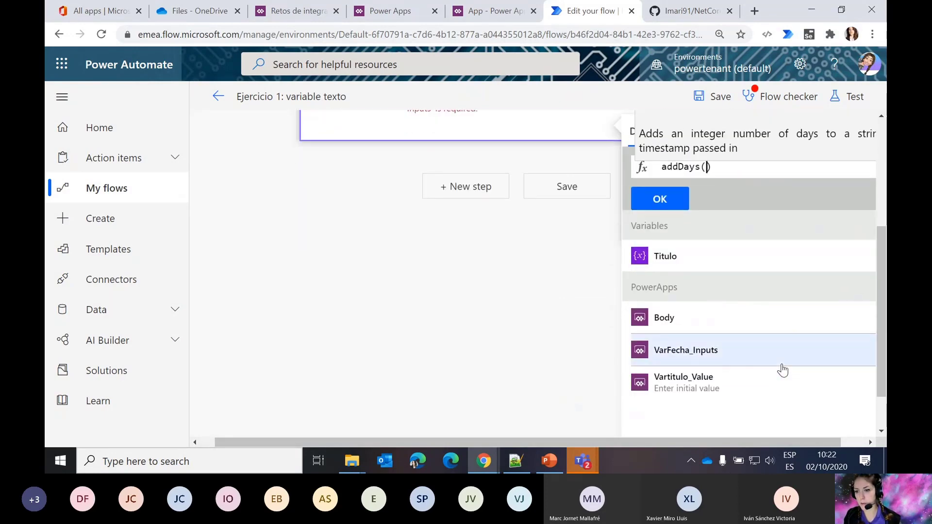
click(715, 352)
scroll(557, 277, up, 2)
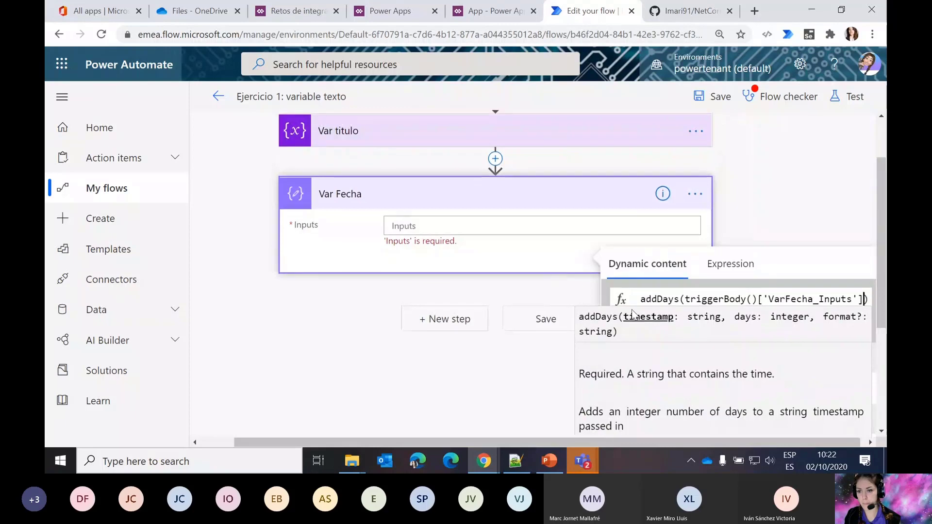
scroll(706, 360, down, 1)
click(699, 214)
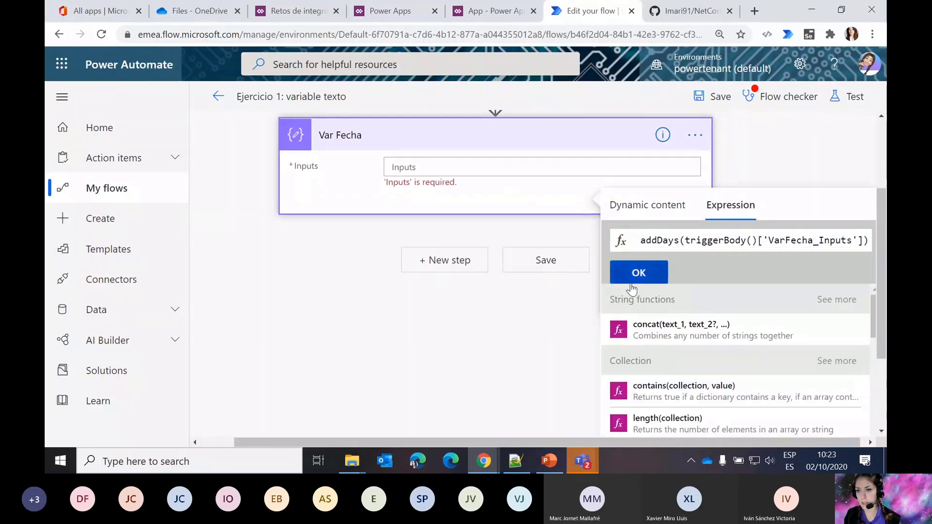
click(636, 272)
click(699, 103)
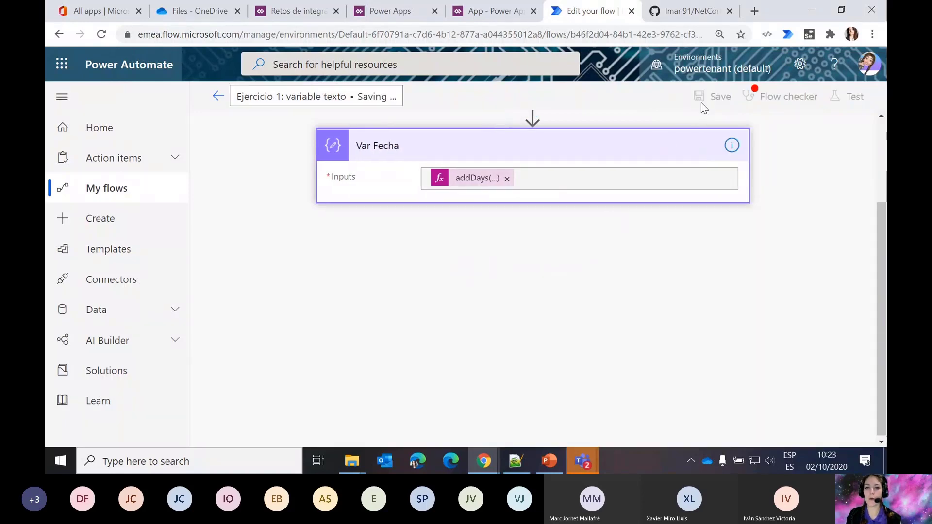
- Switch to the Power Apps editor, remove the Ejercicio 1: variable texto flow from Button1 and clear its OnSelect formula
click(488, 10)
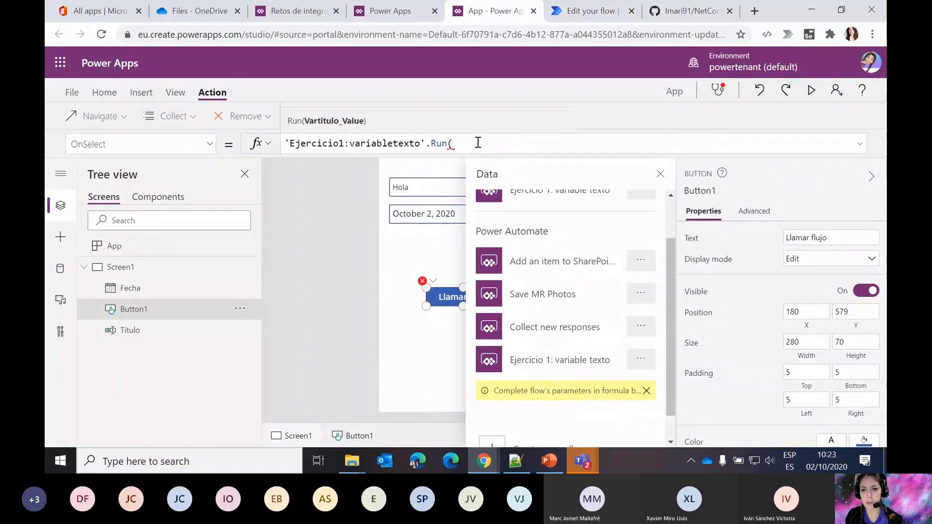
click(640, 198)
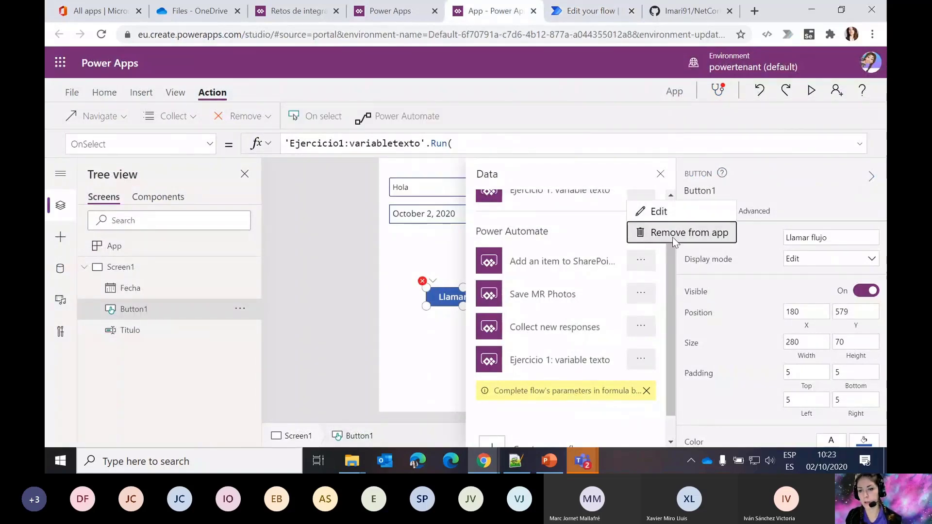
click(671, 233)
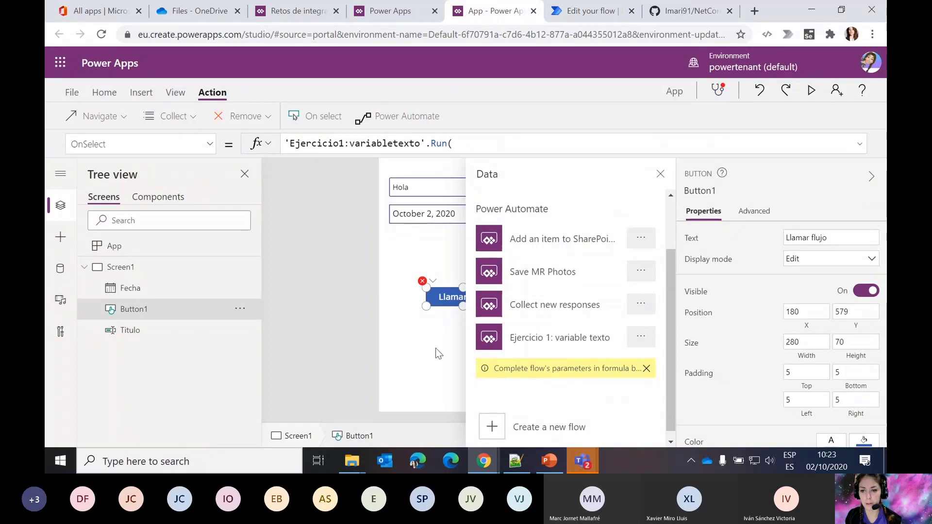
drag(482, 145, 236, 141)
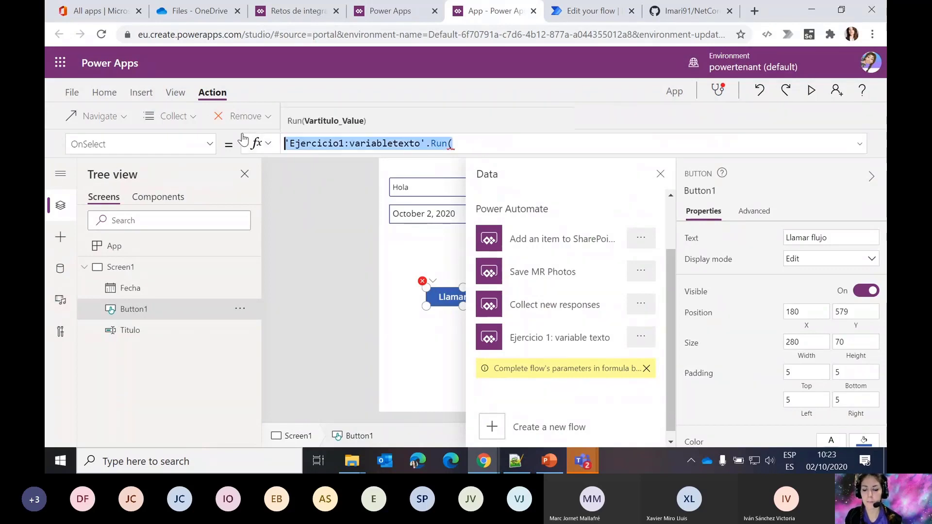
key(BackSpace)
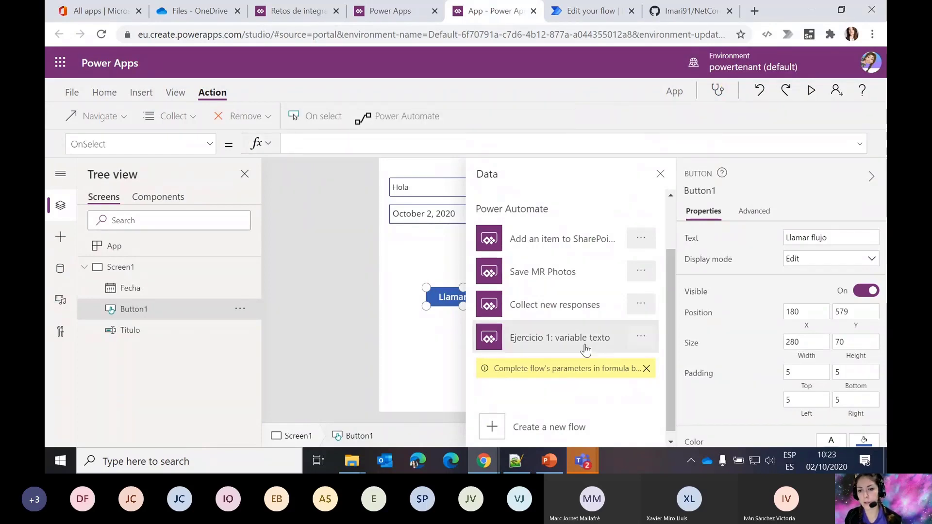
click(433, 346)
click(439, 299)
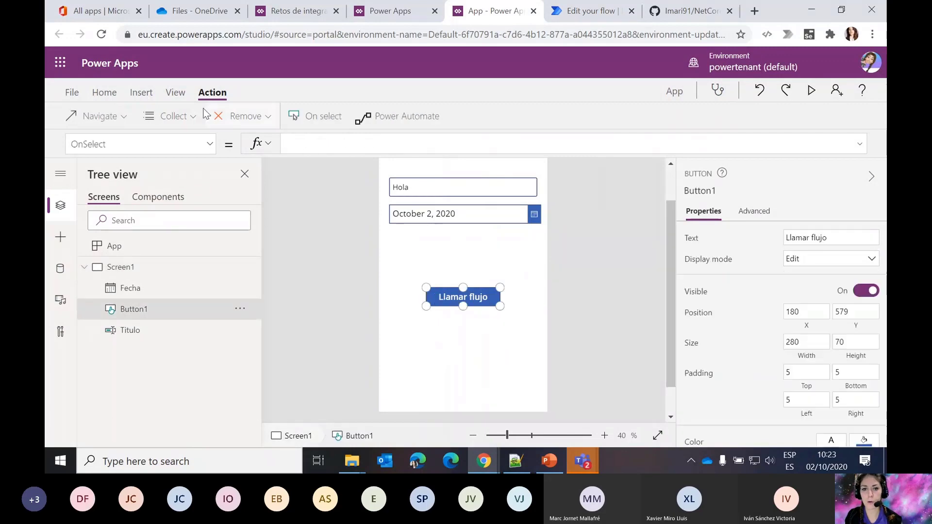
- Associate Ejercicio 1: variable texto with Button1 again and complete its call as Run(Titulo.Text, Fecha.SelectedDate)
click(386, 116)
click(568, 408)
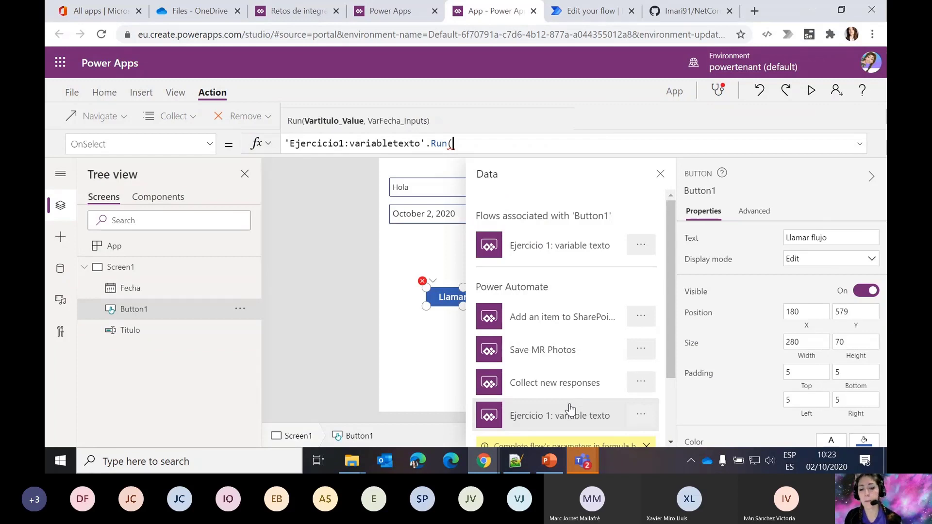
text(Titule)
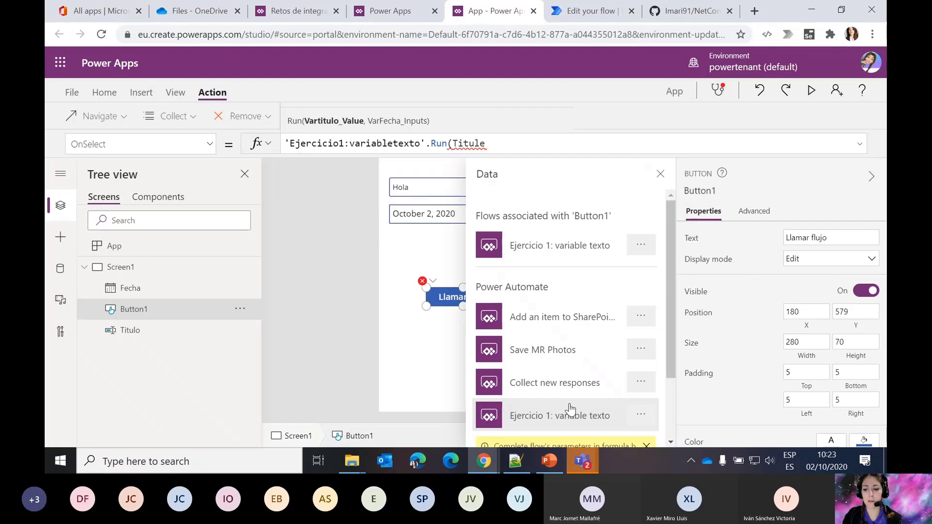
key(BackSpace)
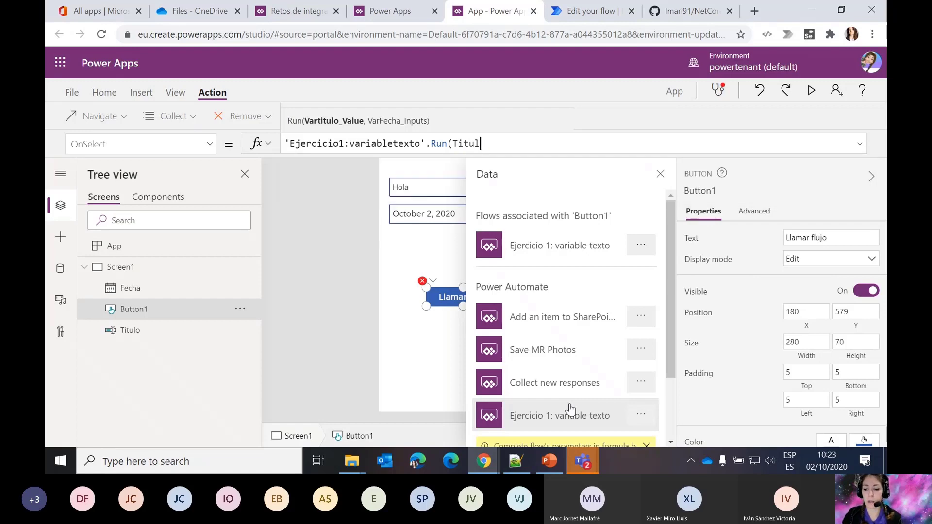
text(o.)
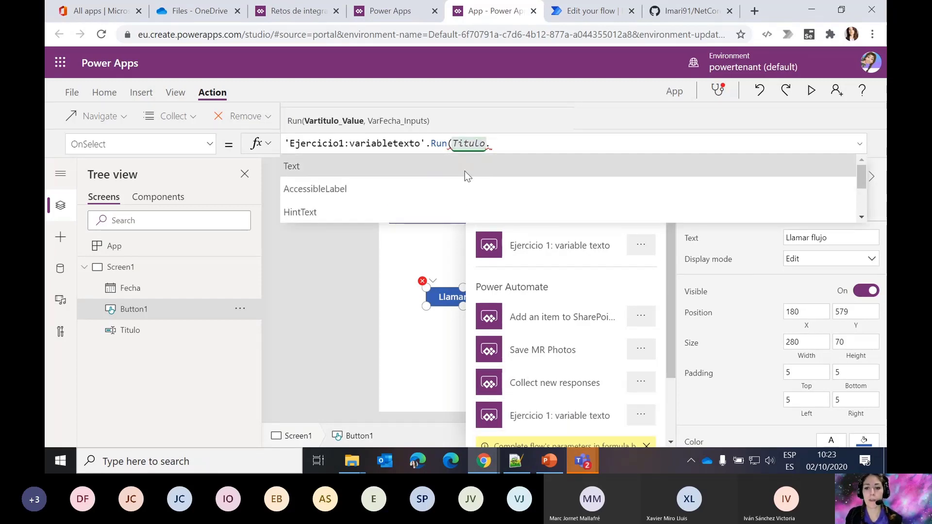
click(465, 171)
text(, )
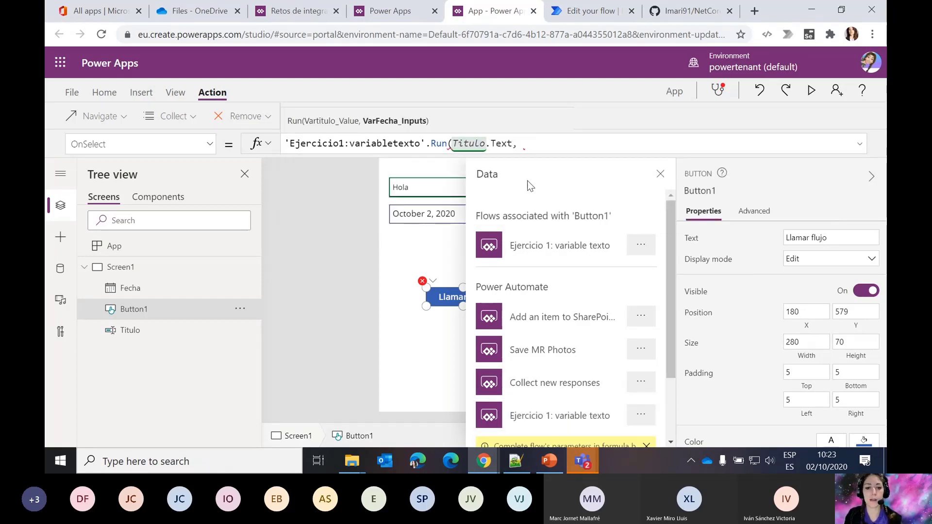
text(Fecha.)
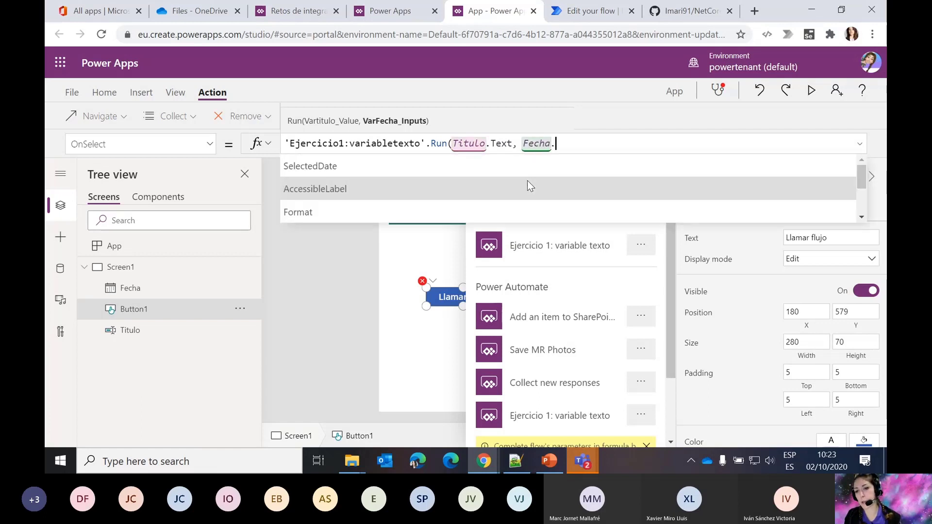
click(461, 165)
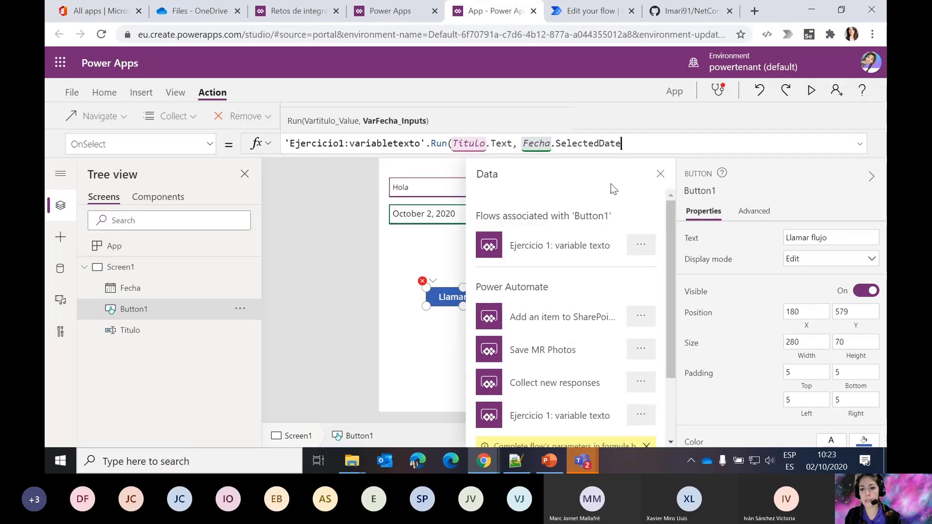
text())
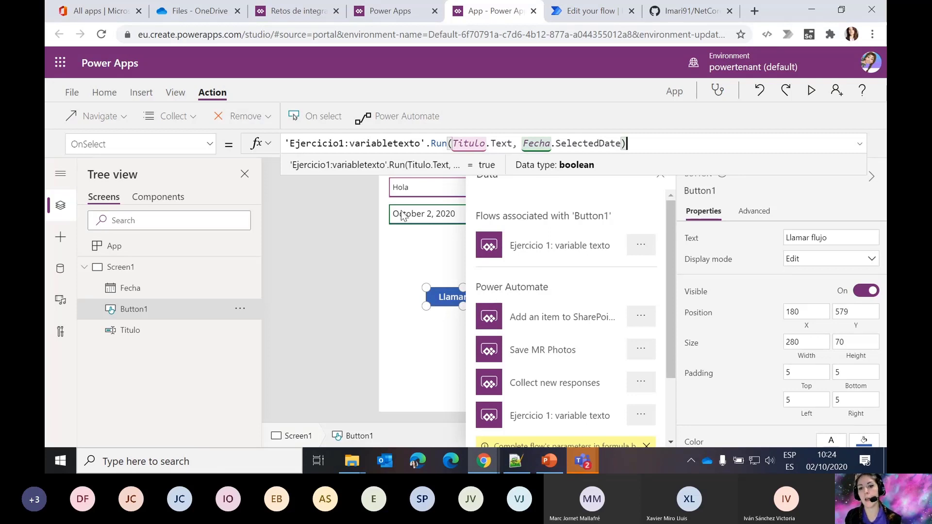
- Preview the app and call the flow with the Llamar flujo button
click(333, 238)
click(812, 90)
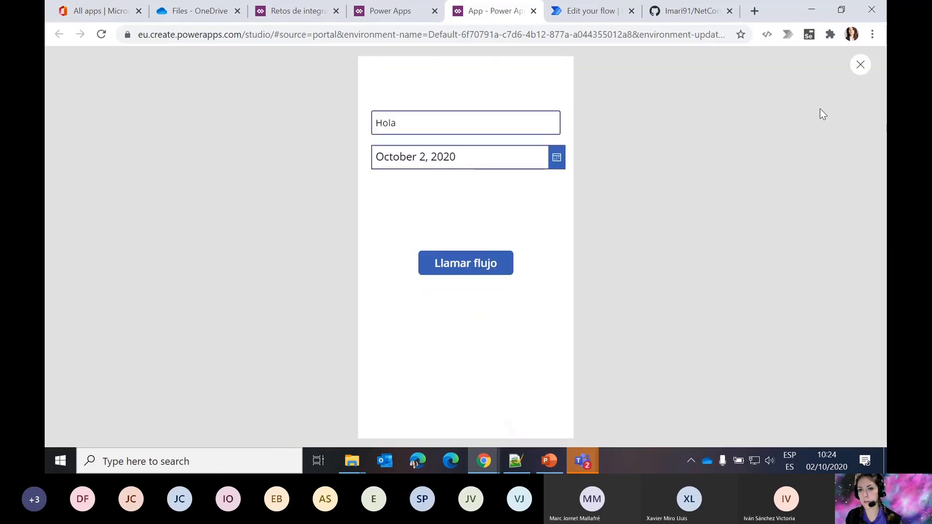
click(500, 263)
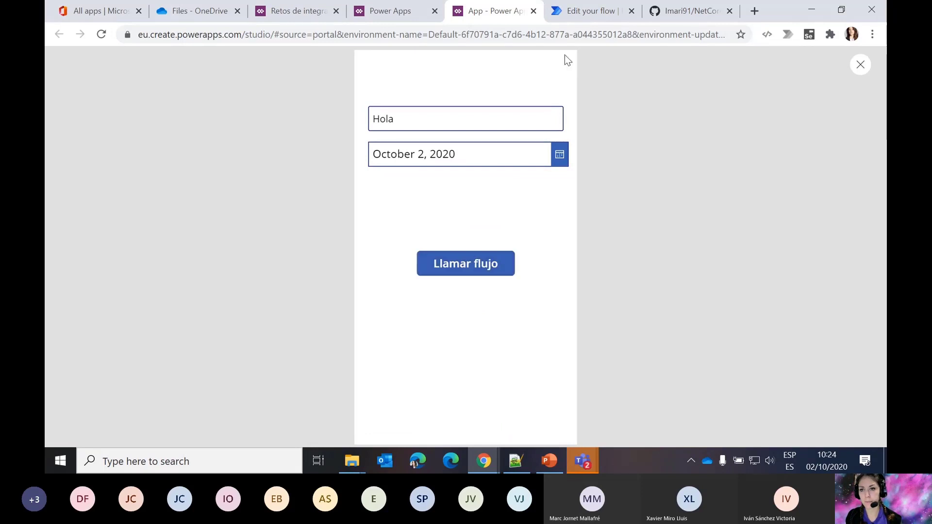
- Switch to Power Automate and open the flow's latest run to examine the result of the Var Fecha action
click(578, 11)
click(219, 98)
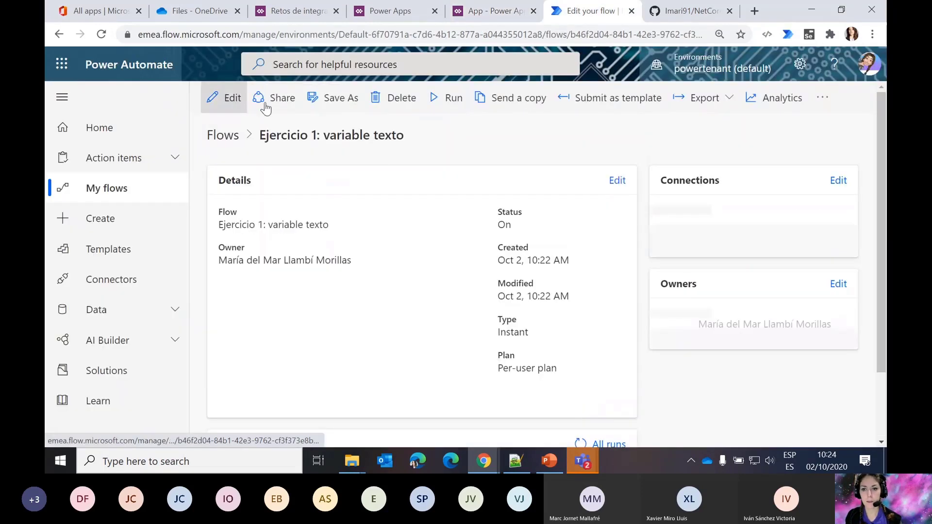
scroll(395, 360, down, 3)
click(320, 345)
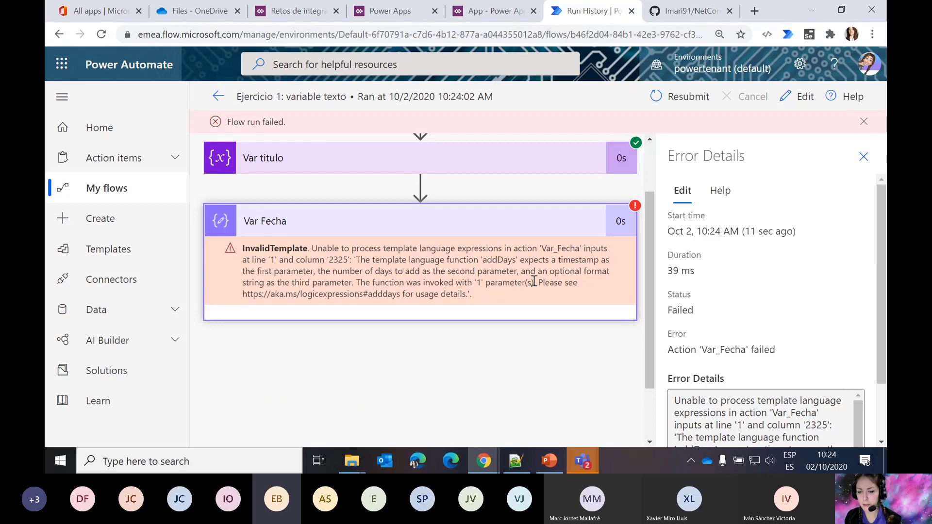
- Edit the flow so Var Fecha's addDays expression takes 2 as its number of days, update the expression and save the flow
scroll(534, 281, up, 3)
click(797, 96)
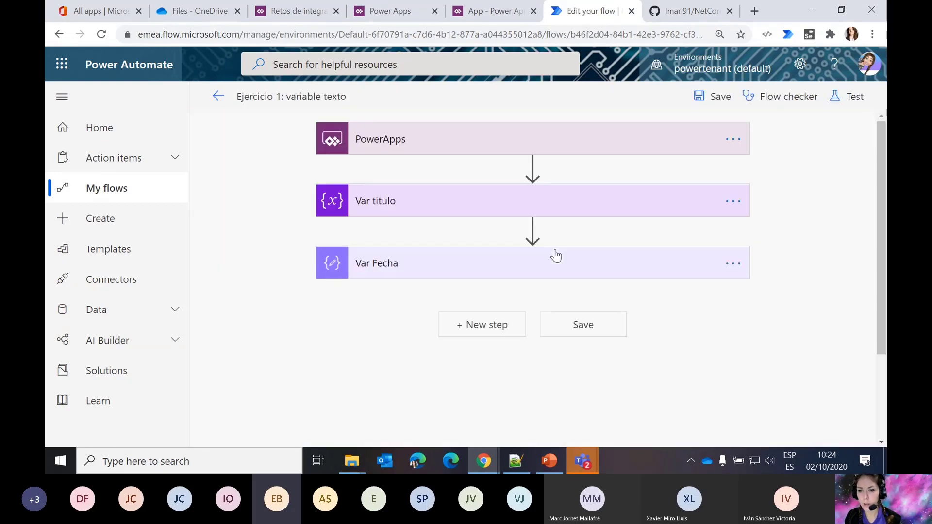
click(528, 266)
click(477, 302)
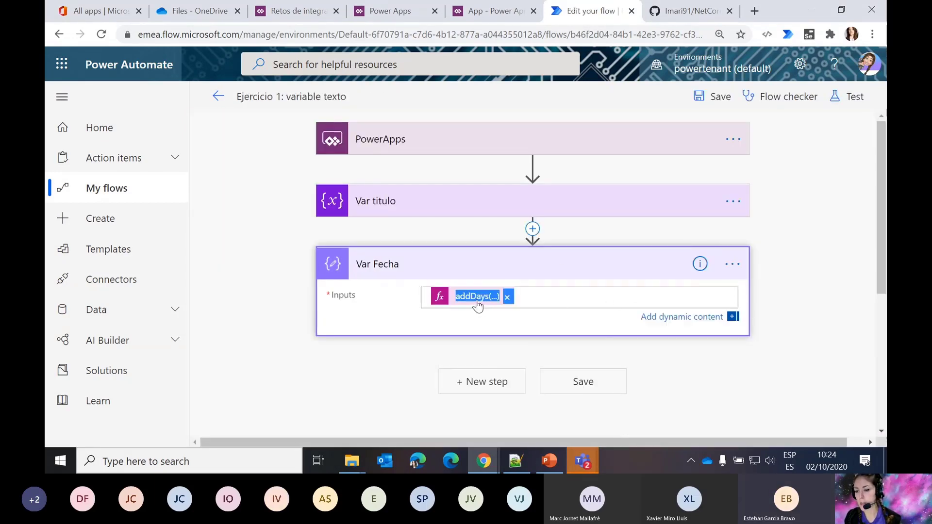
drag(802, 363, 865, 367)
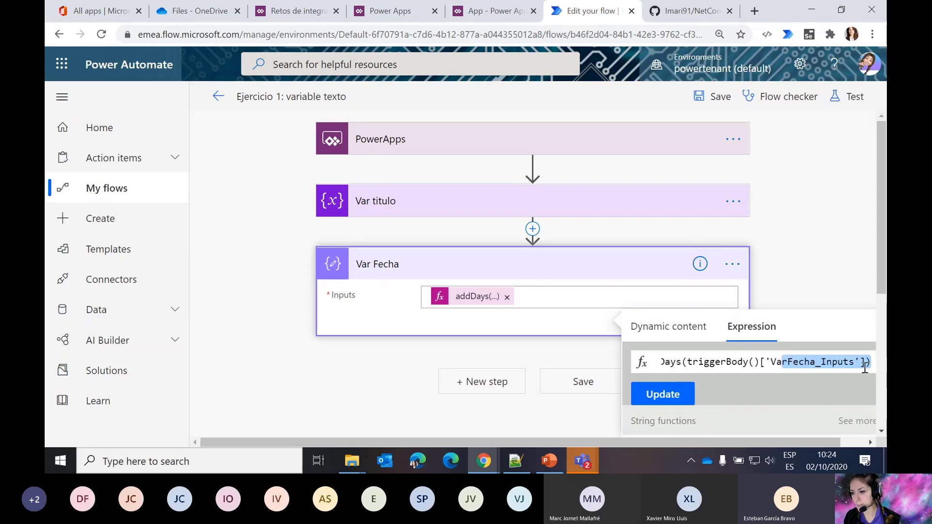
click(866, 367)
text(, 2)
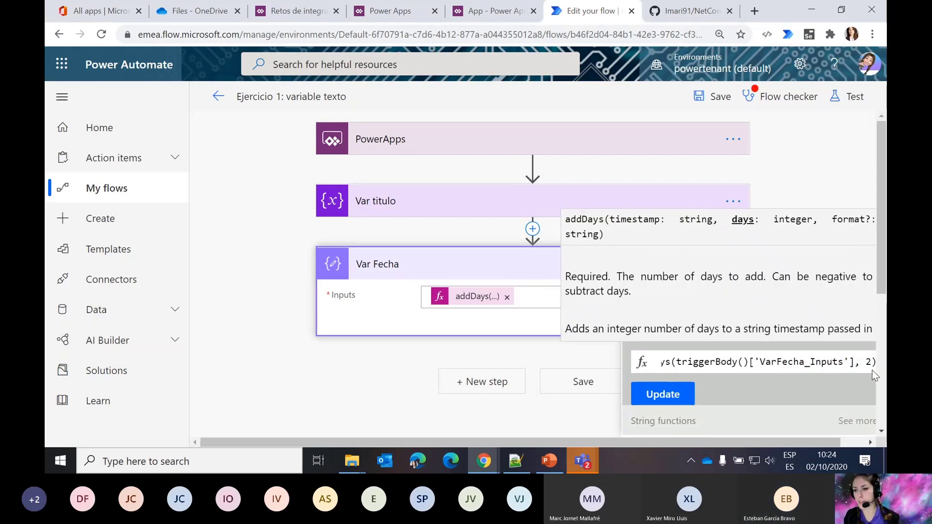
click(665, 394)
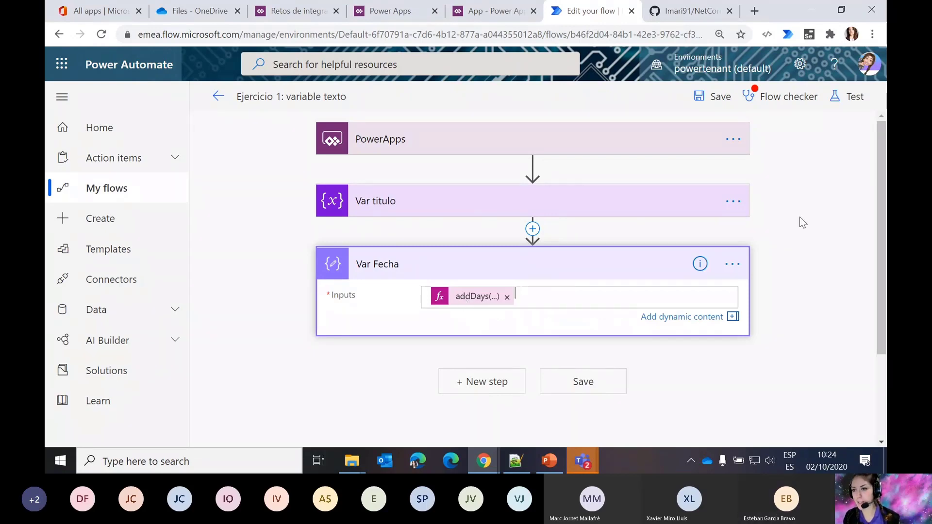
click(716, 99)
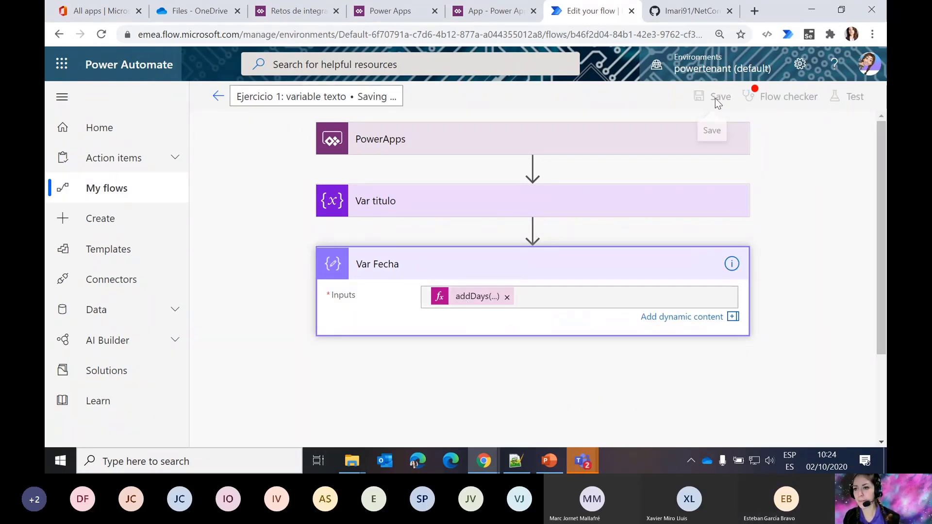
- Test the flow using data from the most recent previous run
click(850, 100)
click(660, 156)
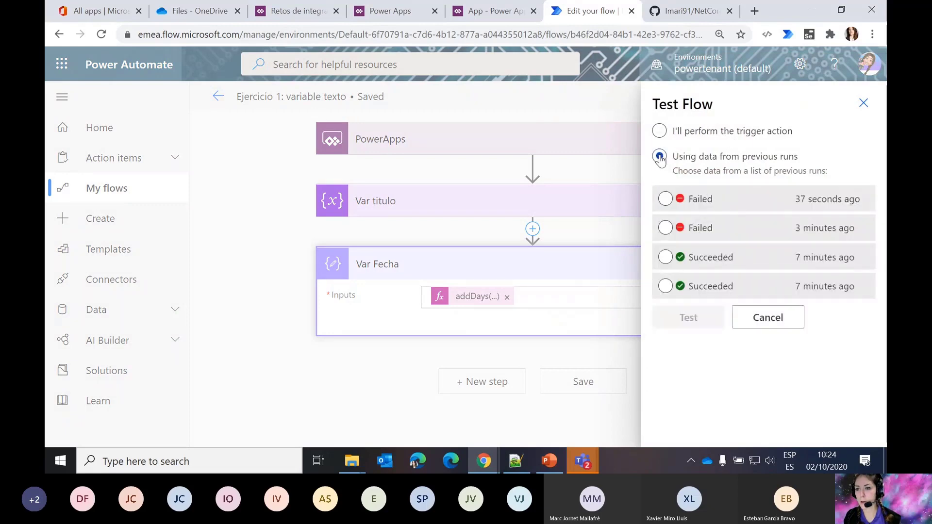
click(665, 199)
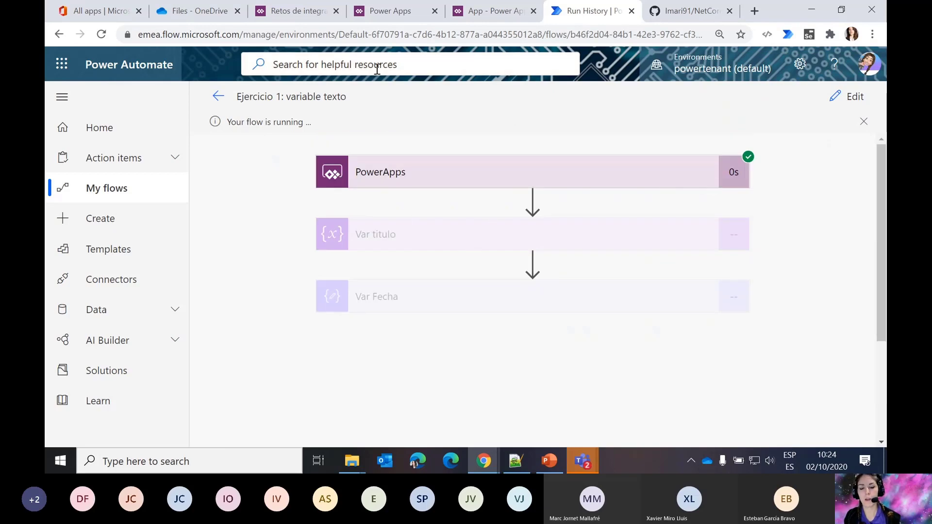
- Switch to the Power Apps editor and move the Llamar flujo button down to about X 187, Y 776
click(489, 15)
click(859, 64)
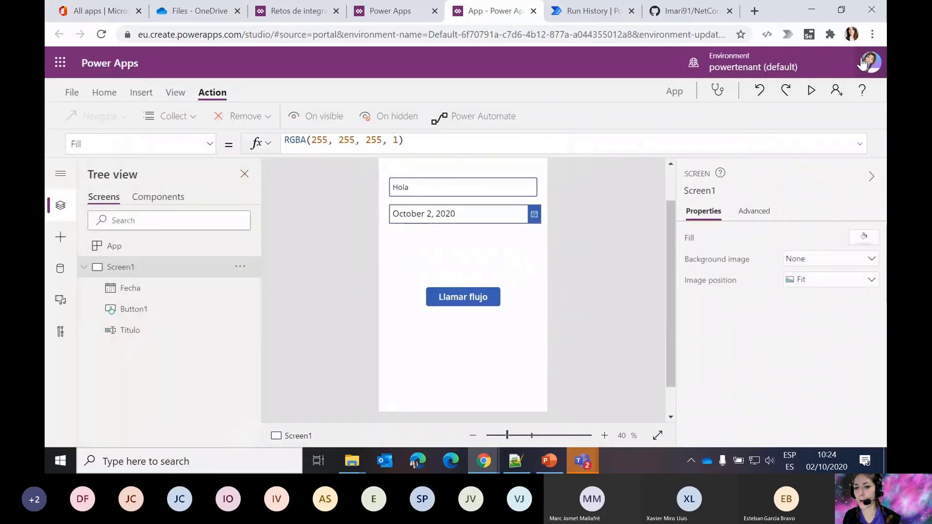
scroll(592, 254, up, 1)
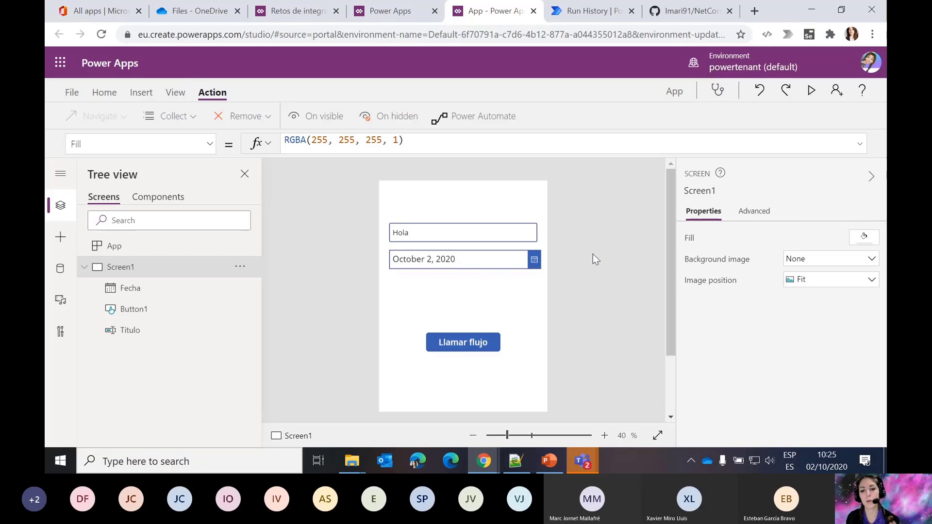
drag(463, 347, 467, 398)
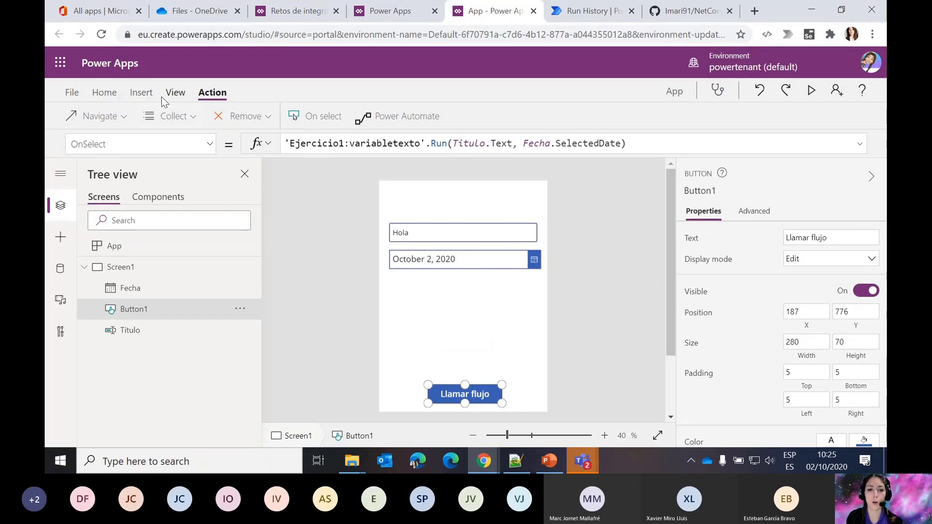
- Insert a Camera control, place it below the date picker at X 40, Y 354 and enlarge it to about 560 by 385
click(358, 233)
click(141, 92)
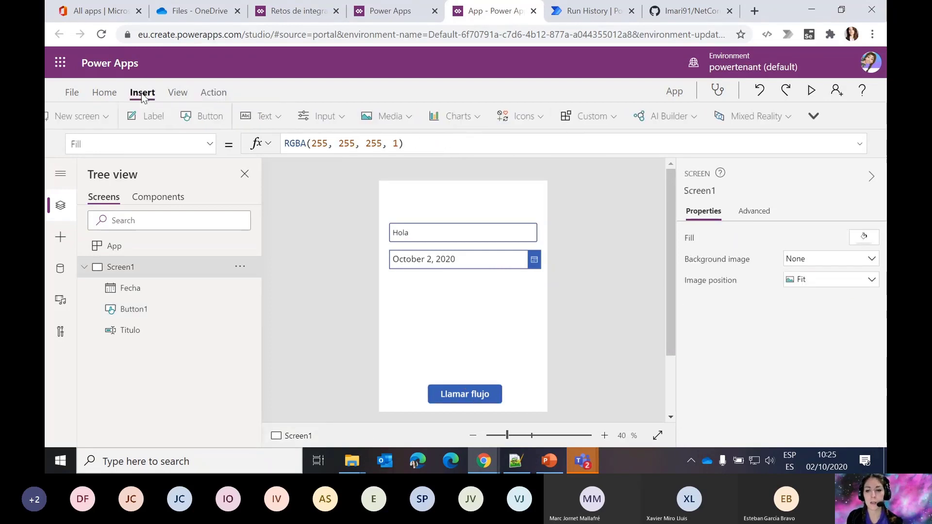
click(401, 116)
scroll(486, 313, down, 2)
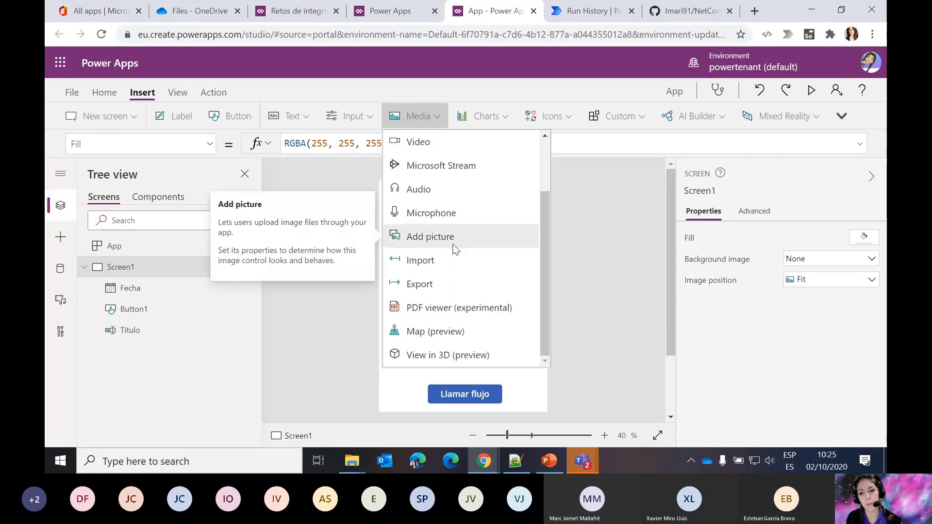
scroll(455, 247, up, 3)
key(Escape)
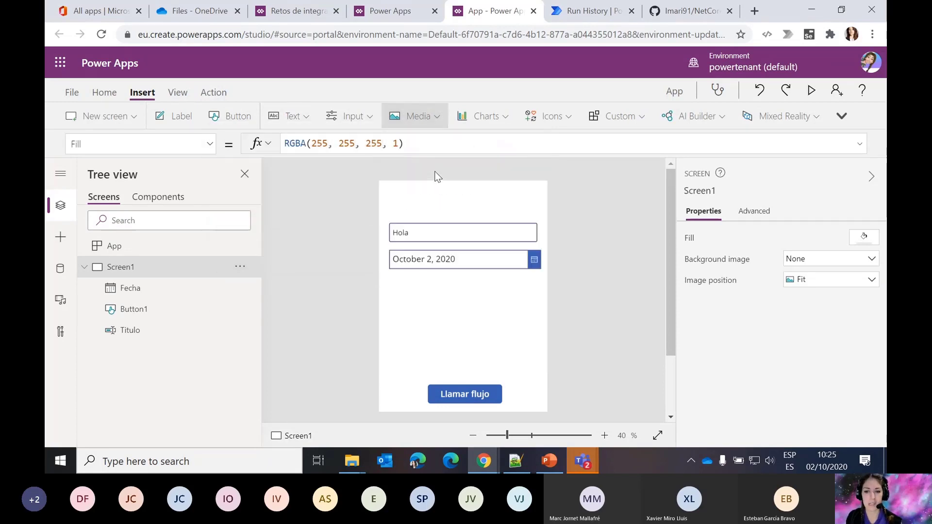
drag(447, 232, 442, 313)
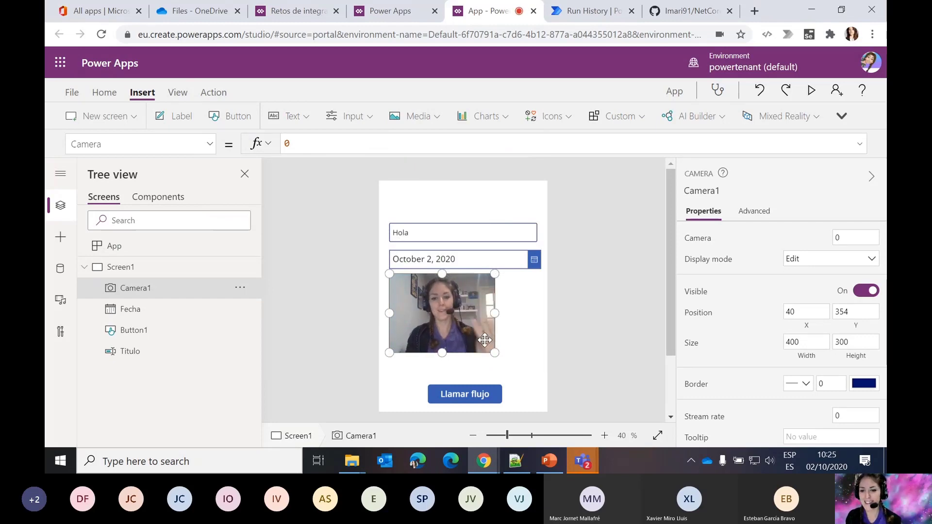
drag(495, 353, 536, 374)
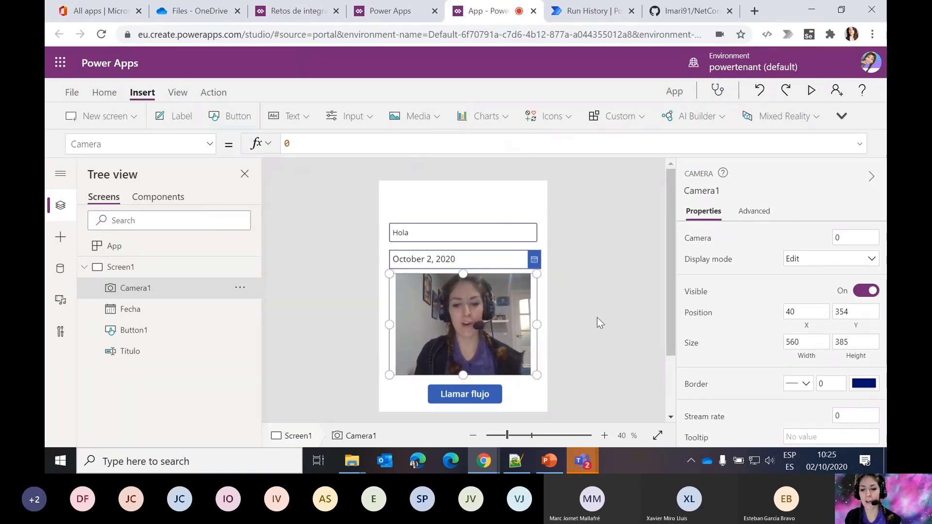
- Move the Llamar flujo button further below the camera, to about X 180, Y 948
scroll(597, 323, down, 2)
click(470, 314)
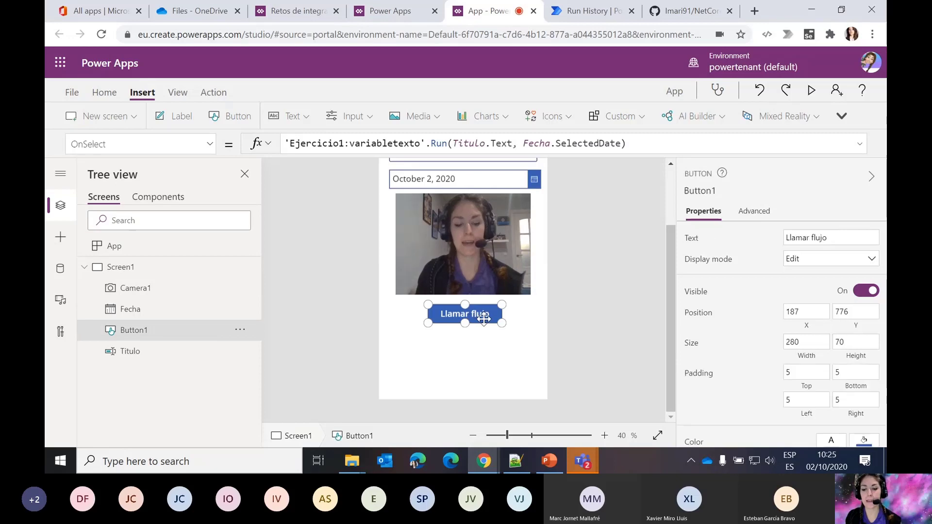
drag(484, 318, 481, 364)
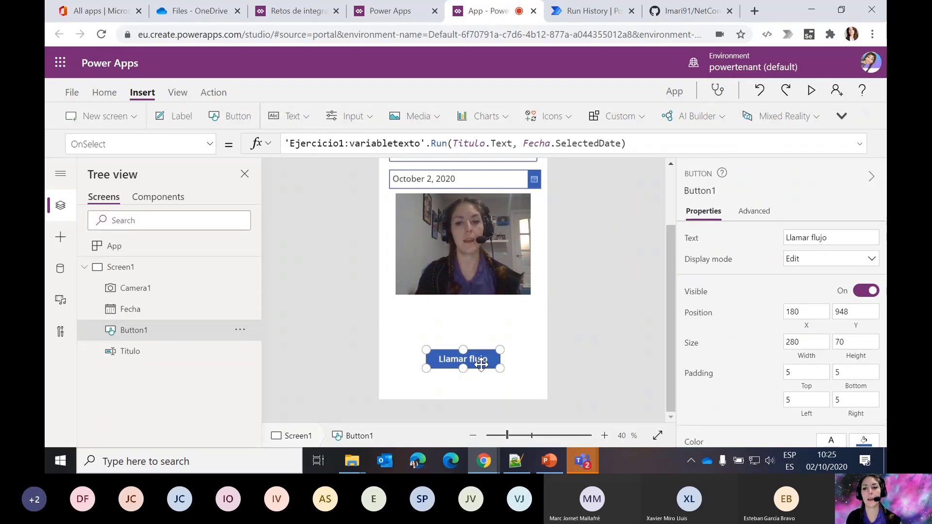
- Switch to Power Automate, edit the flow and add an Initialize variable action after Var Fecha
click(589, 11)
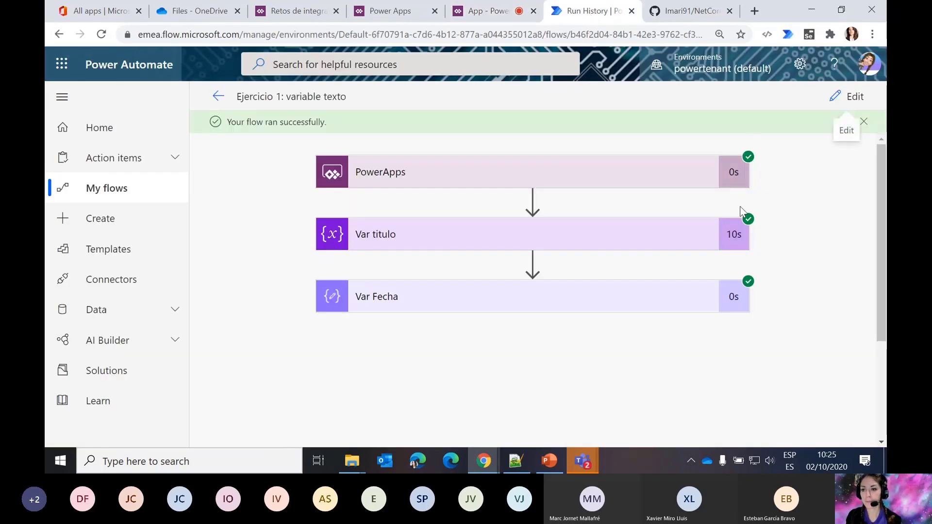
click(848, 96)
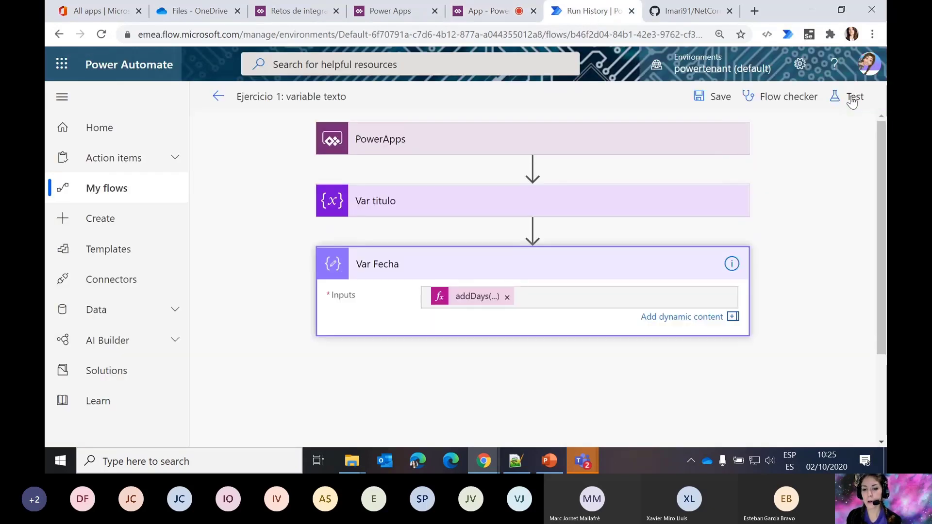
click(471, 265)
scroll(835, 284, down, 1)
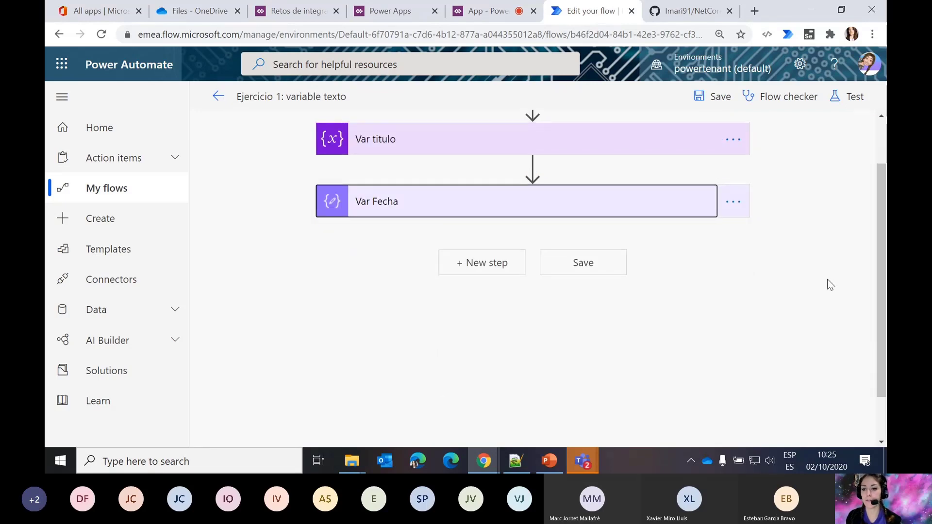
click(499, 270)
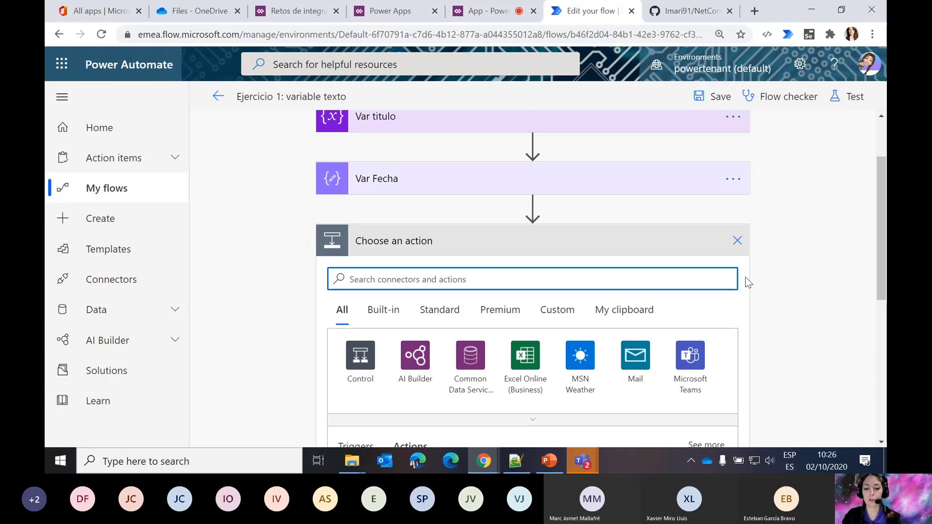
text(varia)
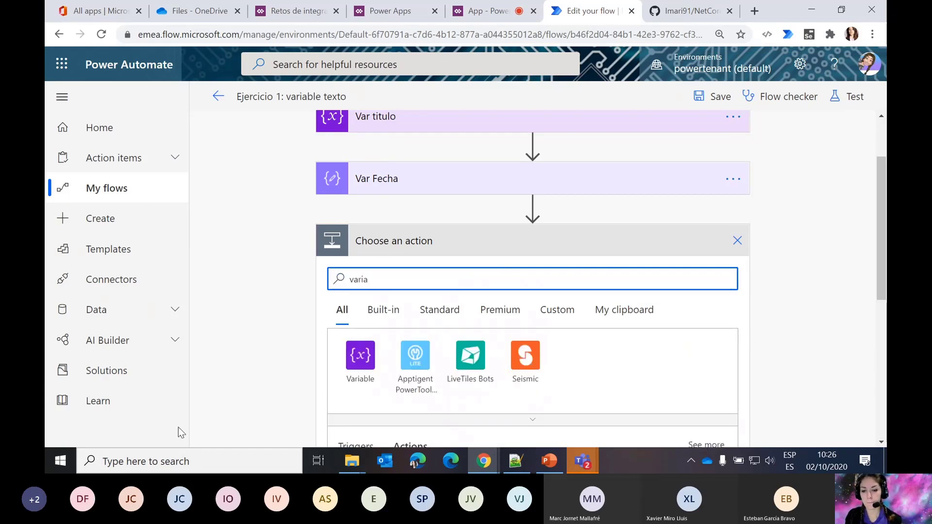
click(360, 355)
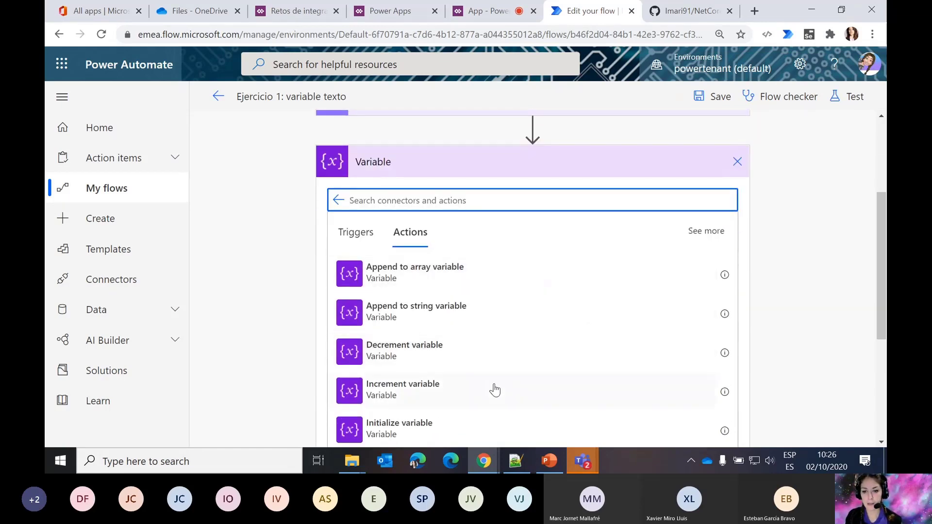
click(403, 424)
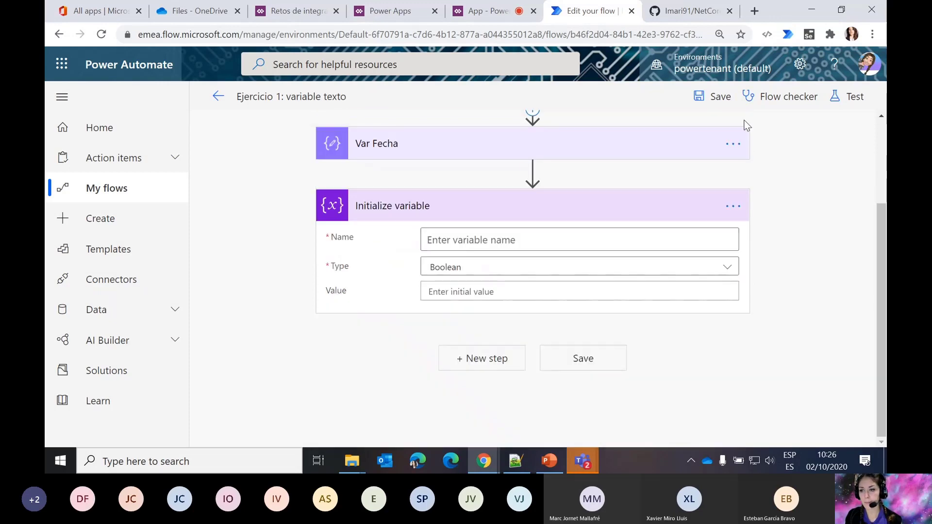
- Name the new variable Imagen, set its type to String and save the flow
click(553, 248)
text(Imagen)
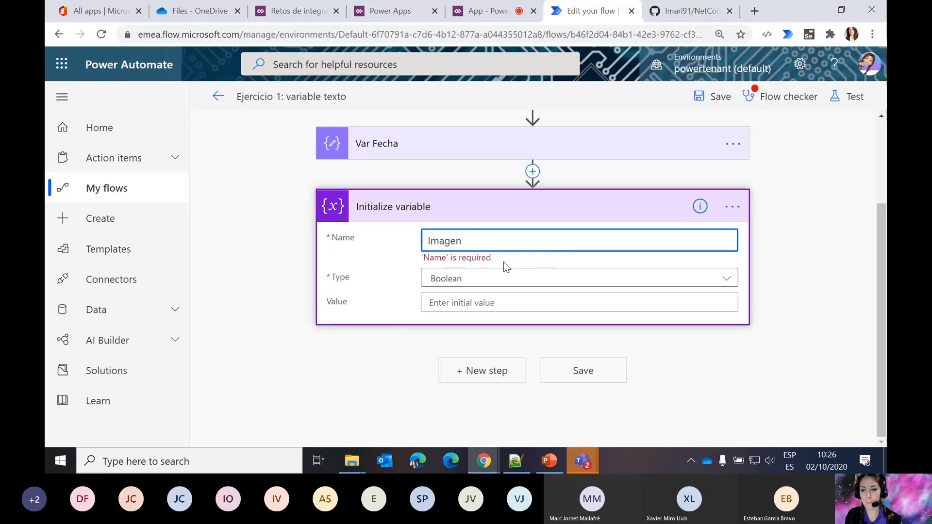
click(506, 278)
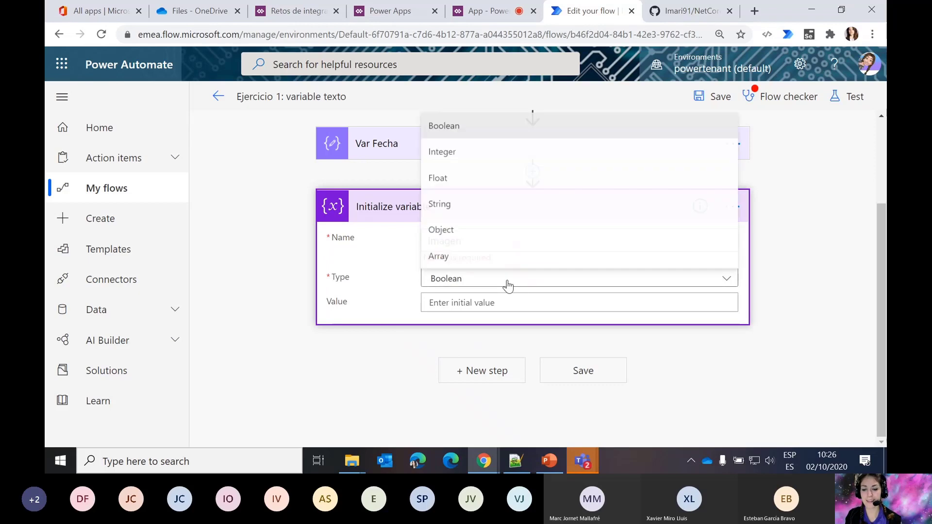
click(479, 200)
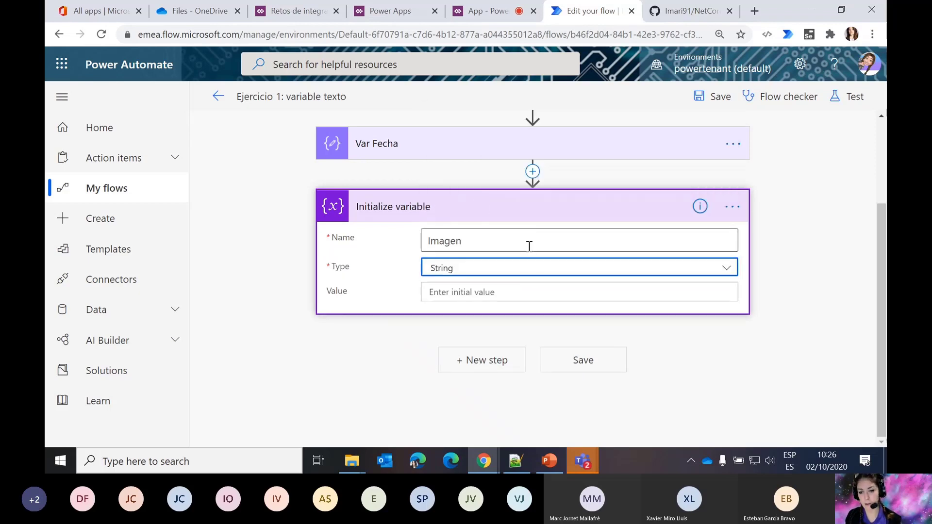
click(474, 290)
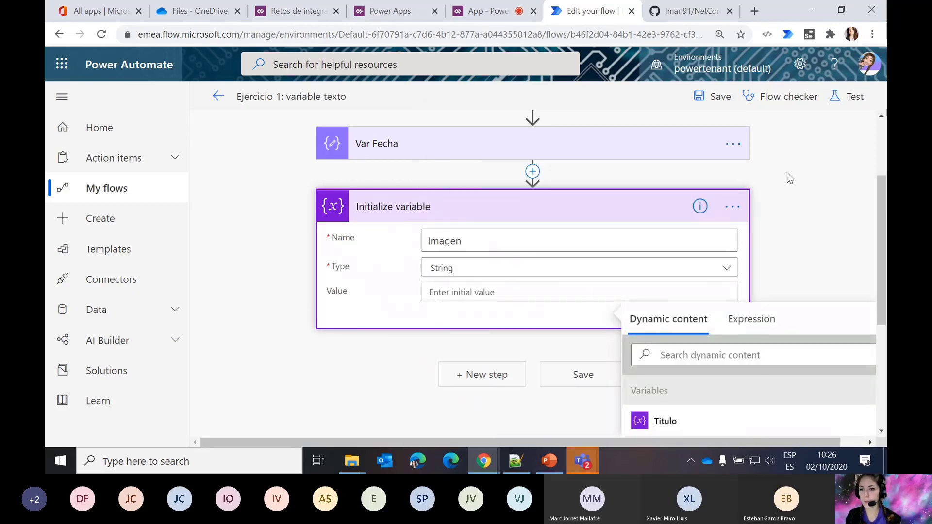
click(707, 102)
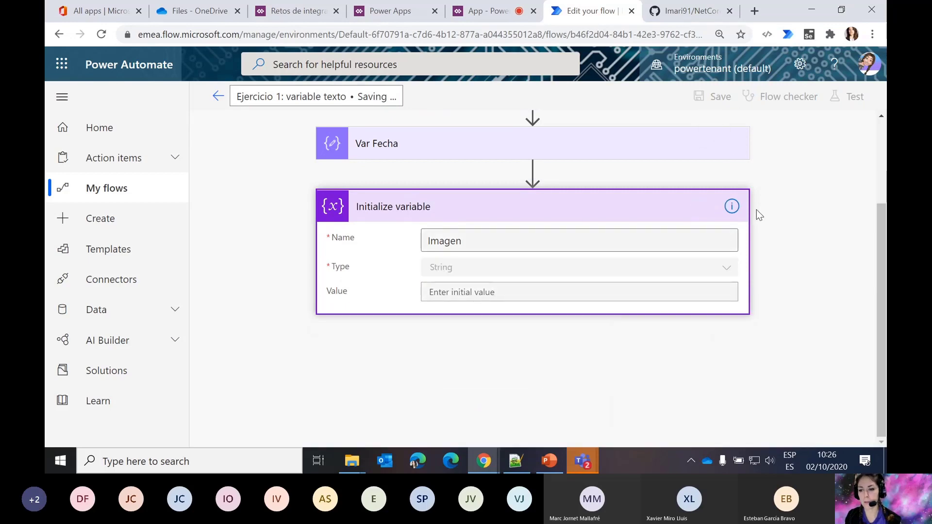
- Rename the Initialize variable action as Var Imagen
click(732, 207)
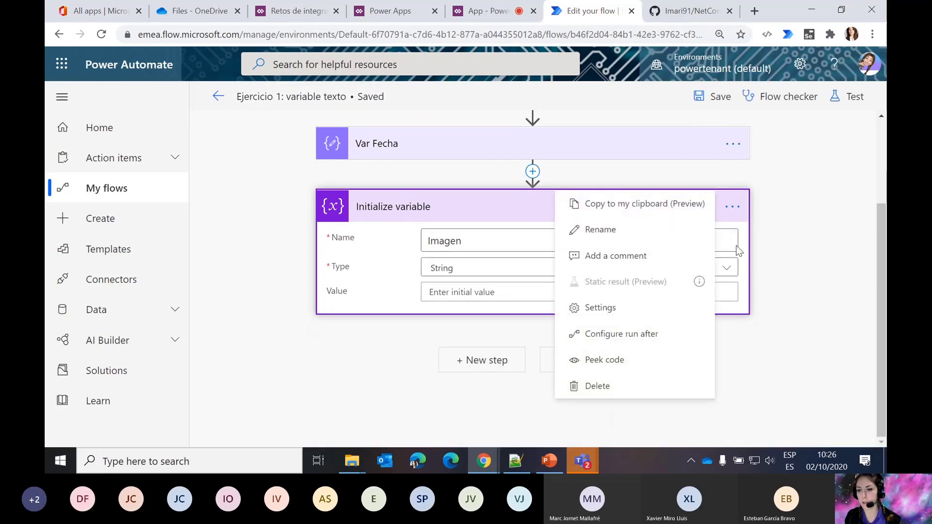
click(627, 235)
text(Var Im)
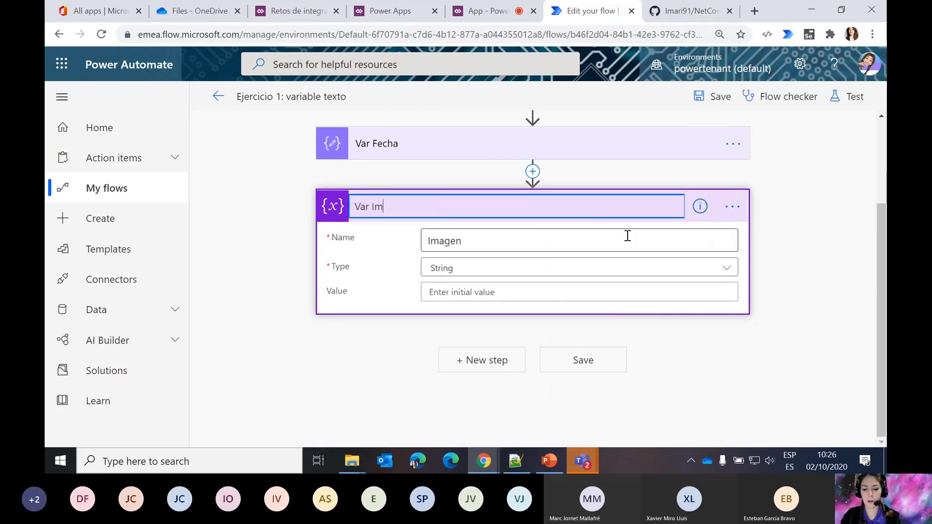
text(agen)
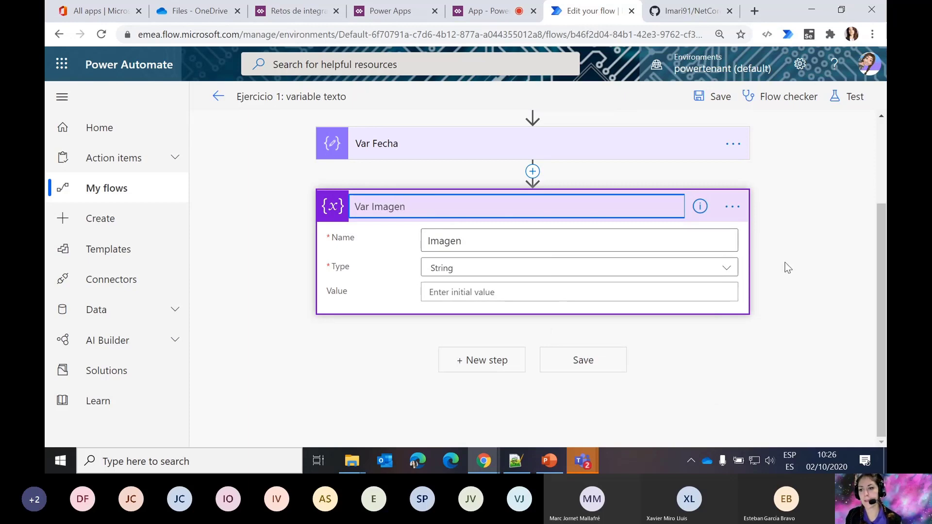
- Set the value of Var Imagen to the Ask in PowerApps dynamic content
click(531, 291)
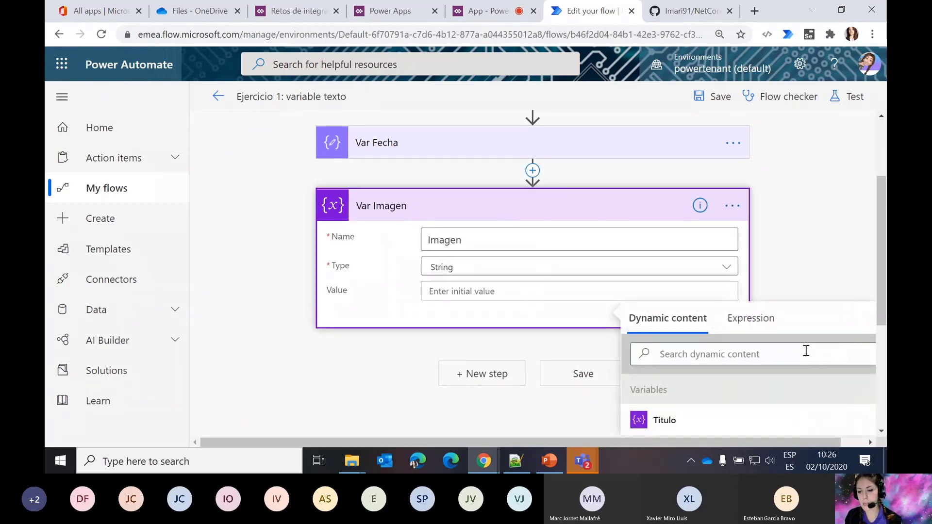
scroll(805, 349, down, 3)
click(684, 373)
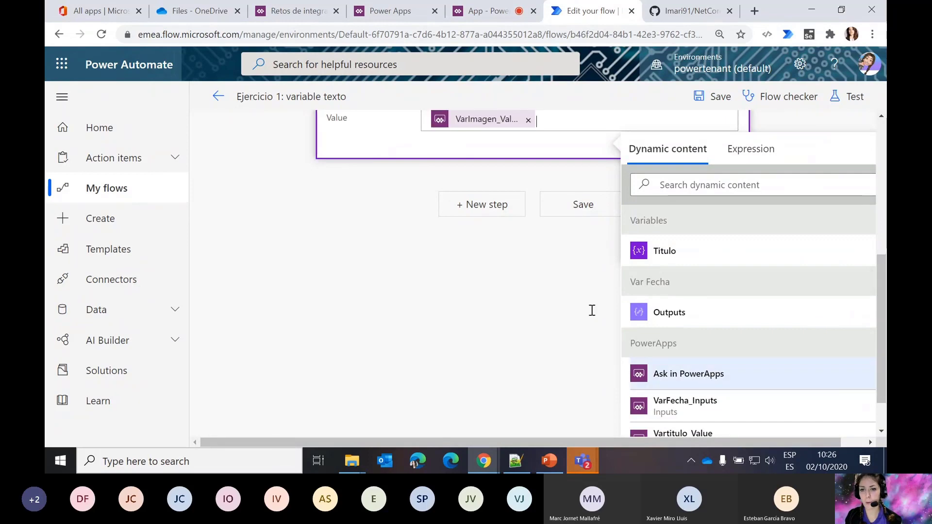
- Save the flow and collapse the Var Imagen action
click(805, 233)
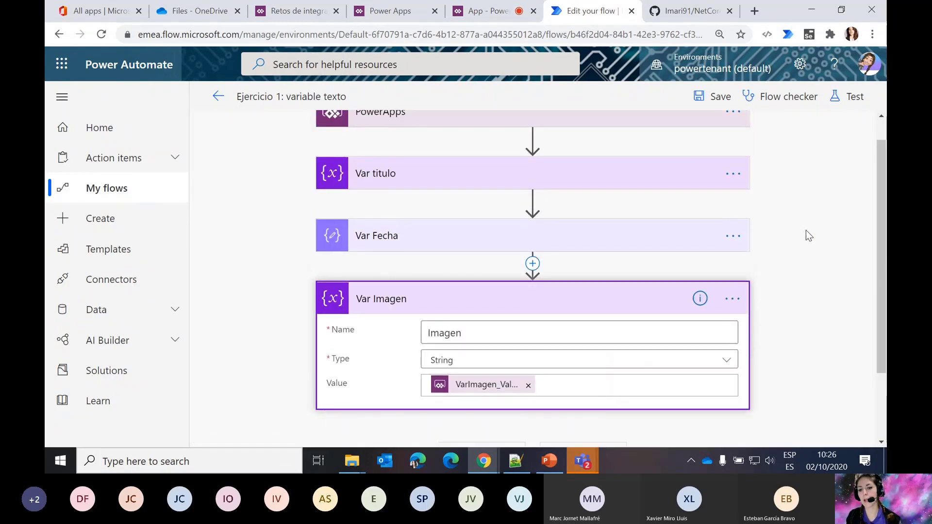
click(714, 96)
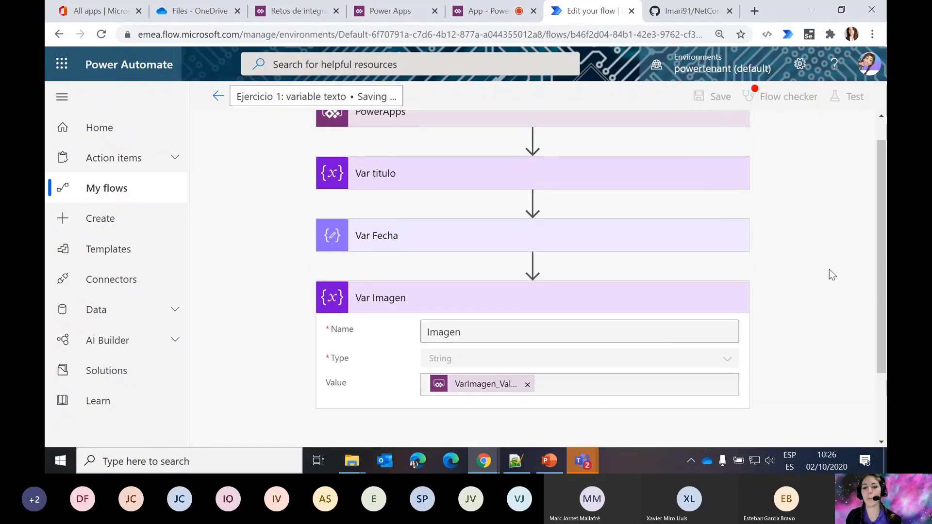
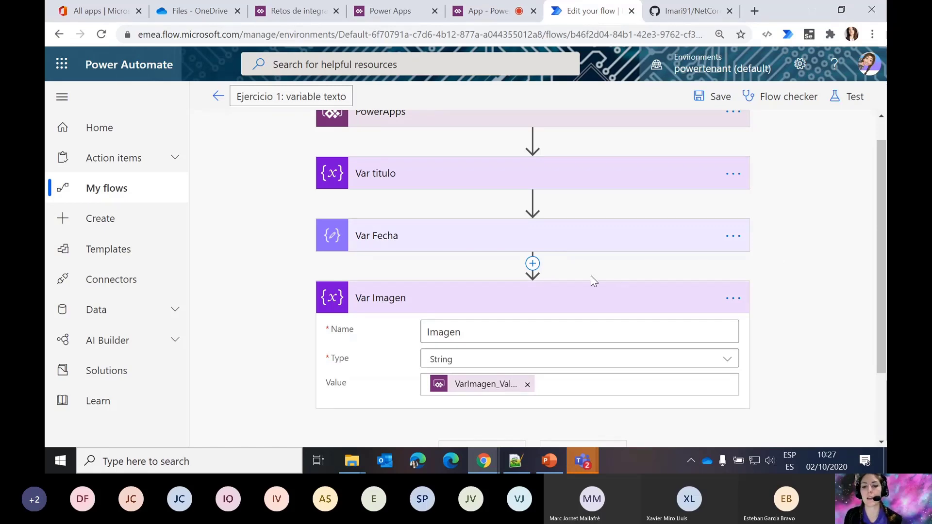
click(513, 302)
- Add a OneDrive for Business Create file action after Var Imagen
scroll(779, 313, down, 2)
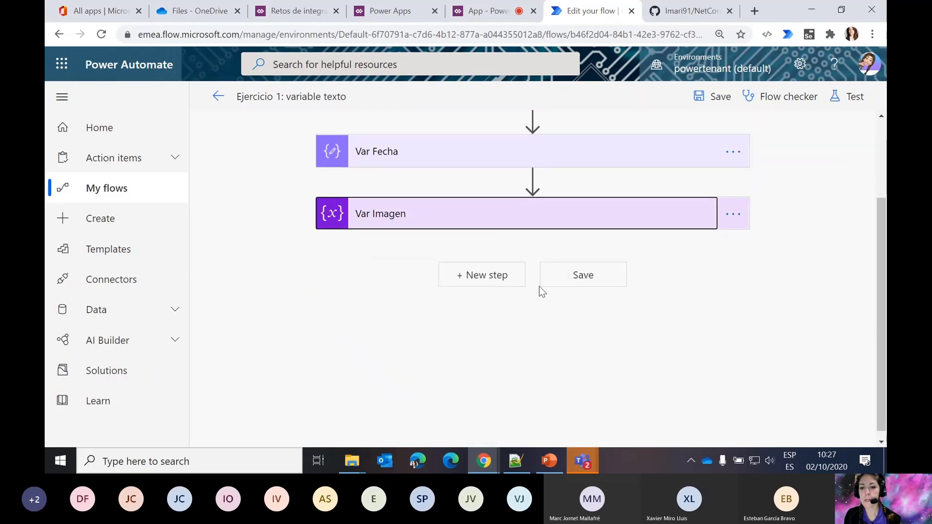
click(495, 276)
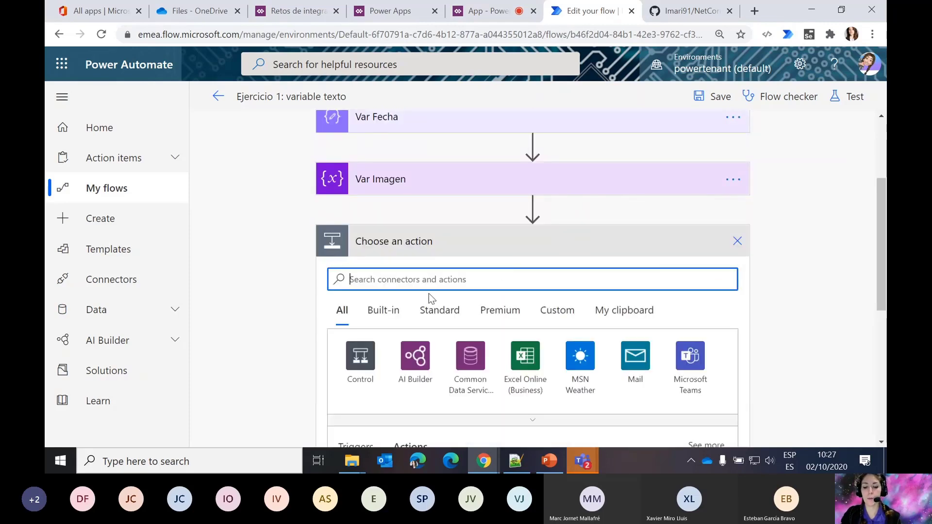
text(onedrve)
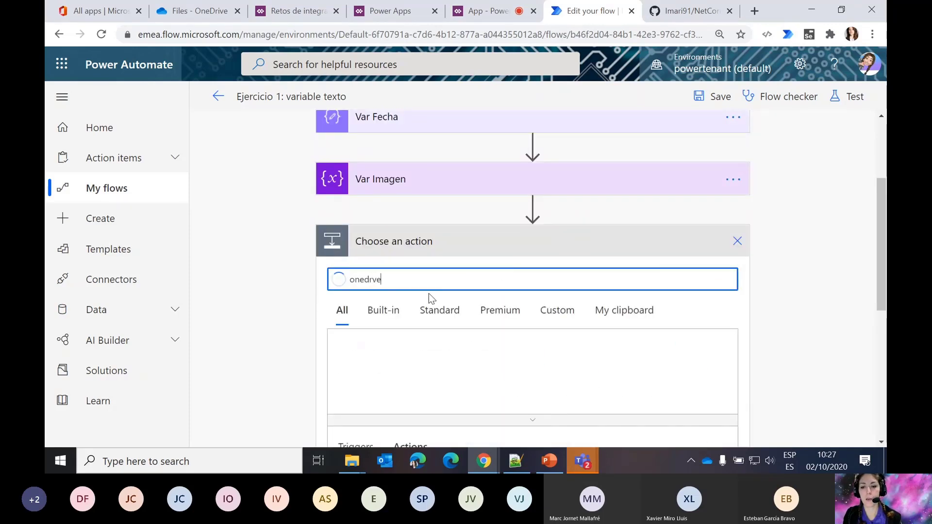
key(BackSpace)
key(BackSpace)
text(i)
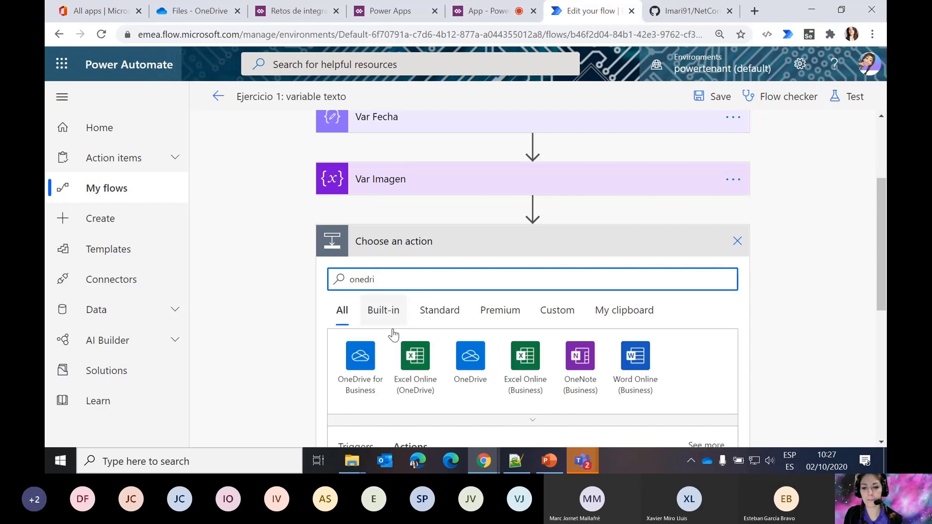
click(363, 352)
scroll(792, 322, down, 2)
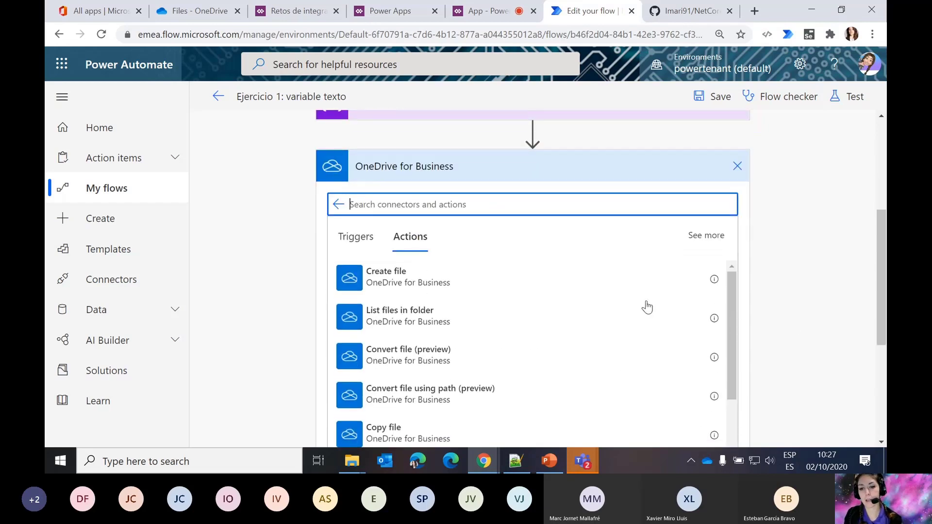
click(415, 277)
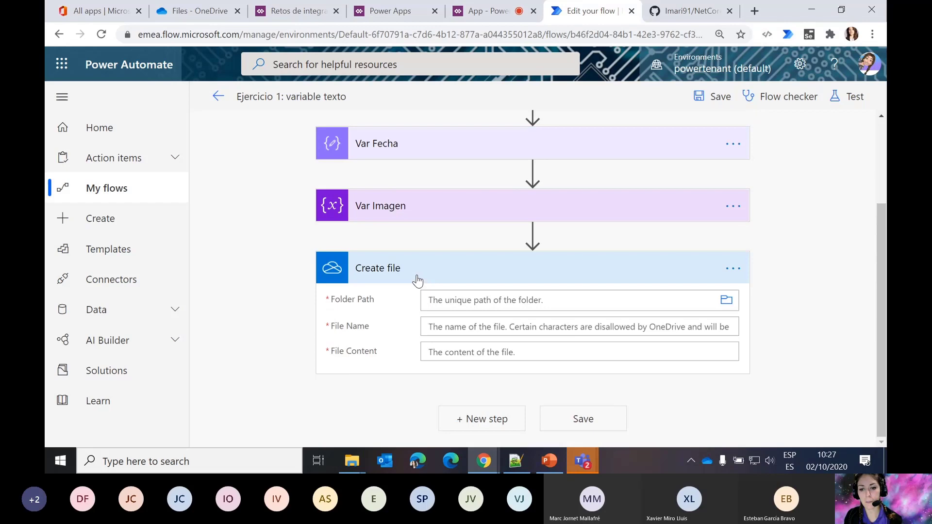
- Set the Create file action's folder path to /Photos by browsing the OneDrive root folder
click(727, 300)
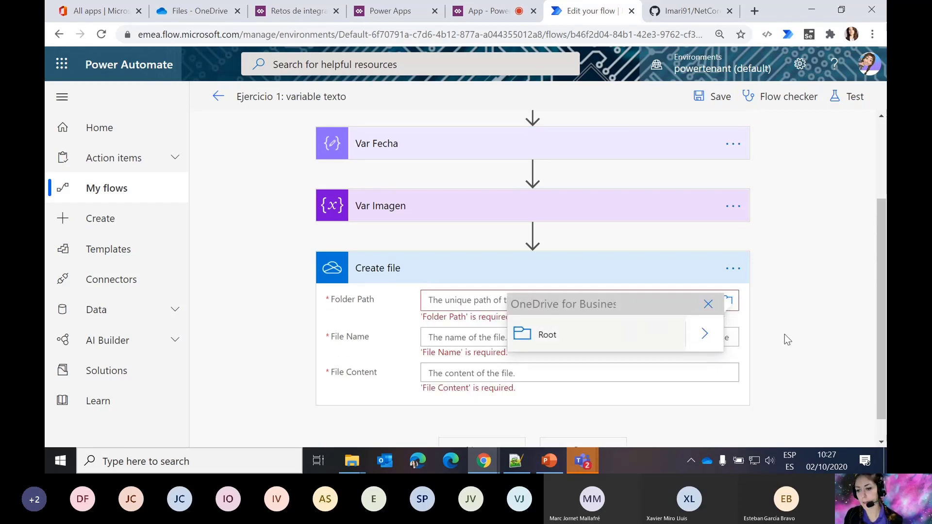
scroll(784, 334, down, 1)
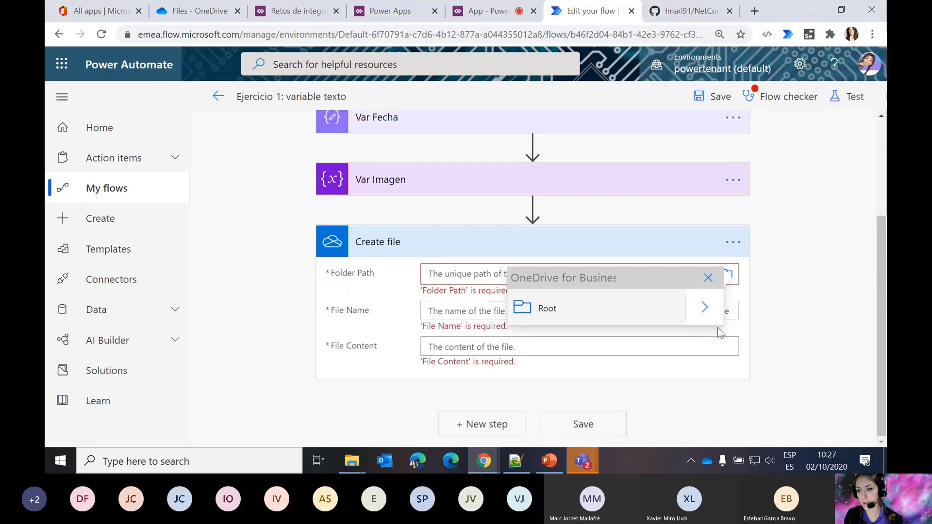
click(704, 307)
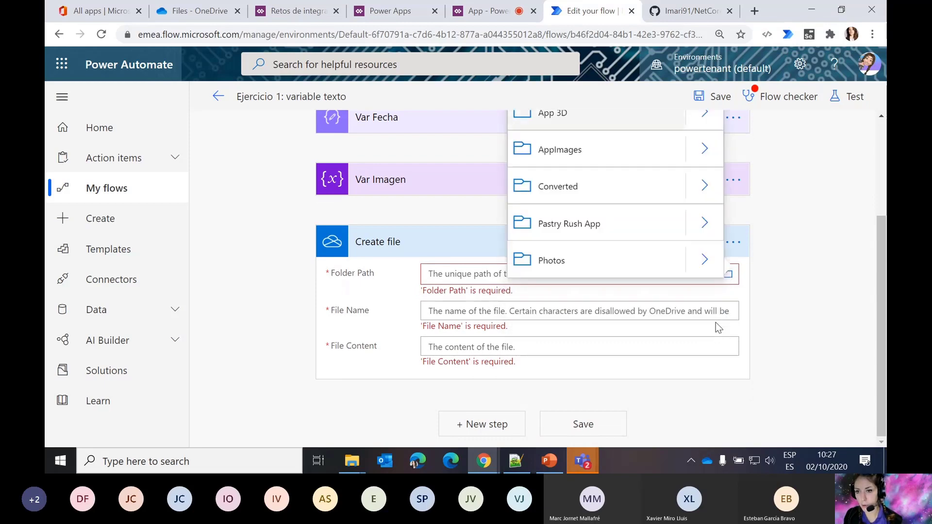
click(704, 260)
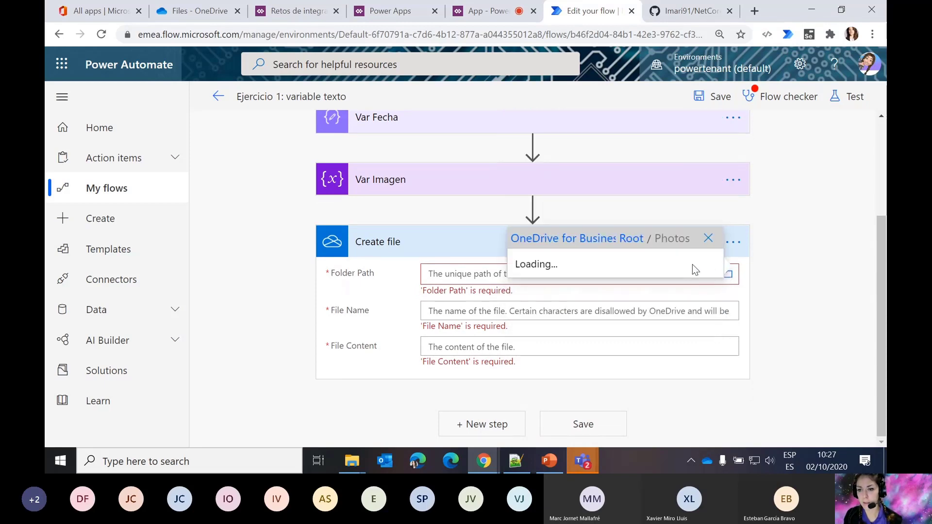
click(631, 243)
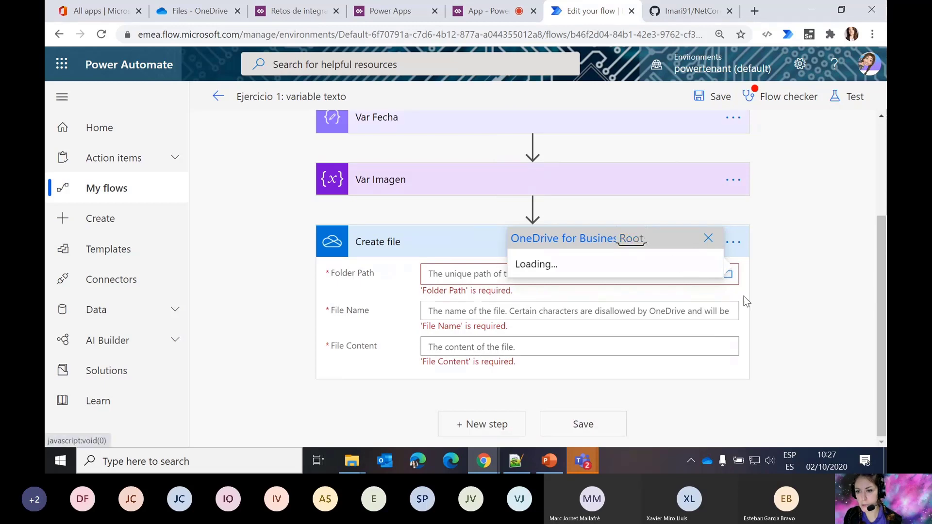
scroll(744, 296, up, 3)
click(681, 401)
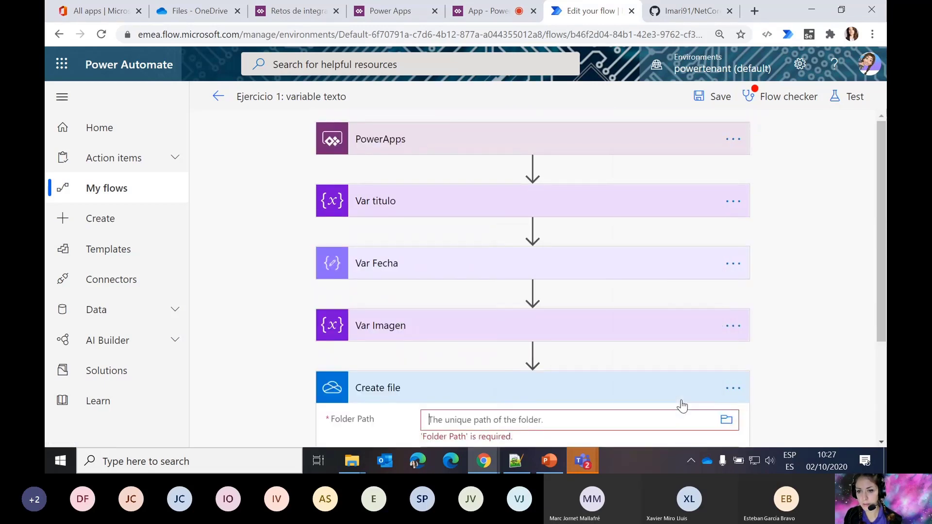
- Set the Create file action's file name to the Titulo variable followed by .jpeg
scroll(546, 391, down, 3)
click(463, 299)
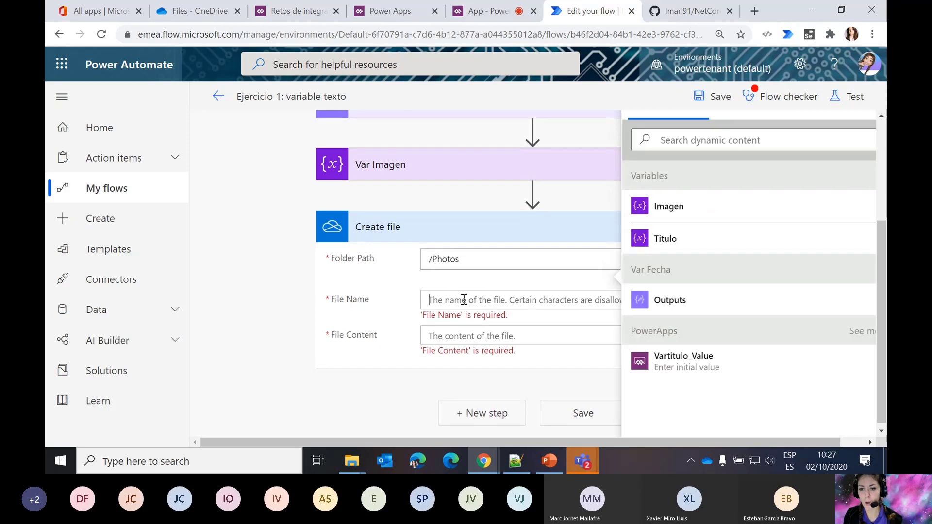
scroll(793, 253, down, 2)
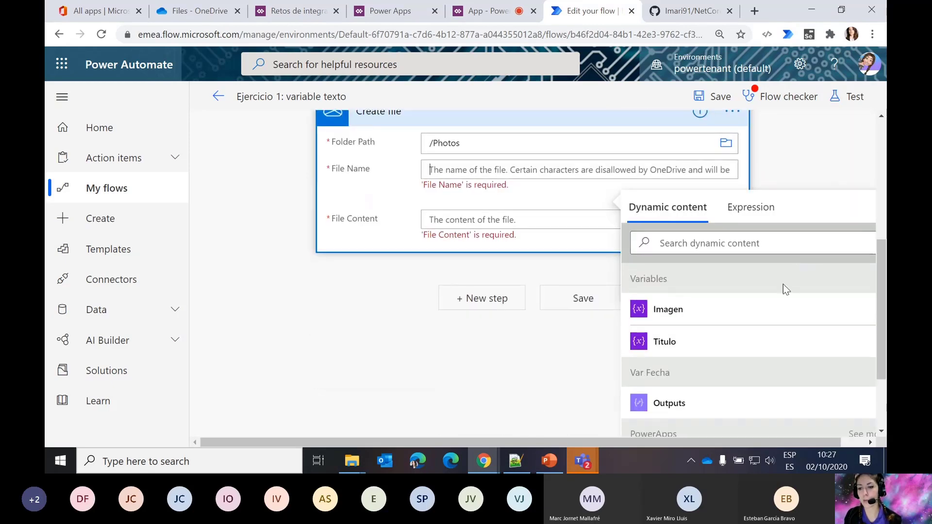
click(680, 342)
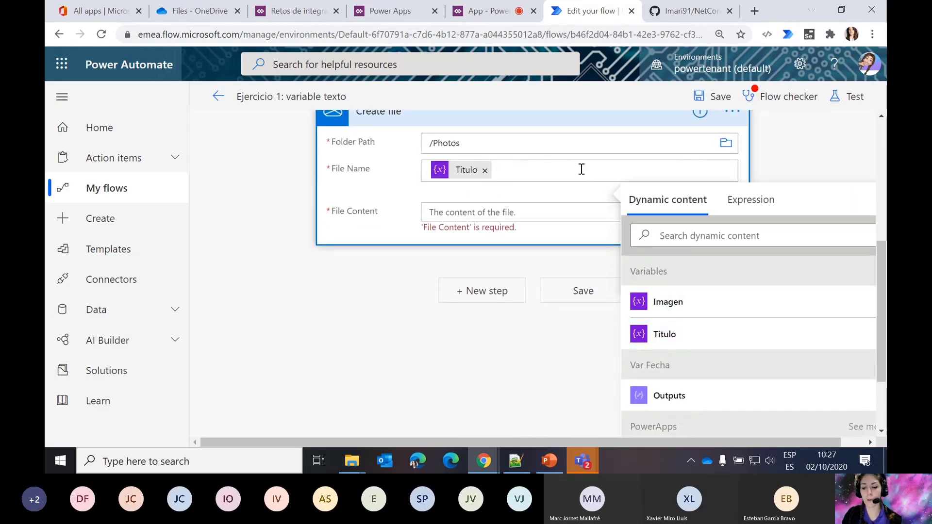
text(.jpeg)
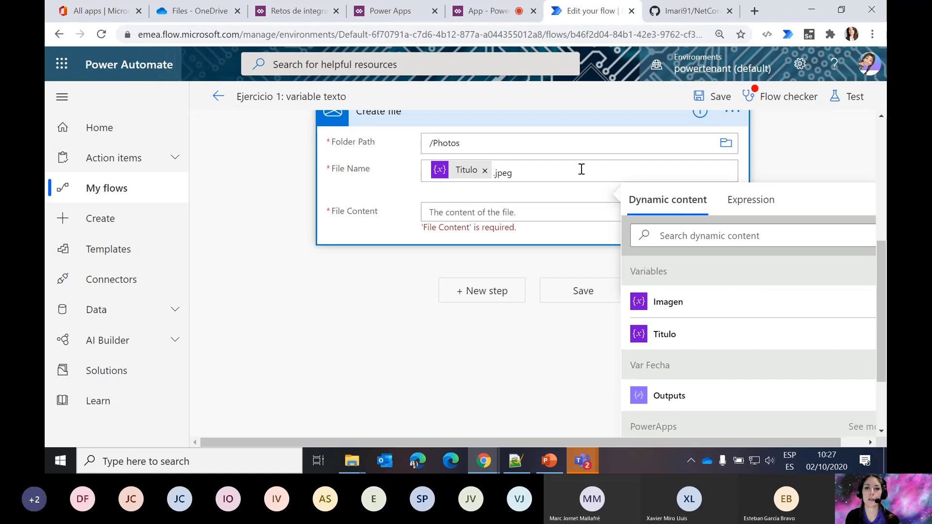
- Start an expression for the Create file action's file content with the dataUriToBinary() function
click(431, 212)
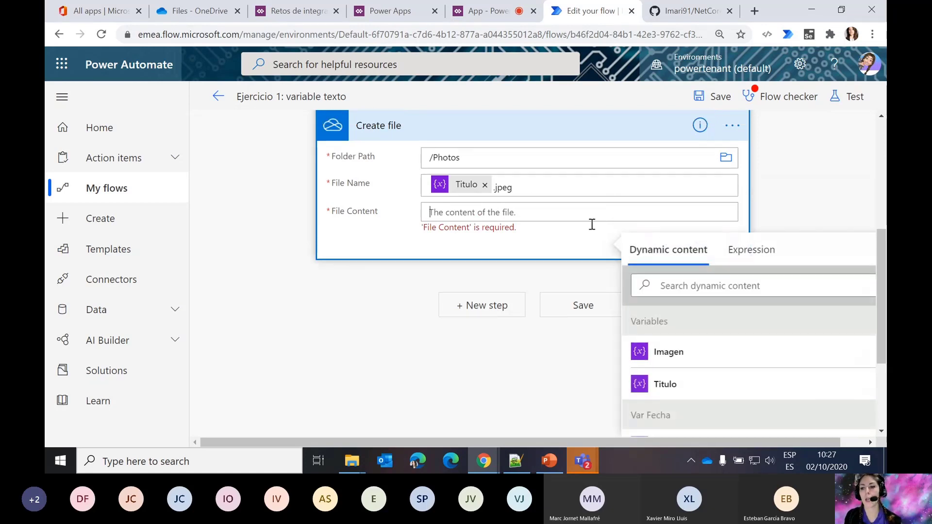
click(746, 252)
text(d)
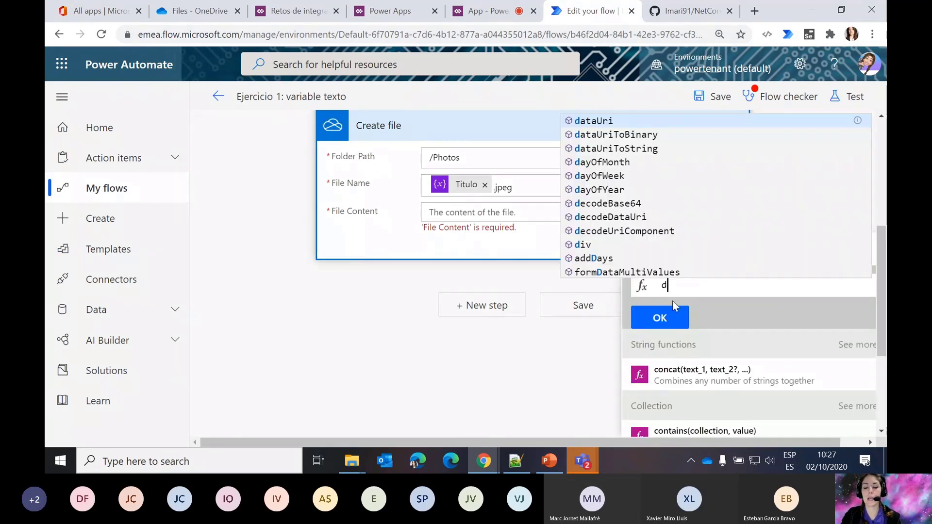
text(ate)
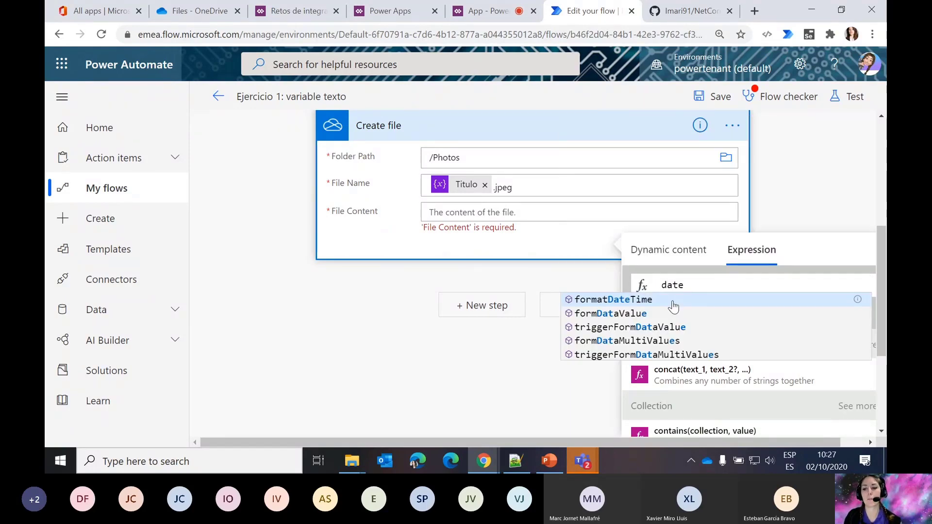
key(BackSpace)
text(a)
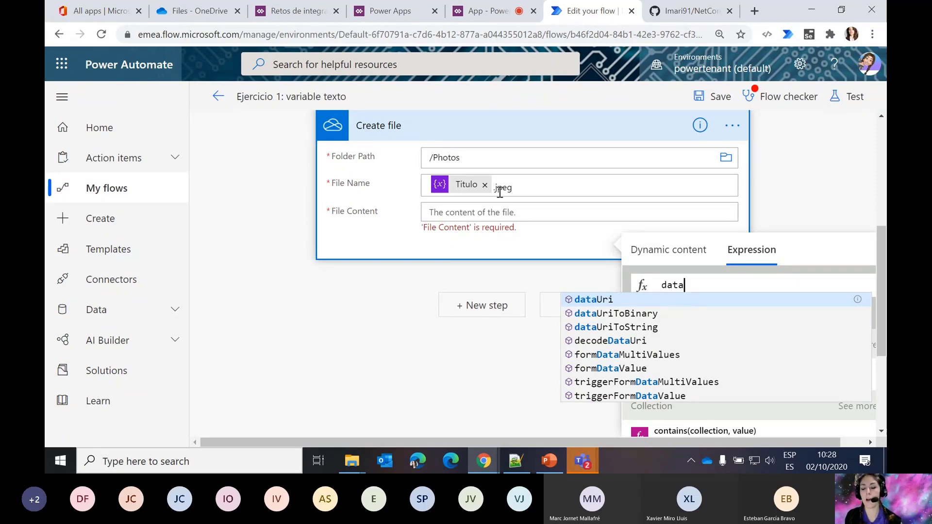
click(633, 316)
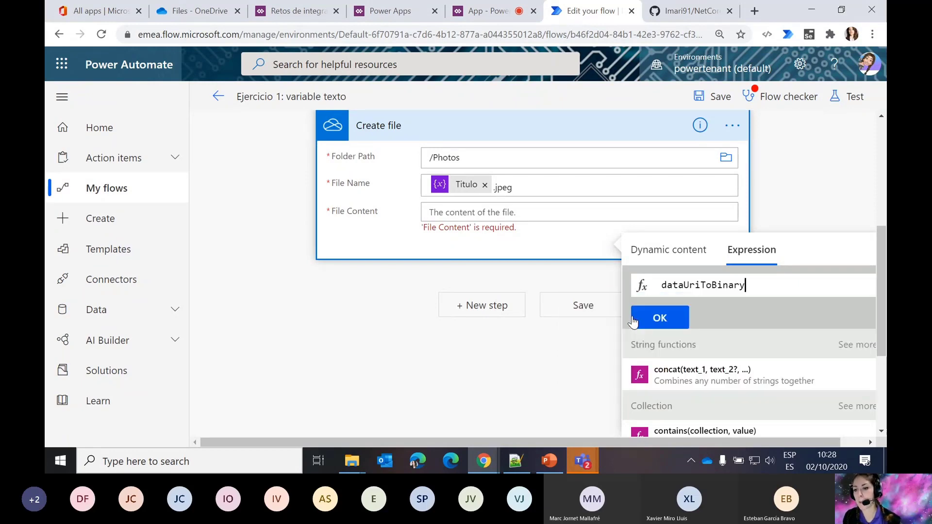
text(()
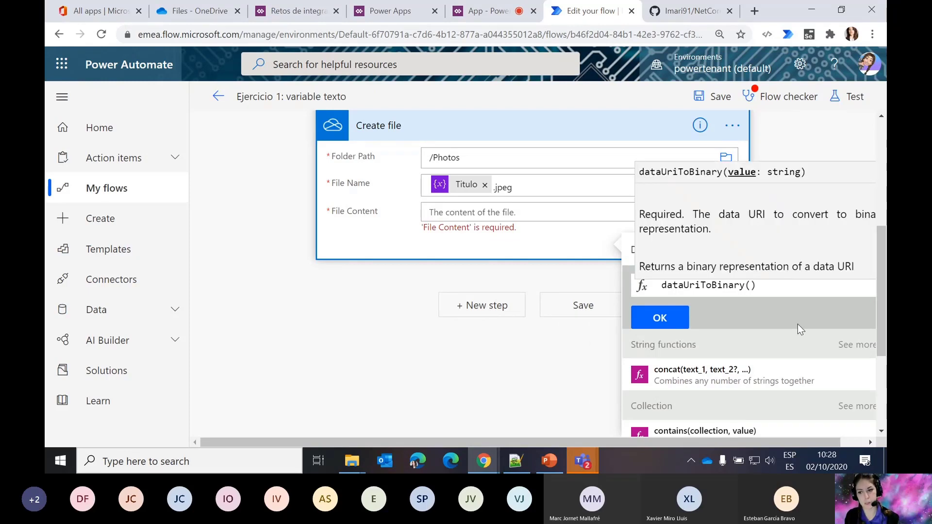
- Complete the file content expression as dataUriToBinary(variables('Imagen')) and save the flow
click(787, 288)
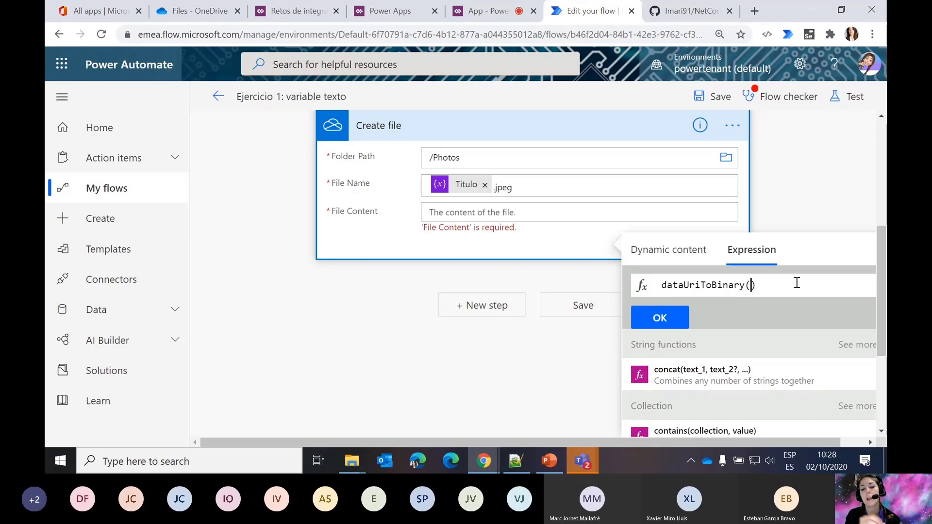
click(668, 249)
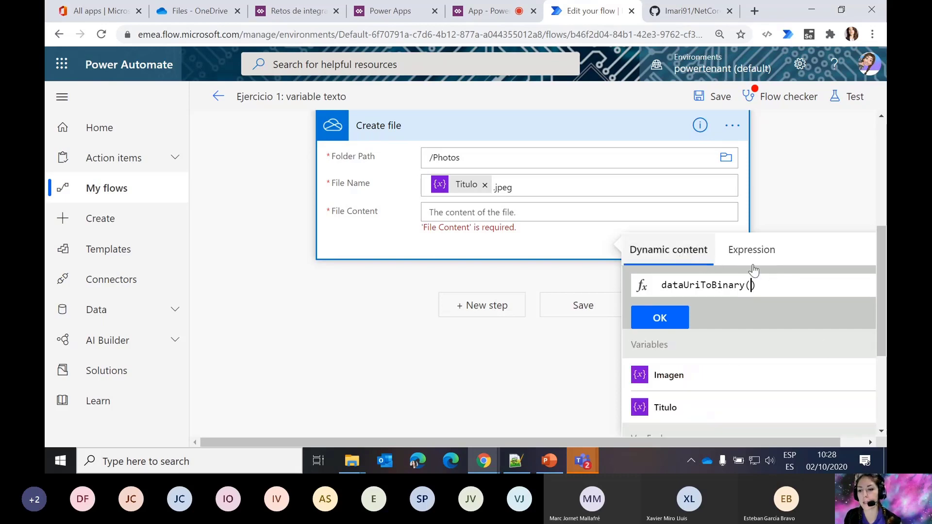
click(790, 373)
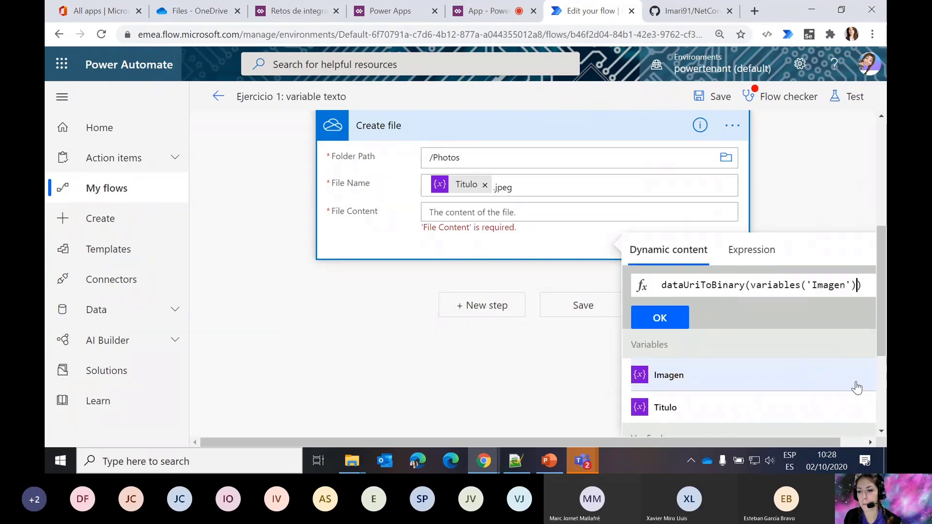
click(663, 314)
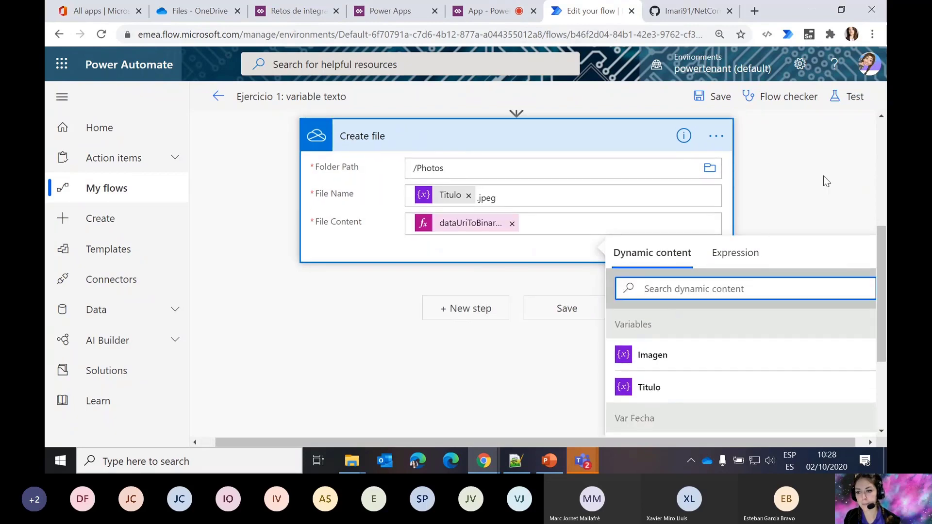
scroll(814, 215, up, 5)
click(716, 97)
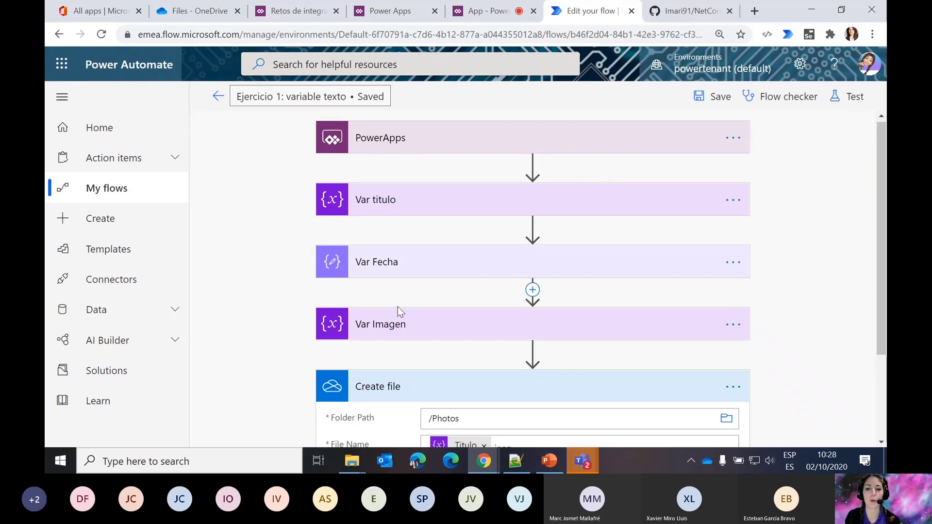
- Switch to the Power Apps editor and open the options of the Ejercicio 1: variable texto flow associated with Button1
click(474, 20)
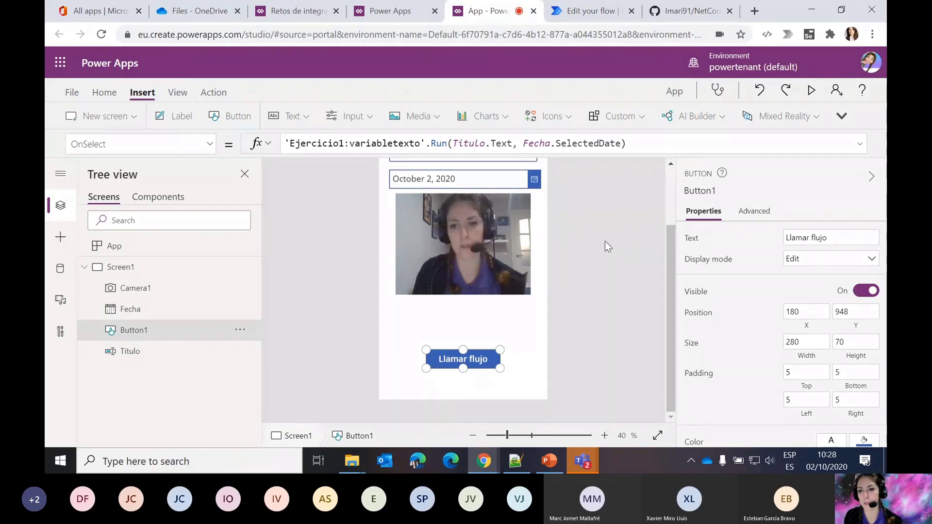
scroll(606, 243, up, 2)
click(573, 144)
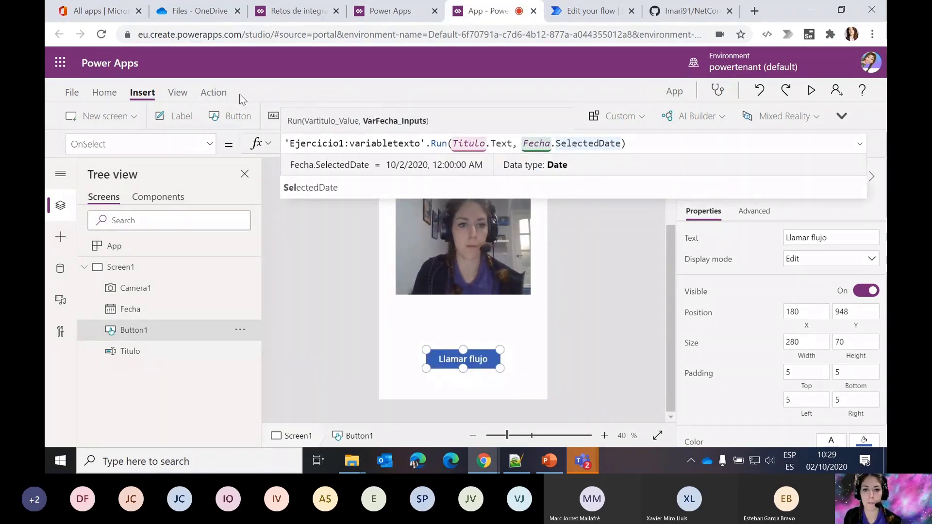
click(213, 92)
click(407, 117)
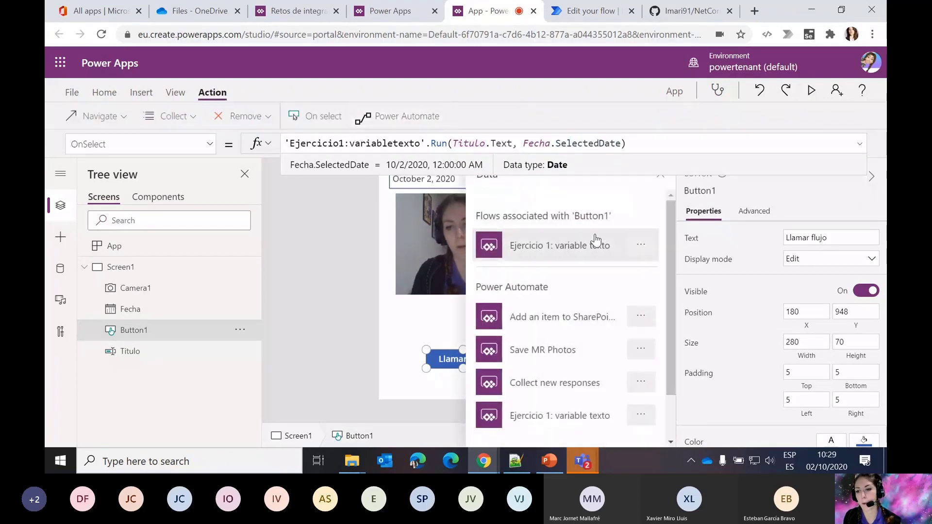
click(641, 245)
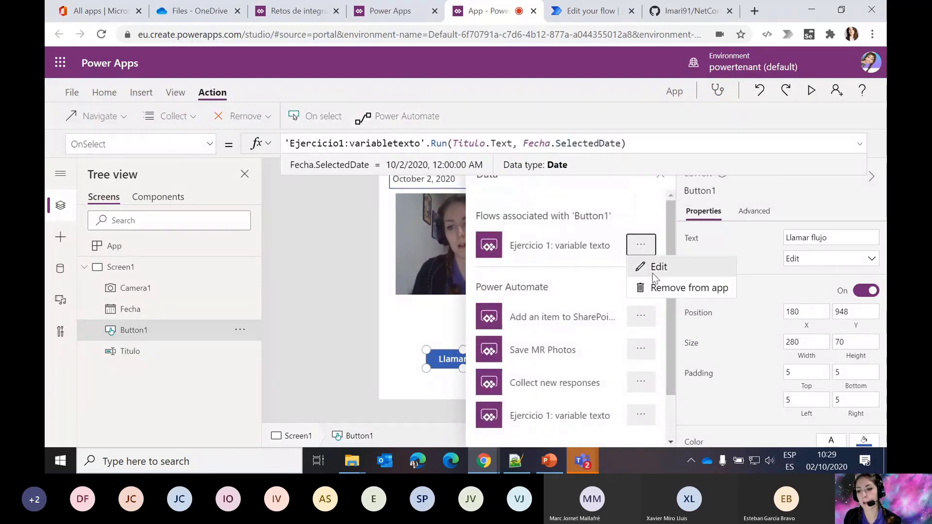
- Copy the arguments Titulo.Text, Fecha.SelectedDate from the Run call in the button's OnSelect formula
click(480, 144)
drag(453, 146, 621, 145)
key(ctrl+c)
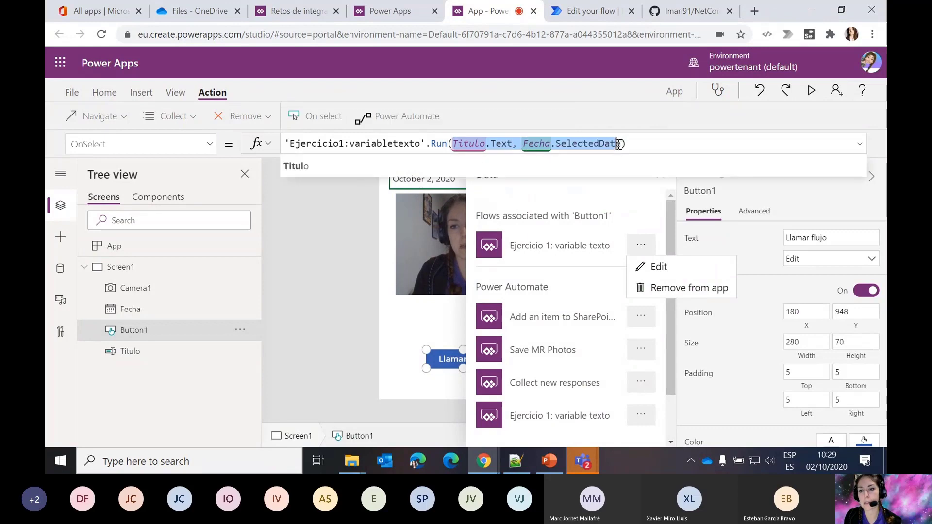
- Remove the Ejercicio 1: variable texto flow from the app and clear the OnSelect formula of Button1
click(683, 289)
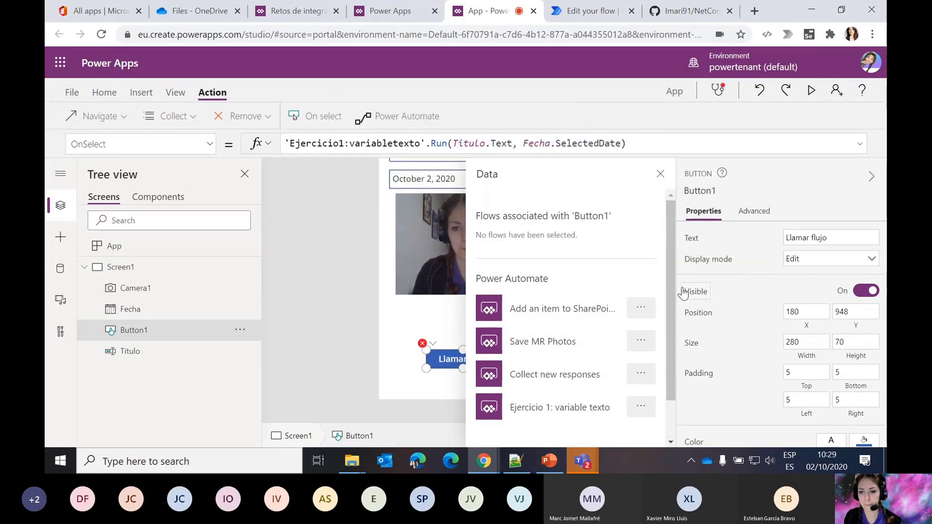
click(656, 145)
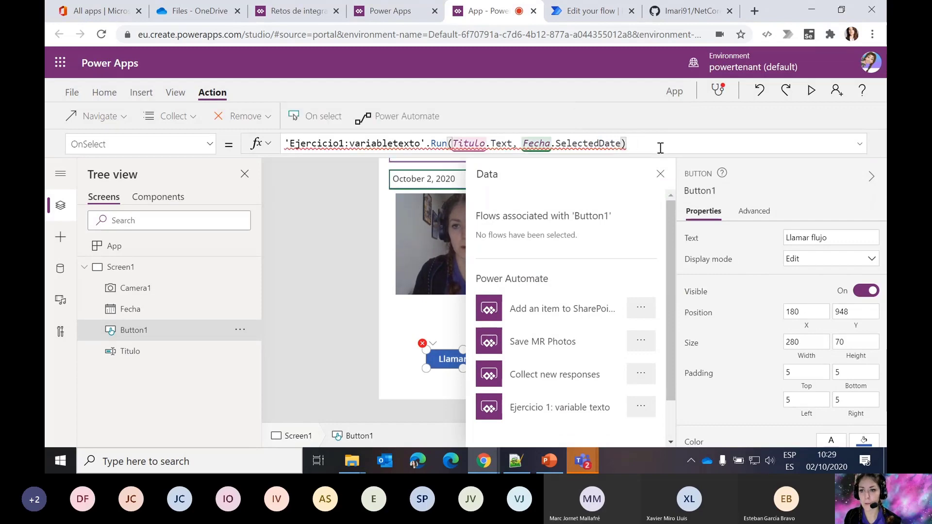
drag(655, 146, 298, 130)
key(BackSpace)
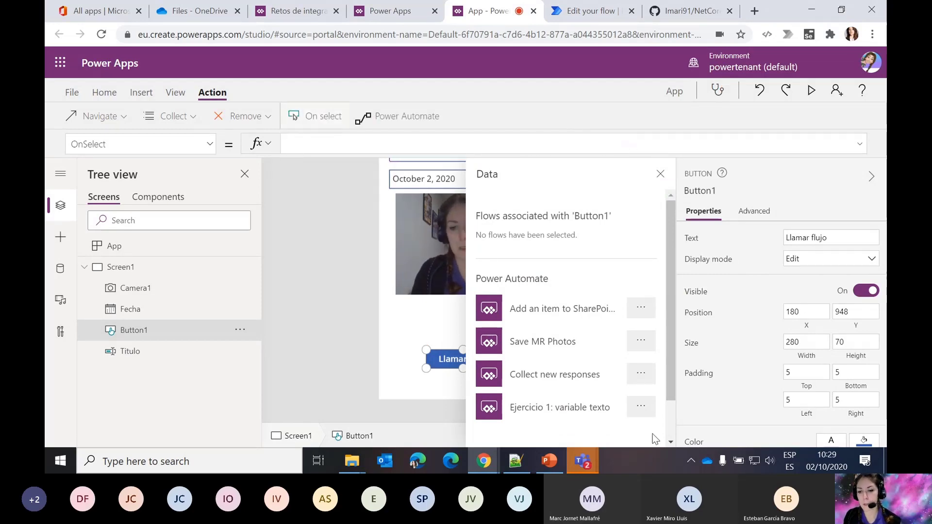
- Associate the Ejercicio 1: variable texto flow with Button1 again, passing Titulo.Text, Fecha.SelectedDate and Camera1.Photo to its Run call
click(585, 416)
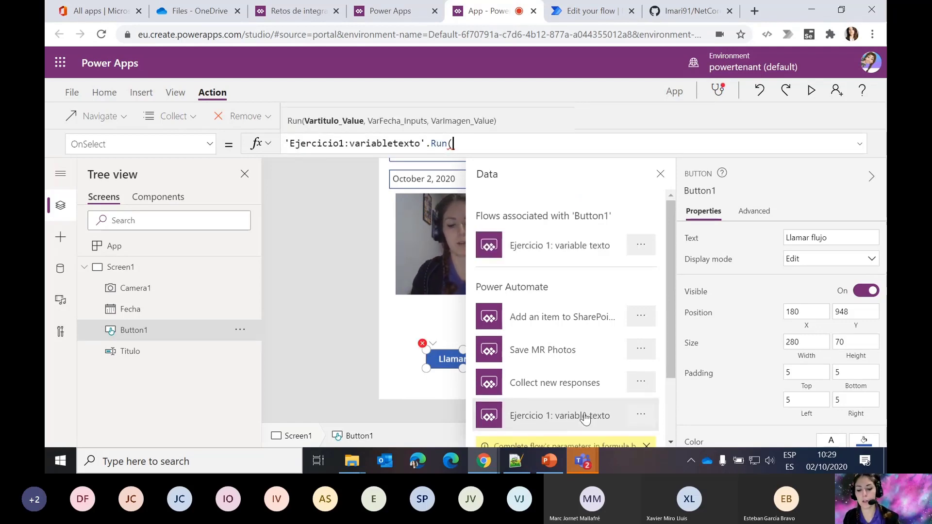
key(ctrl+v)
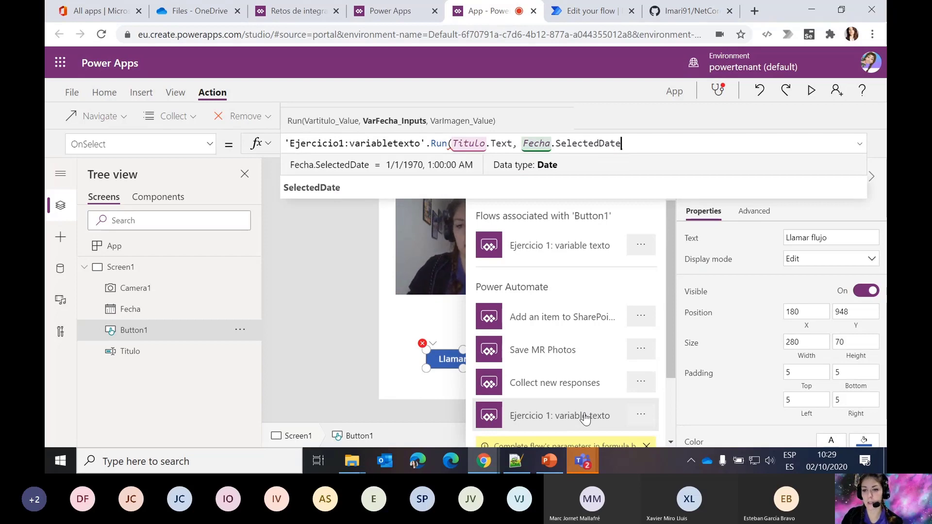
text(,)
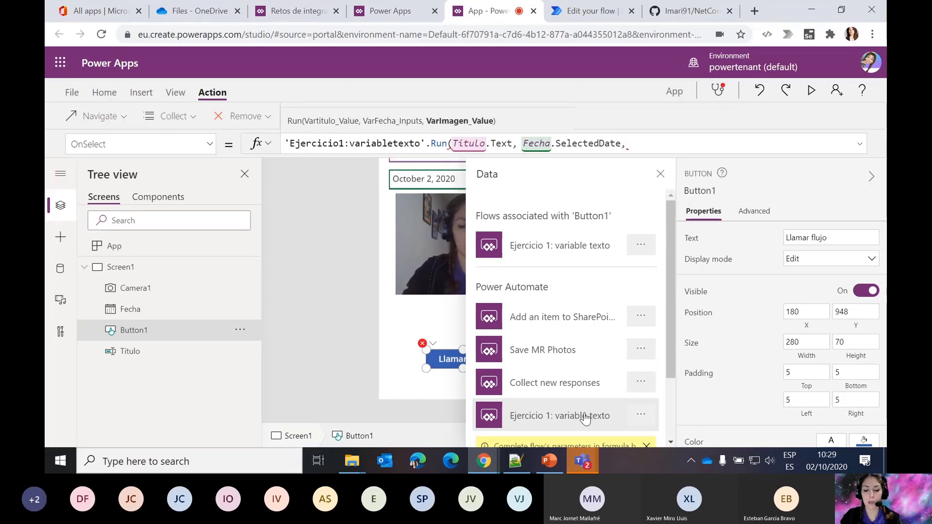
text(Ca)
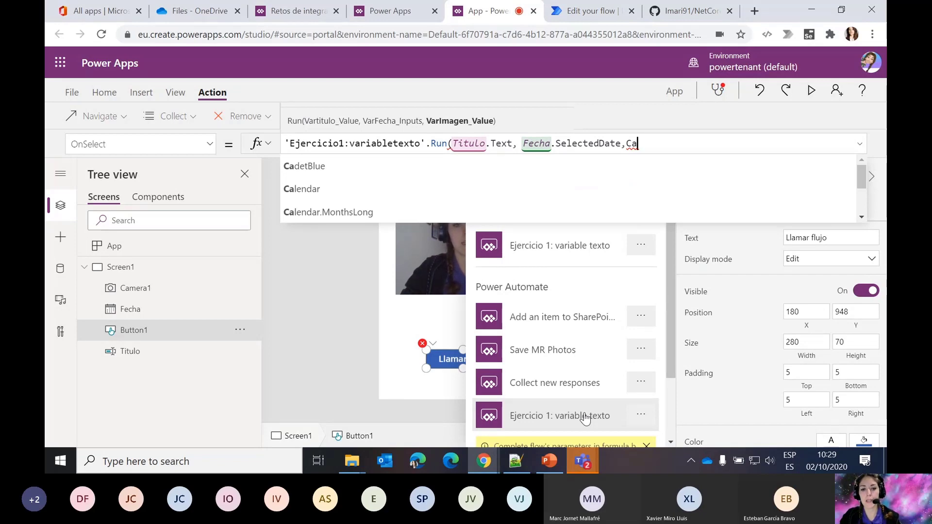
text(mera1.)
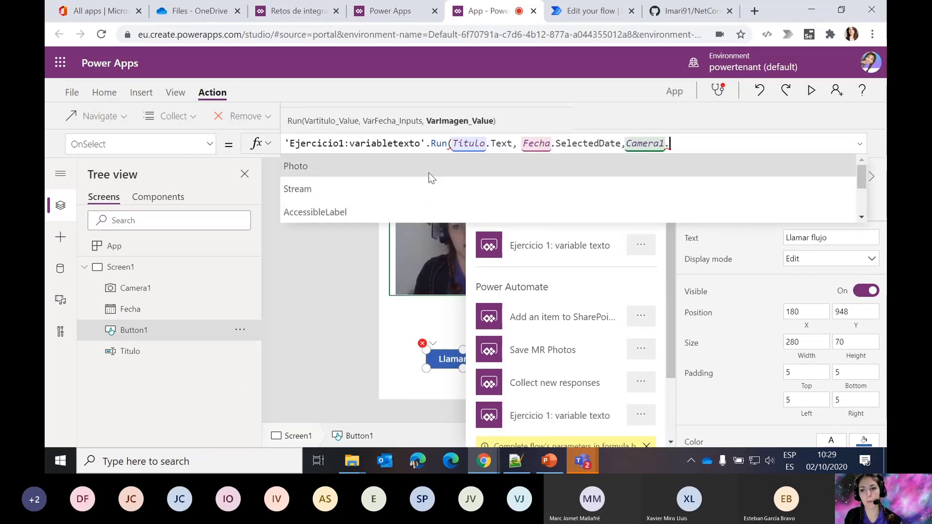
click(429, 172)
text())
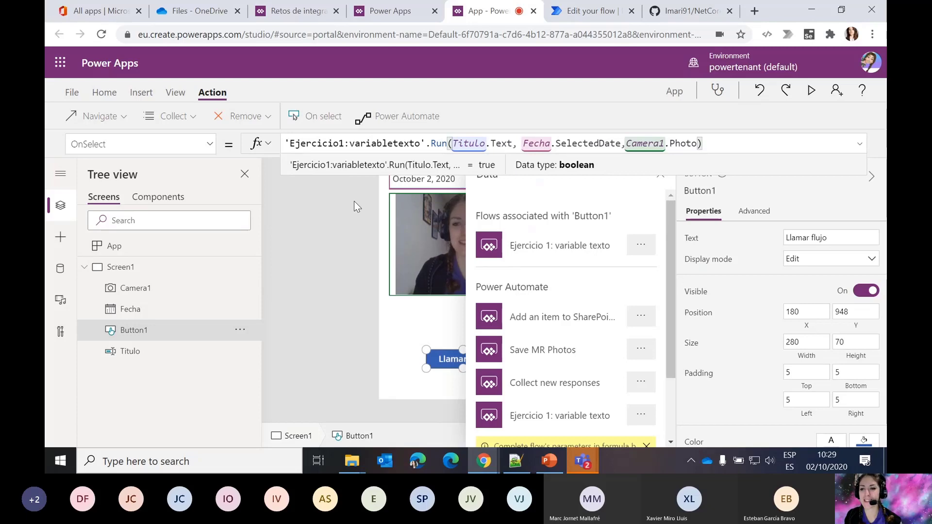
click(660, 183)
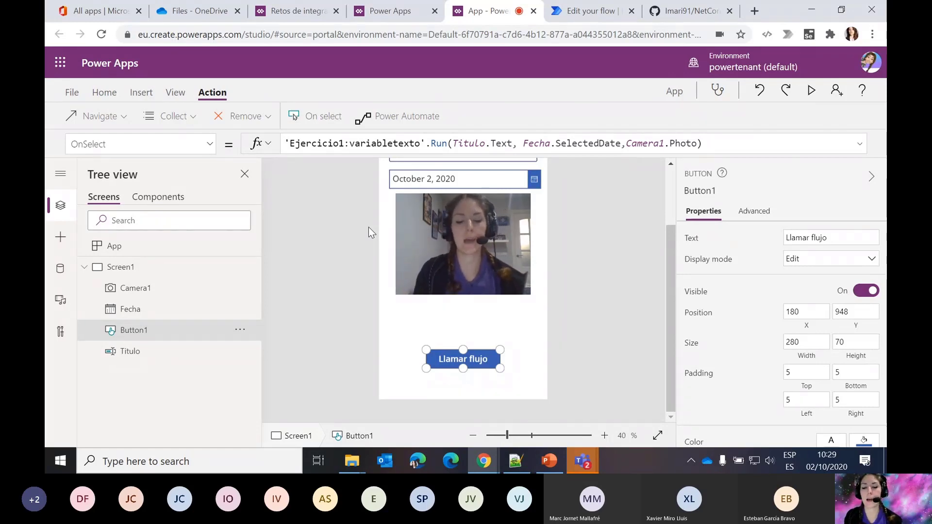
- Preview the app and call the flow with the title imagencamara and a newly captured camera photo
scroll(547, 302, up, 3)
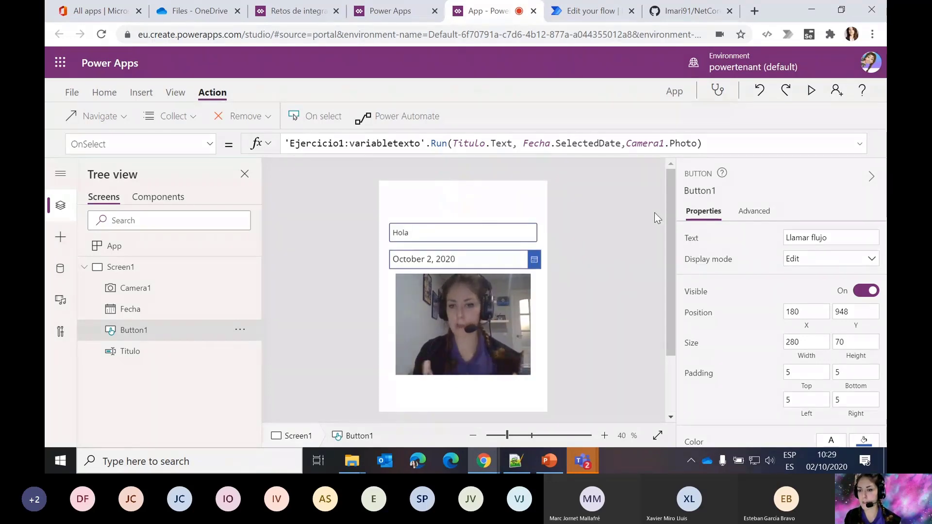
scroll(654, 212, down, 2)
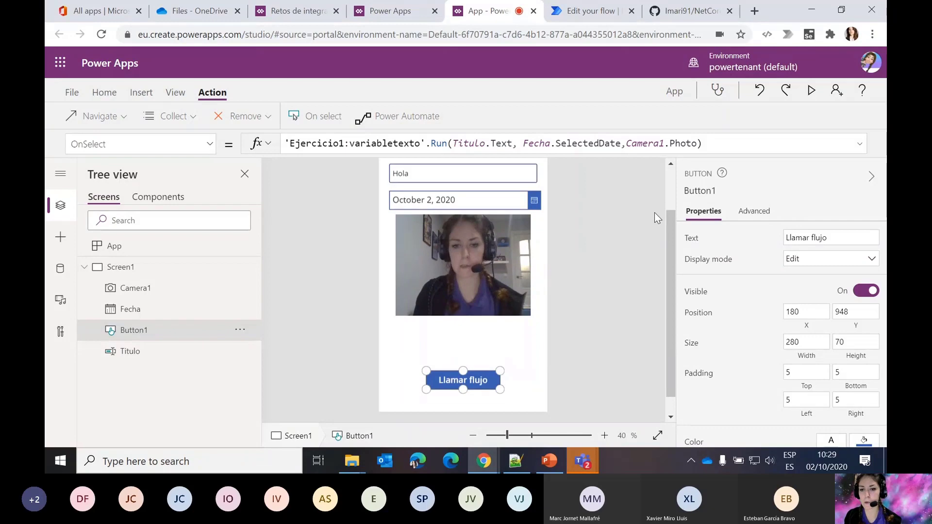
click(811, 91)
click(435, 114)
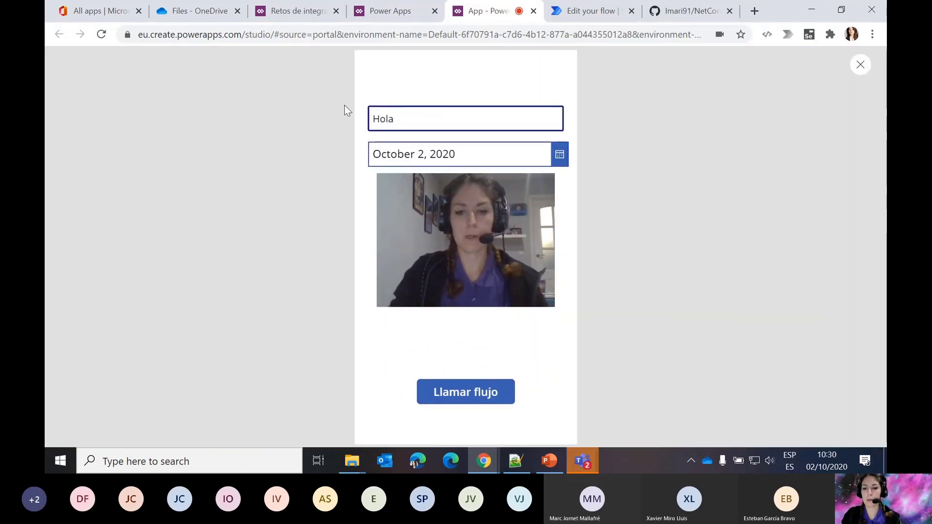
key(BackSpace)
key(BackSpace)
key(BackSpace)
key(BackSpace)
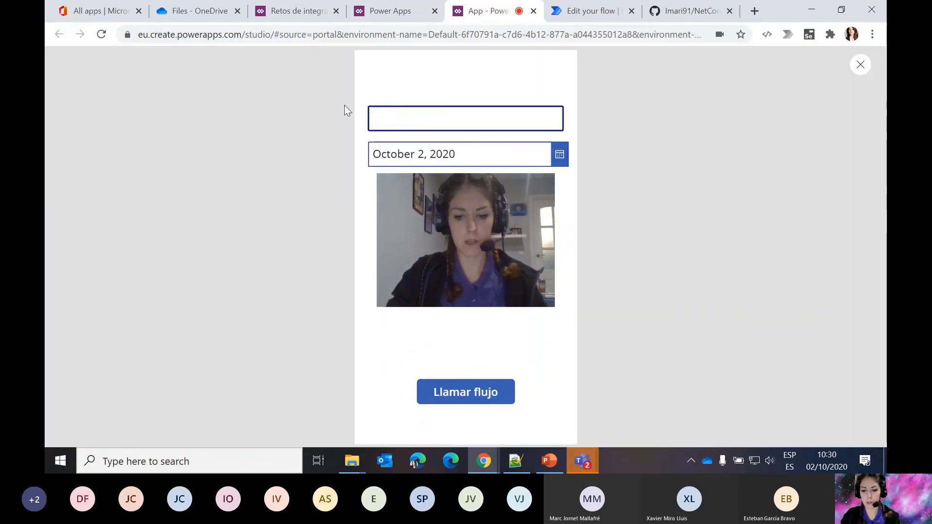
text(imagencamara)
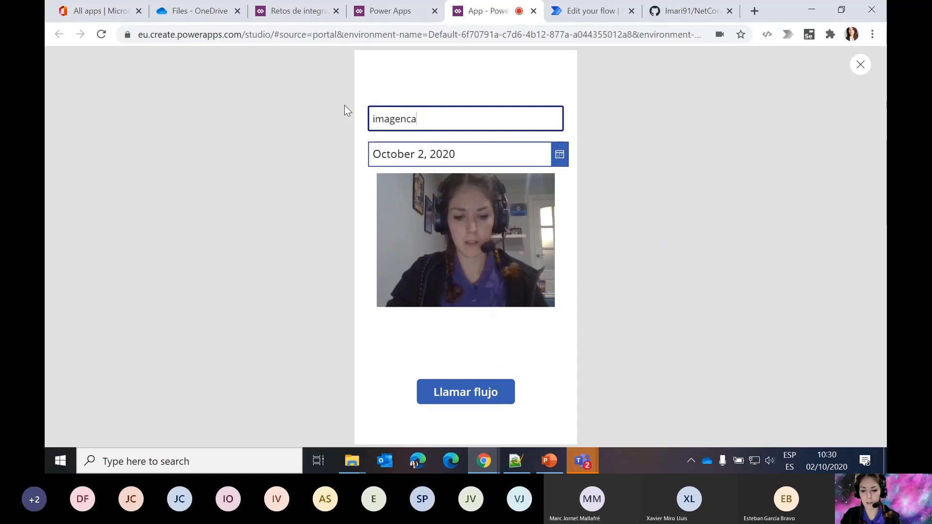
click(511, 266)
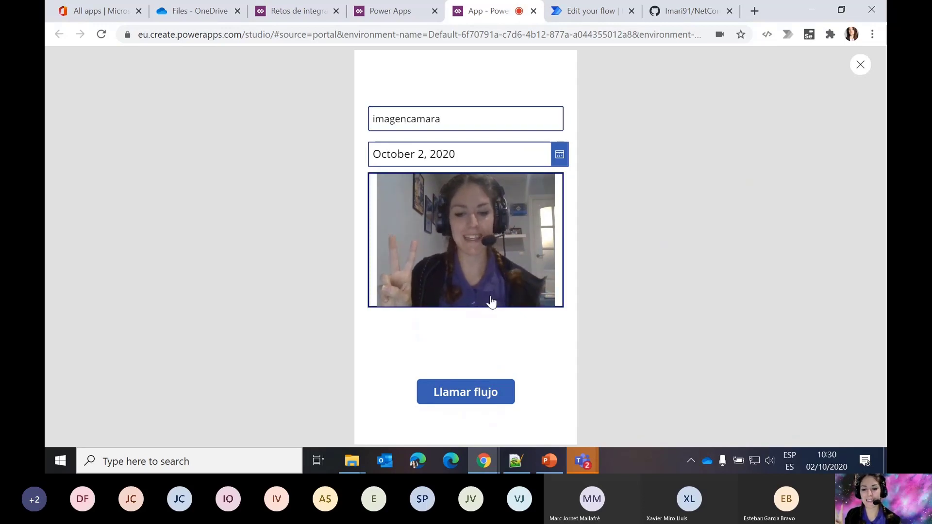
click(447, 393)
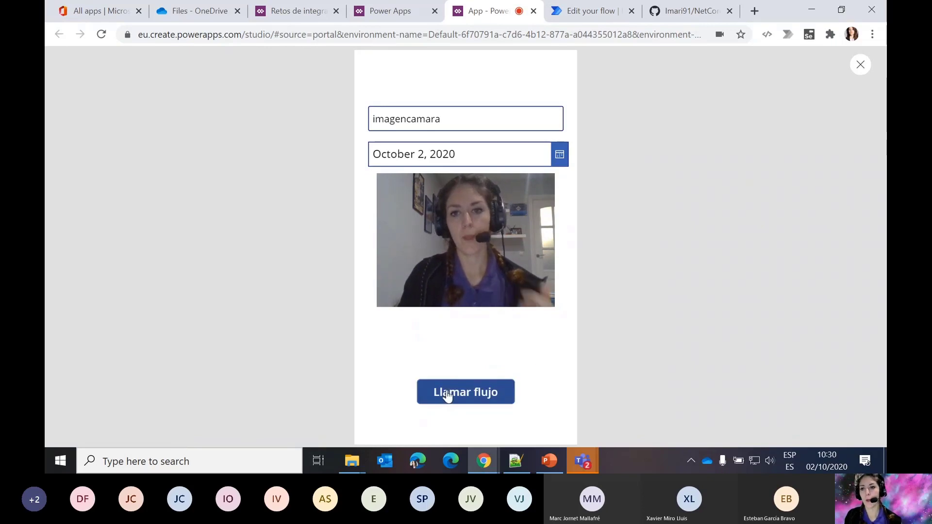
- Check the flow's run history in Power Automate and the contents of the Photos folder in OneDrive
click(591, 11)
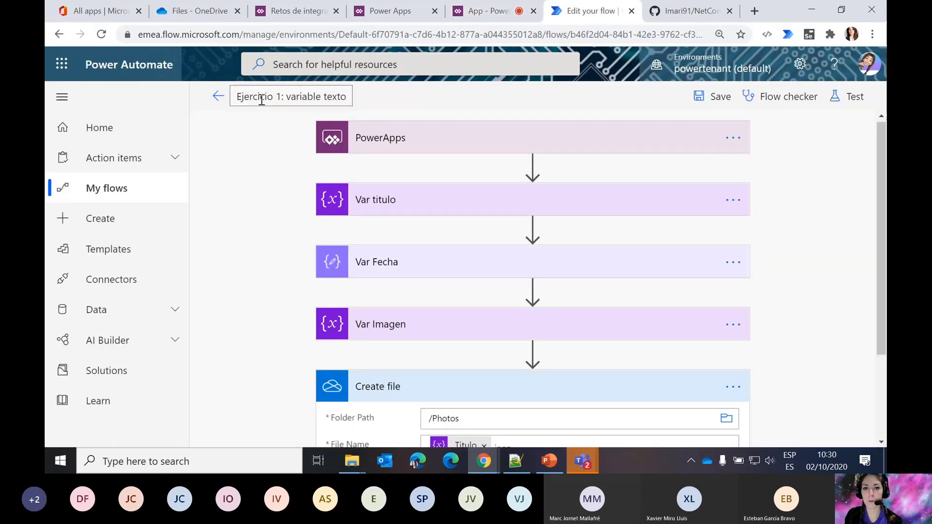
click(218, 97)
scroll(550, 364, down, 5)
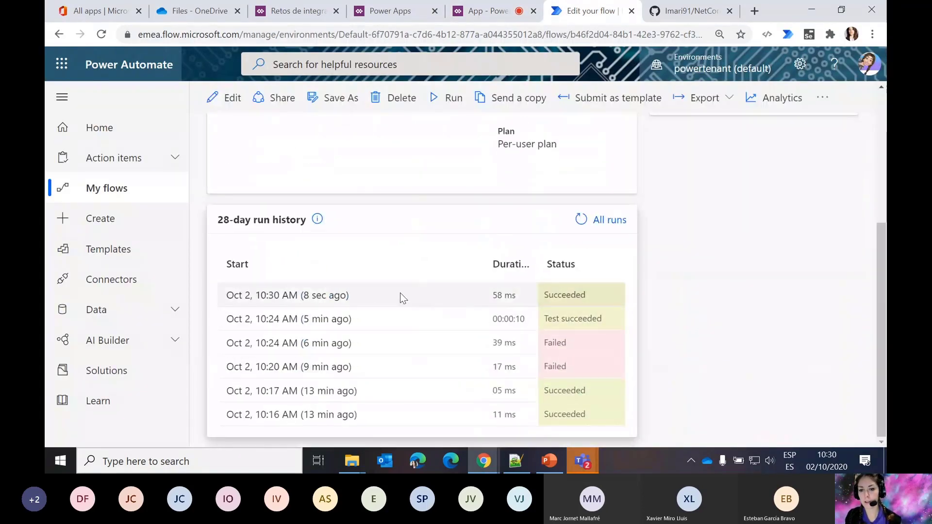
click(179, 10)
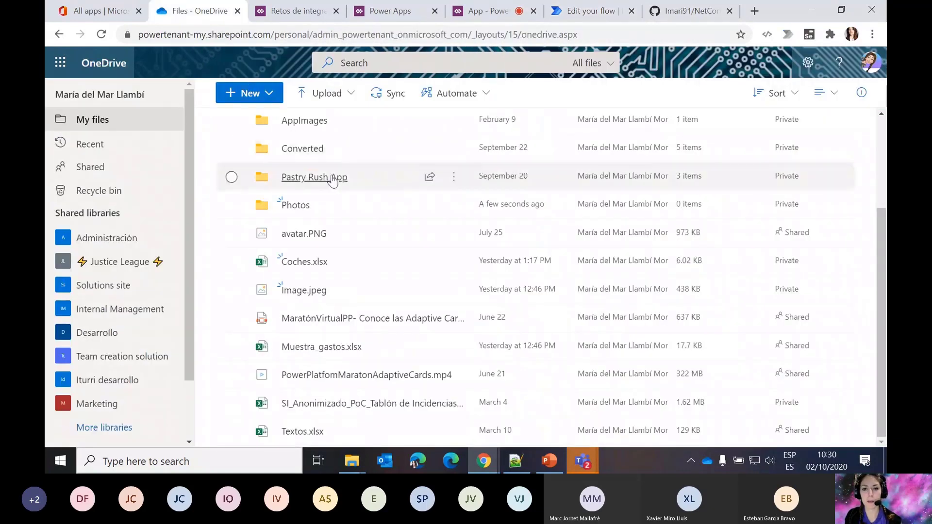
click(297, 206)
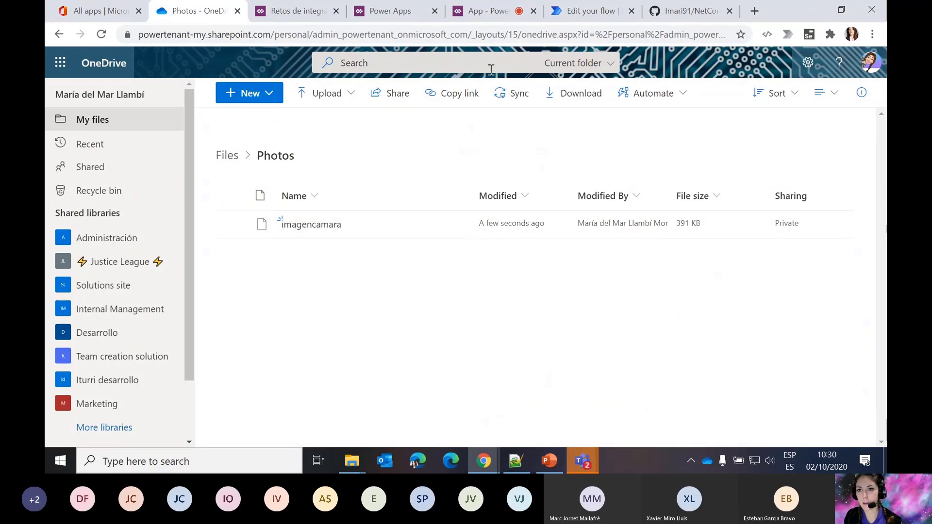
- Switch to Power Automate, append .jpeg to the Titulo variable in the Create file action's file name, and save the flow
click(581, 14)
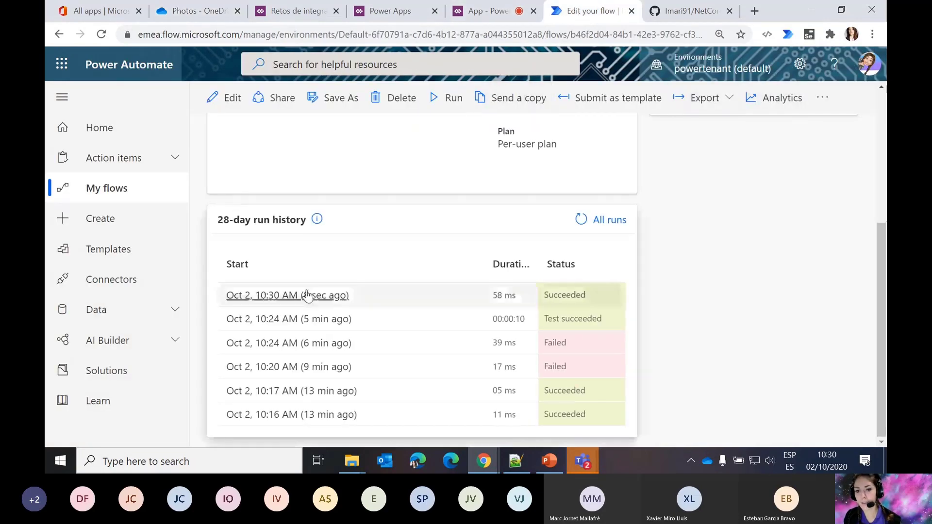
click(288, 298)
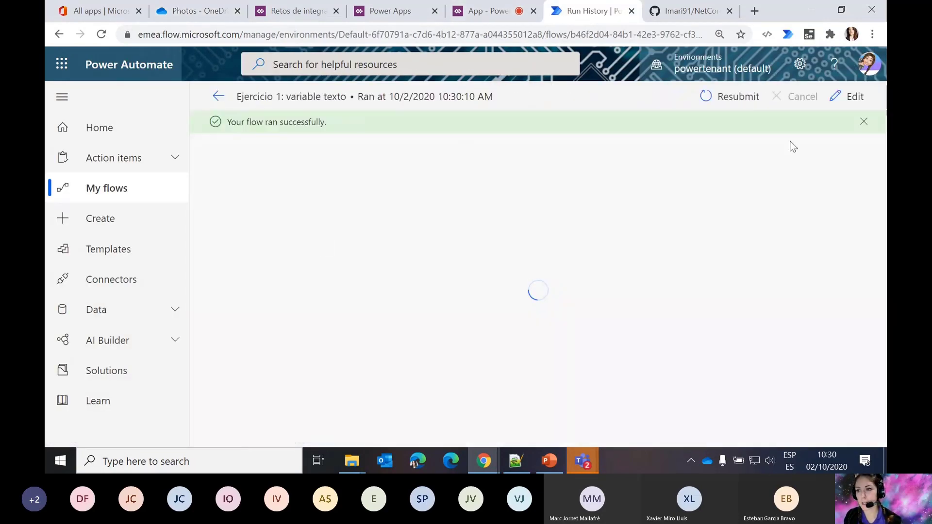
click(852, 97)
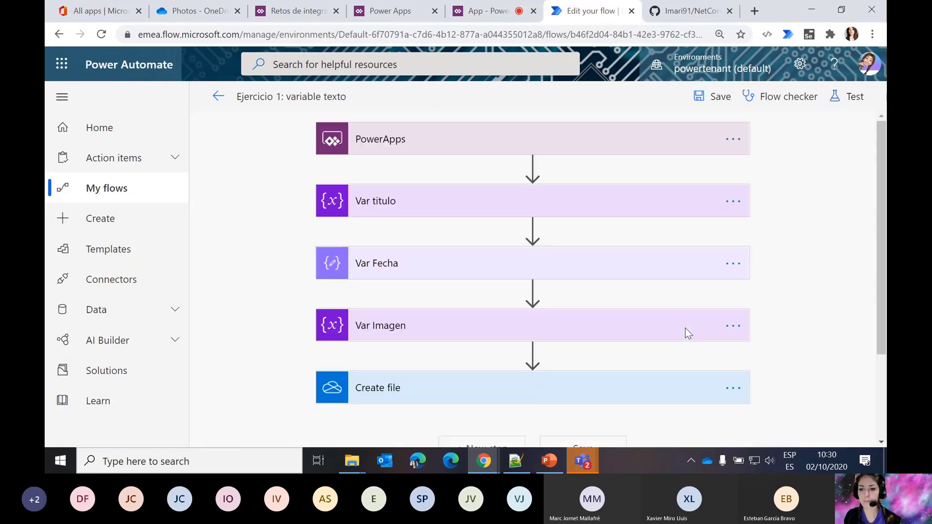
scroll(685, 328, down, 3)
click(477, 283)
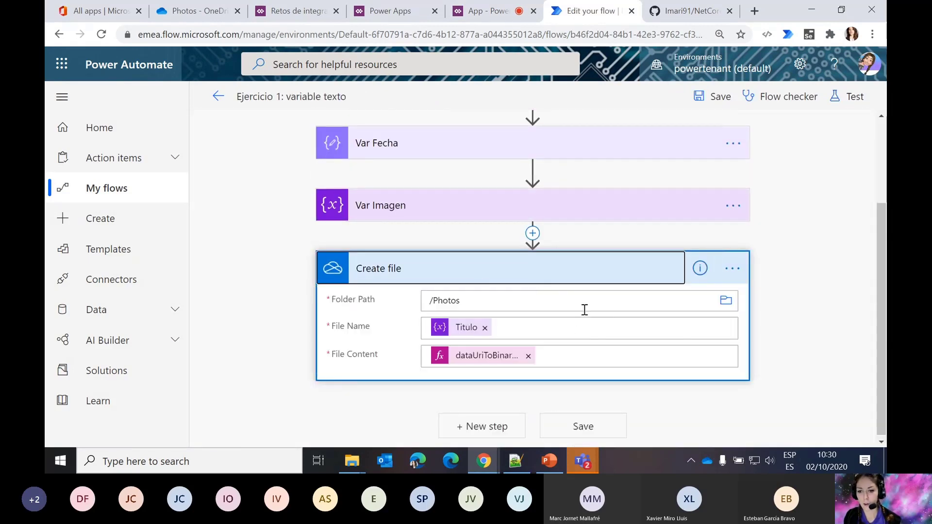
click(544, 325)
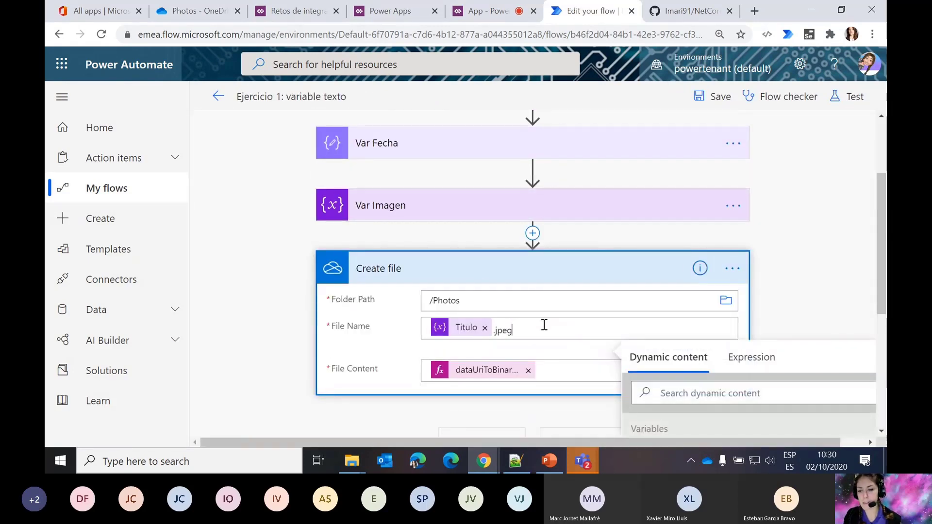
click(728, 90)
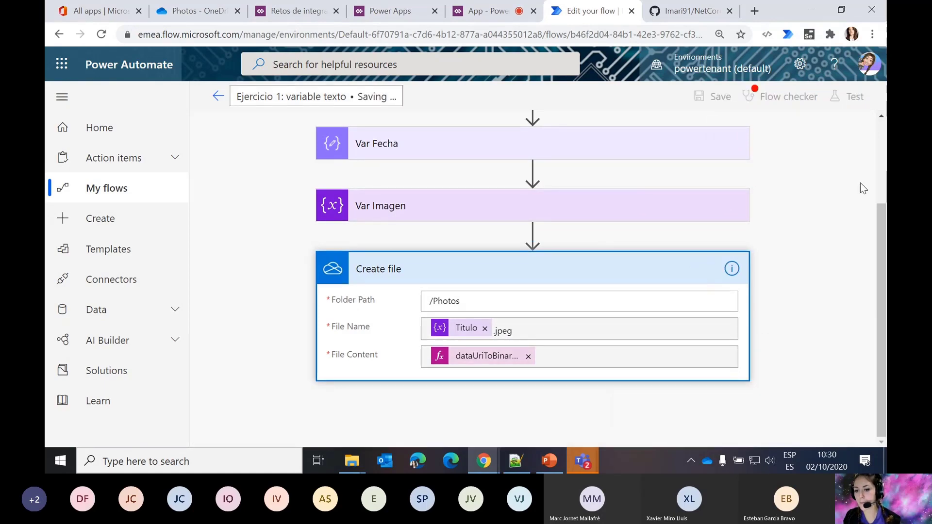
- Test the flow using the data from its most recent successful run
click(854, 96)
click(660, 156)
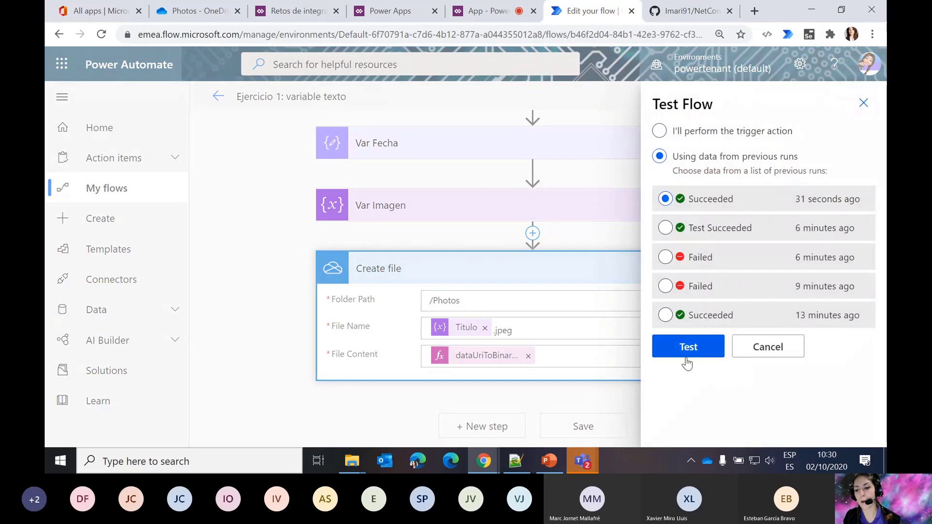
click(686, 360)
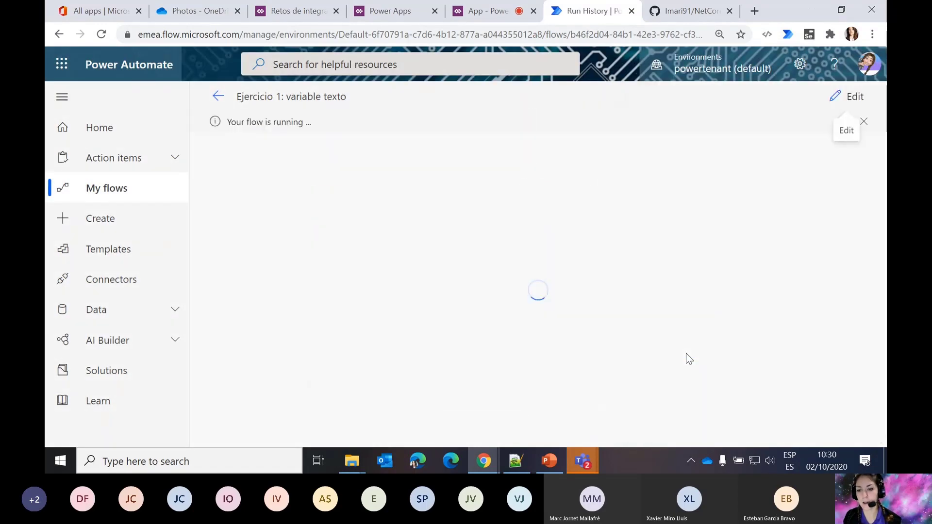
scroll(688, 359, down, 3)
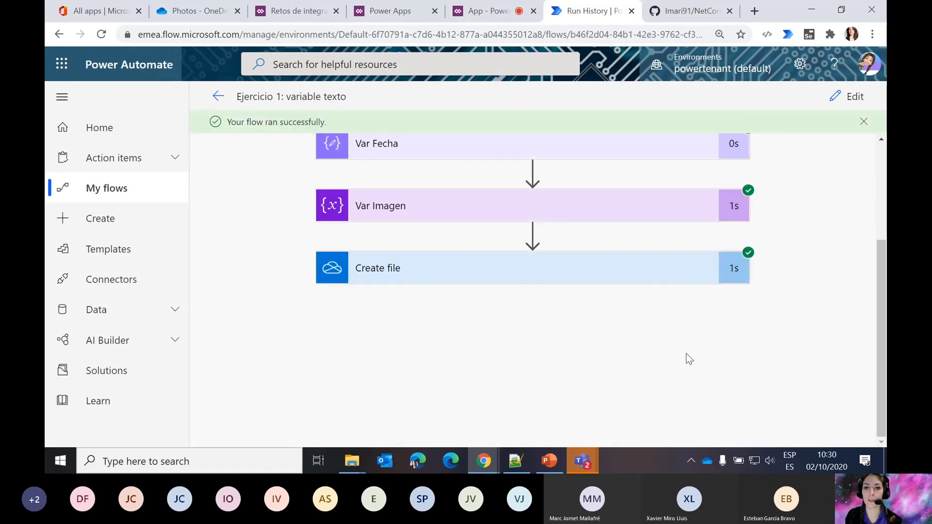
- Switch to OneDrive and view the imagencamara.jpeg image in the Photos folder, closing it when done
click(197, 16)
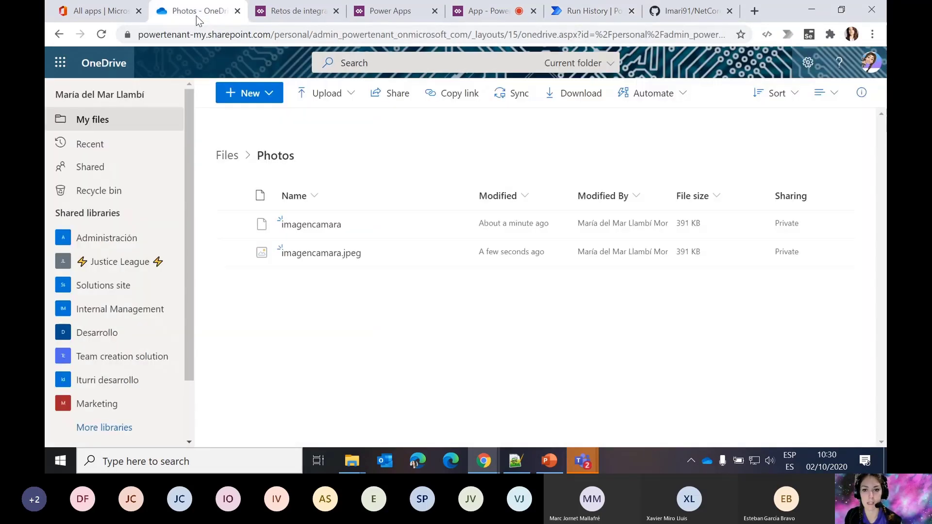
click(287, 256)
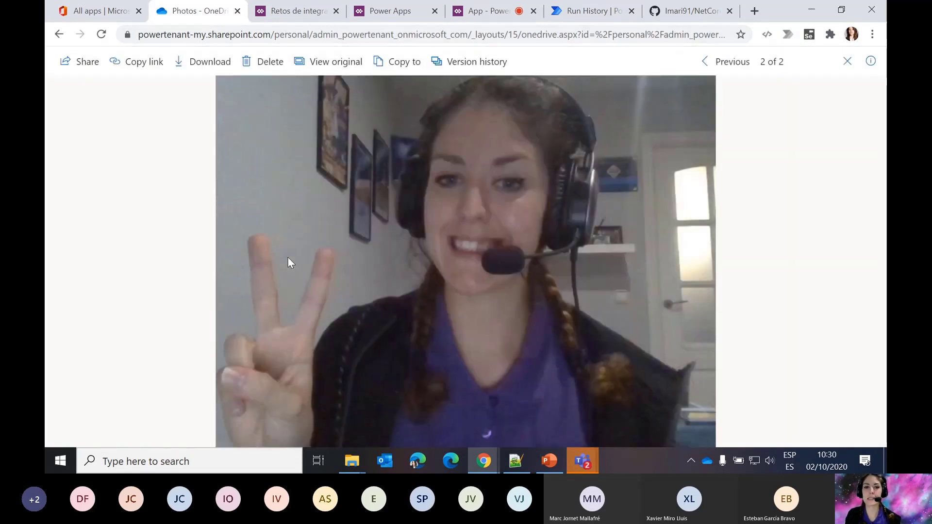
click(846, 63)
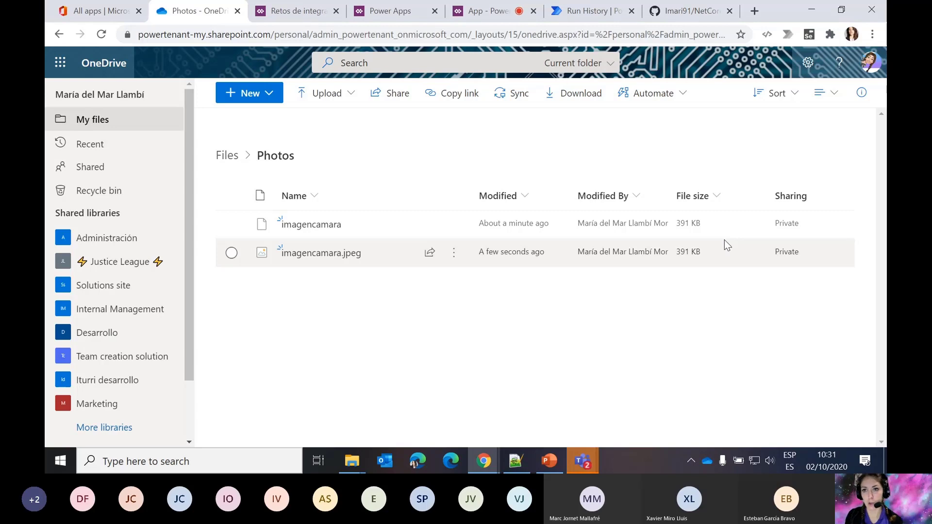
- Switch to Power Apps and exit the app preview
click(472, 12)
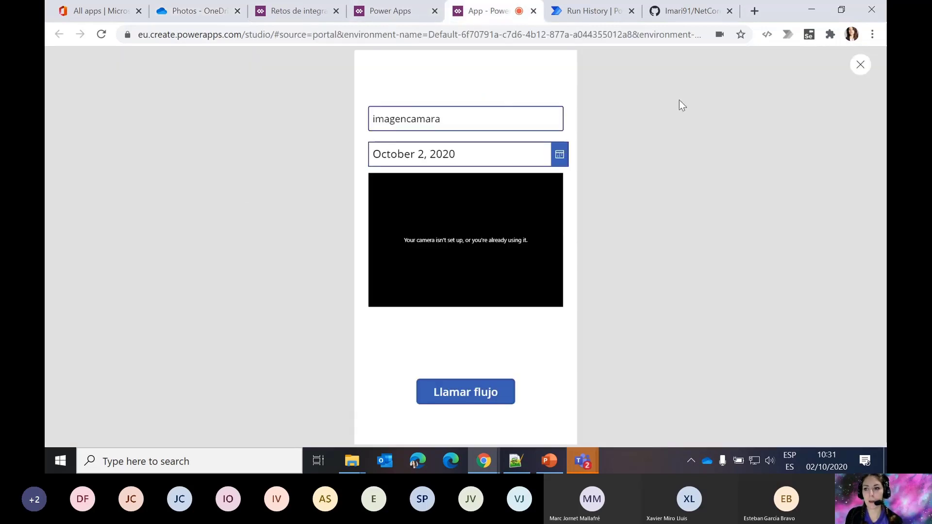
click(860, 67)
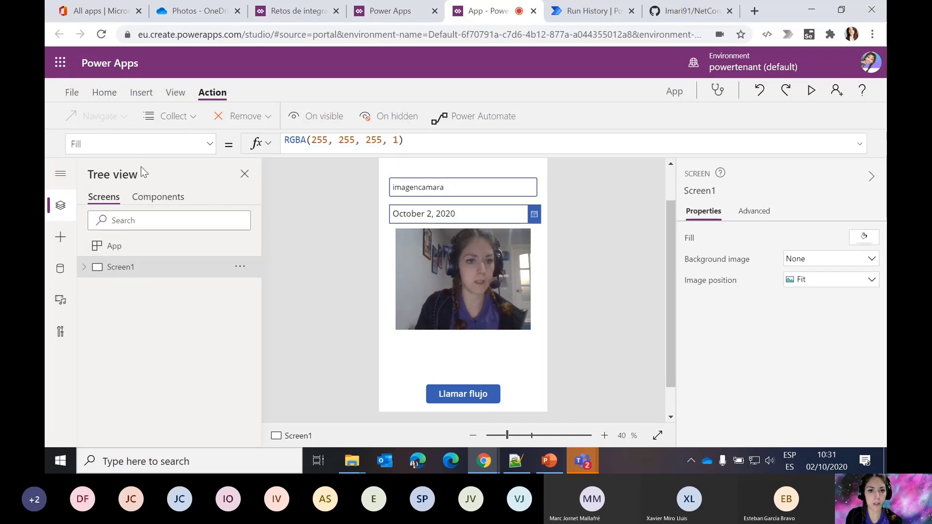
- Add a new blank screen to the app
click(142, 93)
click(107, 121)
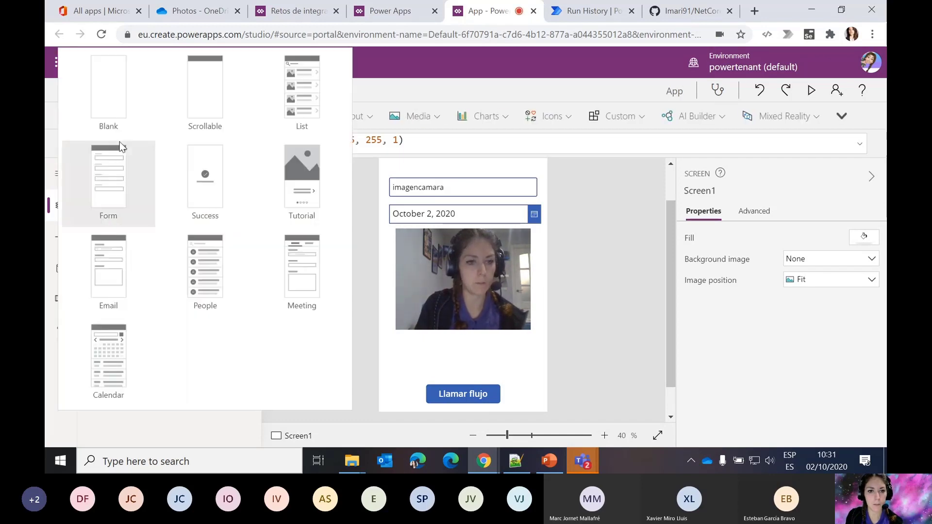
click(110, 101)
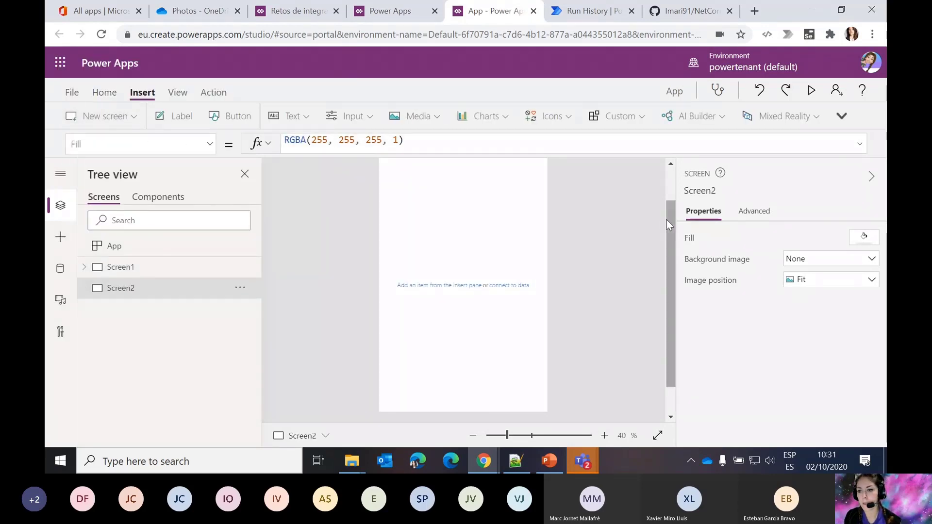
scroll(662, 220, up, 2)
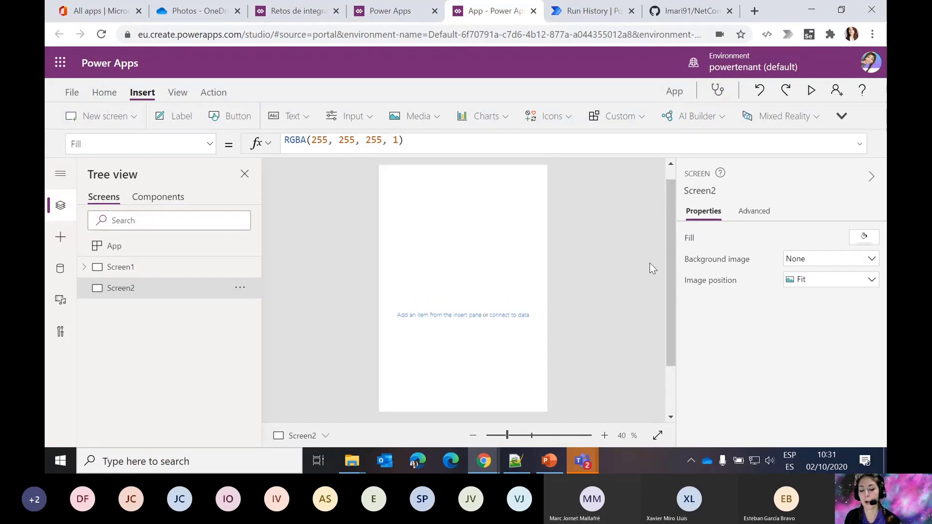
- Switch to Notepad++ and copy the entire ClearCollect formula that defines the Coches collection
click(515, 460)
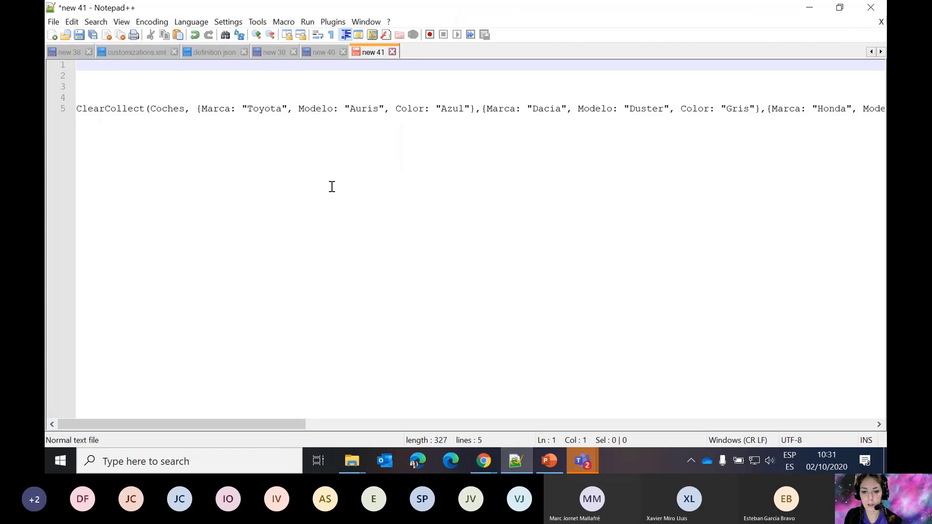
triple_click(225, 108)
key(ctrl+c)
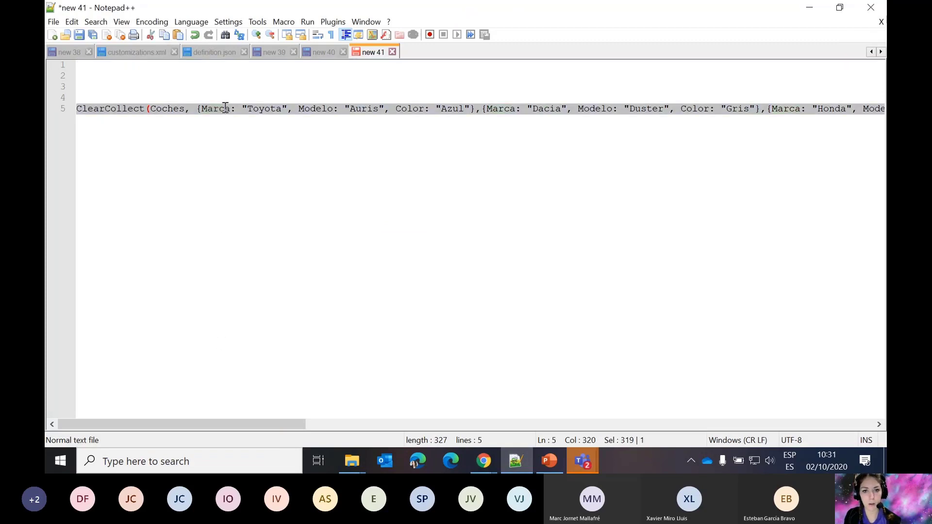
- Switch to the Teams meeting, send the copied ClearCollect formula in the meeting chat, and minimise the meeting
click(582, 461)
click(606, 369)
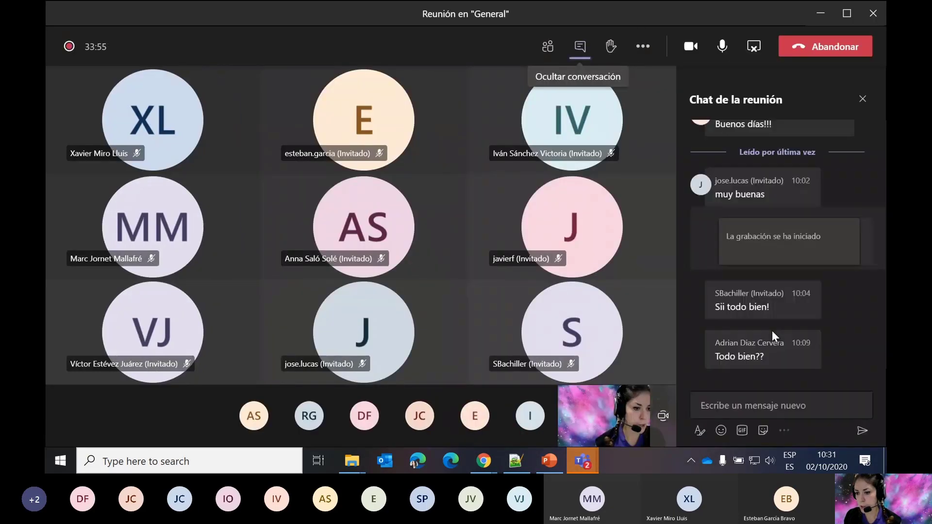
click(738, 407)
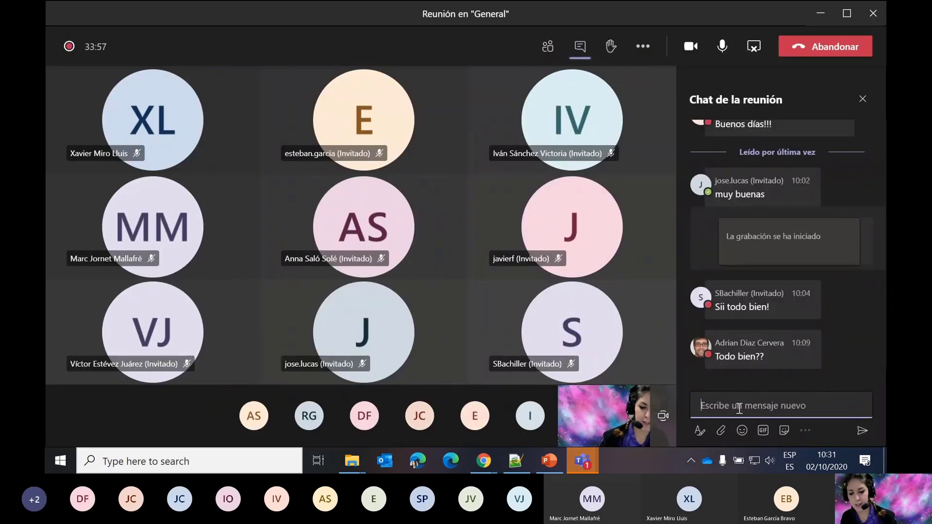
key(ctrl+v)
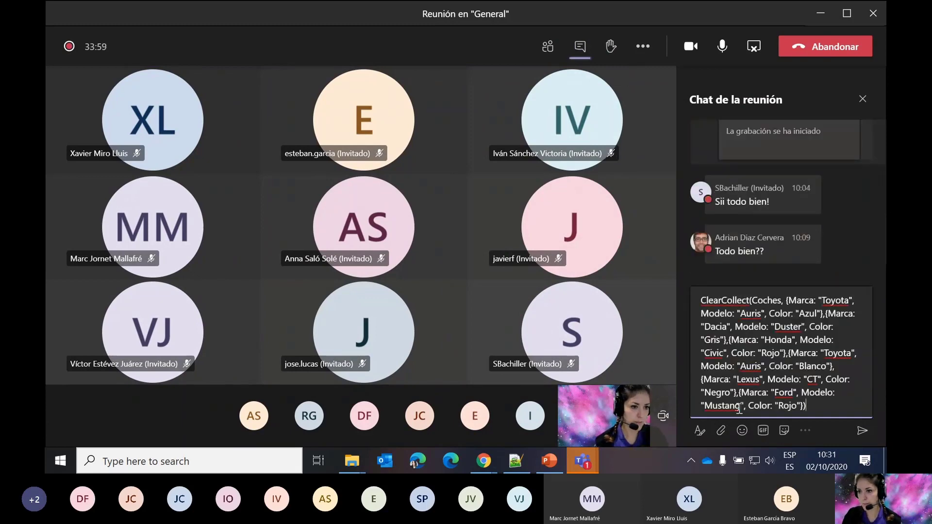
key(Return)
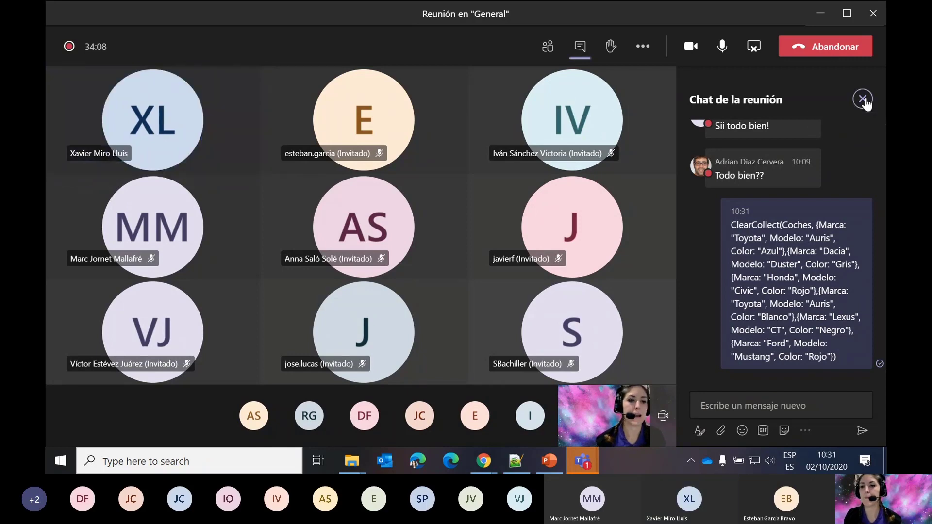
click(863, 99)
click(821, 13)
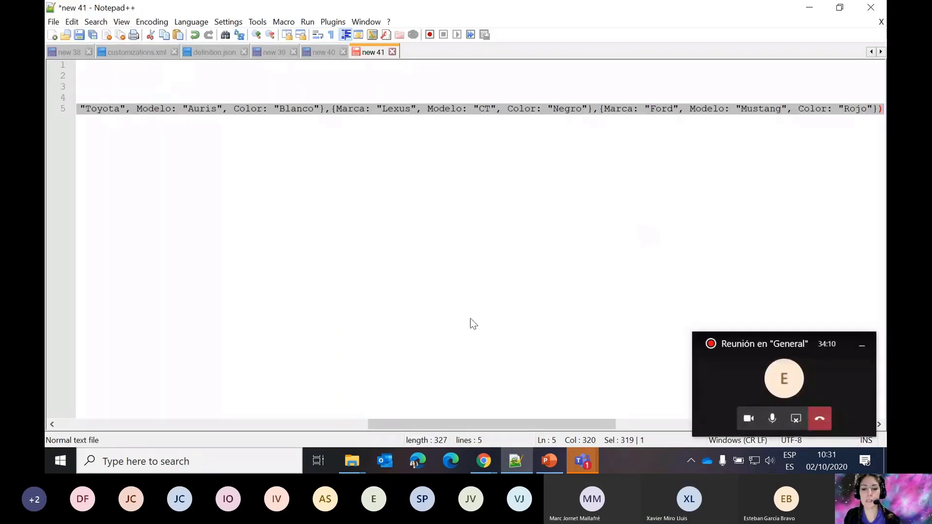
- Return to Power Apps and paste the copied ClearCollect formula for Coches into Screen2's OnVisible property
drag(382, 420, 64, 406)
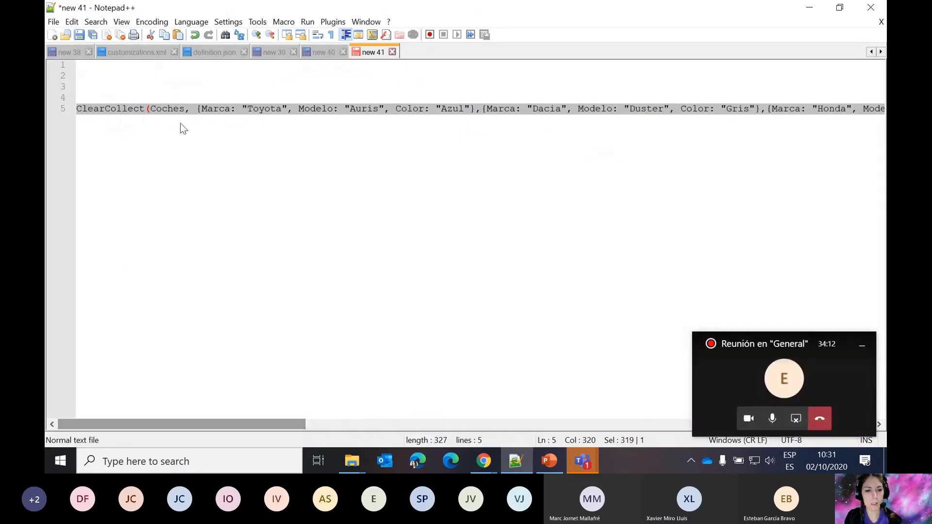
click(811, 6)
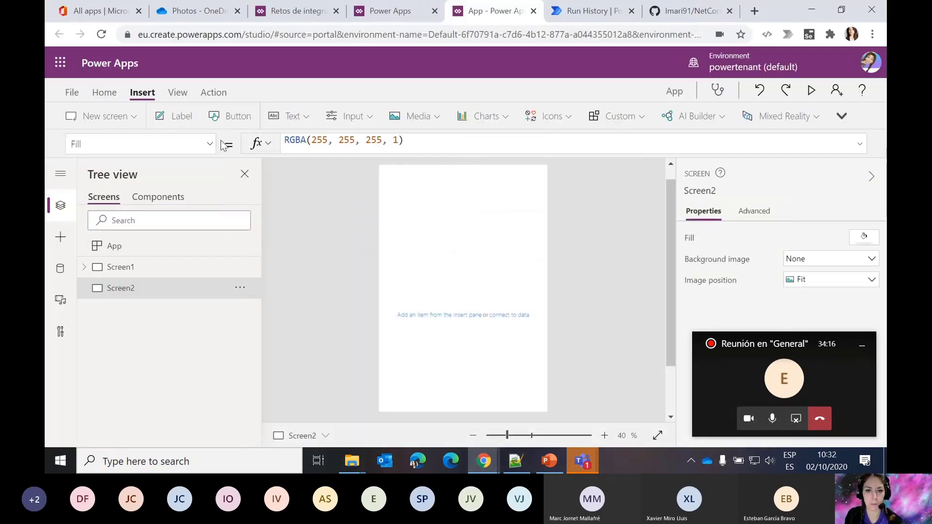
click(756, 211)
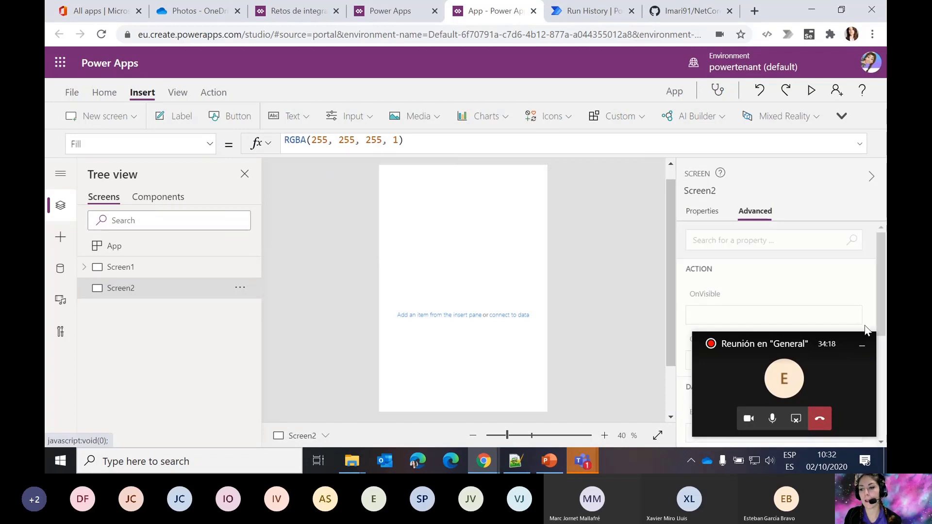
click(738, 307)
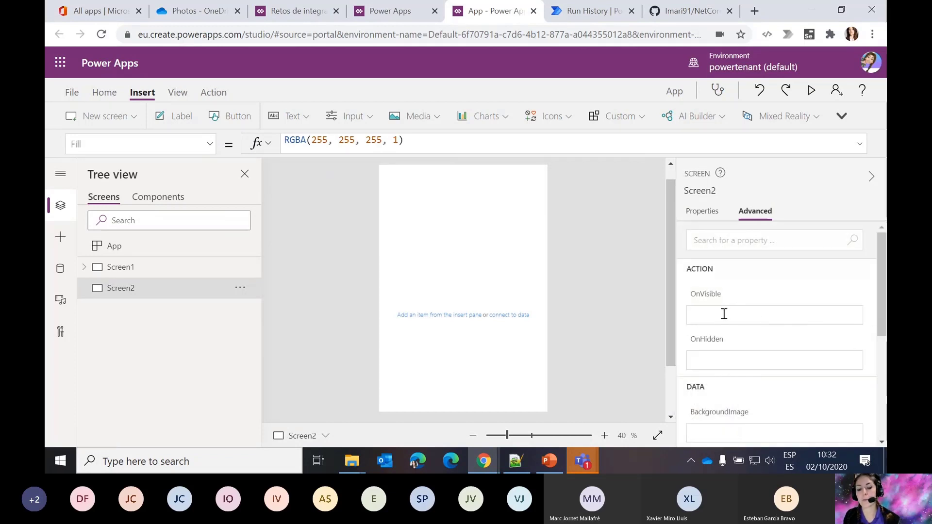
key(ctrl+v)
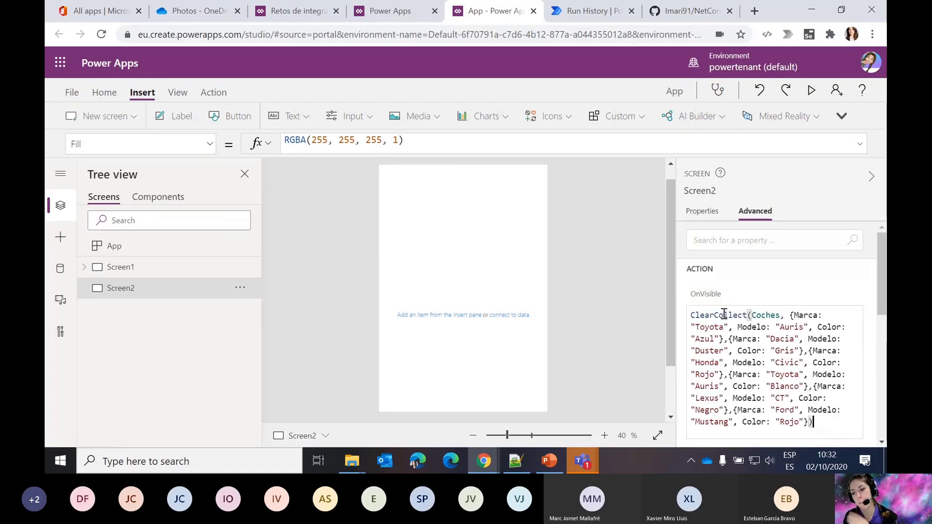
click(572, 230)
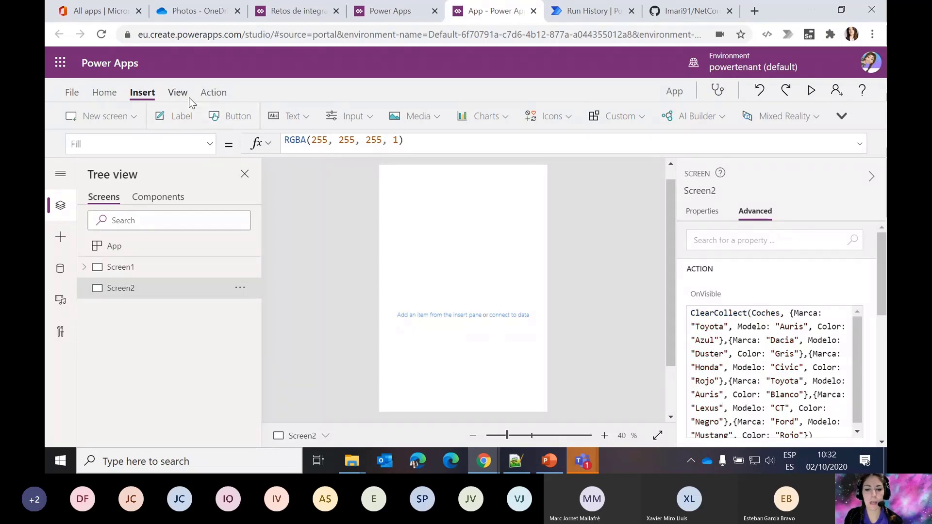
- Insert a data table on Screen2 and connect it to the Coches collection
click(841, 116)
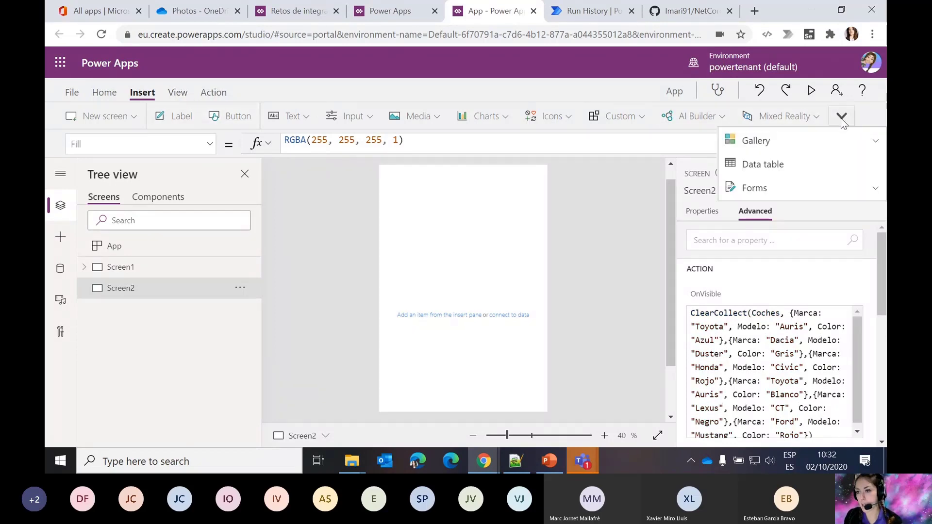
click(772, 168)
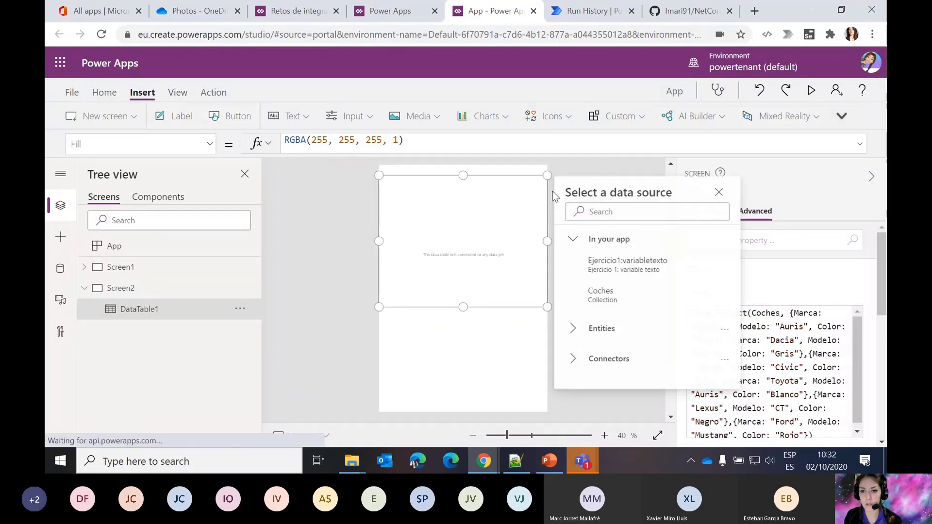
click(604, 301)
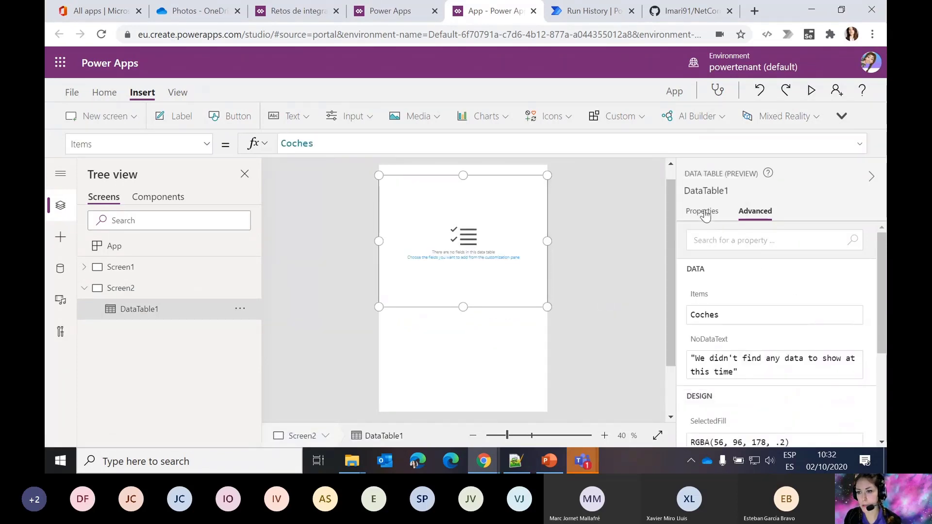
- Add the Color, Marca and Modelo fields to the data table and close its field editor
click(847, 264)
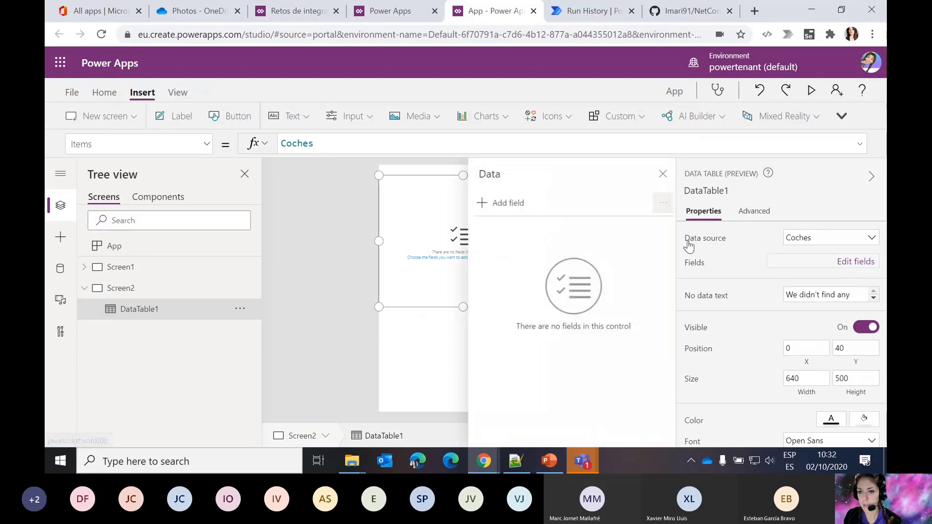
click(487, 211)
click(494, 284)
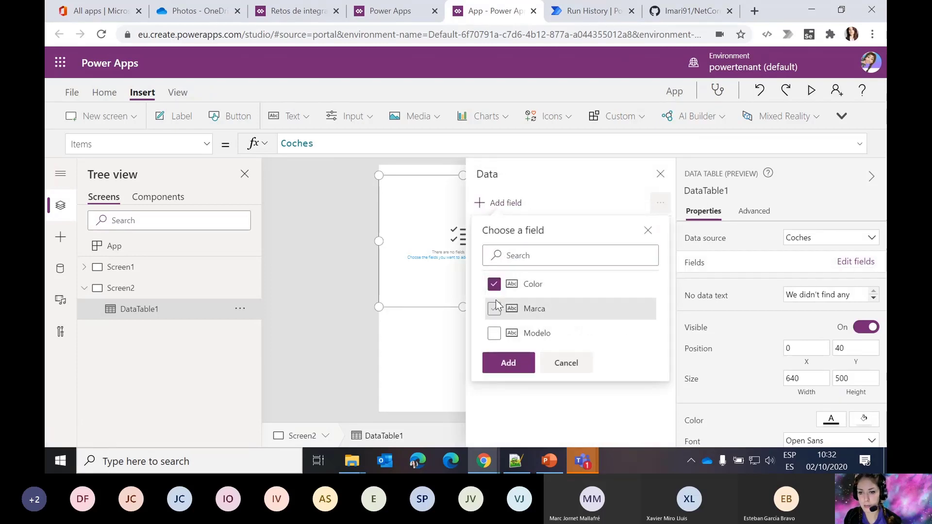
click(494, 310)
click(508, 362)
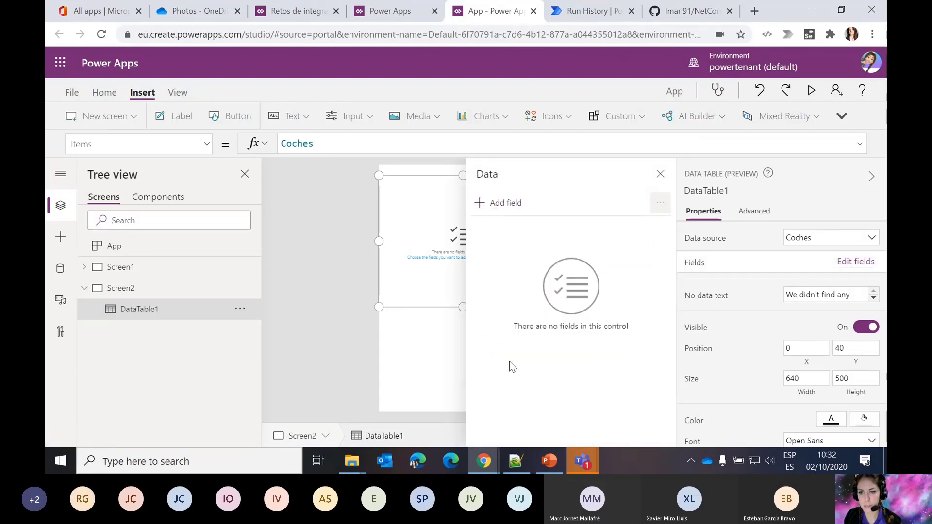
click(660, 174)
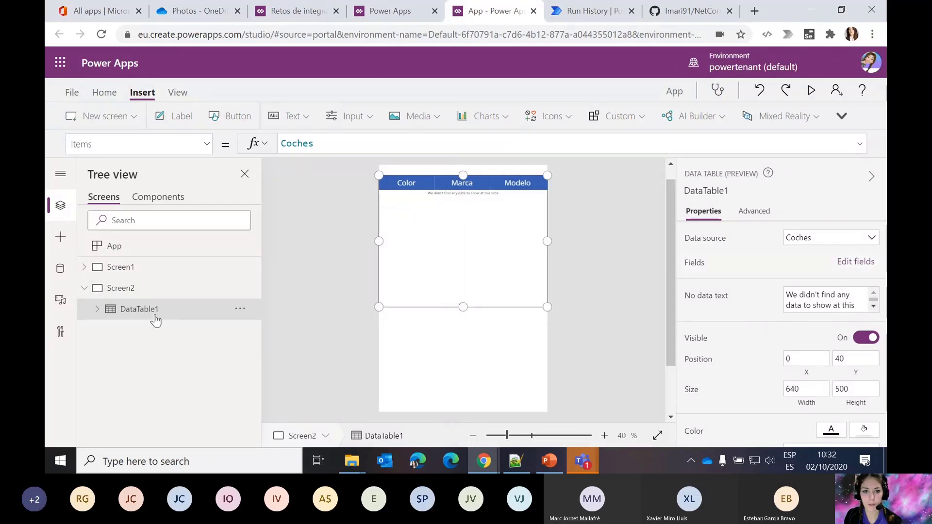
- Switch to Screen1 and back to Screen2 to run its OnVisible formula, and preview the data table before exiting the preview
click(124, 269)
click(127, 288)
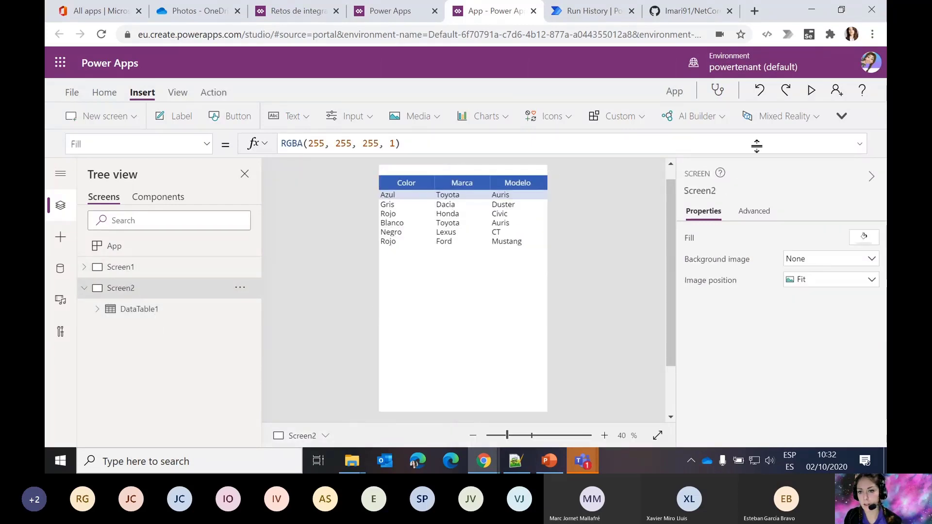
click(812, 91)
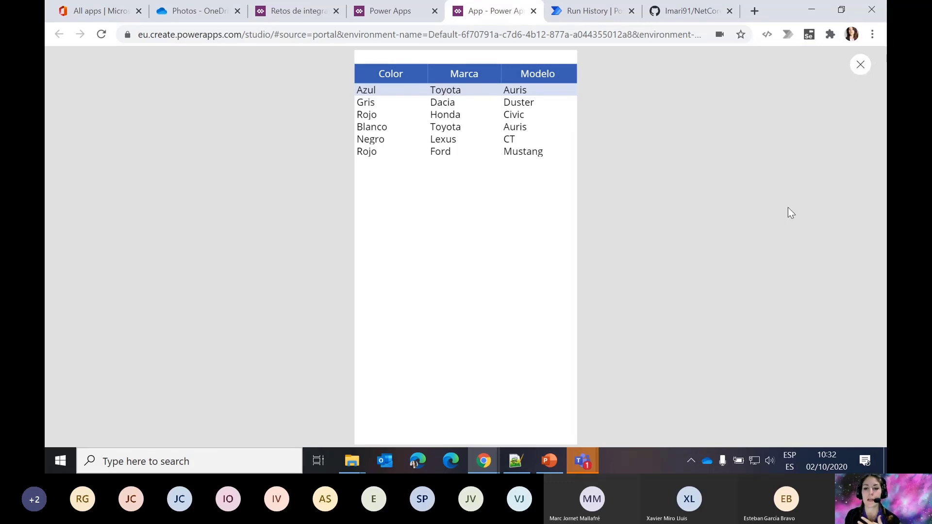
click(861, 65)
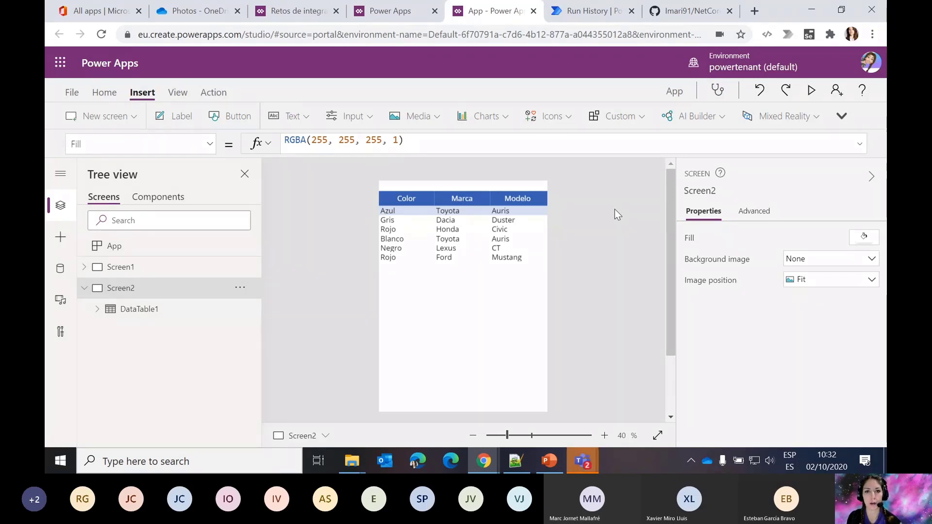
- Examine the Coches collection in the app's collections list, and return to the editor to review Screen2's OnVisible formula
click(72, 92)
scroll(100, 383, down, 3)
click(92, 328)
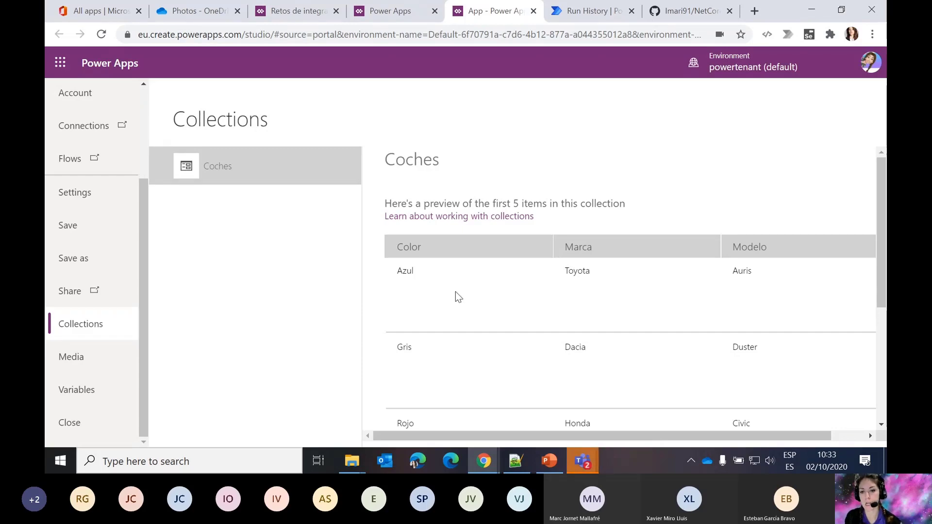
scroll(475, 297, right, 2)
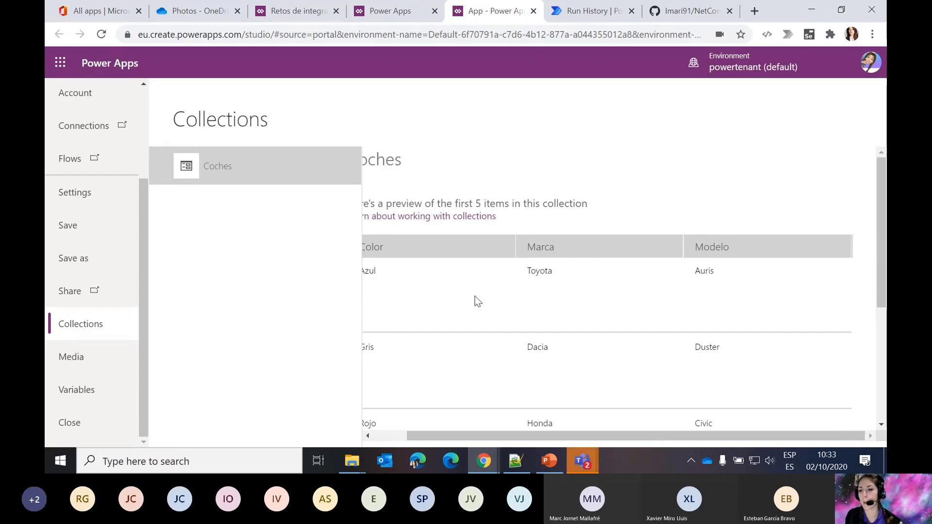
scroll(475, 297, left, 2)
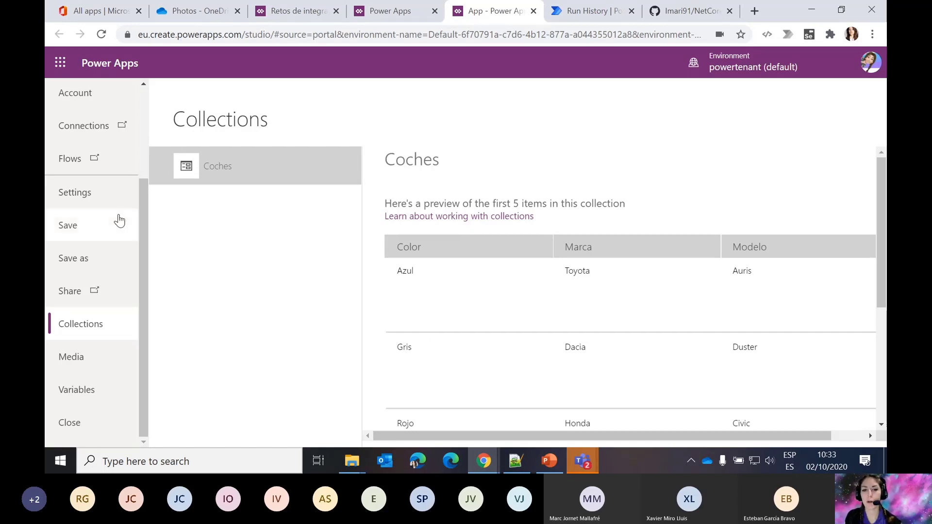
scroll(119, 221, up, 3)
click(77, 107)
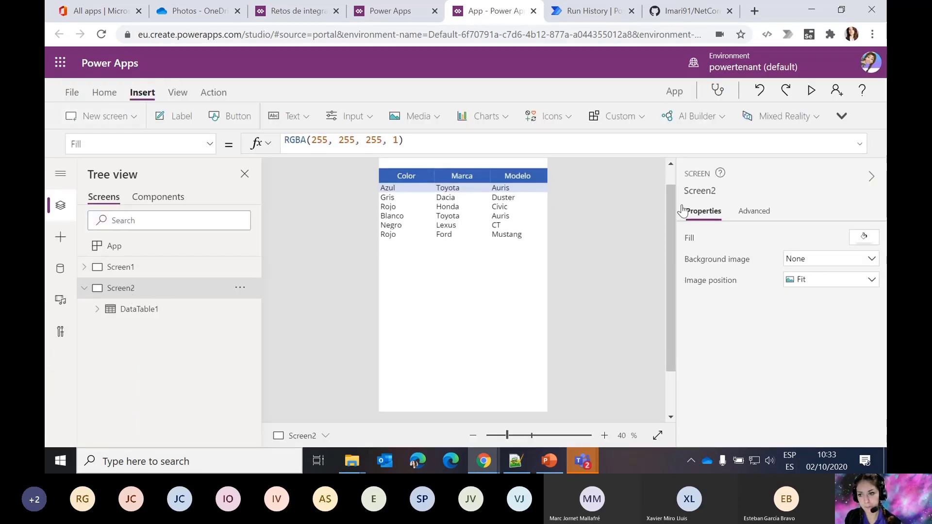
click(749, 212)
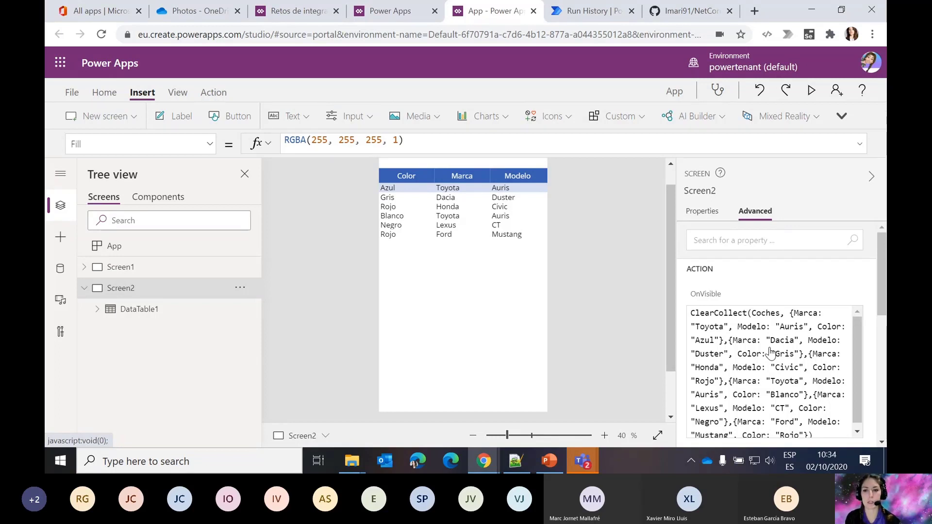
- Insert a button on Screen2 below the data table and set its text to "Llamar flujo"
click(241, 122)
drag(442, 179, 475, 290)
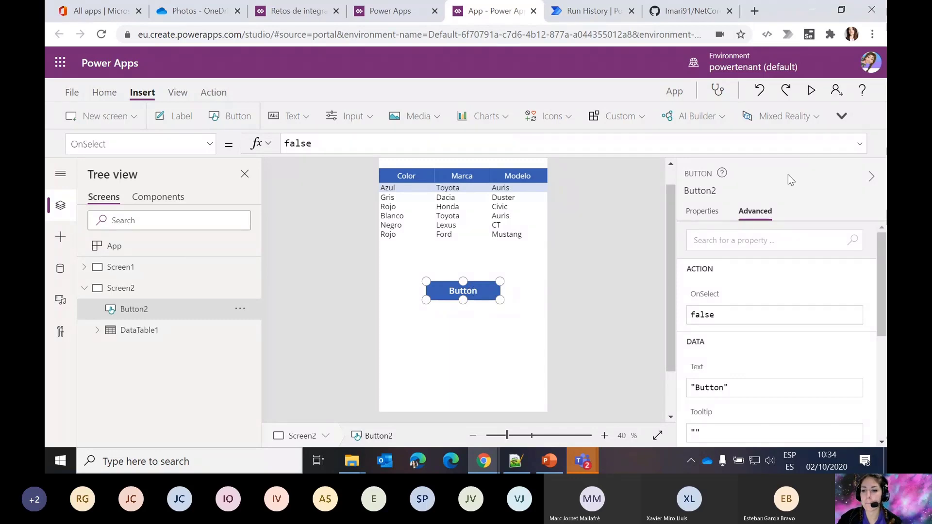
click(698, 212)
click(820, 237)
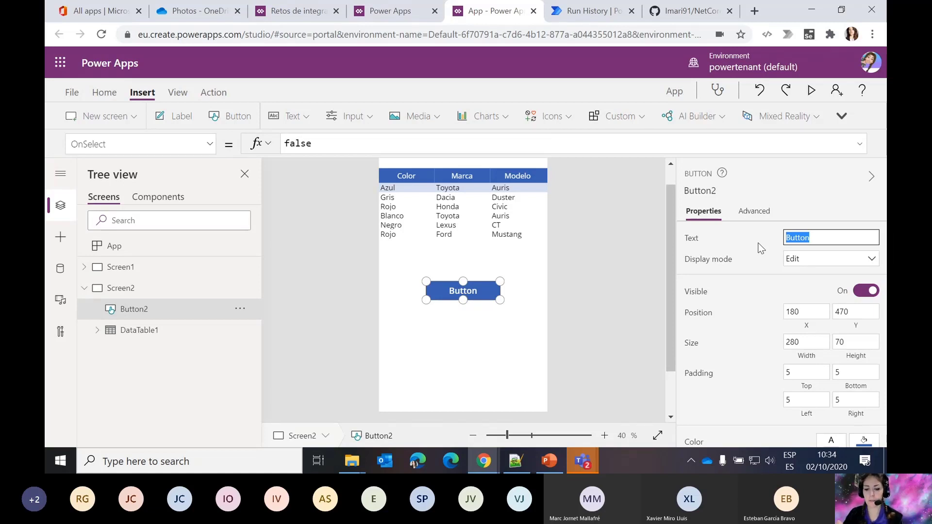
text(l)
key(BackSpace)
text(L)
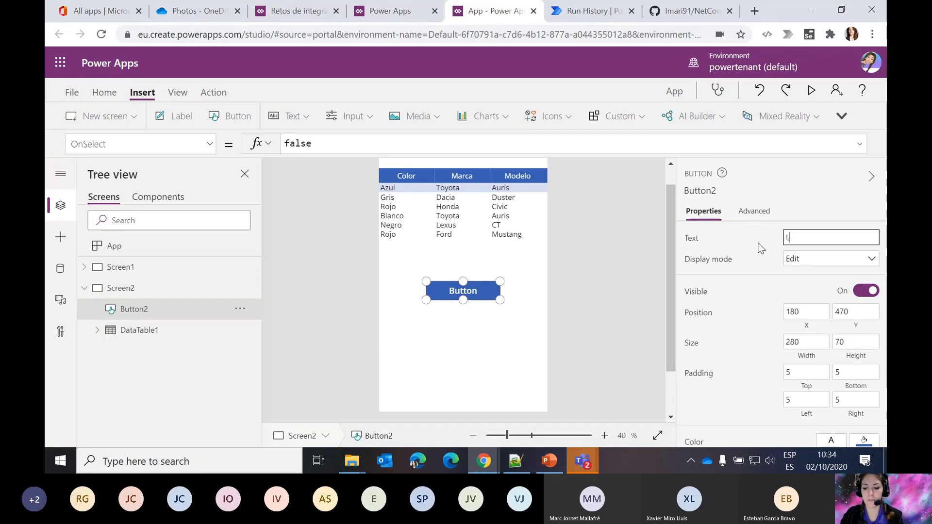
text(lamar)
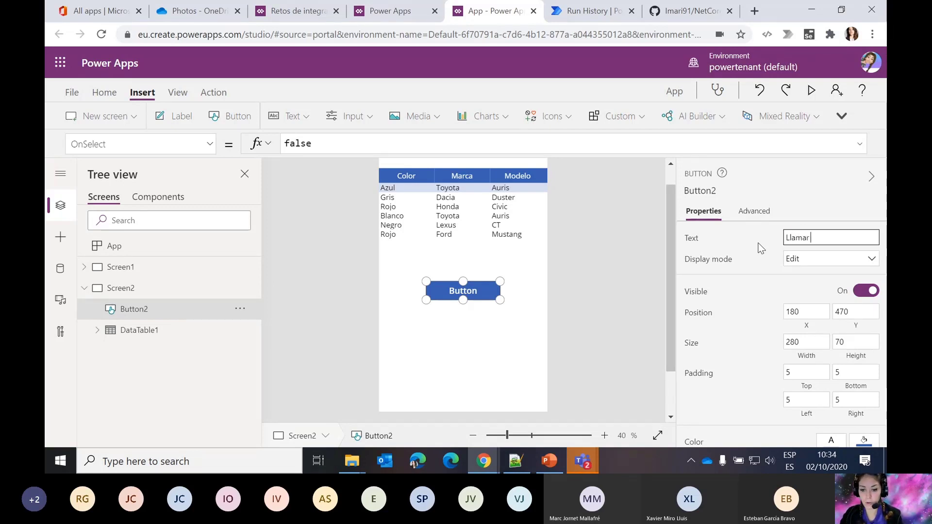
text( flijo)
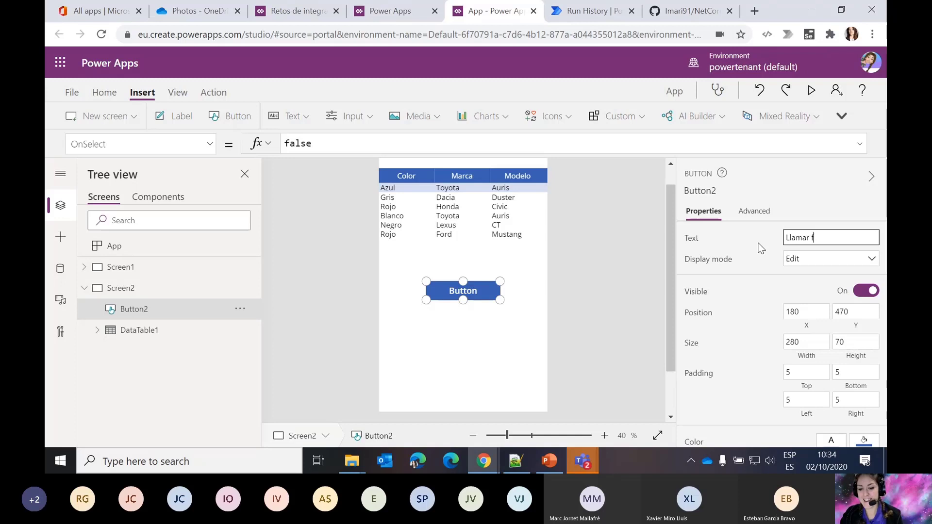
key(BackSpace)
key(BackSpace)
key(BackSpace)
text(ujo)
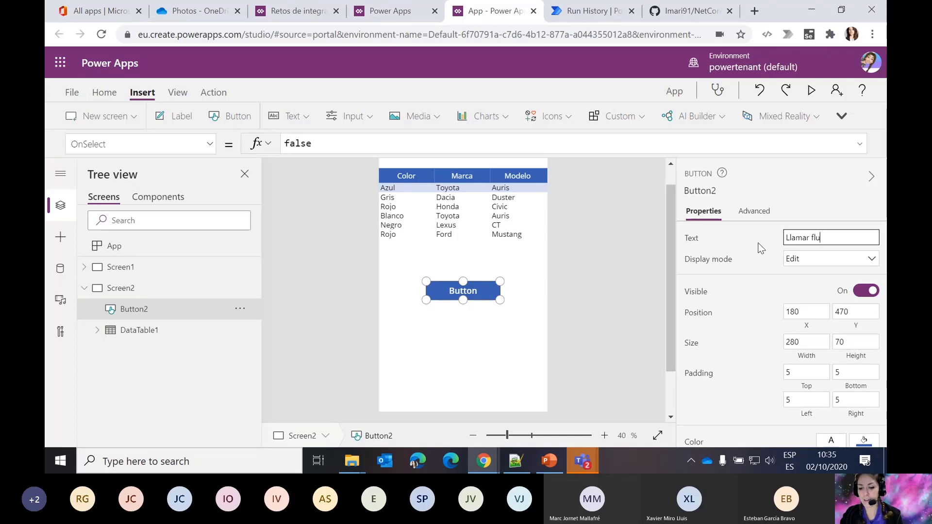
click(624, 252)
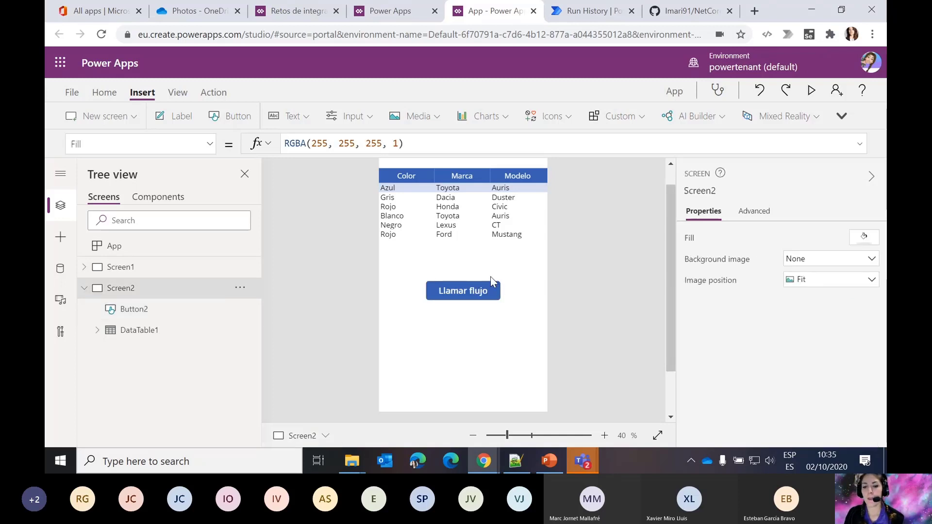
- Switch to Power Automate and start a new instant flow from blank with the PowerApps trigger
click(582, 10)
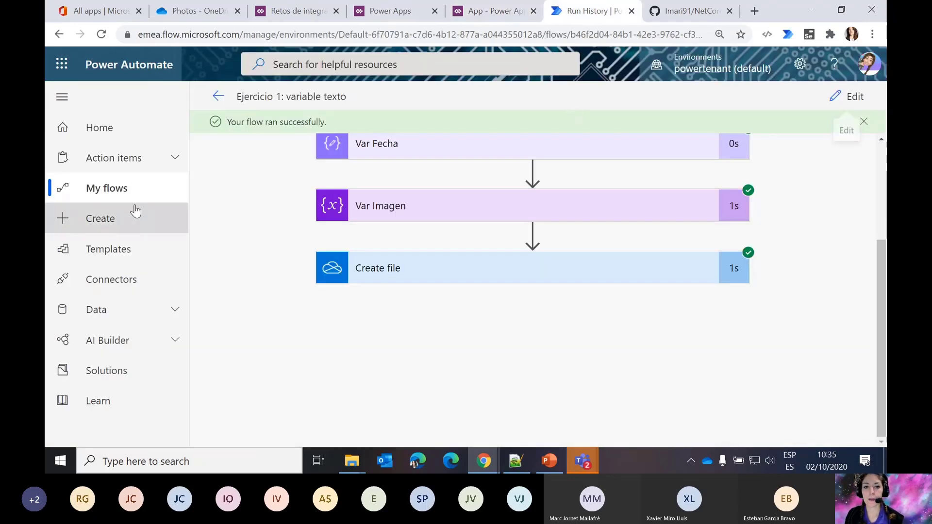
click(115, 197)
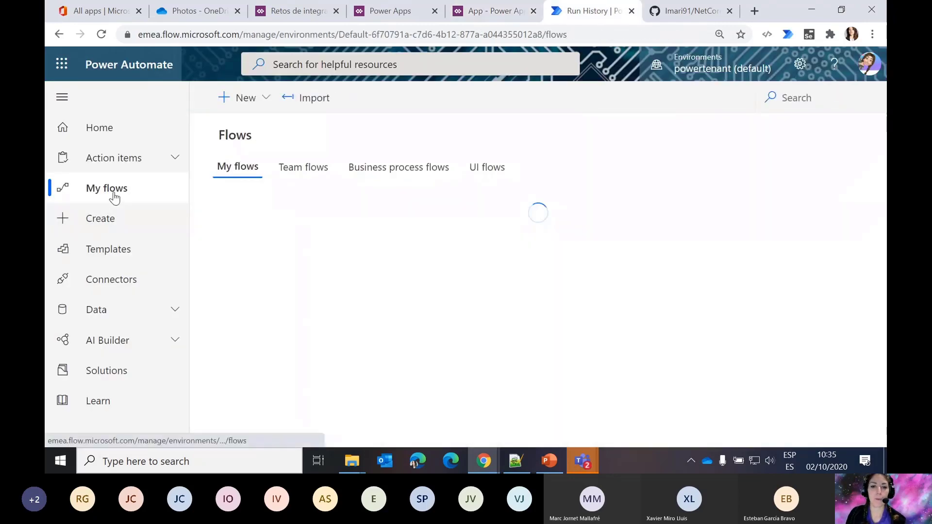
click(243, 97)
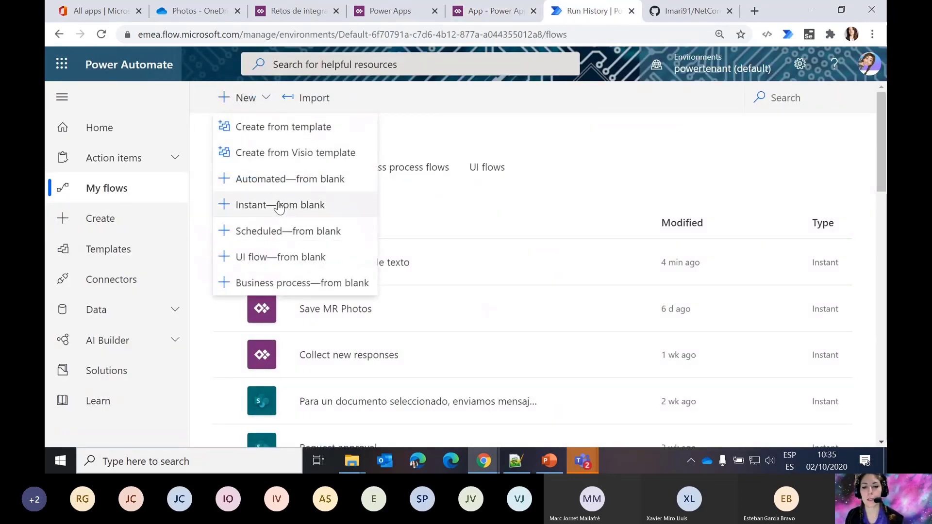
click(279, 205)
click(594, 239)
- Name the flow "Ejercicio 2: Array objetos" and create it
click(537, 133)
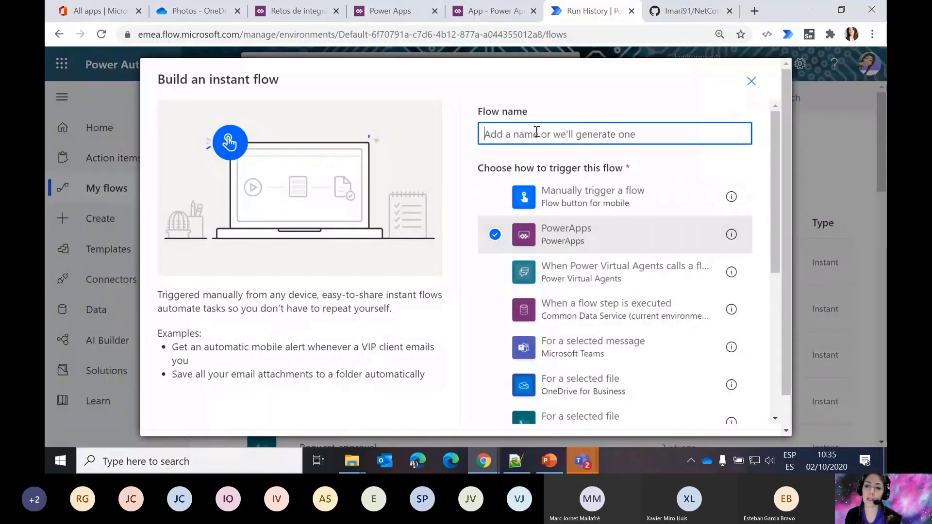
text(Ejec)
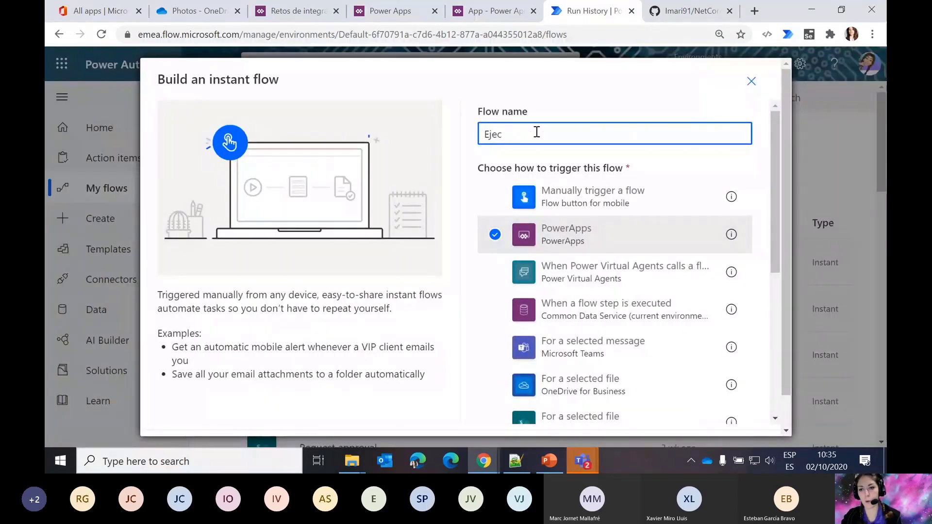
key(BackSpace)
text(rce)
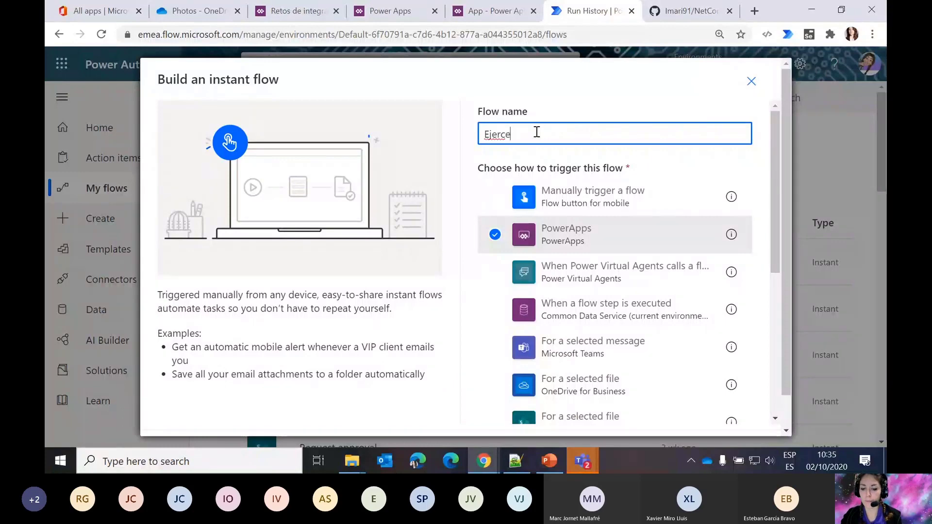
text(cio)
key(BackSpace)
key(BackSpace)
key(BackSpace)
key(BackSpace)
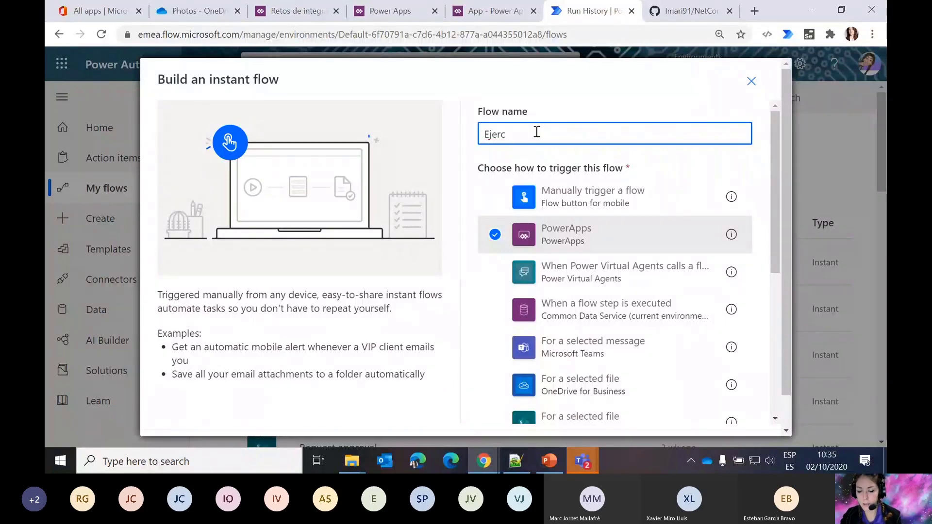
text(icio 2:)
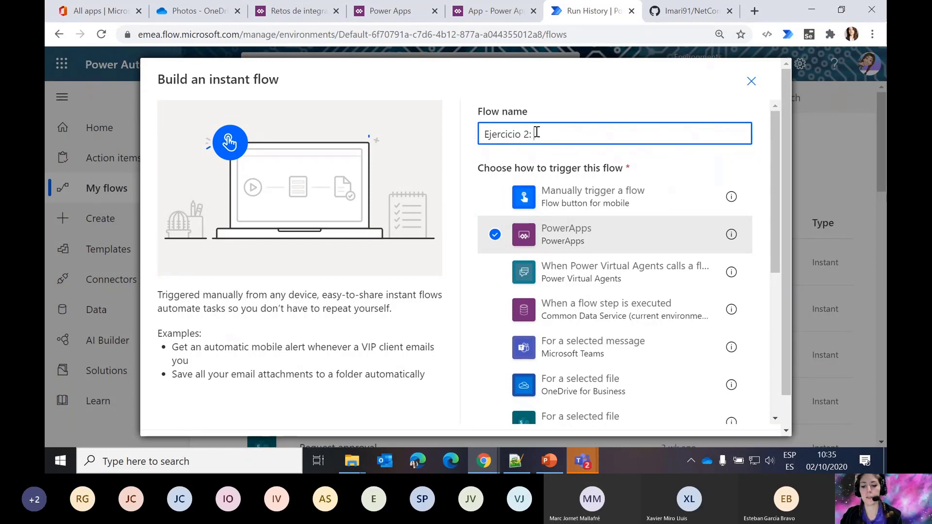
text( Array obje)
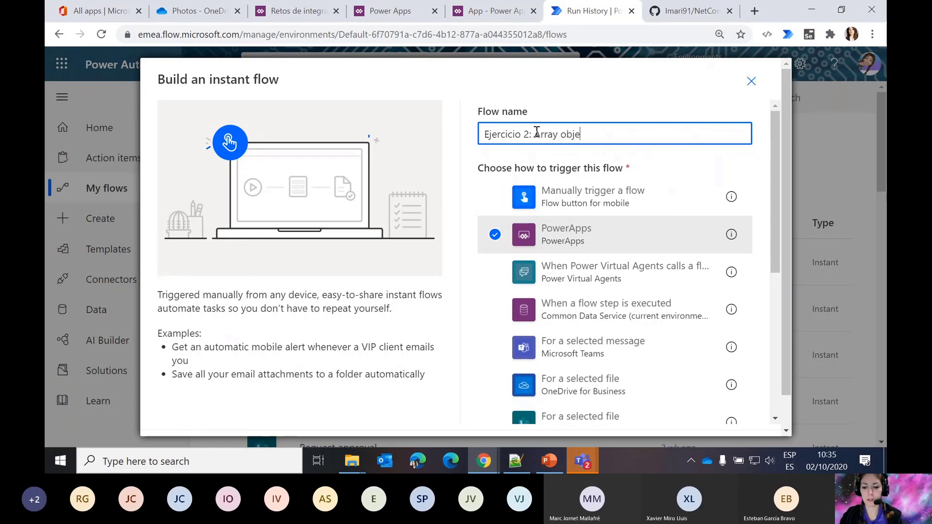
text(tos)
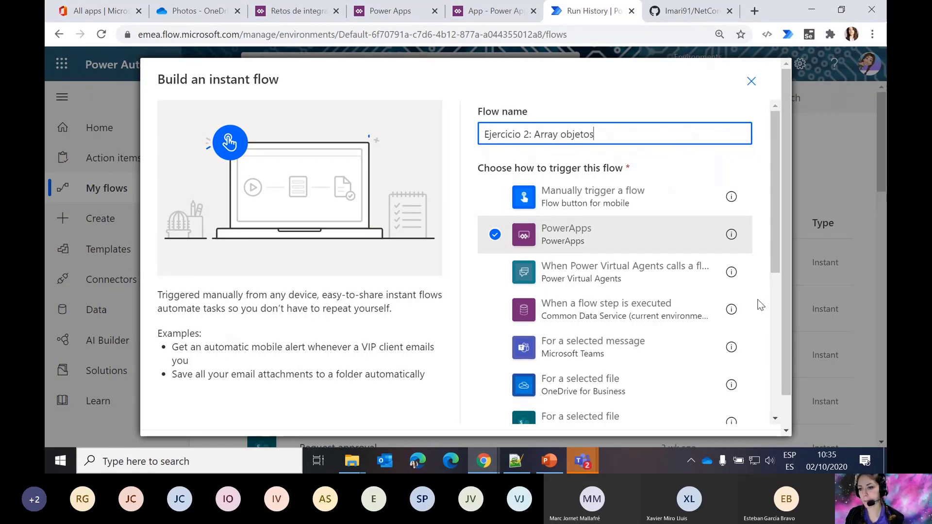
drag(788, 300, 787, 363)
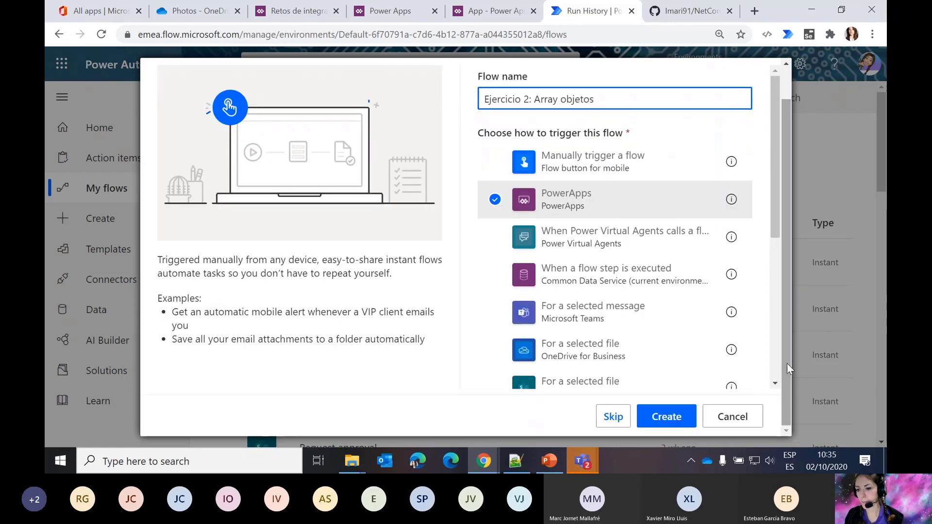
click(675, 416)
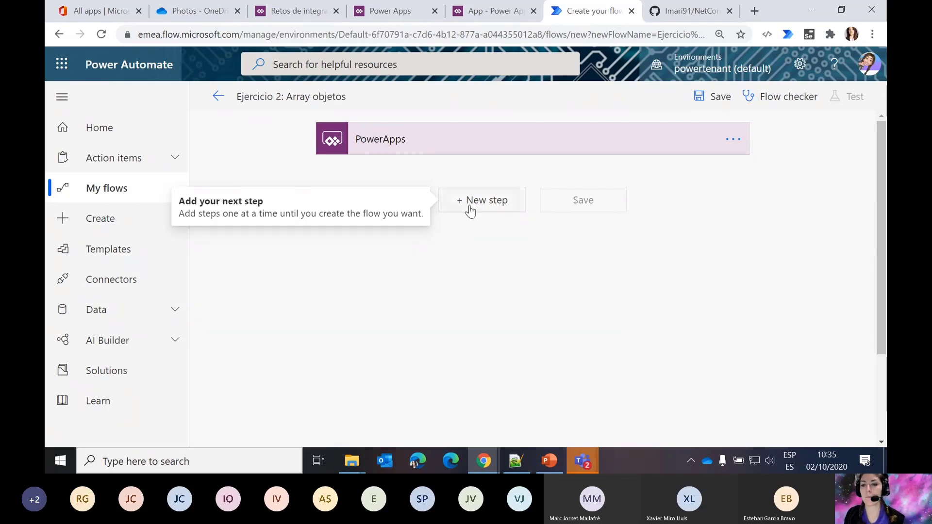
- Add an Initialize variable action after the PowerApps trigger
click(489, 207)
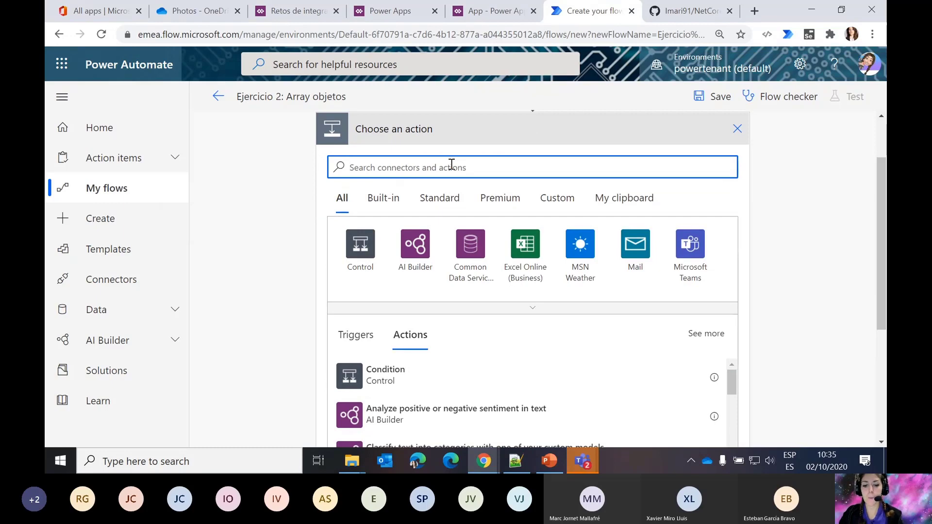
text(va)
key(BackSpace)
key(BackSpace)
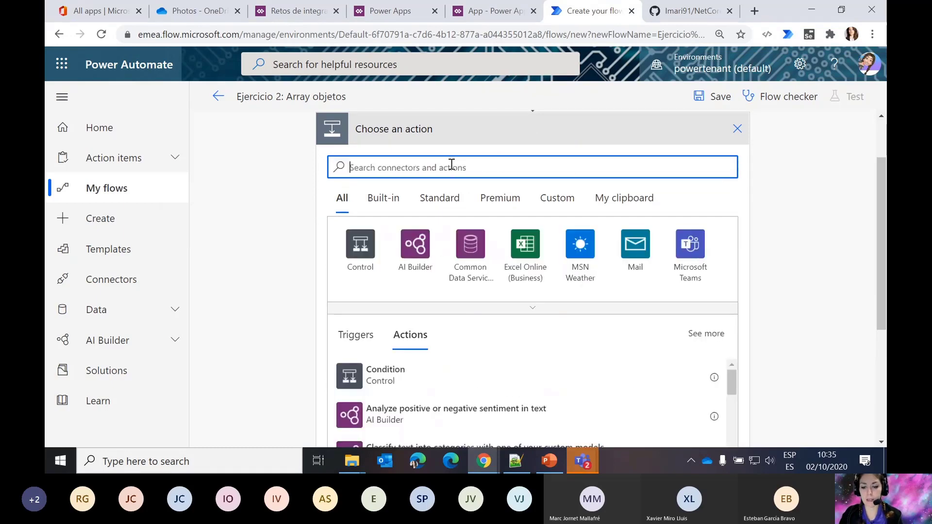
text(initi)
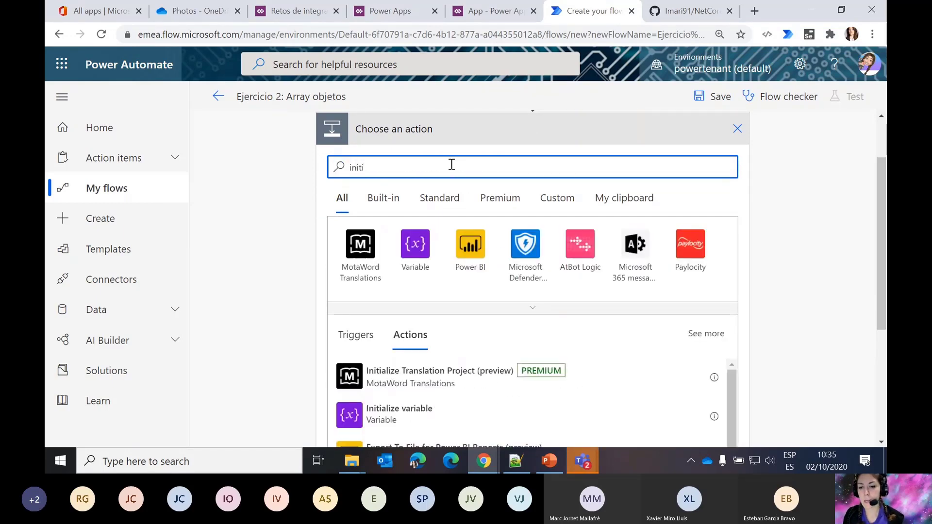
click(405, 426)
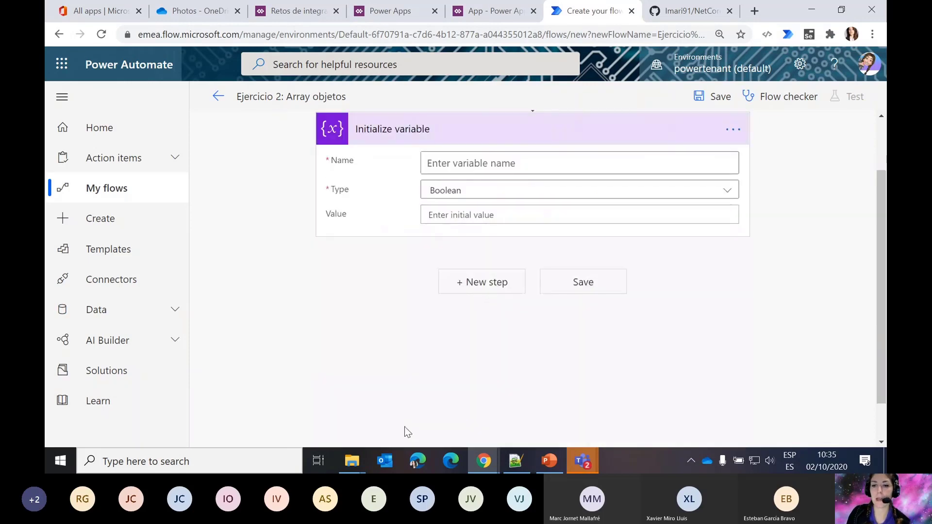
- Name the variable "Array" with type String and save the flow
scroll(813, 223, up, 2)
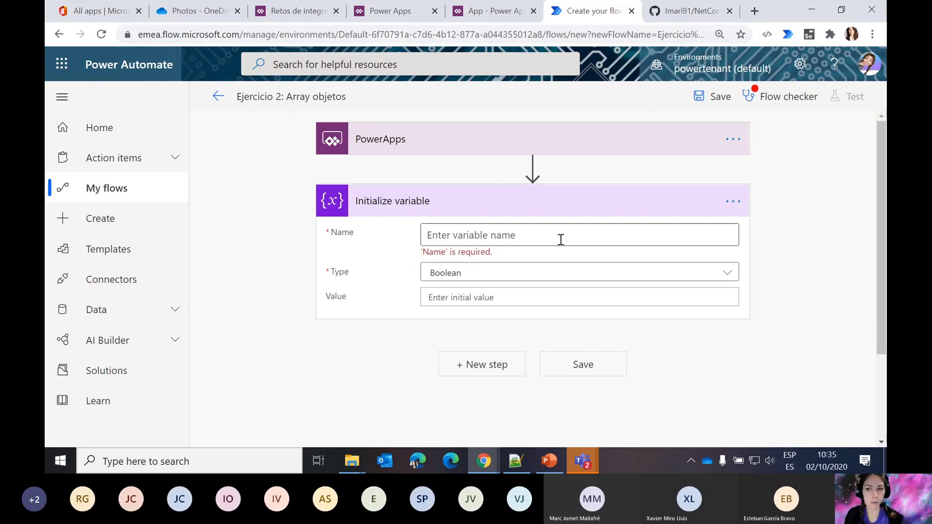
click(495, 233)
text(Array)
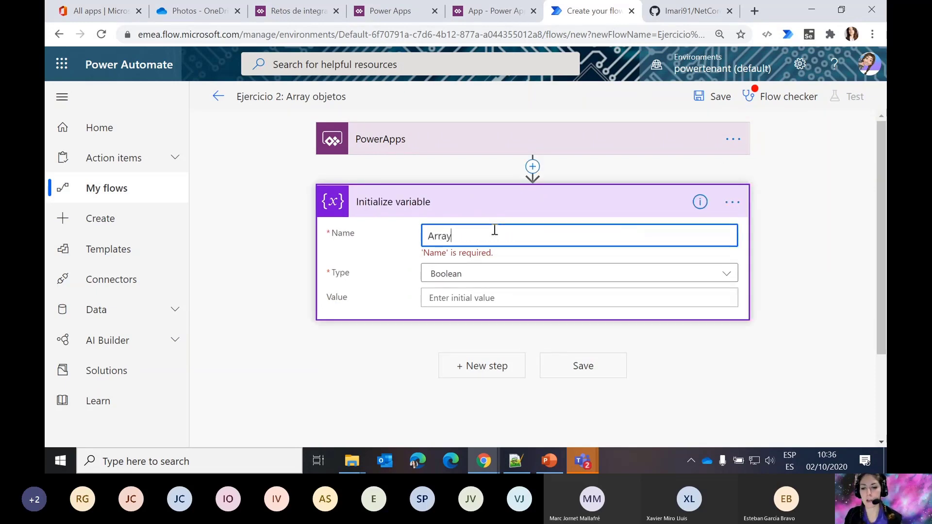
click(471, 279)
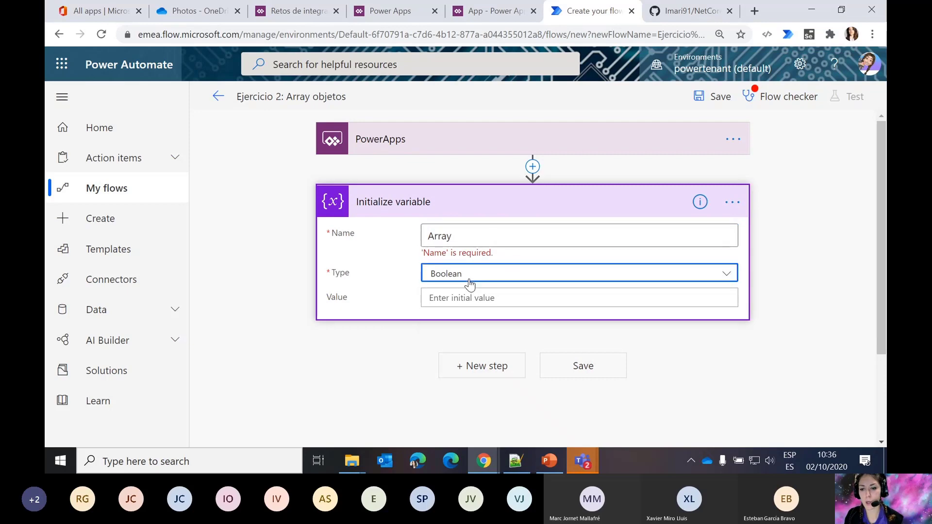
click(462, 363)
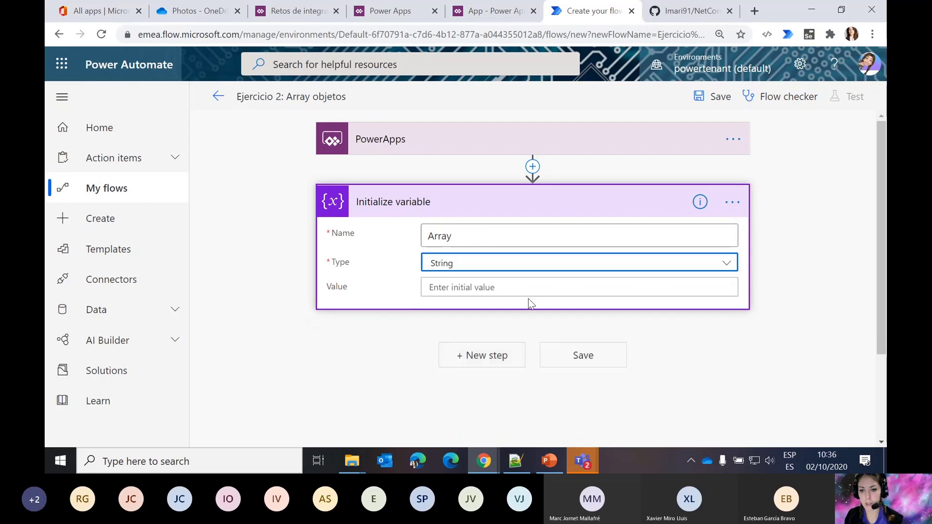
click(720, 97)
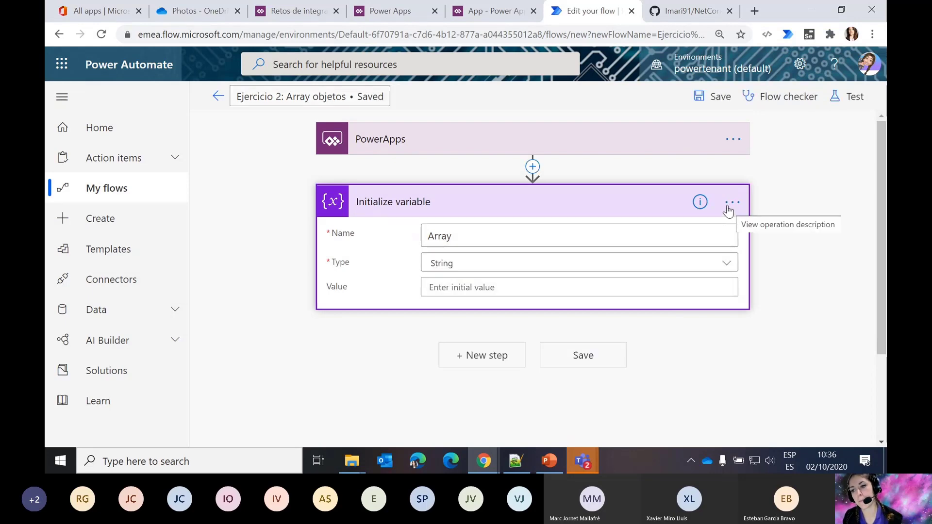
- Rename the Initialize variable action to "Var array"
click(731, 203)
click(641, 228)
text(V)
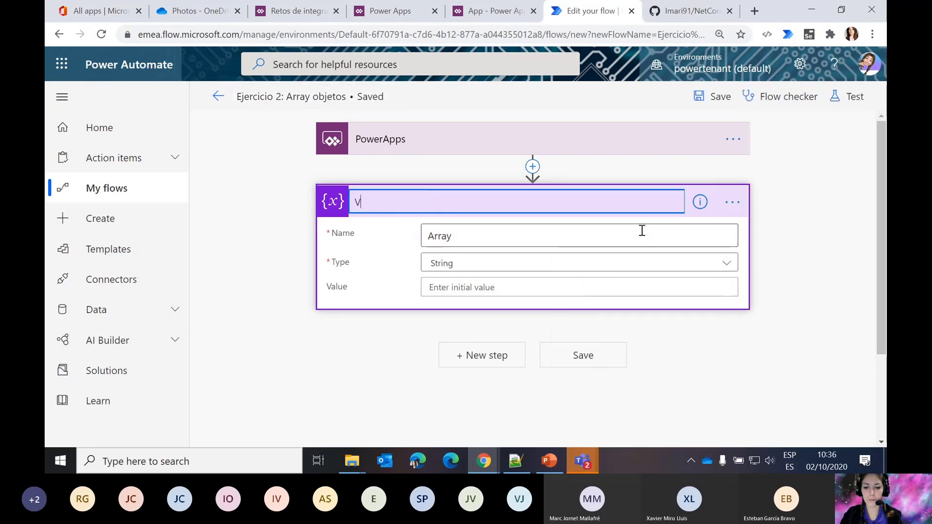
text(ar array)
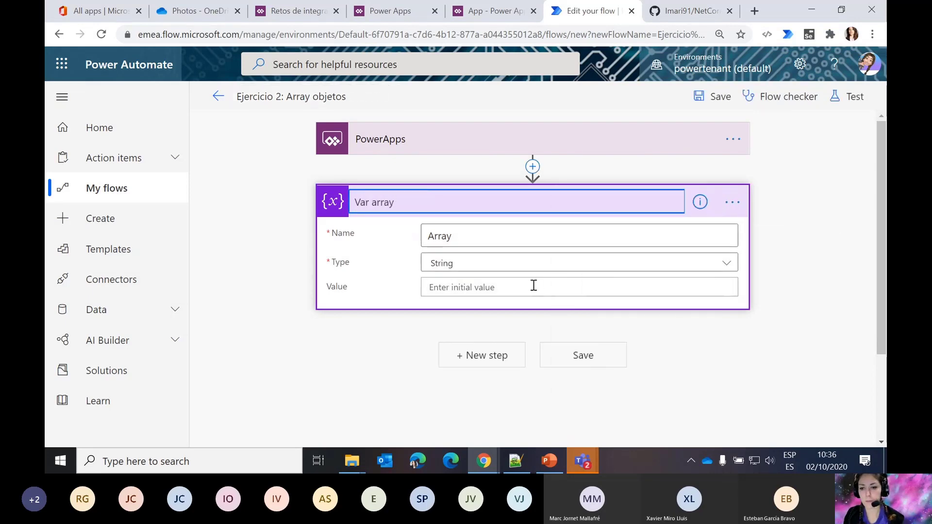
- Set the variable's value to the Ask in PowerApps dynamic content and save the flow
click(533, 286)
click(691, 417)
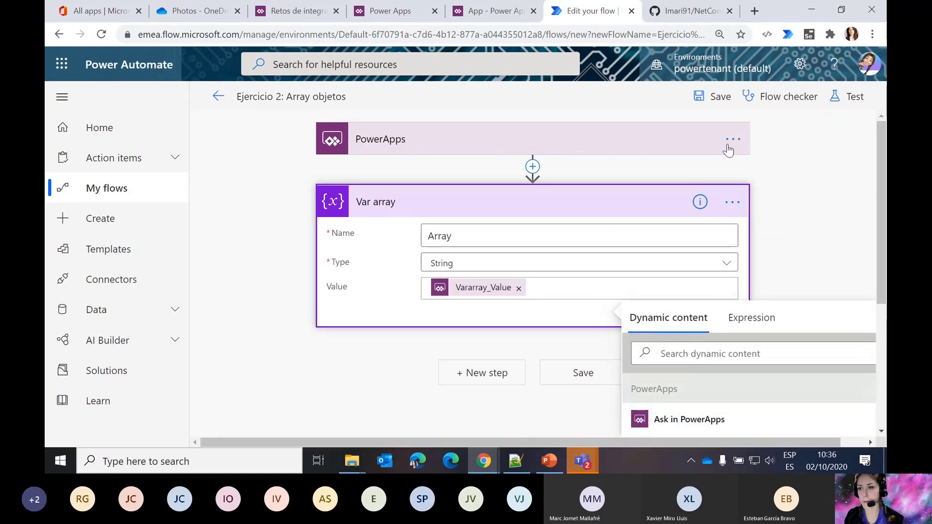
click(718, 99)
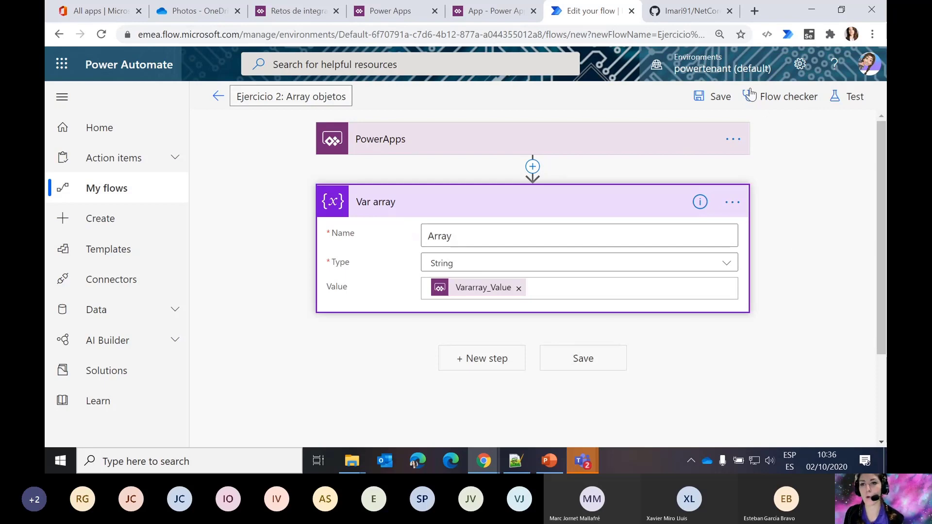
- Switch to the Power Apps app and link the flow "Ejercicio 2: Array objetos" to the Llamar flujo button on Screen2
click(485, 15)
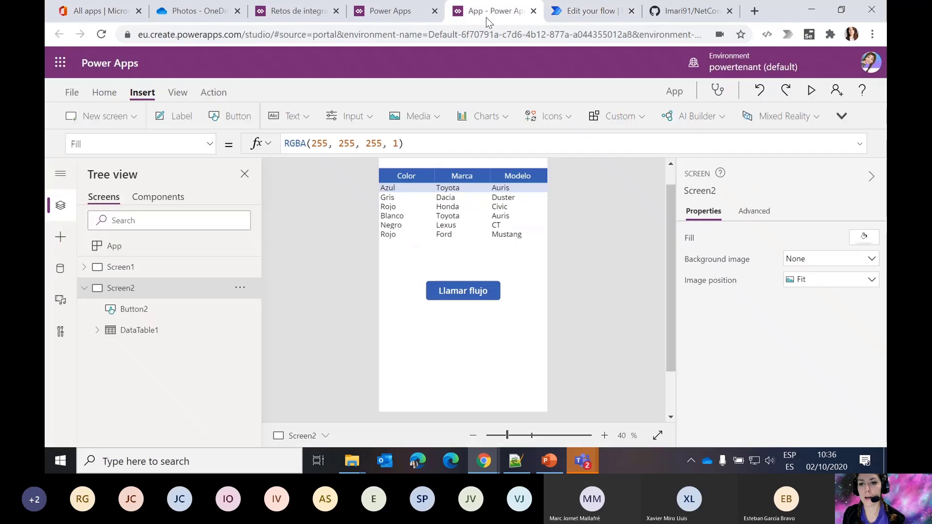
click(476, 298)
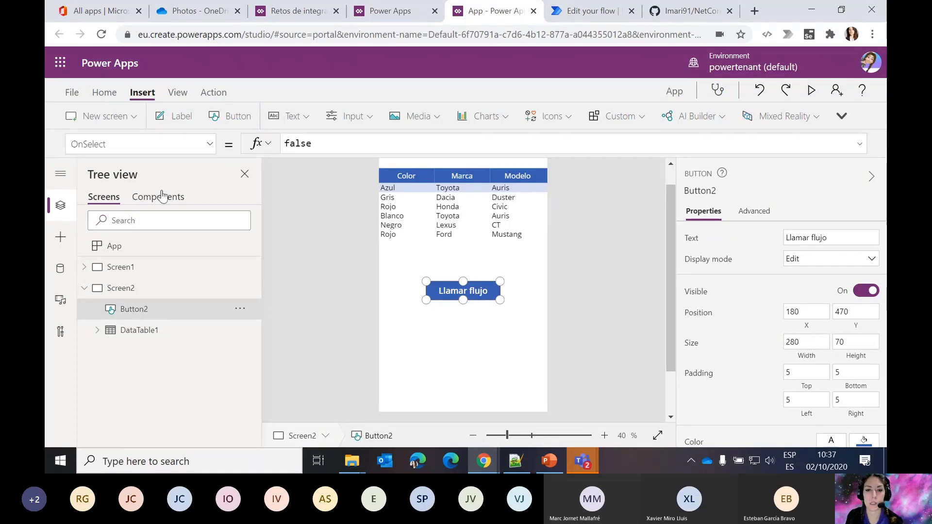
click(215, 93)
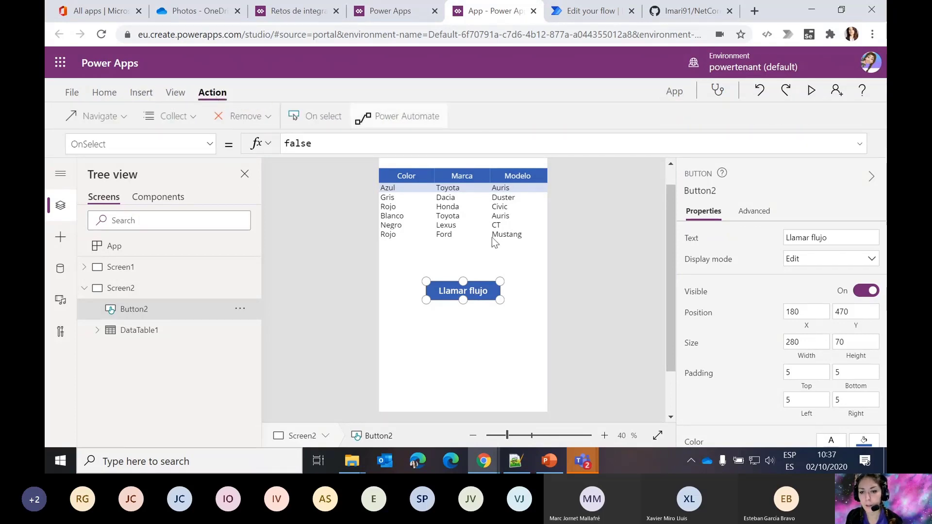
click(423, 118)
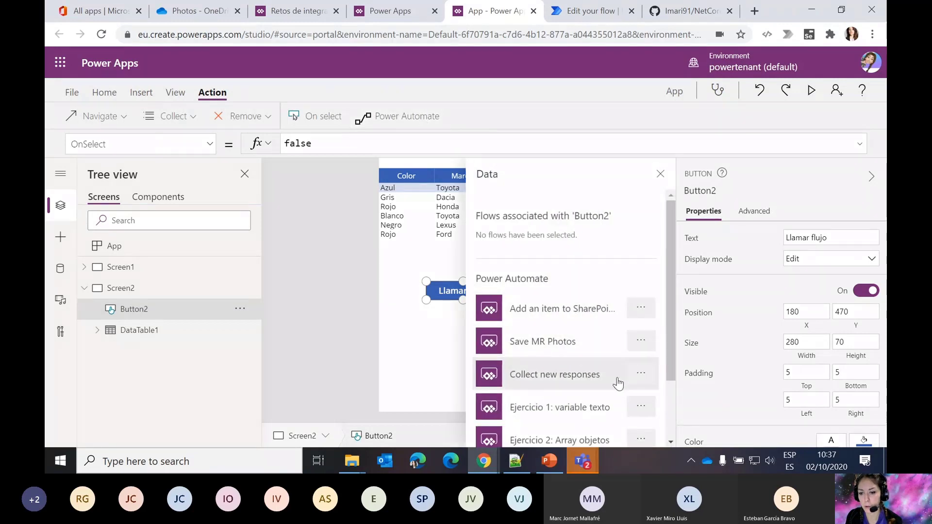
scroll(618, 384, down, 2)
click(570, 362)
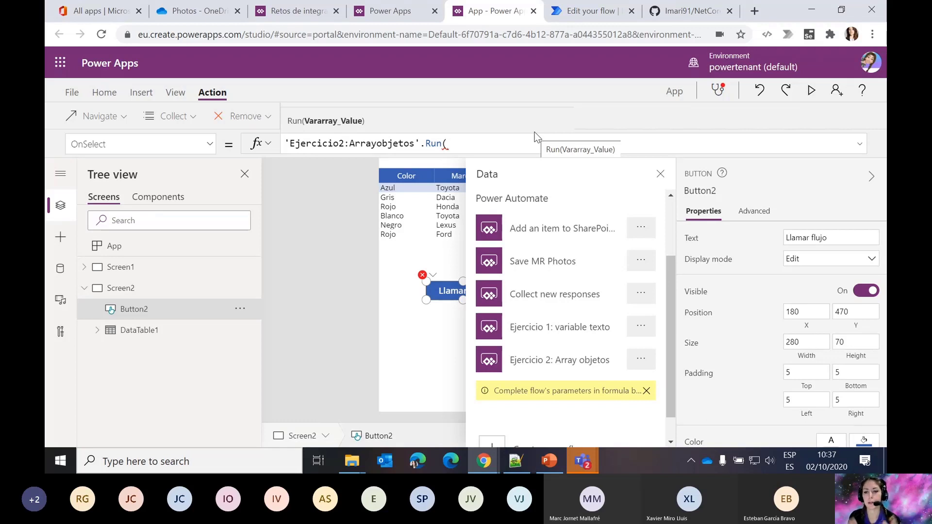
- Complete the button's OnSelect formula by passing JSON(Coches,JSONFormat.Compact) as the parameter of the flow's Run call
text(JSON)
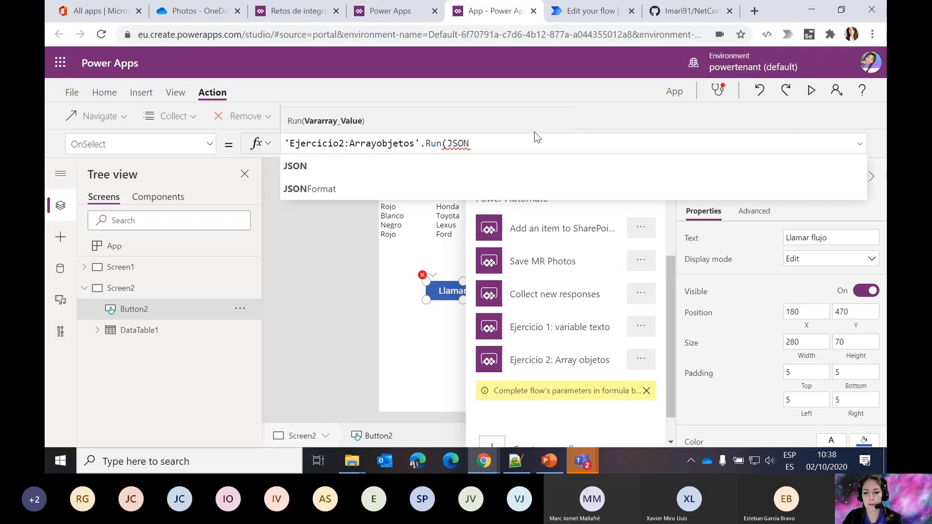
text(()
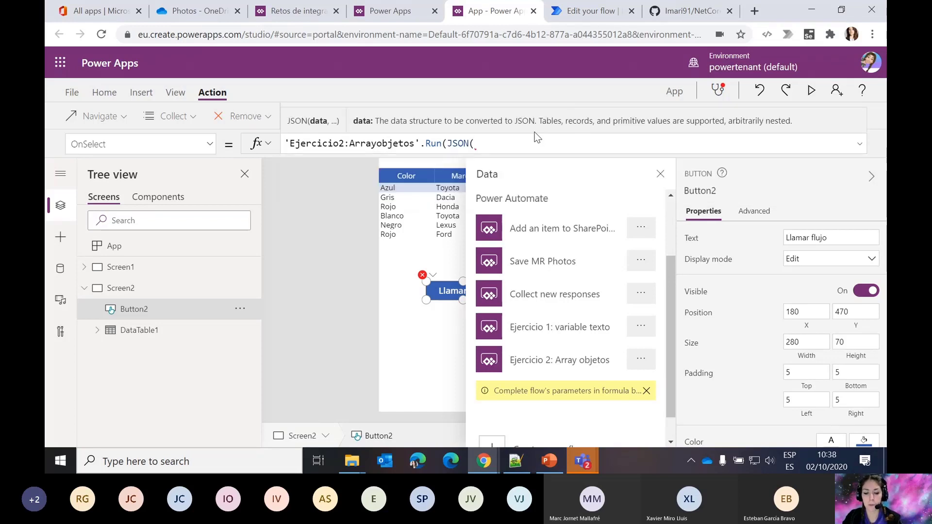
text(Coch)
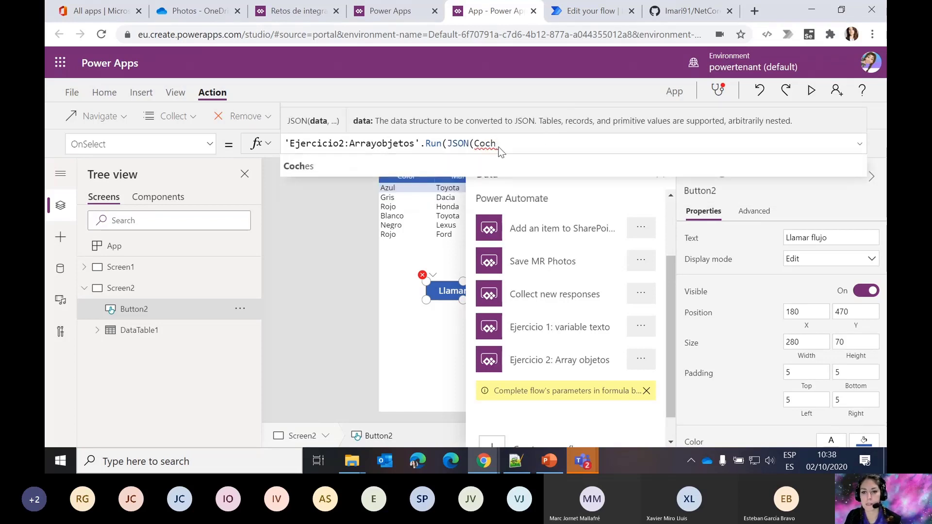
text(es,)
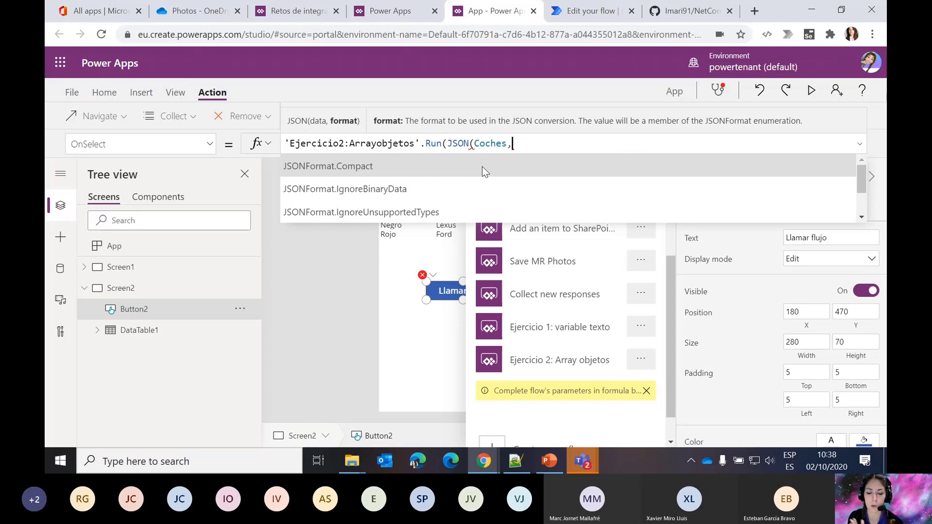
click(445, 164)
text()))
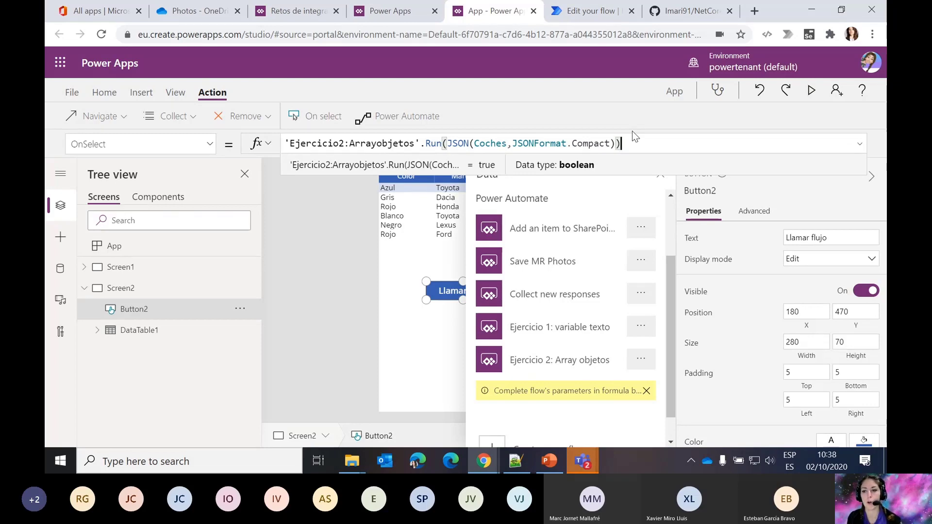
- Call the flow with the Llamar flujo button in the app preview and bring up the flow's 28-day run history in Power Automate
click(814, 90)
click(453, 230)
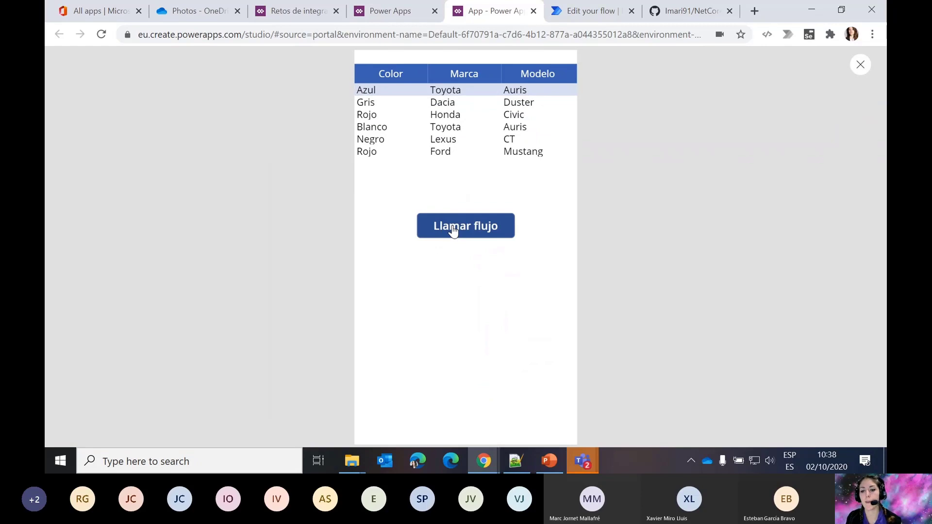
click(600, 10)
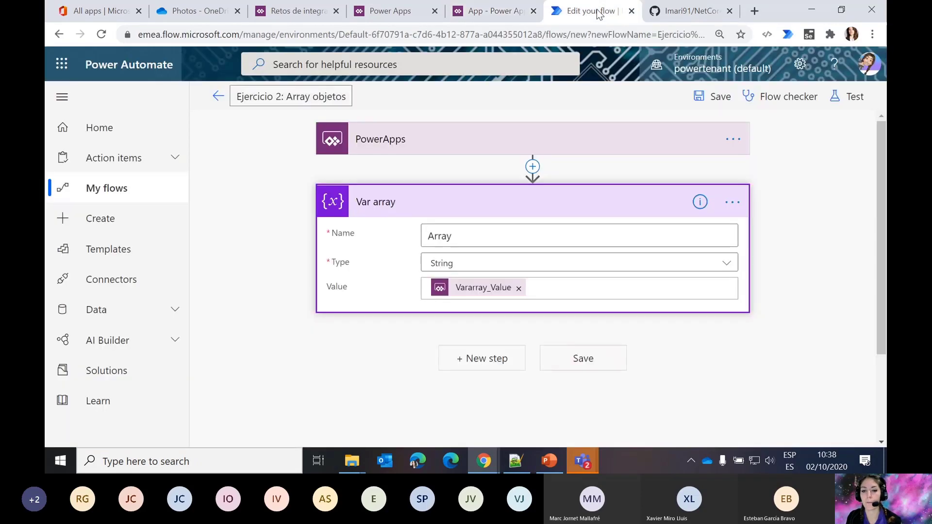
click(219, 99)
scroll(462, 312, down, 2)
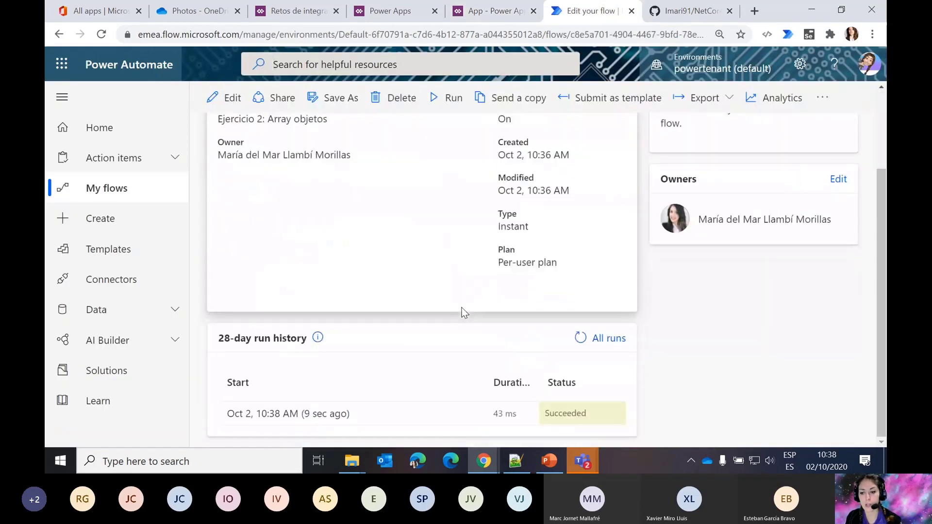
- Open the latest run of the flow and copy the Var array action's JSON value
click(307, 416)
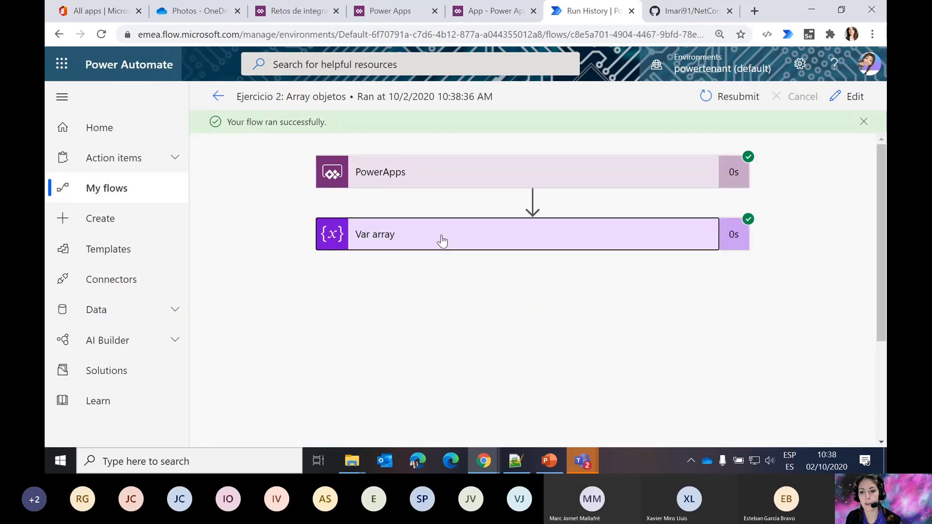
click(442, 240)
scroll(580, 301, down, 3)
triple_click(536, 280)
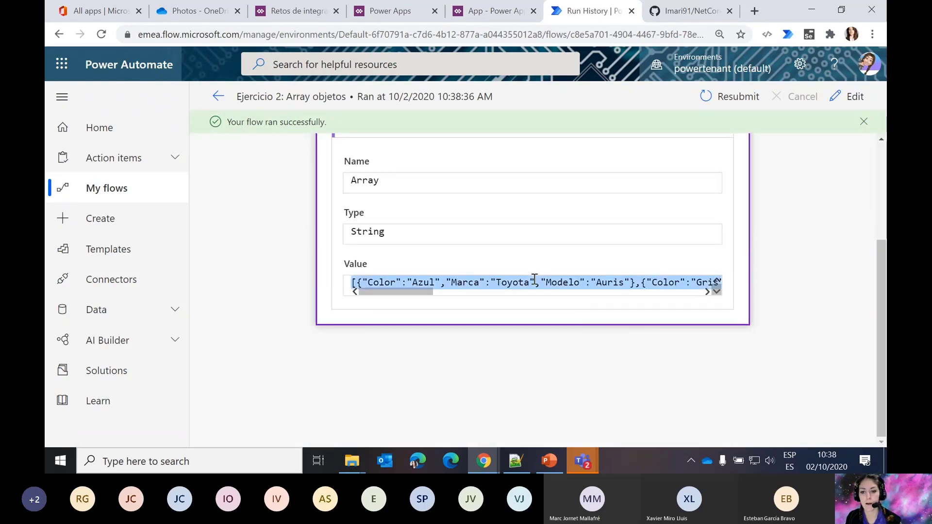
scroll(669, 226, up, 3)
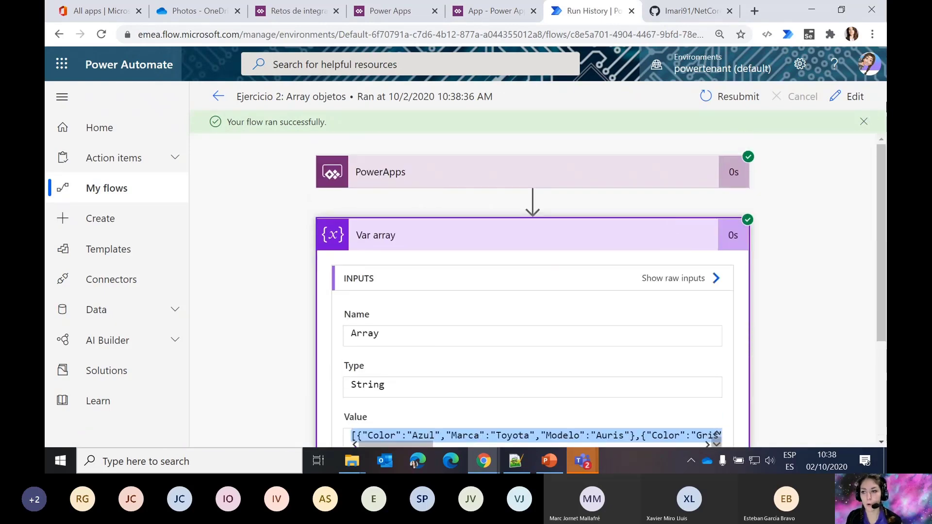
- Edit the flow and add a Parse JSON data operation after the Var array action
click(853, 97)
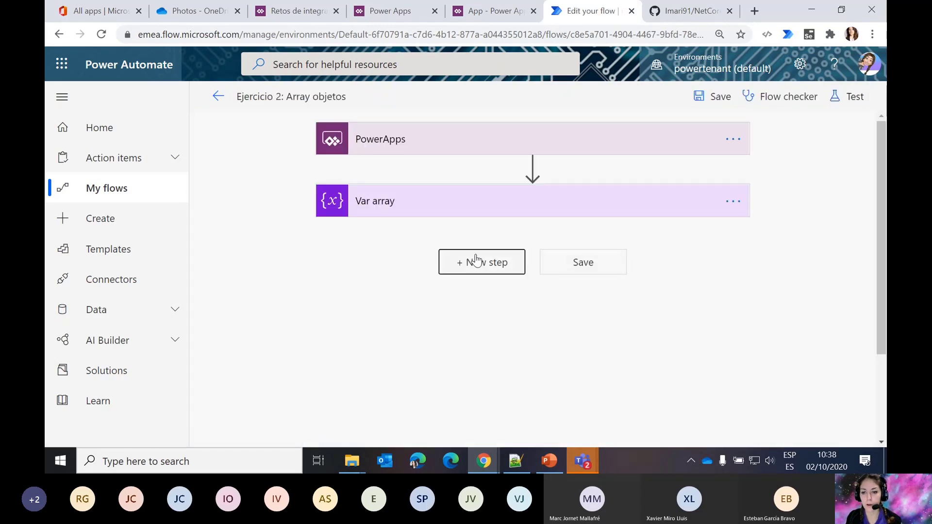
click(476, 262)
text(parse)
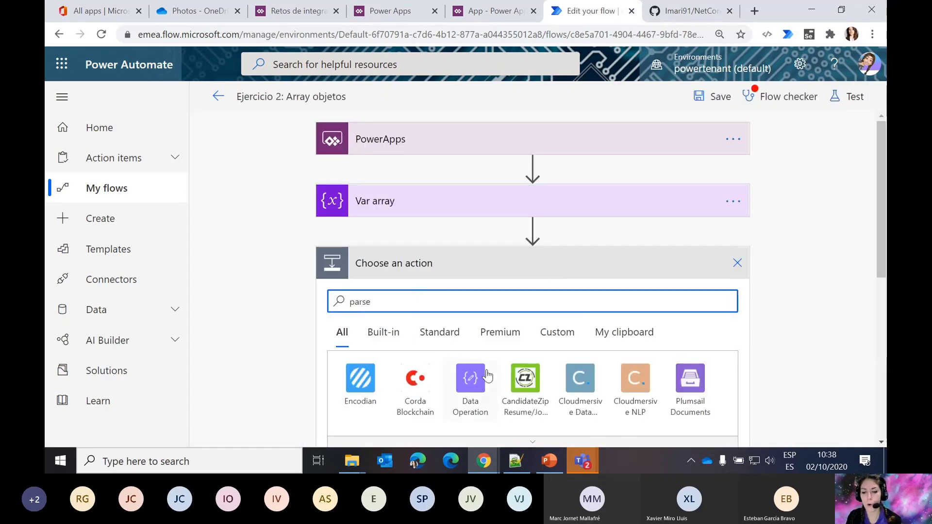
click(485, 372)
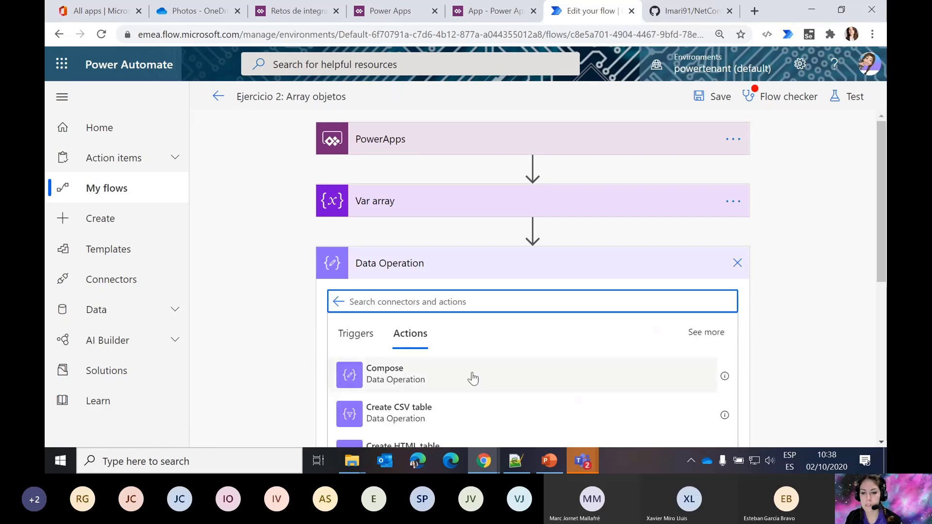
scroll(470, 378, down, 3)
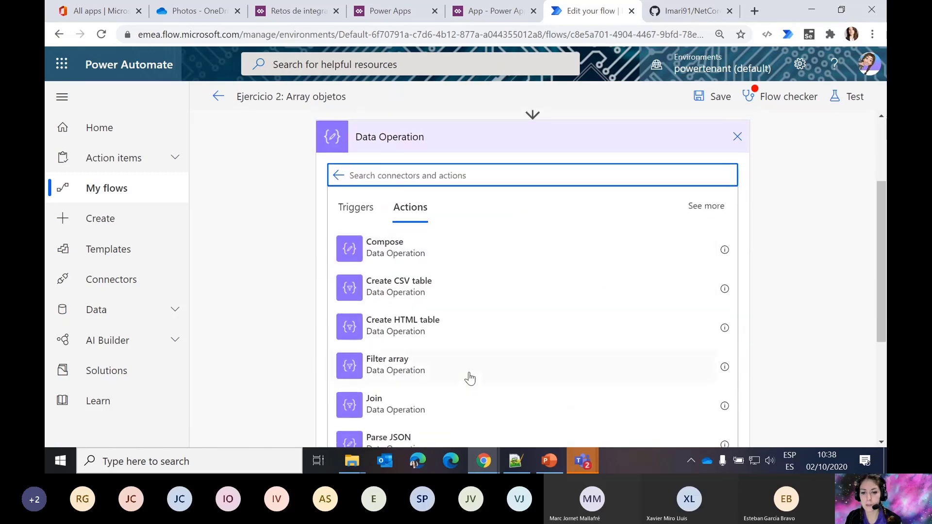
click(405, 438)
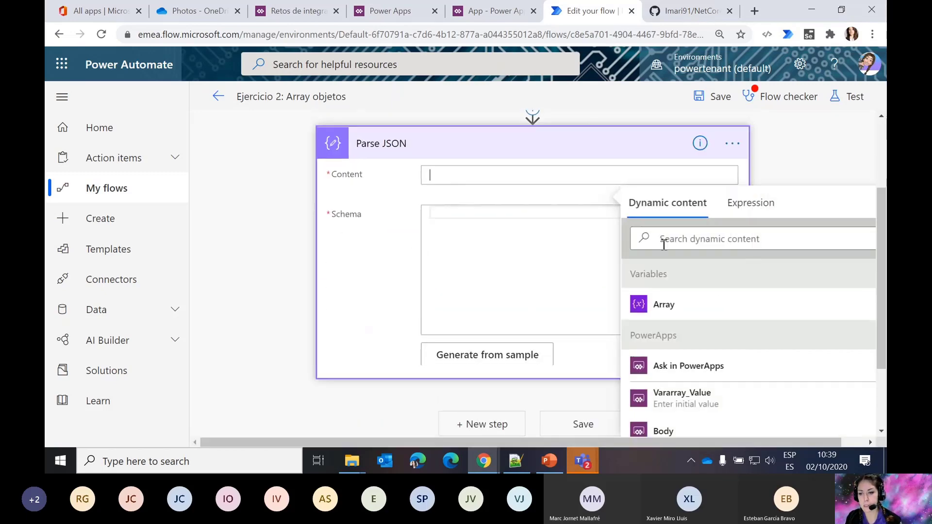
- Set the Parse JSON content to the Array variable and generate its schema from the copied JSON sample
scroll(716, 308, up, 2)
scroll(716, 310, down, 2)
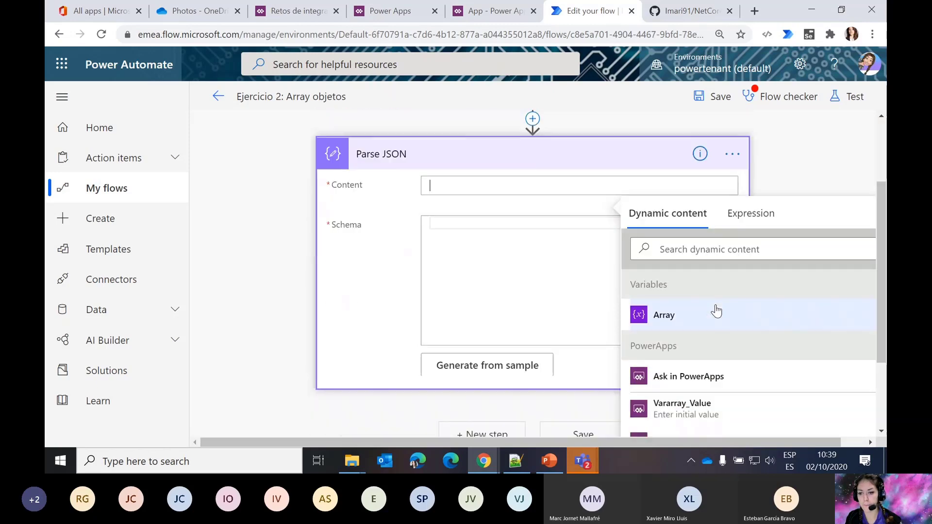
click(686, 326)
click(456, 226)
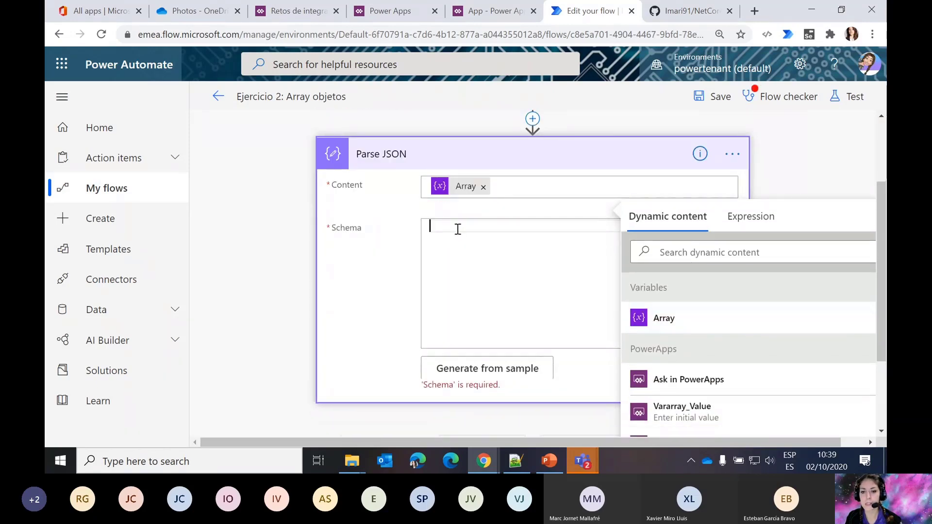
click(519, 373)
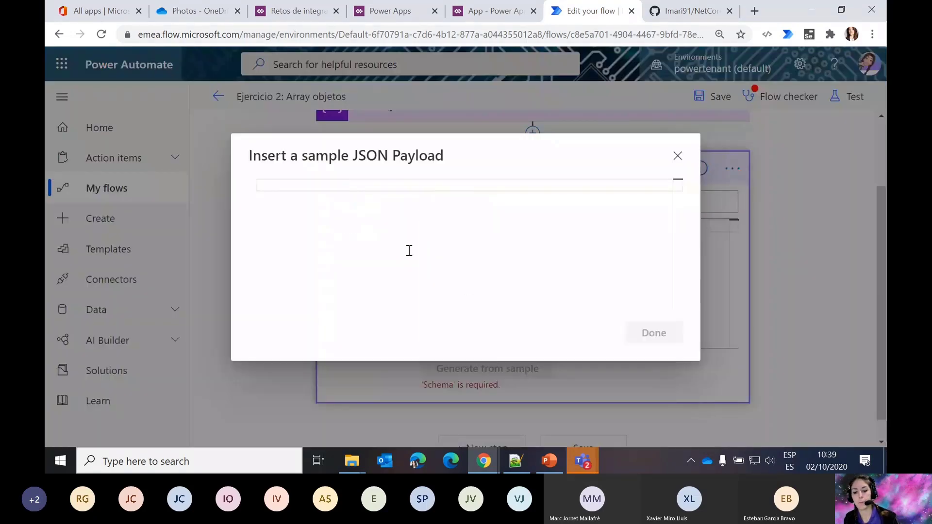
key(ctrl+v)
click(629, 353)
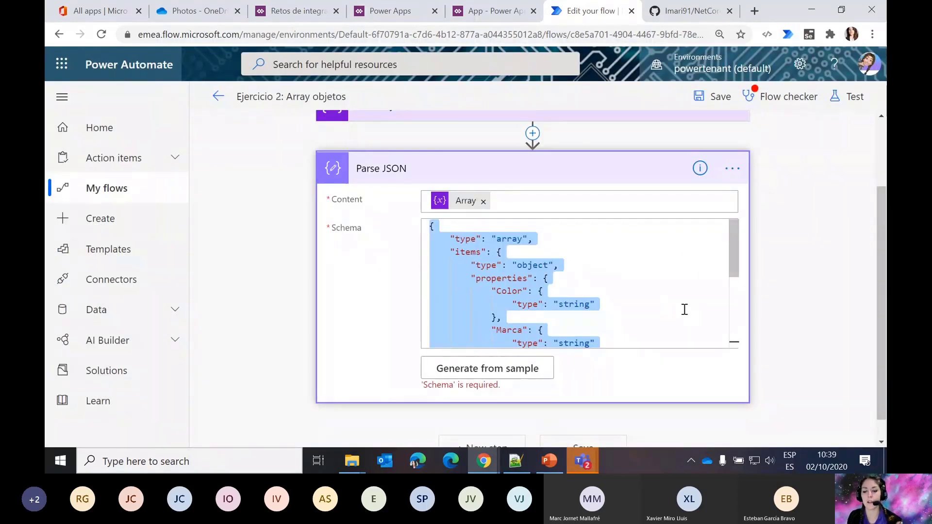
click(779, 280)
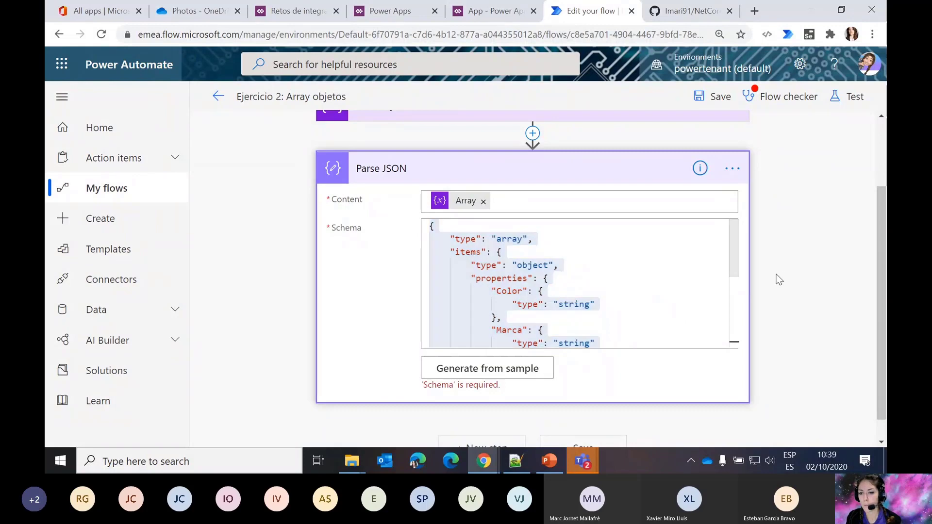
- Save the flow and collapse the Parse JSON action
click(710, 98)
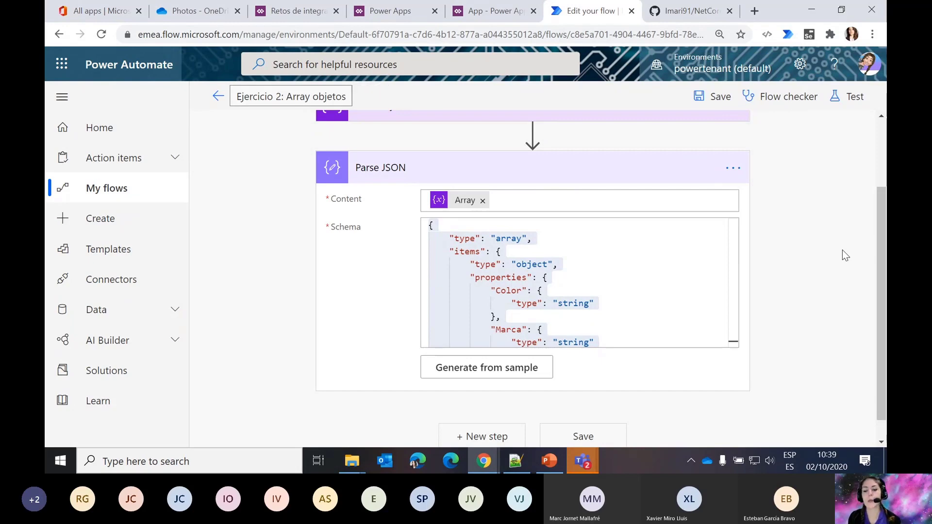
click(521, 177)
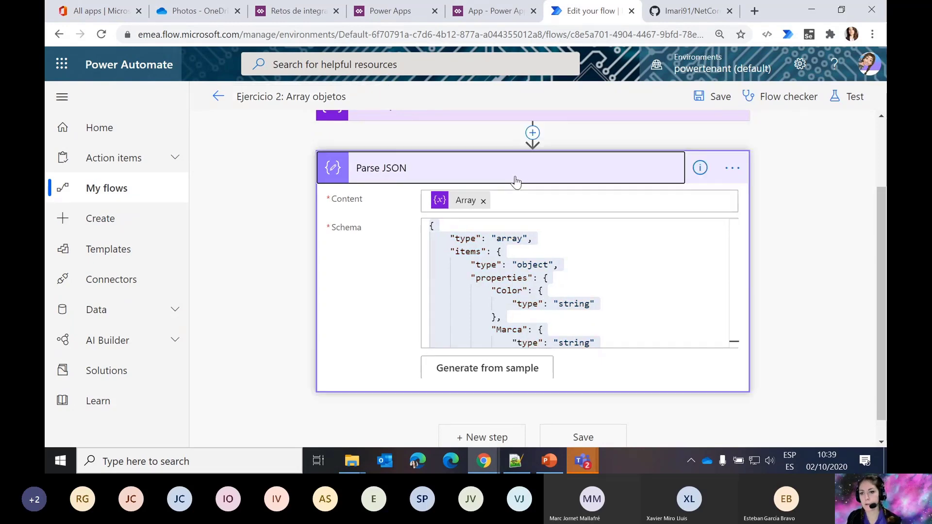
scroll(782, 240, up, 2)
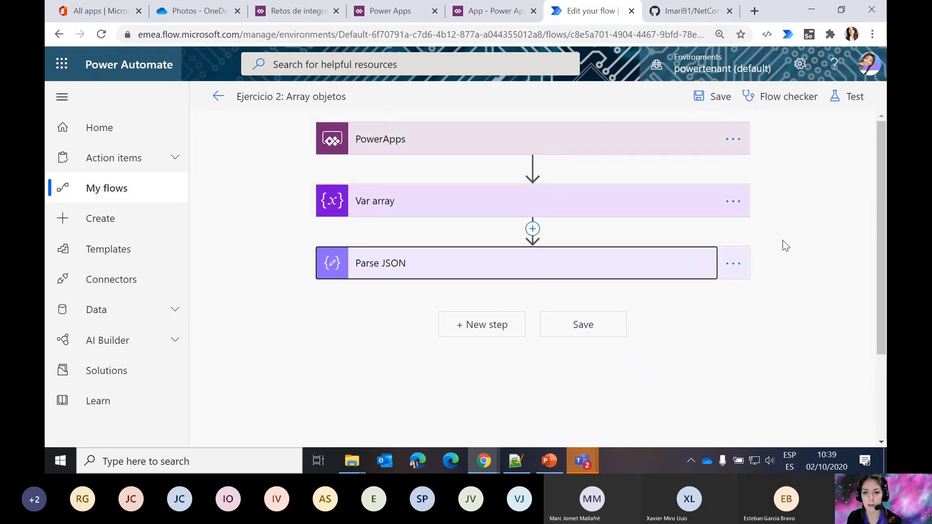
- Check the contents of Coches.xlsx in the OneDrive files, close the workbook and return to the Power Automate flow
click(190, 9)
click(222, 154)
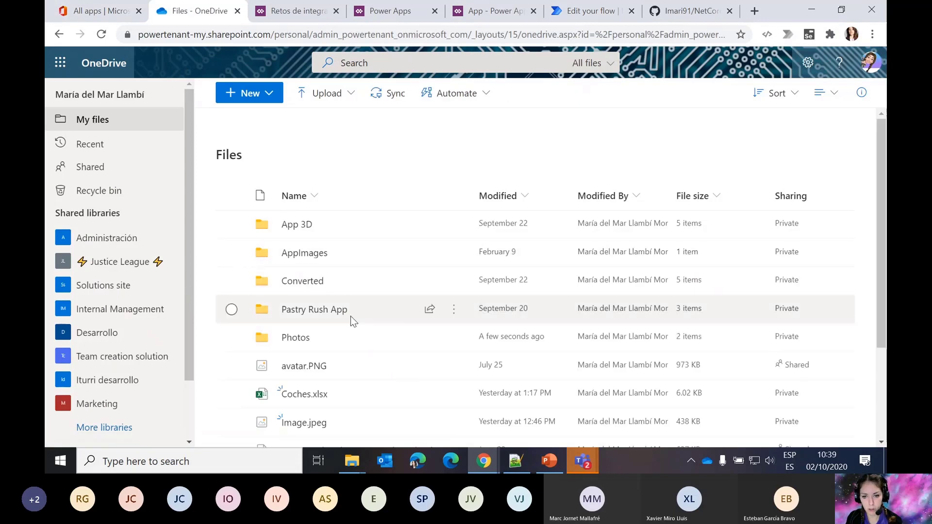
click(318, 394)
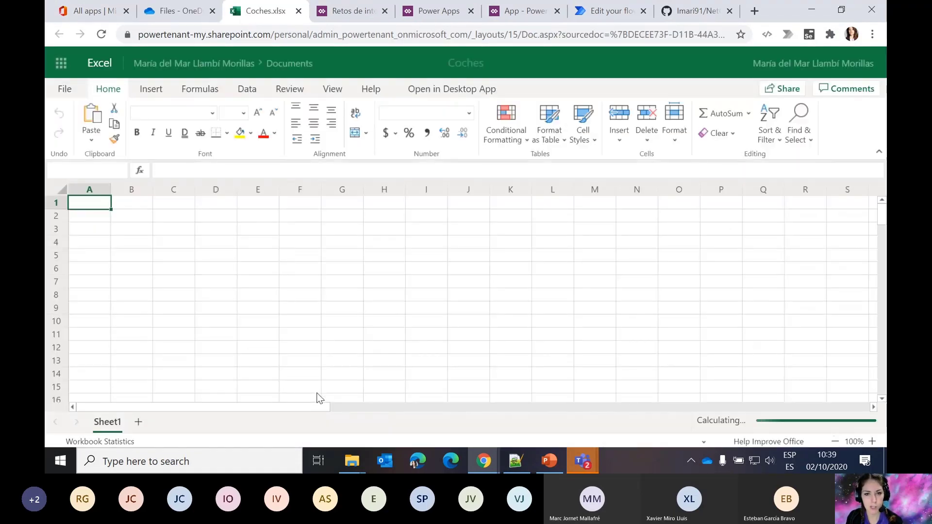
click(298, 11)
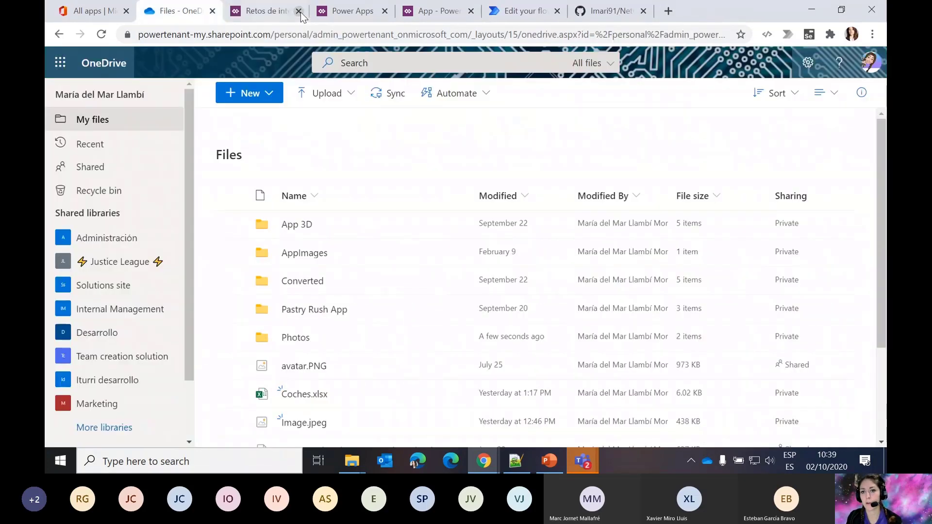
click(498, 15)
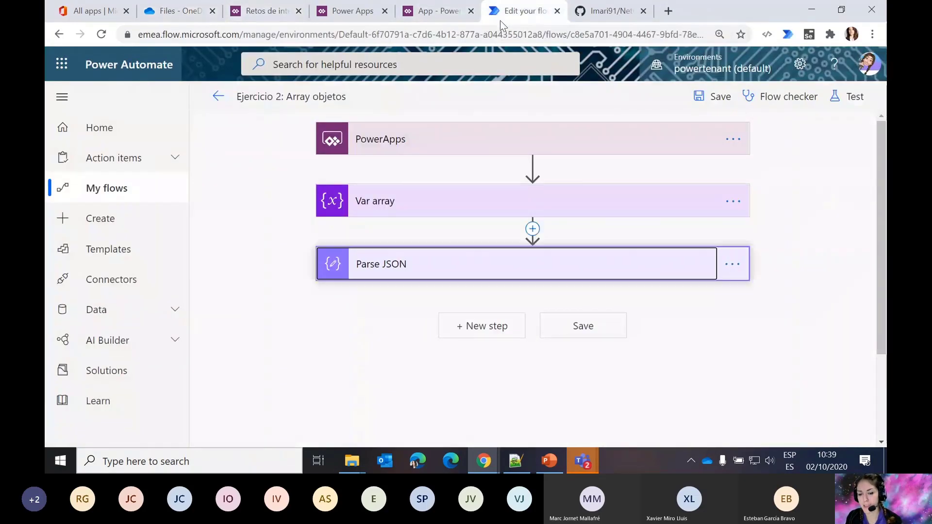
- Add an Excel Online (Business) Create table action after the Parse JSON action
click(462, 322)
click(410, 364)
text(cre)
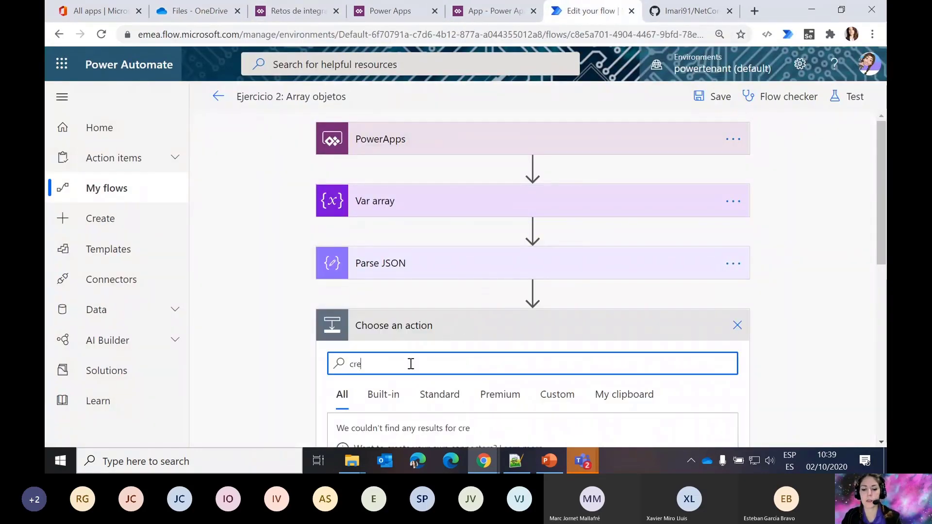
text(ate)
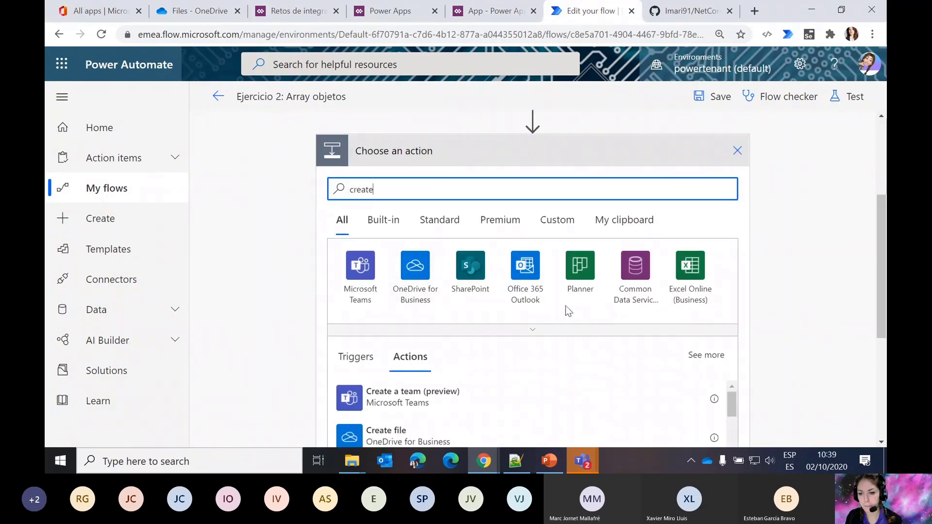
click(690, 272)
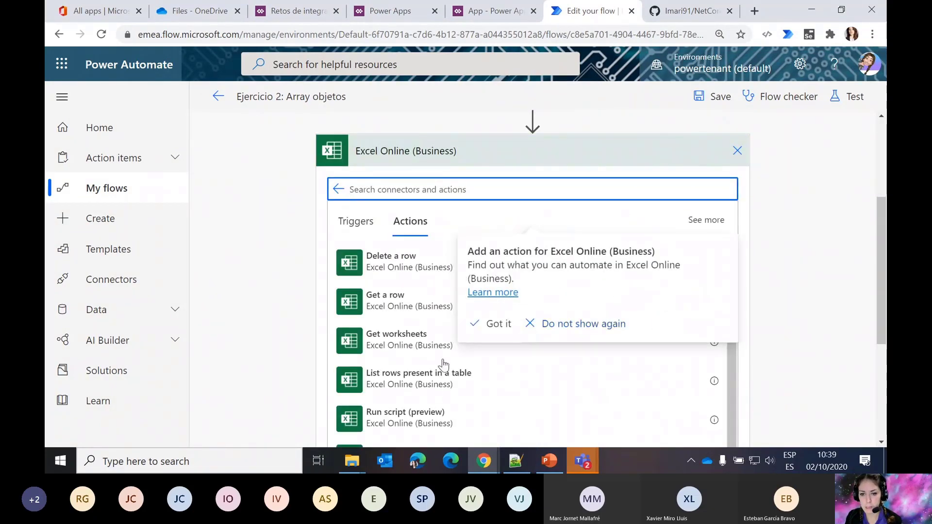
scroll(443, 369, down, 3)
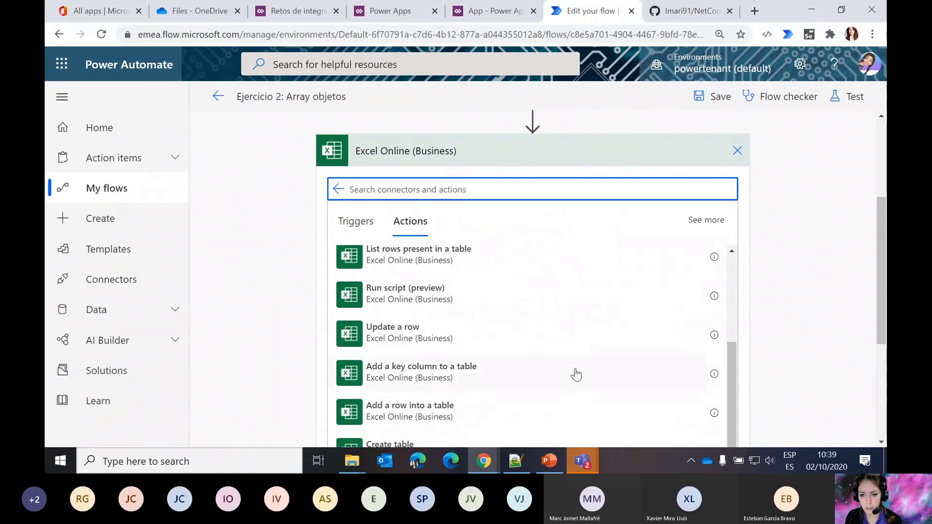
scroll(576, 374, down, 3)
click(440, 328)
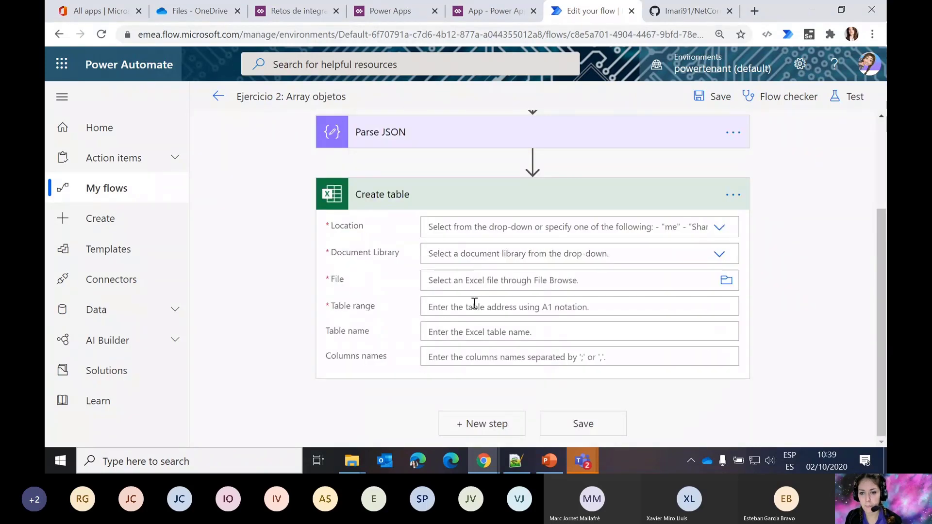
- Point the Create table action to OneDrive for Business, document library OneDrive, and the file /Coches.xlsx
click(719, 228)
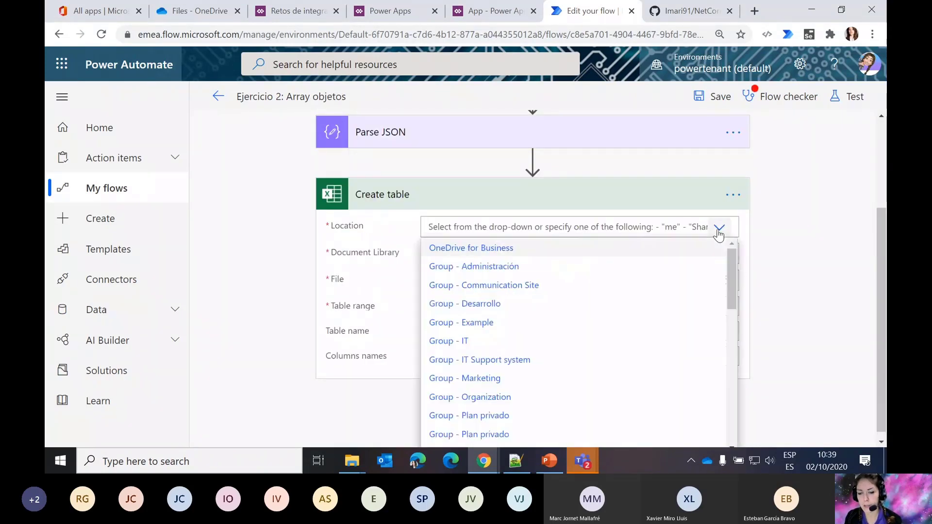
click(518, 246)
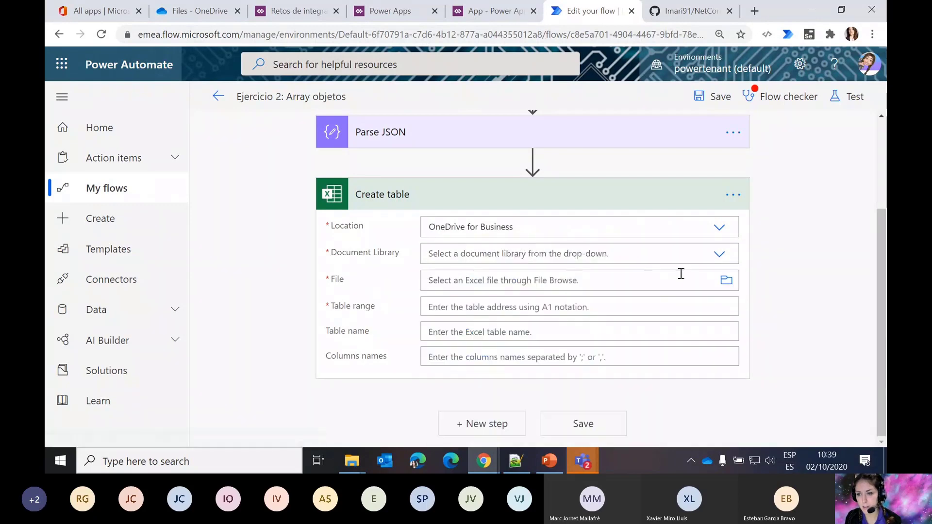
click(720, 255)
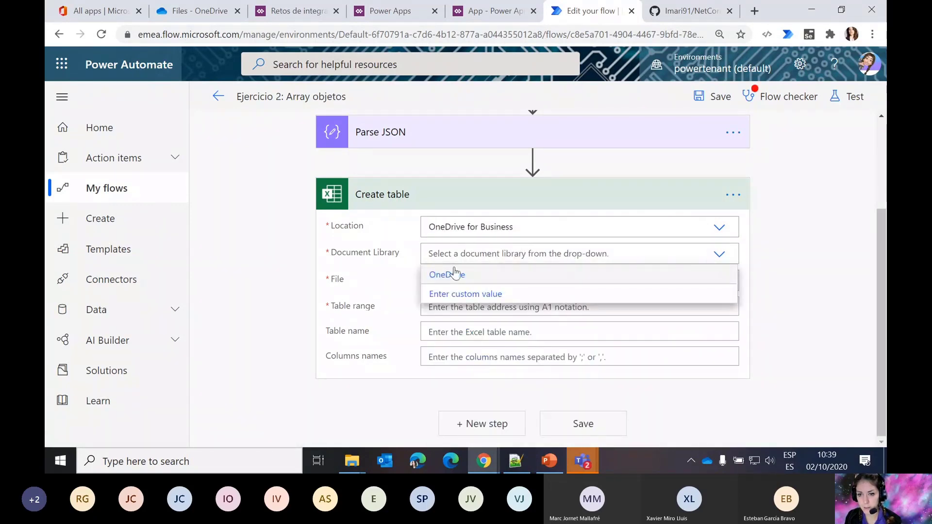
click(457, 274)
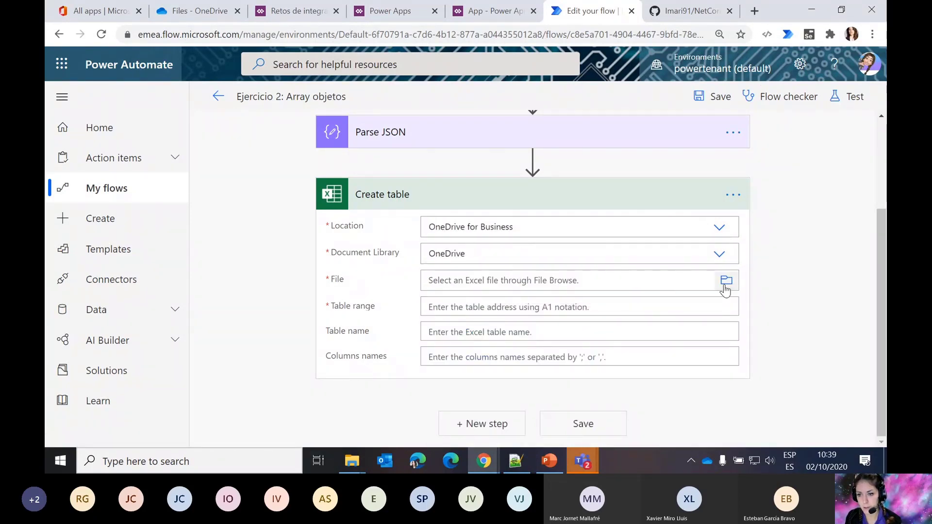
click(726, 286)
click(569, 279)
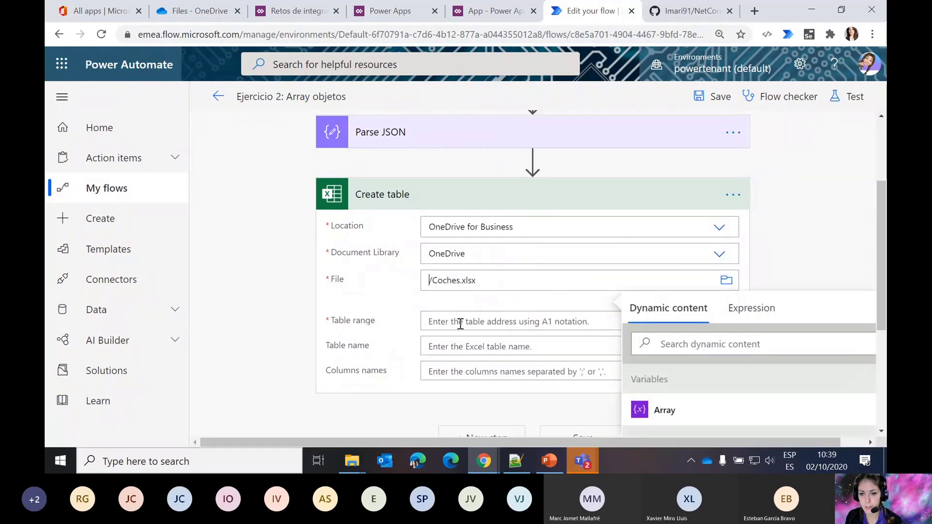
- Set the table range of the Create table action to A1:AC1
click(460, 322)
text(A1)
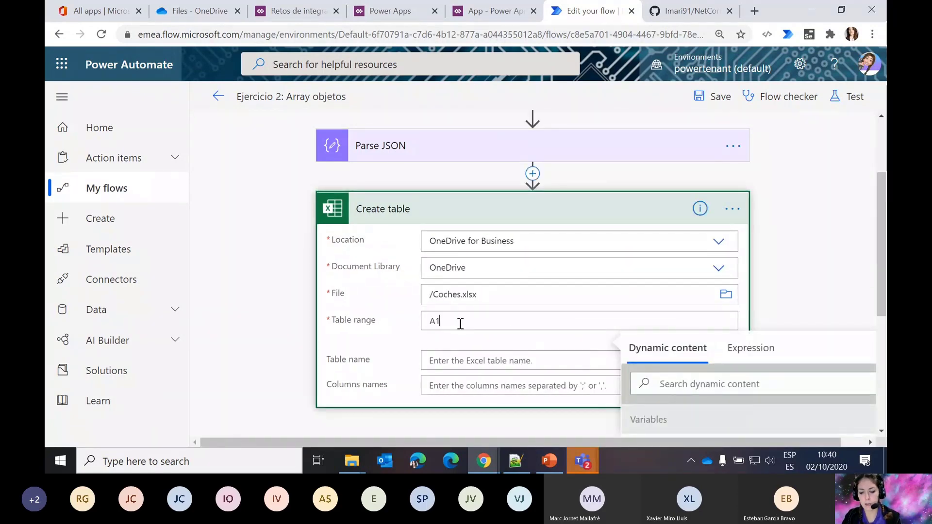
text(:AC)
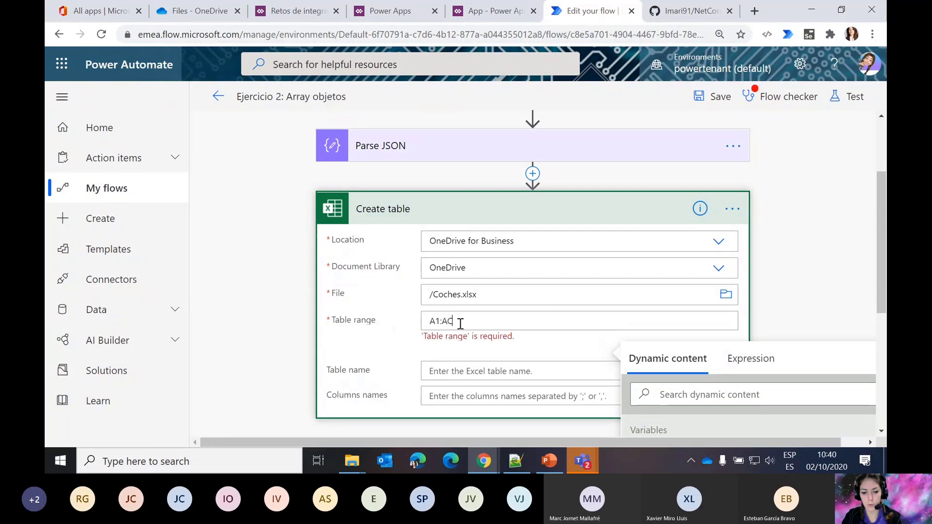
text(1)
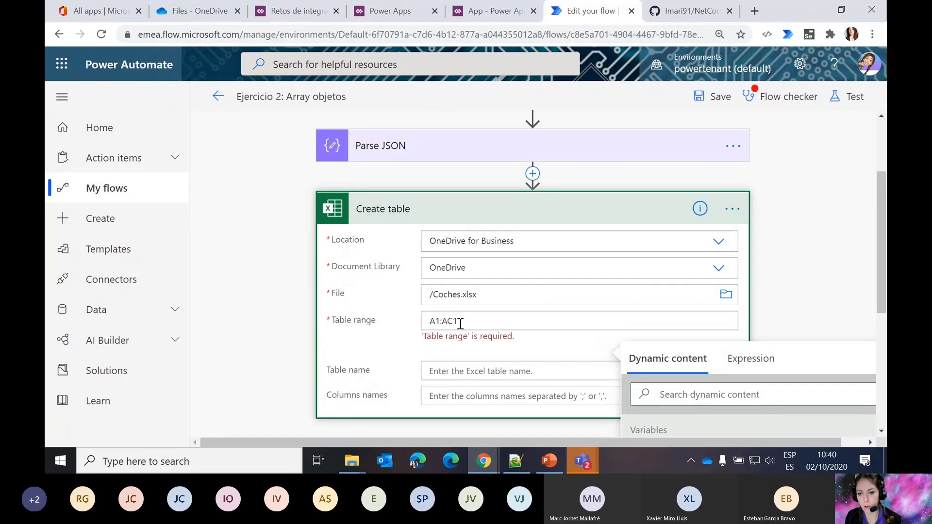
- Set the table name of the Create table action to Coches
click(440, 374)
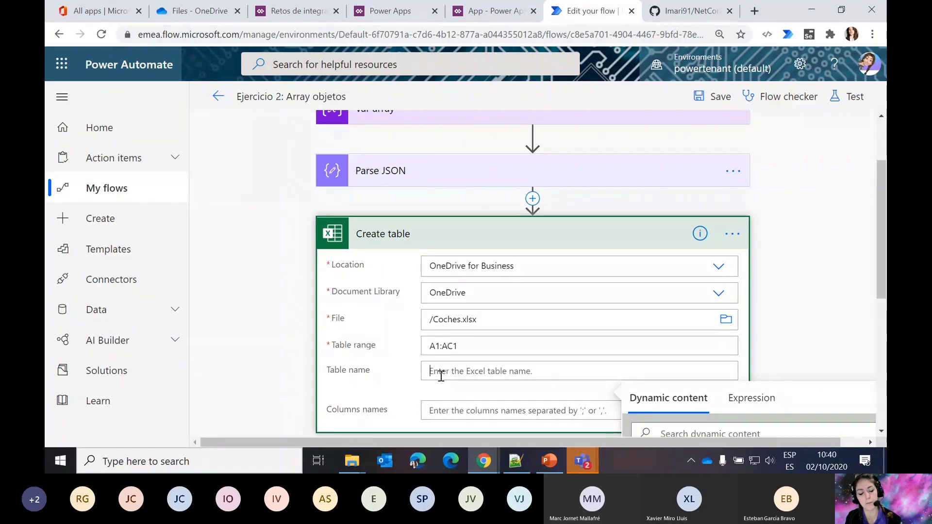
scroll(441, 376, down, 1)
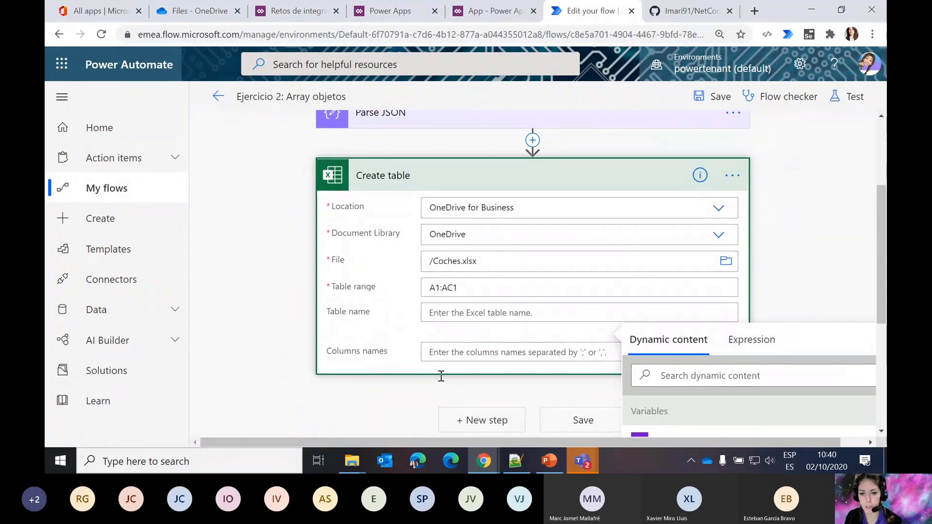
text(Coches)
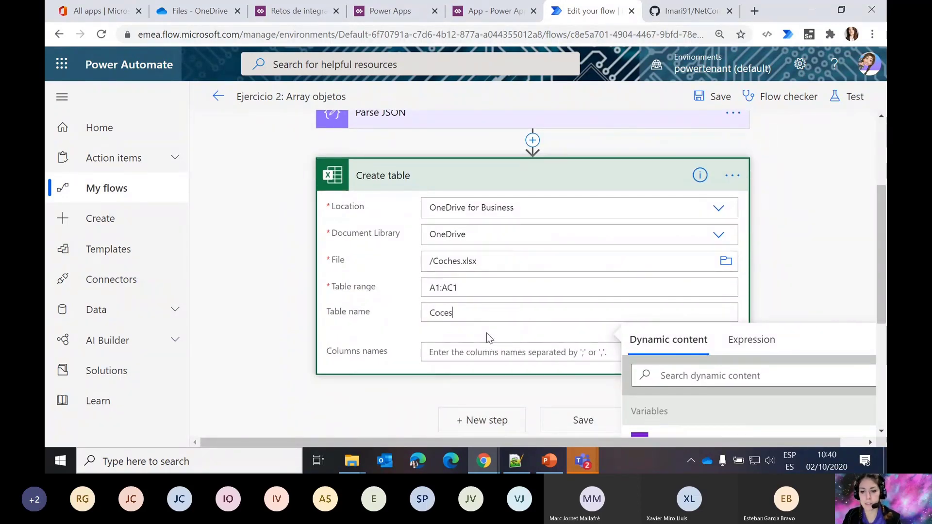
key(BackSpace)
key(BackSpace)
text(hes)
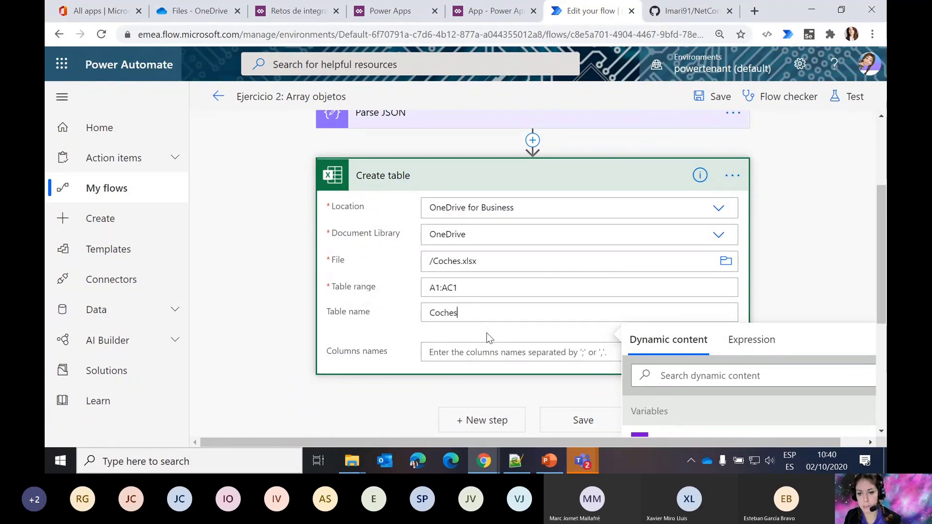
- Check the column headers in the Power Apps table and set the Create table action's column names to Marca;Modelo;Color
click(452, 354)
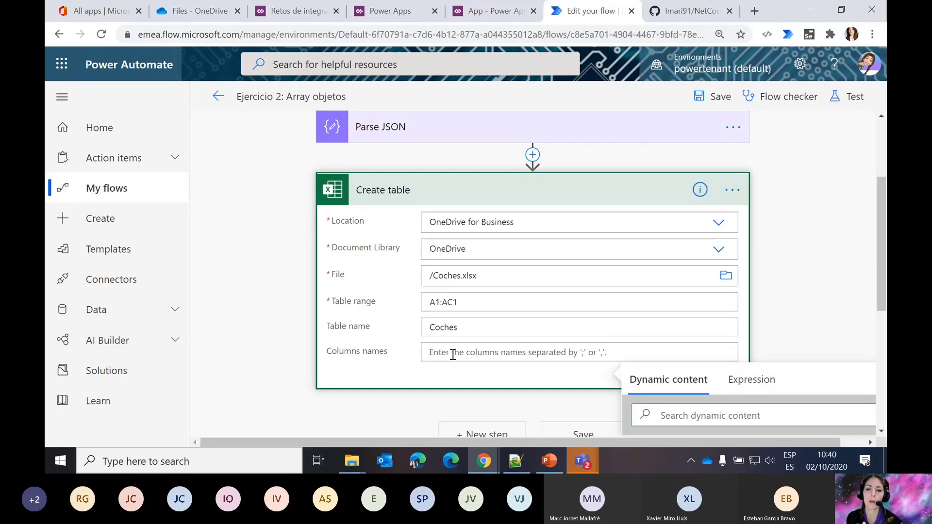
click(488, 12)
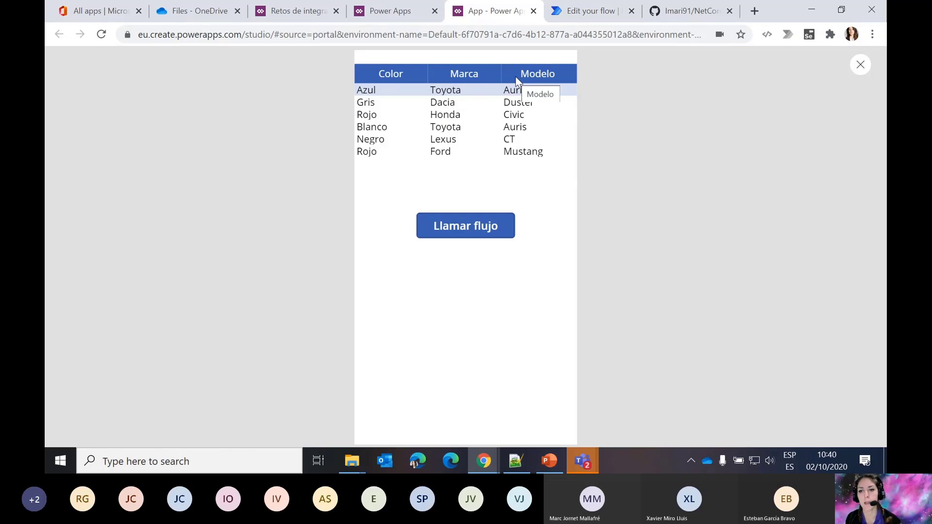
click(583, 12)
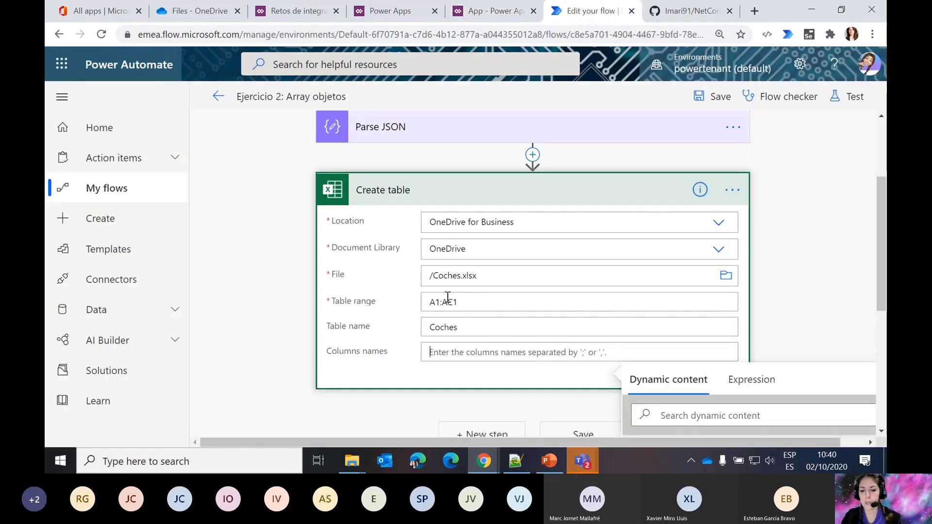
text(Marca)
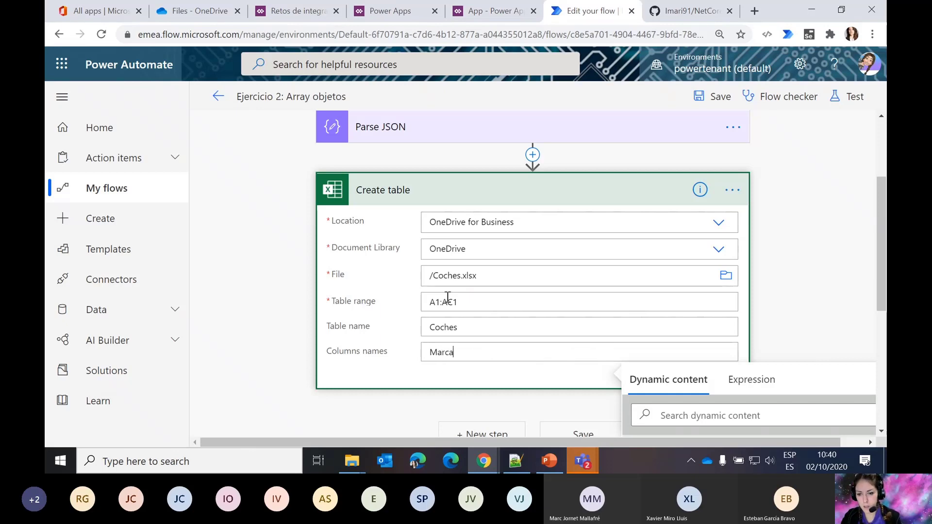
text(;Mod)
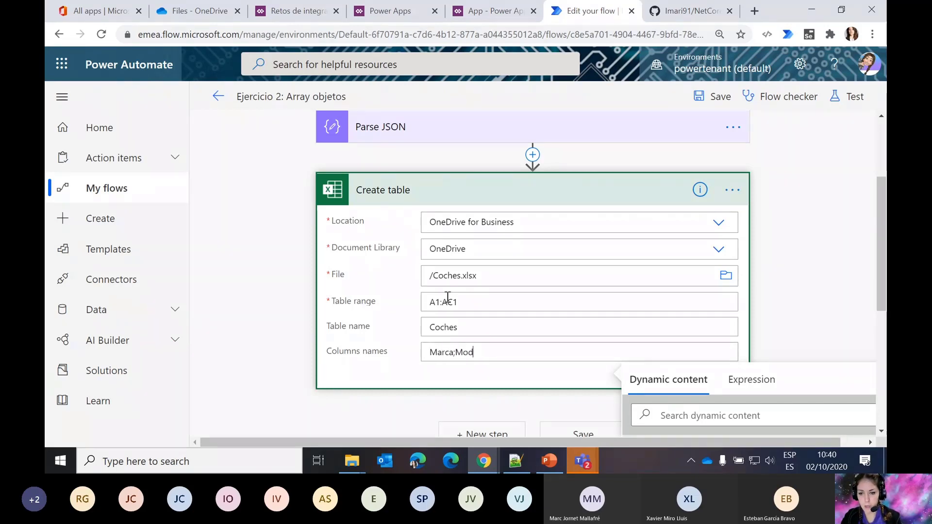
text(elo;Color)
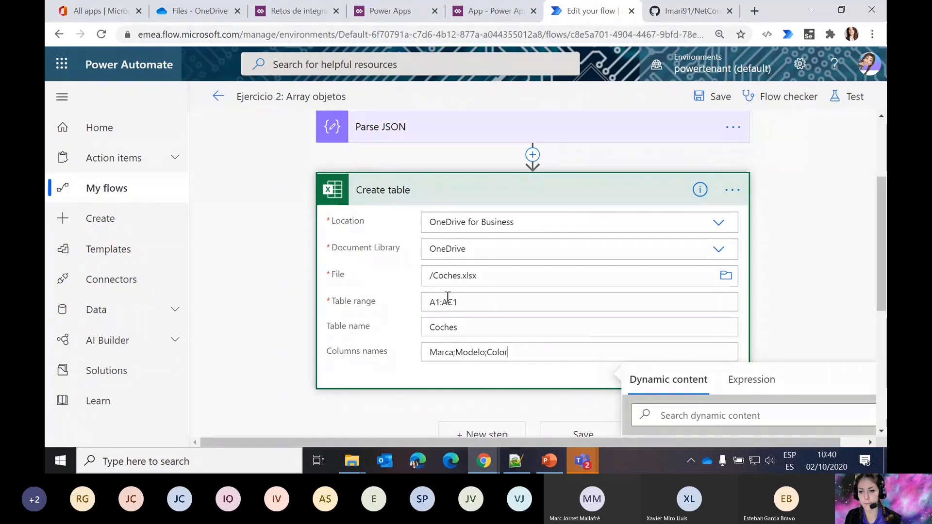
click(587, 199)
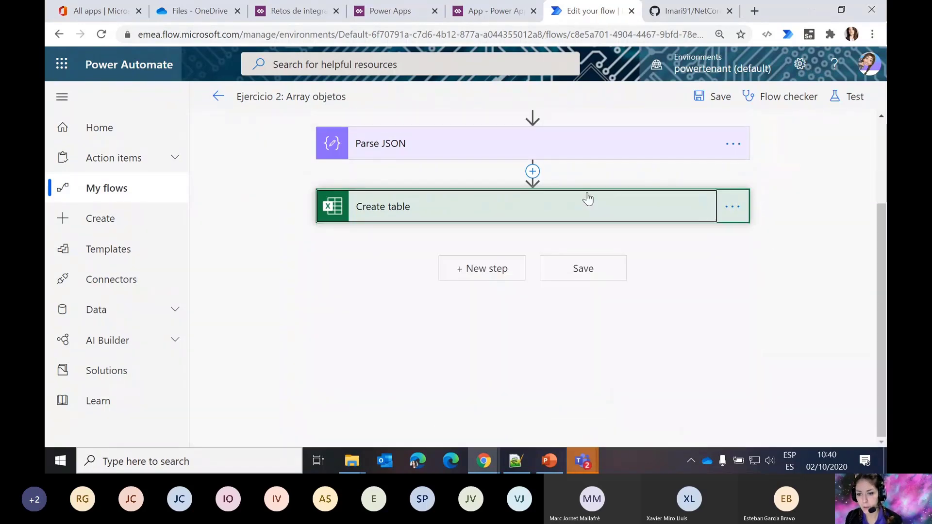
- Add an Apply to each control after the Create table action
click(510, 277)
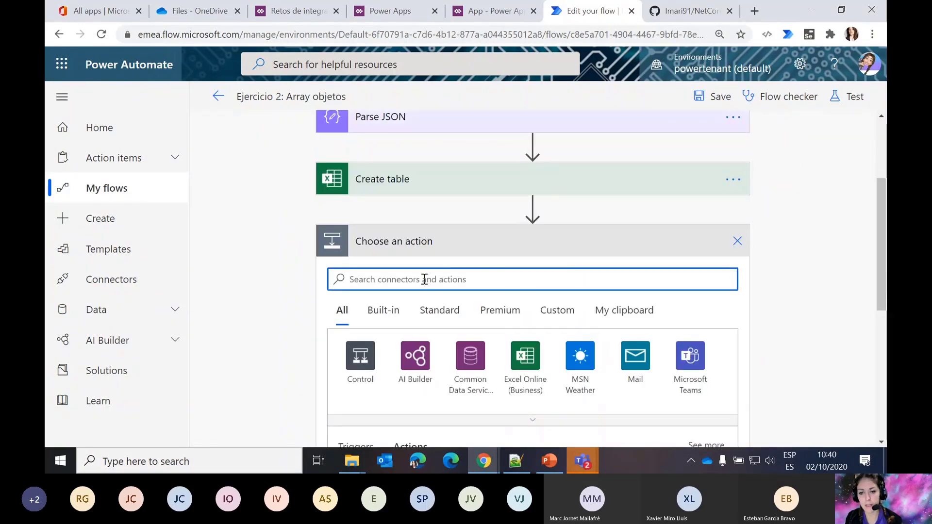
text(f)
key(BackSpace)
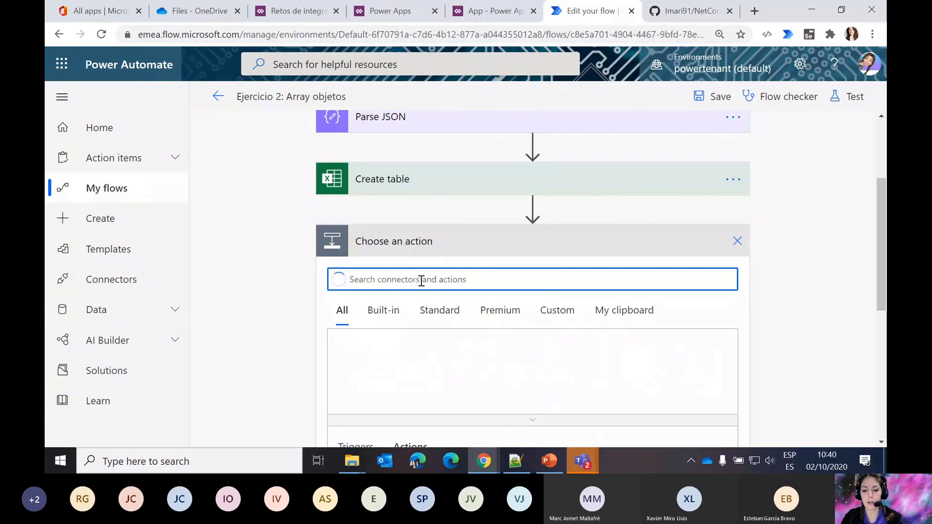
text(fol)
key(BackSpace)
key(BackSpace)
key(BackSpace)
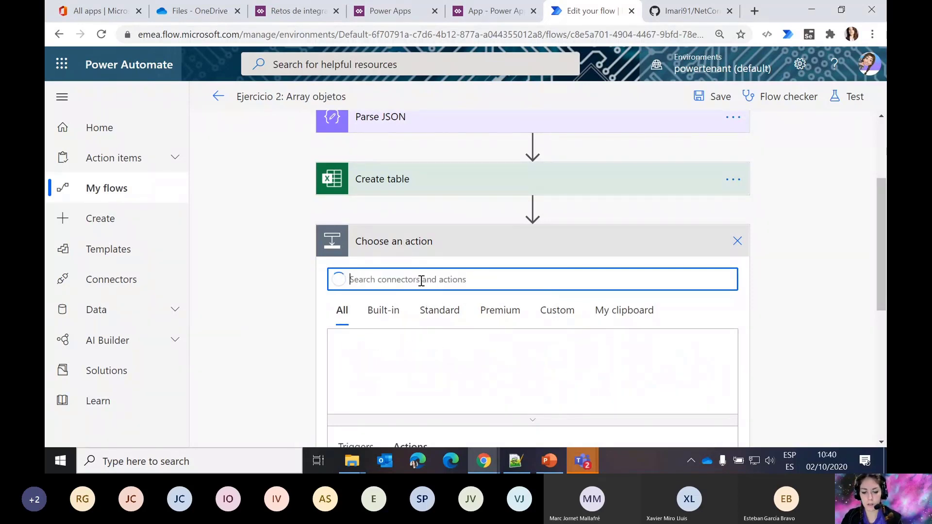
text(ach)
key(BackSpace)
key(BackSpace)
key(BackSpace)
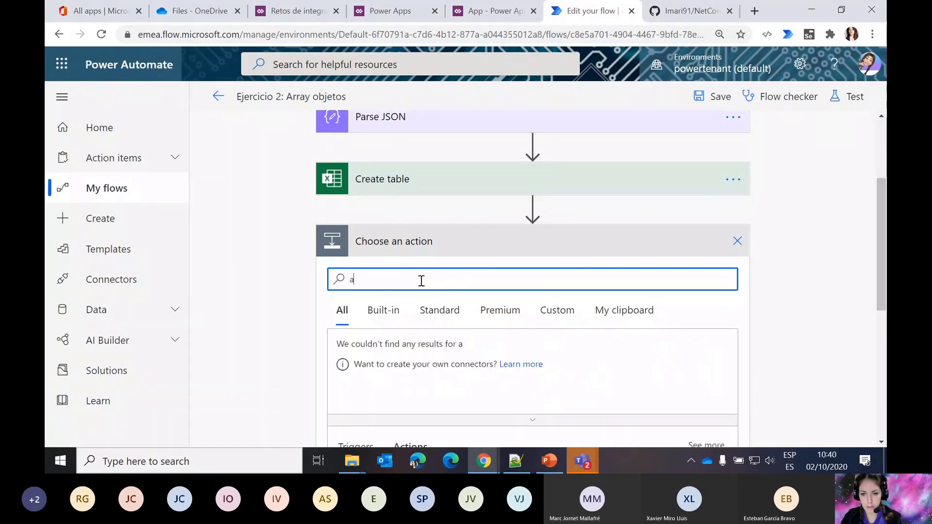
text(each)
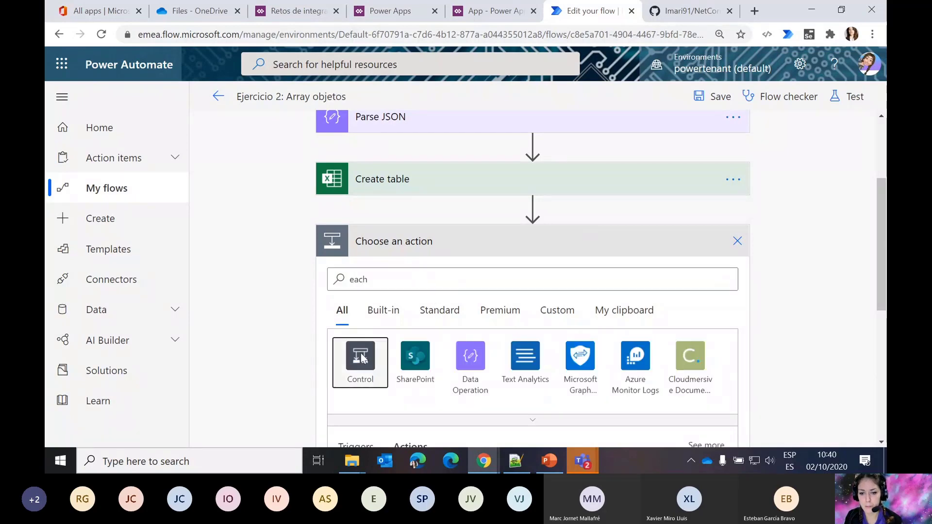
click(359, 359)
click(418, 398)
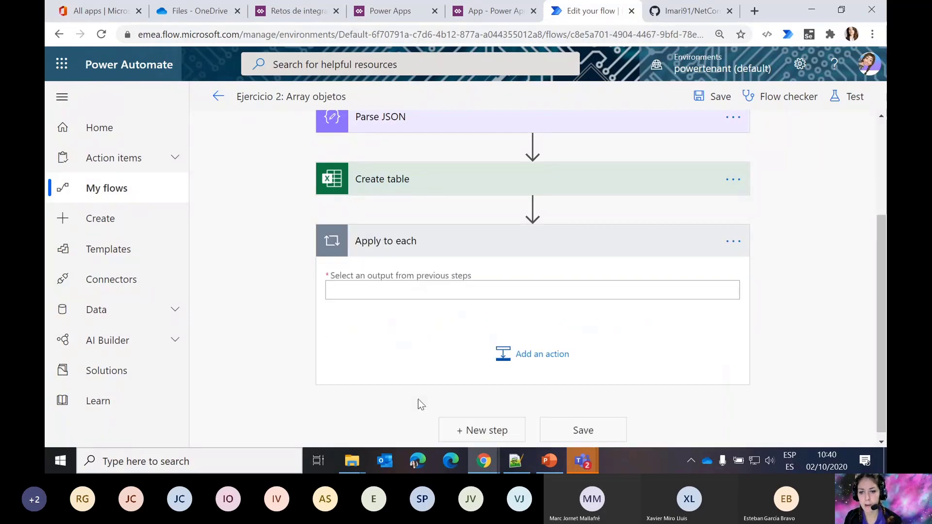
- Select the Item output of Parse JSON as the input of the Apply to each loop
click(401, 286)
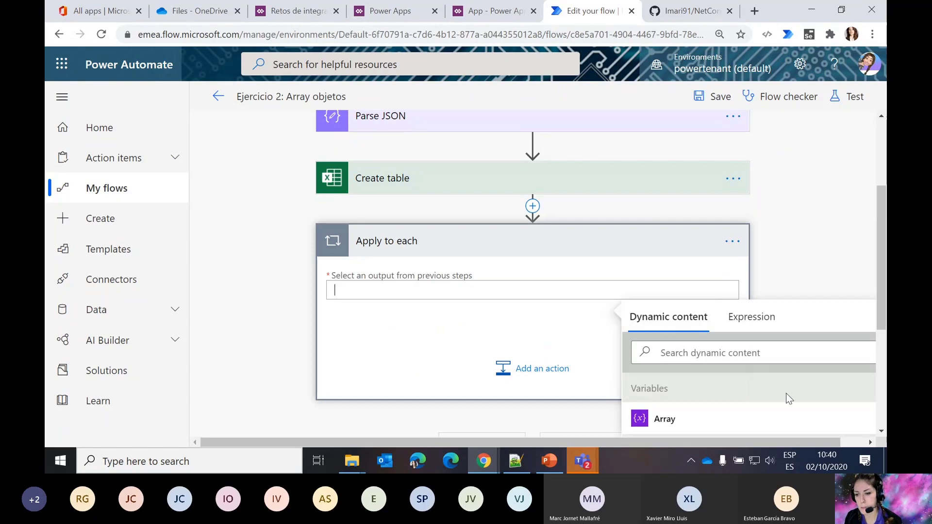
scroll(786, 394, down, 5)
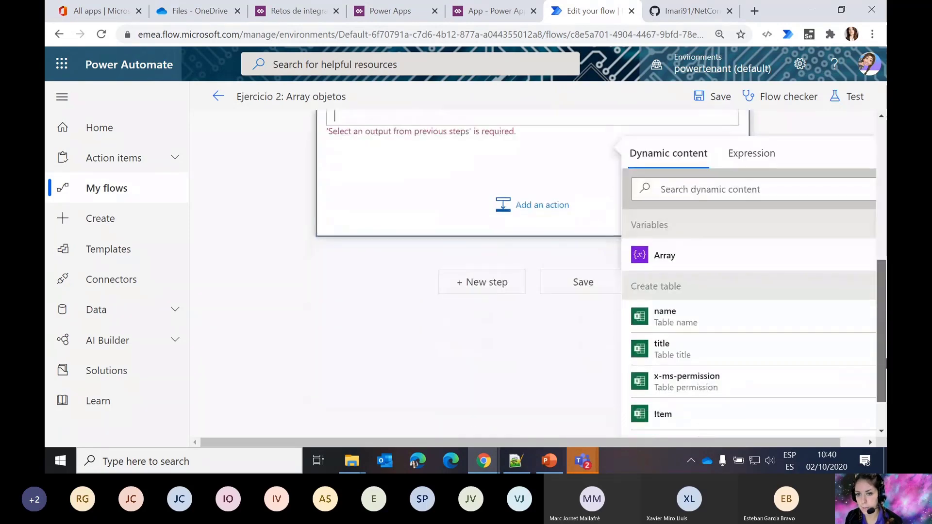
scroll(761, 328, down, 15)
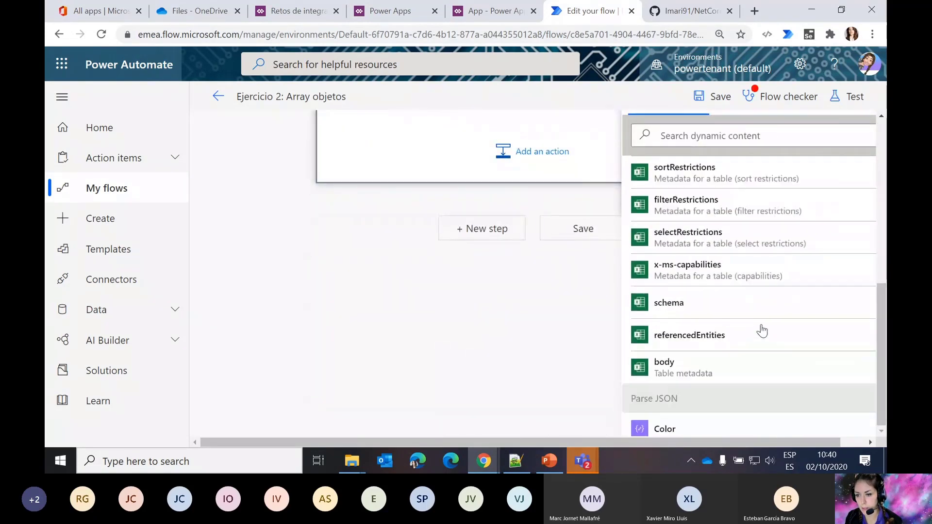
scroll(761, 328, up, 2)
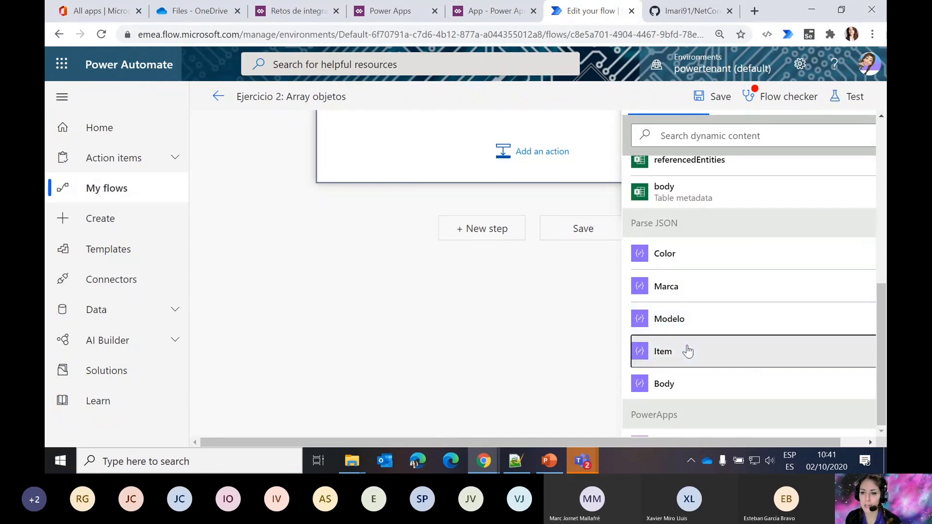
click(680, 384)
scroll(469, 220, up, 2)
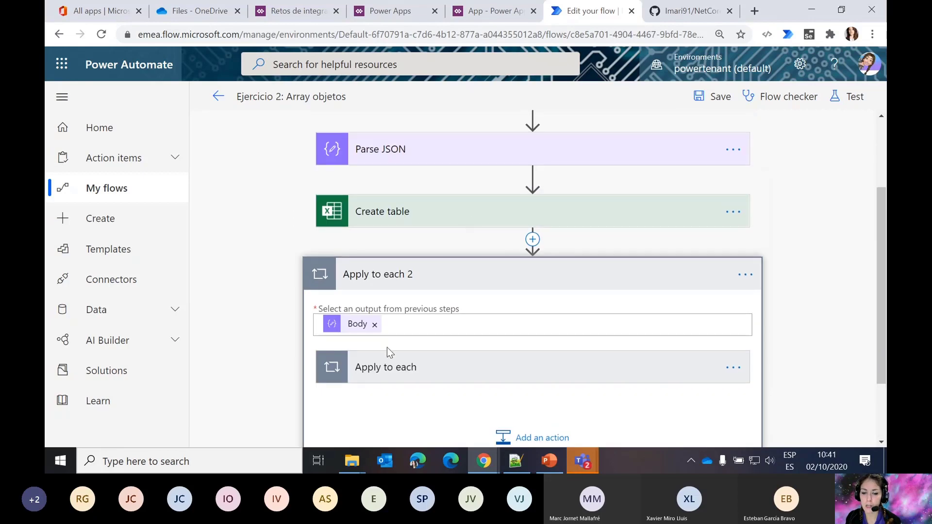
- Delete the nested Apply to each loop, keeping only the outer loop over the Parse JSON Body
scroll(387, 347, down, 2)
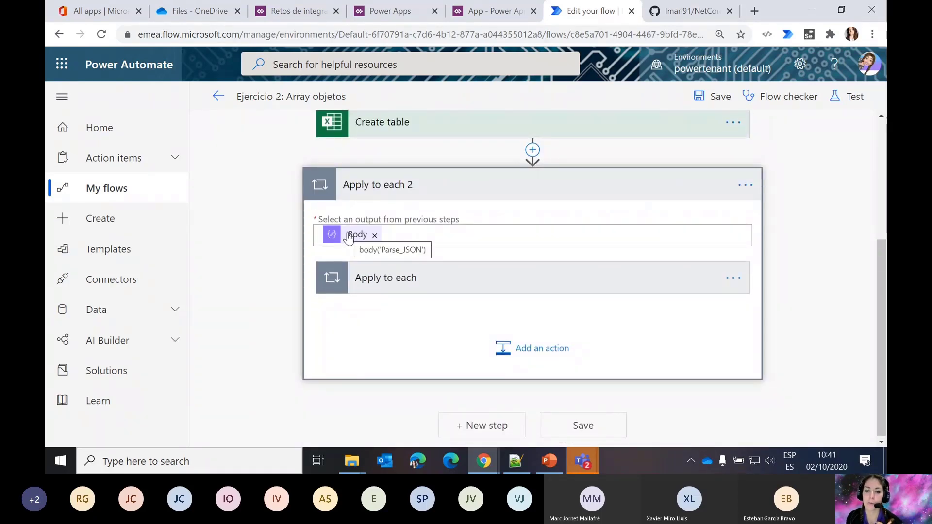
click(397, 279)
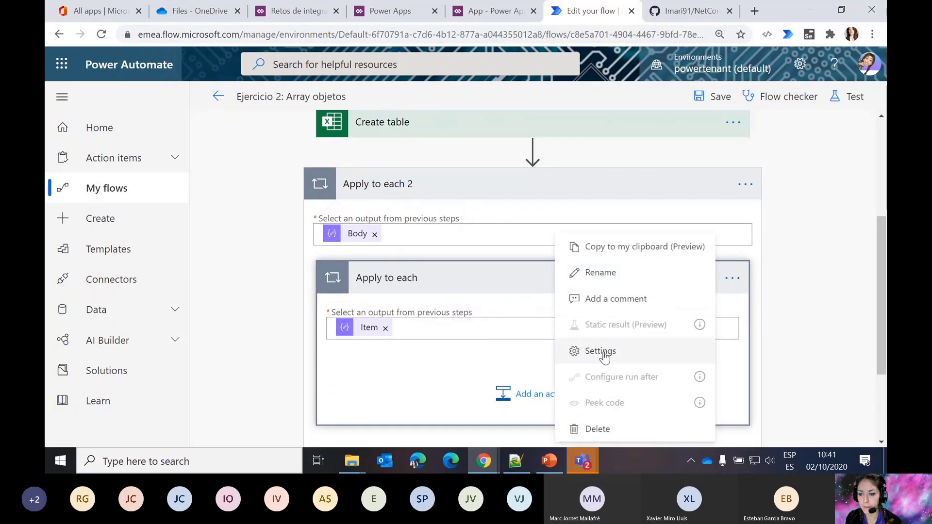
click(600, 428)
click(478, 280)
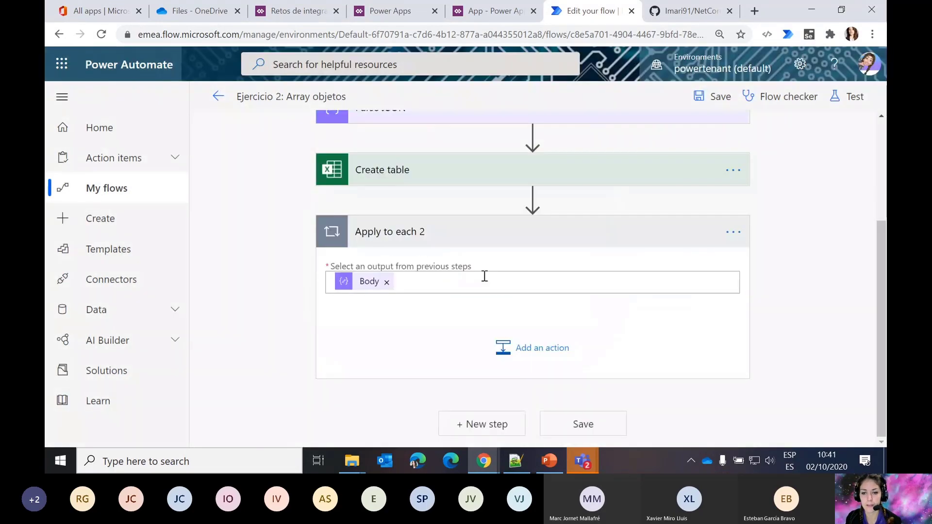
- Check the top-level type in the Parse JSON schema against the Body used by the loop, and save the flow
mouse_move(352, 285)
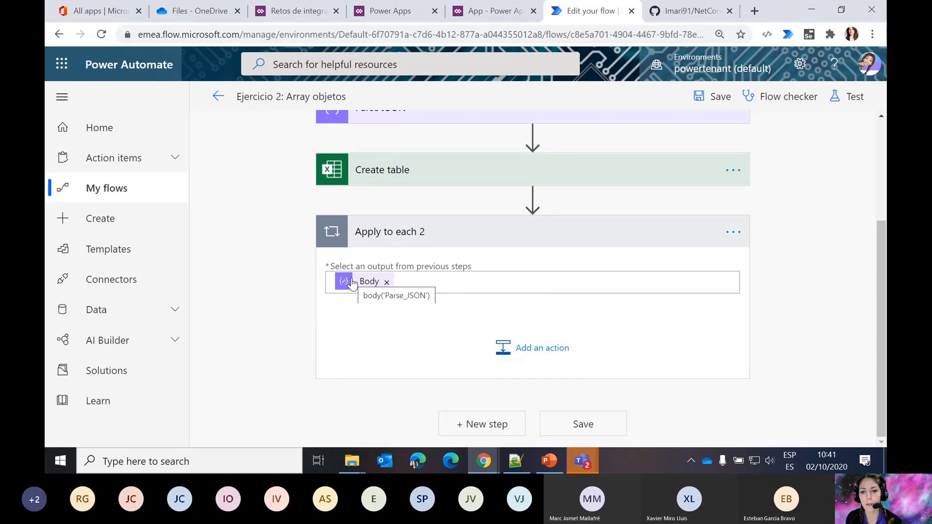
scroll(352, 284, up, 2)
click(394, 182)
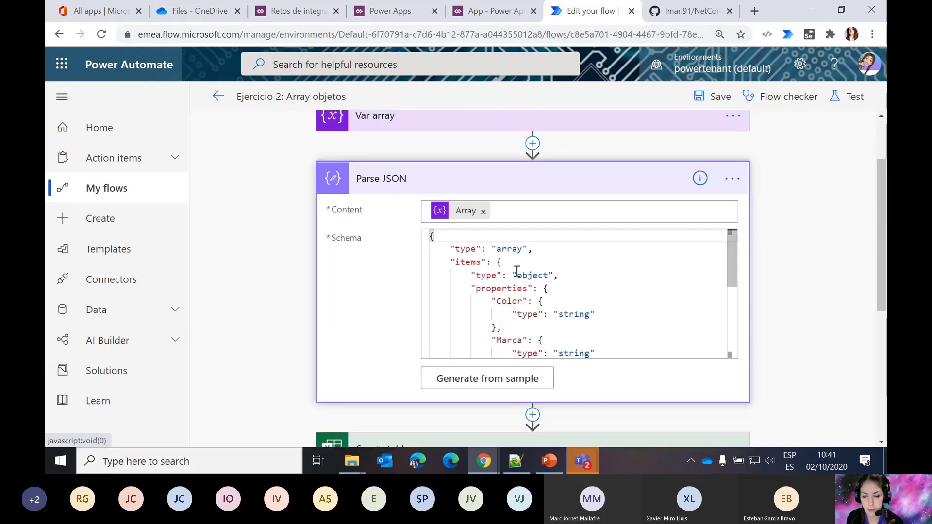
double_click(511, 252)
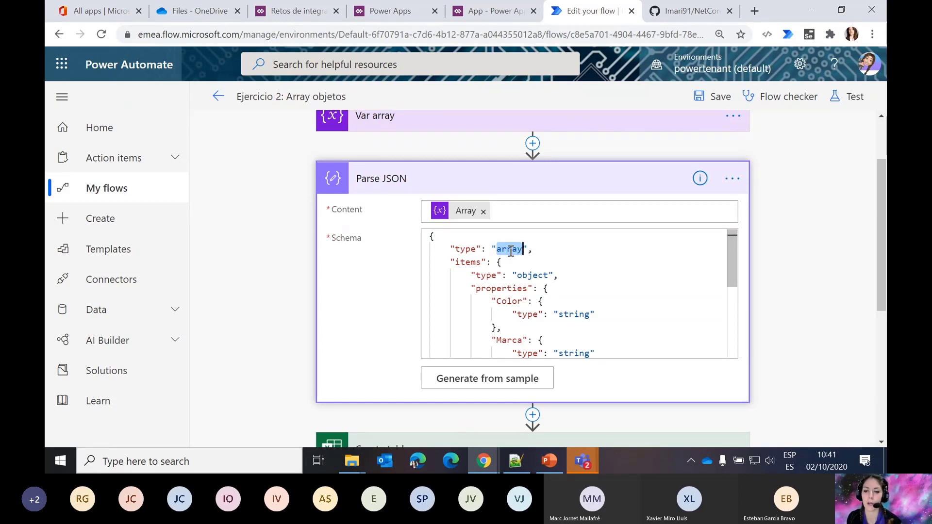
scroll(510, 252, down, 8)
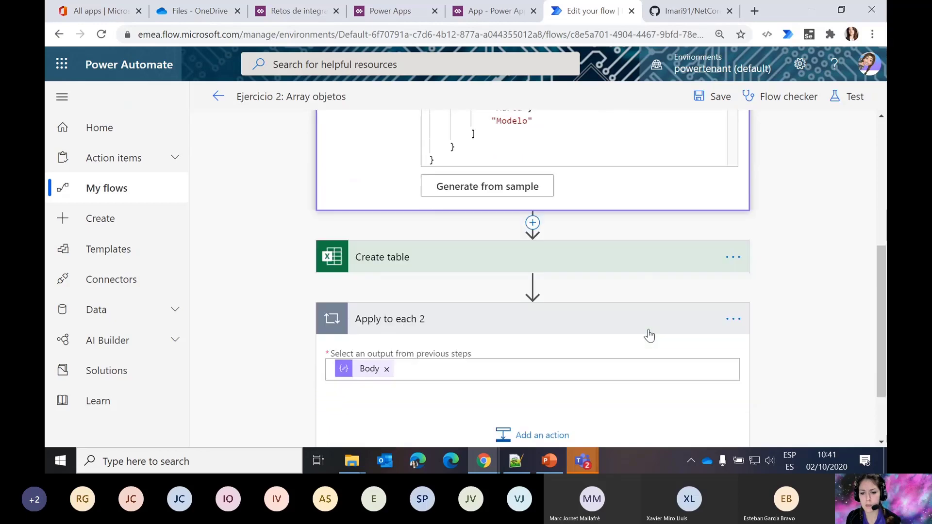
click(709, 96)
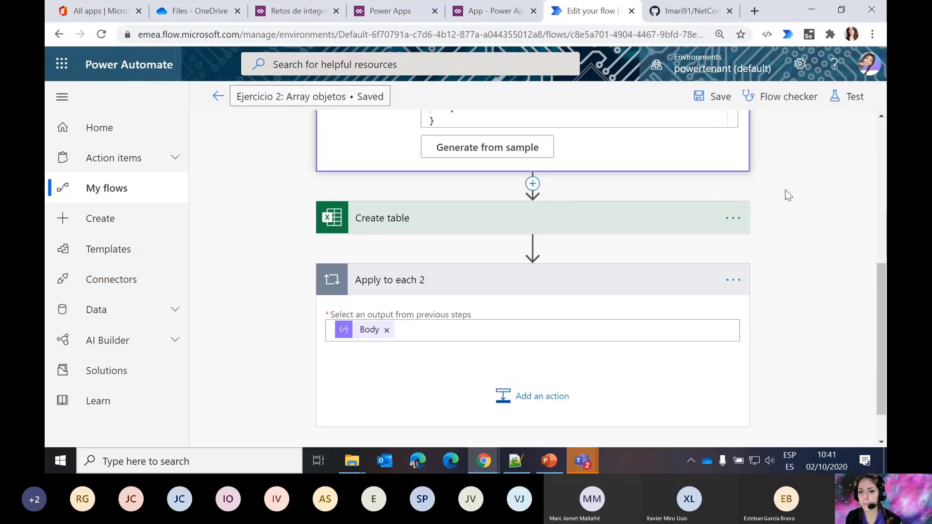
- Exit the app preview in Power Apps and return to the flow in Power Automate
scroll(857, 200, up, 3)
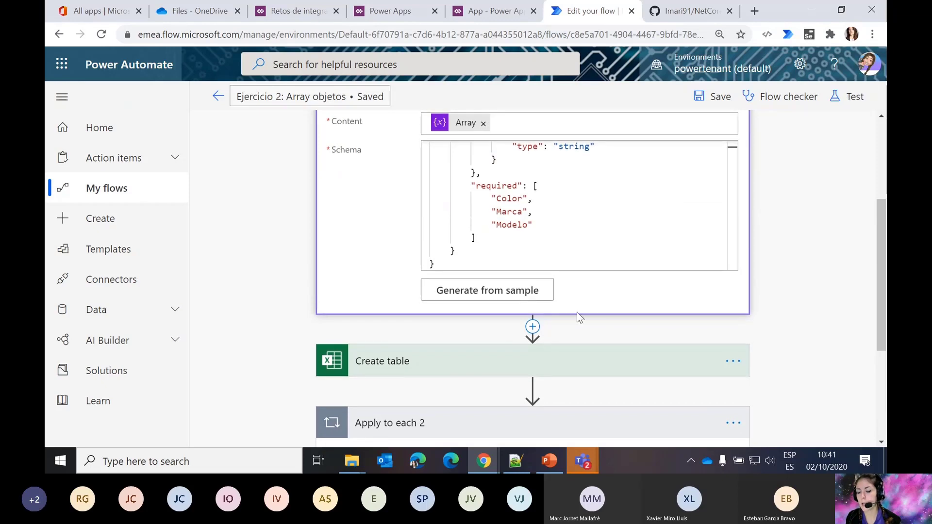
click(491, 11)
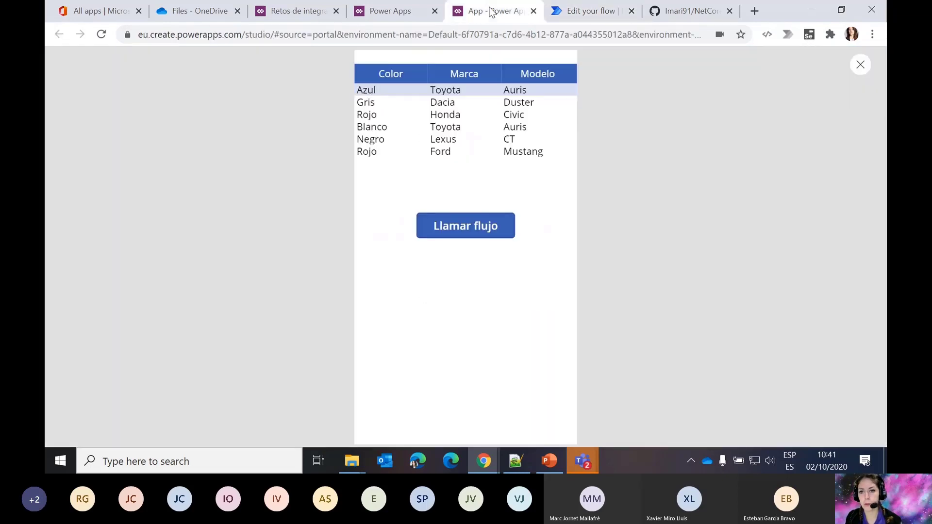
click(862, 66)
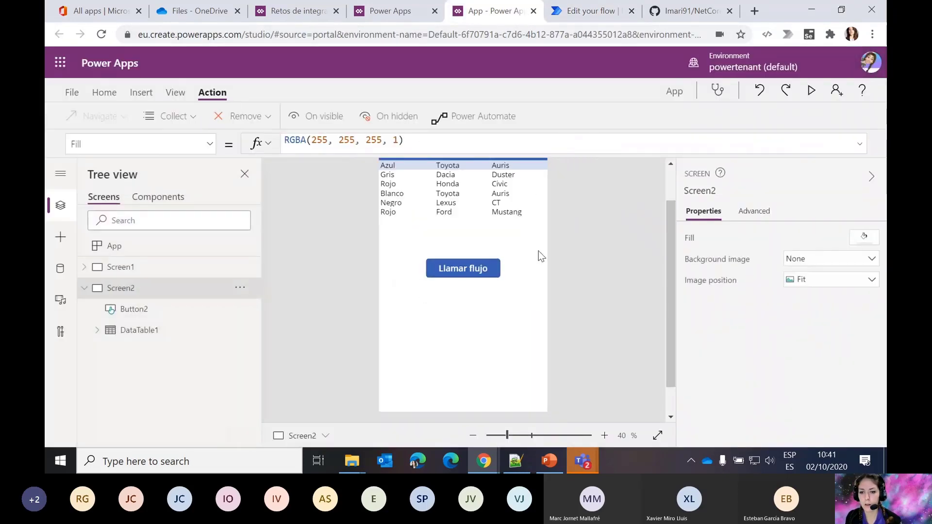
click(588, 11)
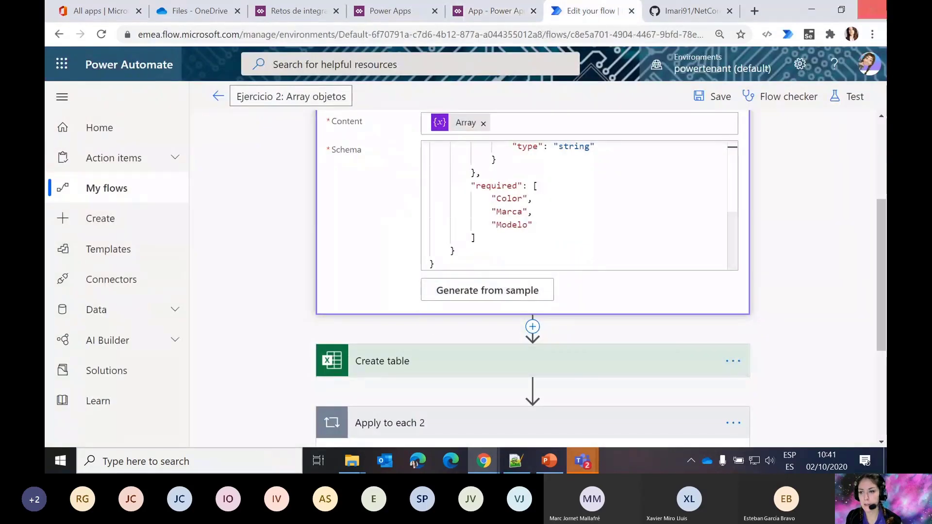
- Try to save and test the flow using data from a previous run
click(842, 97)
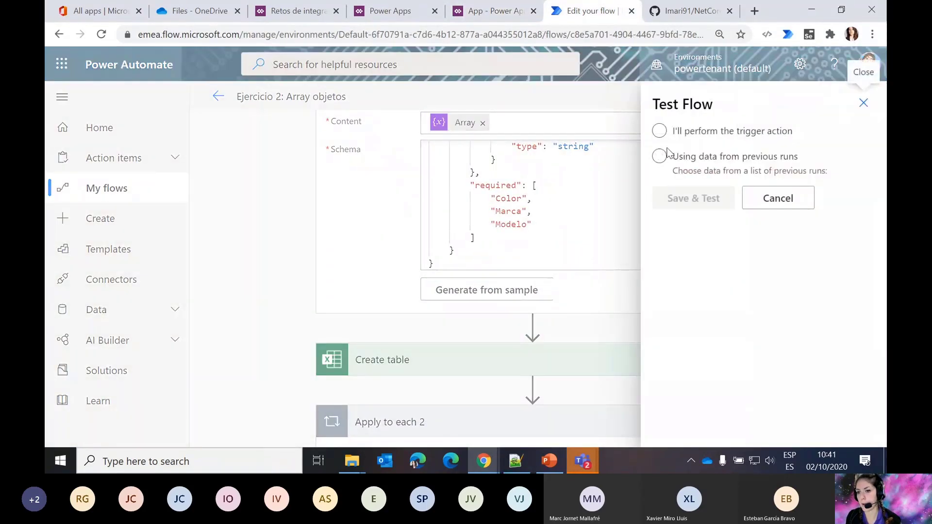
click(659, 156)
click(664, 199)
click(700, 237)
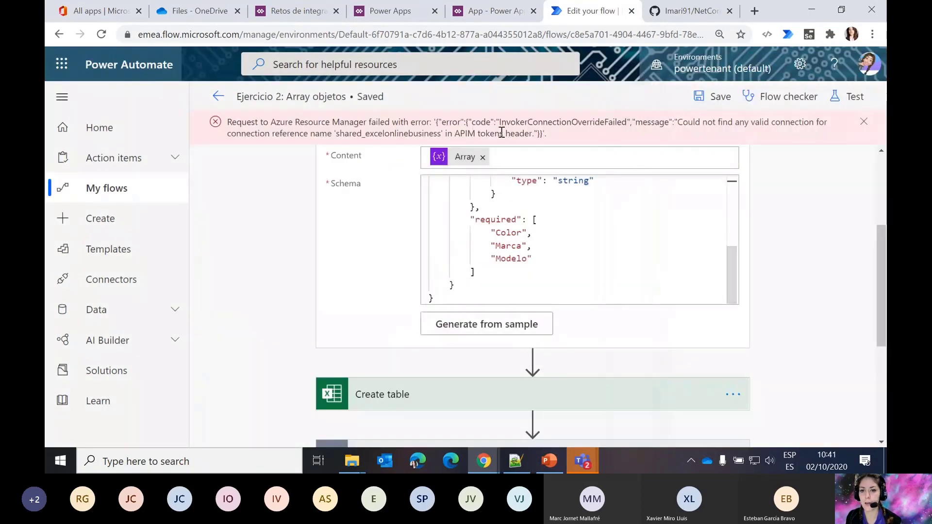
drag(324, 122, 565, 136)
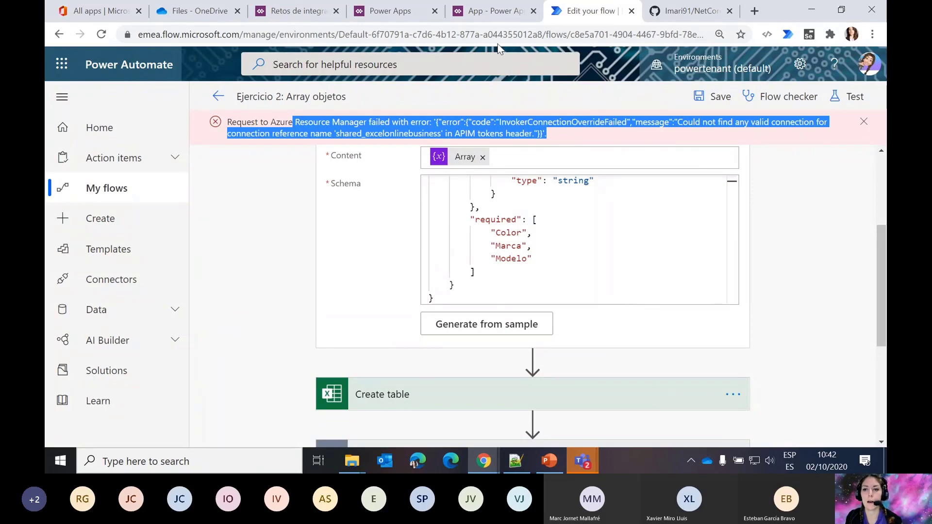
- In Power Apps, remove the JSON argument from the Run call in the Llamar flujo button's OnSelect formula
click(476, 15)
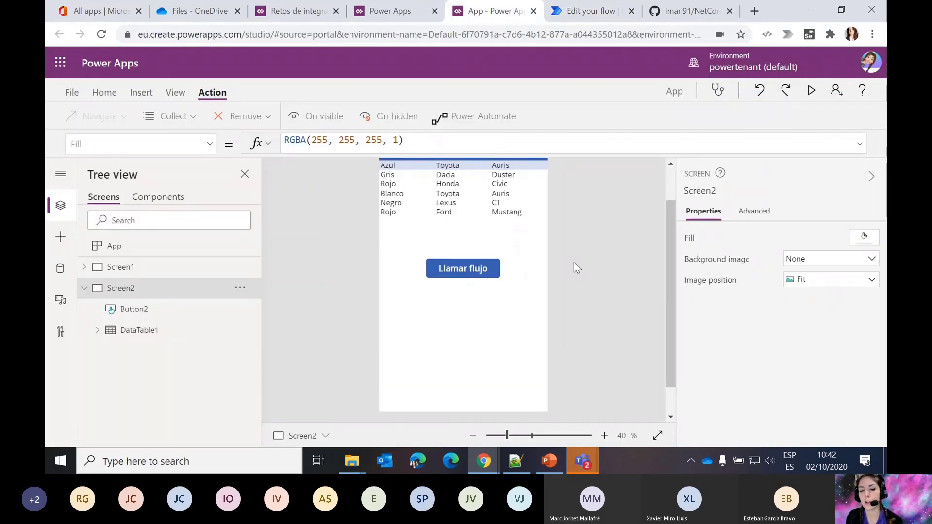
click(464, 266)
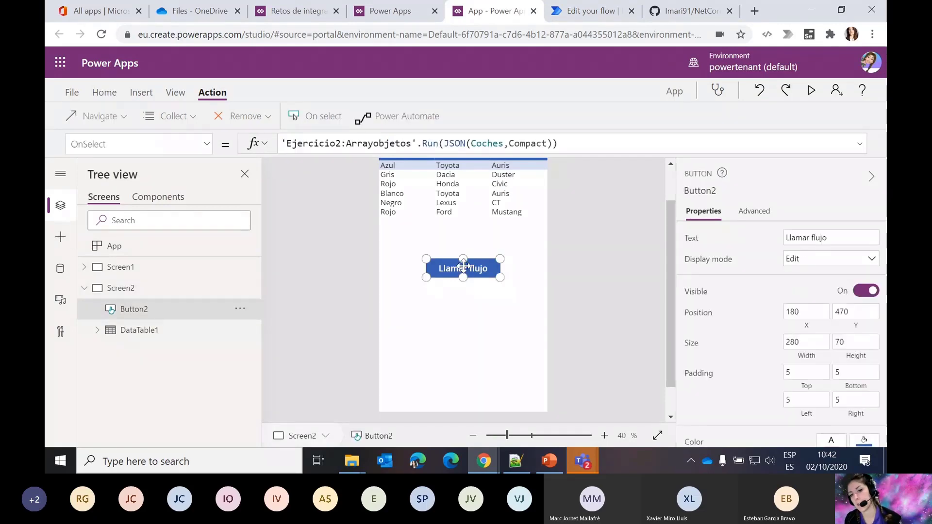
click(549, 142)
drag(613, 143, 444, 145)
key(Delete)
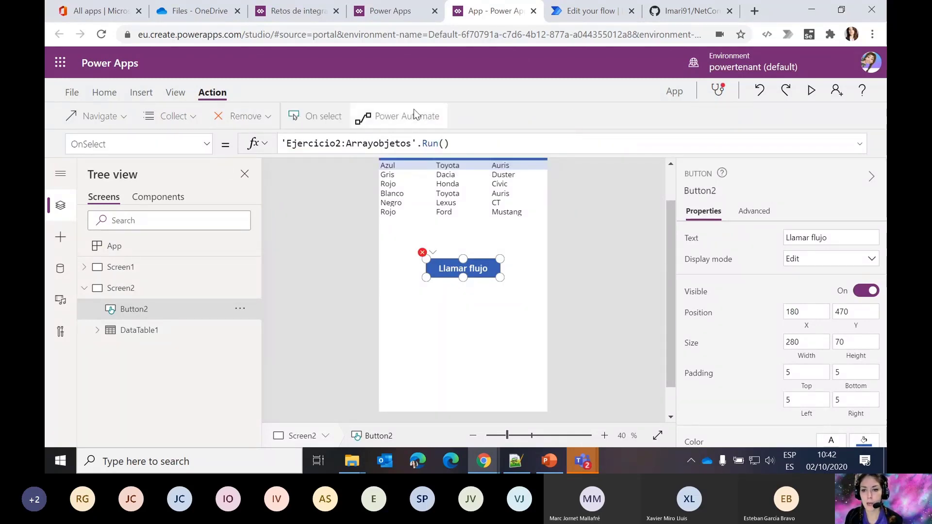
- Remove the flow "Ejercicio 2: Array objetos" from the app and clear the rest of the button's OnSelect formula
click(369, 116)
click(641, 244)
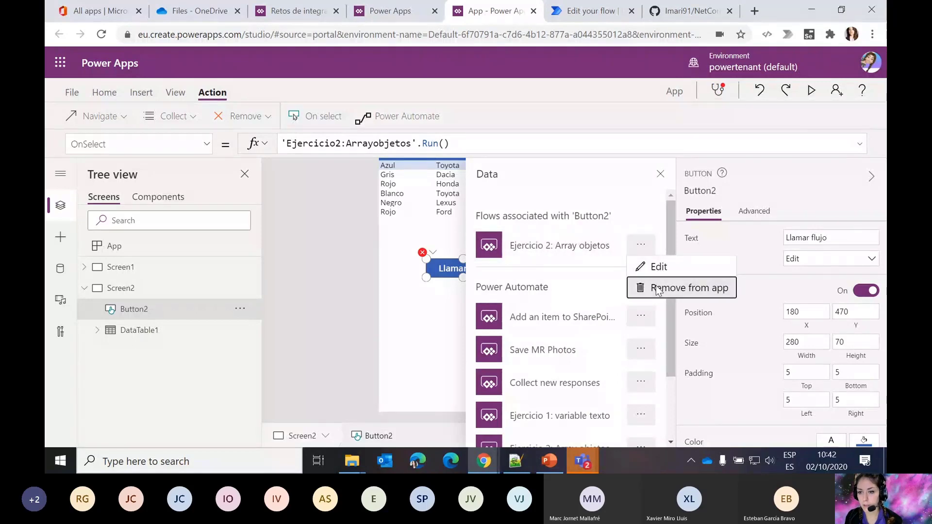
click(652, 286)
drag(449, 144, 286, 141)
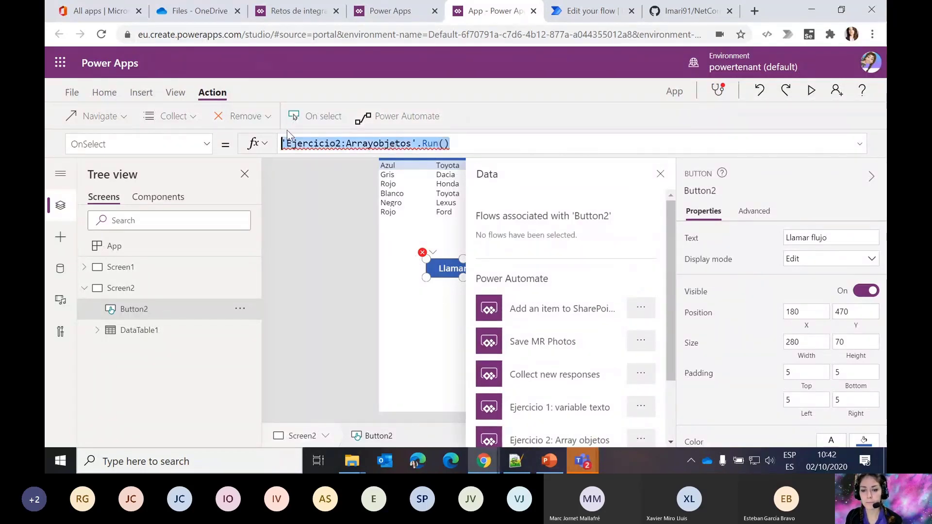
key(Delete)
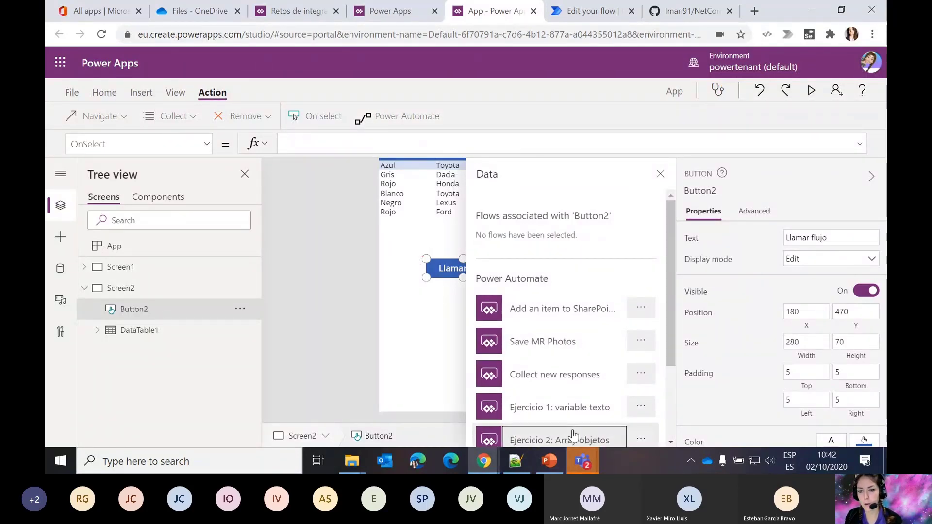
- Reconnect the flow "Ejercicio 2: Array objetos" to the button with the OnSelect formula 'Ejercicio2:Arrayobjetos'.Run(JSON(Coches,JSONFormat.Compact))
click(573, 433)
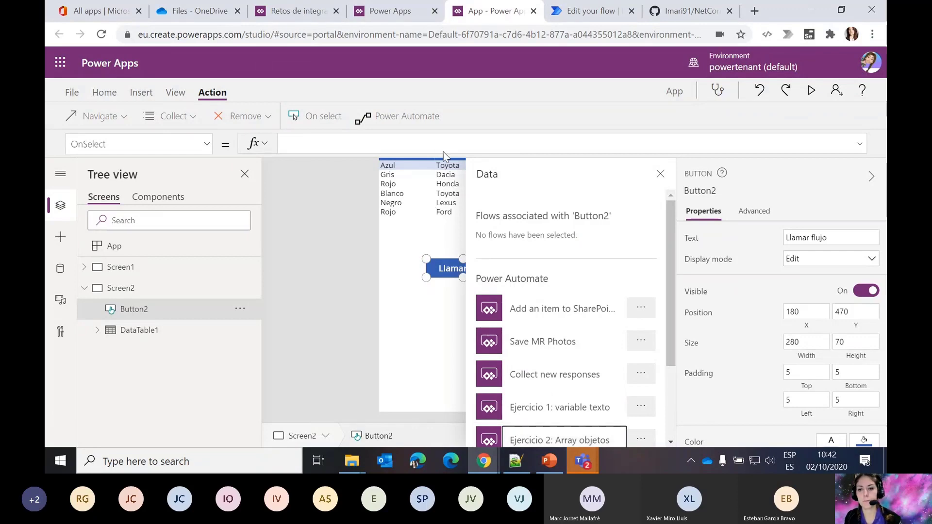
text(JSON(Coches,JSONFormat.Compact))
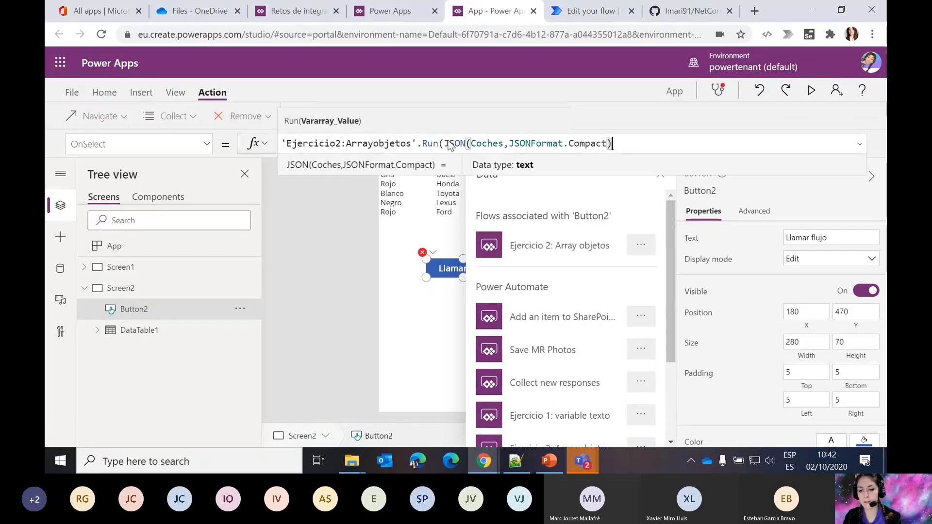
text())
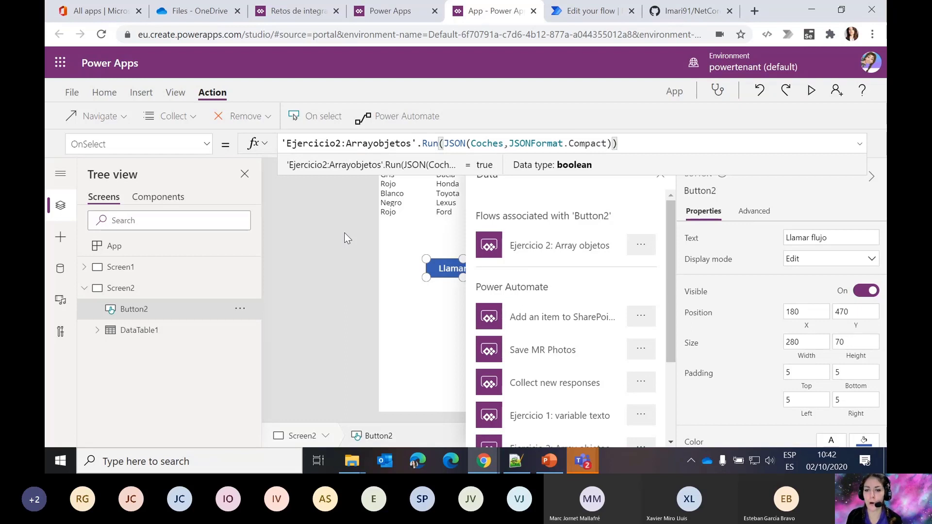
click(346, 236)
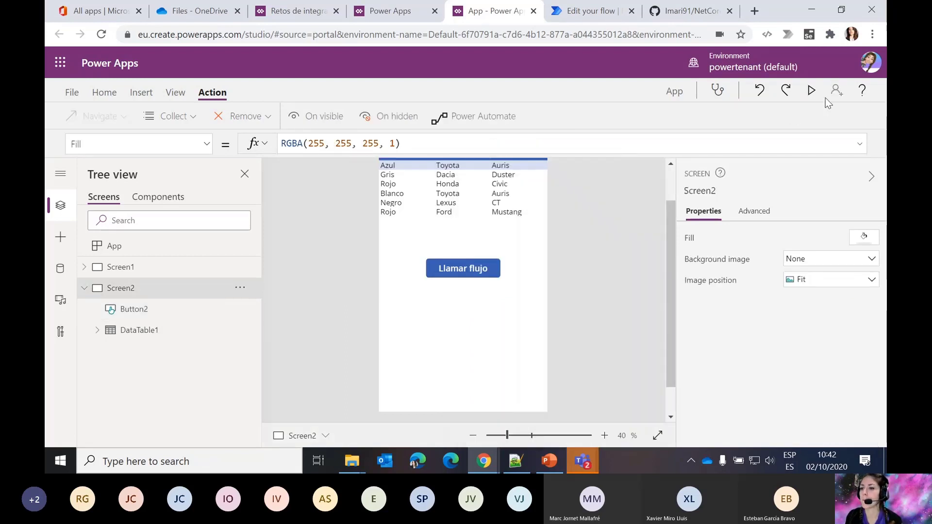
- Call the flow with Llamar flujo in the app preview, then save the flow in Power Automate and leave its editor
click(811, 91)
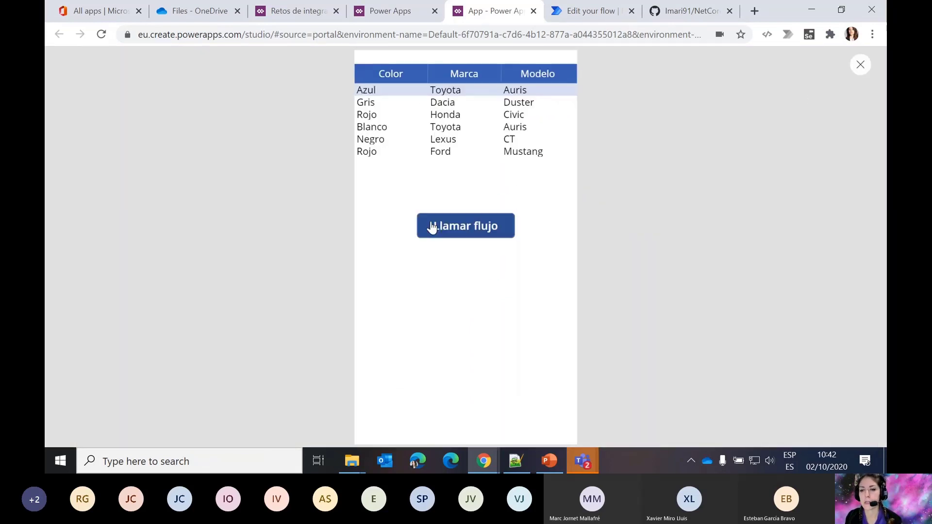
click(590, 10)
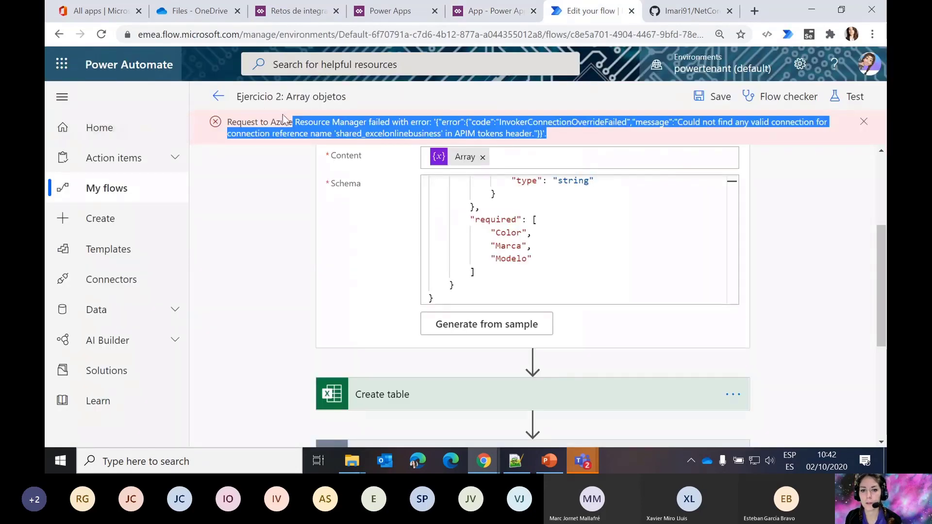
click(715, 96)
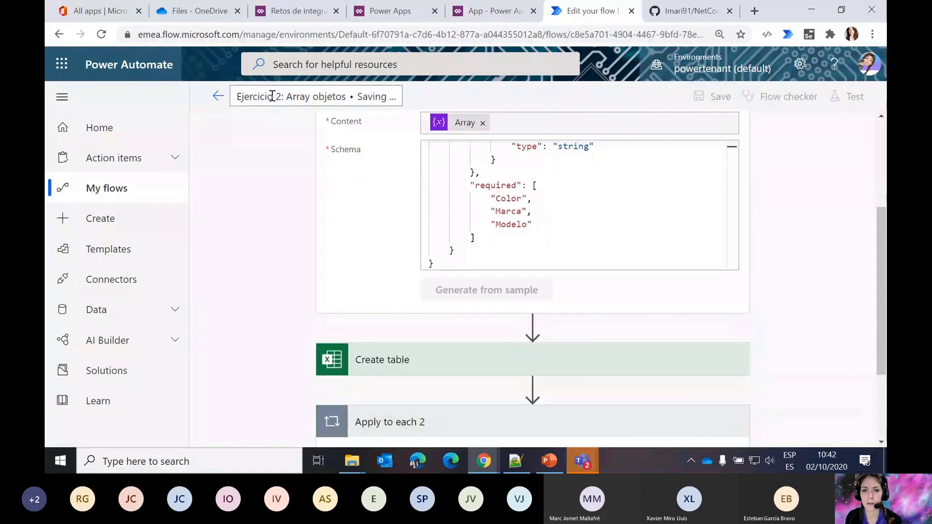
click(218, 97)
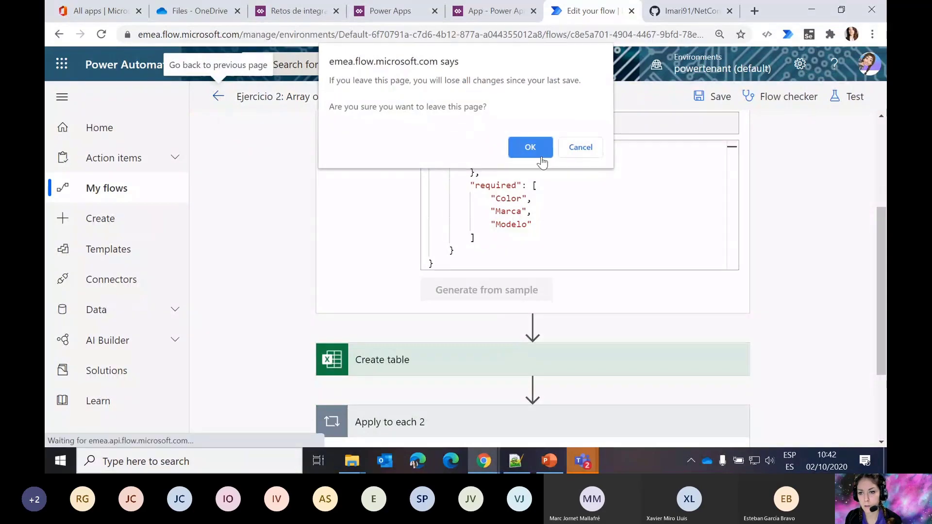
click(533, 146)
- Open the flow's most recent run from its 28-day history and expand the Apply to each 2 loop
scroll(558, 318, down, 3)
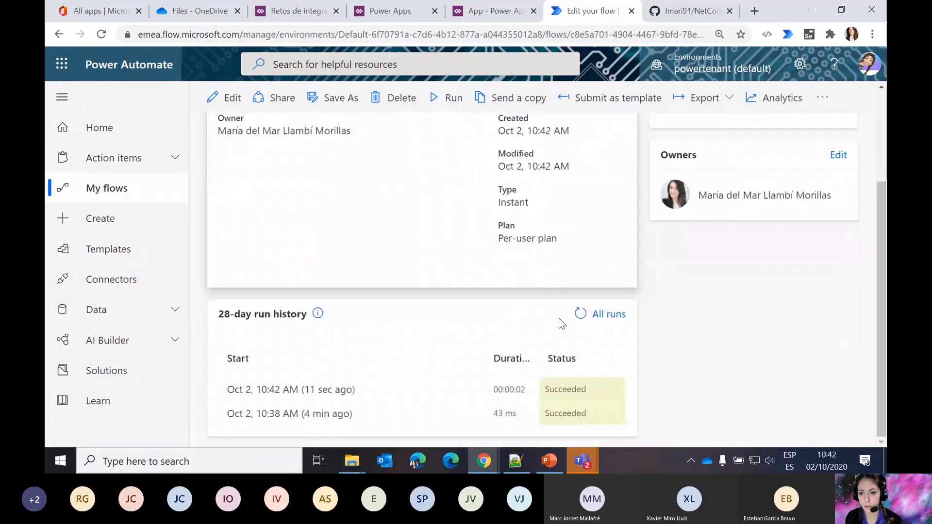
click(342, 390)
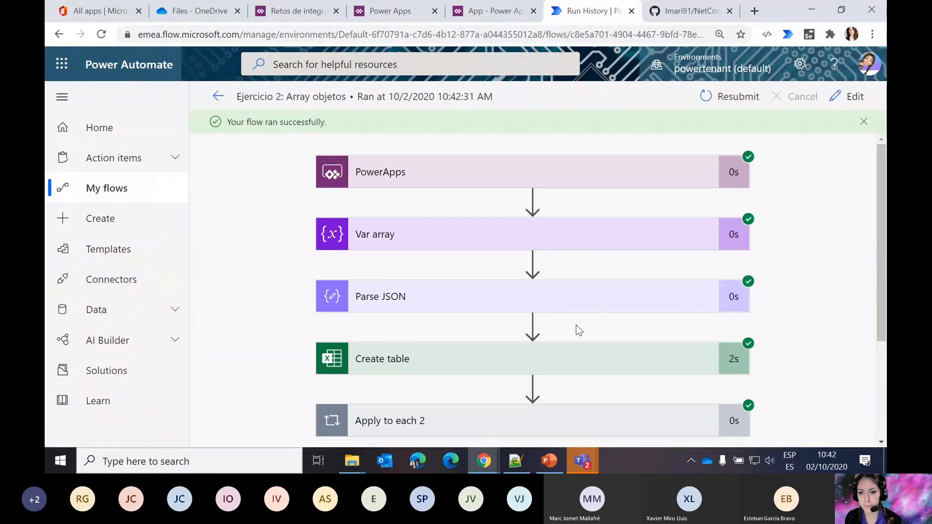
scroll(576, 328, down, 3)
click(482, 268)
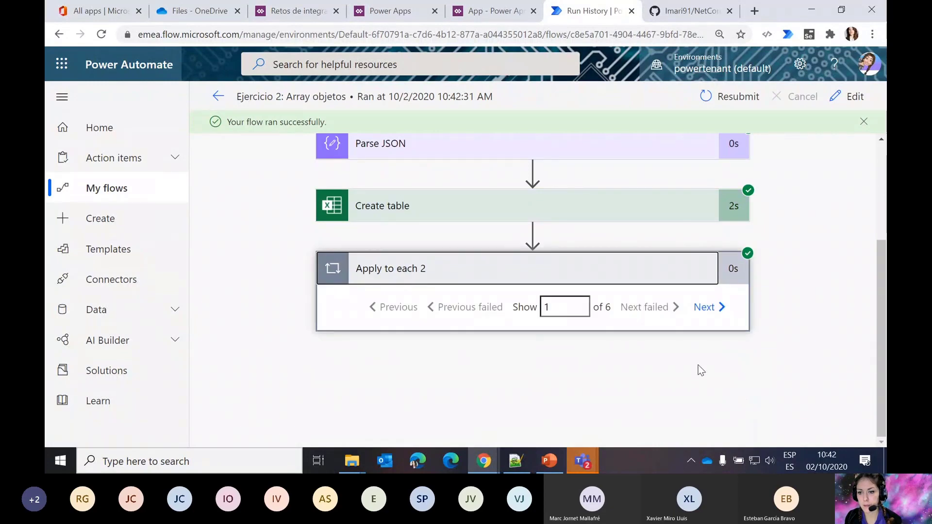
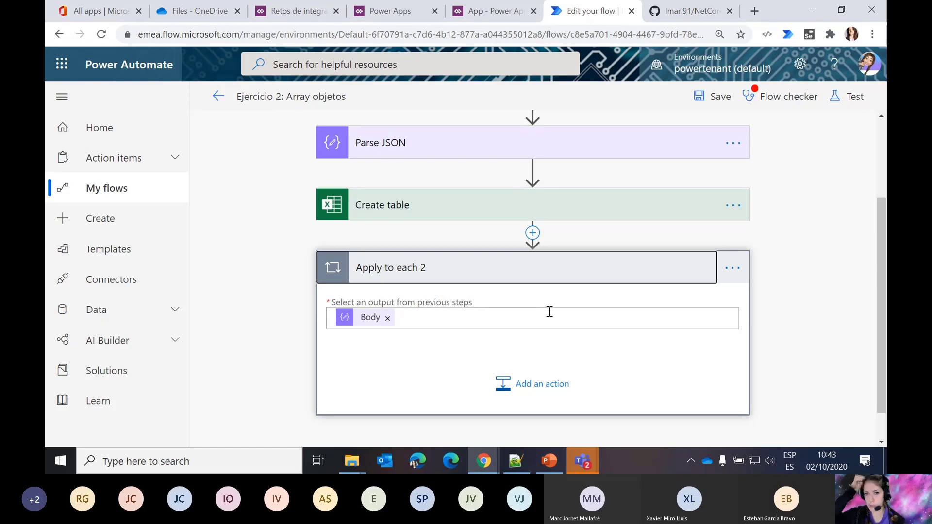
- Review the array and item properties in the Parse JSON schema and collapse the action again
click(394, 146)
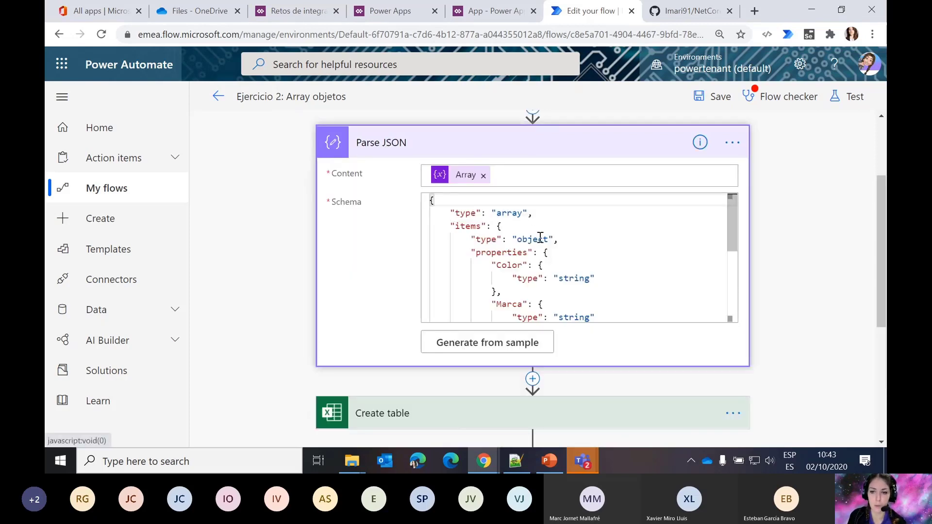
scroll(523, 223, down, 3)
scroll(493, 219, up, 4)
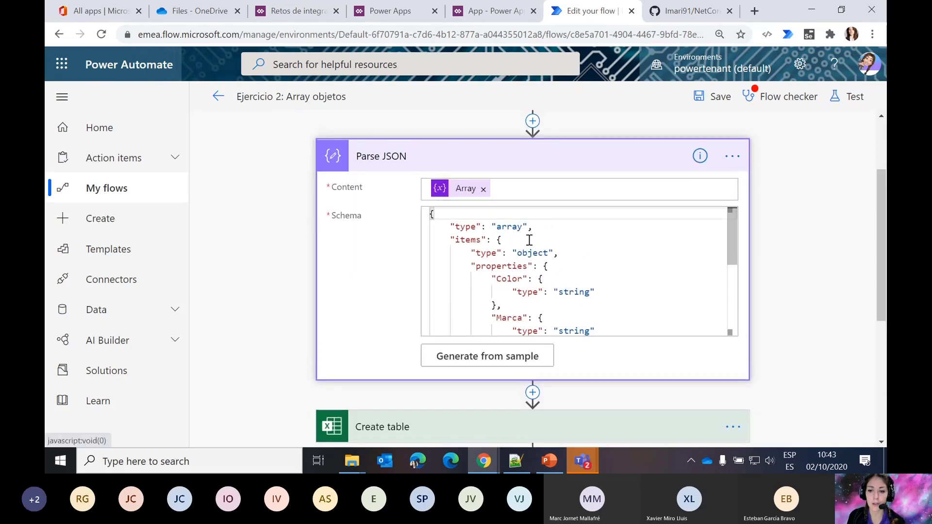
click(467, 161)
- Add the Excel Online (Business) action "Add a row into a table" inside the Apply to each 2 loop
scroll(539, 301, down, 1)
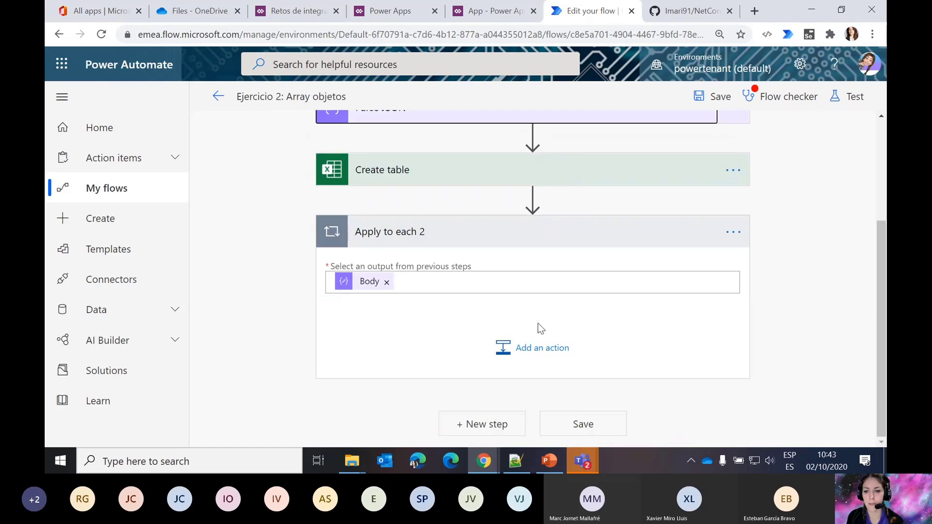
click(538, 349)
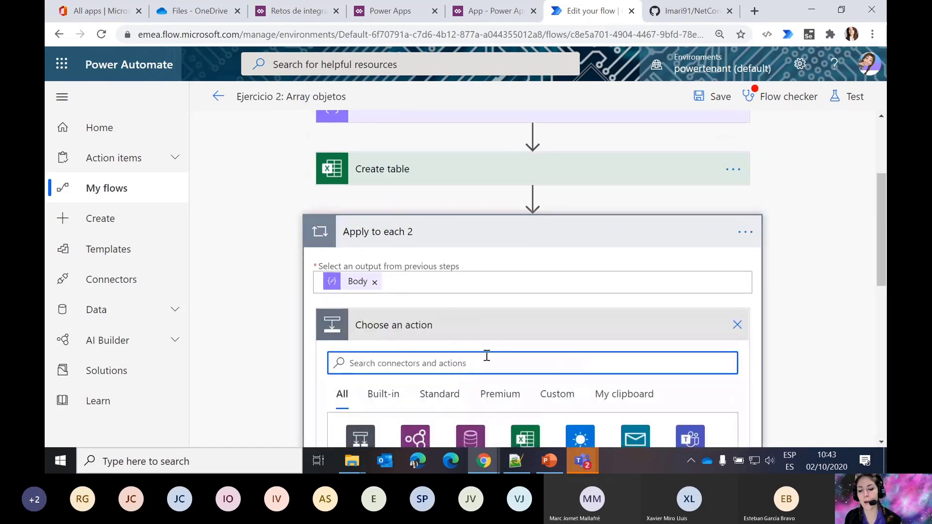
click(536, 380)
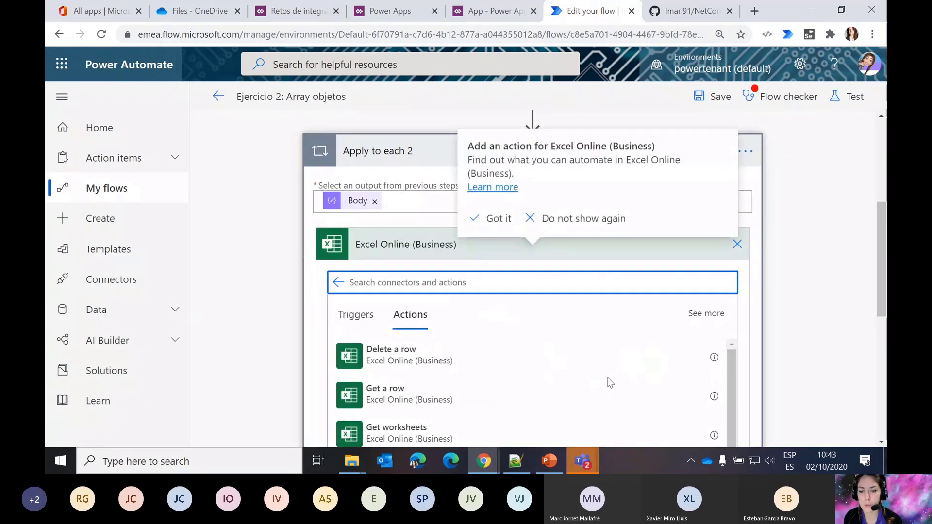
scroll(670, 369, down, 3)
scroll(714, 376, down, 3)
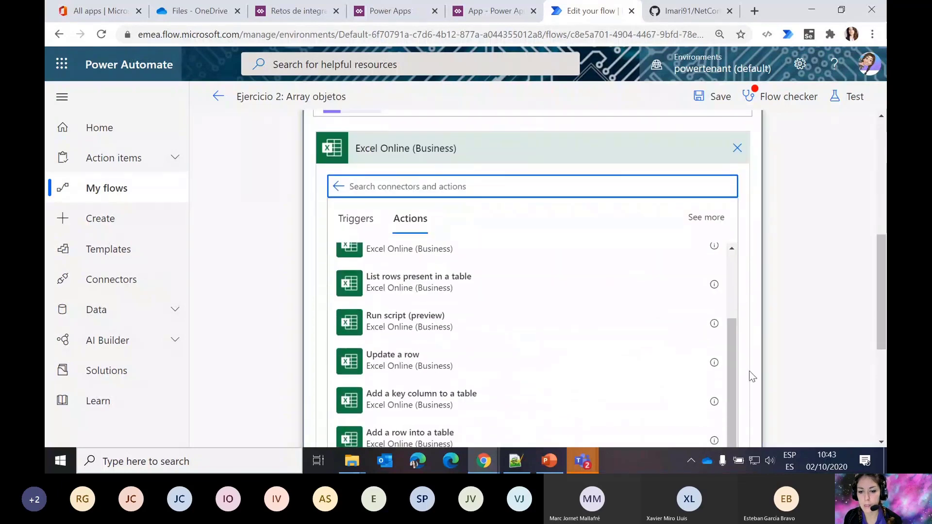
scroll(603, 392, down, 1)
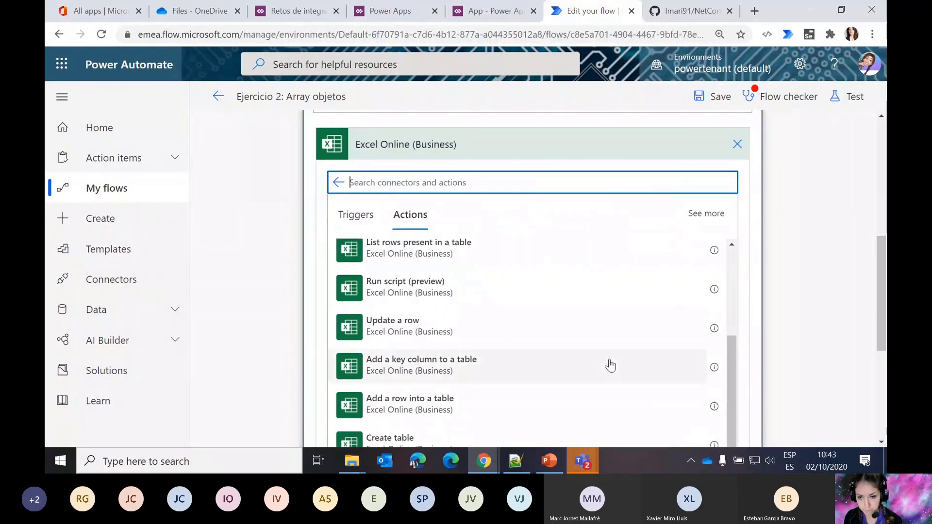
click(462, 400)
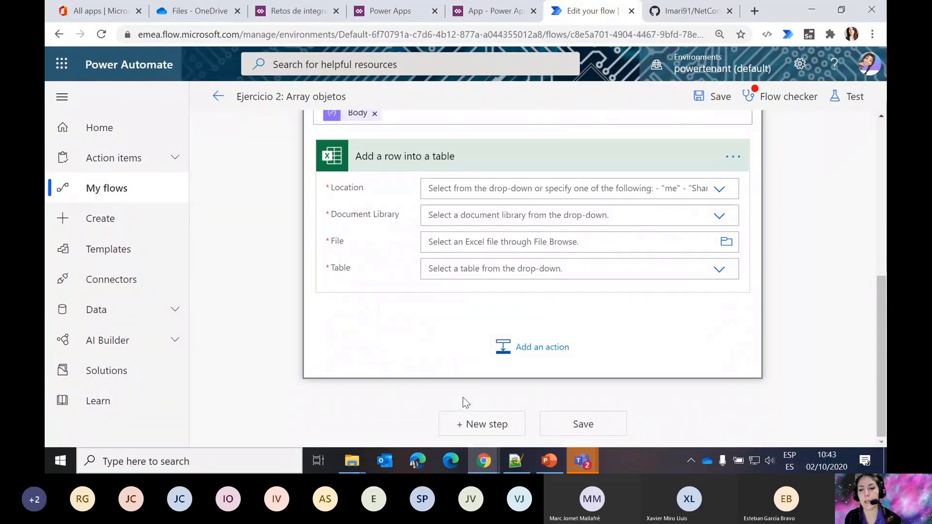
- In the Add a row into a table action, set the location to OneDrive for Business, the library to OneDrive and the file to /Coches.xlsx
click(720, 191)
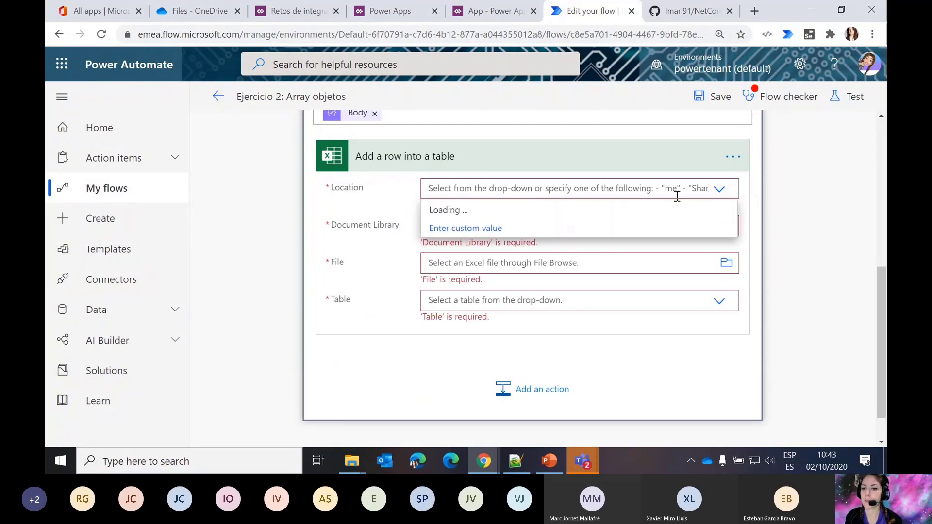
click(492, 213)
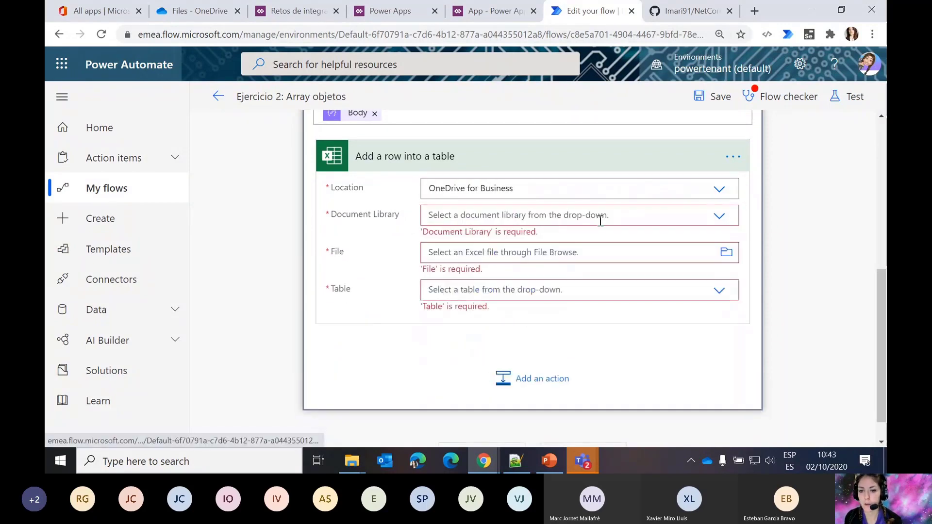
click(719, 215)
click(461, 237)
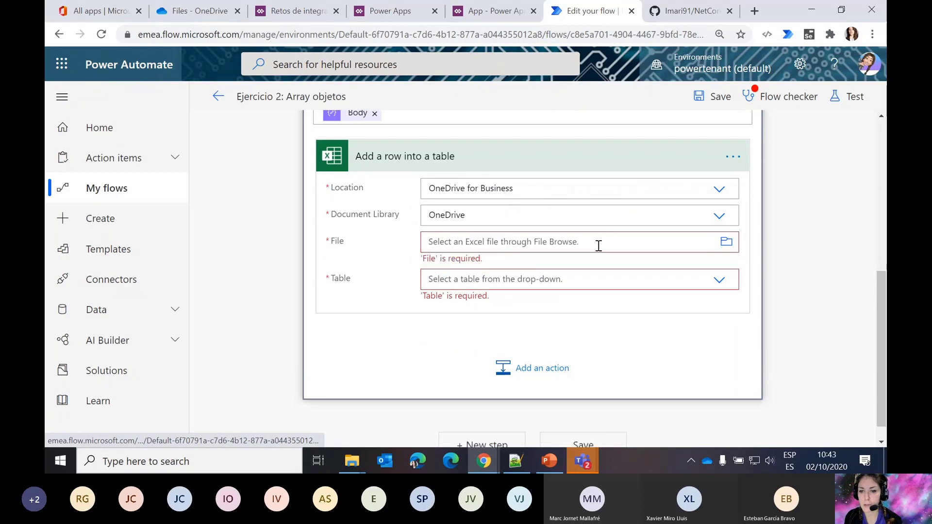
click(727, 242)
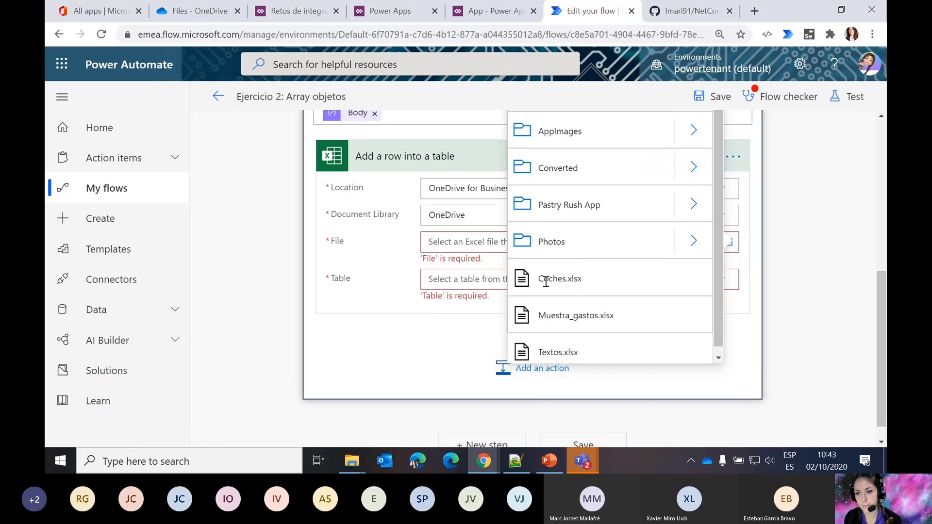
click(687, 279)
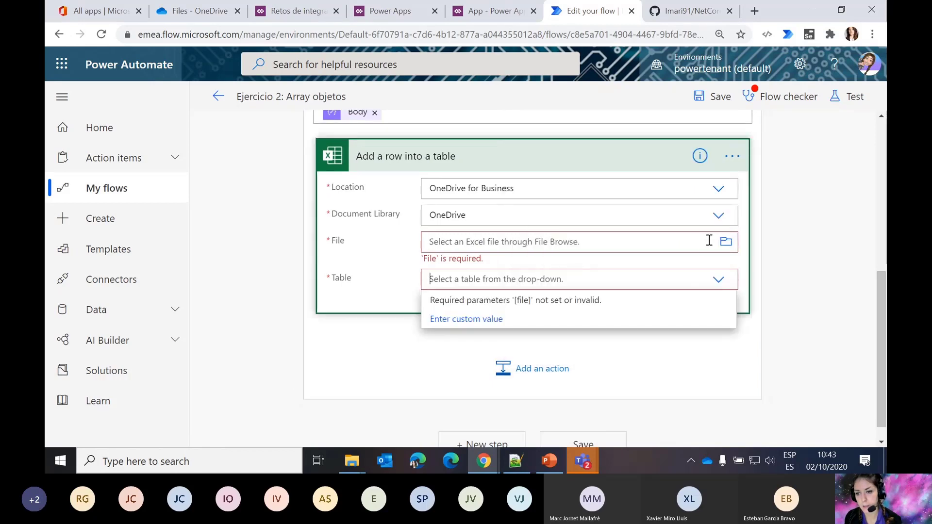
click(725, 242)
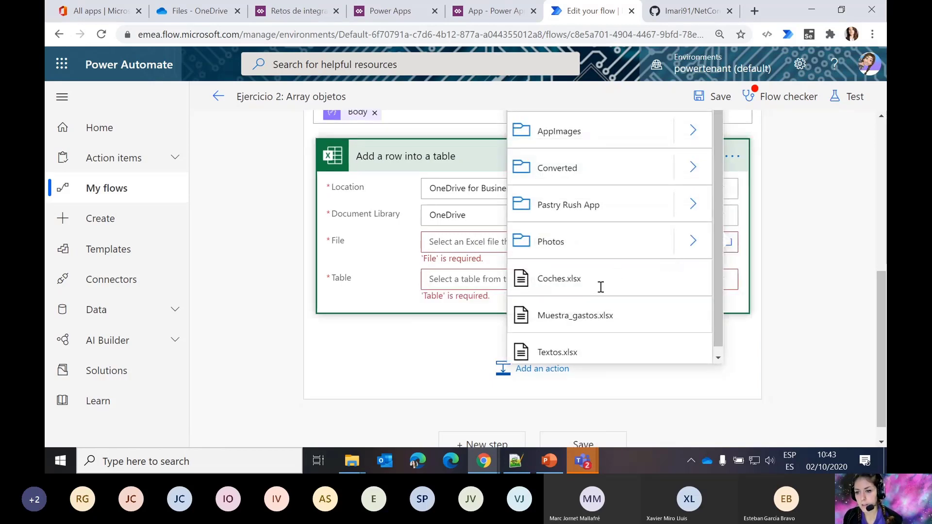
click(574, 274)
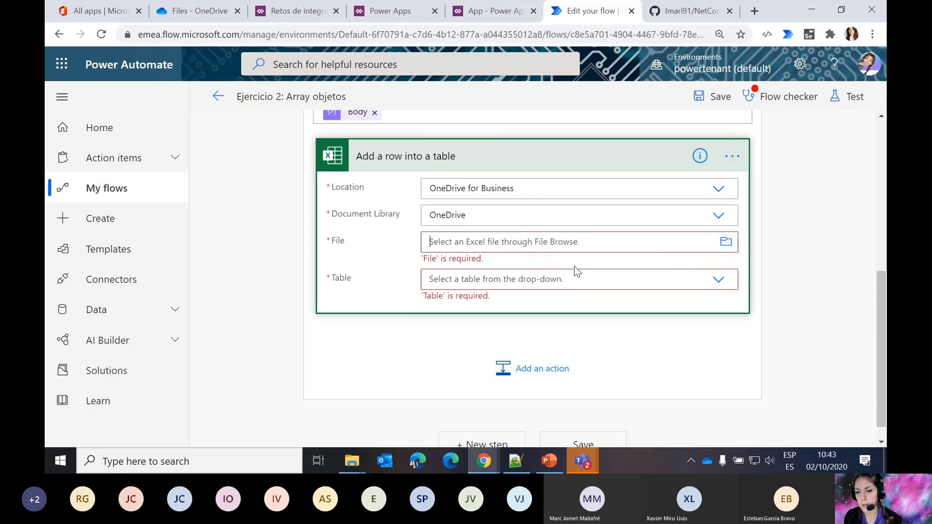
- Set the action's table to a custom value using the name output of Create table
click(476, 281)
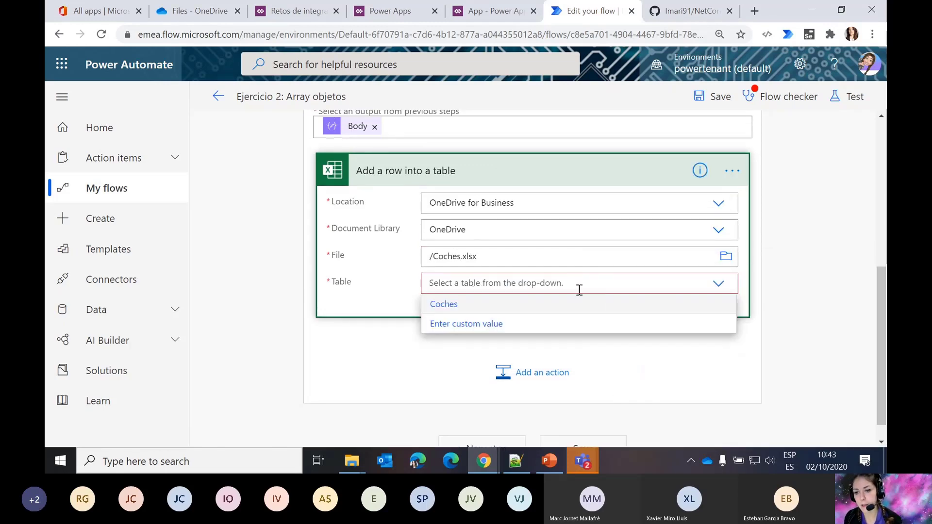
click(487, 324)
scroll(764, 377, down, 5)
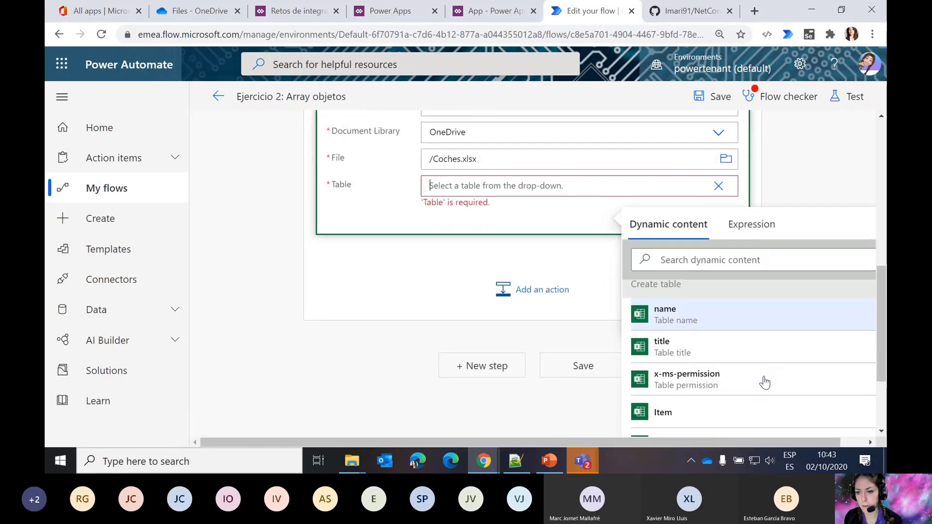
click(764, 321)
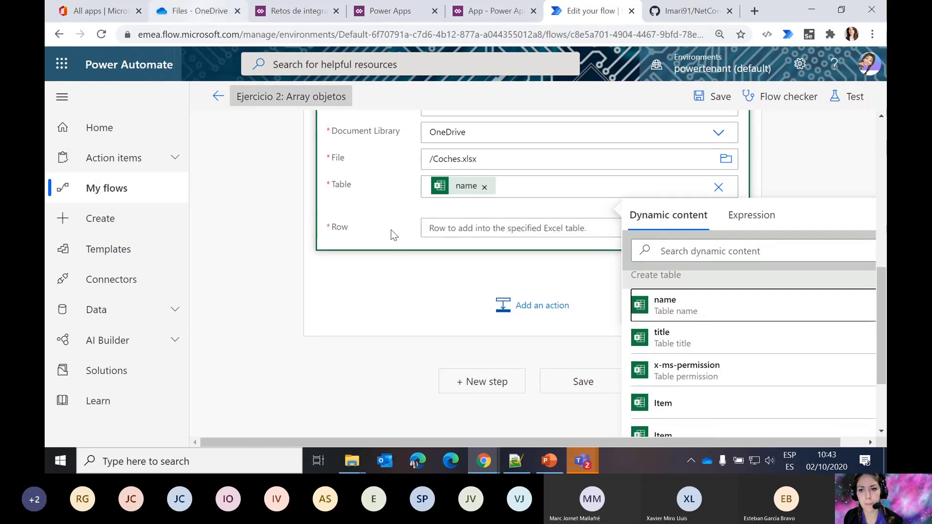
- Check the OneDrive file list and the car table in the app preview, and return to the flow editor
key(alt+Tab)
key(super+d)
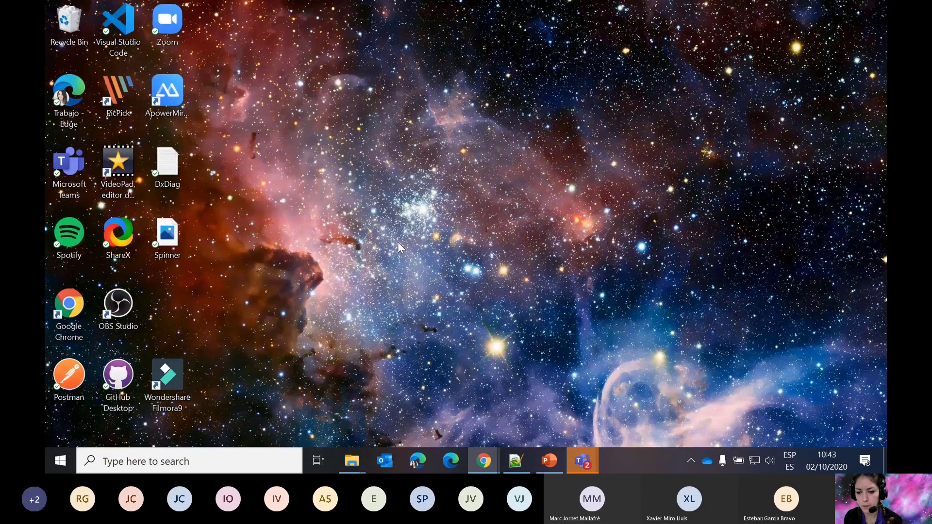
key(alt+Tab)
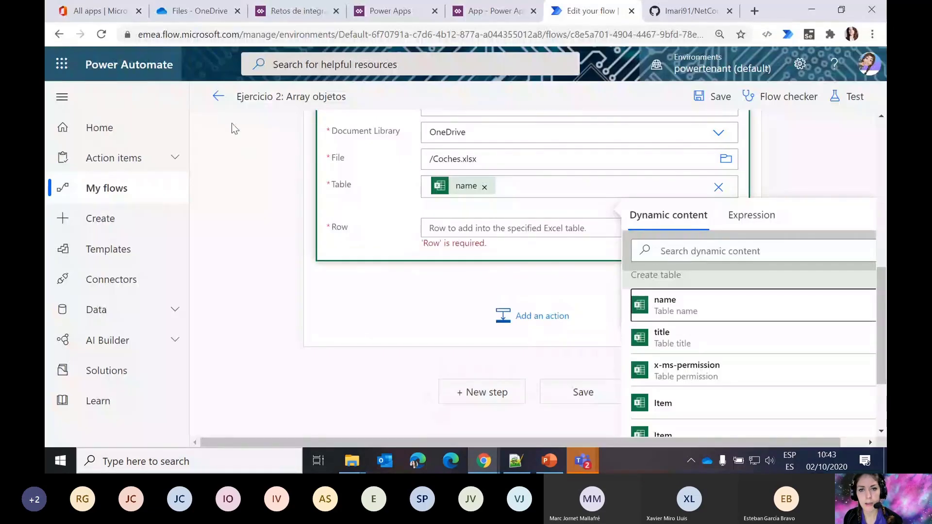
click(189, 11)
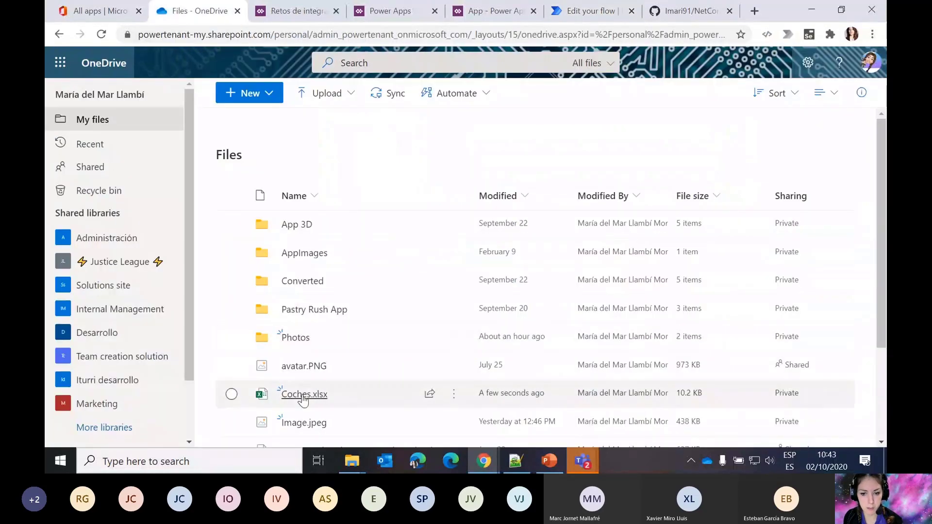
click(487, 15)
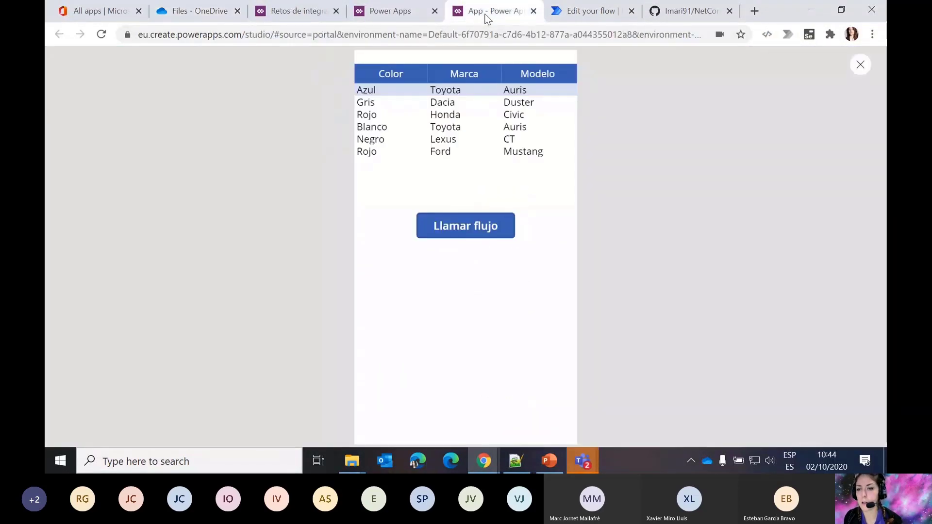
click(589, 14)
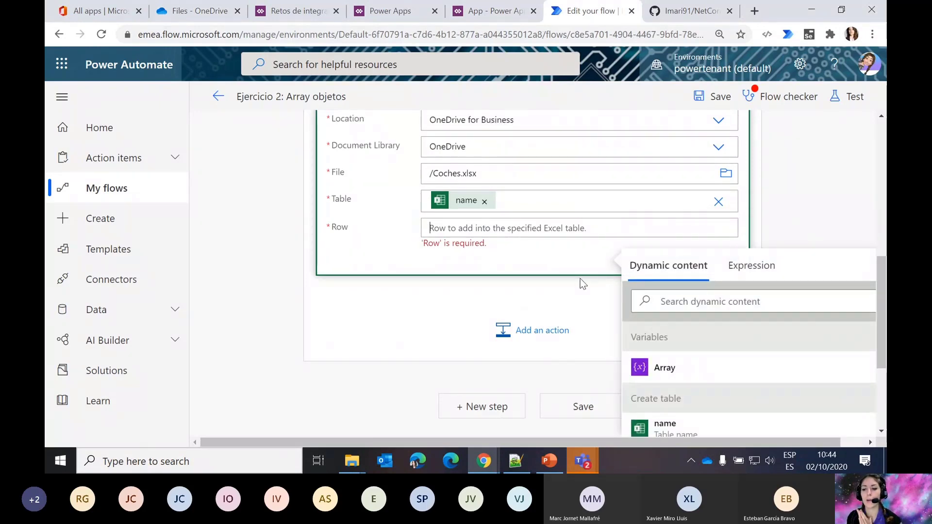
- Fill the Row field with the Current item of Apply to each 2 and save the flow
scroll(580, 262, up, 2)
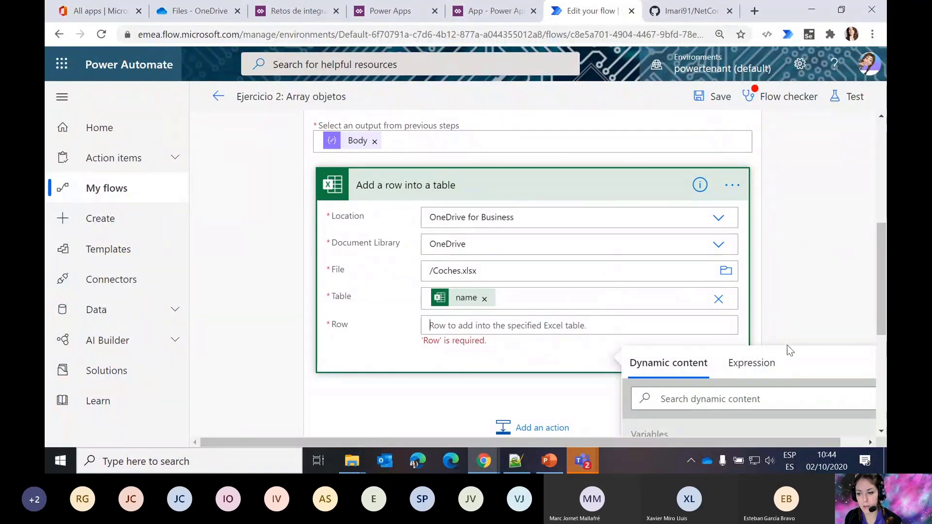
scroll(796, 337, down, 5)
scroll(796, 336, down, 15)
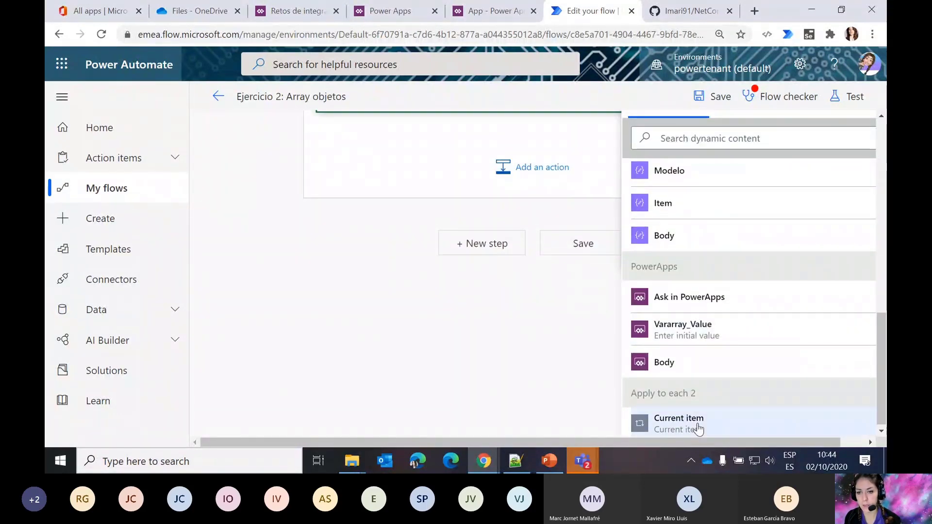
click(690, 420)
click(800, 219)
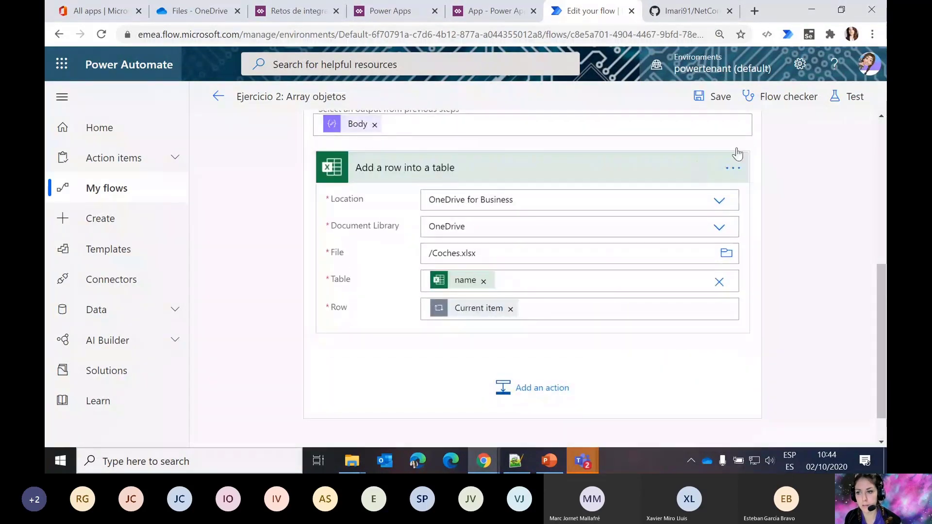
click(705, 98)
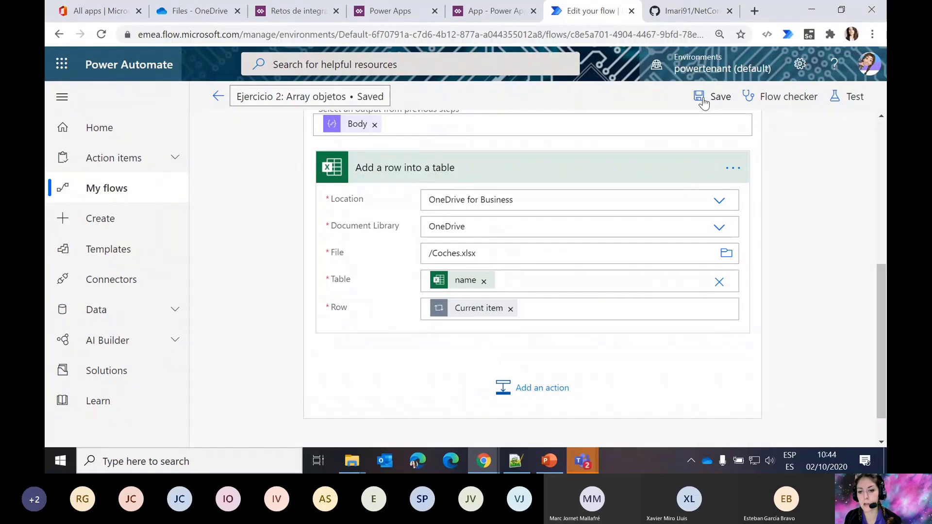
- Test the flow using data from a previous run and expand the Create table action in the run results
click(836, 99)
click(660, 156)
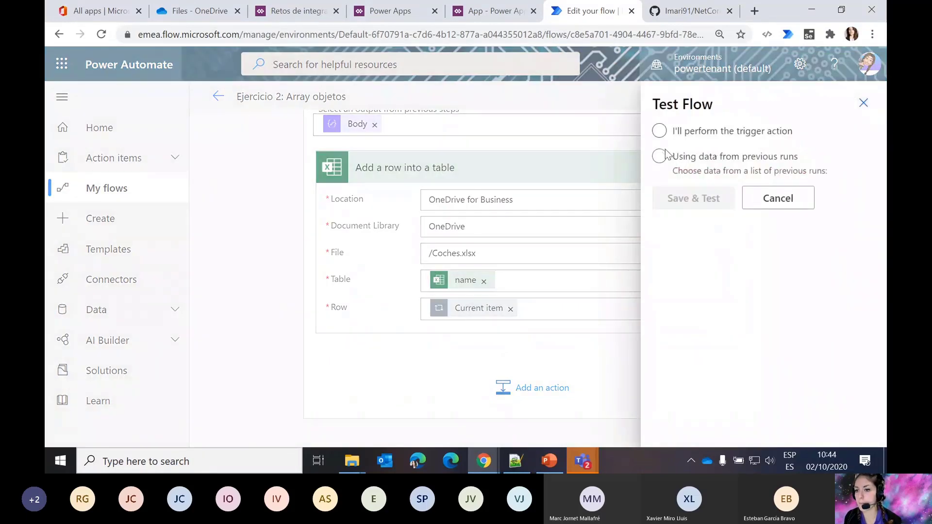
click(663, 200)
click(688, 262)
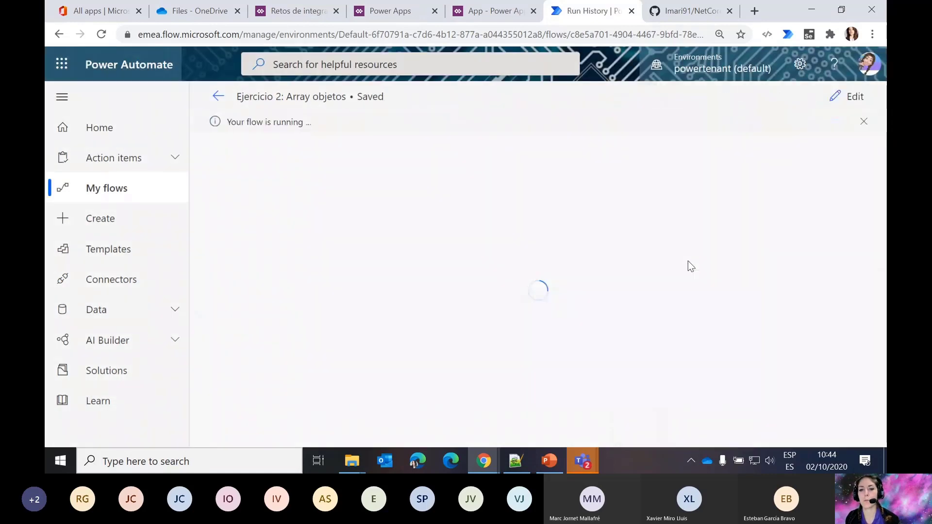
scroll(810, 331, down, 3)
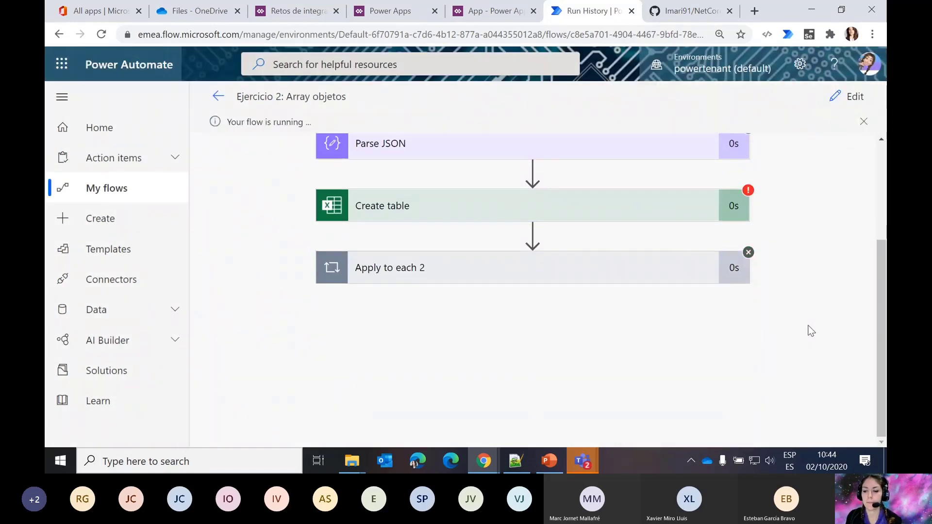
click(651, 209)
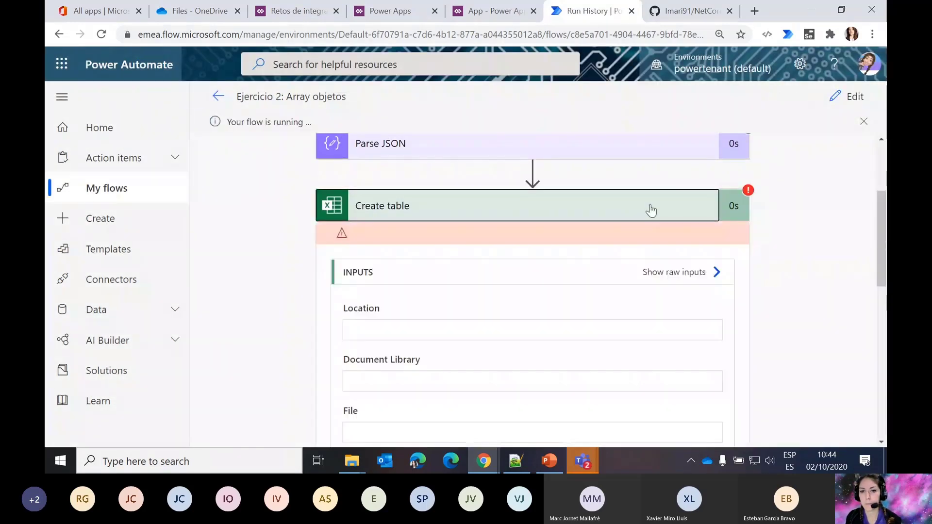
- Open Coches.xlsx from OneDrive, examine the columns of its table and close the workbook
click(207, 10)
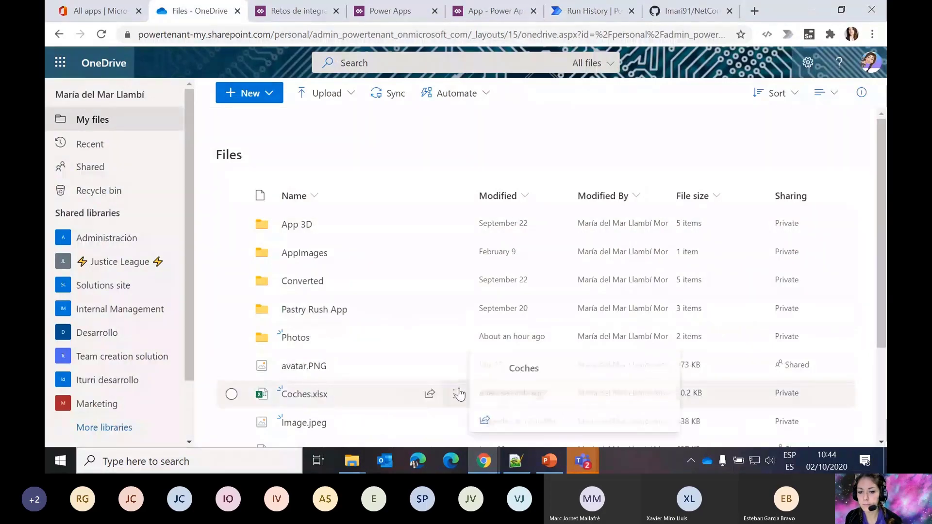
click(303, 394)
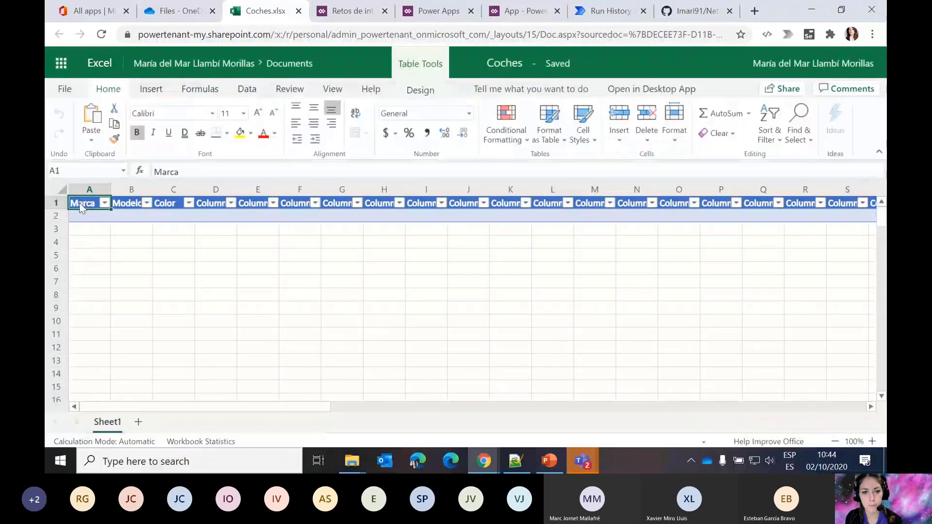
mouse_move(78, 207)
mouse_down()
mouse_move(515, 228)
mouse_move(851, 228)
mouse_up()
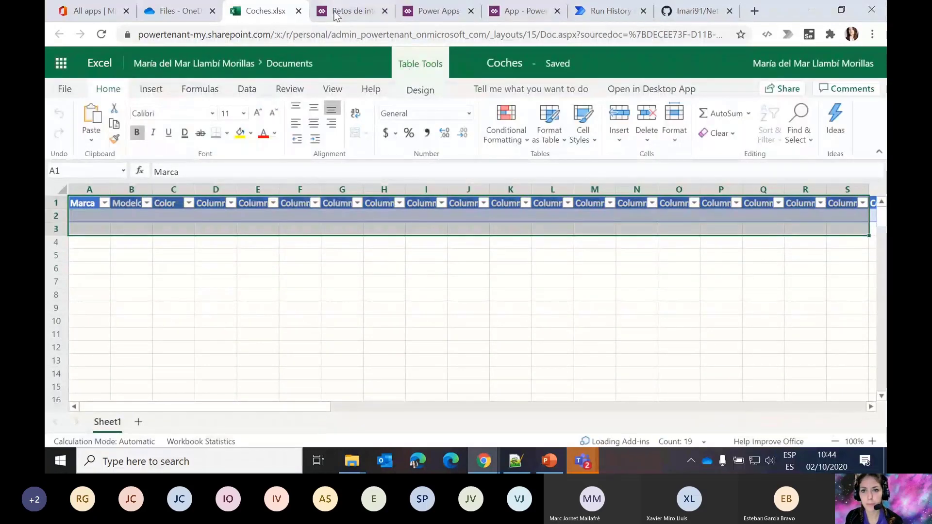
key(ctrl+w)
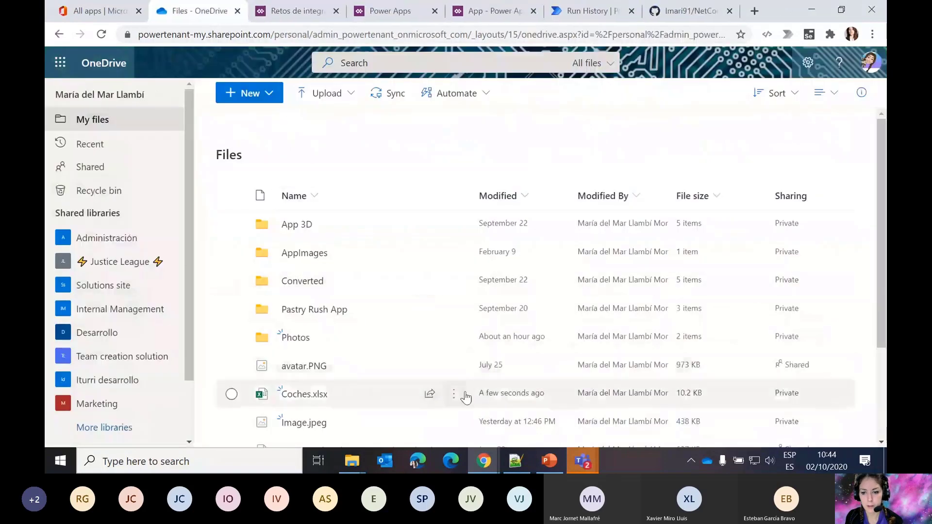
- Try to delete Coches.xlsx from OneDrive
mouse_move(458, 397)
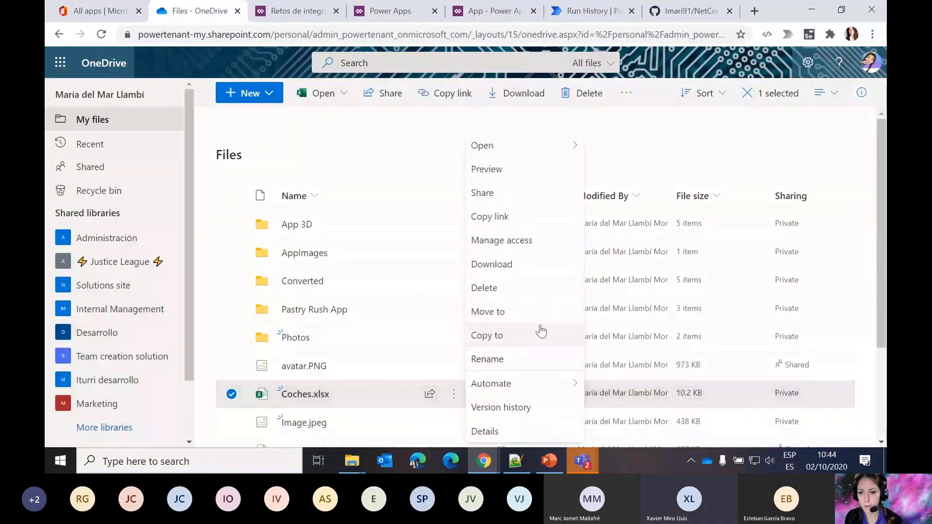
click(505, 290)
click(485, 280)
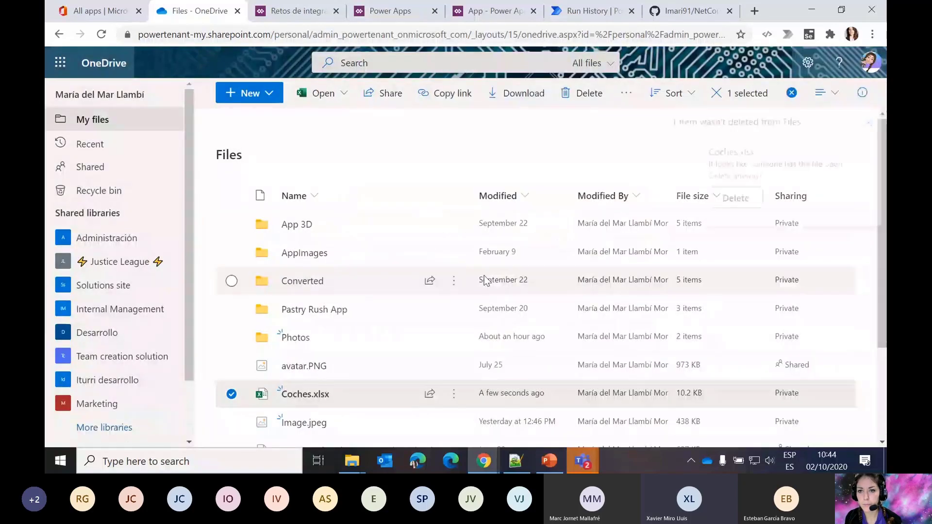
- Reopen the flow for editing, set the table range of Create table to A1:C1 and save the flow
click(488, 14)
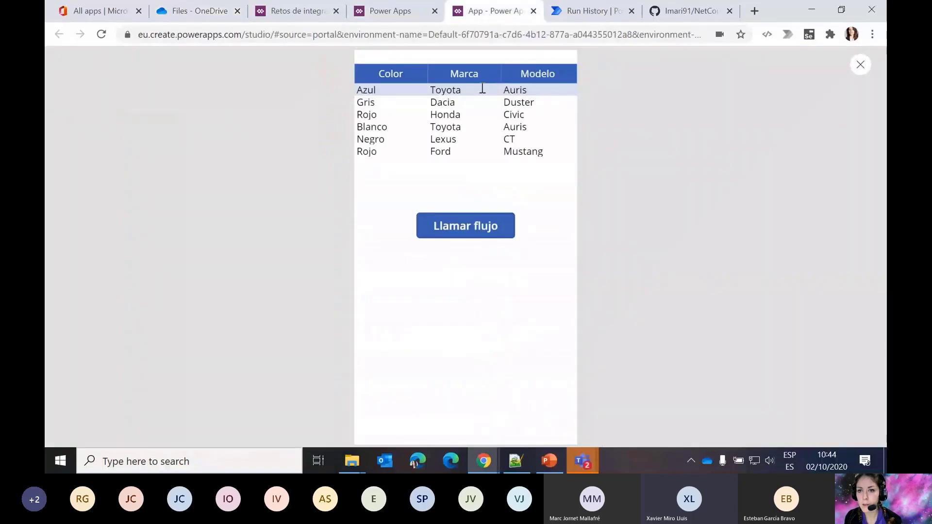
click(586, 19)
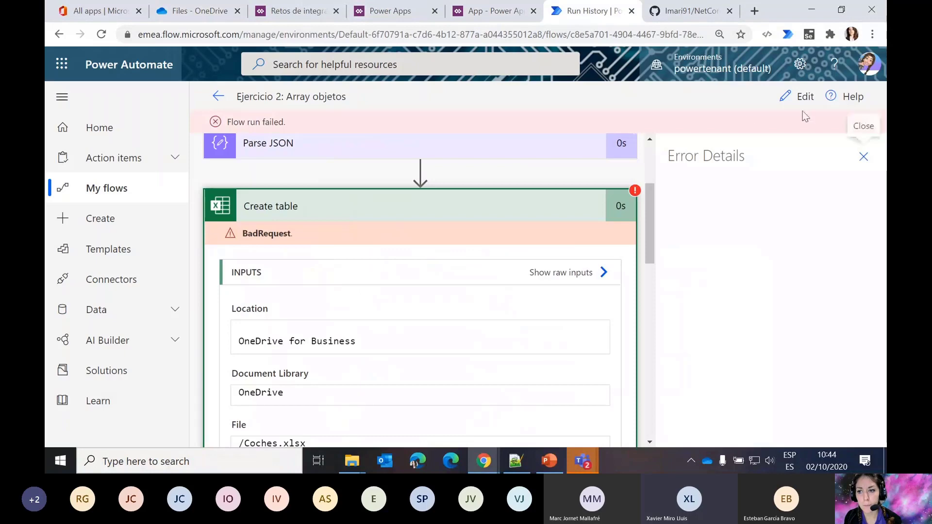
click(807, 96)
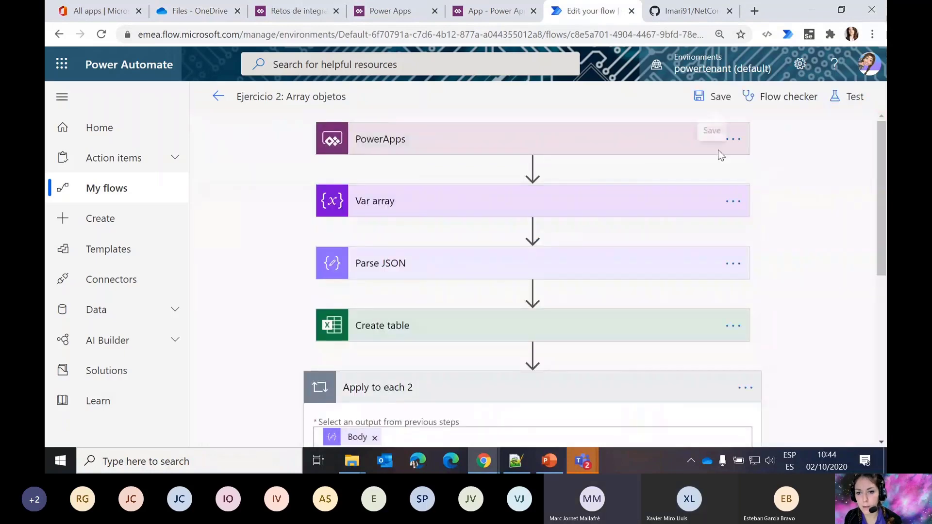
click(461, 320)
scroll(605, 345, down, 2)
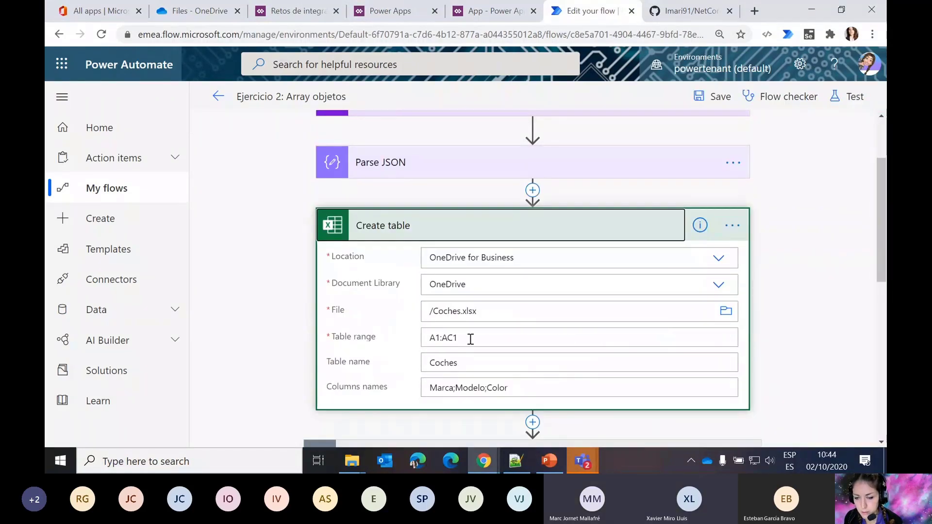
click(447, 338)
key(BackSpace)
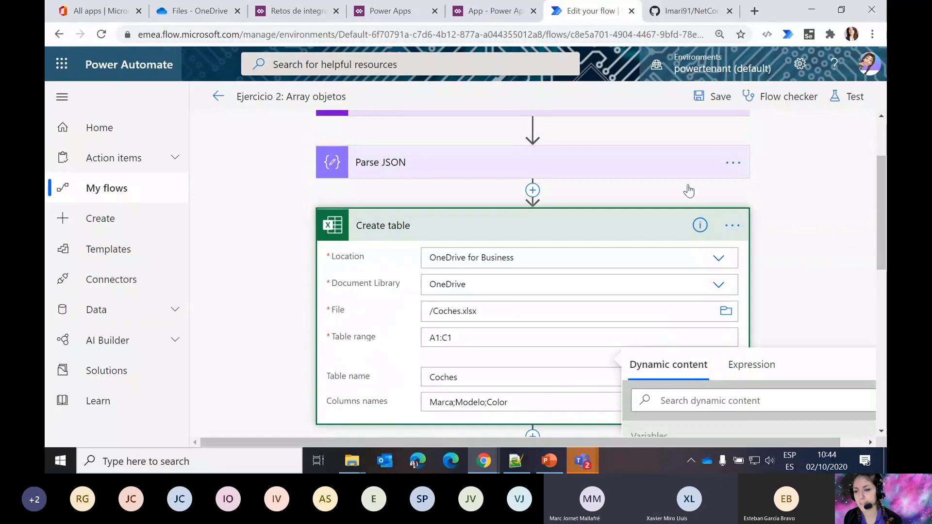
click(718, 103)
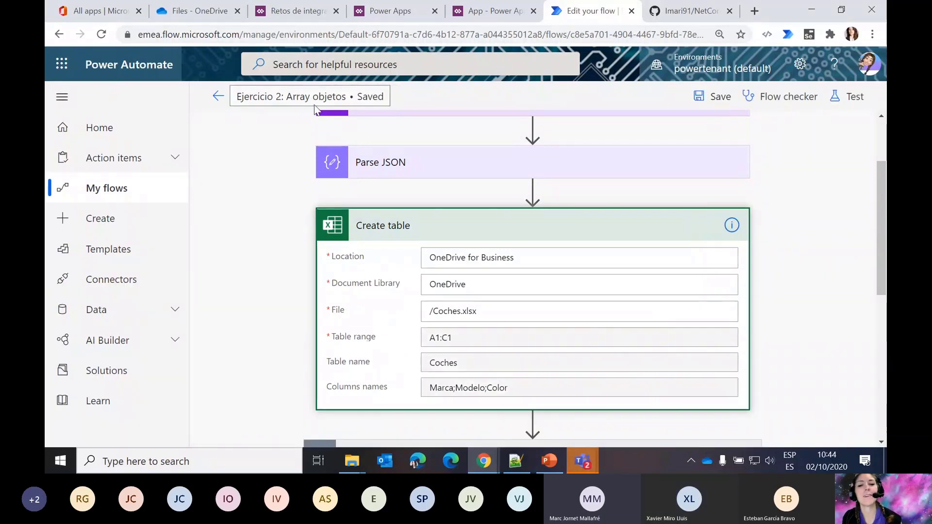
- Switch to the OneDrive files and create a new Excel workbook there
click(214, 11)
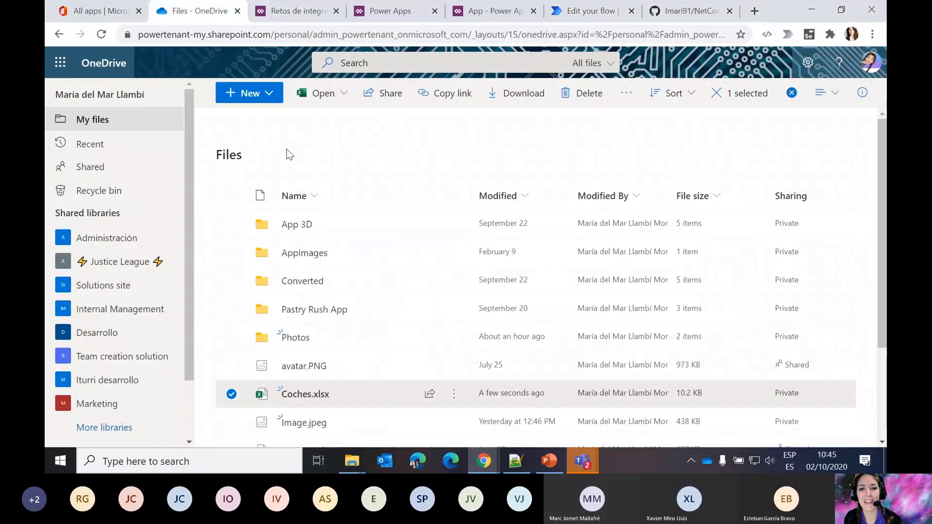
click(271, 100)
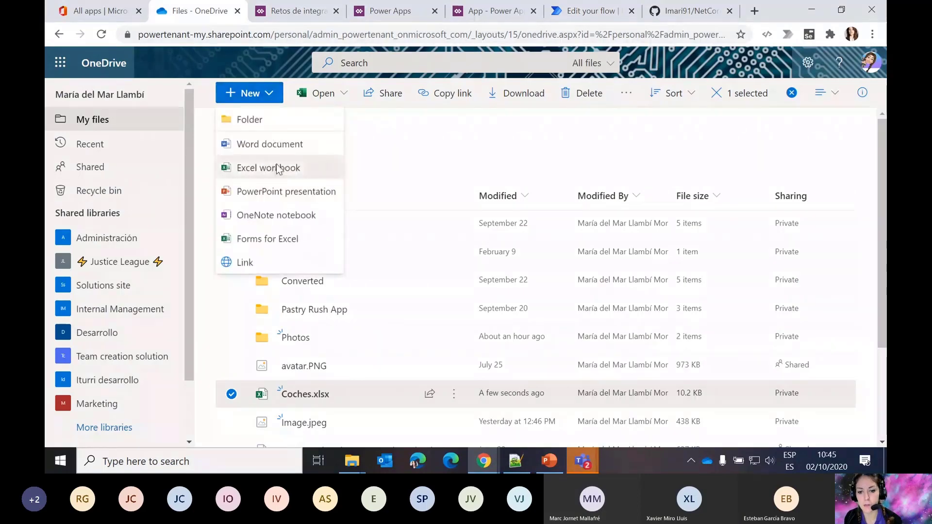
click(280, 168)
- Delete the old Coches.xlsx from OneDrive, forcing the deletion even though the file is reported as open
click(208, 11)
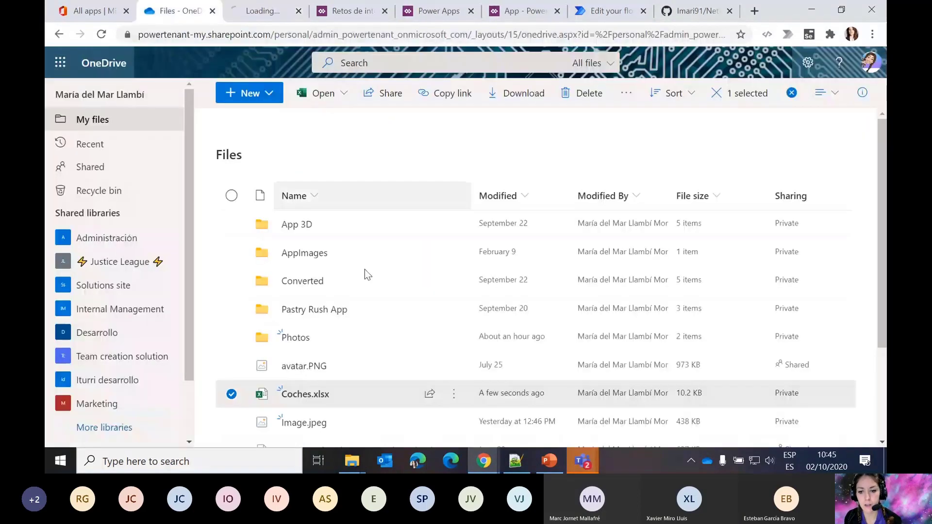
click(454, 394)
click(453, 423)
click(453, 423)
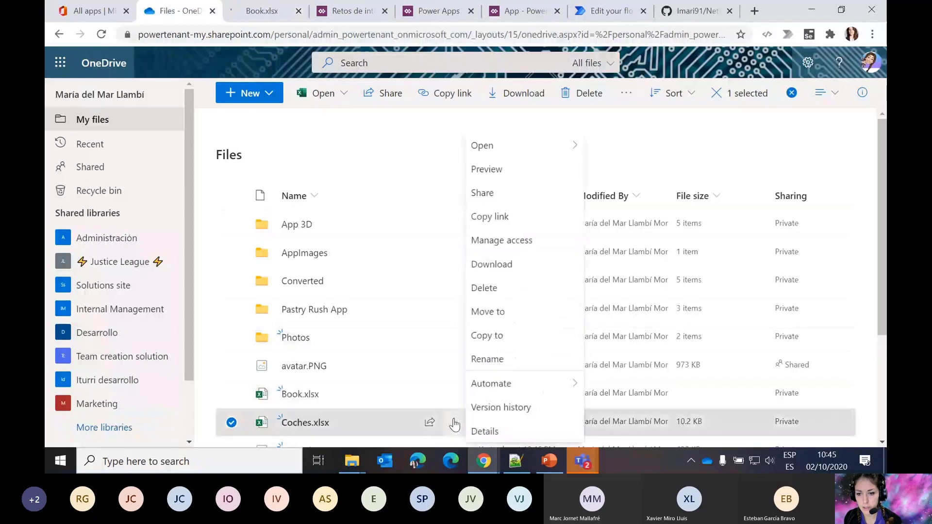
click(493, 289)
click(473, 275)
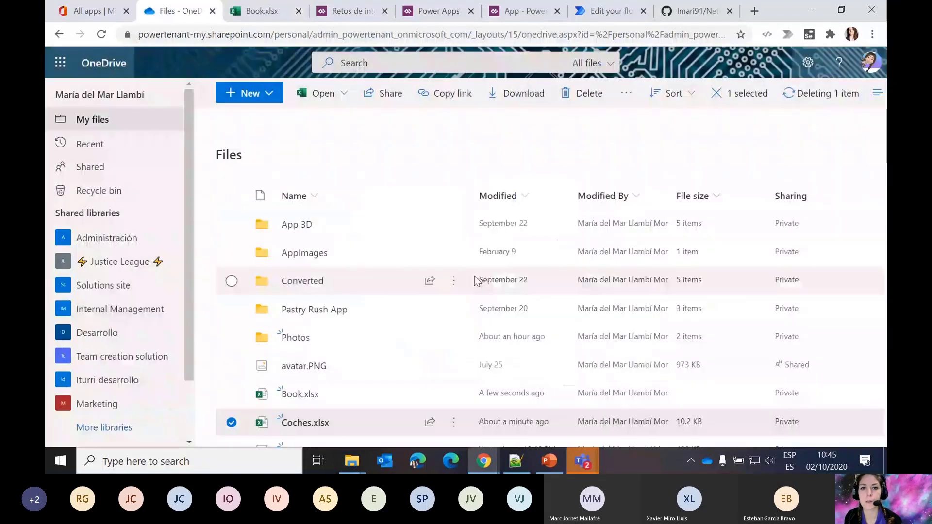
click(263, 13)
click(175, 10)
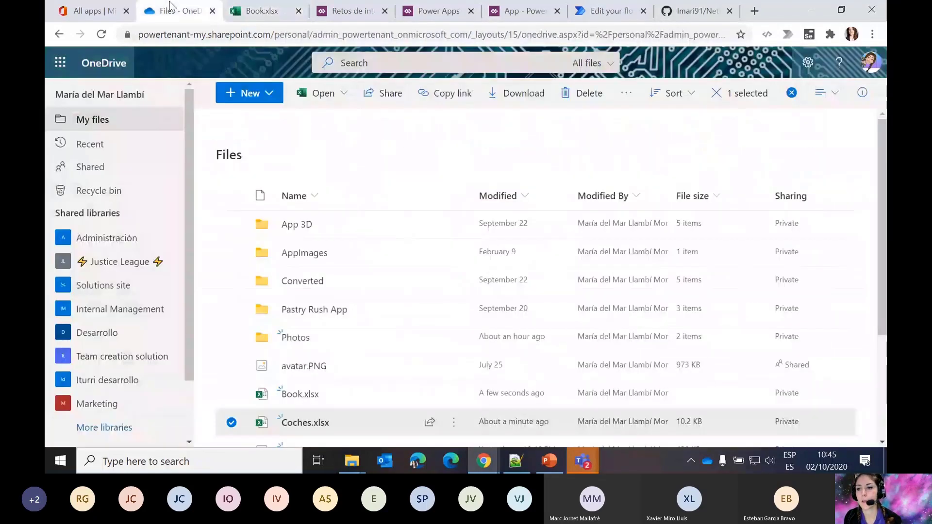
click(791, 93)
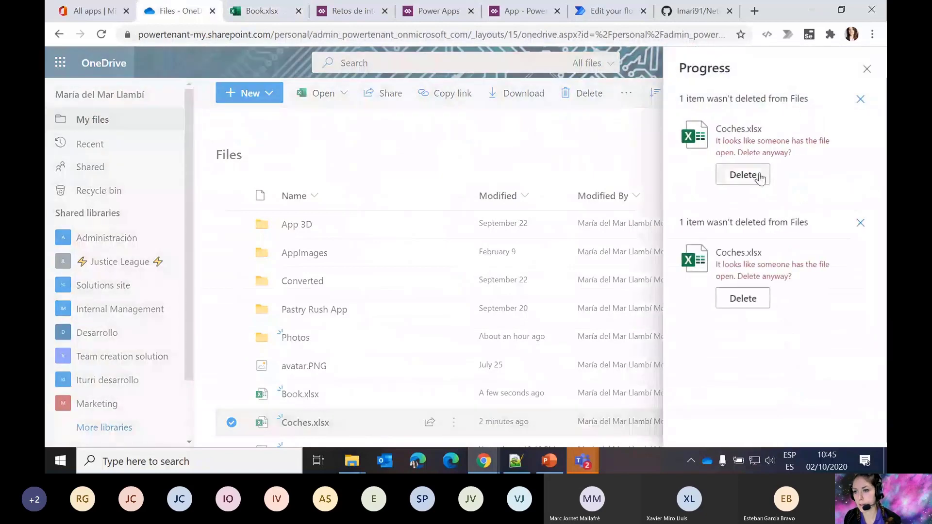
click(742, 175)
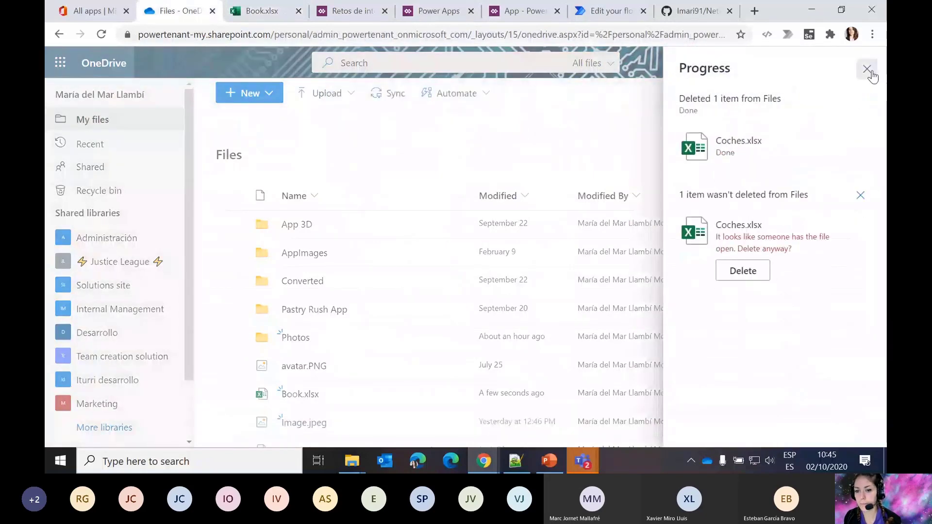
click(867, 69)
- Rename the new blank workbook as Coches and close it
click(262, 10)
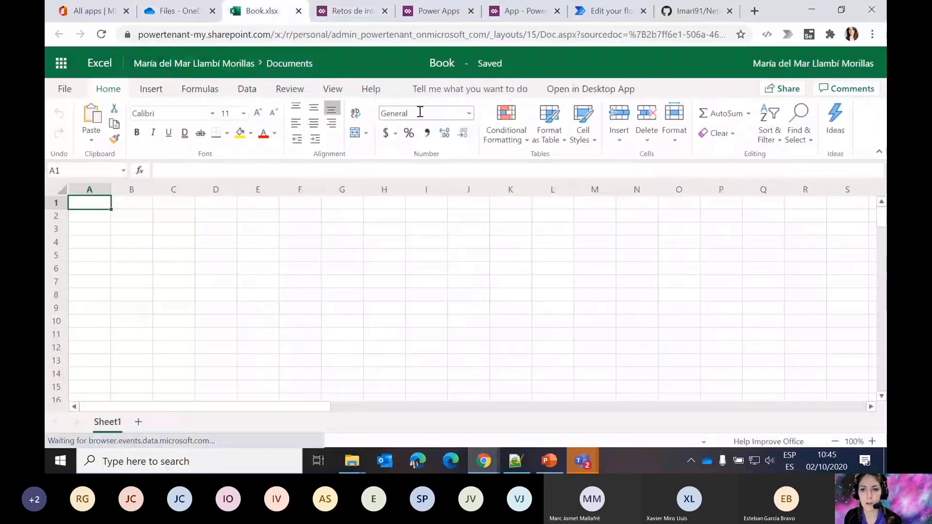
click(439, 67)
double_click(462, 66)
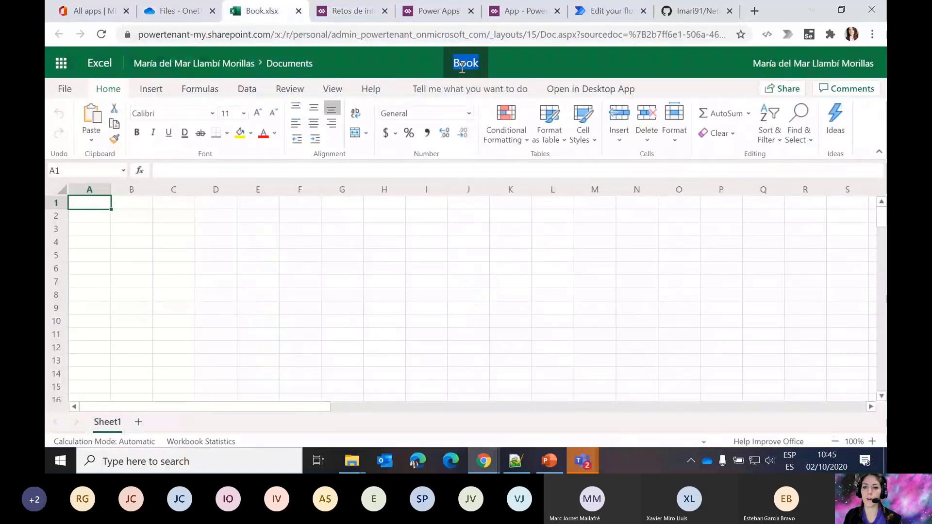
text(Coches)
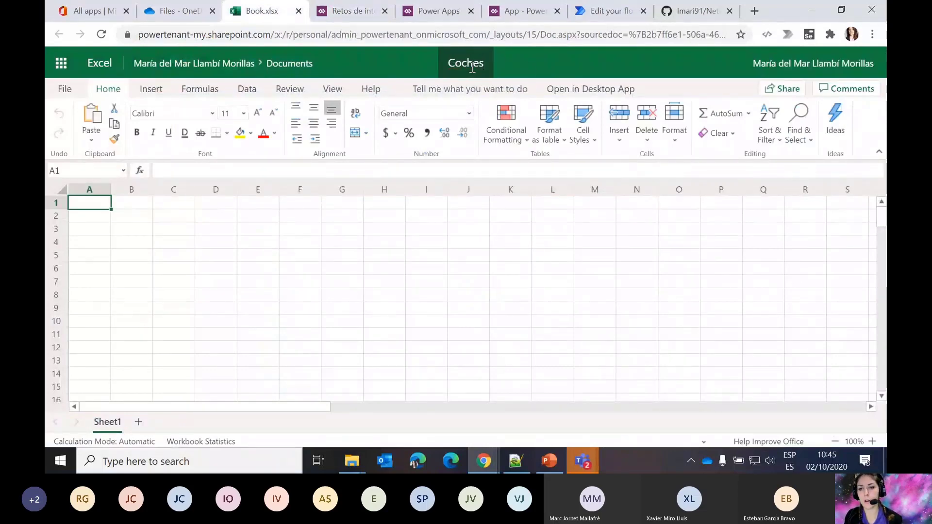
key(Return)
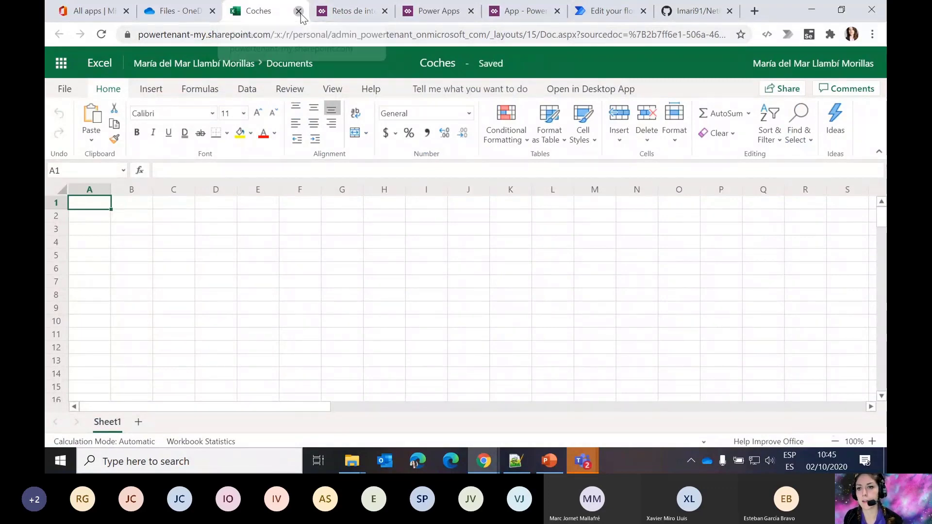
click(298, 10)
- Return to the flow in Power Automate and reselect the new Coches.xlsx as the file of the Create table action
click(553, 11)
click(606, 228)
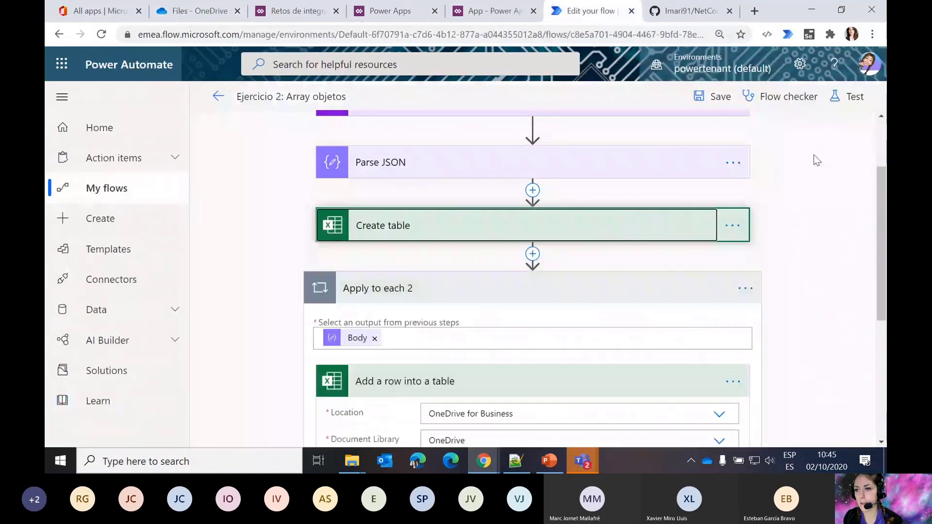
scroll(825, 151, up, 2)
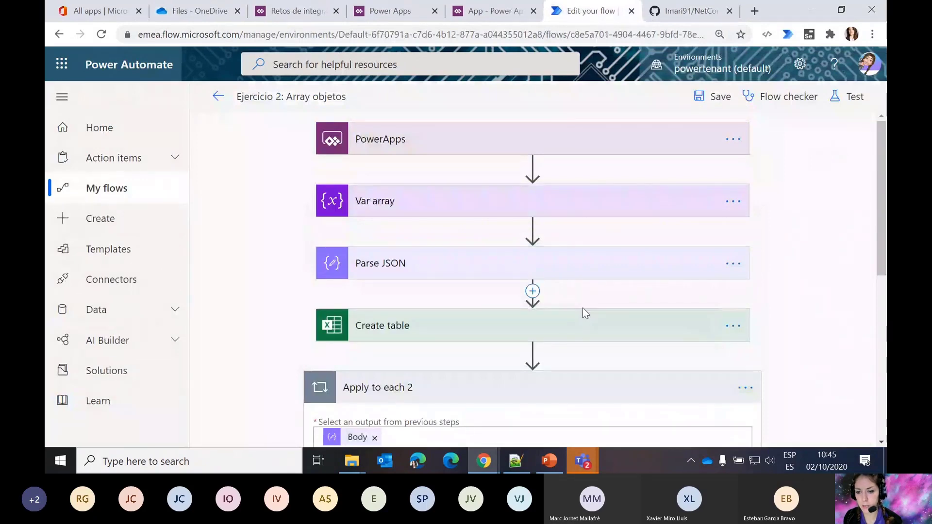
click(644, 333)
scroll(514, 240, down, 5)
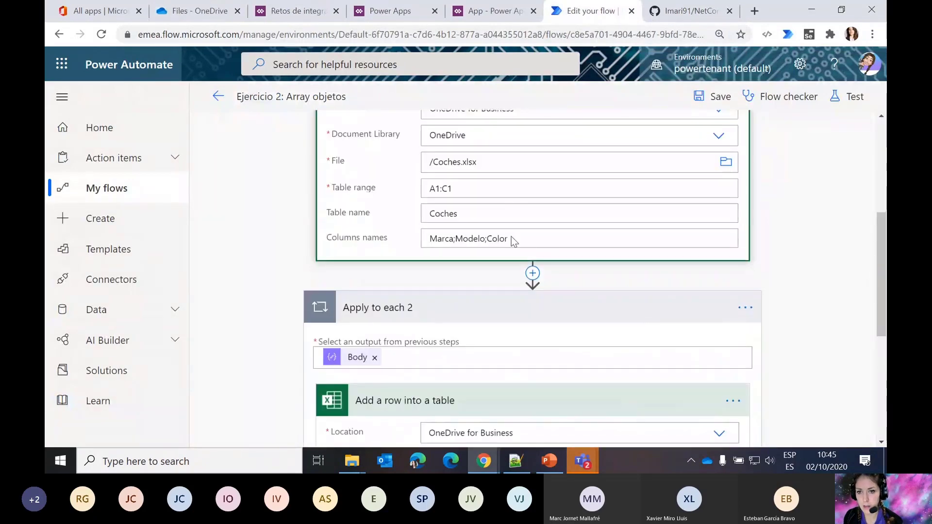
click(526, 169)
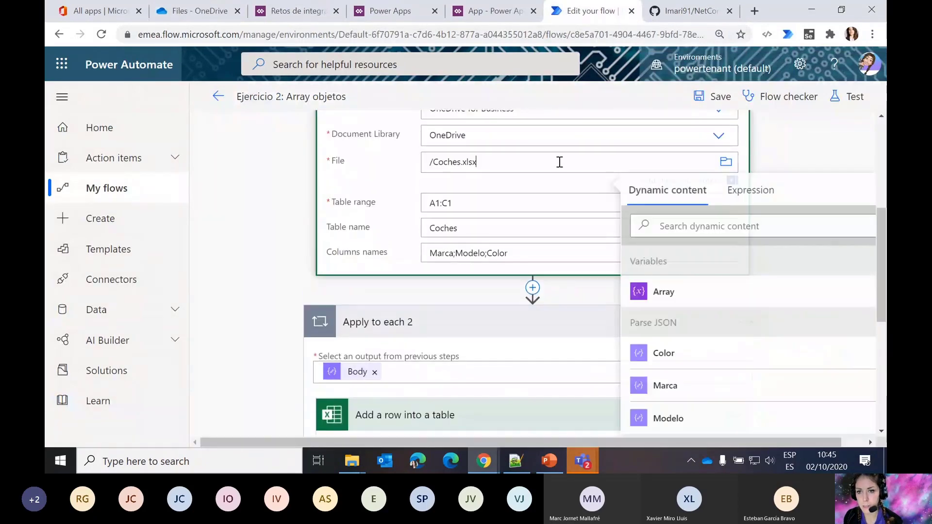
click(725, 163)
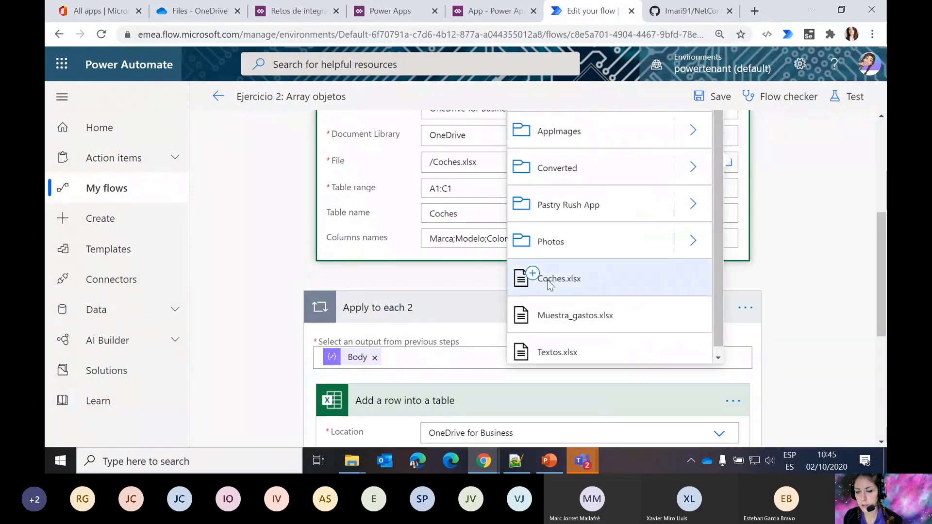
click(545, 279)
- Reselect Coches.xlsx as the file of Add a row into a table and review the errors in the flow checker
scroll(462, 343, down, 5)
click(533, 274)
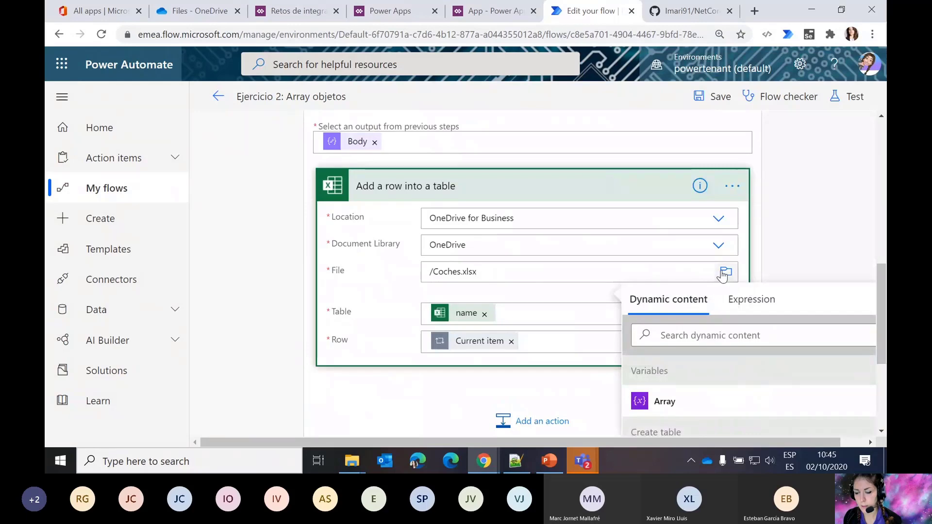
click(725, 271)
click(595, 282)
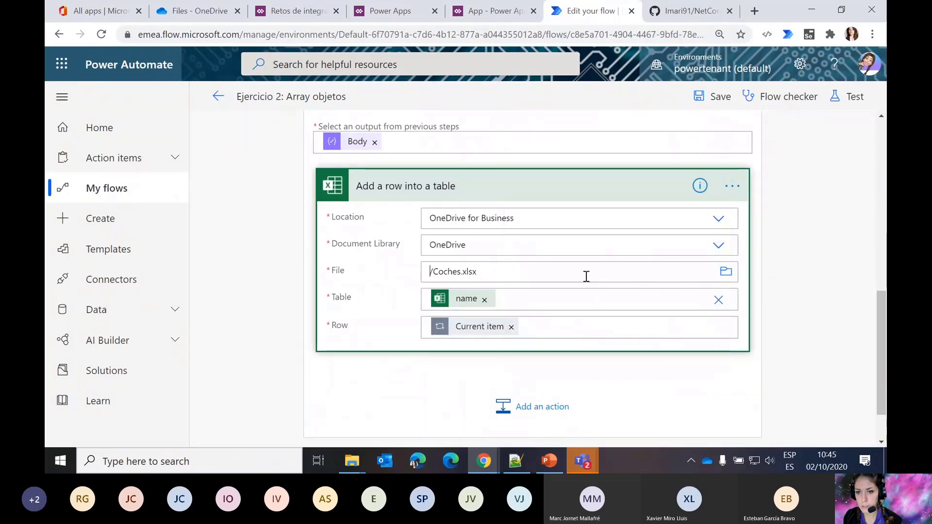
click(781, 96)
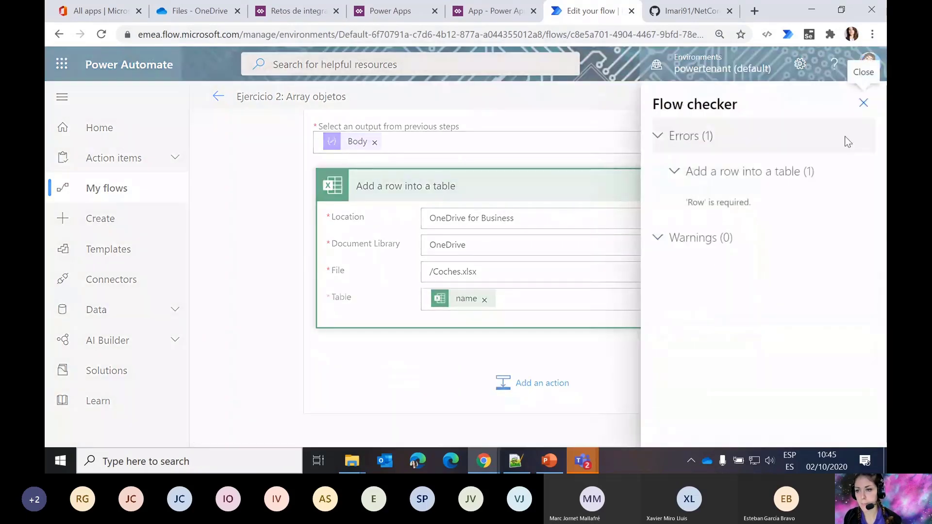
click(863, 104)
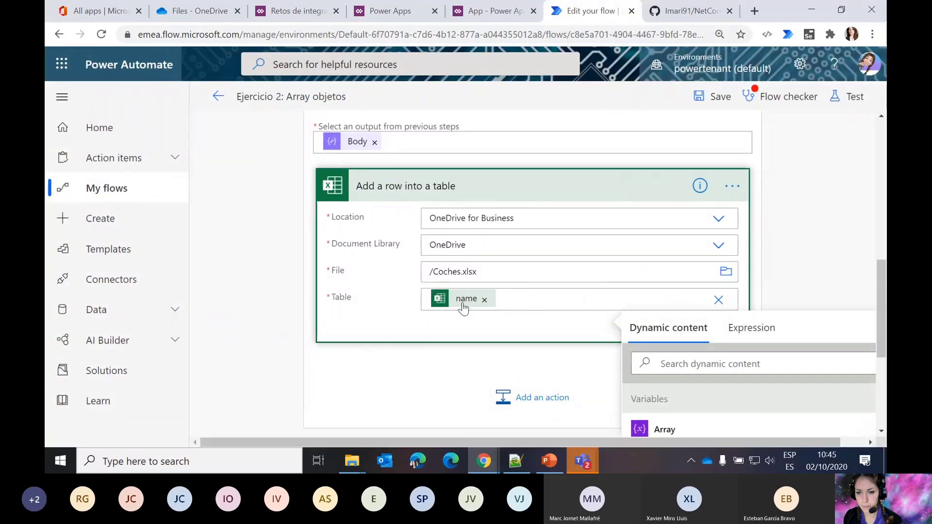
- Replace the Table value of Add a row into a table with the name output of Create table
click(484, 299)
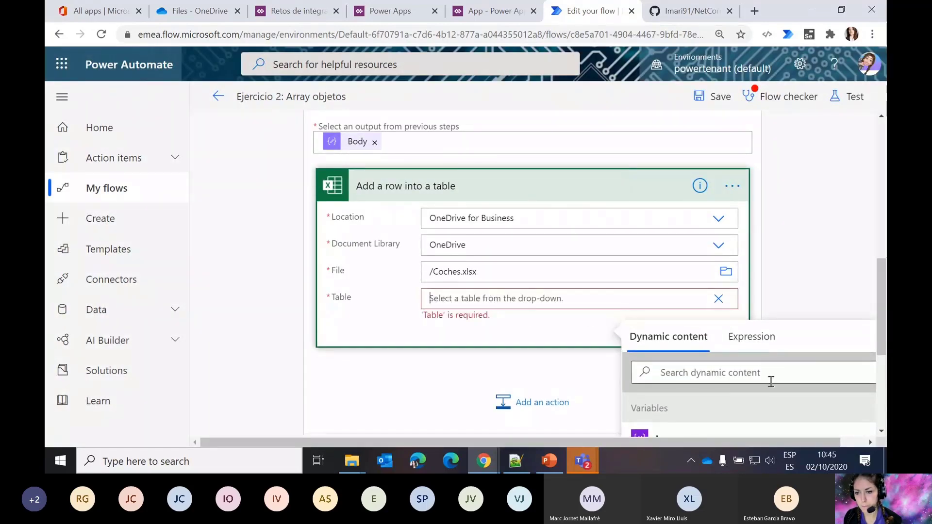
scroll(772, 386, down, 3)
click(666, 314)
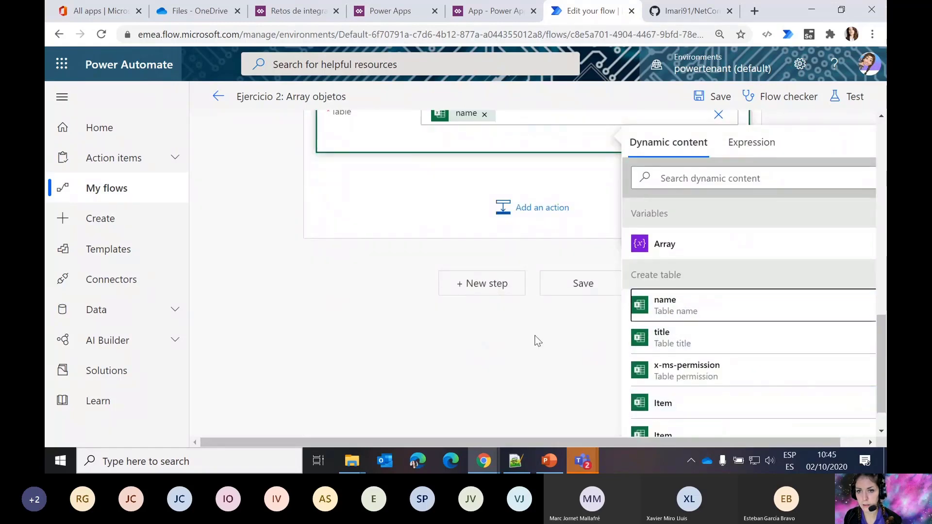
- Set the Row of Add a row into a table to Current item from Apply to each 2 and save the flow
scroll(537, 339, up, 3)
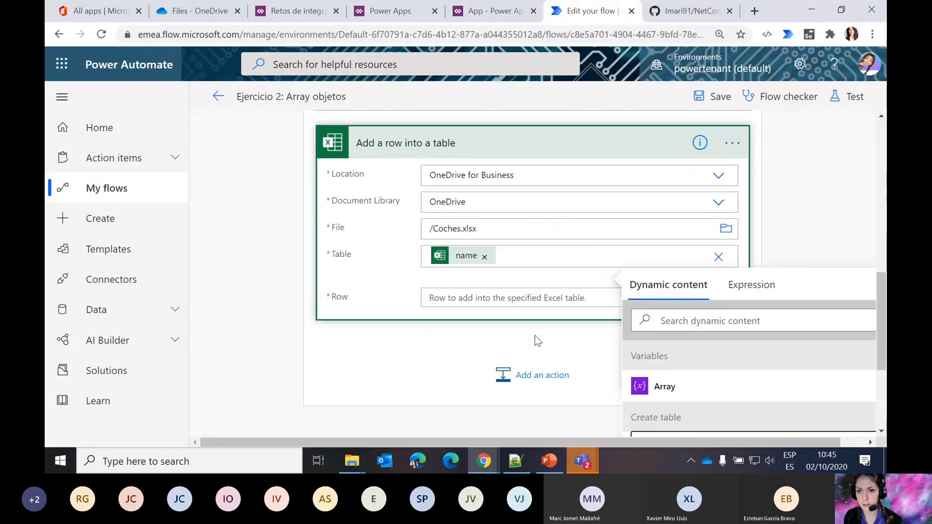
click(494, 301)
click(704, 345)
text(curr)
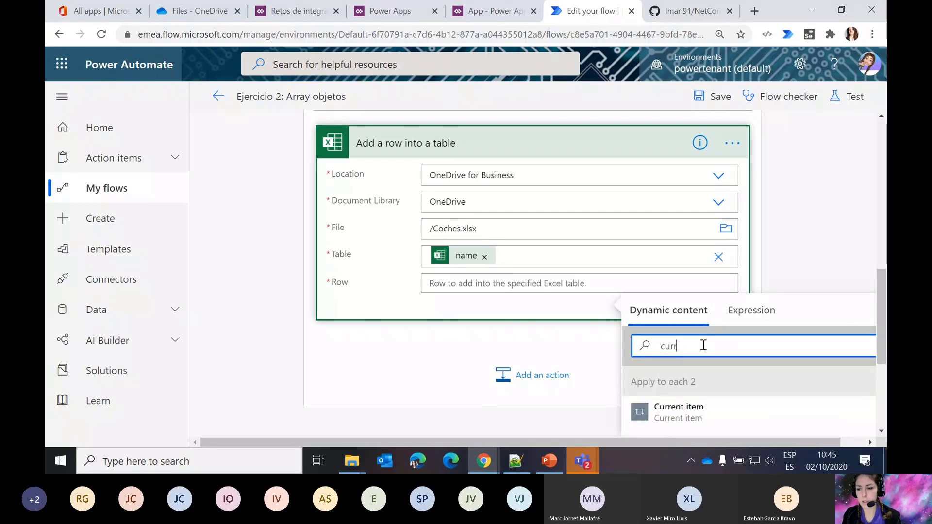
click(679, 410)
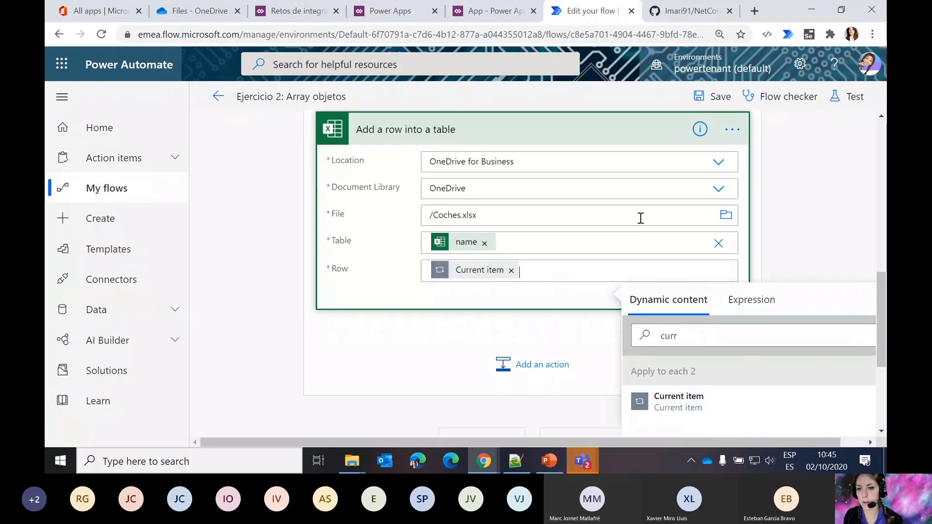
click(720, 97)
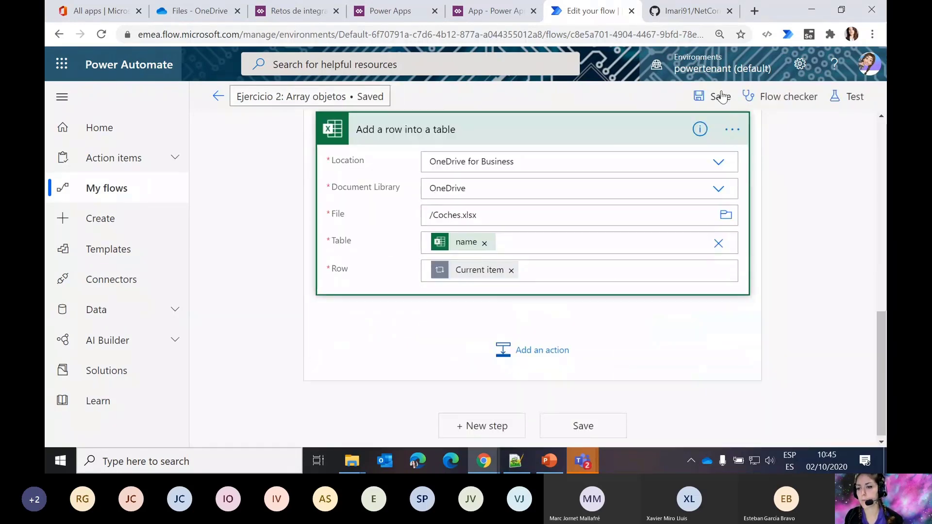
- Test the flow with data from a previous run and follow its actions until the run finishes
click(849, 97)
click(665, 199)
click(685, 290)
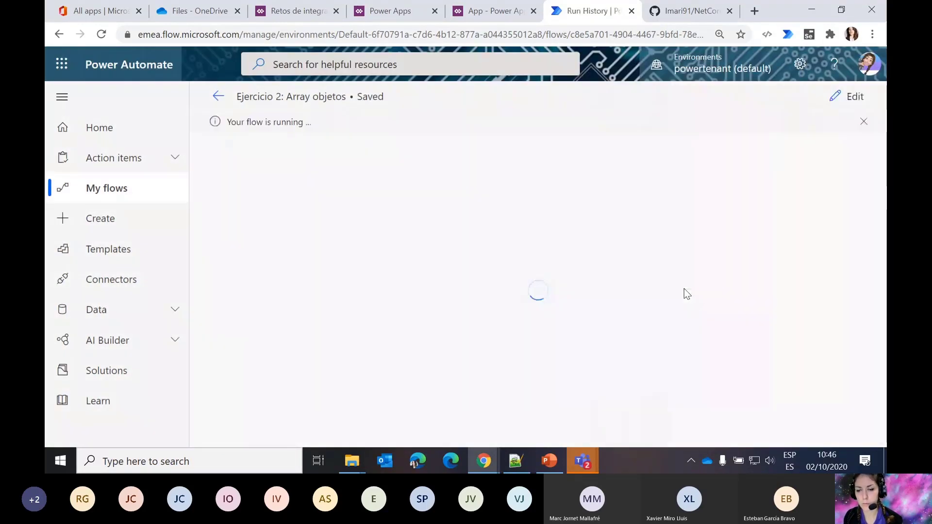
scroll(684, 288, down, 3)
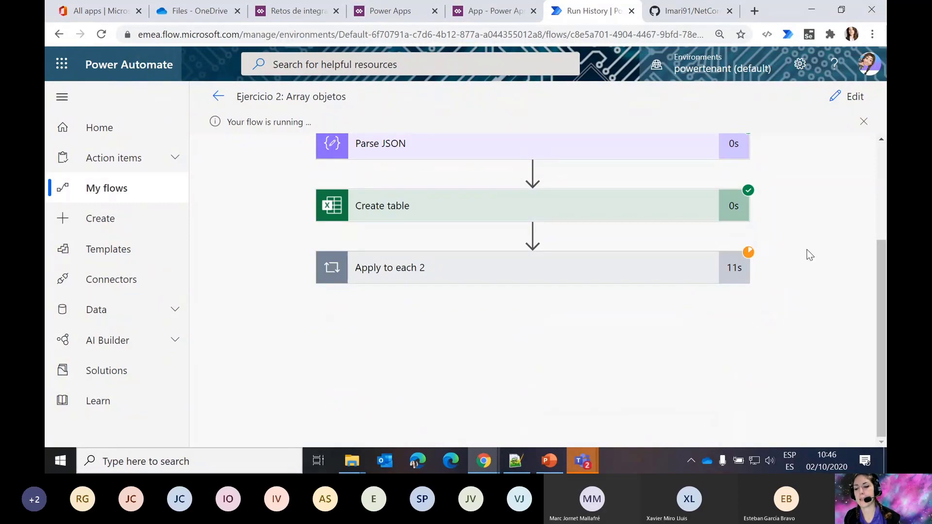
key(super+d)
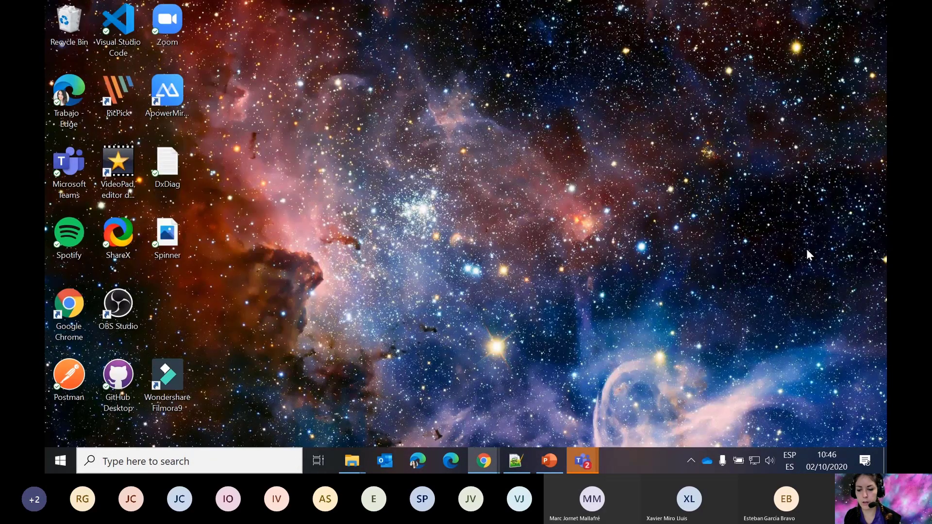
key(super+d)
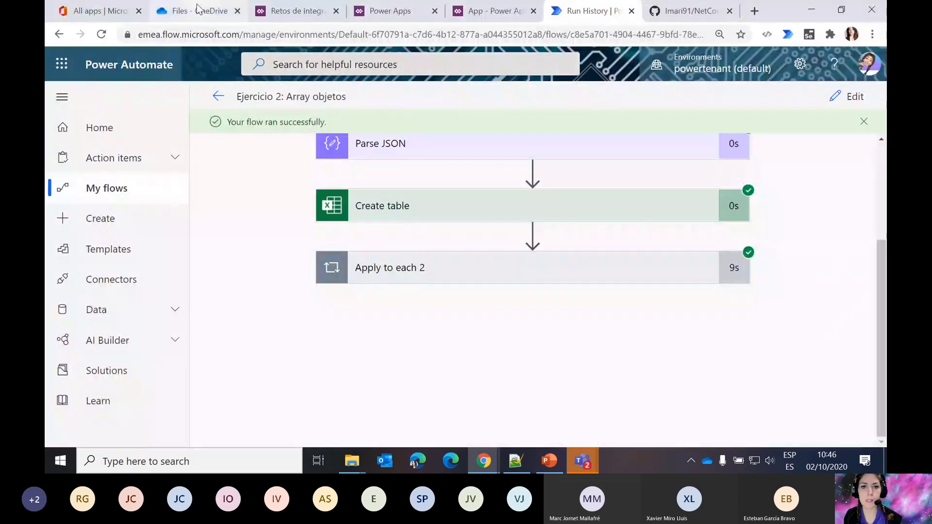
- Open Coches.xlsx from OneDrive to examine the rows of its table, close it and reopen it for another check
click(196, 8)
click(313, 396)
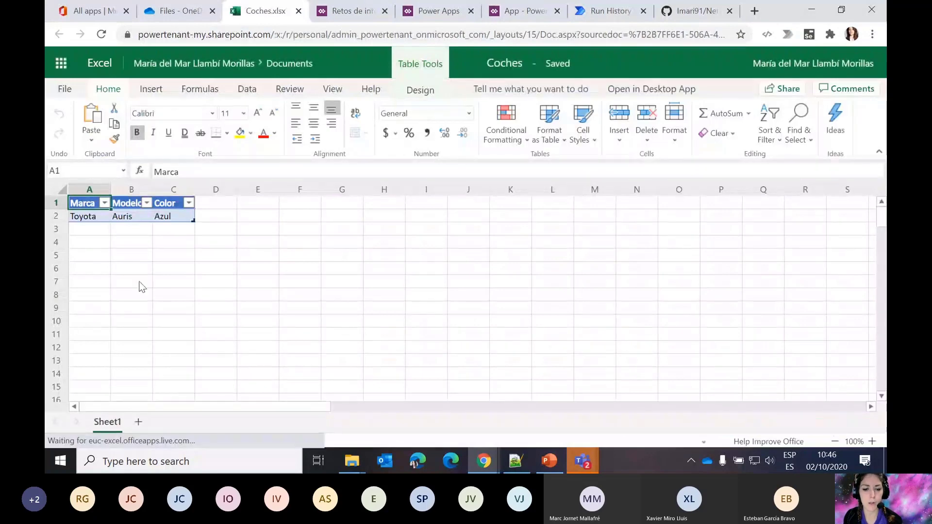
click(131, 256)
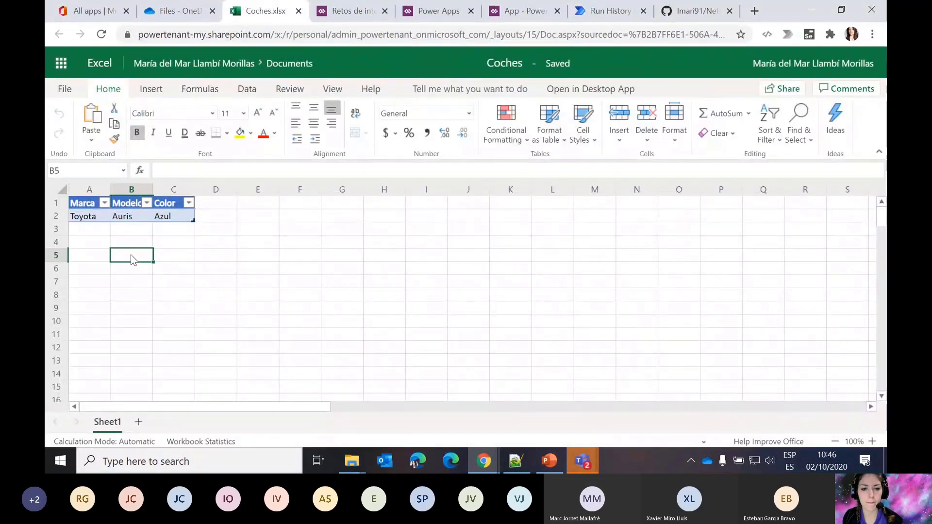
click(298, 11)
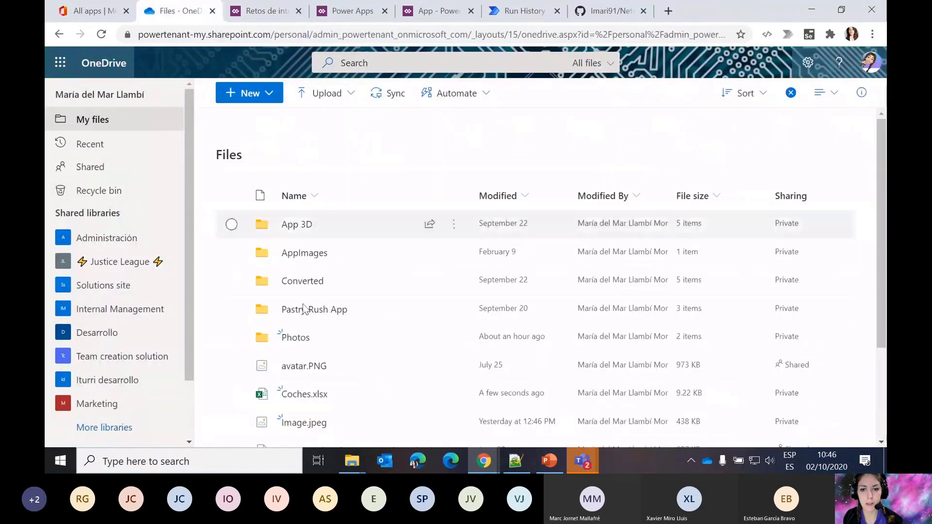
click(302, 393)
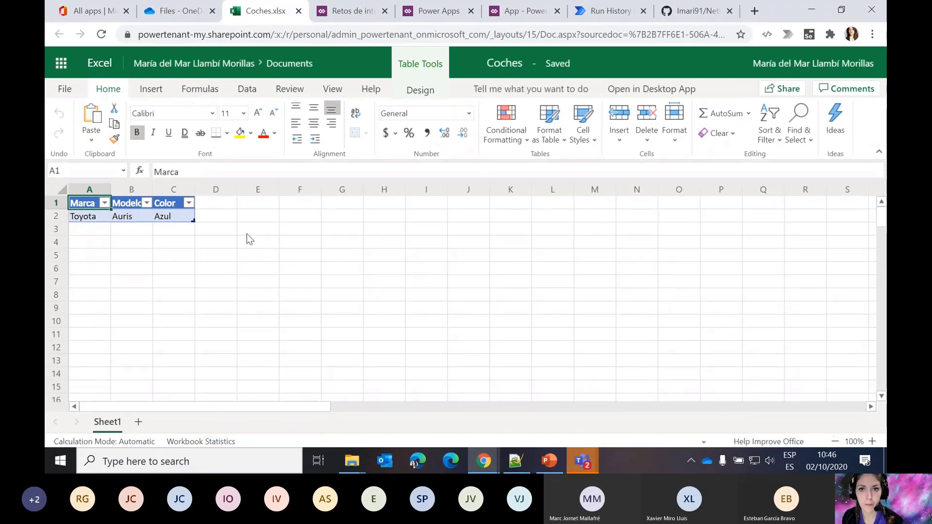
- Close and reopen Coches.xlsx from OneDrive to examine all the rows of its table, and close the workbook
click(298, 11)
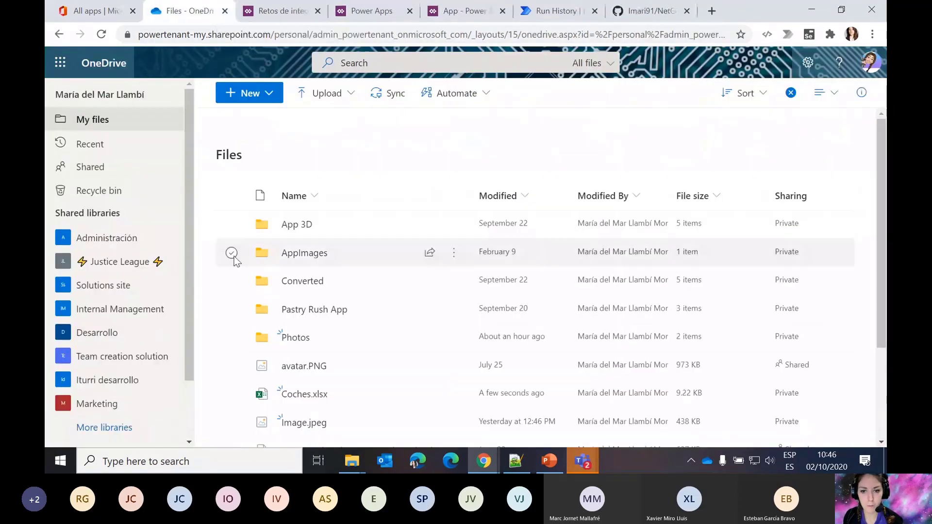
click(304, 395)
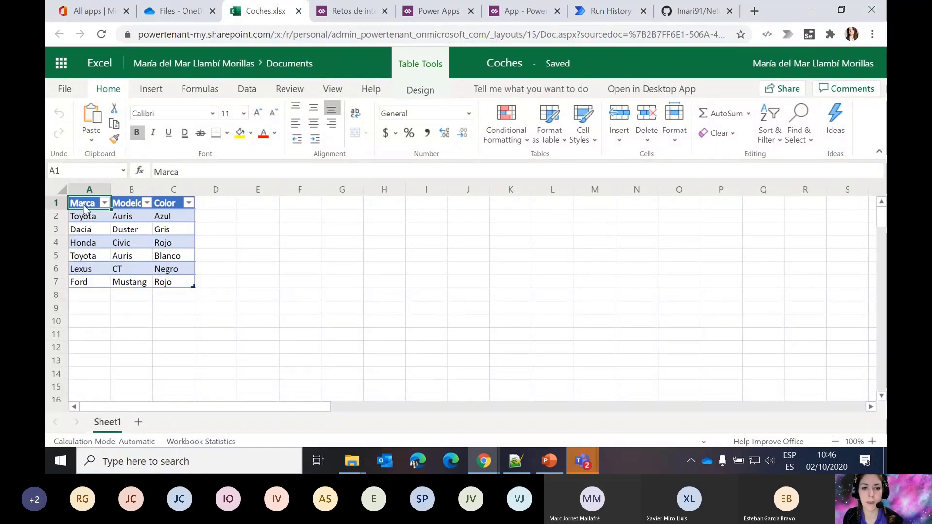
click(86, 222)
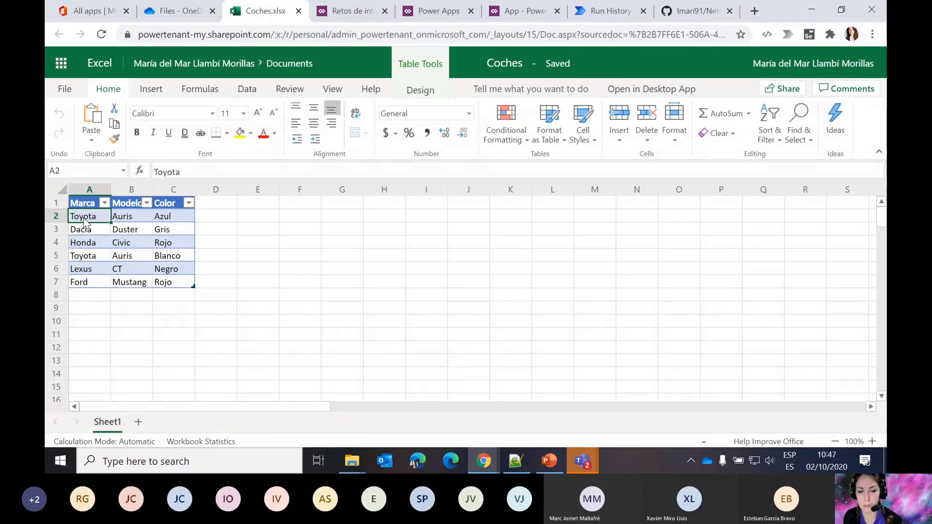
click(298, 10)
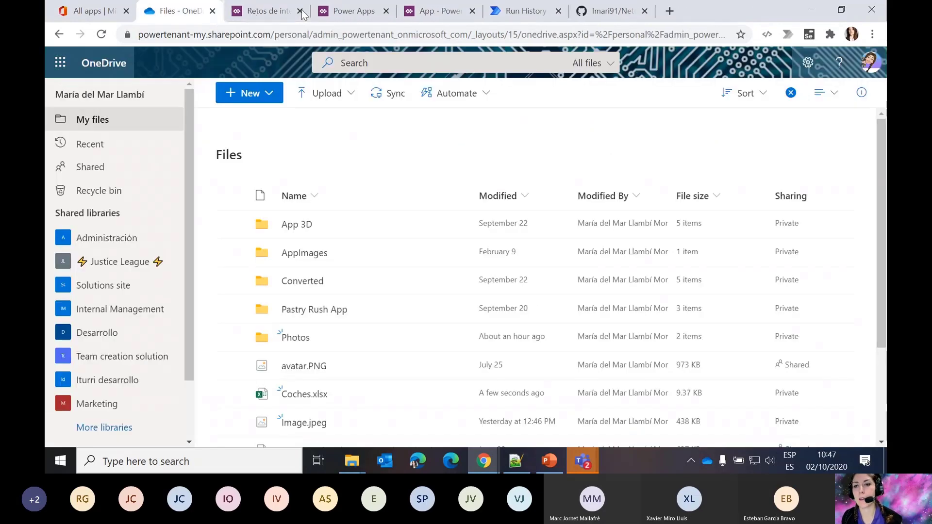
- Return to the Power Automate run of the flow and review its actions from PowerApps through Apply to each 2
click(519, 11)
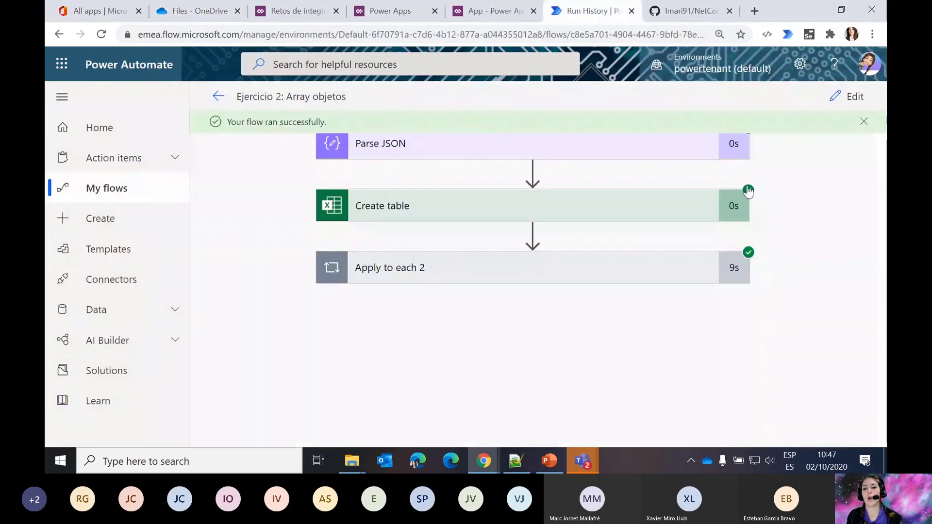
scroll(748, 191, up, 3)
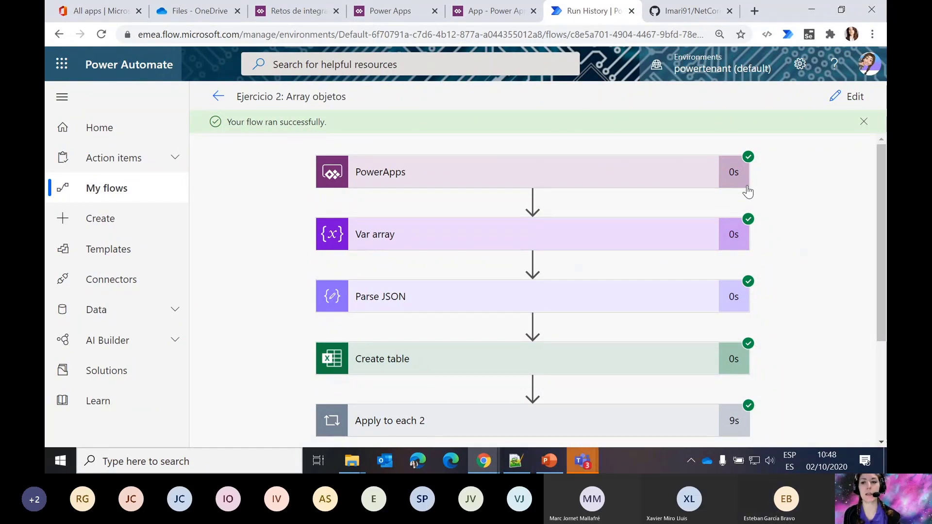
scroll(747, 191, down, 3)
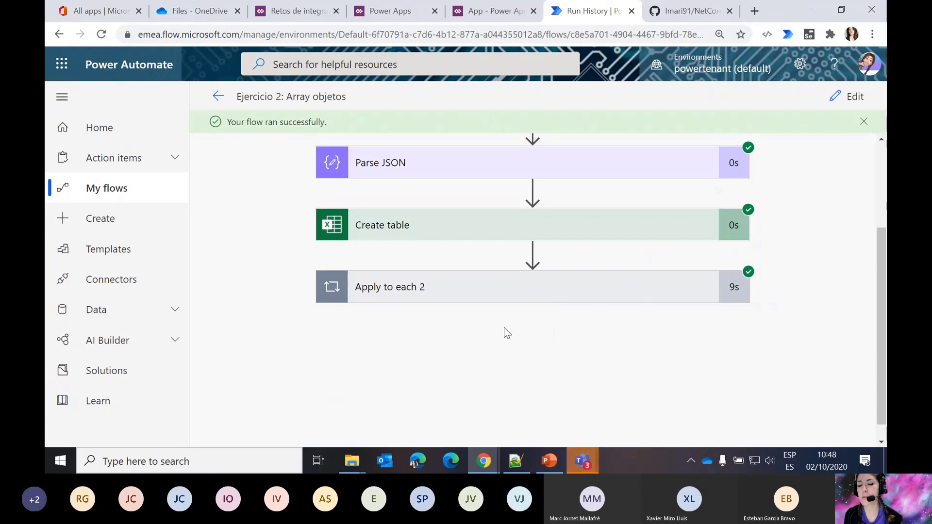
scroll(457, 354, up, 3)
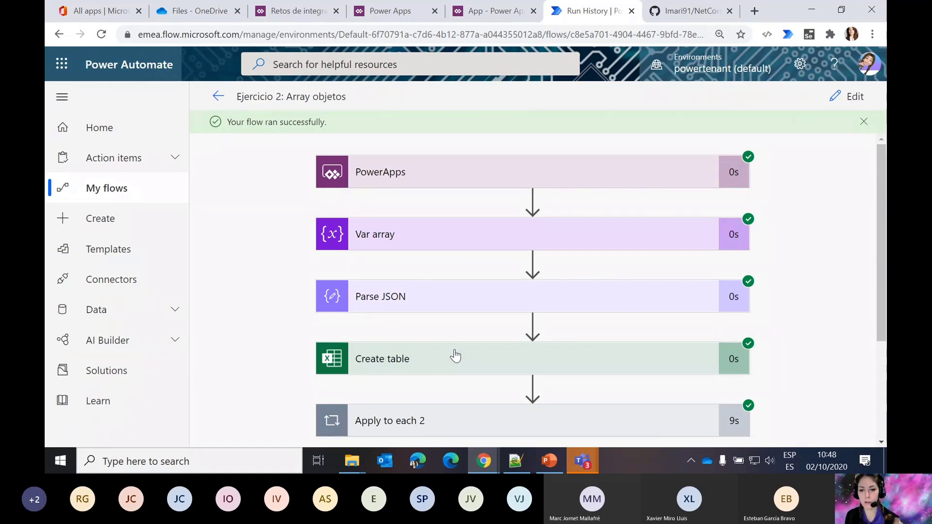
scroll(455, 356, down, 2)
scroll(260, 301, up, 1)
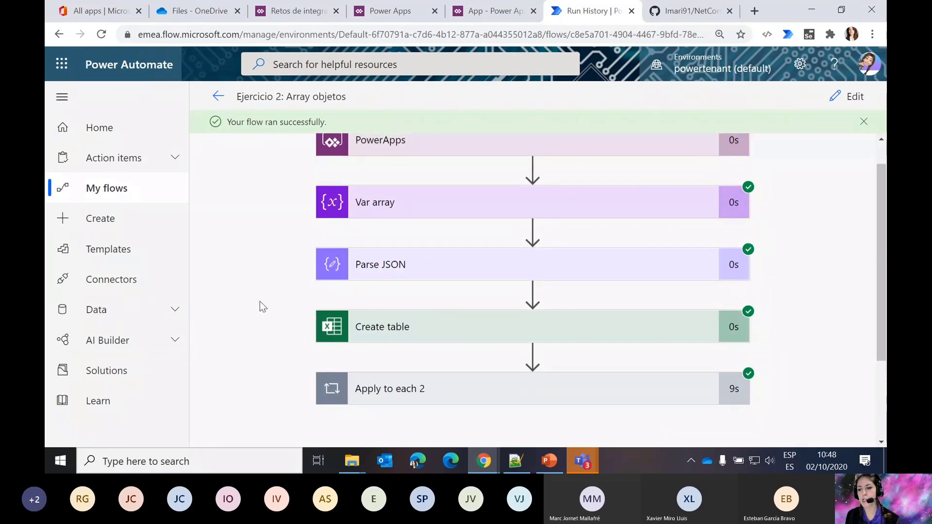
scroll(260, 301, up, 1)
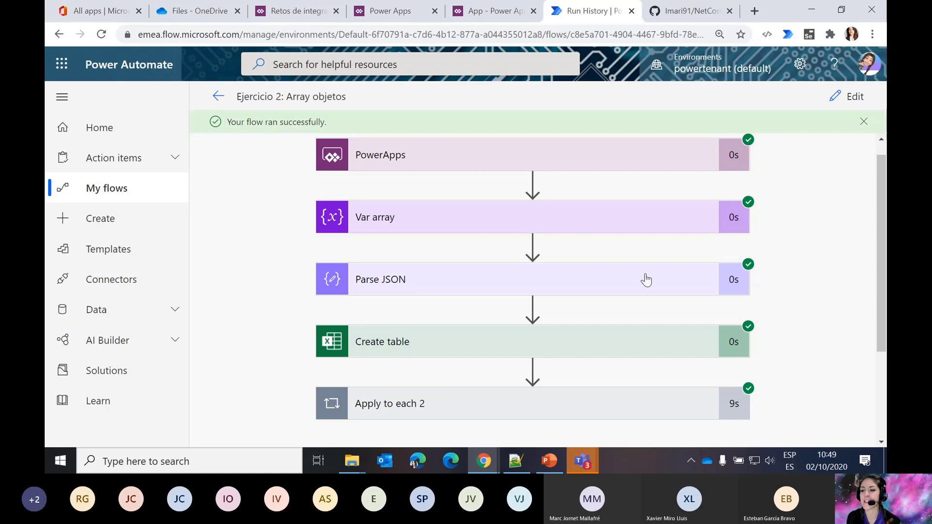
scroll(583, 299, down, 3)
scroll(583, 299, up, 2)
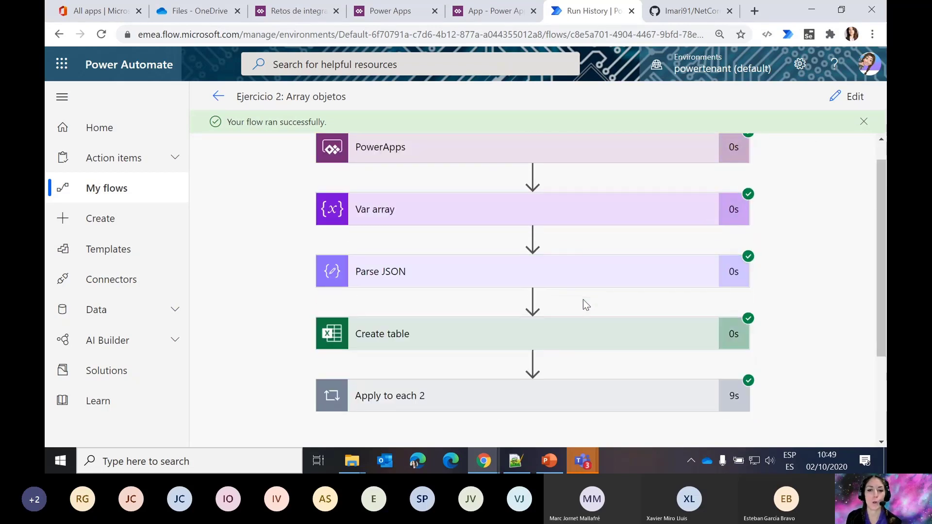
- Open the flow for editing, collapse the Create table action and check for Coches.xlsx among the OneDrive files
click(846, 96)
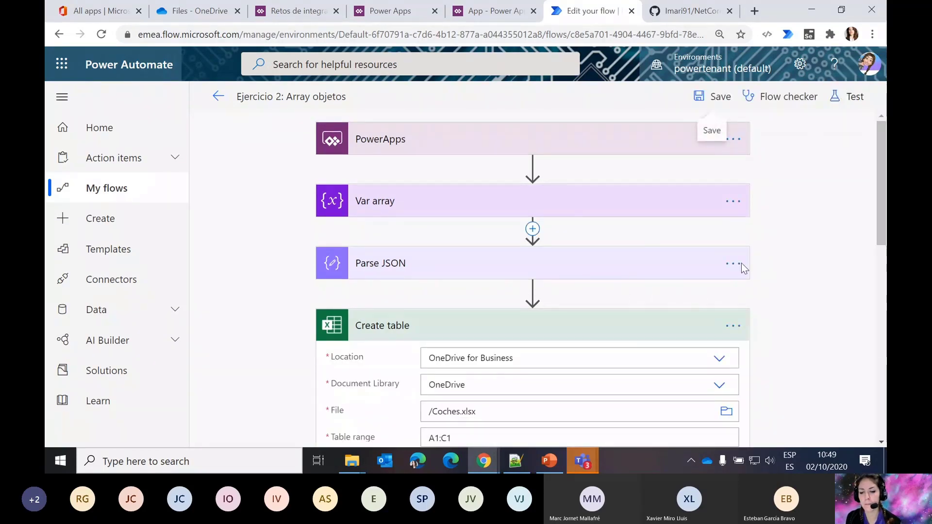
click(572, 324)
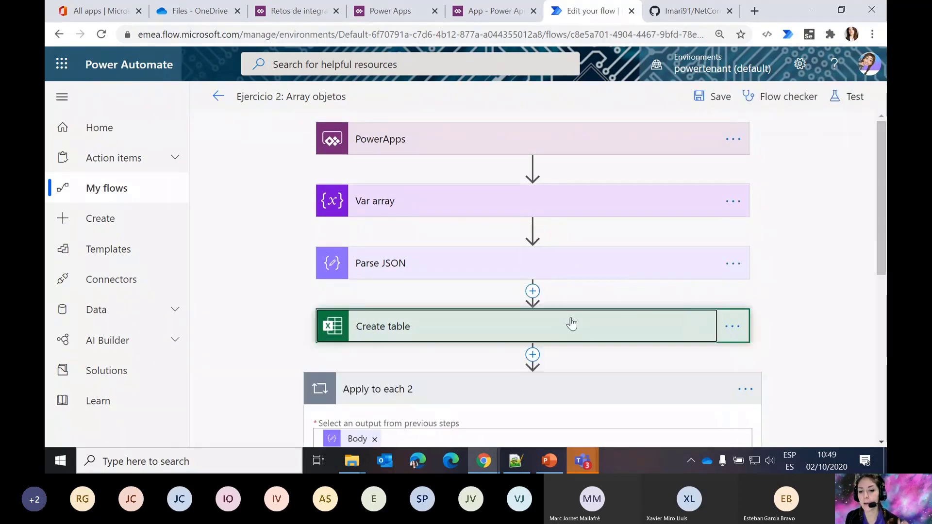
click(191, 15)
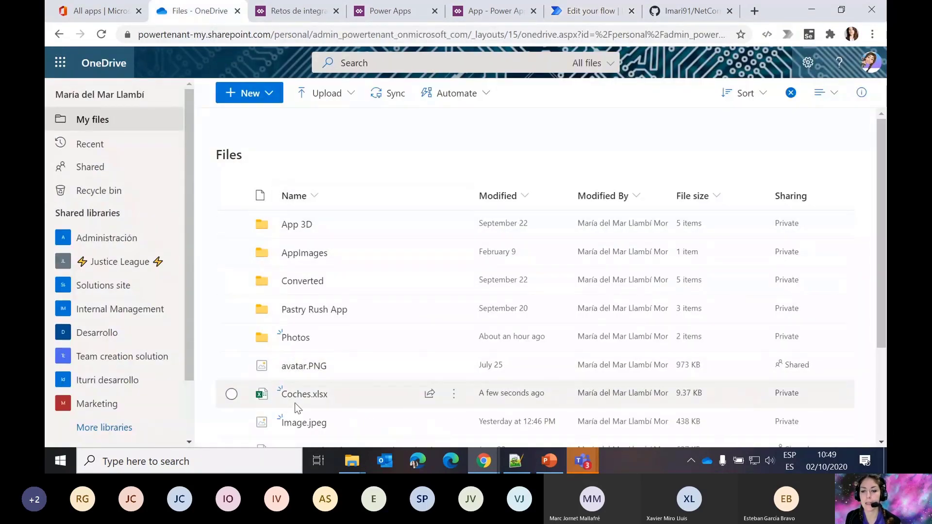
click(580, 16)
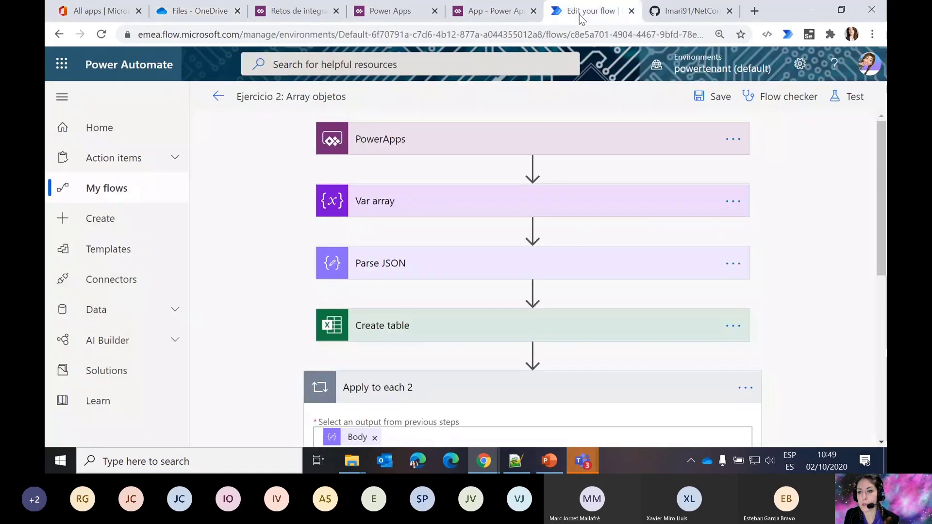
- Insert the Excel Online (Business) action List rows present in a table between Parse JSON and Create table
click(478, 310)
text(list)
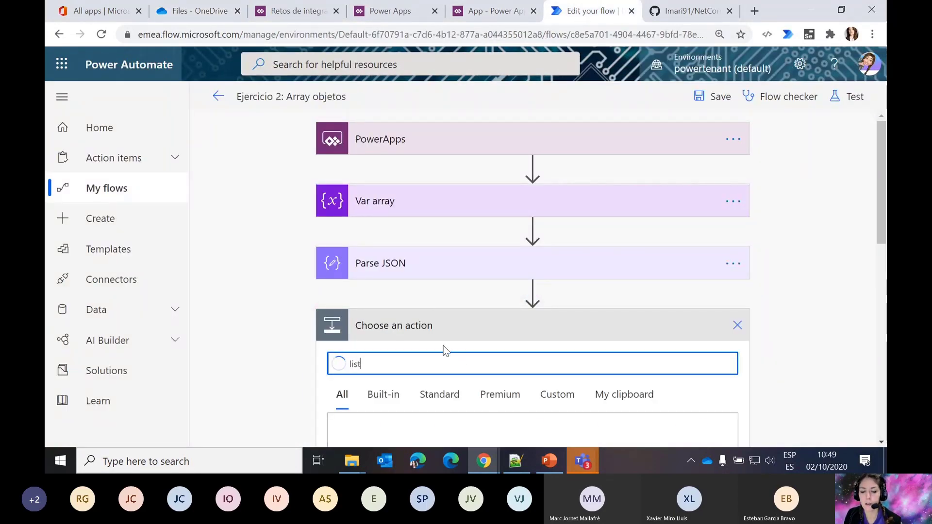
click(636, 277)
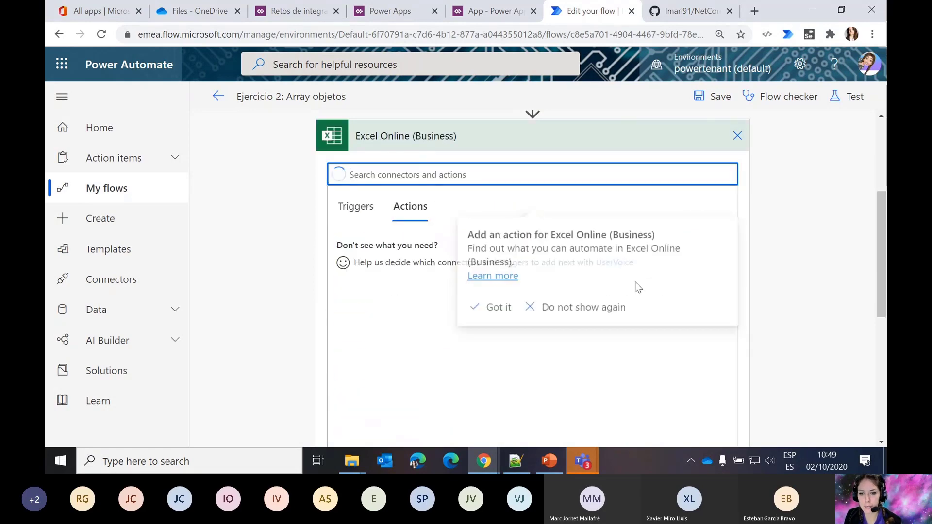
scroll(420, 364, down, 3)
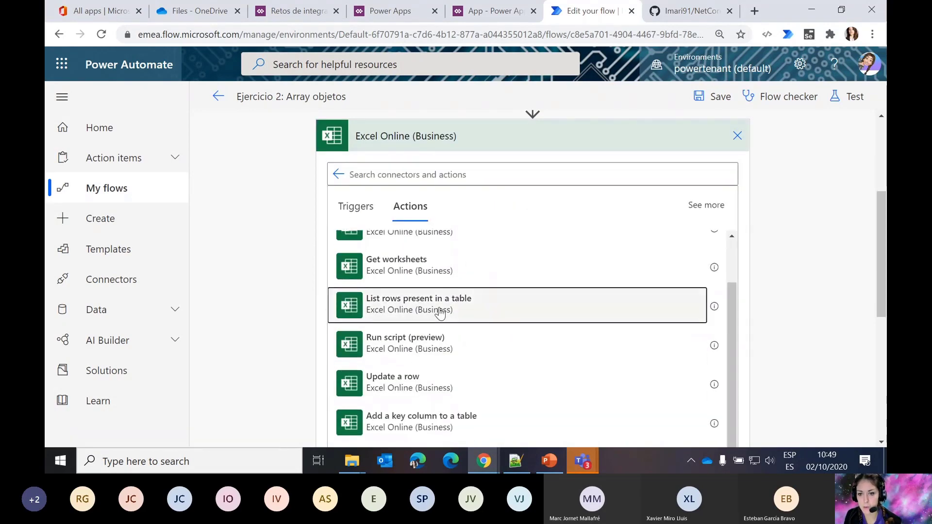
click(440, 313)
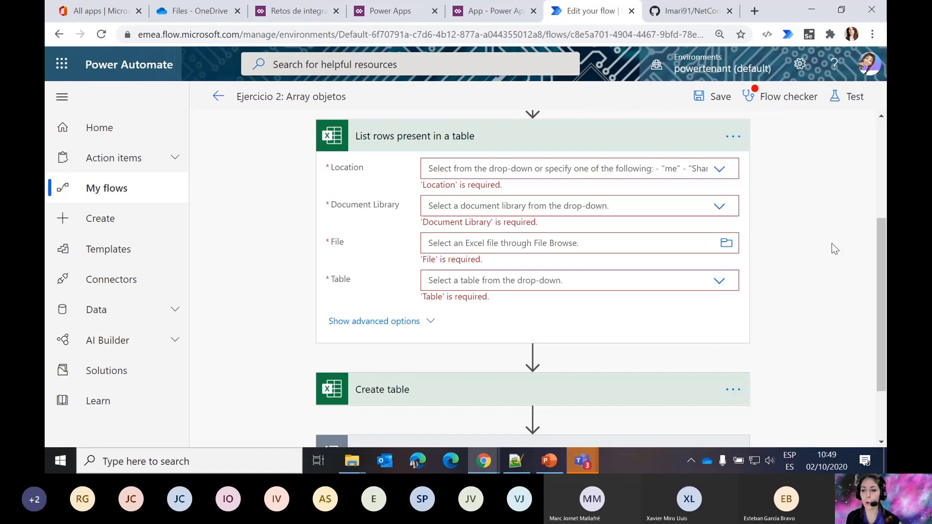
- Delete the unconfigured List rows present in a table action from the flow
click(732, 139)
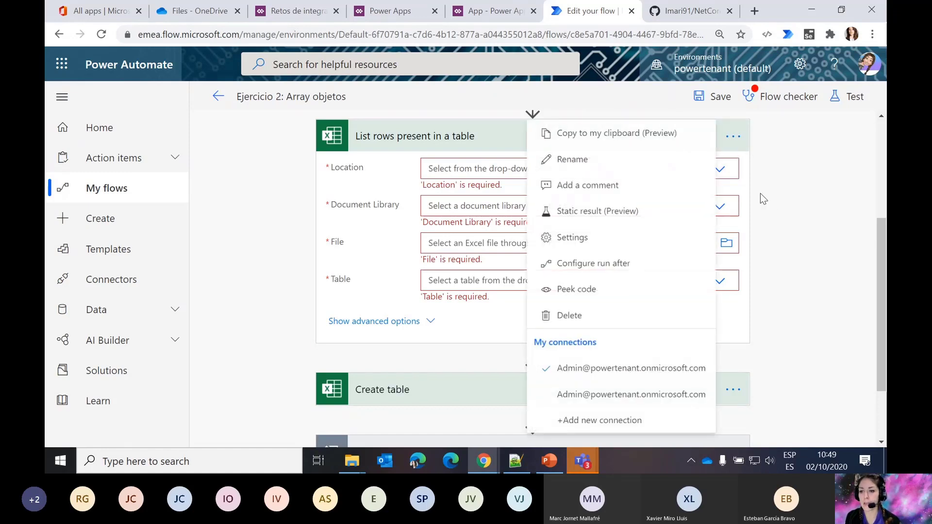
click(609, 320)
click(476, 277)
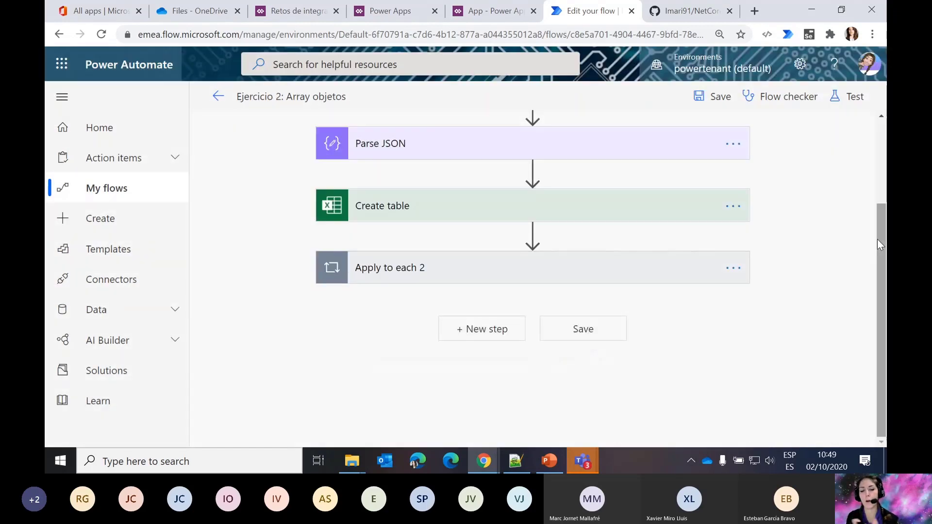
- Expand the Parse JSON action to examine its Content and Schema
click(610, 150)
click(651, 154)
scroll(781, 184, up, 1)
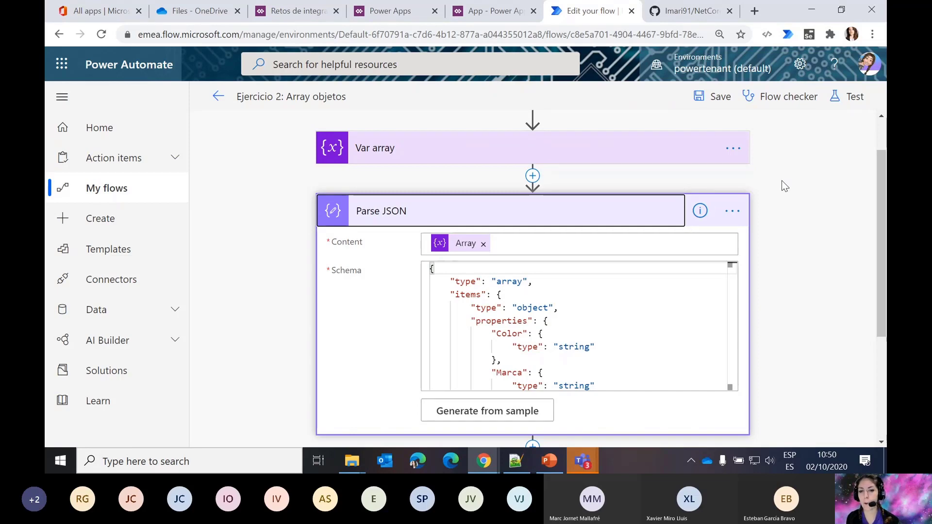
- Switch to the app in Power Apps Studio, leave the preview and duplicate Screen1
click(479, 14)
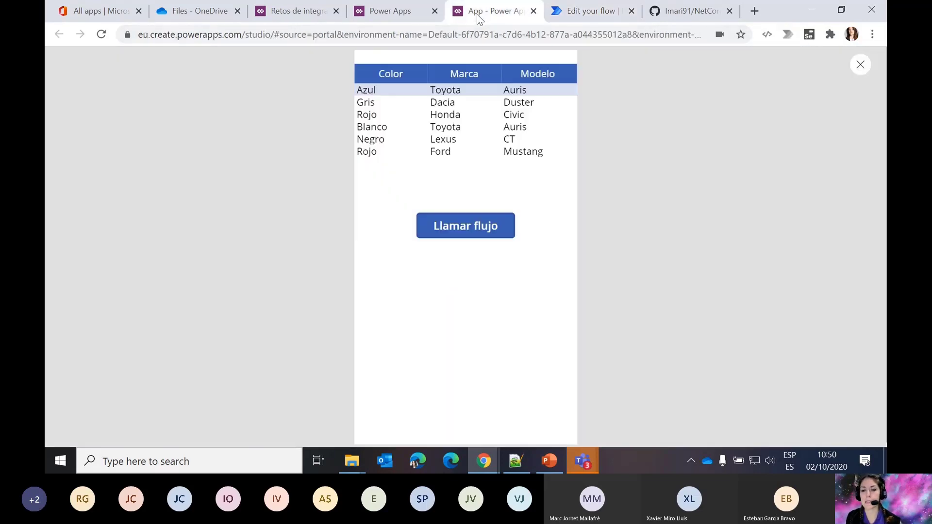
click(853, 66)
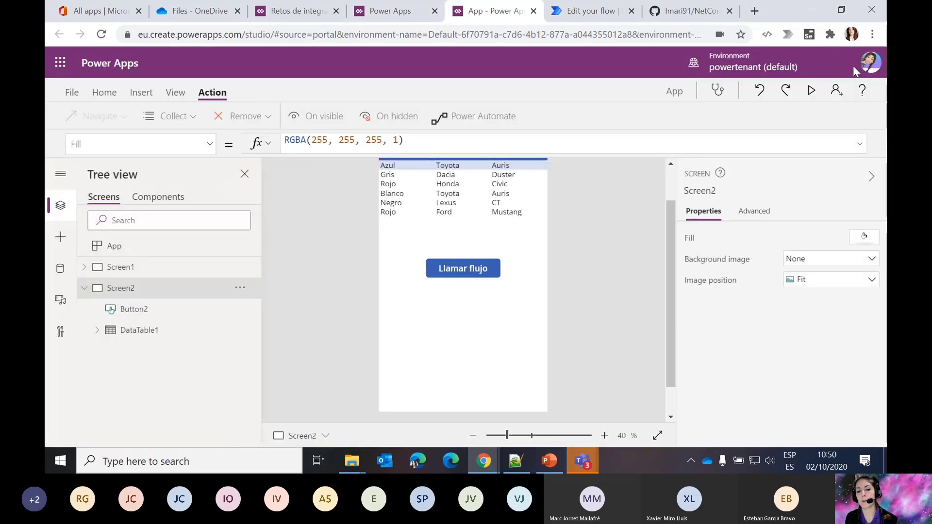
scroll(609, 235, up, 1)
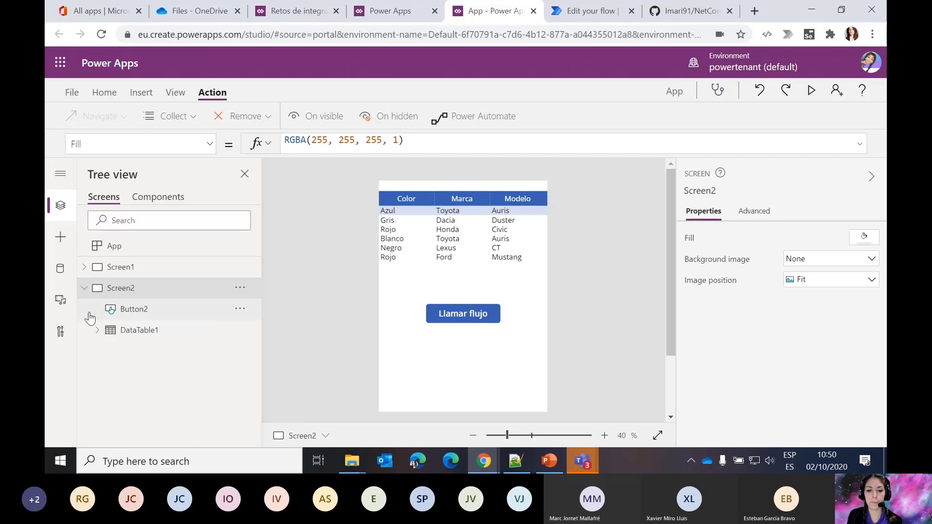
click(126, 267)
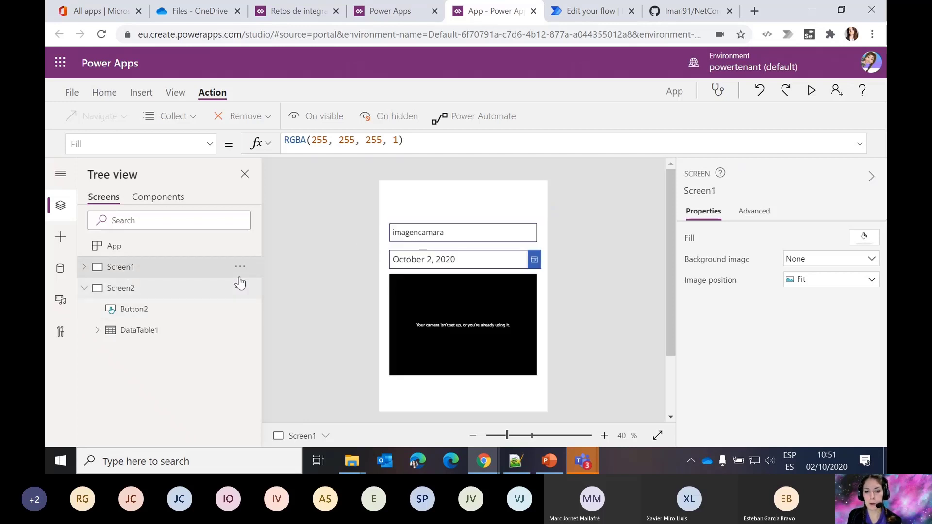
click(241, 268)
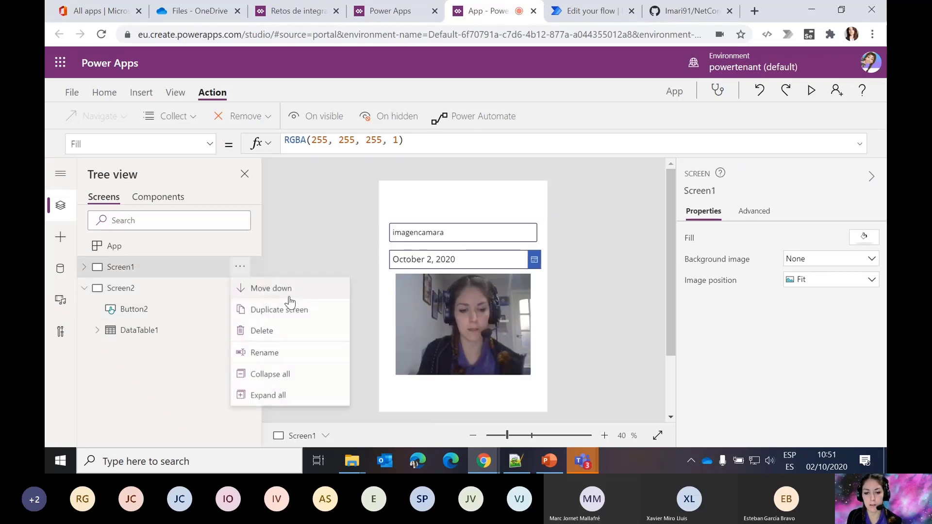
click(301, 313)
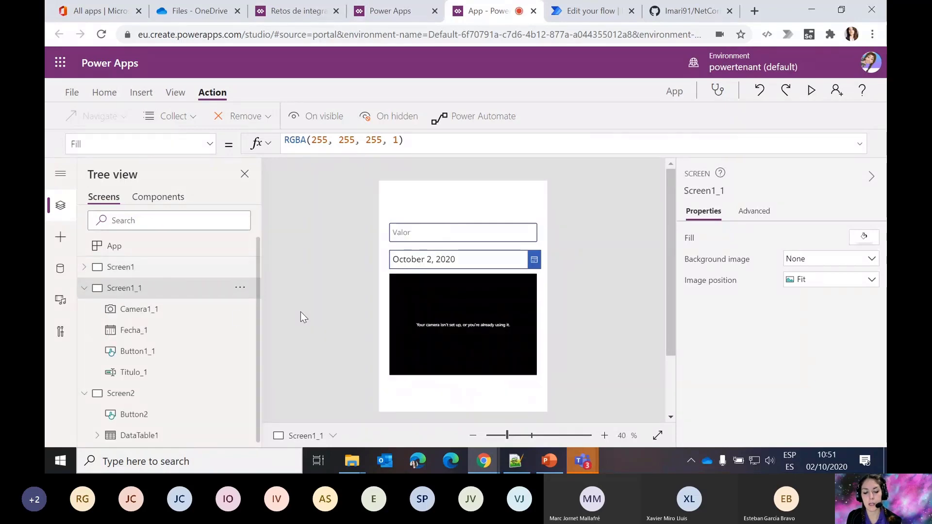
- Rename the duplicated screen as Screen3
click(241, 289)
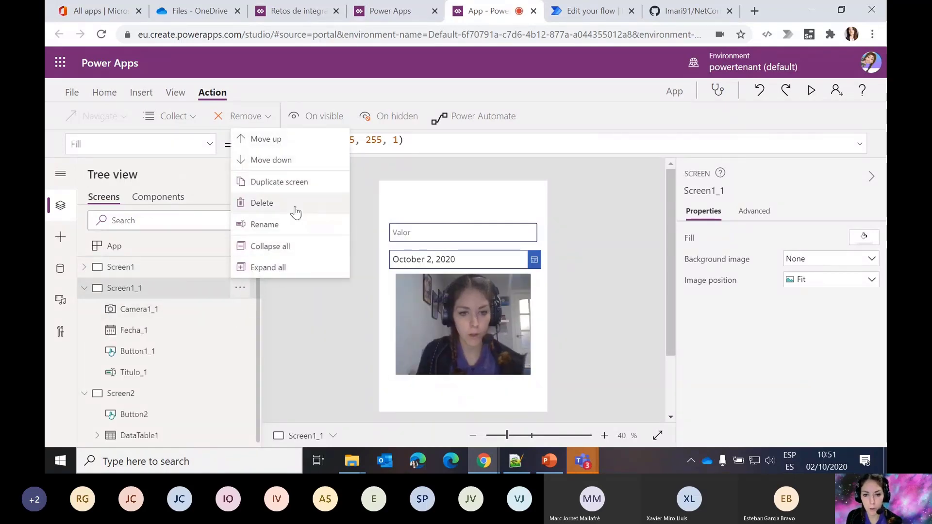
click(293, 228)
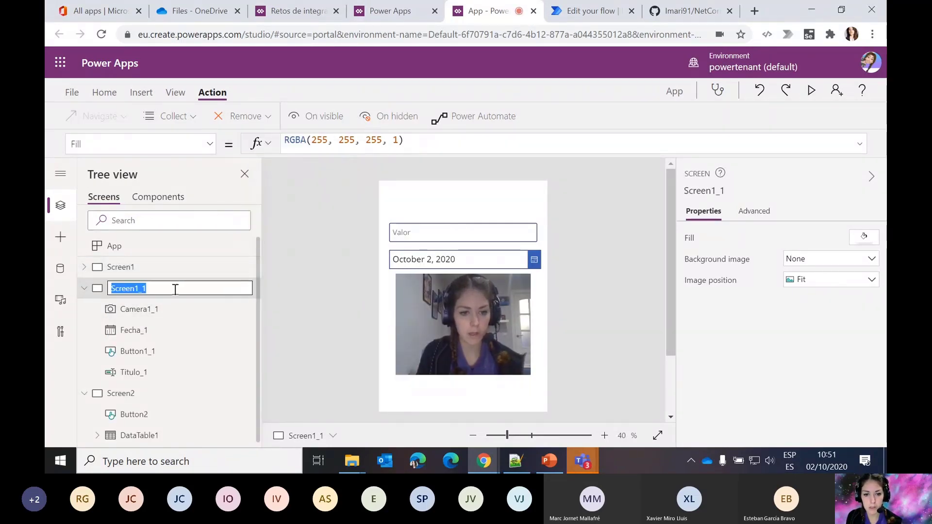
click(175, 289)
key(BackSpace)
key(BackSpace)
key(BackSpace)
text(3)
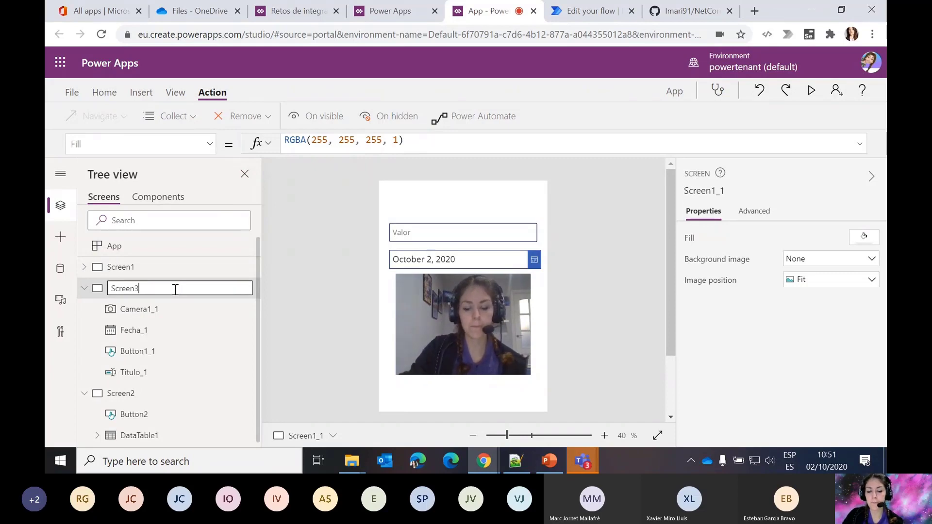
key(Return)
- Move Screen3 below Screen2 in the screen order and switch back to the flow in Power Automate
click(240, 290)
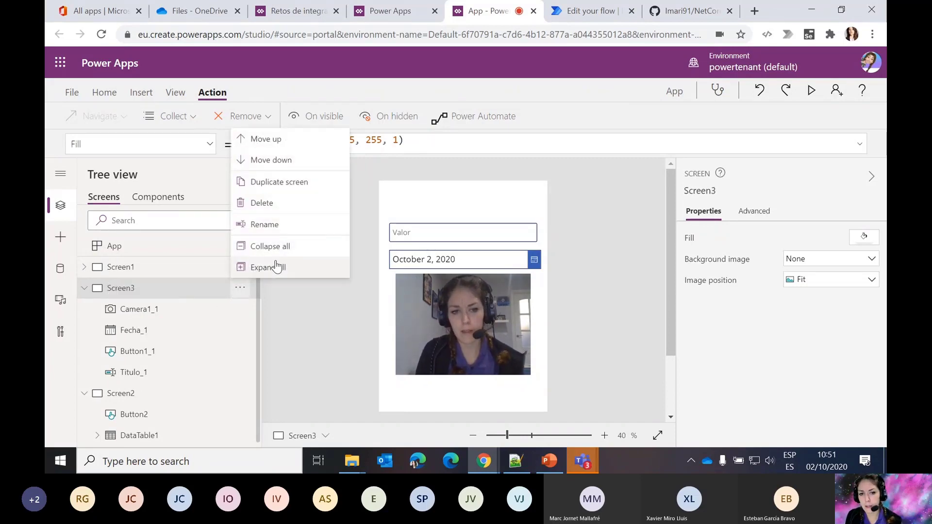
click(270, 162)
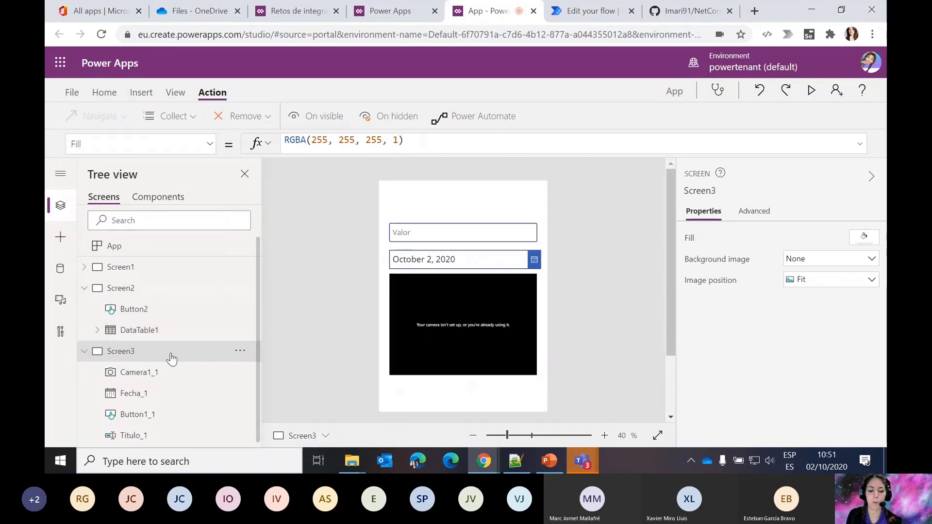
scroll(218, 386, down, 1)
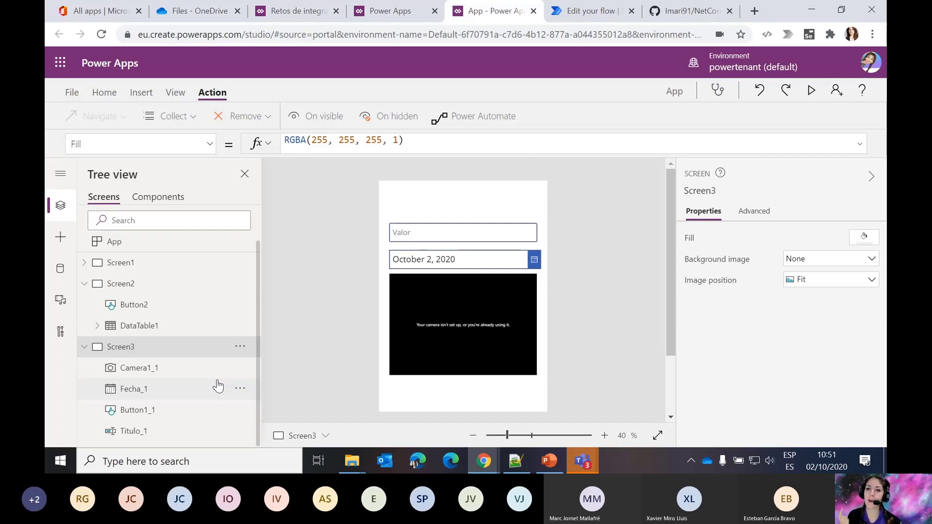
click(585, 14)
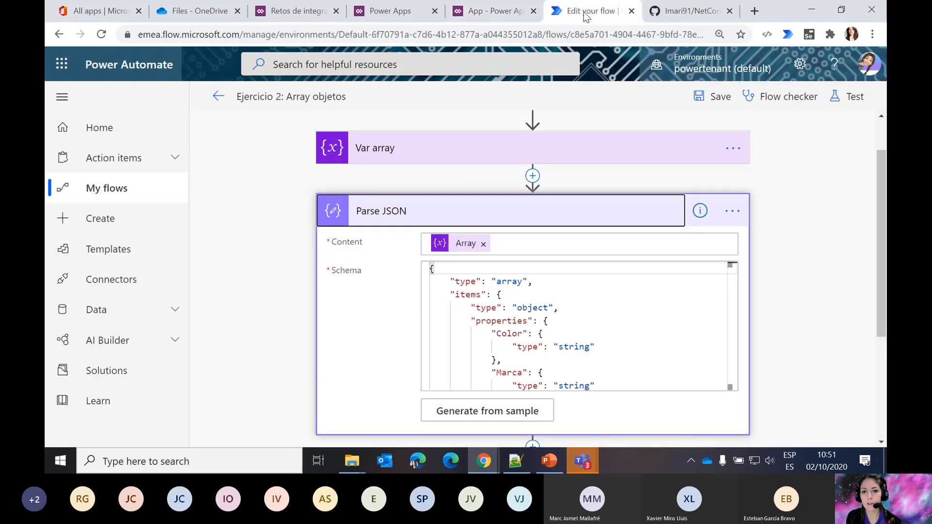
- Return to the My flows list, leaving the open flow, and start saving a copy of "Ejercicio 1: variable texto"
click(122, 197)
click(540, 156)
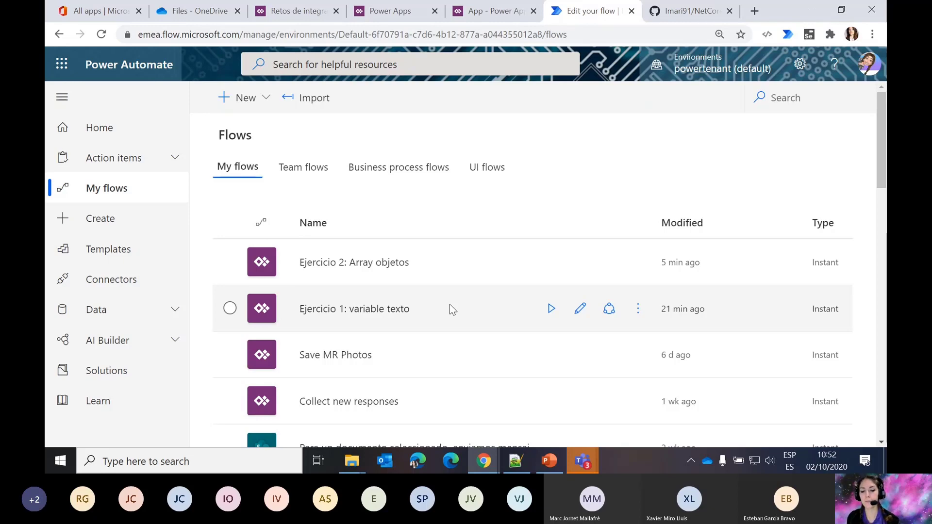
click(638, 309)
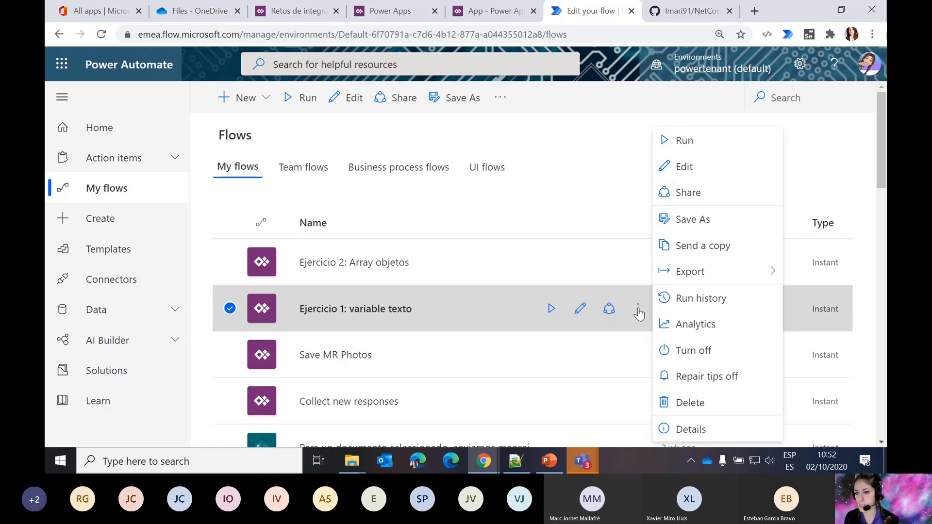
click(733, 233)
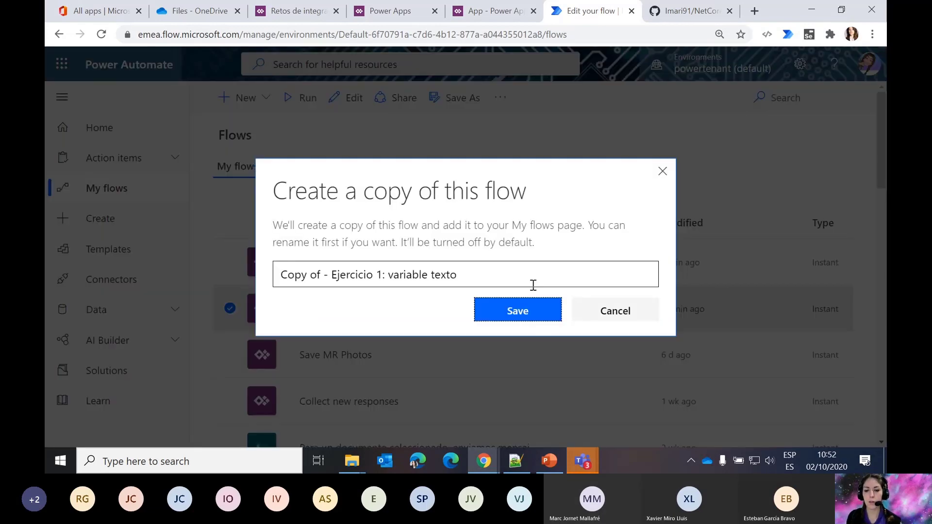
- Name the flow copy "Ejercicio 3: variable texto - boolean" and save it
drag(330, 274, 270, 273)
key(BackSpace)
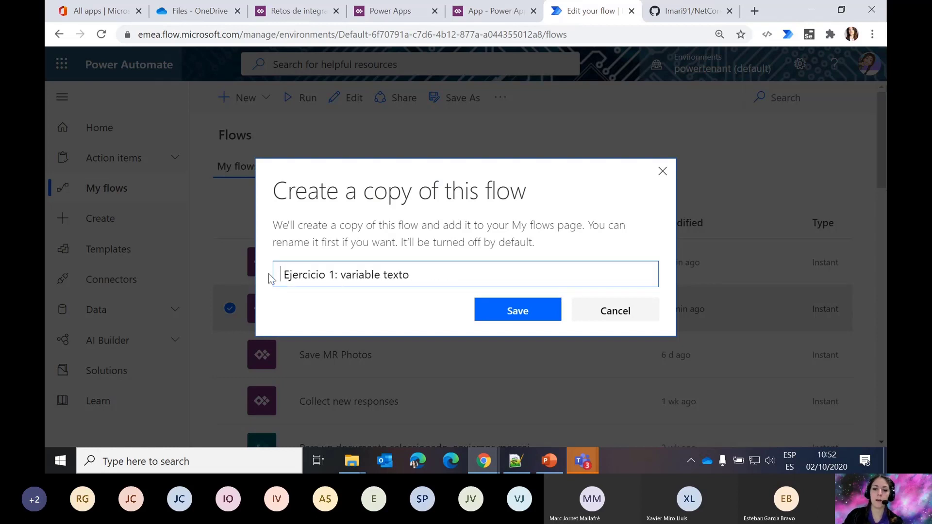
click(335, 274)
key(BackSpace)
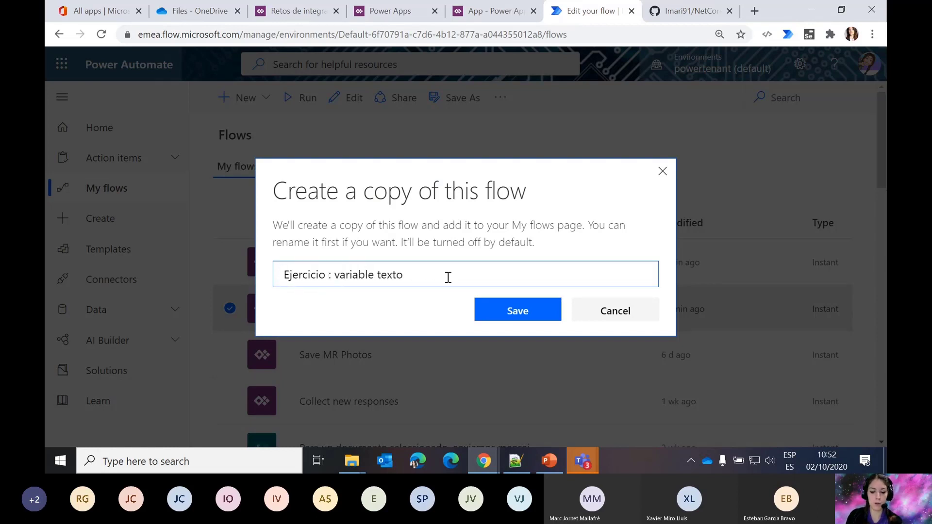
text(3)
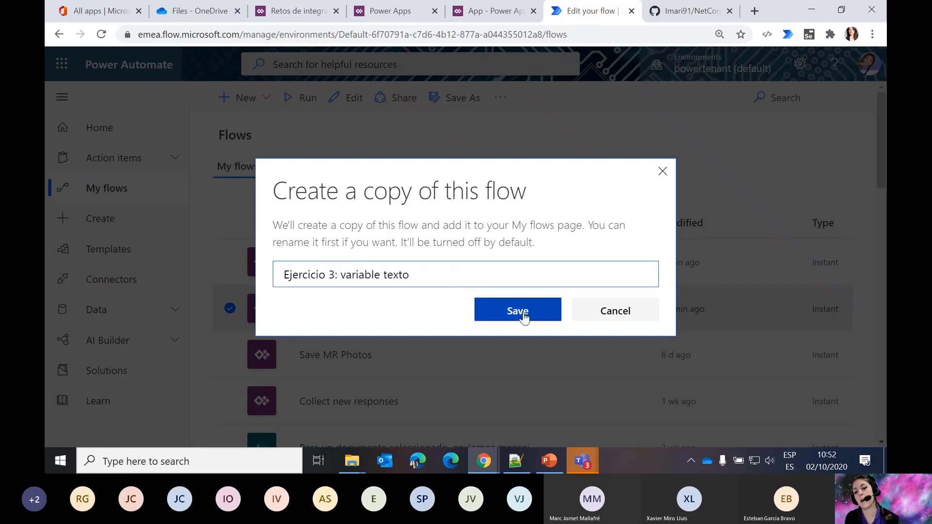
click(454, 278)
text(+ )
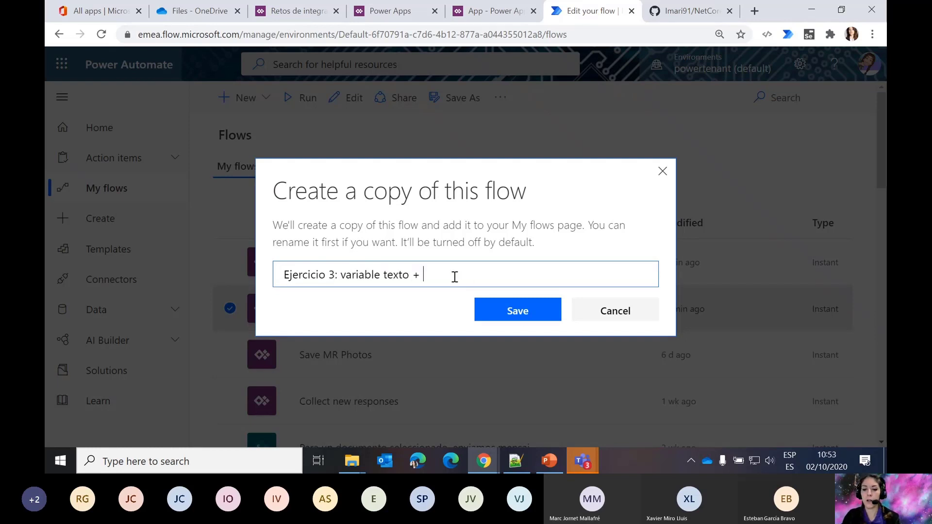
text(- boolean)
click(502, 310)
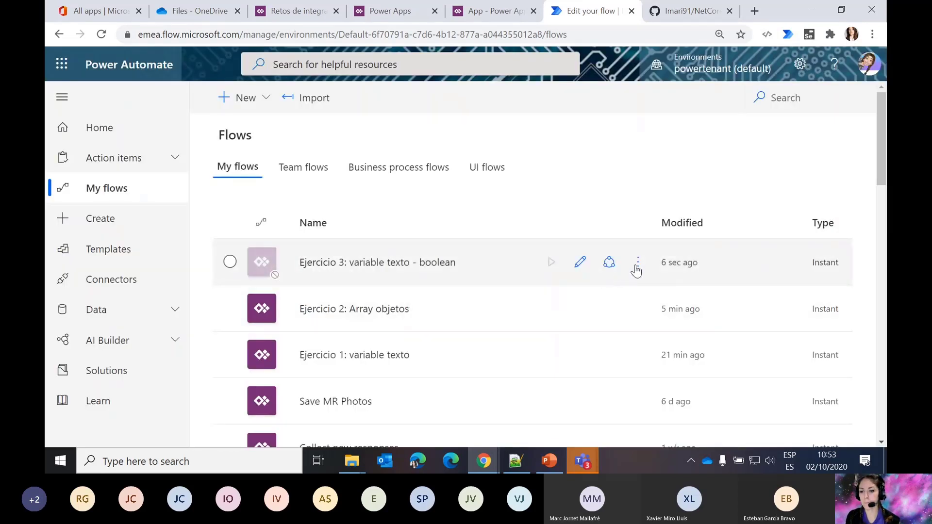
- Turn on the "Ejercicio 3: variable texto - boolean" flow and open it for editing
click(637, 265)
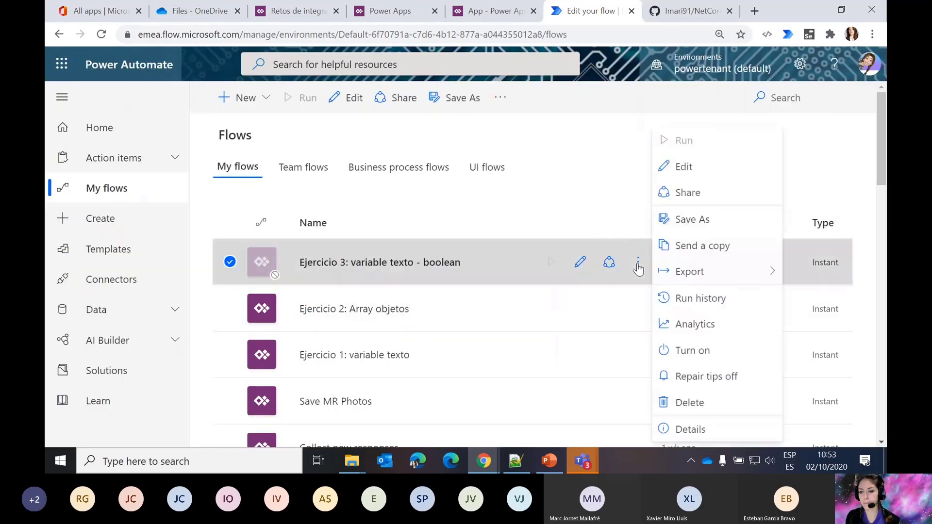
click(701, 349)
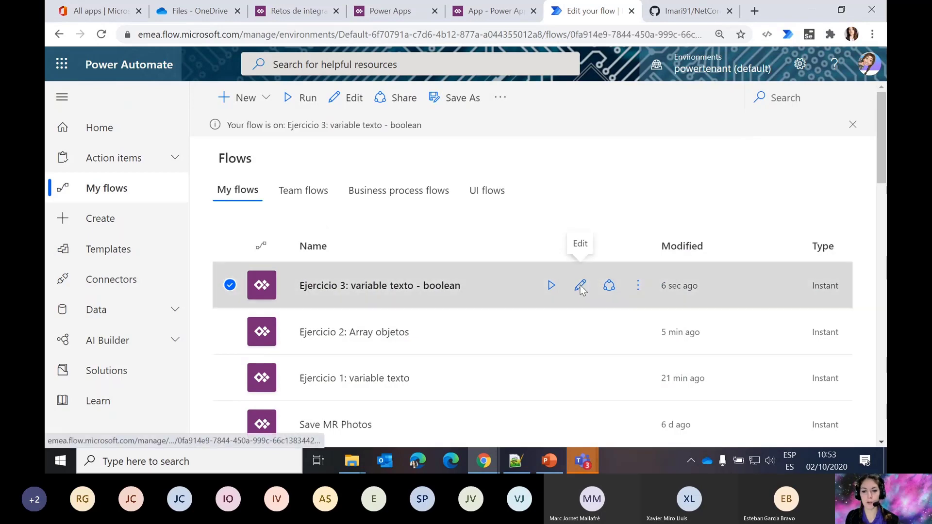
click(580, 287)
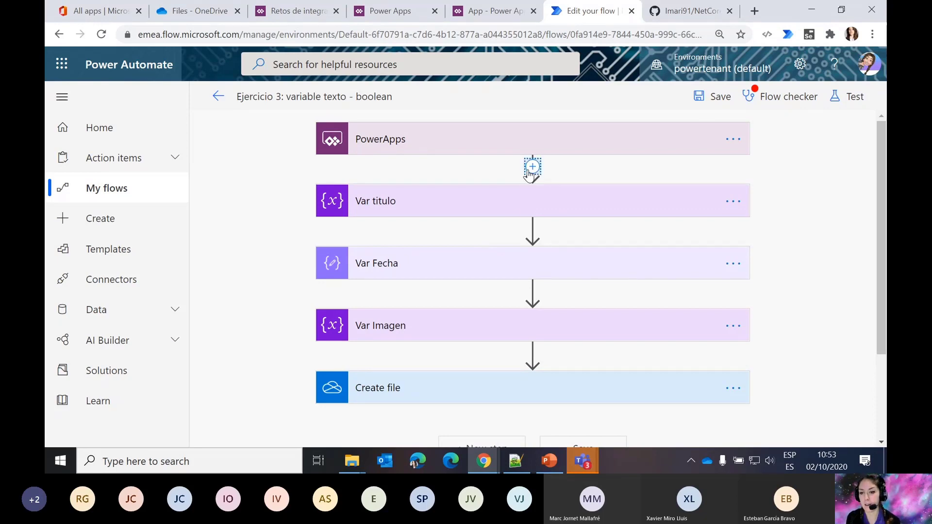
- Start a new action between the PowerApps trigger and Var titulo and search the available actions for "appro"
click(532, 167)
click(533, 195)
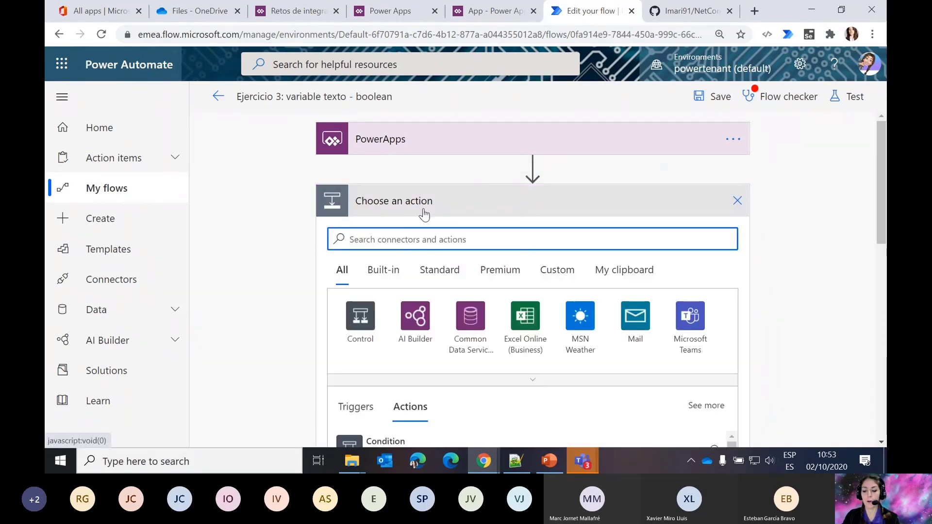
text(appro)
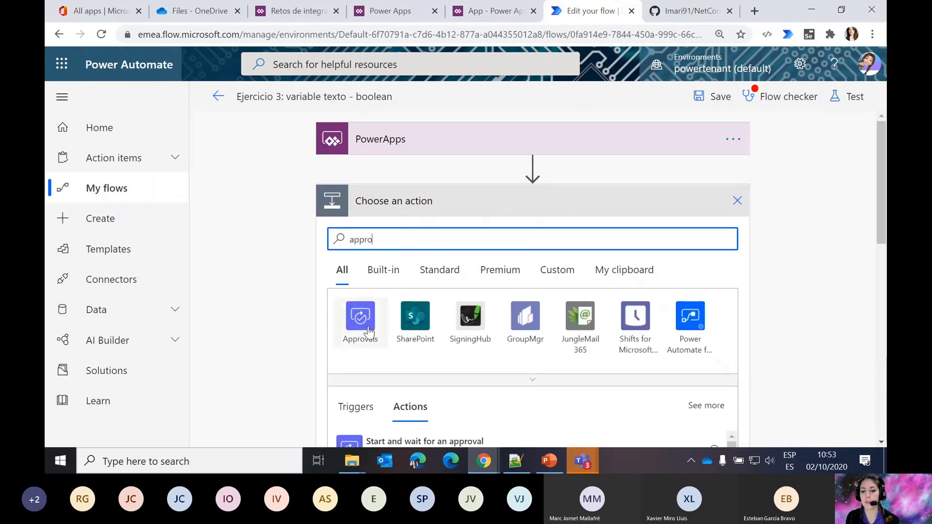
- Search the actions for "teams", examine the available Microsoft Teams actions and discard the new action
double_click(369, 236)
text(teams)
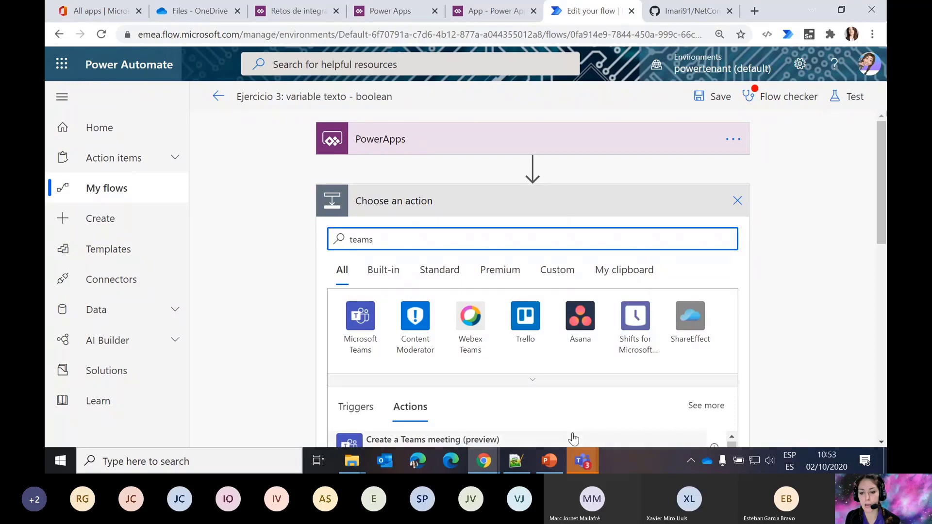
scroll(573, 438, down, 2)
scroll(757, 344, down, 3)
scroll(756, 343, down, 2)
scroll(587, 323, down, 5)
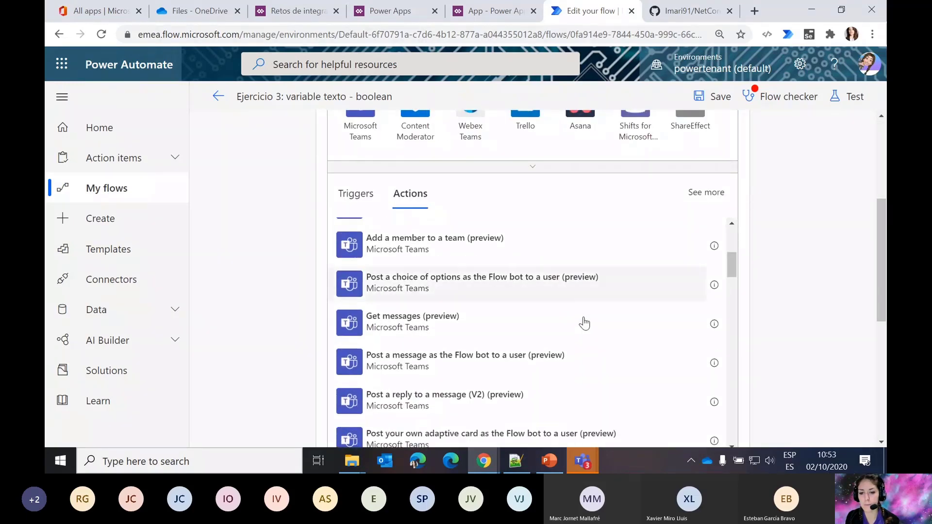
scroll(584, 323, down, 1)
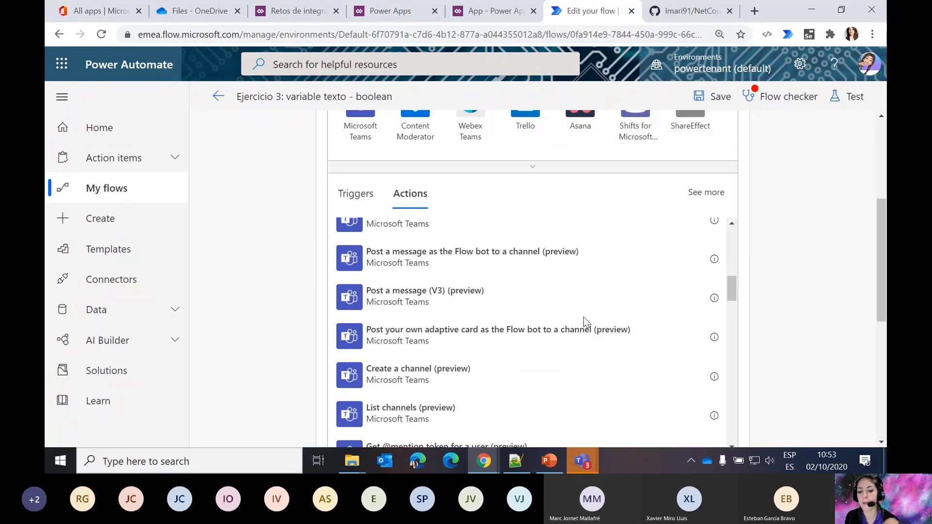
scroll(584, 317, down, 4)
scroll(583, 320, up, 2)
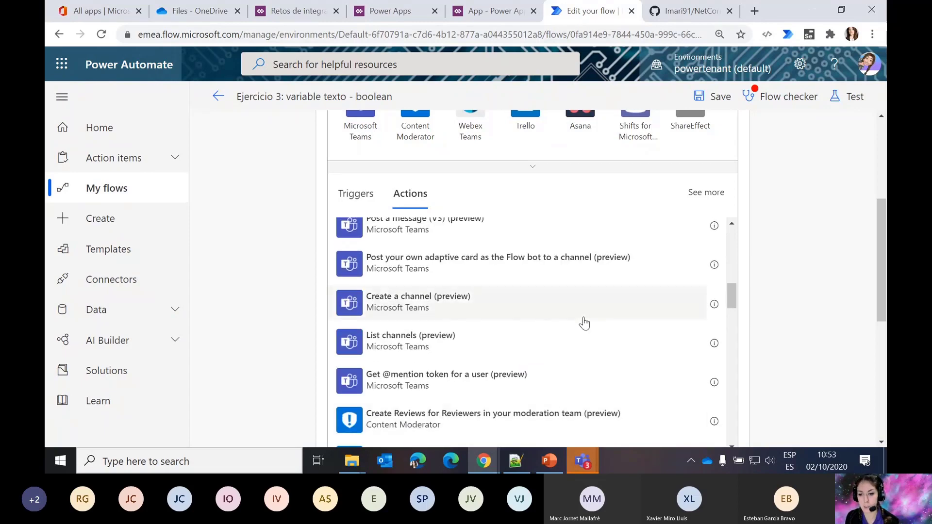
scroll(584, 322, up, 2)
scroll(802, 289, up, 4)
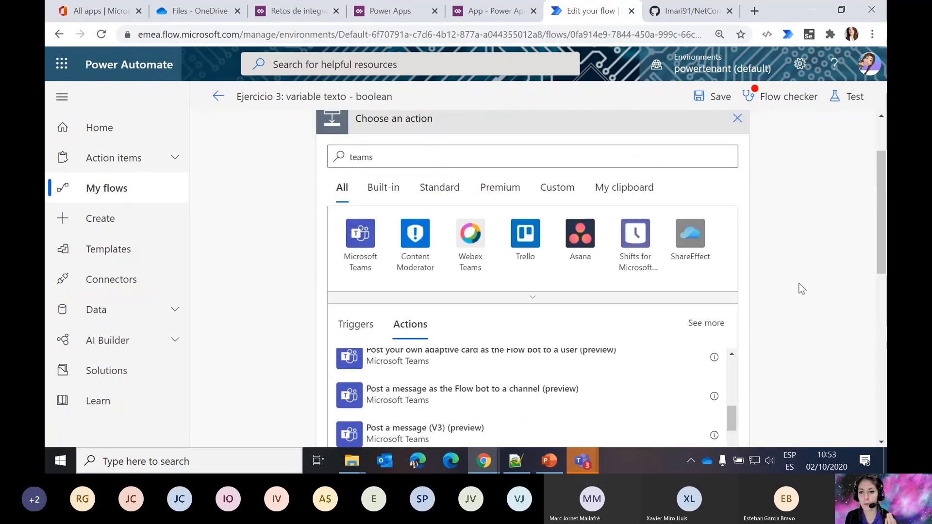
click(738, 200)
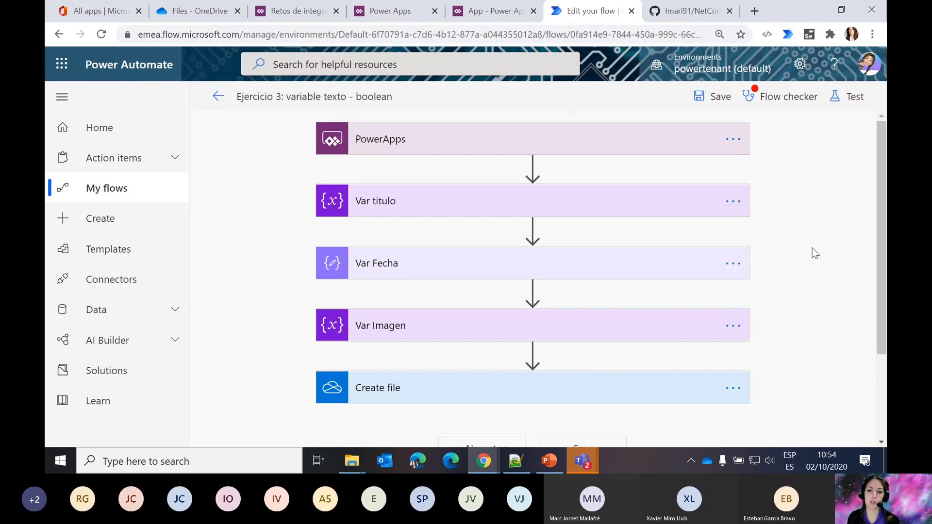
- Add the PowerApps action "Respond to a PowerApp or flow" after the Create file action
scroll(815, 253, down, 3)
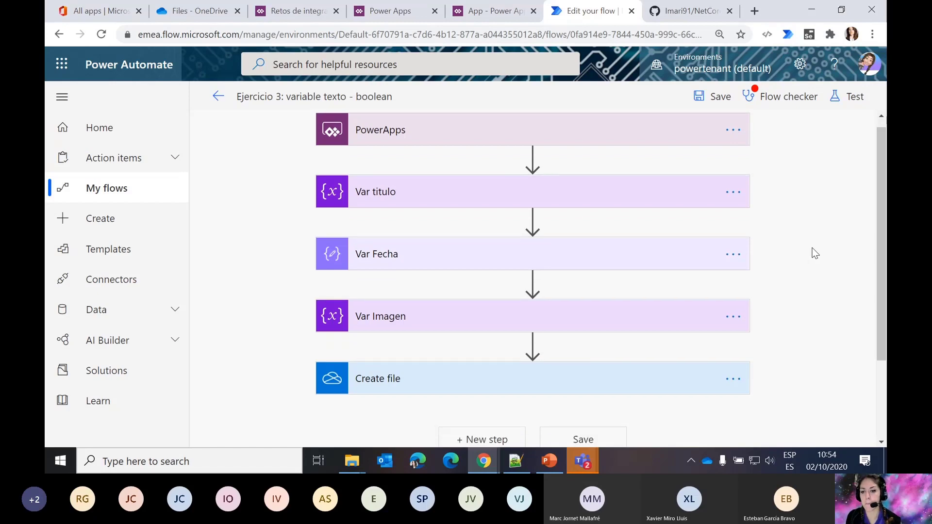
click(500, 340)
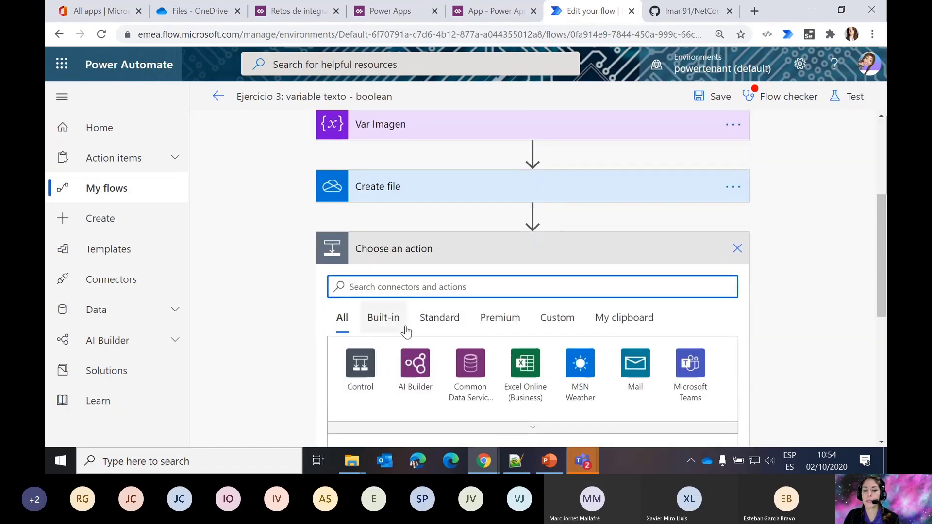
text(resp)
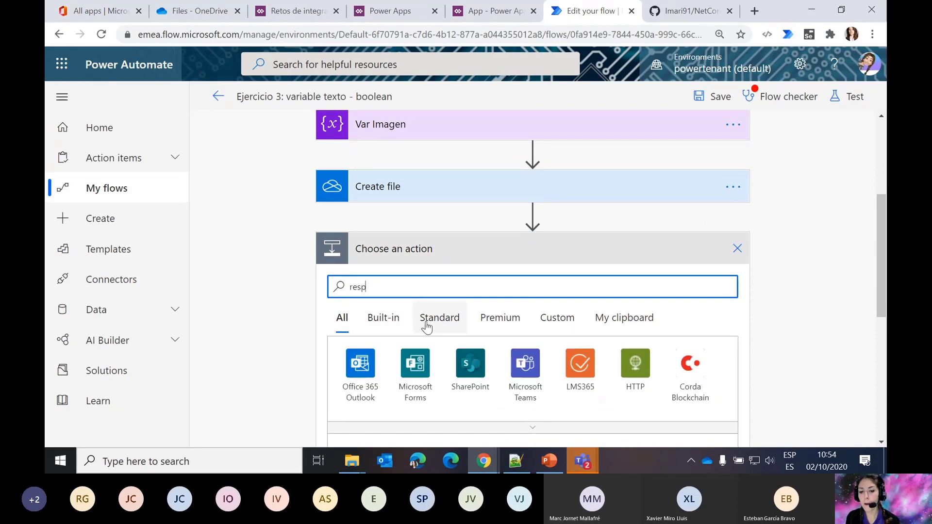
key(BackSpace)
key(BackSpace)
key(BackSpace)
text(es)
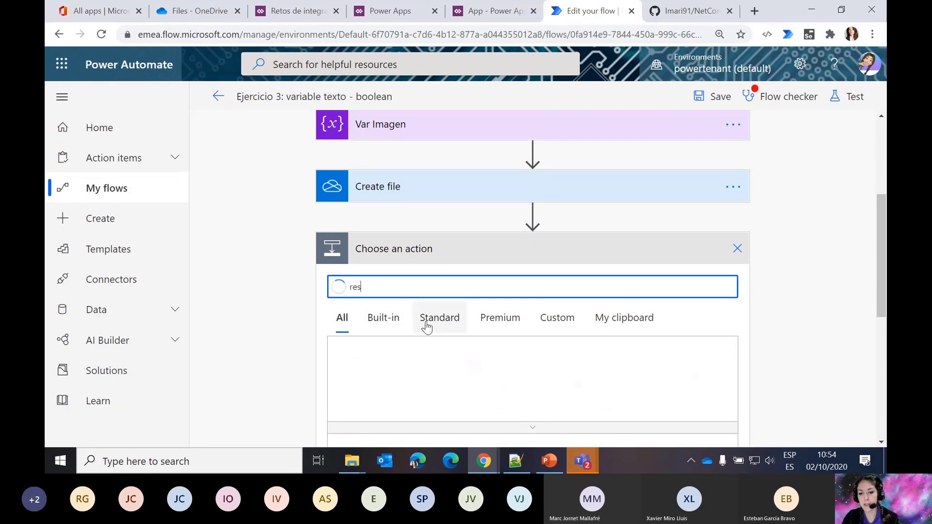
key(BackSpace)
key(BackSpace)
key(BackSpace)
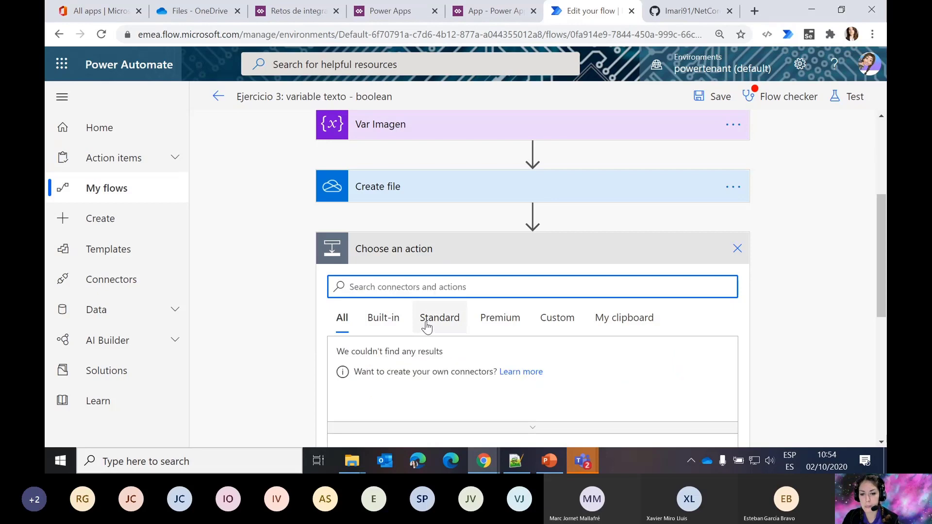
text(powera)
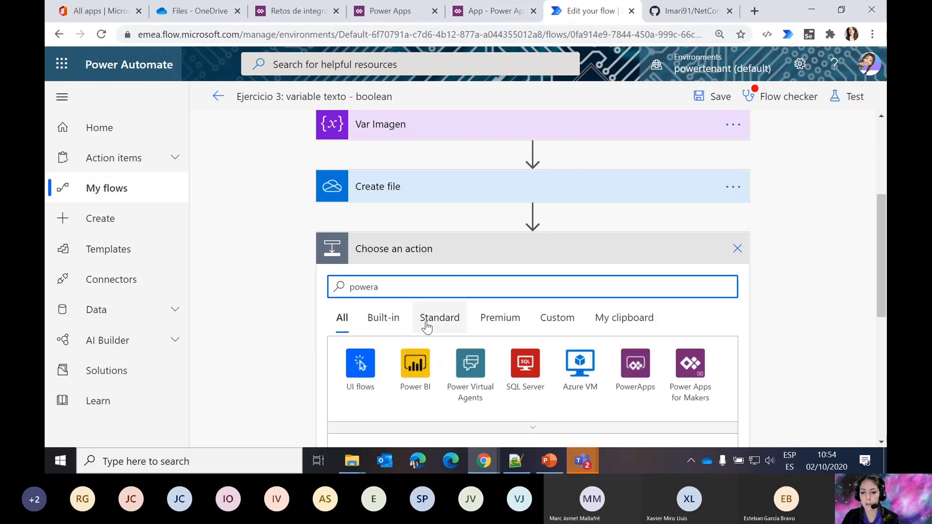
click(645, 365)
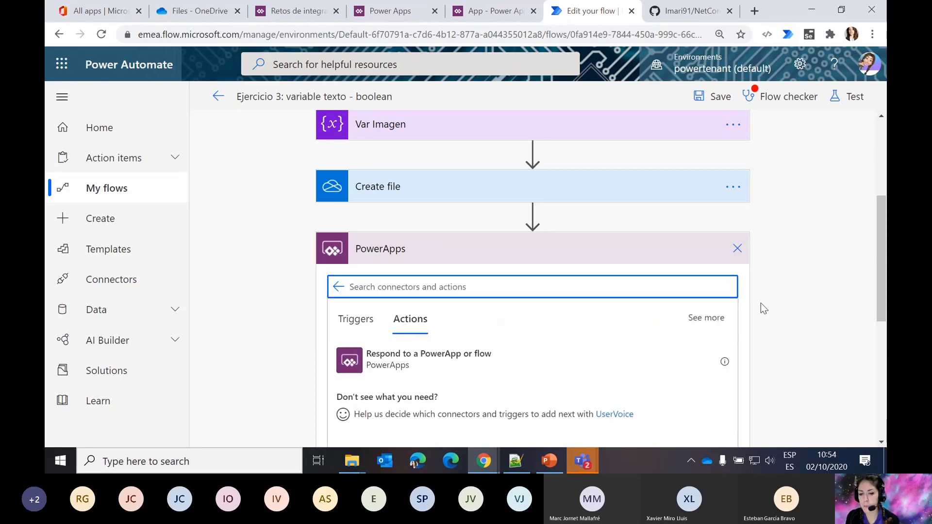
click(426, 362)
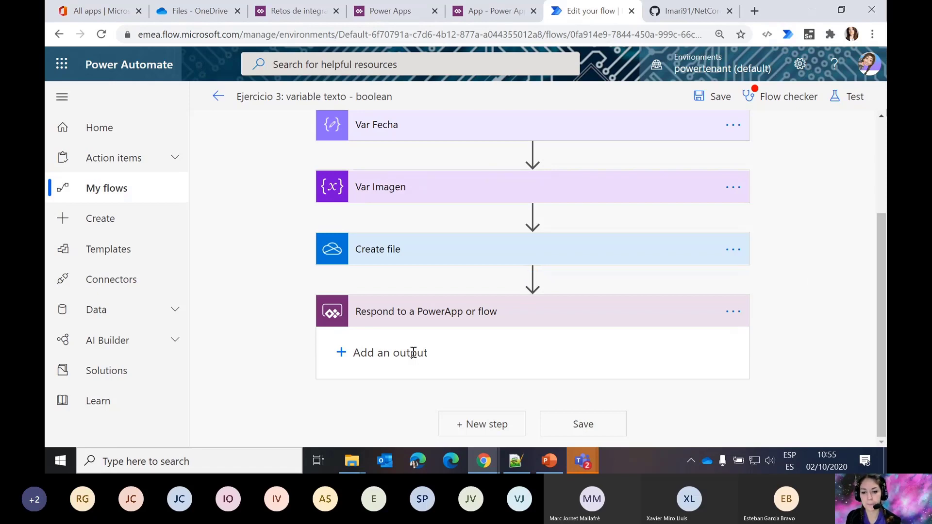
- Add a boolean output named "result" with the value true to the Respond to a PowerApp or flow action
click(379, 355)
click(417, 379)
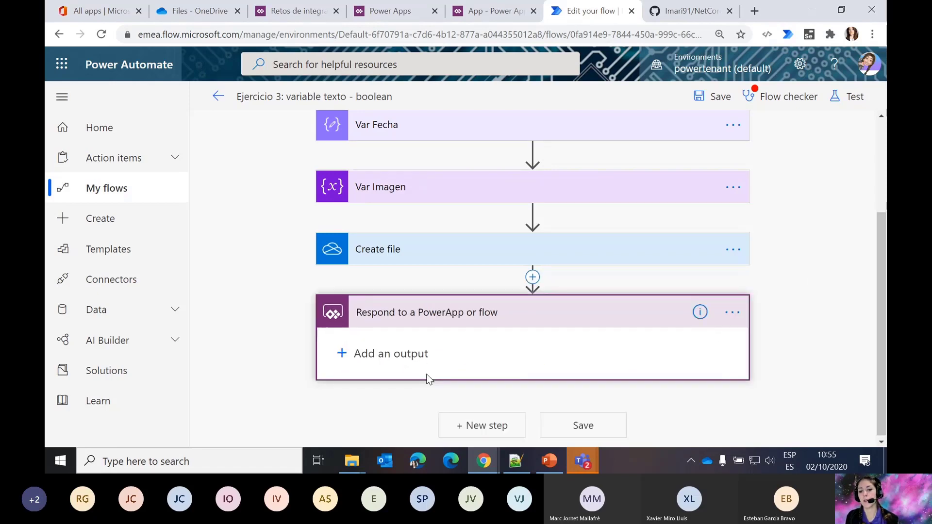
text(result)
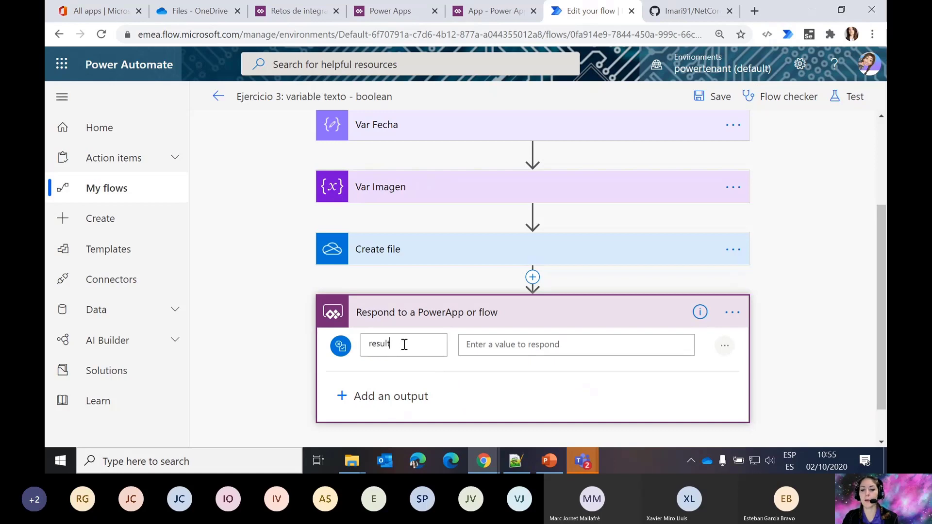
key(Tab)
click(531, 346)
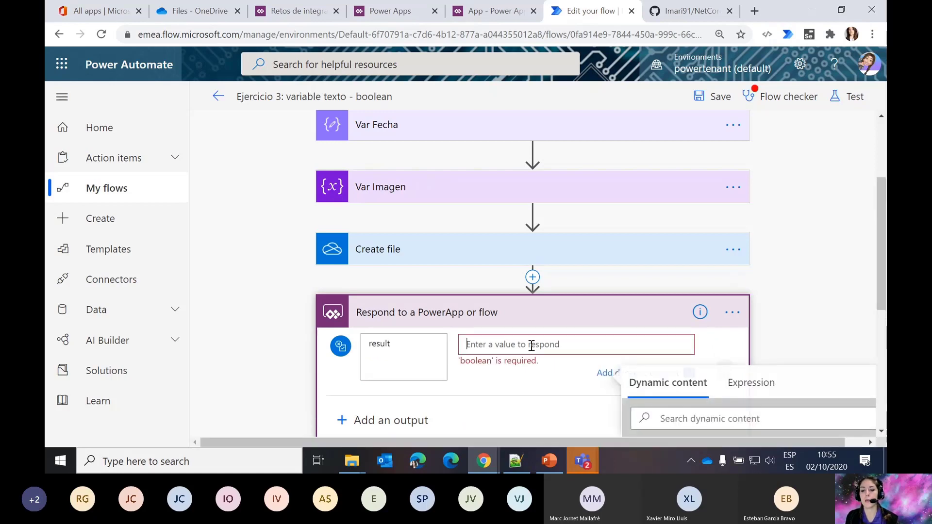
scroll(797, 292, down, 2)
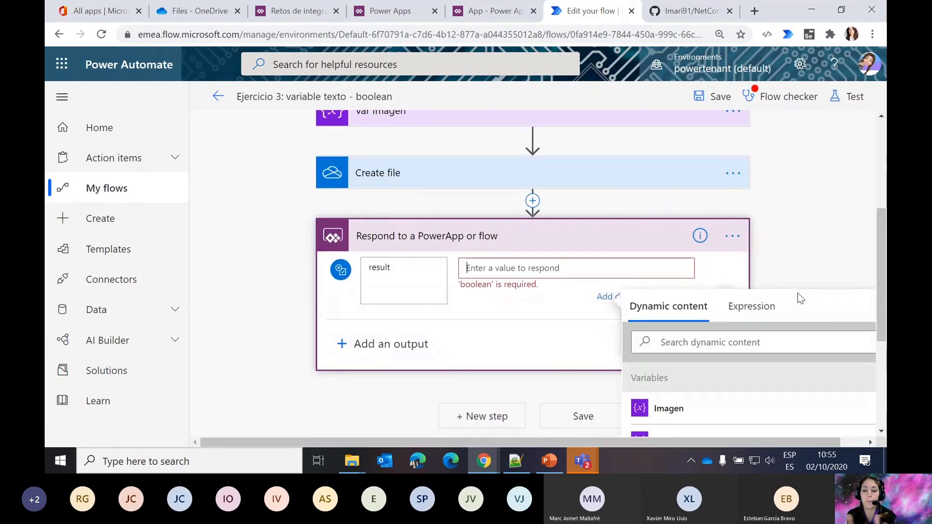
click(565, 273)
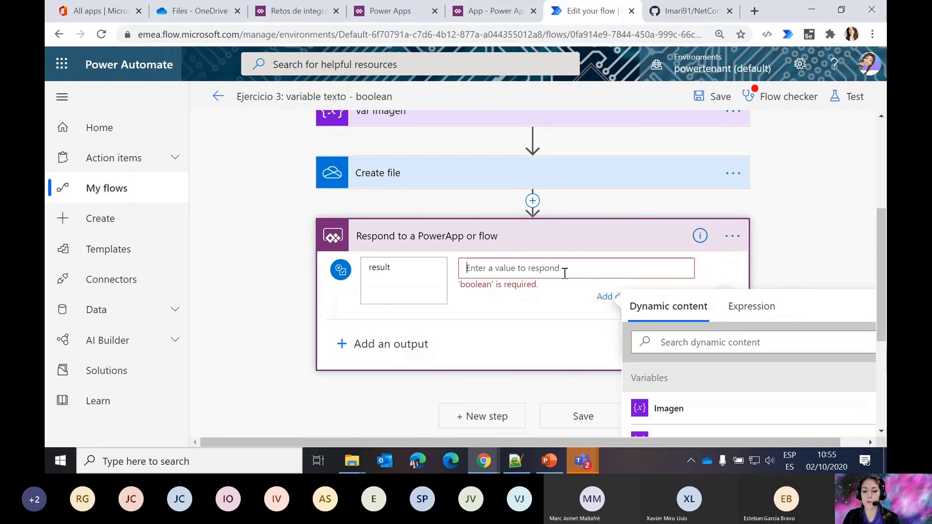
text(true)
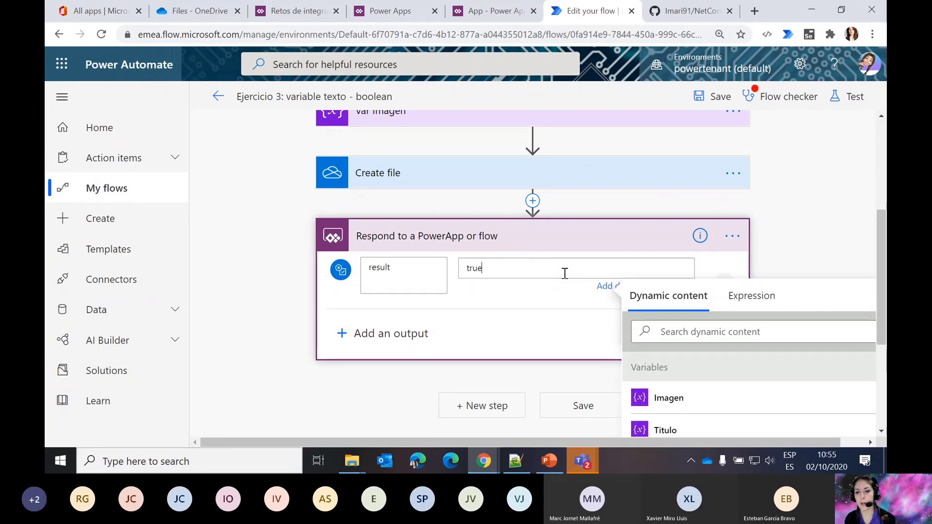
click(775, 205)
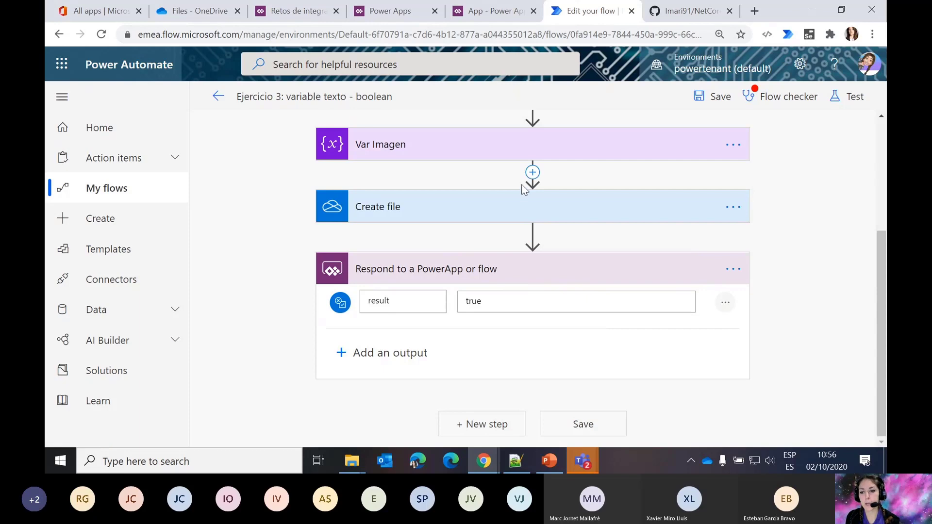
- Insert a Scope action between the Var Imagen and Create file actions, searching the actions for "scope"
click(535, 197)
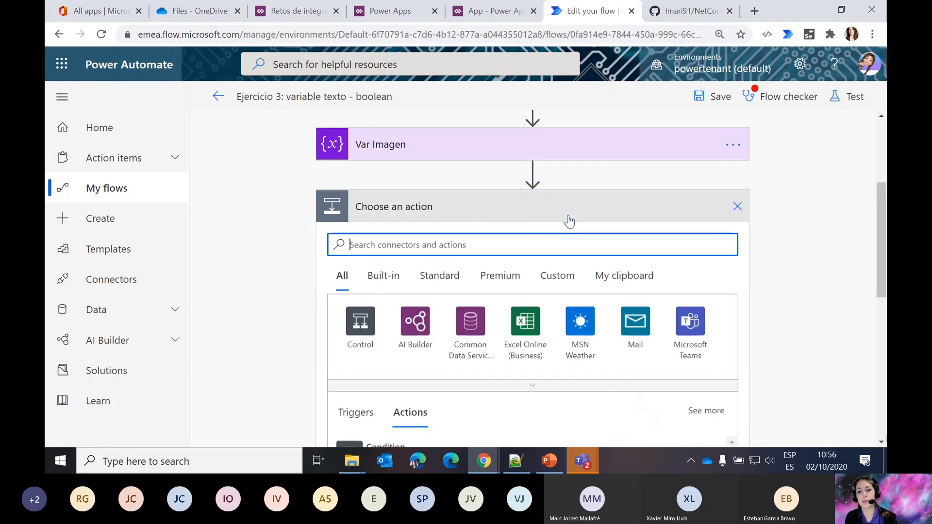
text(tr)
key(BackSpace)
key(BackSpace)
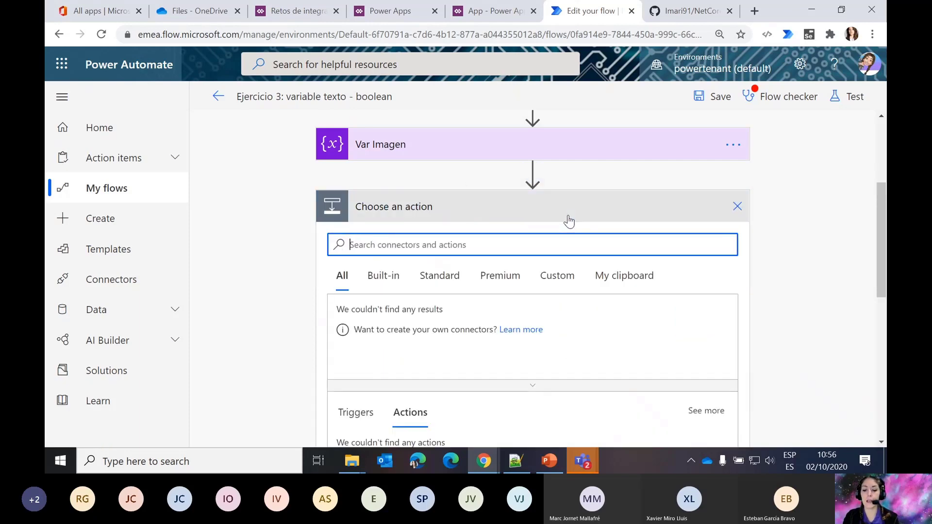
text(scope)
scroll(495, 350, down, 3)
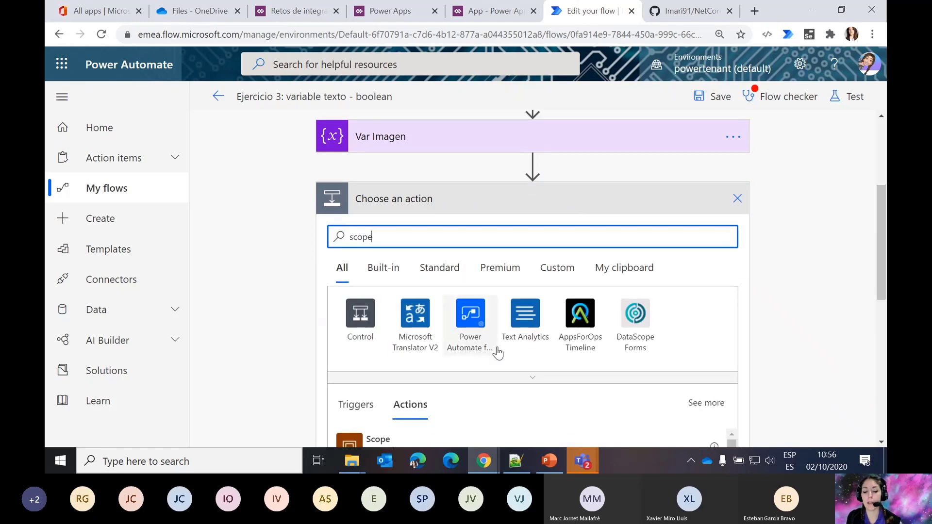
click(408, 320)
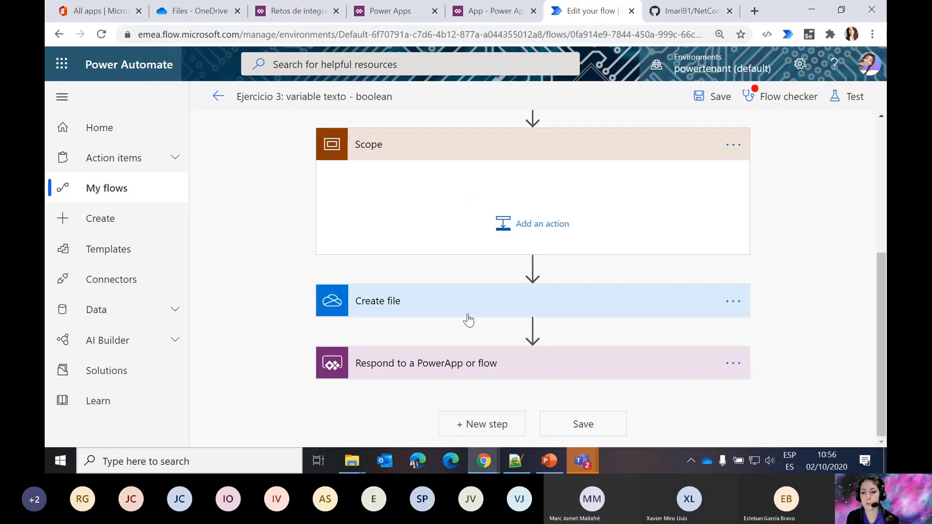
- Move the Create file action into the new scope and rename the scope as Try
drag(469, 311, 537, 191)
click(744, 157)
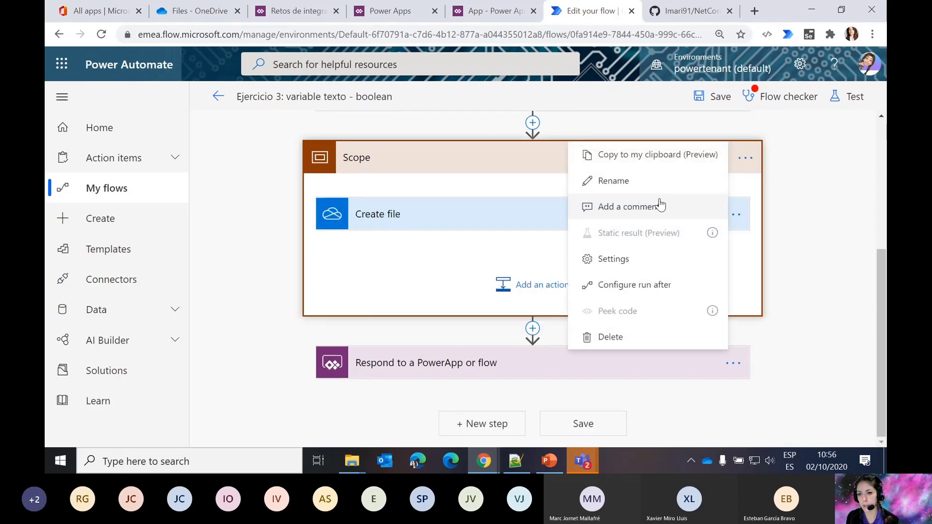
click(613, 181)
text(Try)
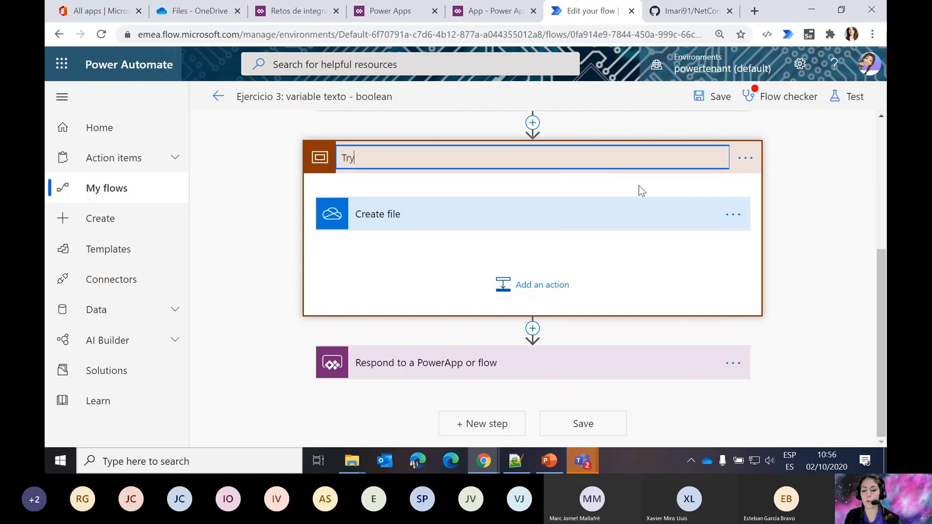
click(802, 187)
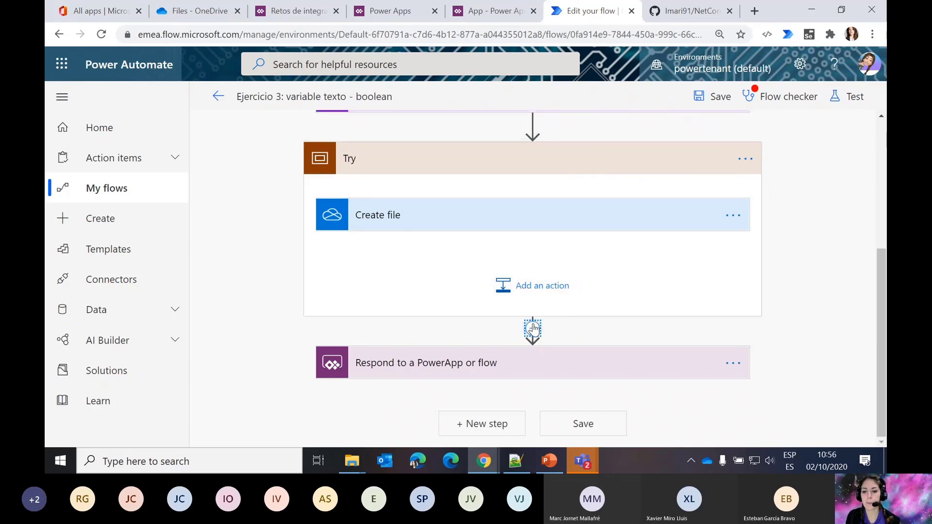
- Insert a second Scope between Try and the Respond to a PowerApp or flow action and rename it as Catch
click(521, 353)
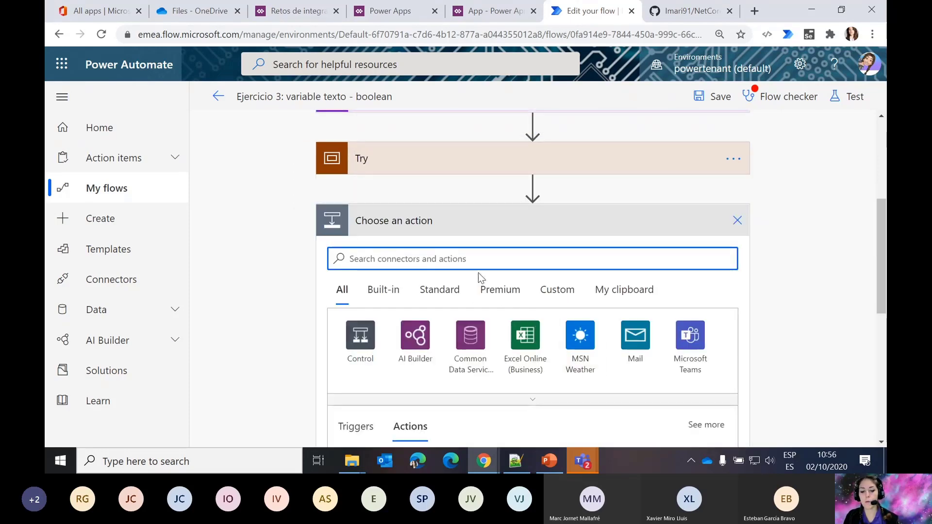
text(scope)
click(355, 326)
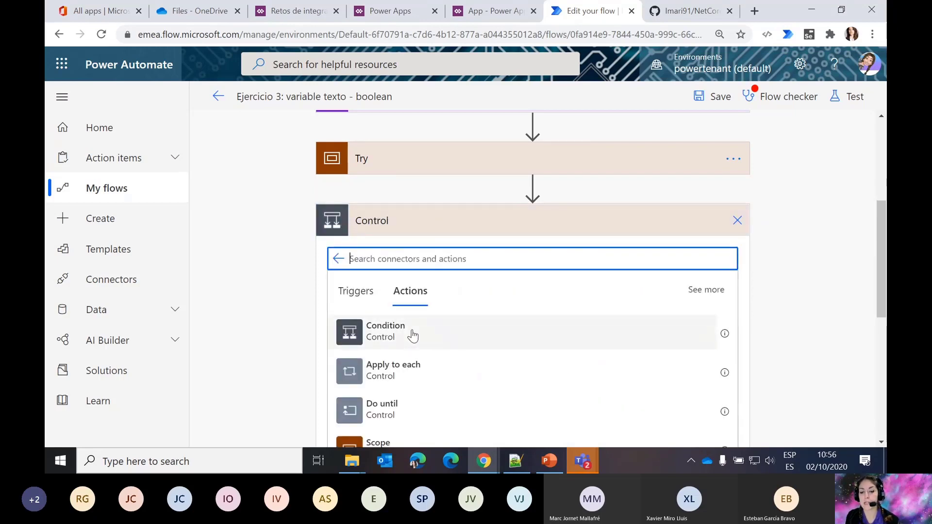
click(389, 441)
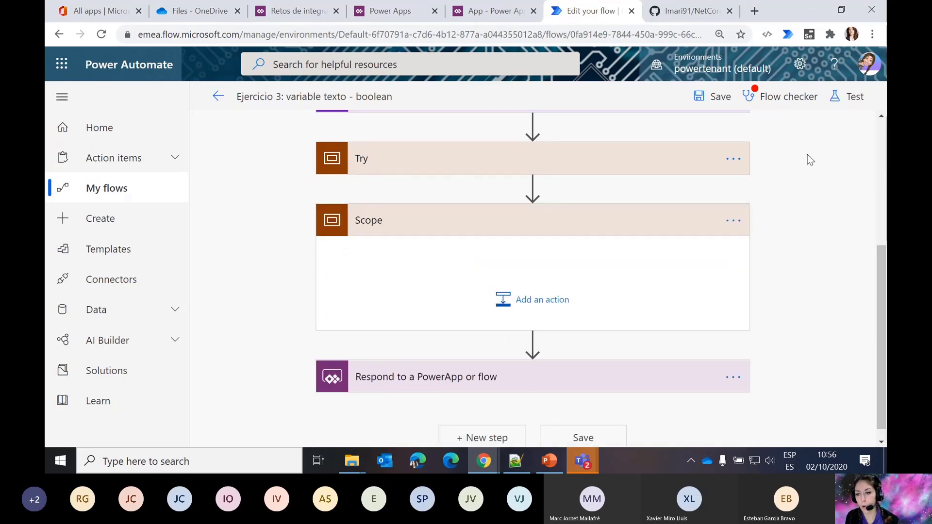
click(733, 221)
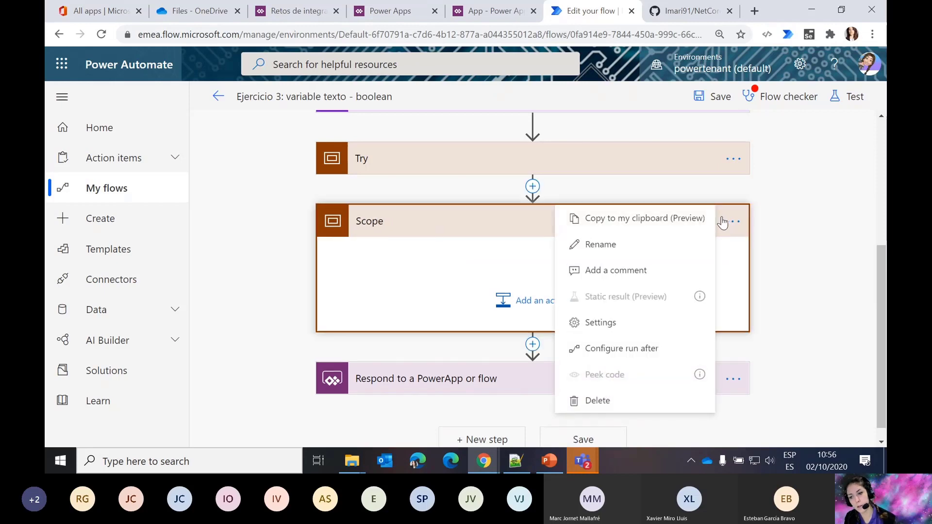
click(632, 244)
text(C)
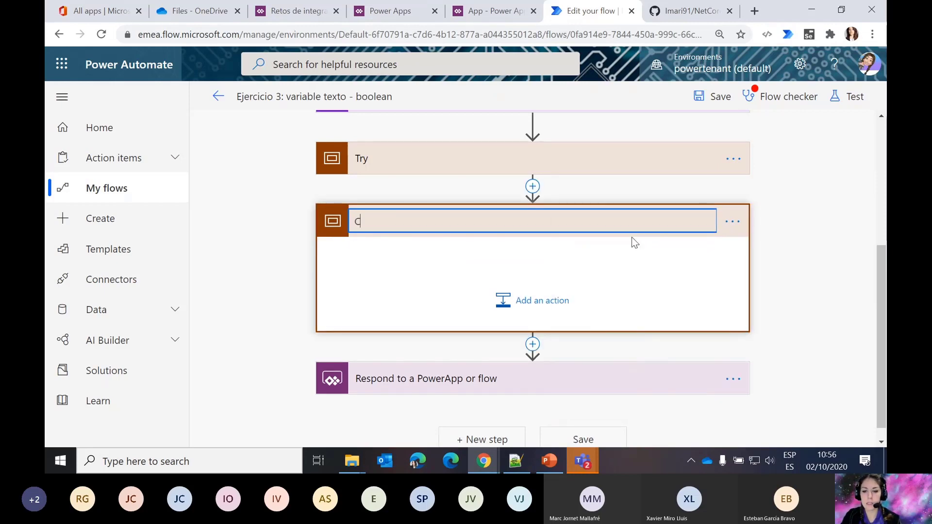
text(atch)
click(798, 248)
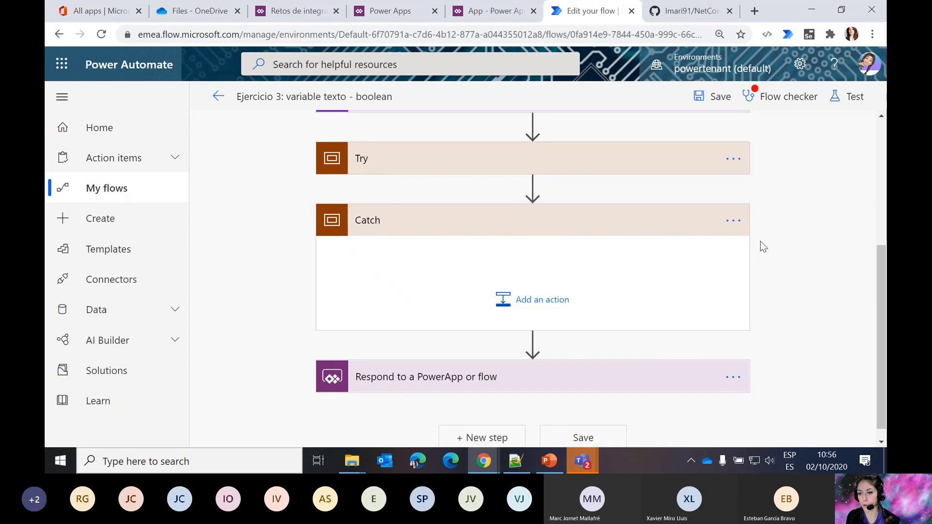
- Configure the Catch scope to run after Try only when Try has failed or has timed out
mouse_move(551, 342)
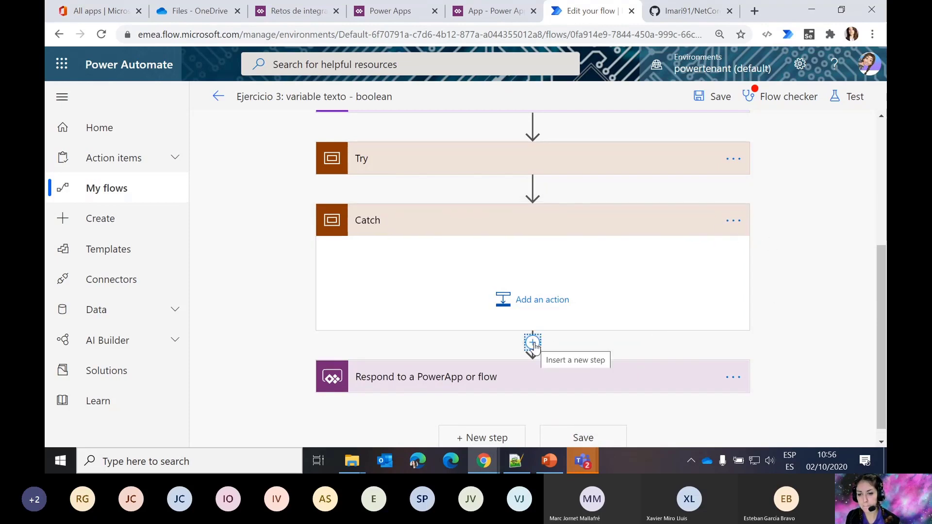
click(735, 220)
click(628, 347)
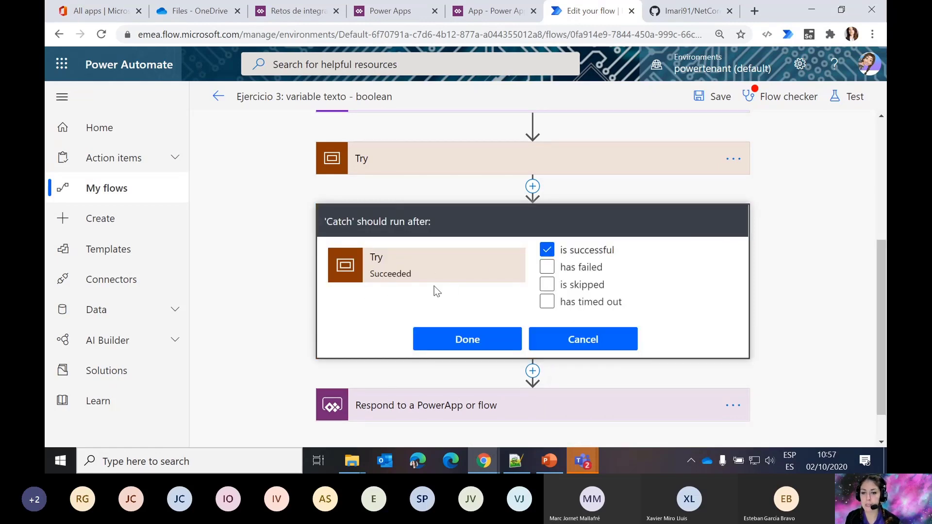
click(547, 250)
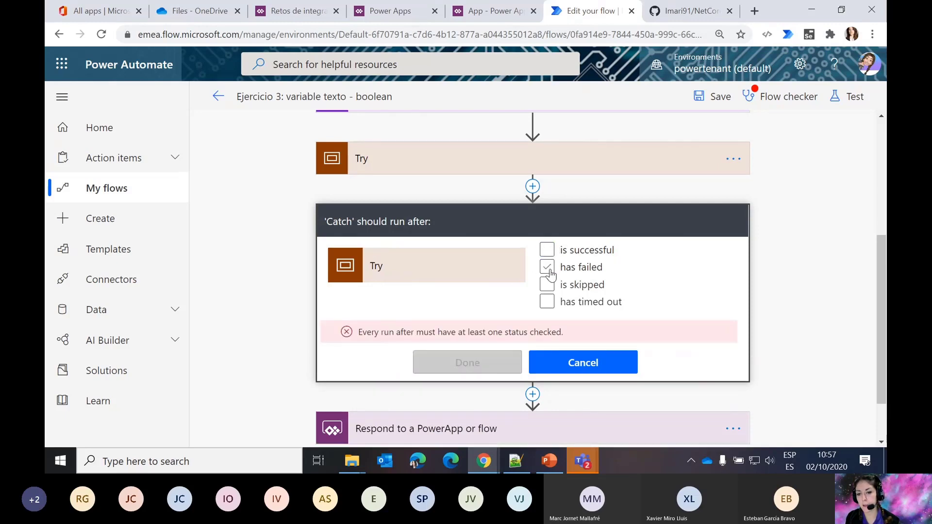
click(548, 269)
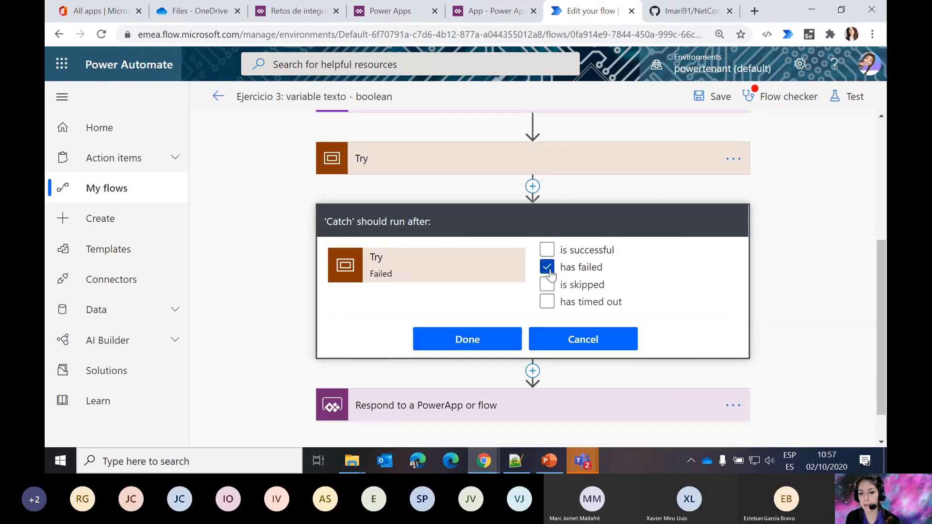
click(546, 302)
click(465, 341)
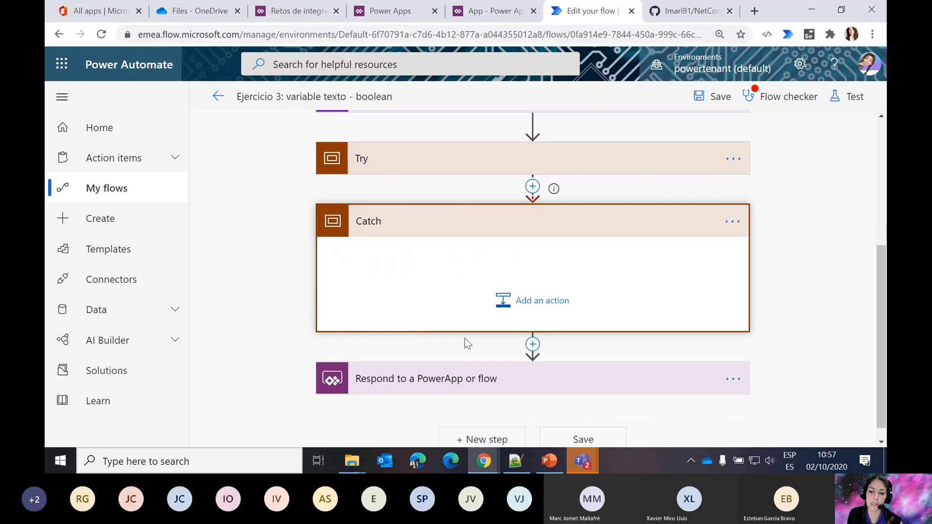
- Insert an Initialize variable action between Var Imagen and the Try scope
scroll(782, 250, up, 2)
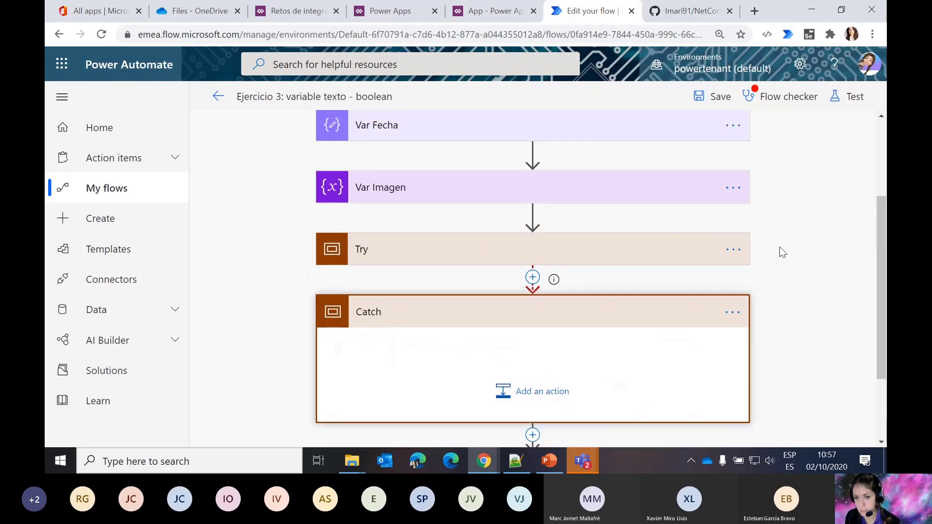
scroll(780, 247, up, 1)
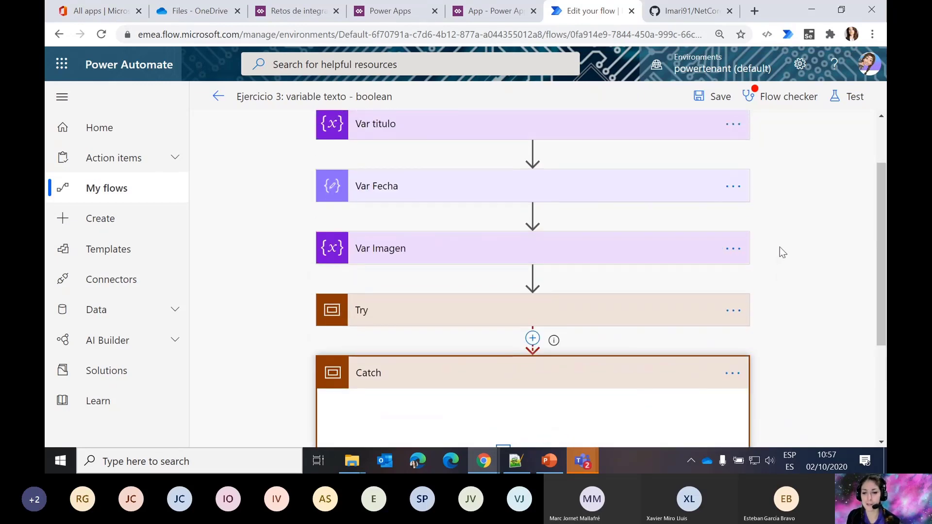
scroll(818, 289, down, 1)
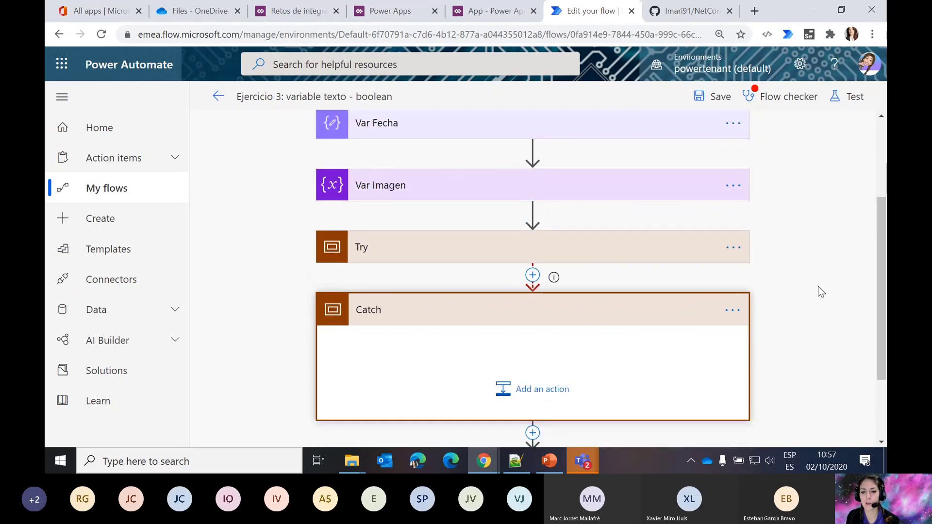
click(532, 214)
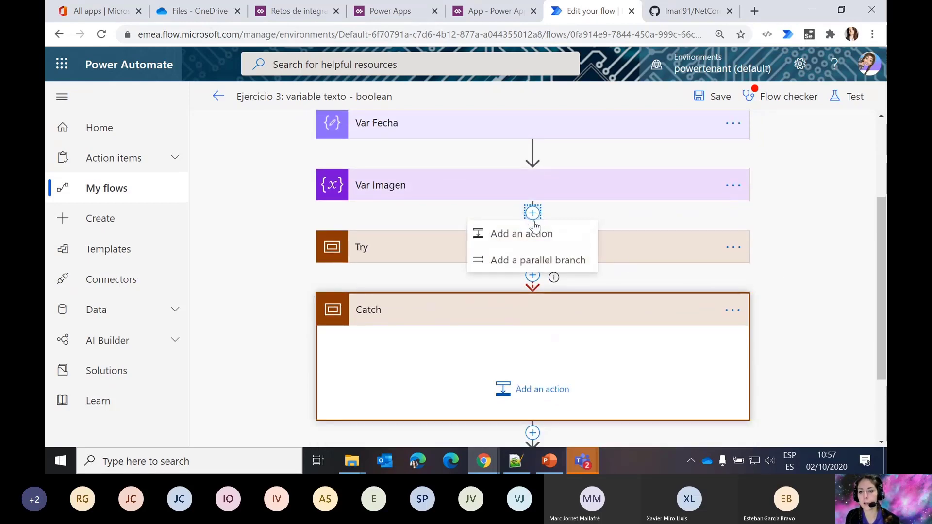
click(522, 233)
text(ini)
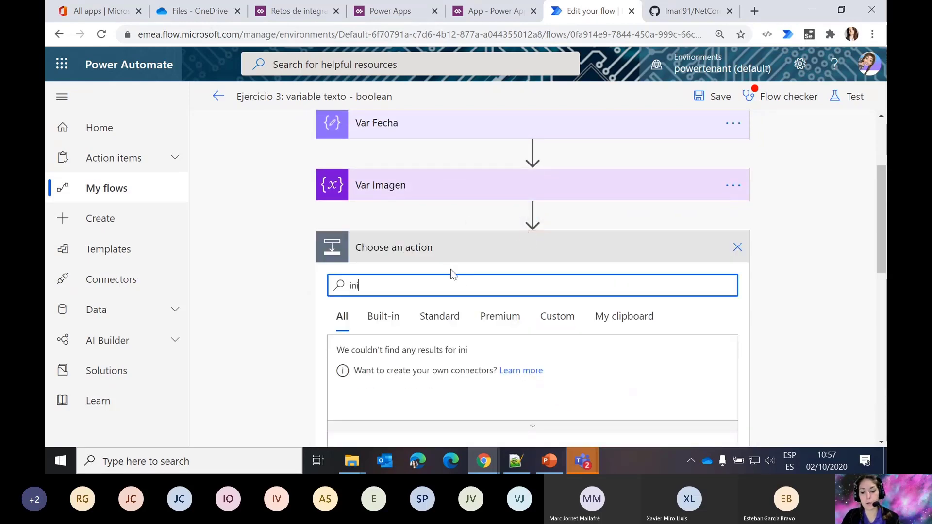
click(415, 365)
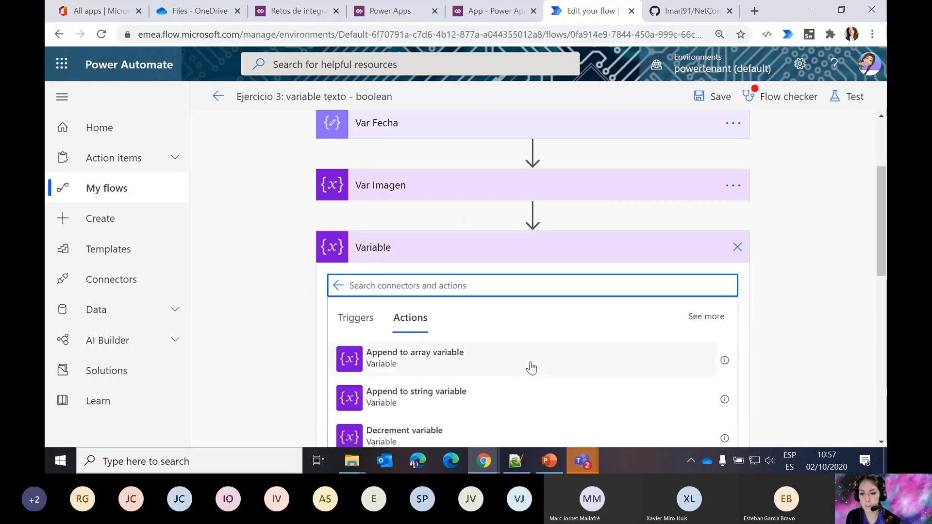
scroll(532, 368, down, 3)
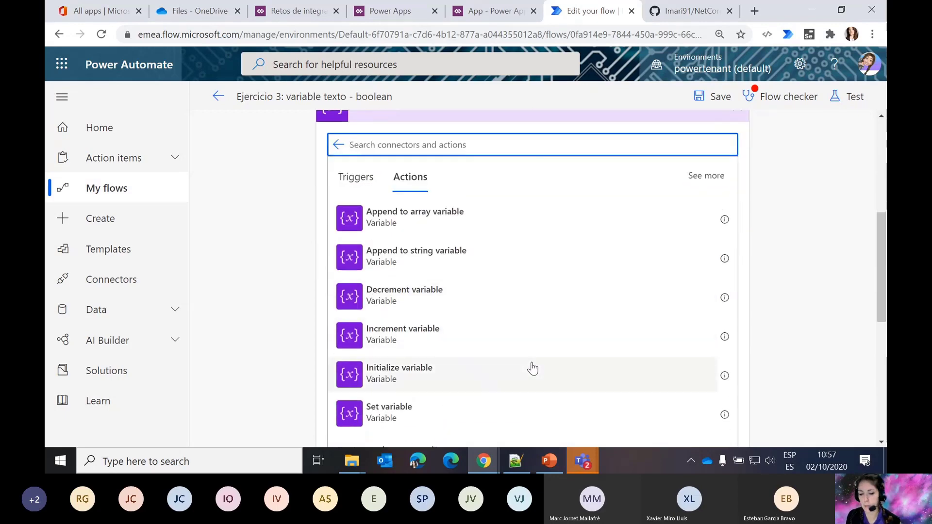
click(434, 376)
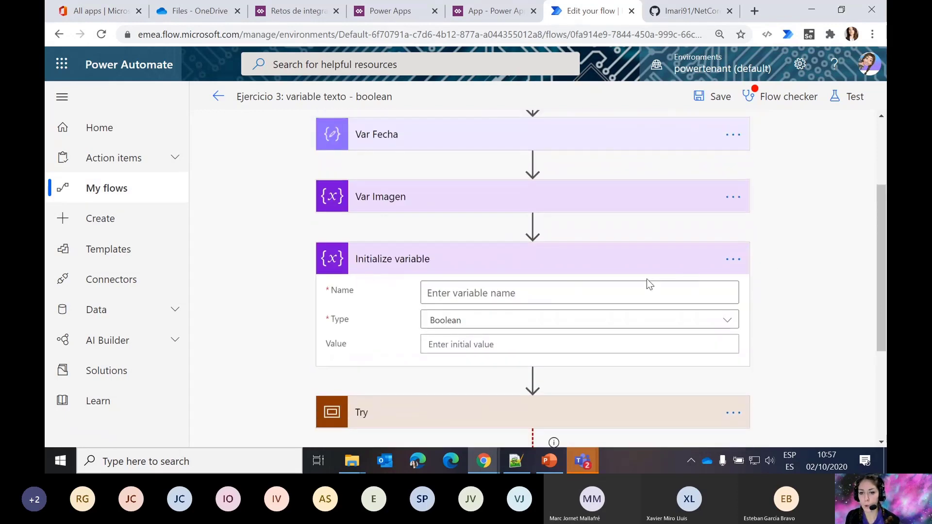
- Name the new Boolean variable Result and start editing its initial value
click(554, 293)
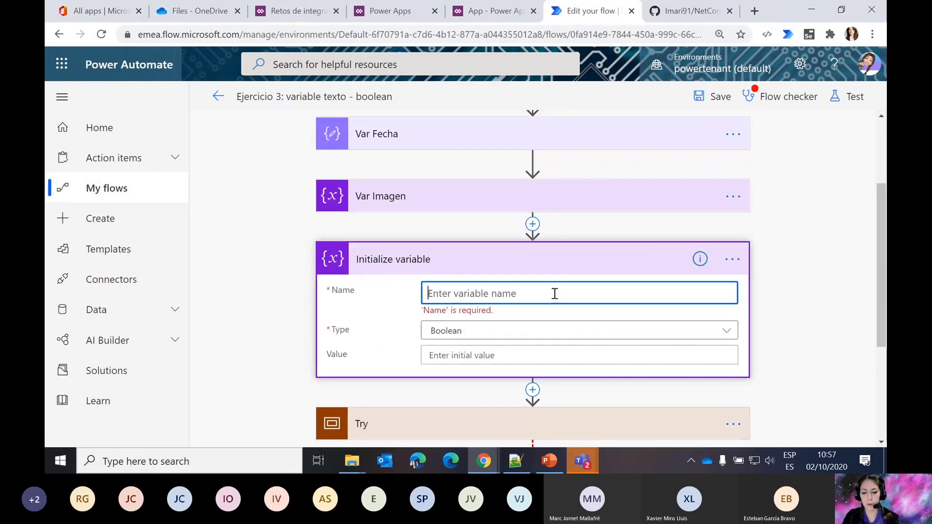
text(Result)
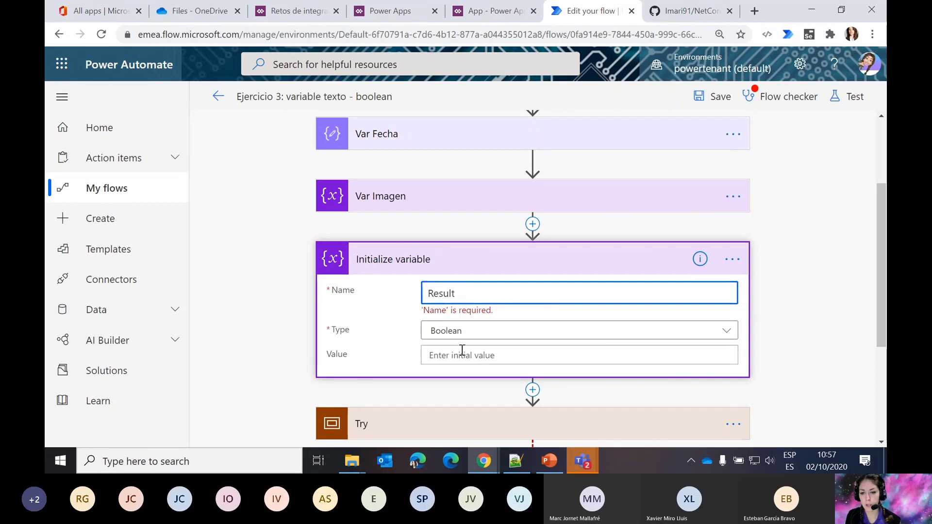
click(462, 350)
text(tr)
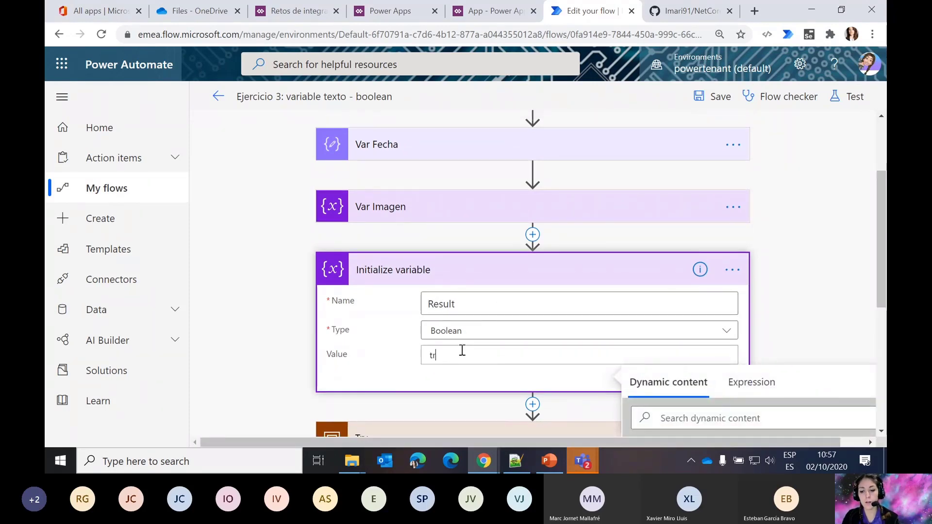
text(ue)
key(BackSpace)
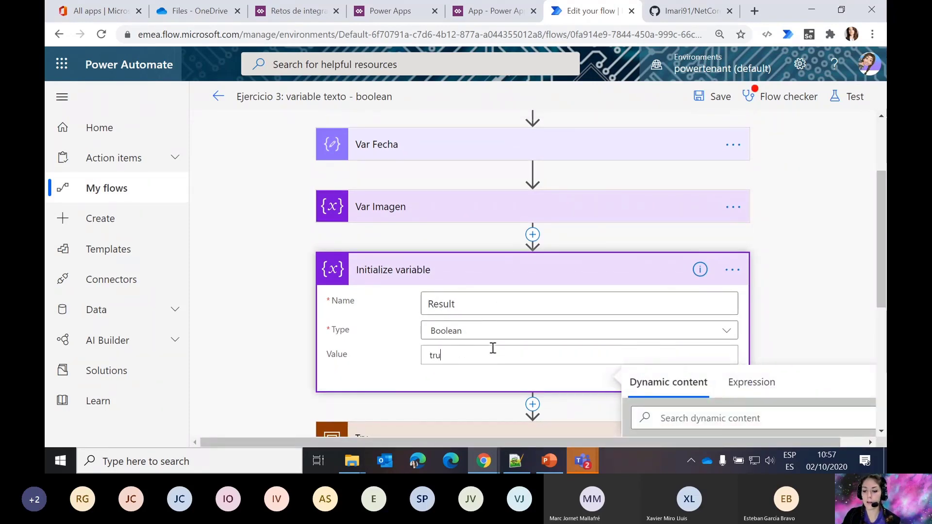
key(BackSpace)
key(BackSpace)
key(BackSpace)
- Set the initial value of the Result variable to the expression true
click(762, 381)
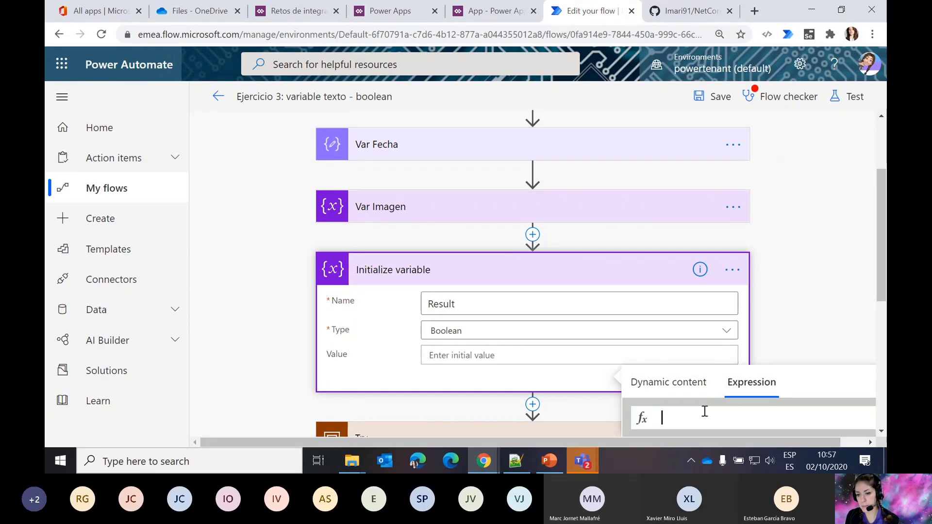
text(true)
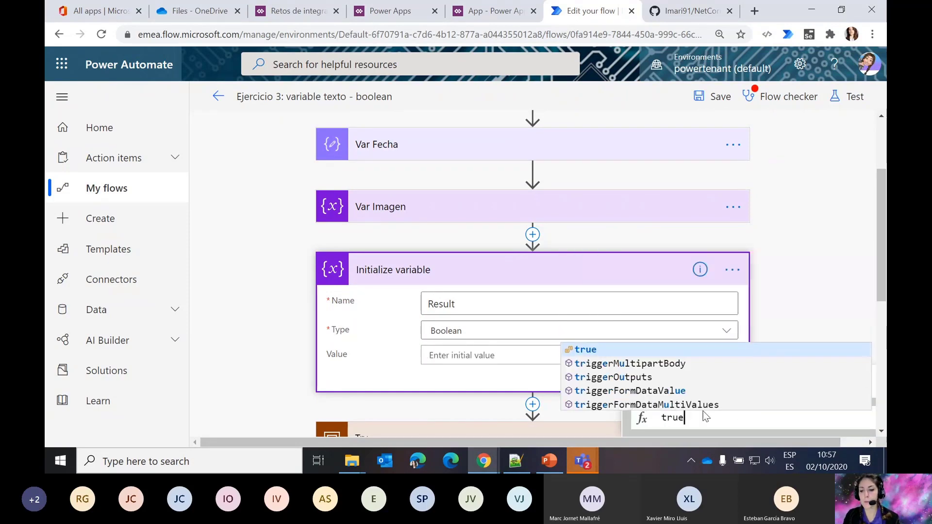
click(615, 354)
click(659, 368)
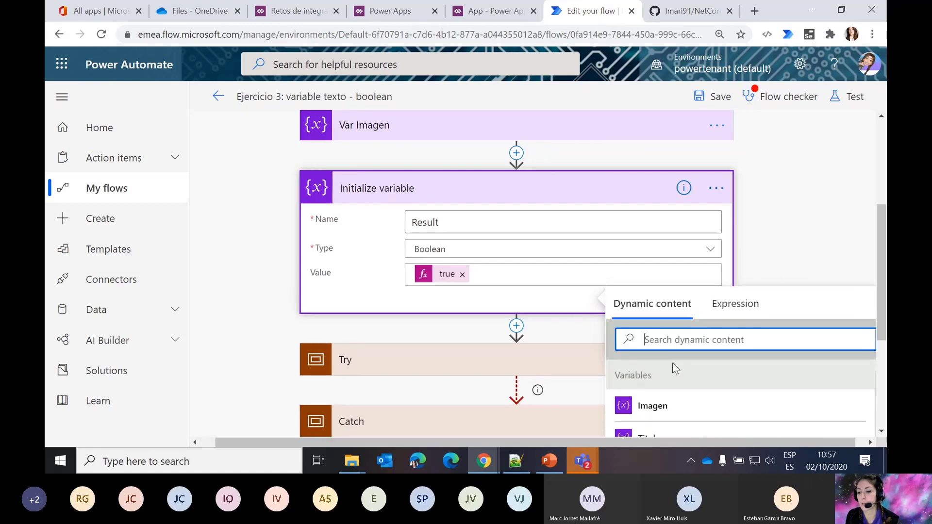
click(826, 199)
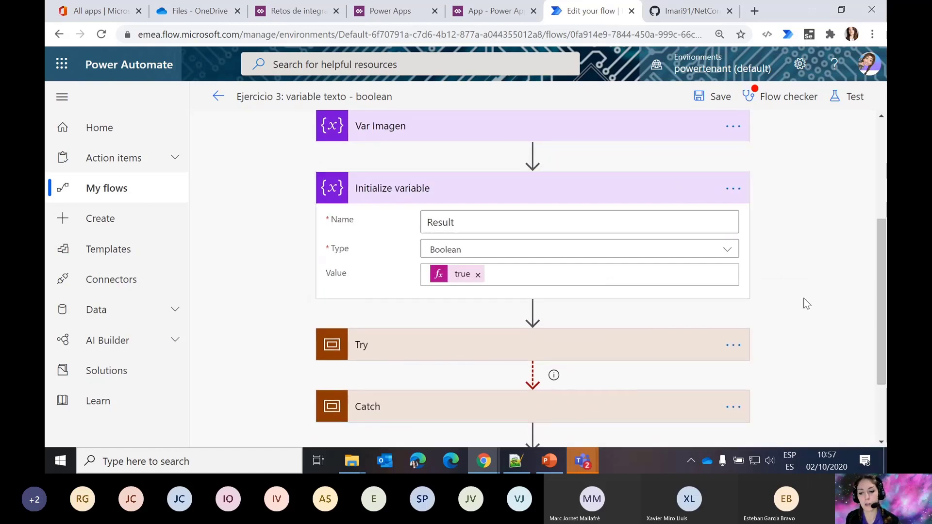
scroll(807, 304, down, 2)
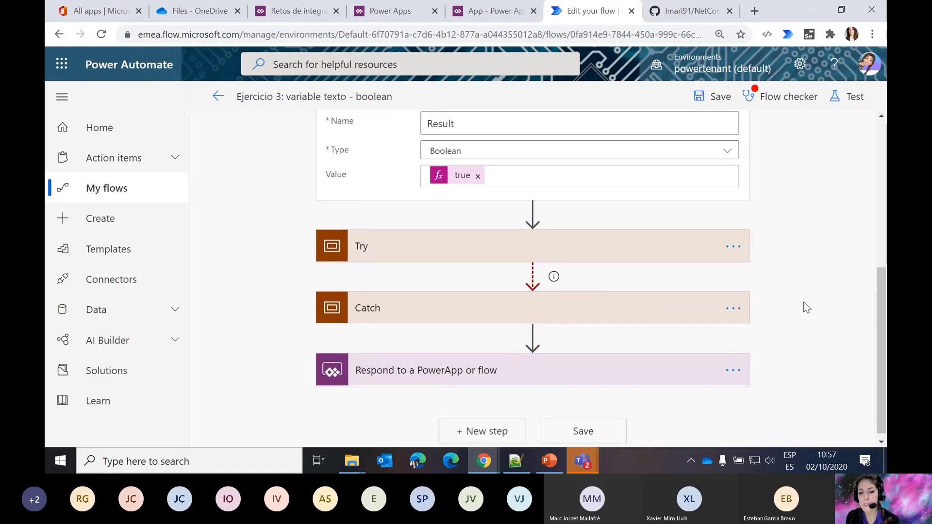
- Add a Set variable action inside the Catch scope
click(553, 314)
click(517, 387)
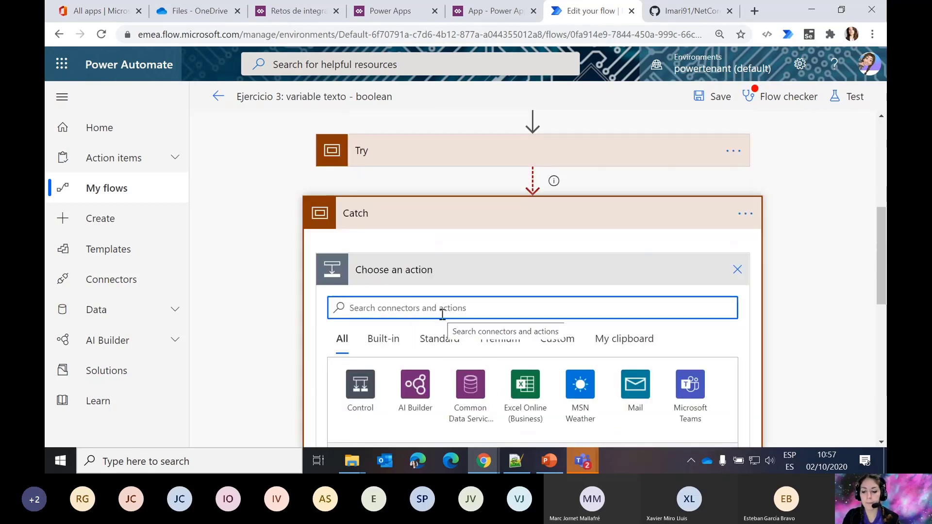
text(set)
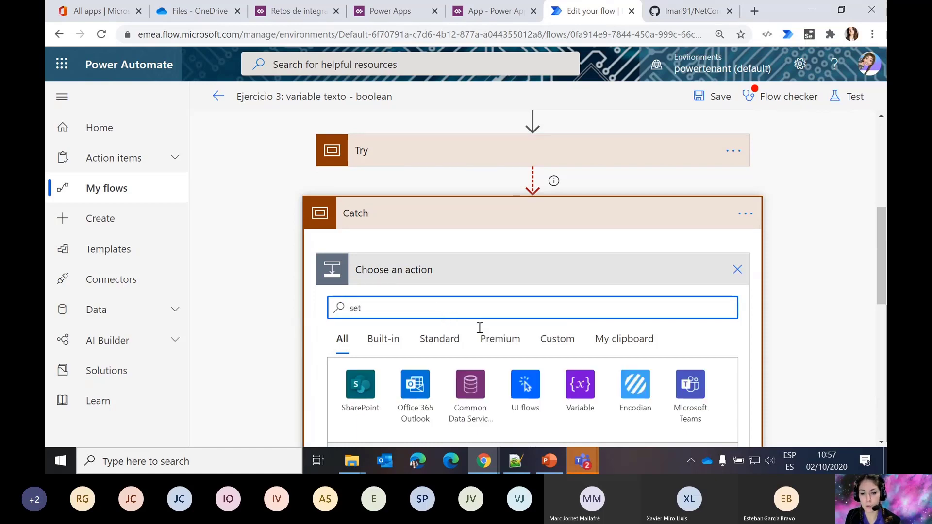
scroll(558, 379, down, 6)
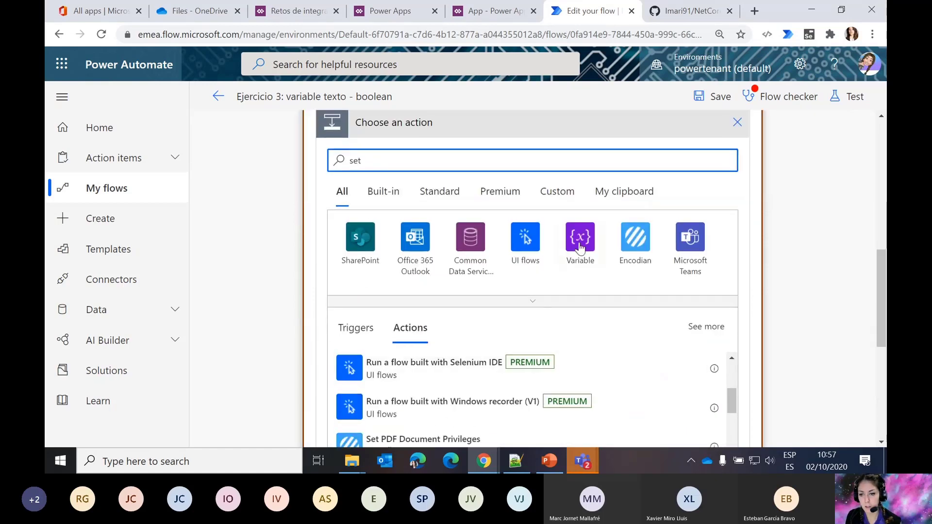
click(580, 247)
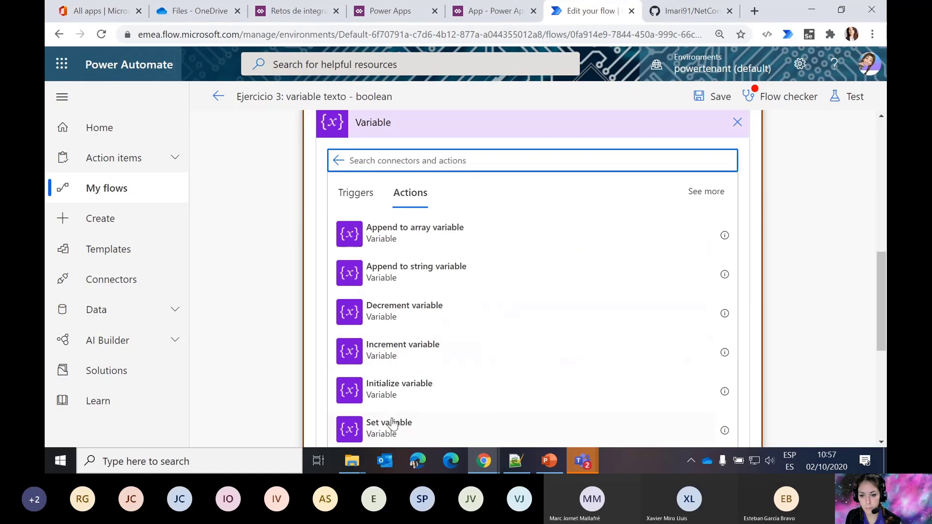
click(393, 425)
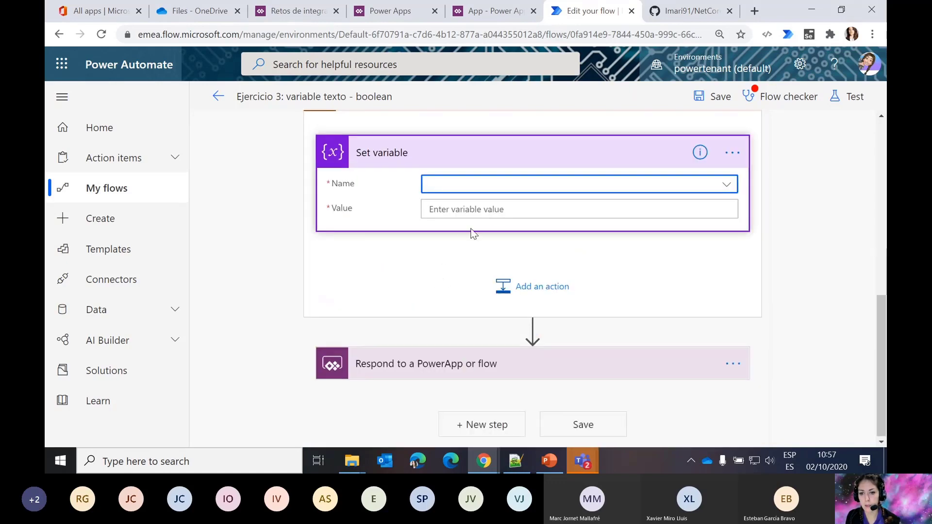
- Choose the Result variable in the Catch scope's Set variable action and set its value to the expression false
click(458, 190)
click(446, 227)
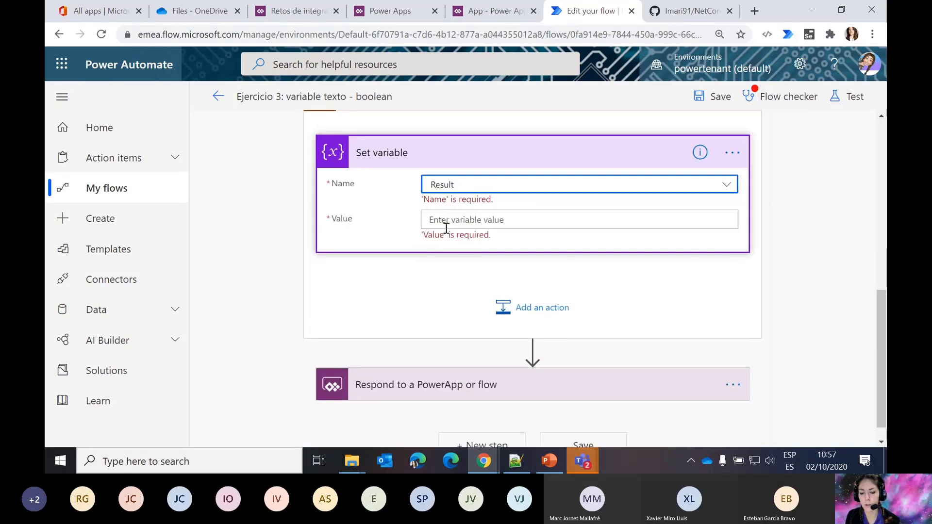
click(478, 221)
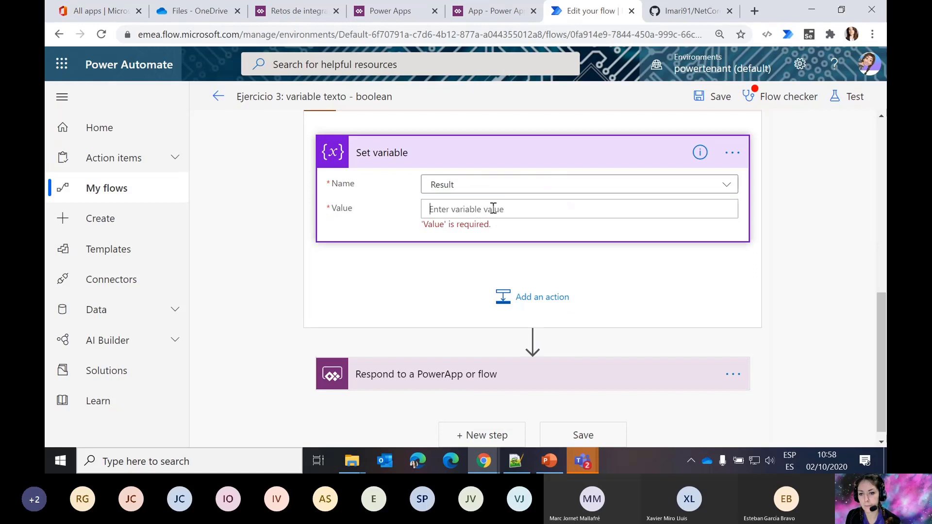
click(752, 247)
text(false)
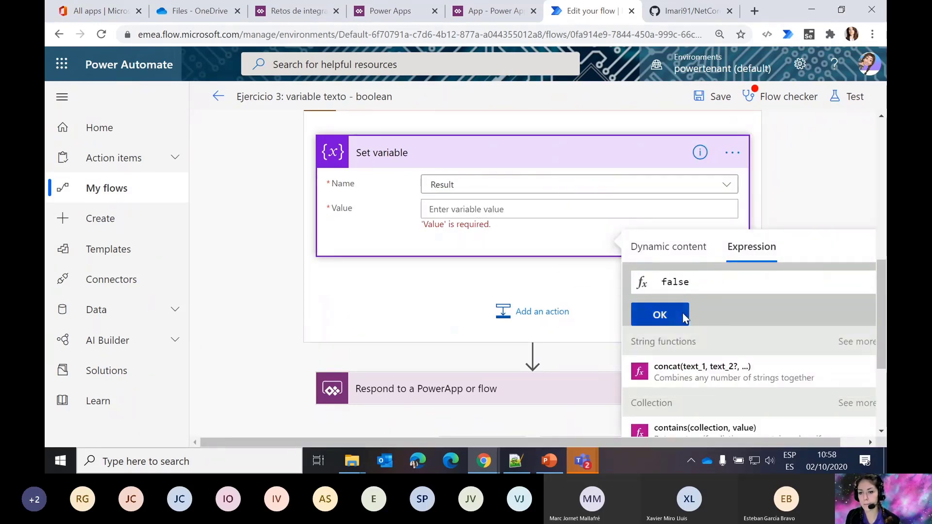
click(680, 313)
scroll(776, 173, up, 2)
click(774, 206)
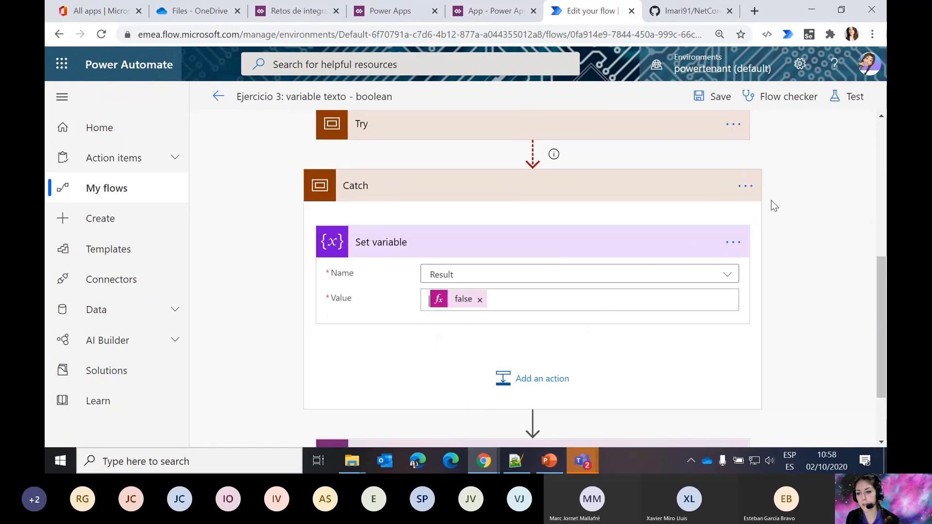
scroll(774, 205, down, 2)
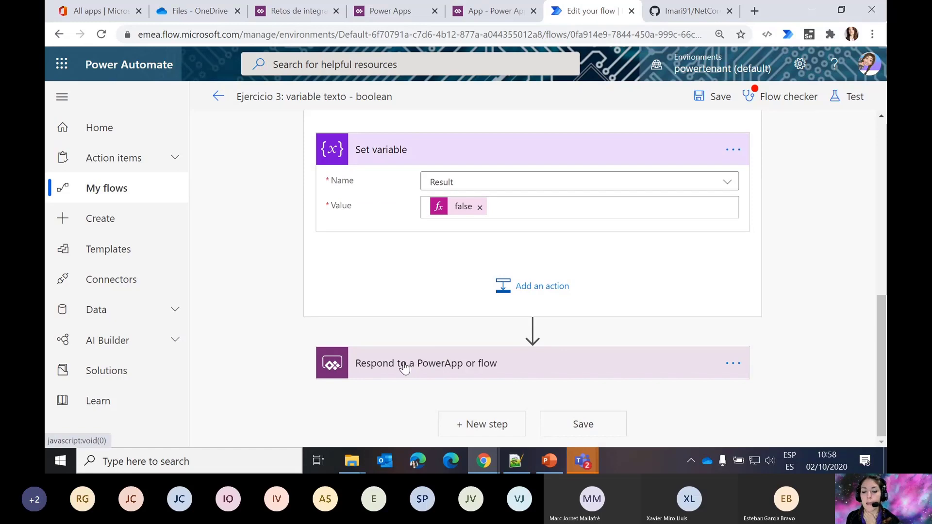
scroll(612, 243, up, 2)
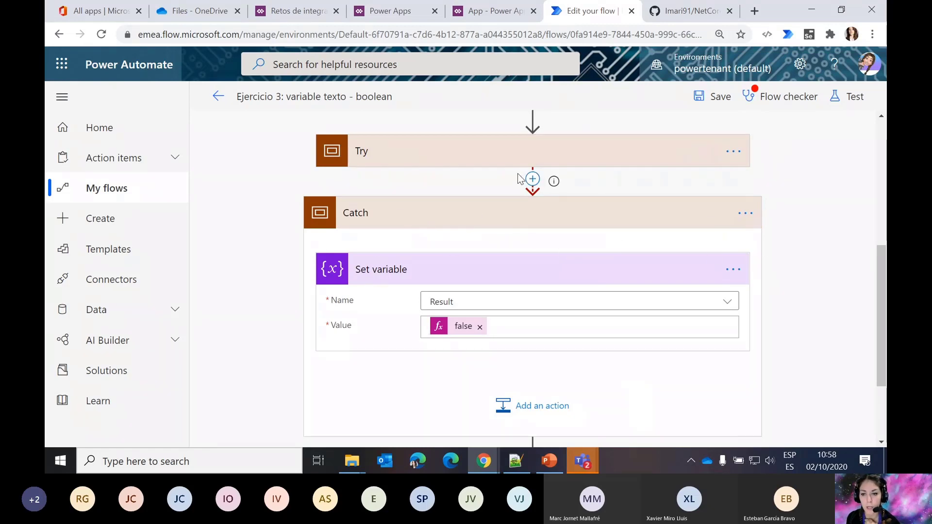
scroll(593, 265, down, 2)
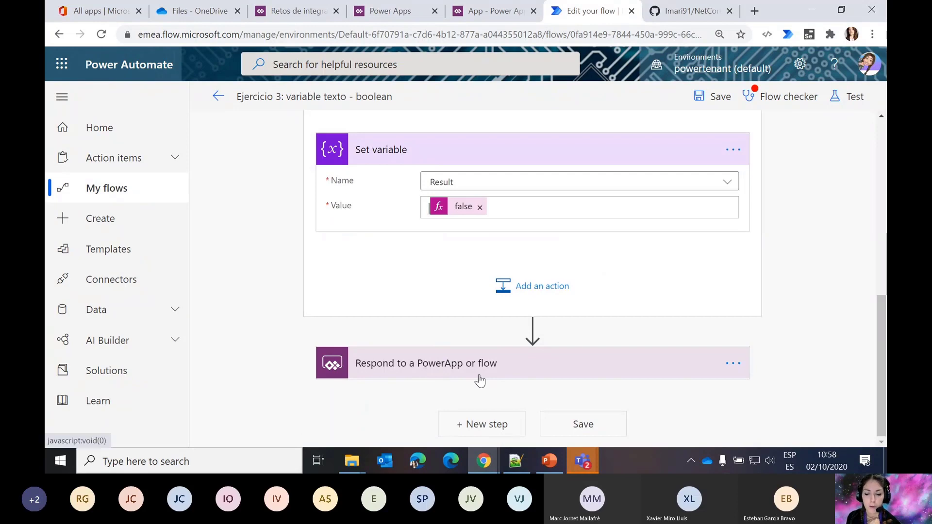
click(532, 329)
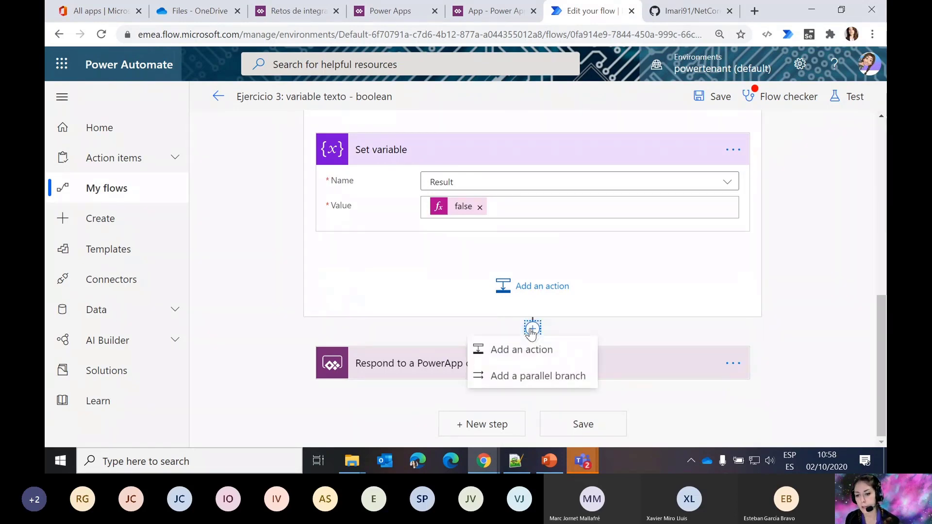
click(547, 375)
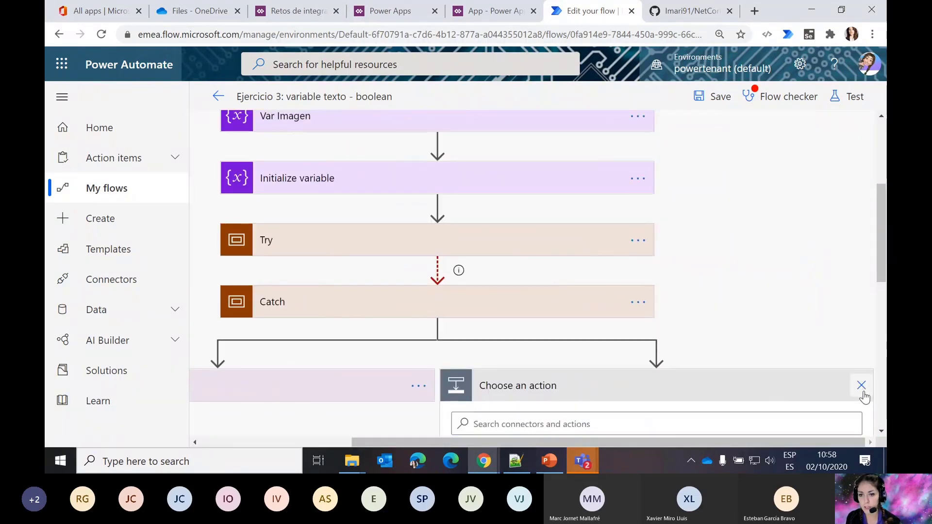
click(862, 385)
- Add a parallel branch after the Try scope, alongside Catch, and expand the Respond to a PowerApp or flow action
click(532, 269)
click(537, 314)
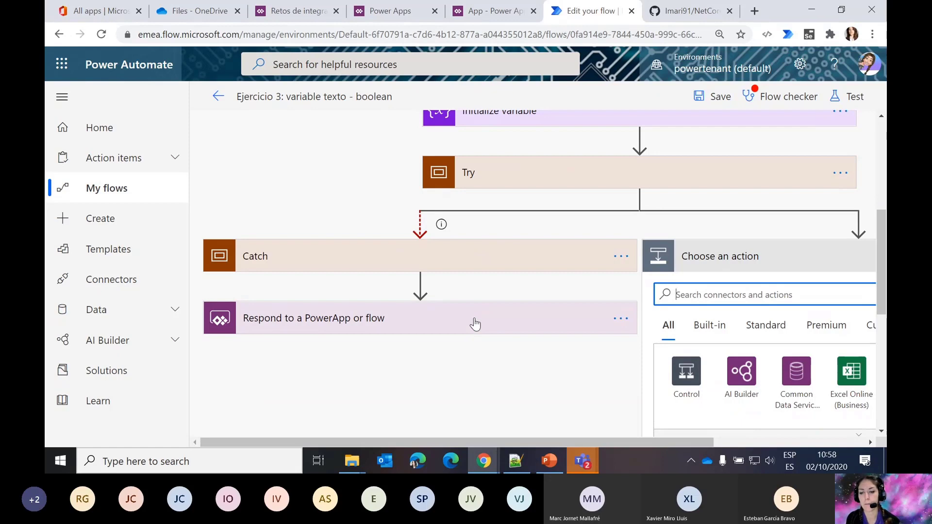
scroll(474, 324, up, 3)
scroll(475, 319, down, 2)
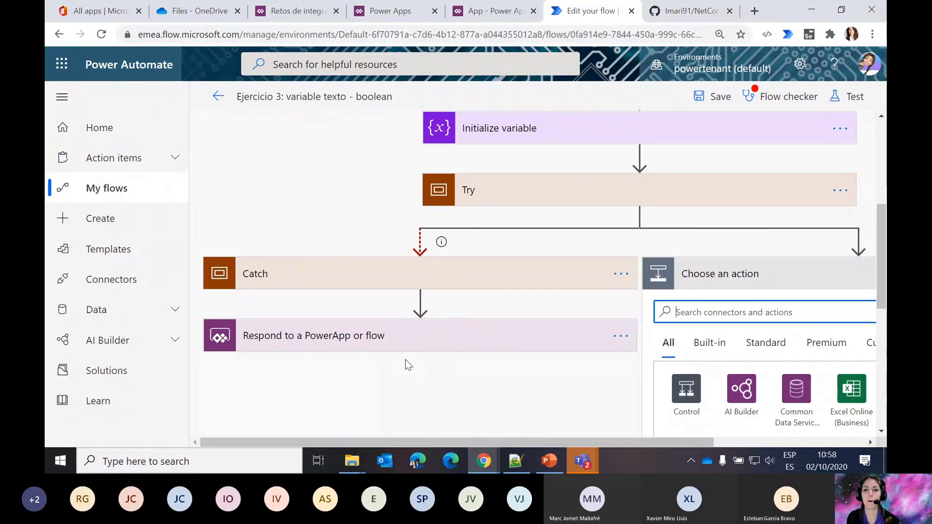
click(366, 334)
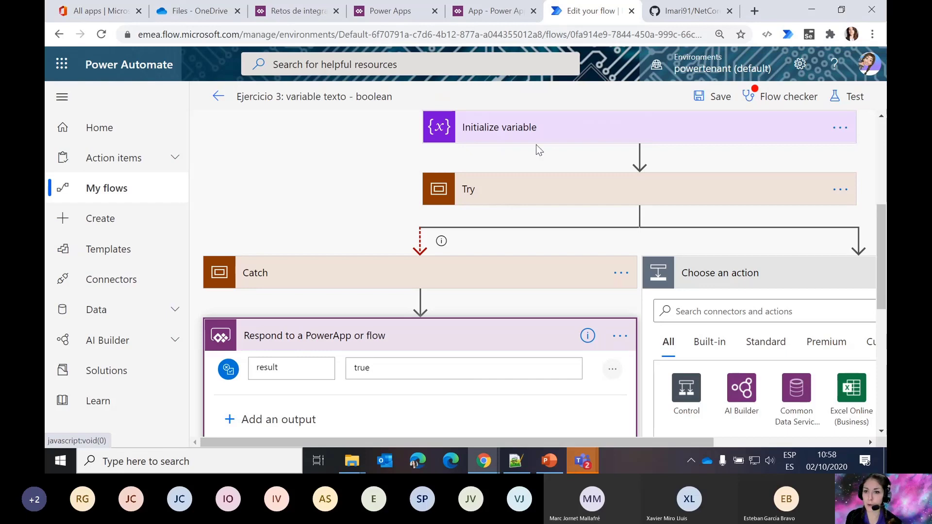
- Replace the initial value of the Result variable with the expression false
click(549, 136)
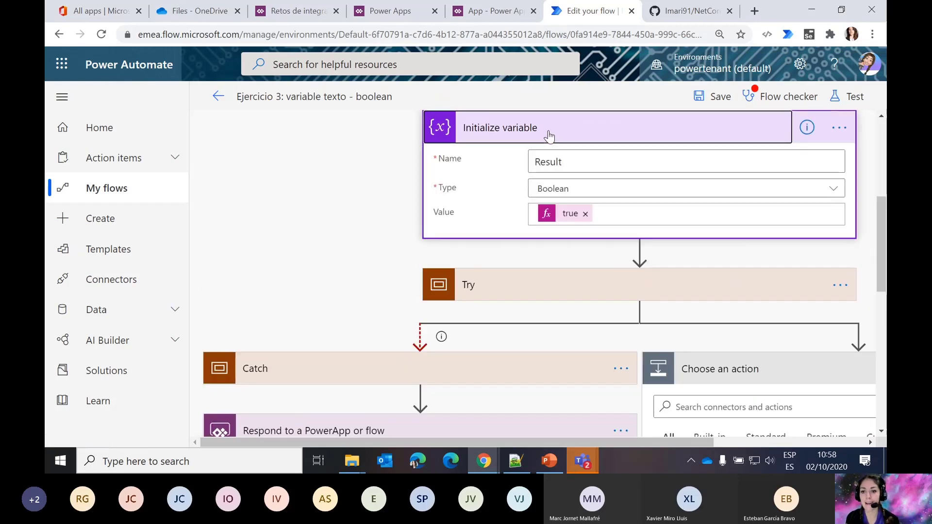
click(585, 214)
click(732, 238)
text(f)
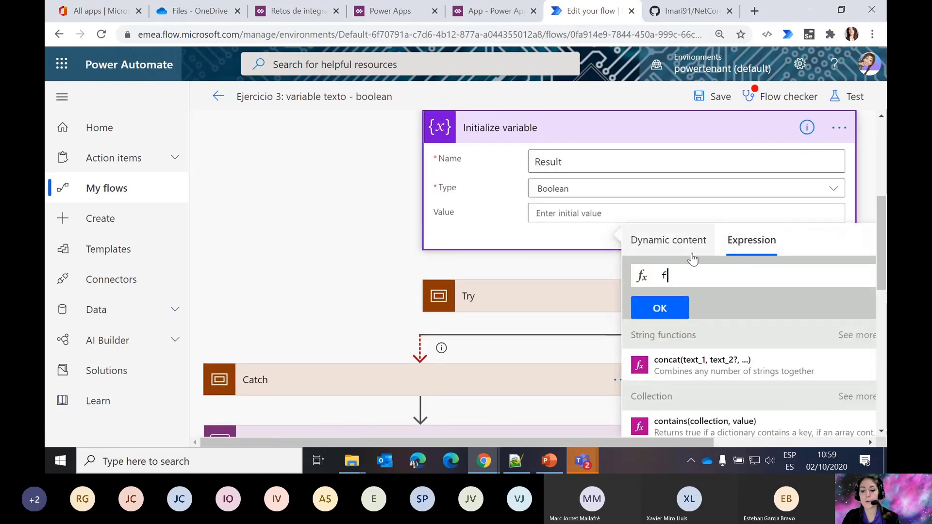
text(alse)
key(Escape)
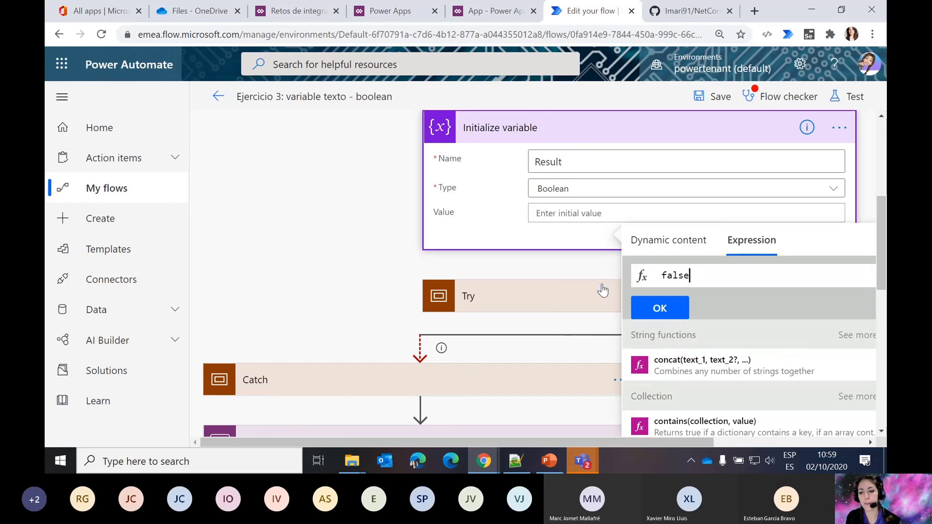
click(662, 308)
click(455, 235)
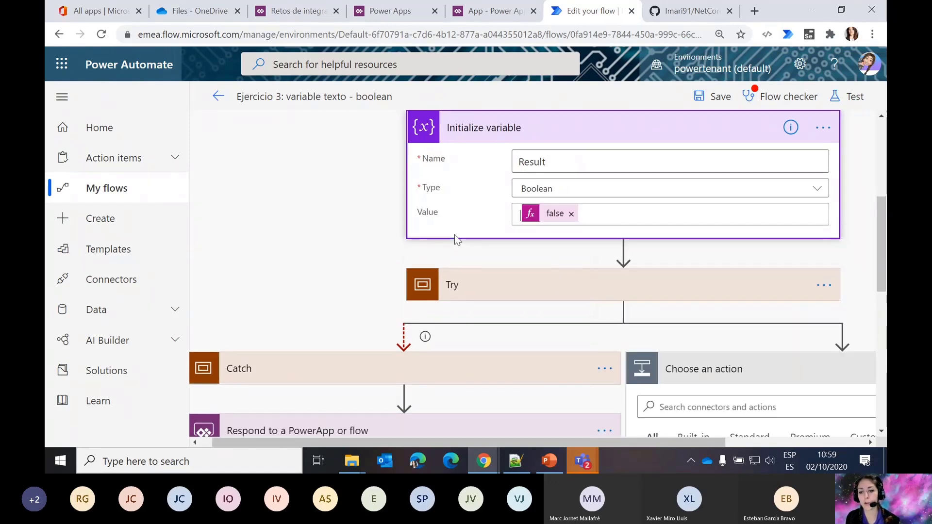
- Insert a Set variable action in the new parallel branch after Try
scroll(495, 374, down, 3)
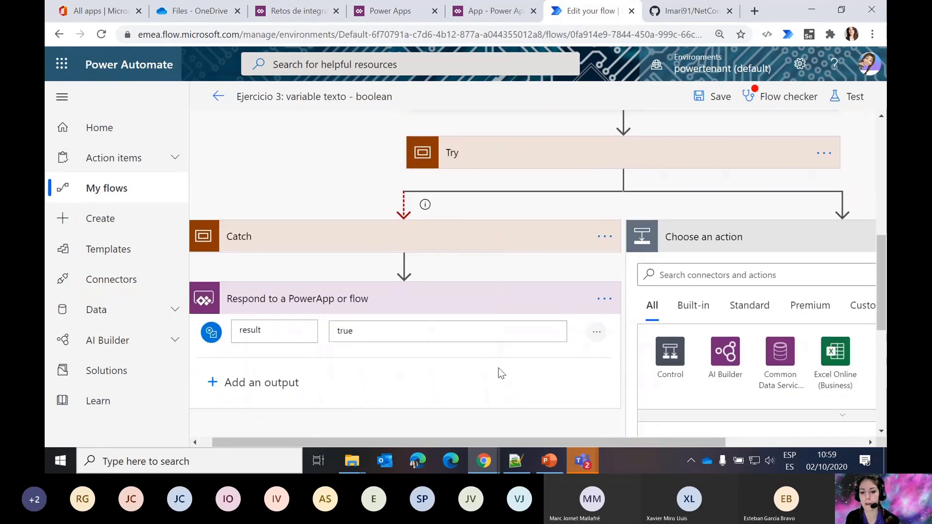
click(738, 269)
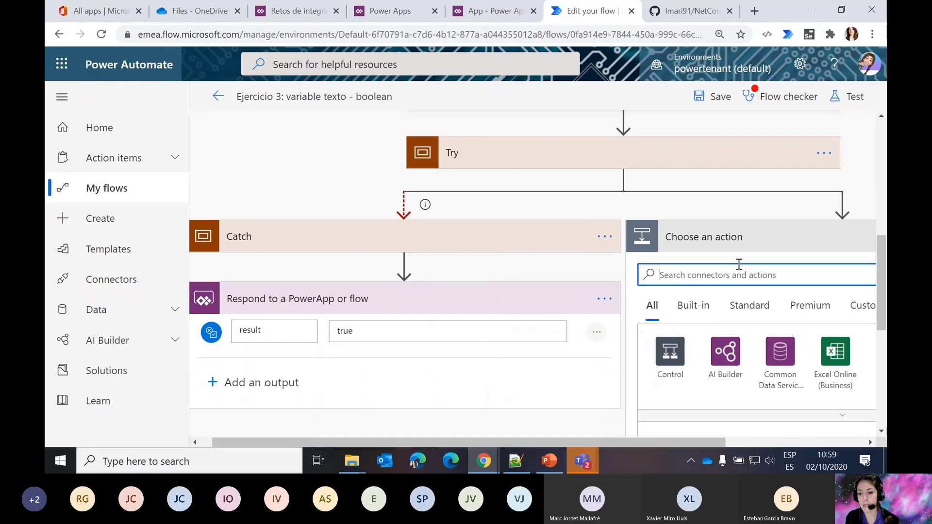
text(set)
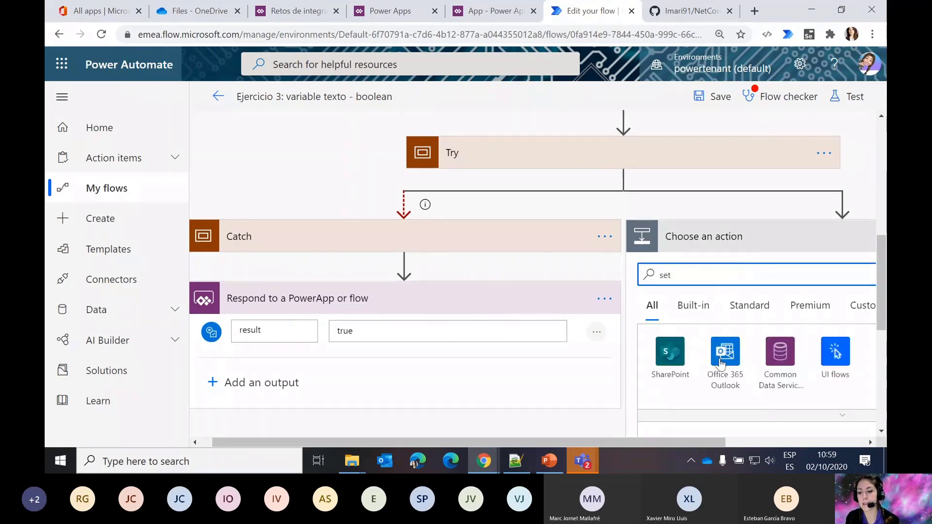
text( va)
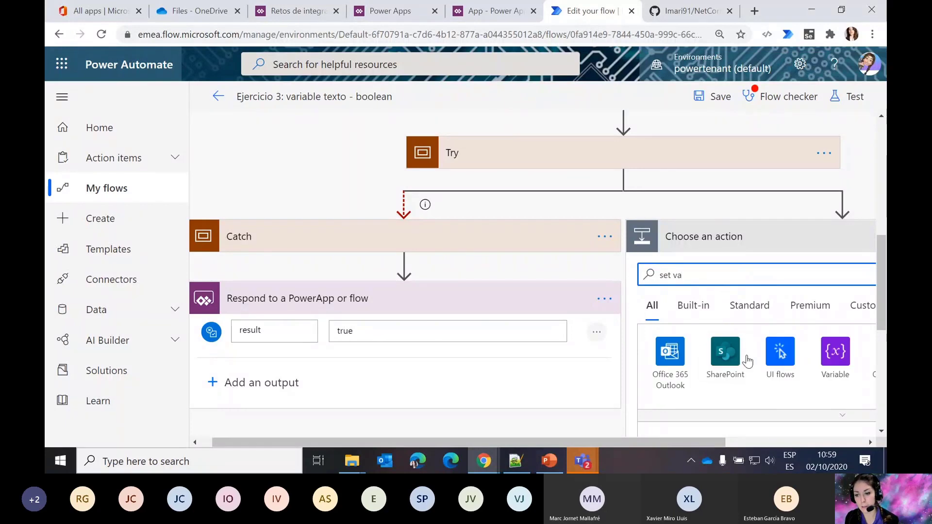
click(834, 351)
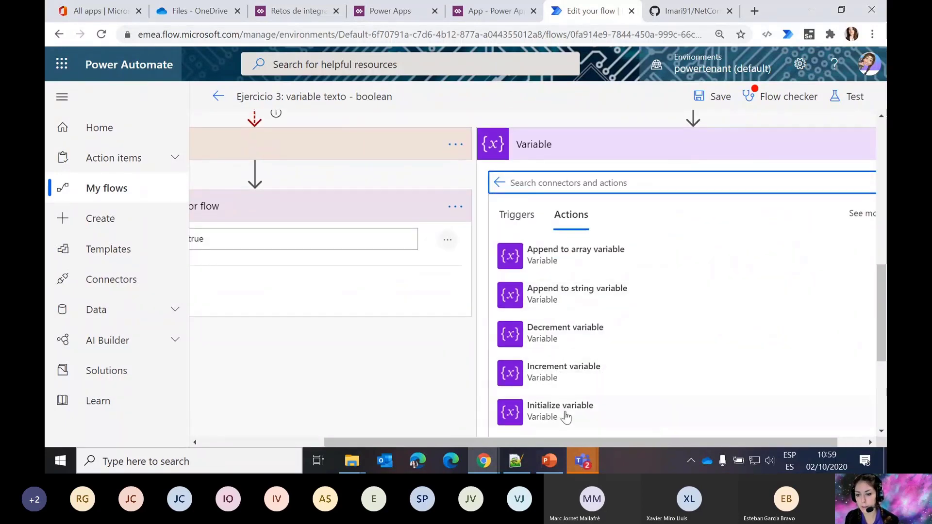
scroll(592, 343, down, 3)
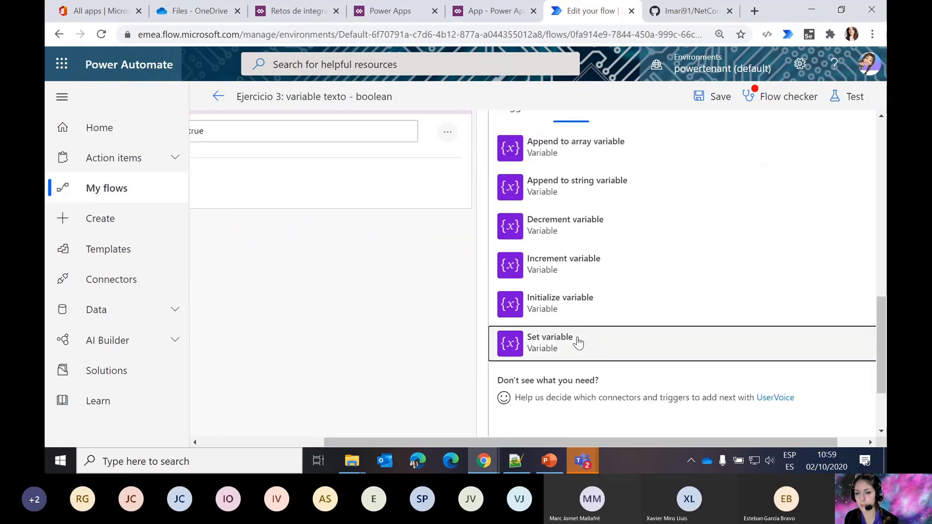
click(578, 343)
- Choose the Result variable in Set variable 2 and set its value to the expression true
click(736, 228)
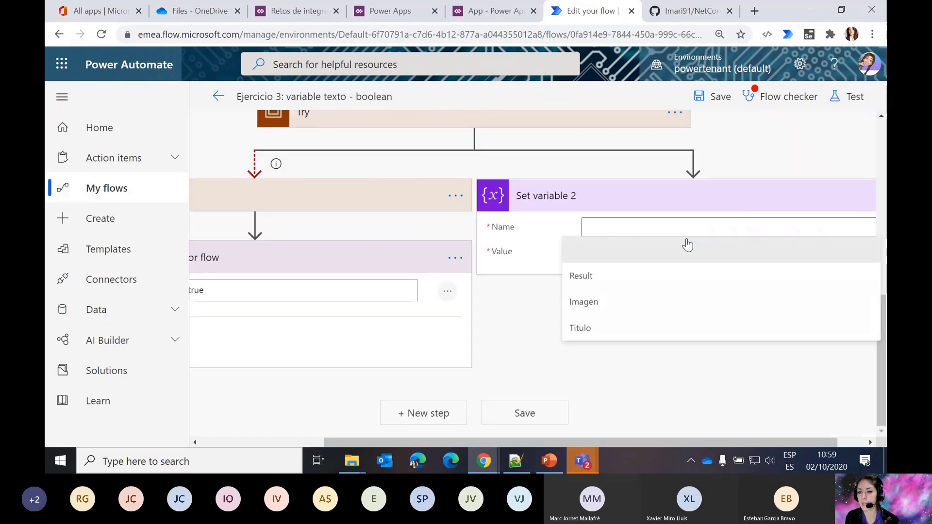
click(583, 272)
click(635, 250)
click(751, 291)
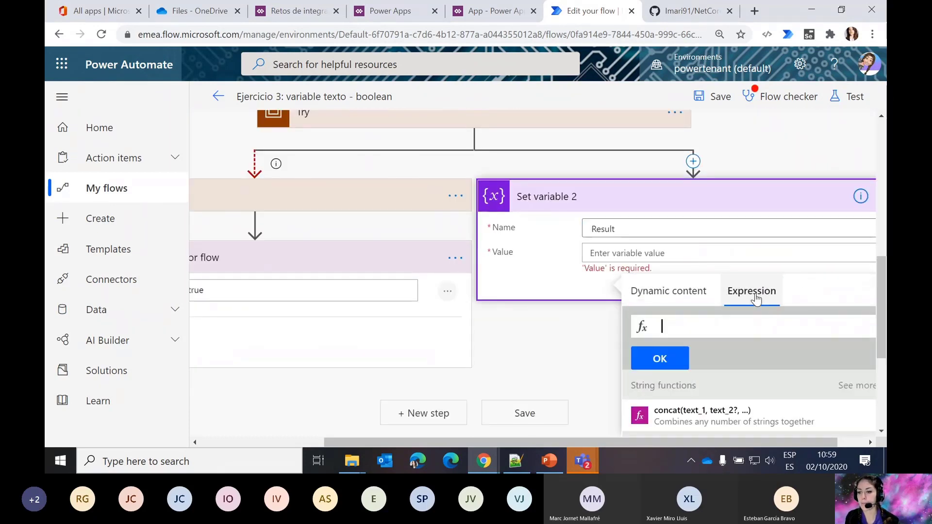
text(true)
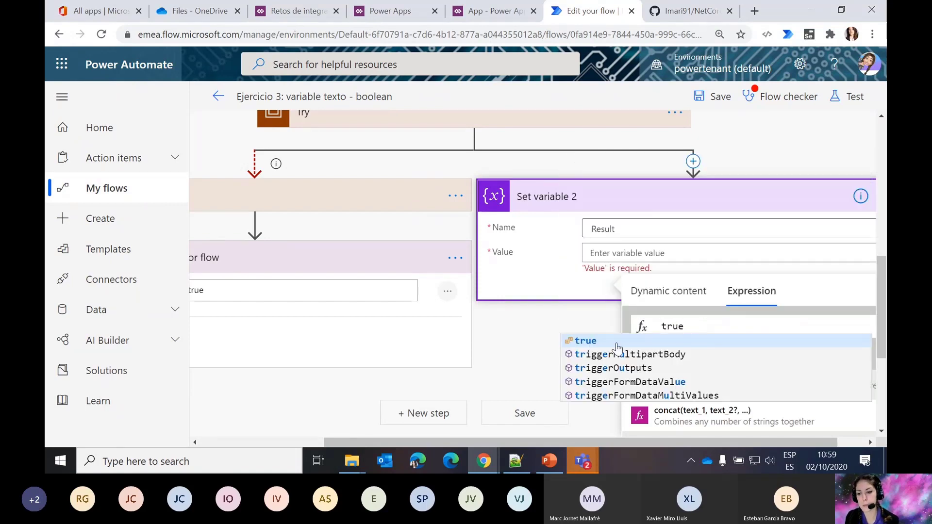
key(Escape)
click(677, 358)
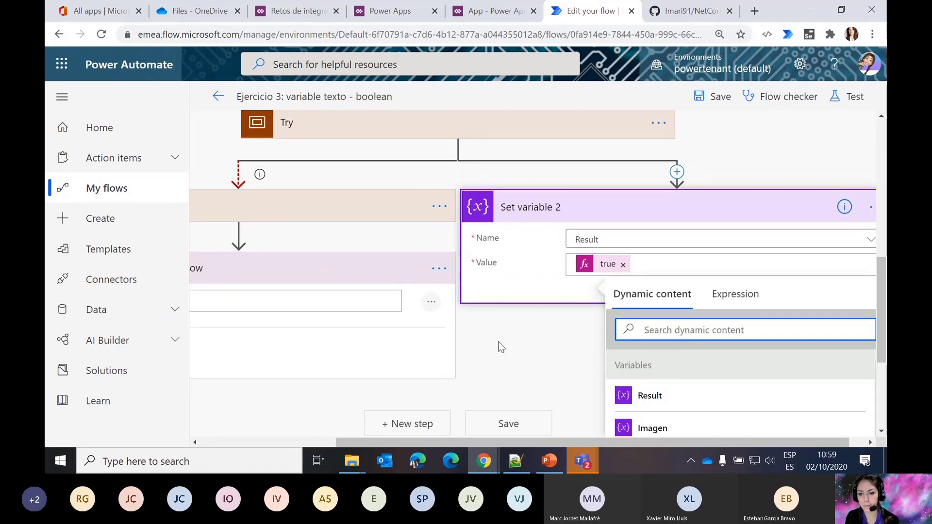
- Copy the Respond to a PowerApp or flow action to the clipboard and delete it from below Catch
click(437, 270)
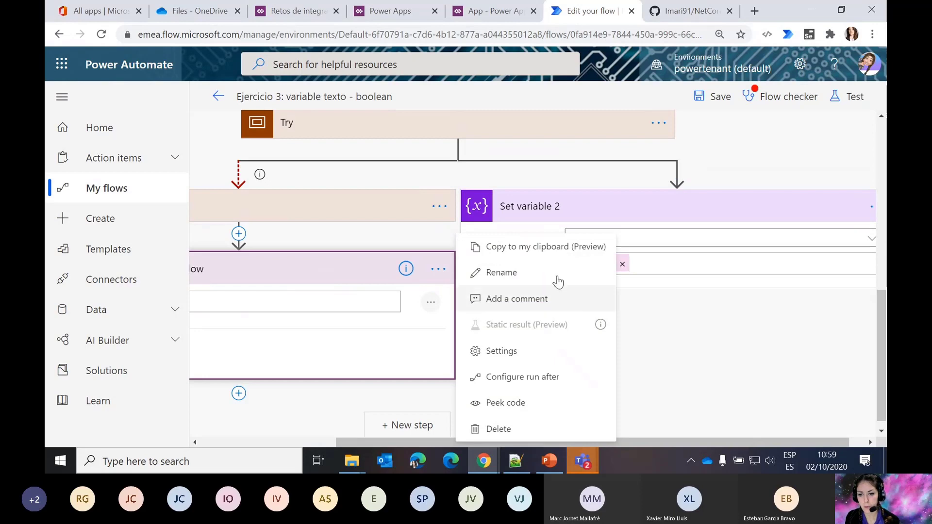
click(555, 255)
click(438, 269)
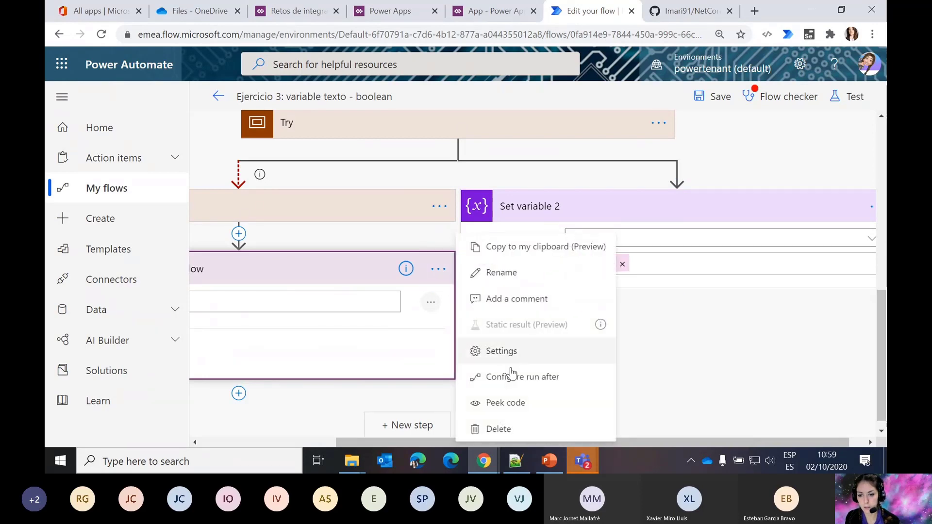
click(499, 429)
click(472, 279)
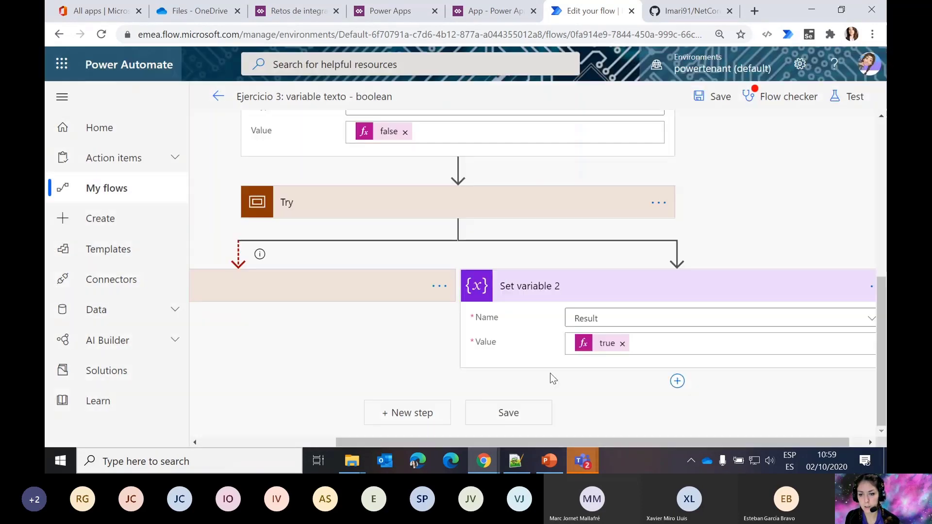
- Insert the copied Respond to a PowerApp or flow action as a new step where the Catch and Set variable 2 branches rejoin
click(417, 412)
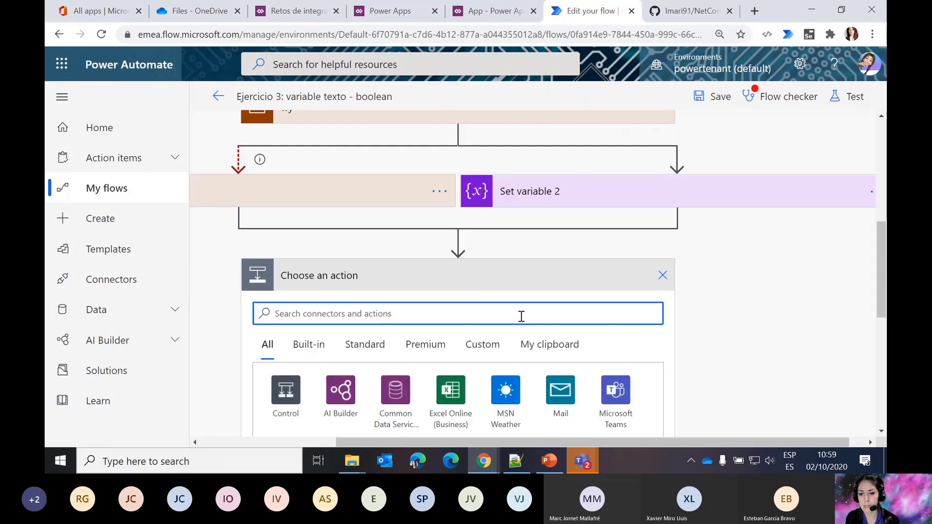
click(548, 345)
click(297, 369)
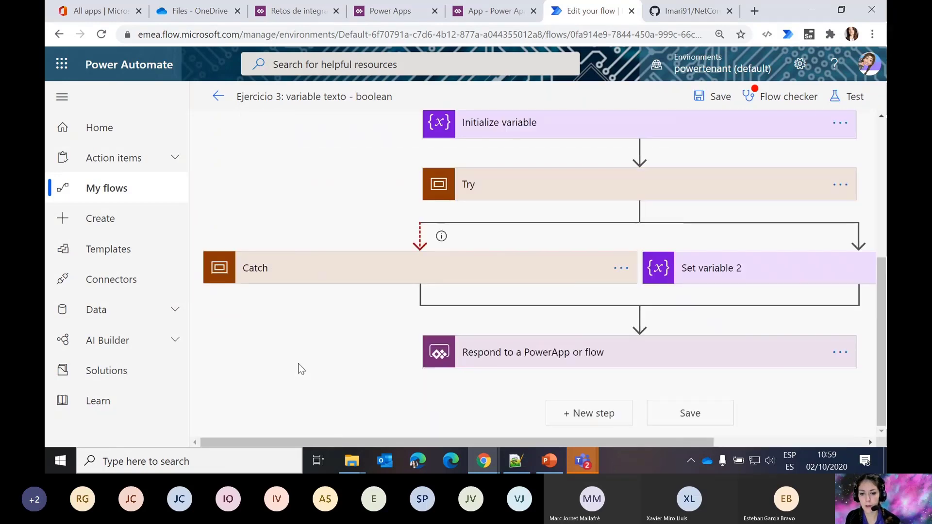
- Replace the value of the result output in Respond to a PowerApp or flow with the Result variable
click(608, 368)
click(588, 332)
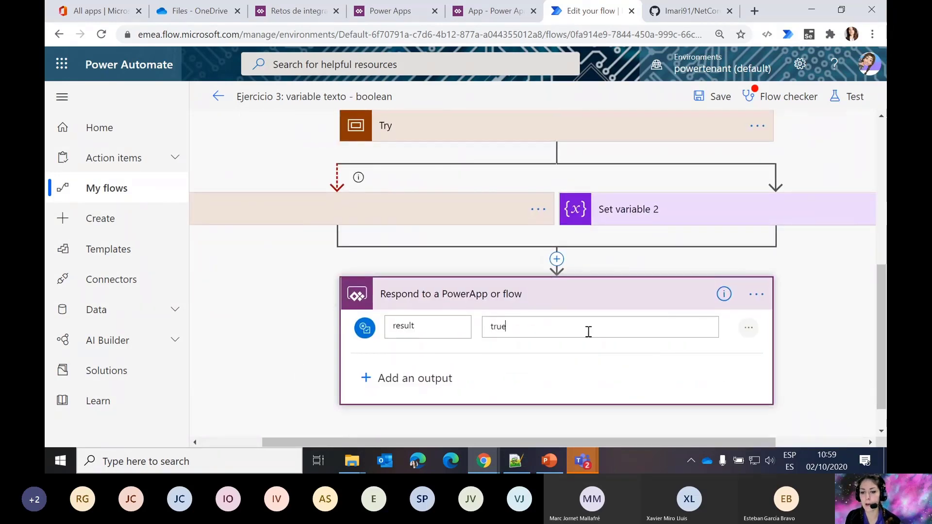
key(BackSpace)
key(BackSpace)
key(BackSpace)
key(BackSpace)
scroll(589, 332, down, 3)
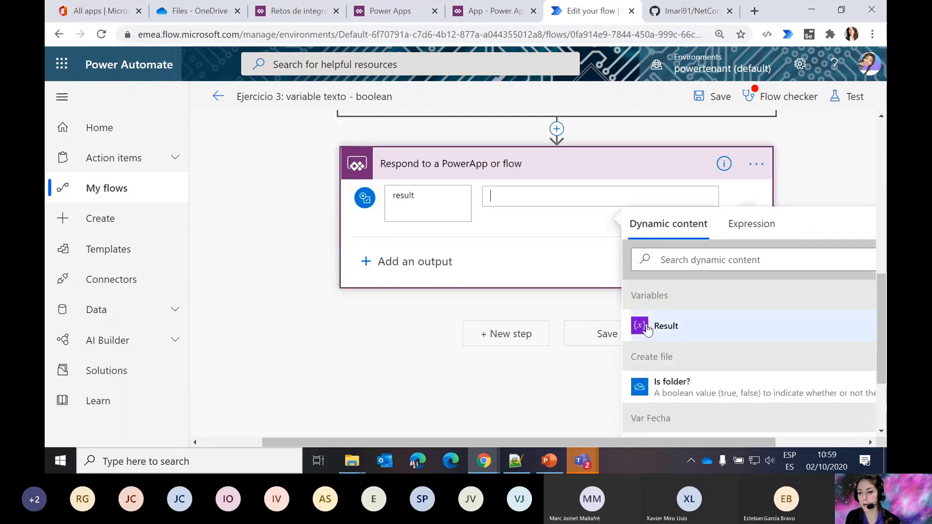
click(661, 342)
scroll(793, 281, up, 3)
click(812, 281)
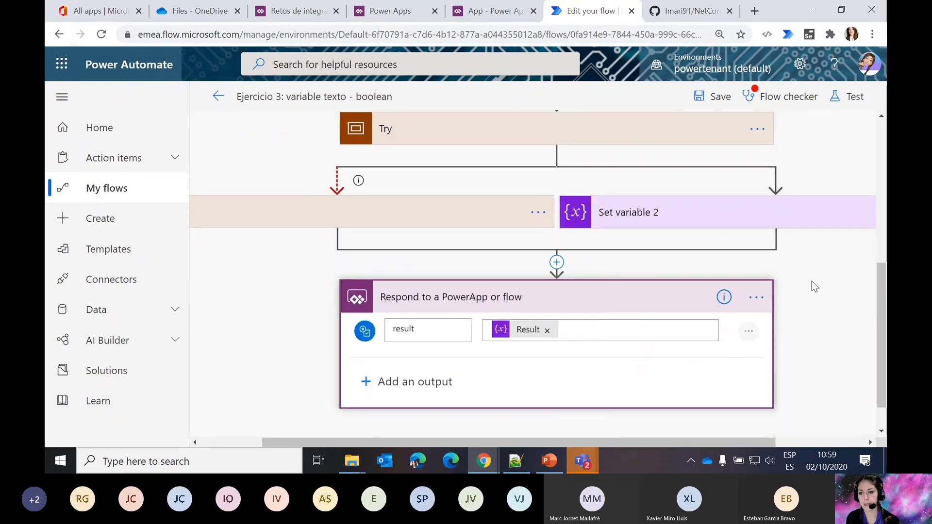
- Delete the Set variable action from inside the Catch scope
scroll(784, 286, up, 3)
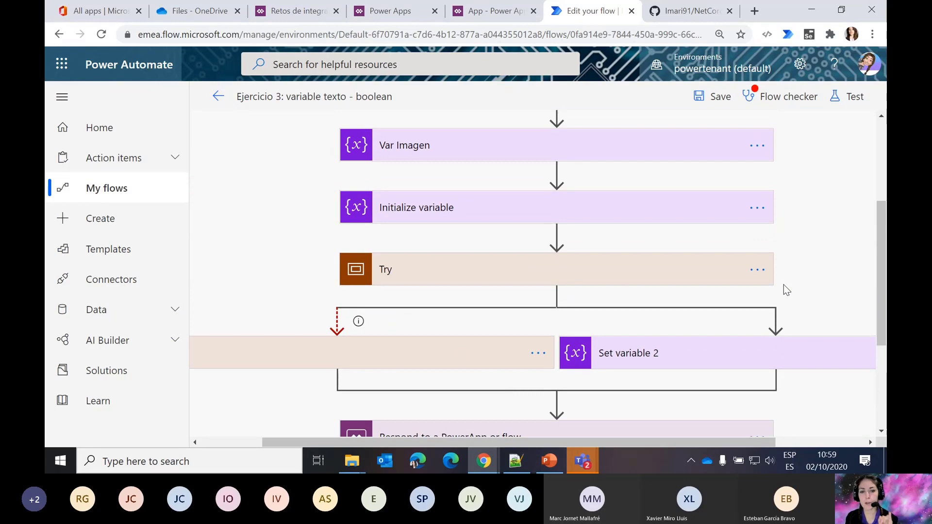
scroll(784, 284, down, 2)
click(405, 252)
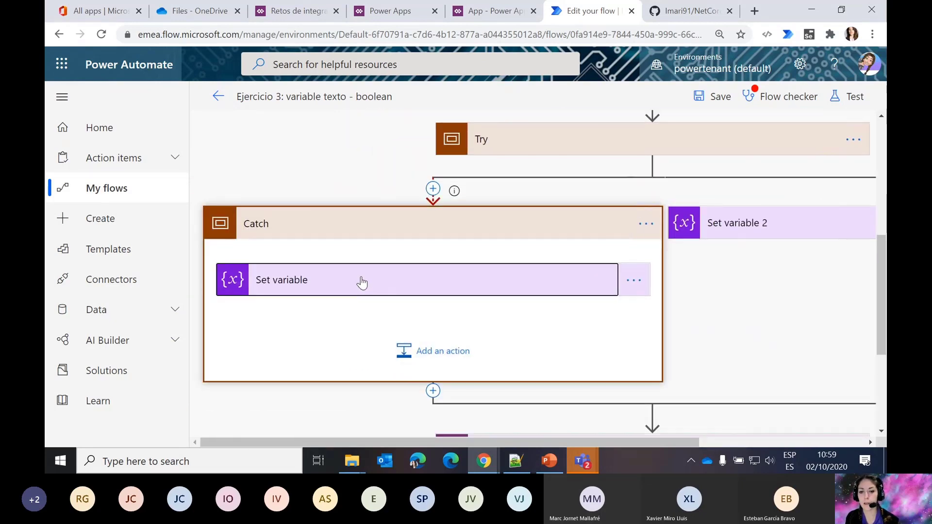
click(349, 282)
click(631, 286)
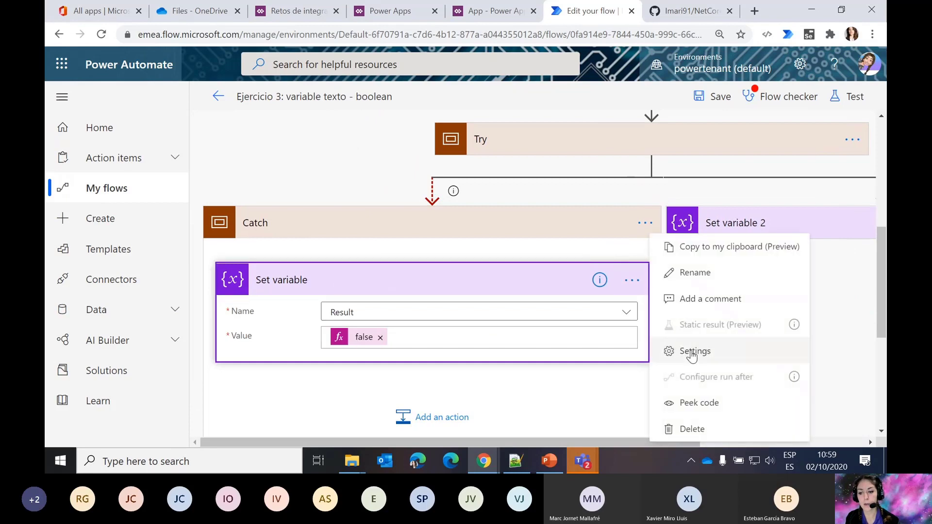
click(685, 428)
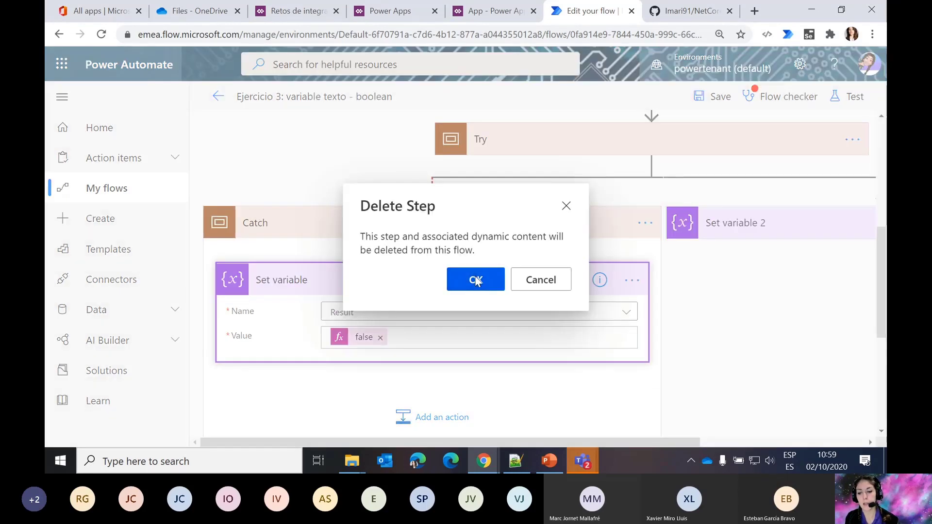
click(475, 280)
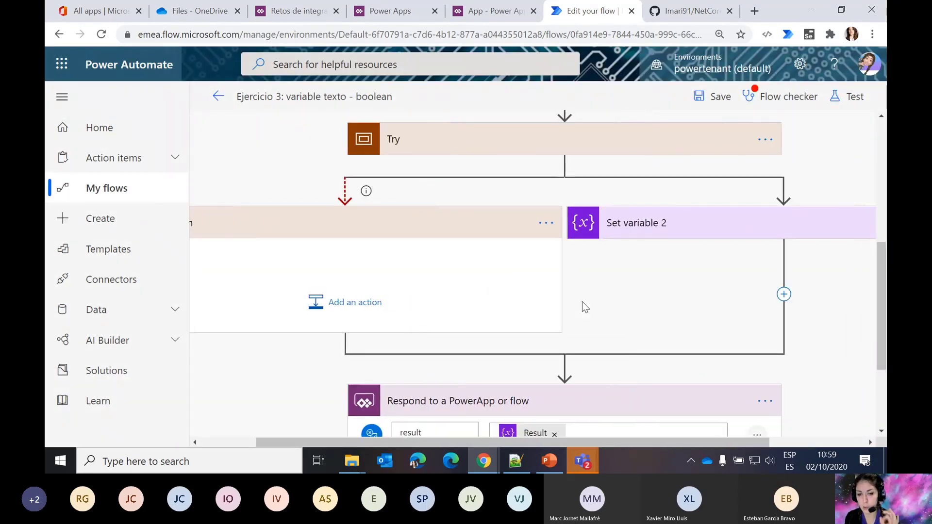
- Check the run-after conditions of Set variable 2 in relation to Try
scroll(474, 310, up, 1)
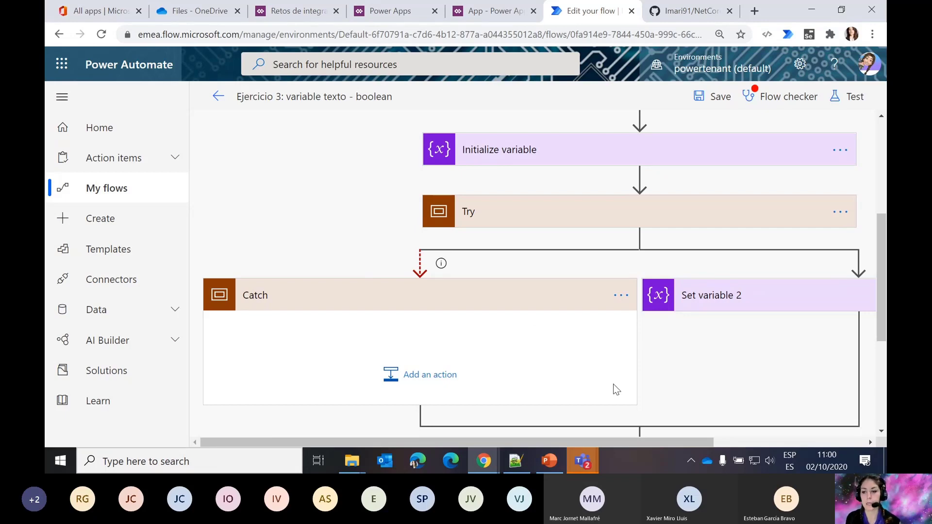
scroll(614, 386, down, 3)
scroll(715, 350, right, 3)
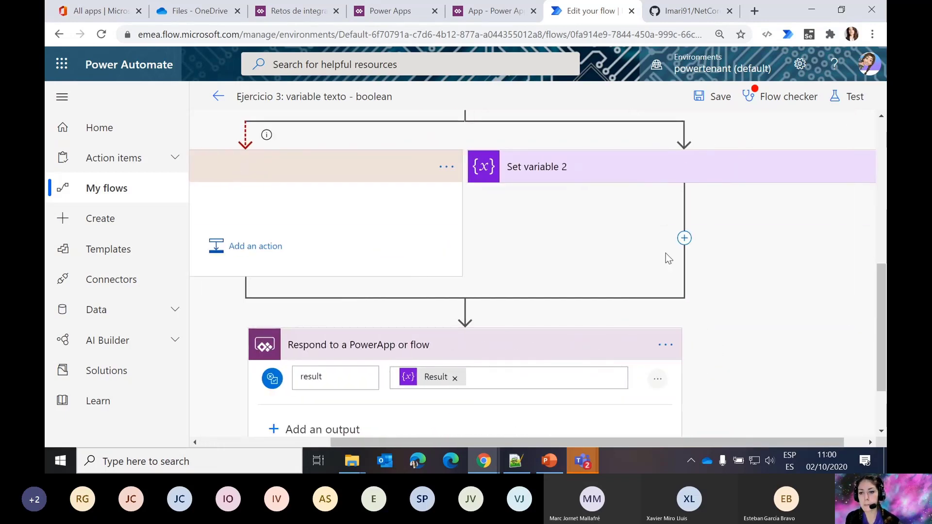
scroll(666, 252, up, 1)
click(651, 221)
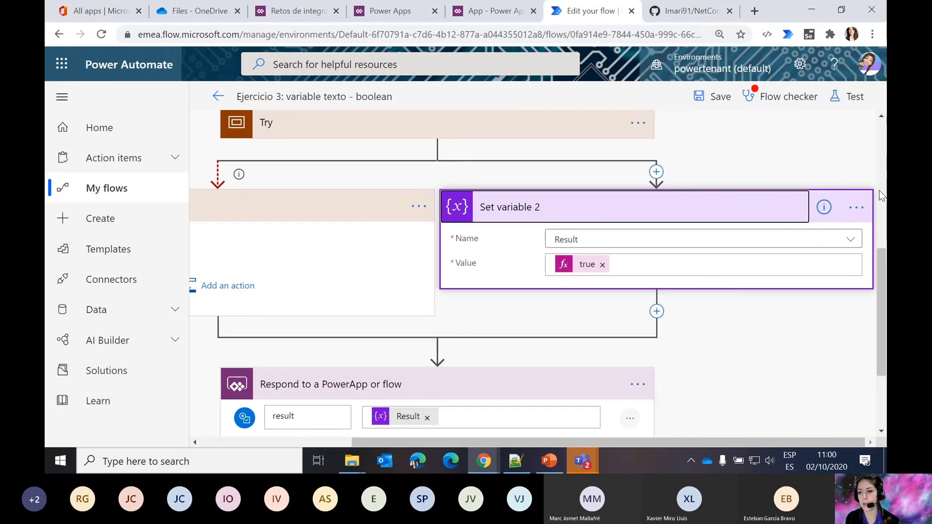
click(856, 207)
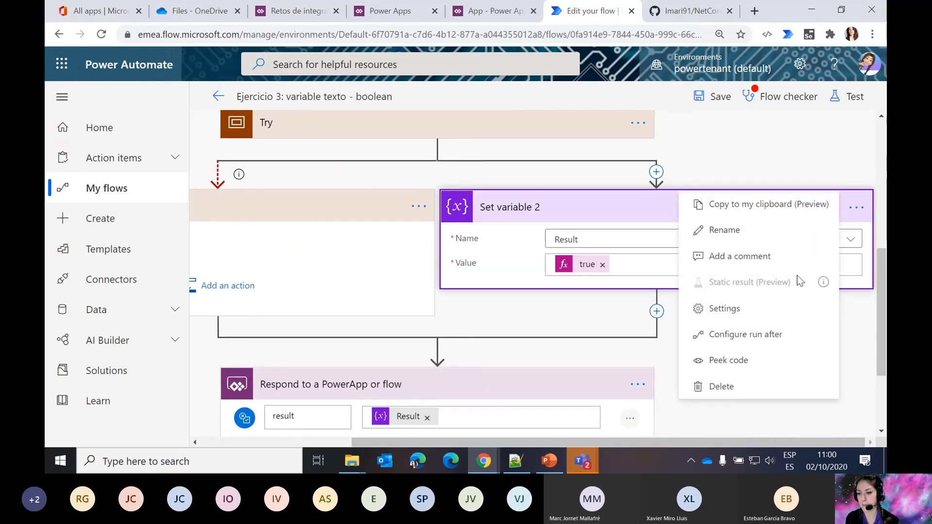
click(755, 336)
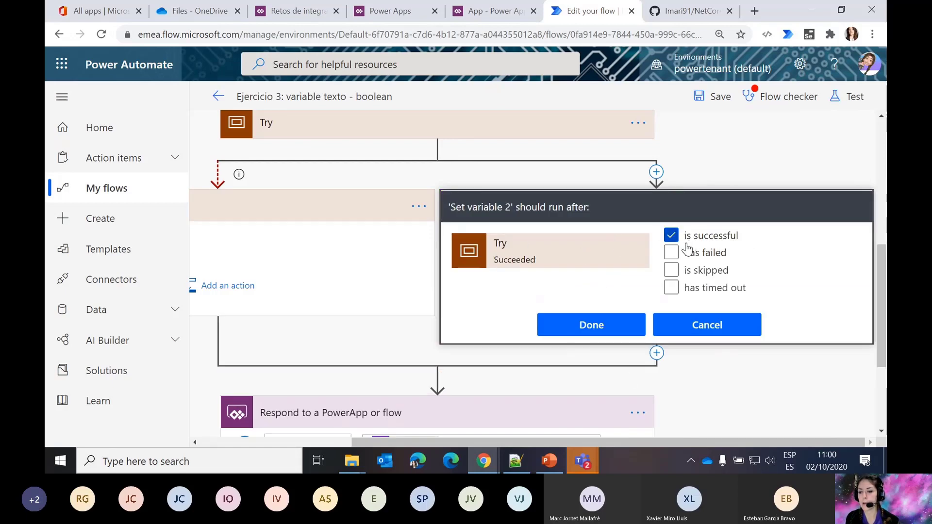
click(579, 332)
- In the run-after settings of Respond to a PowerApp or flow, additionally allow the "is skipped" status for Catch
scroll(578, 402, down, 3)
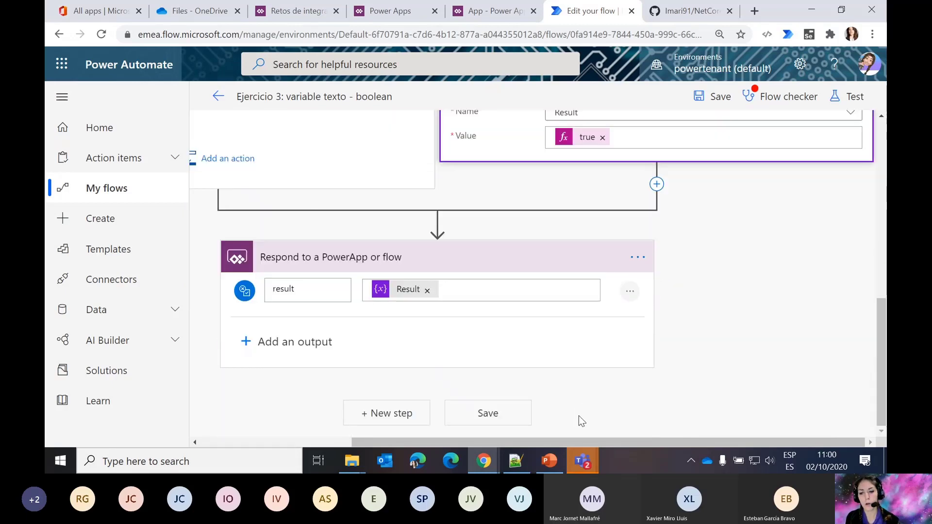
click(638, 259)
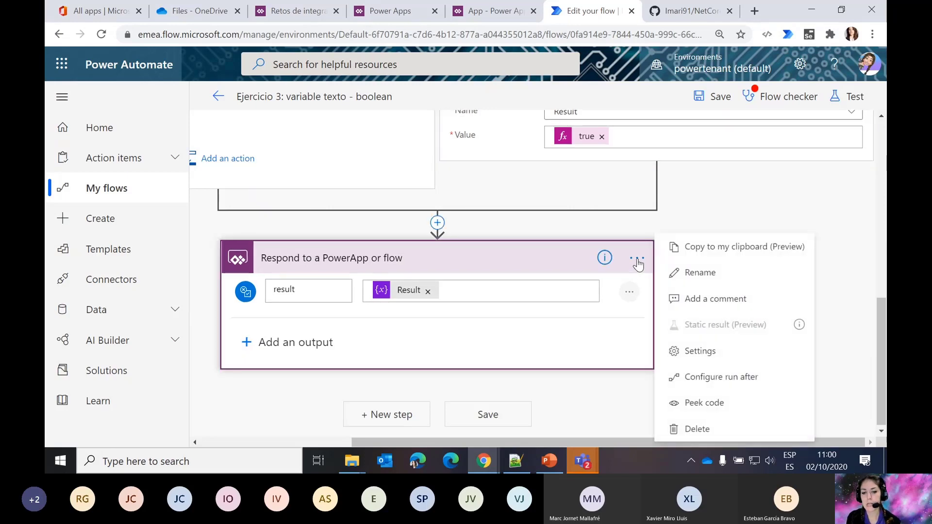
click(717, 378)
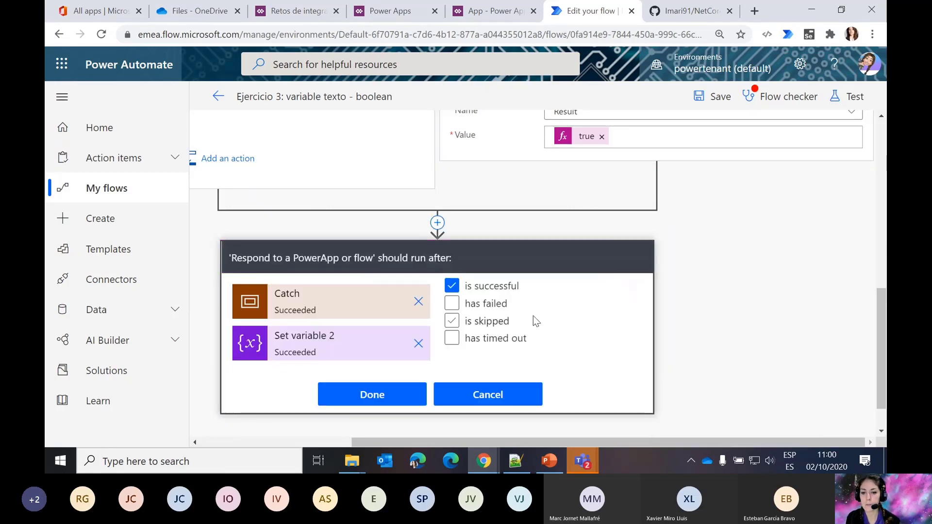
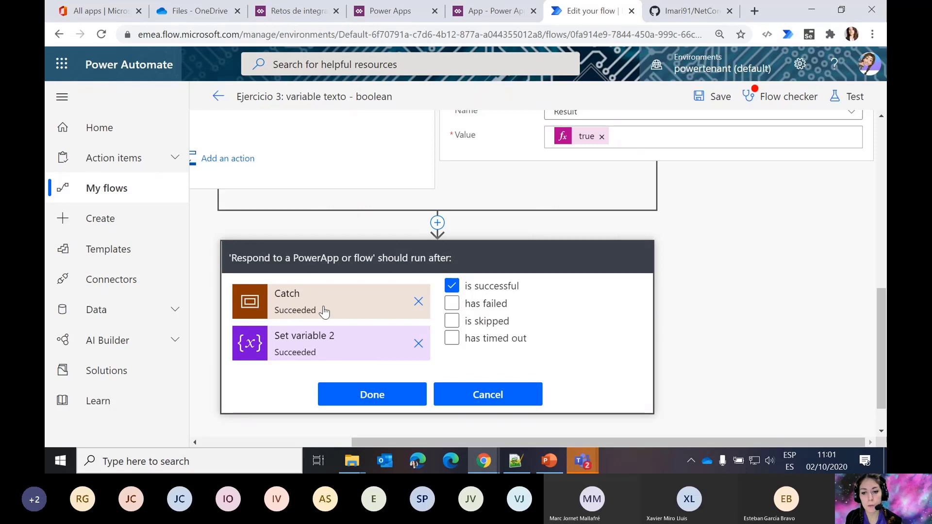
scroll(299, 280, up, 1)
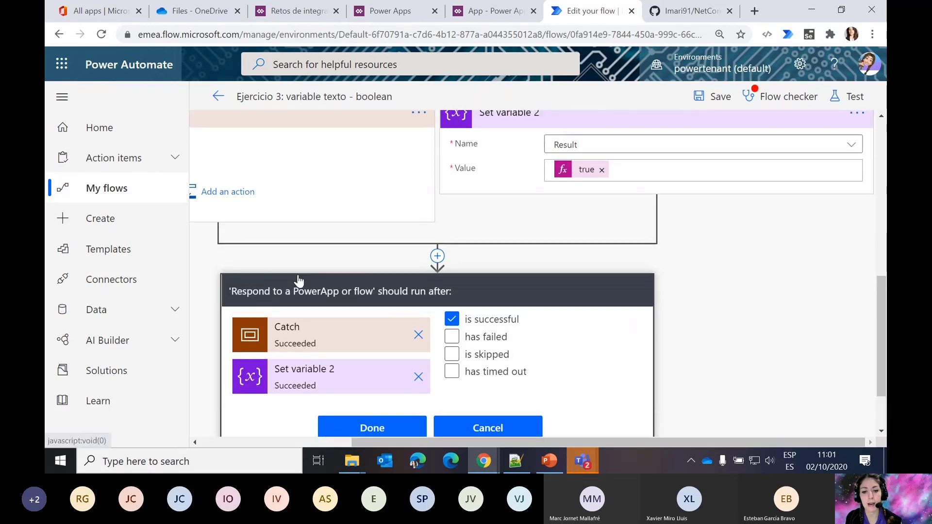
scroll(298, 280, left, 4)
scroll(298, 280, up, 1)
scroll(299, 280, down, 3)
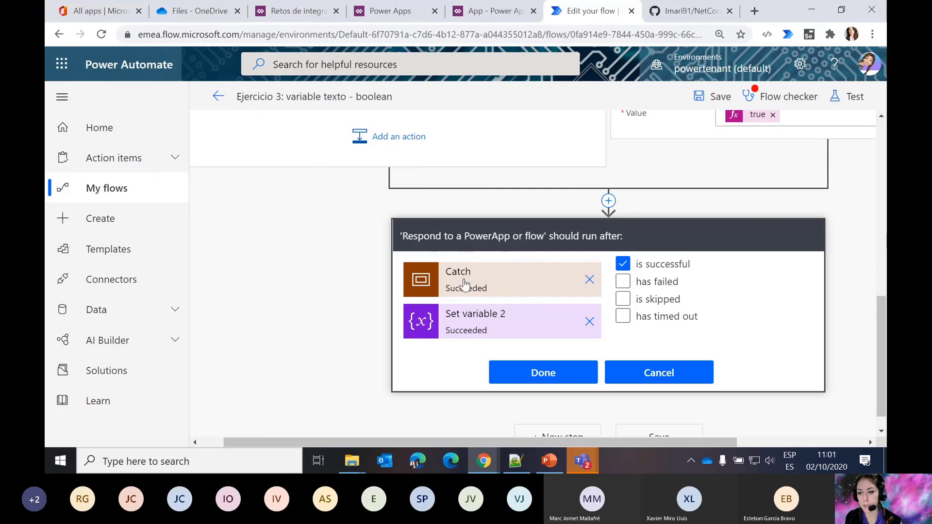
click(673, 287)
click(624, 284)
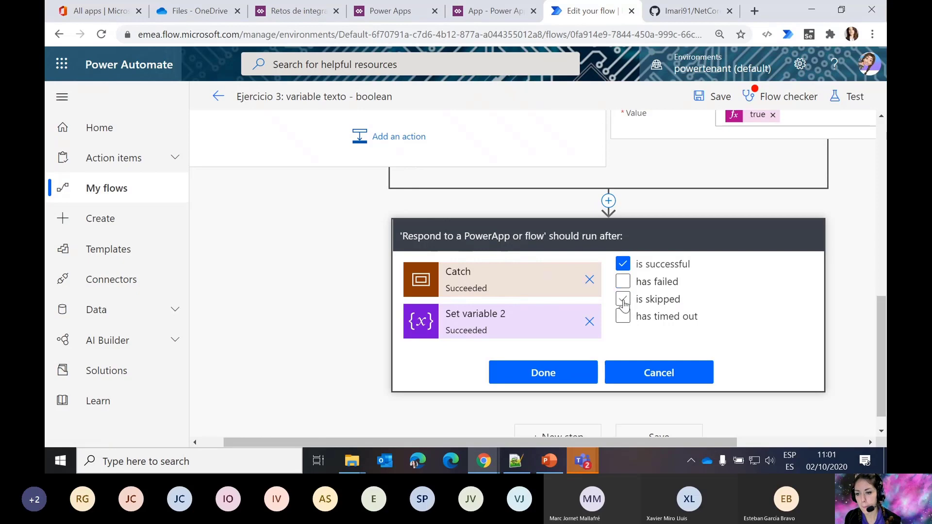
click(623, 299)
- Allow both "is successful" and "is skipped" for Set variable 2 in the same run-after settings and apply them
click(488, 322)
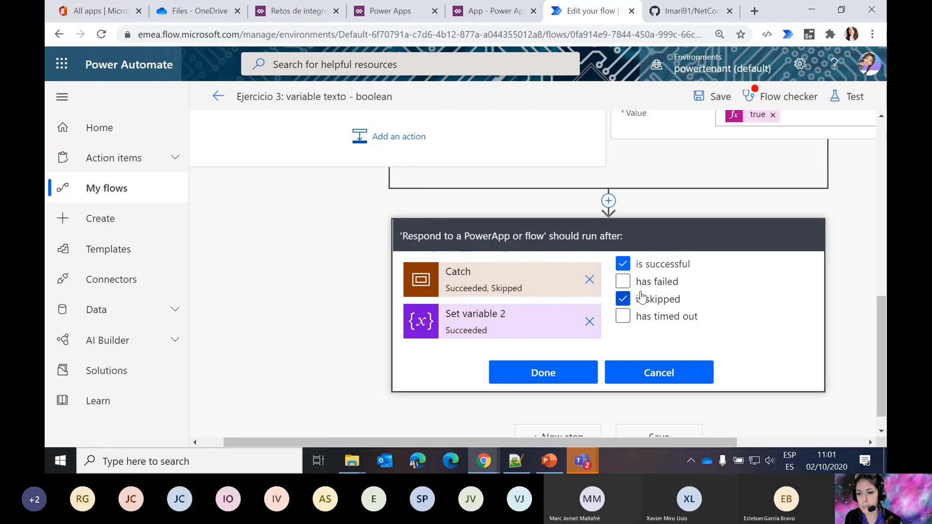
click(624, 265)
click(624, 266)
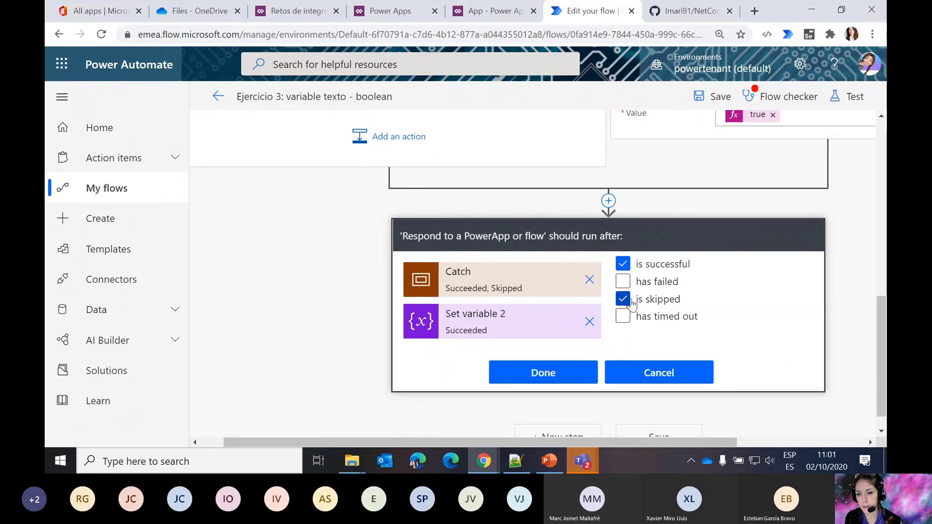
click(630, 301)
click(629, 301)
click(626, 268)
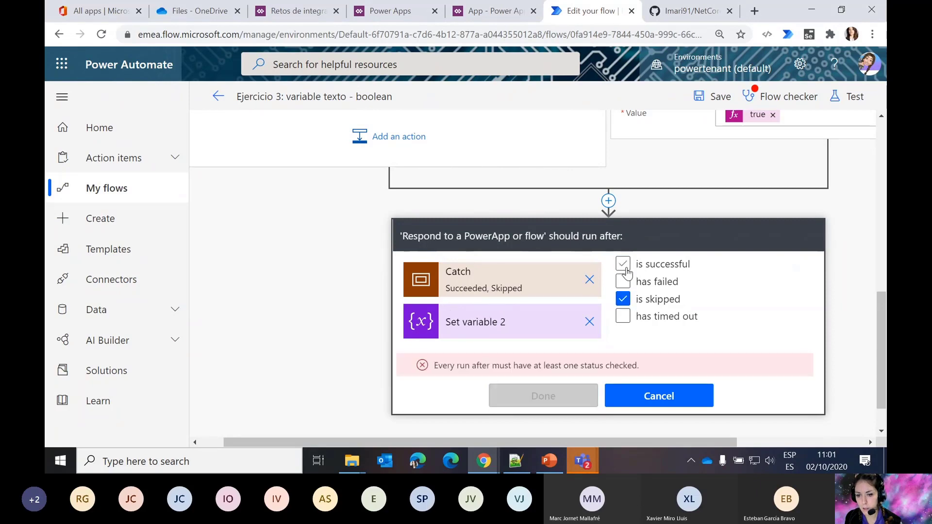
click(625, 269)
click(623, 301)
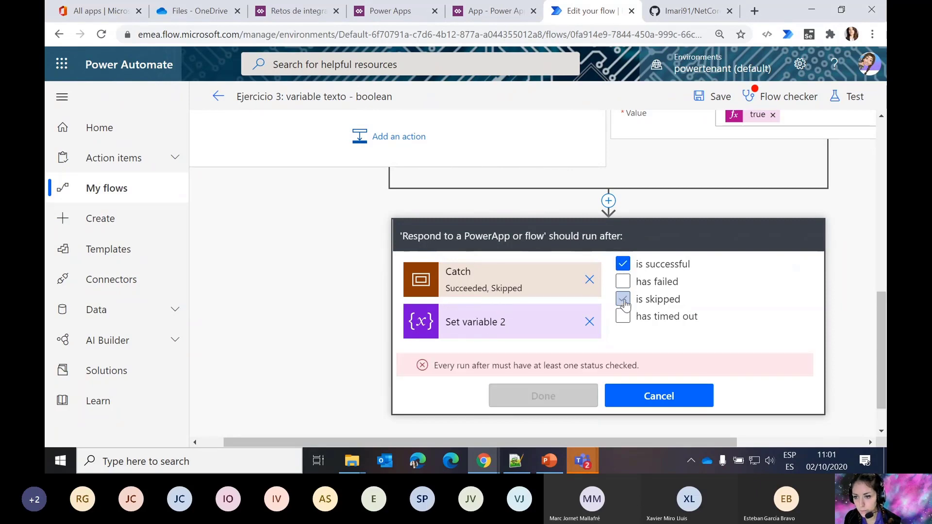
click(623, 266)
click(622, 300)
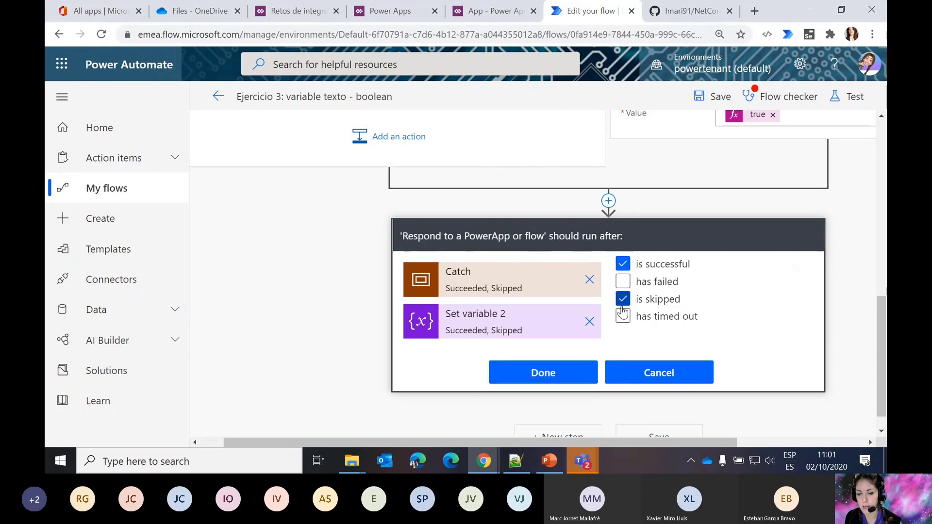
click(546, 373)
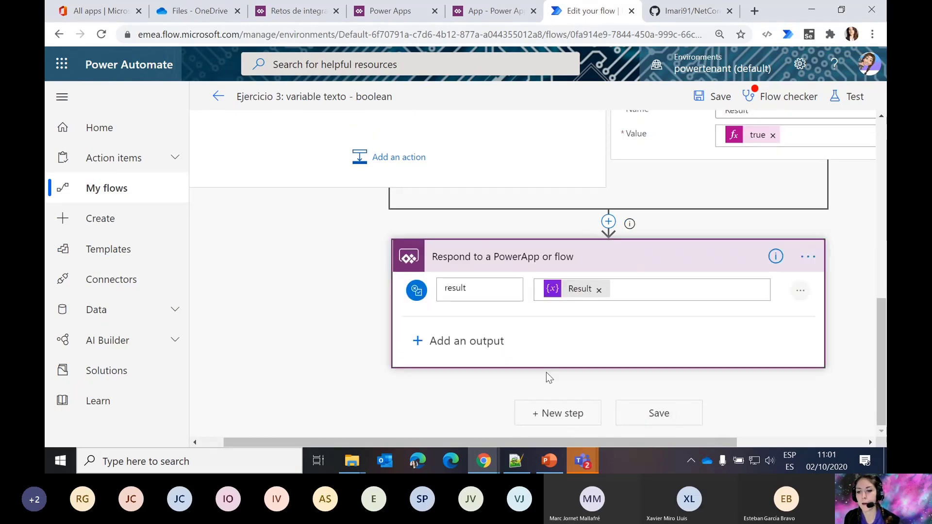
- Review the run-after statuses of Catch and Set variable 2 for Respond to a PowerApp or flow
click(807, 256)
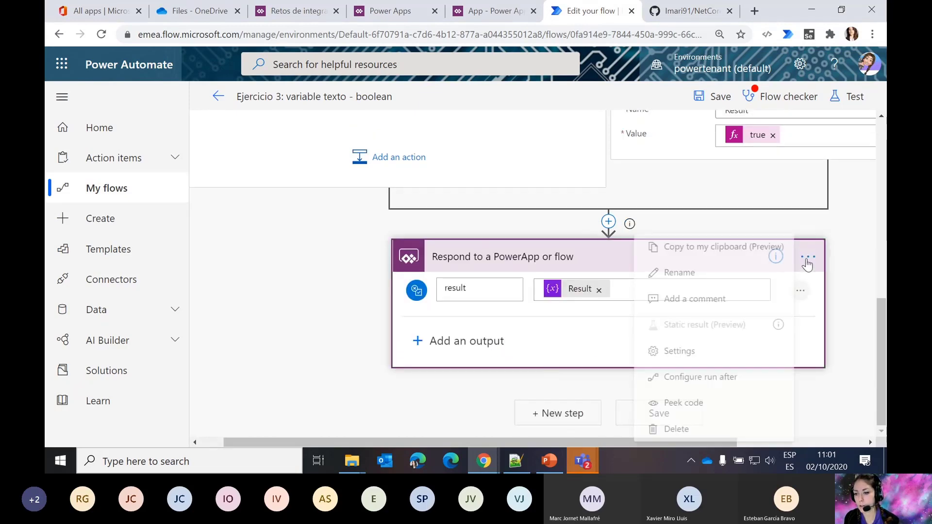
click(706, 380)
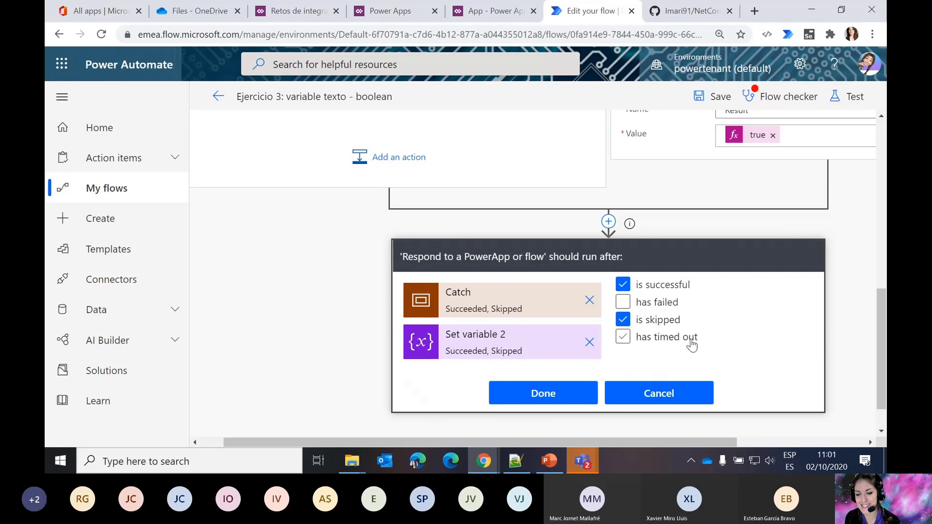
scroll(751, 336, right, 2)
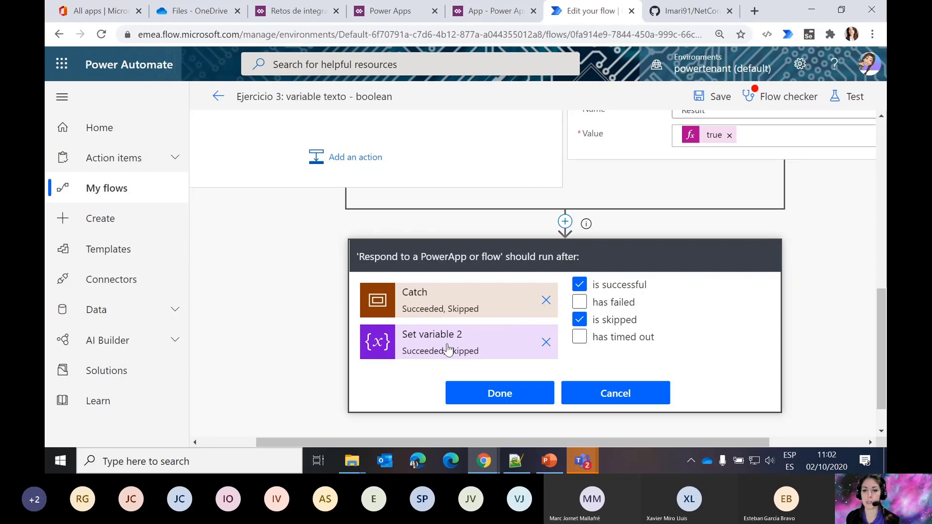
click(497, 394)
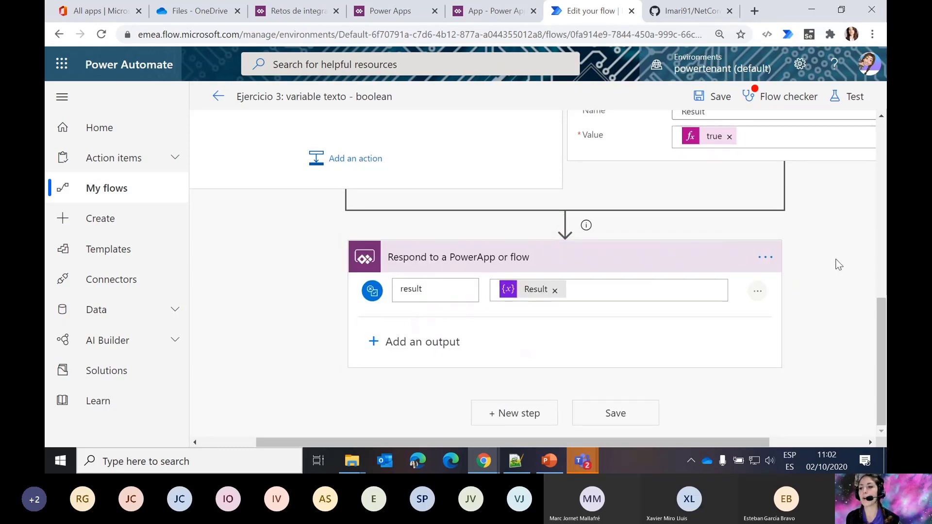
- Save the flow and switch to the Power Apps list of apps
click(717, 97)
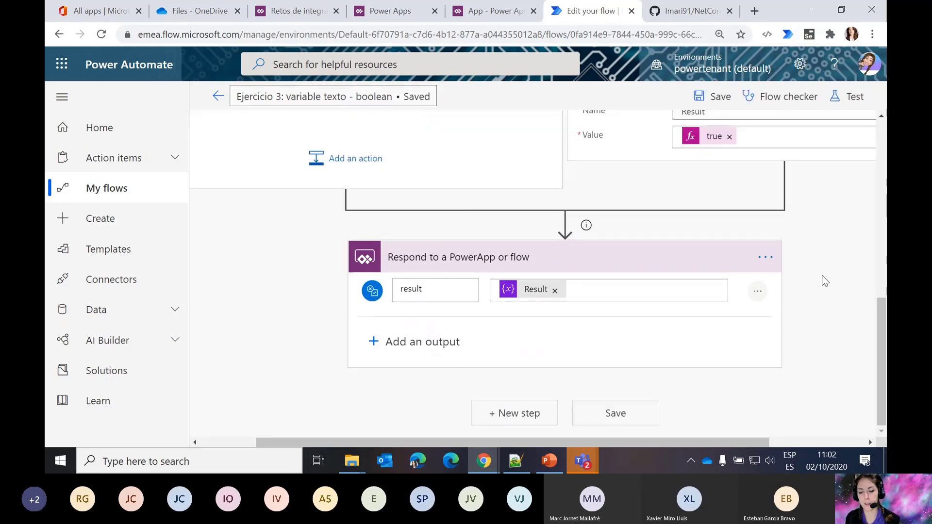
scroll(825, 280, up, 15)
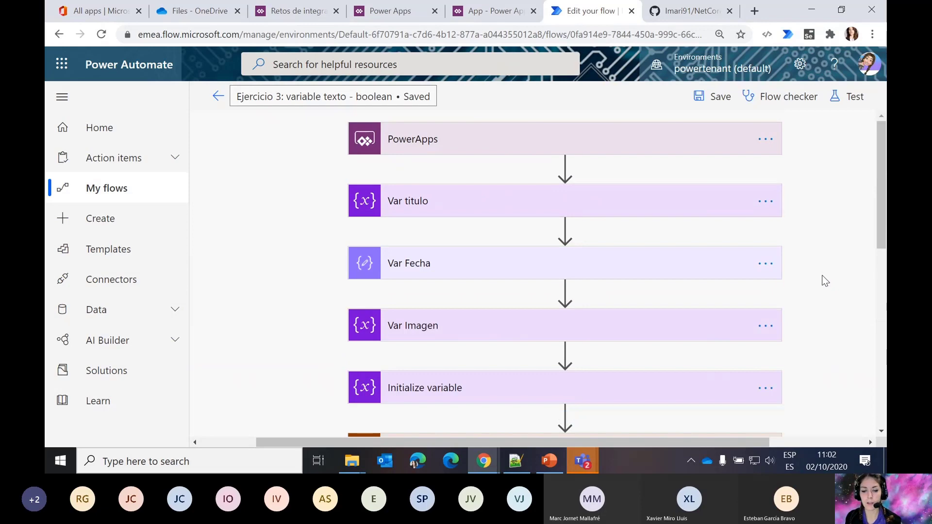
click(397, 17)
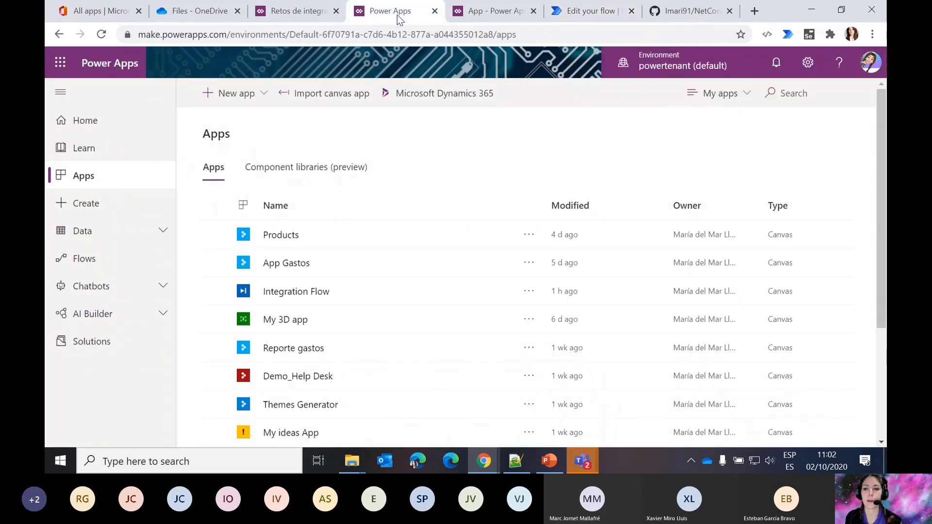
- Switch to the app being edited and cover all of Screen3 with a 640 by 1136 rectangle positioned at 0, 0
click(476, 18)
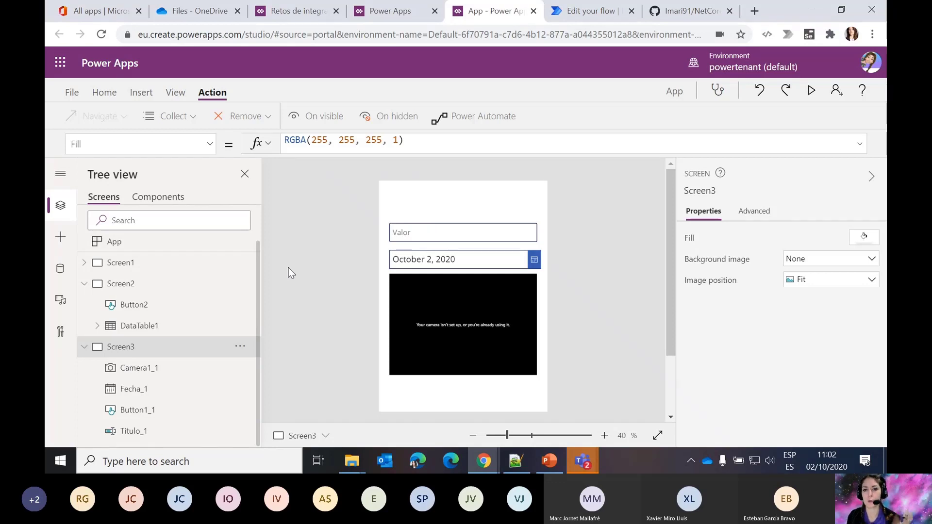
click(142, 92)
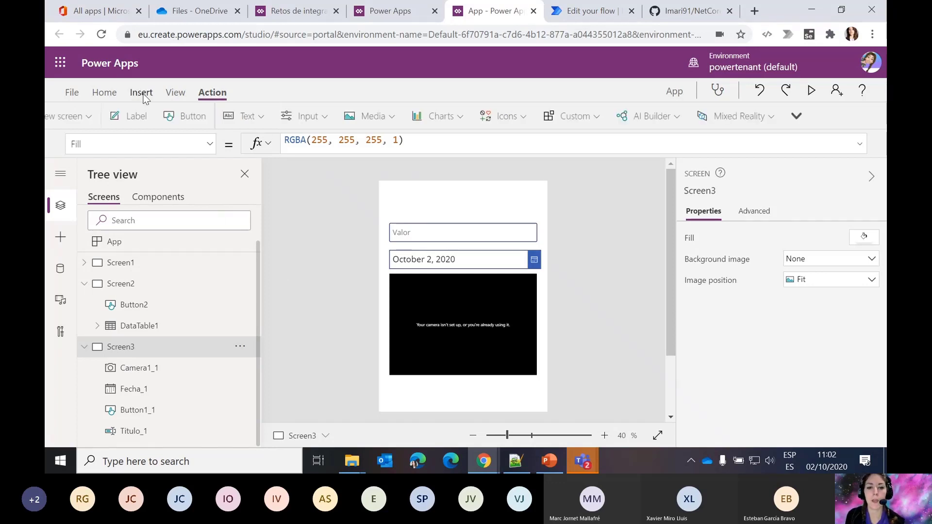
click(627, 117)
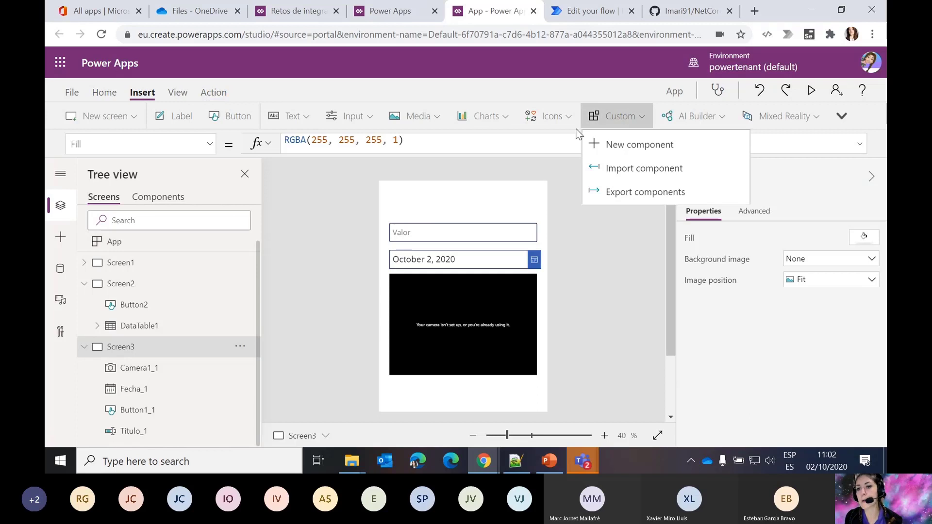
click(549, 117)
drag(679, 163, 687, 337)
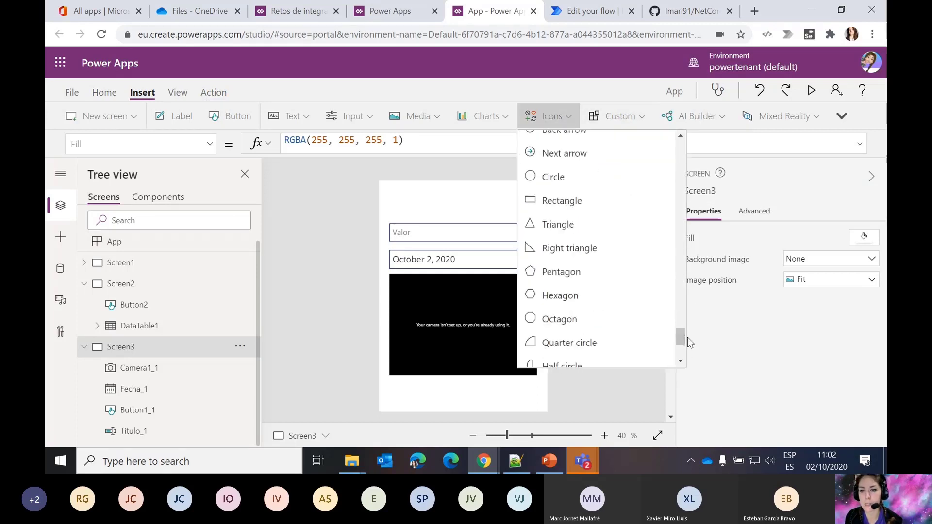
click(592, 206)
drag(415, 216, 569, 429)
scroll(669, 344, down, 2)
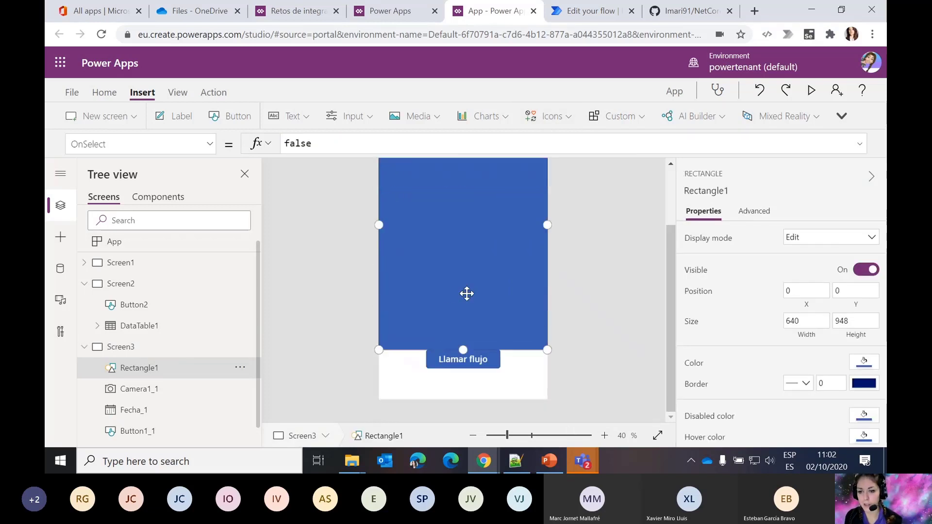
drag(464, 347, 469, 419)
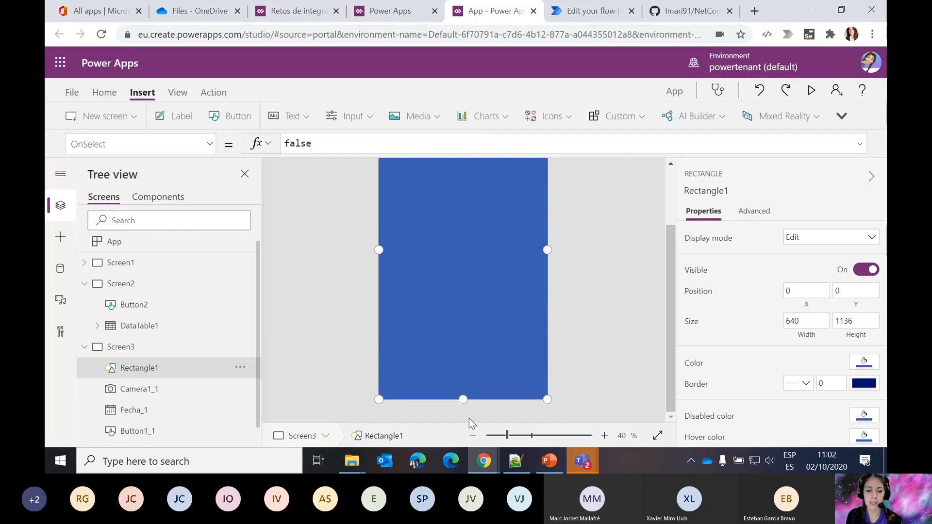
- Set the red and green components of the rectangle's Fill colour to 0
click(209, 145)
scroll(156, 278, up, 4)
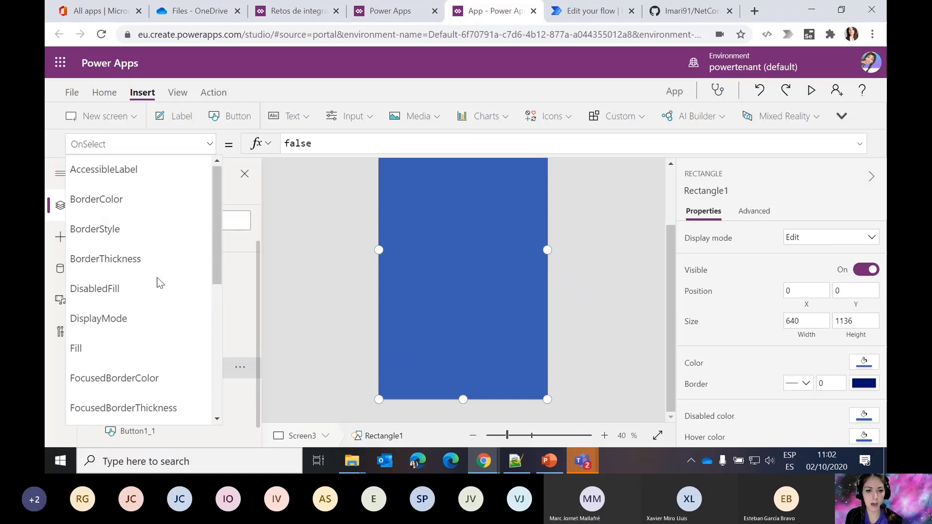
click(91, 348)
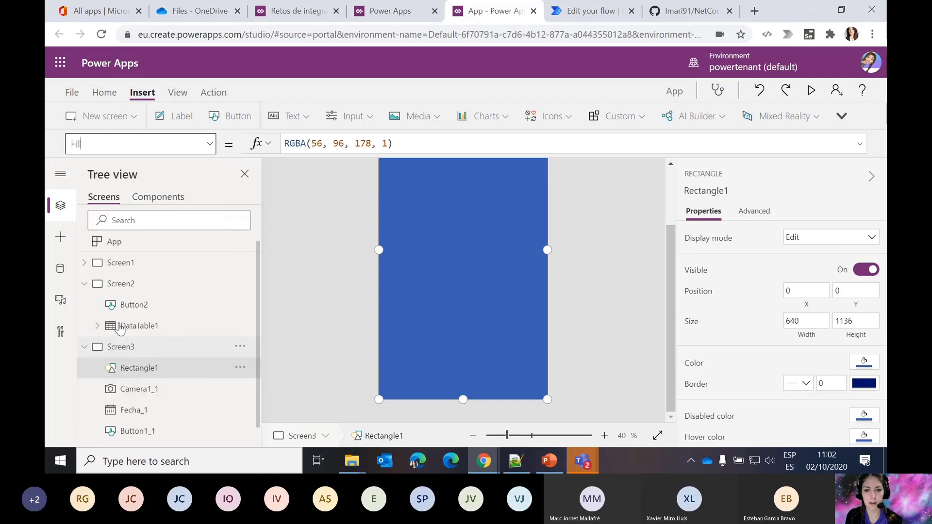
double_click(318, 144)
key(BackSpace)
text(0)
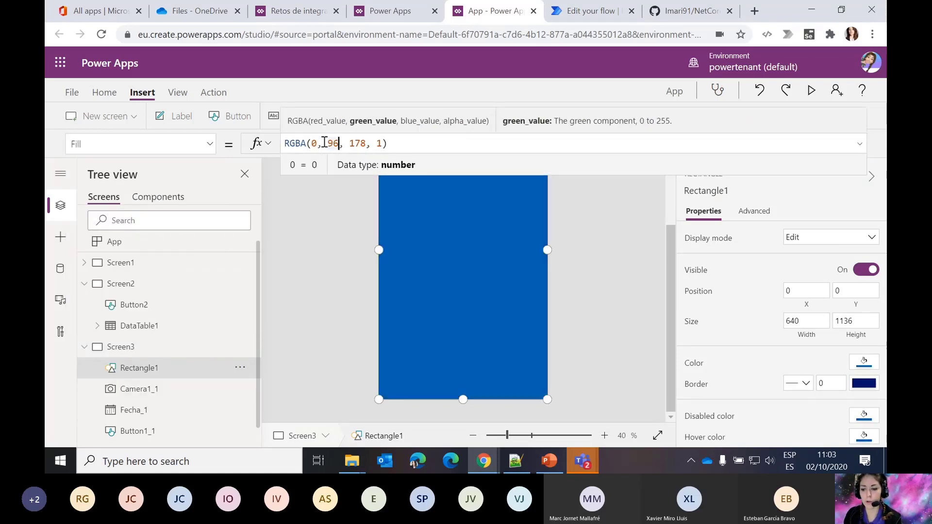
double_click(332, 144)
key(BackSpace)
text(0)
key(Right)
key(Right)
key(Right)
key(Right)
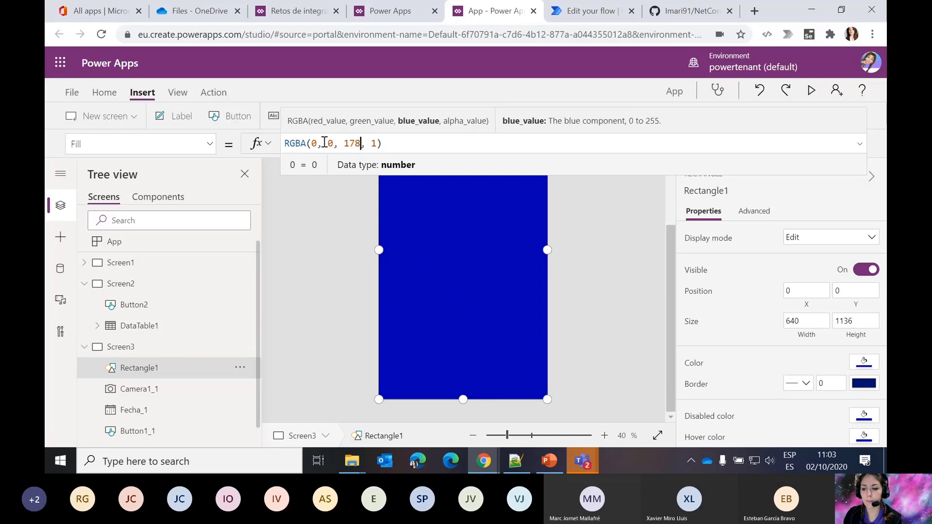
- Set the blue component of the rectangle's Fill to 0 and its alpha to 75%, giving RGBA(0, 0, 0, 75%)
key(BackSpace)
key(BackSpace)
key(BackSpace)
text(0)
key(Right)
key(Right)
key(Right)
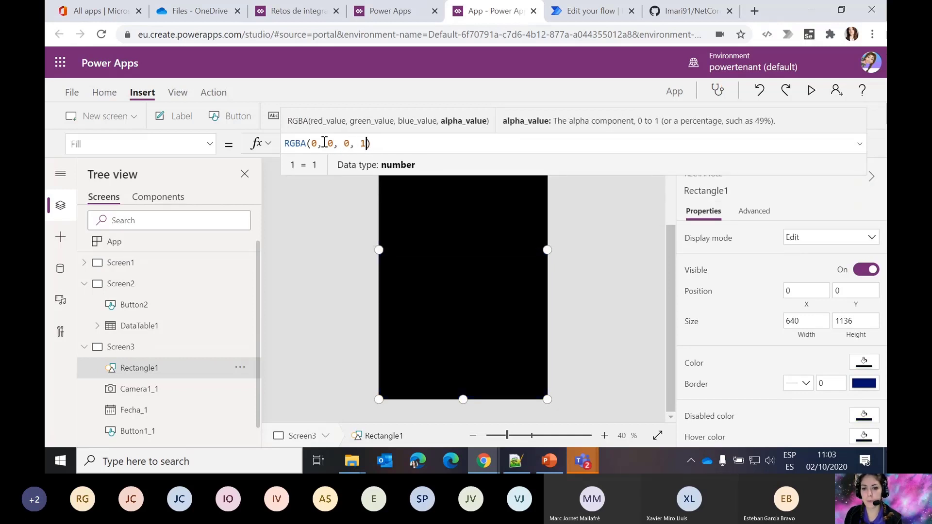
key(BackSpace)
text(75%)
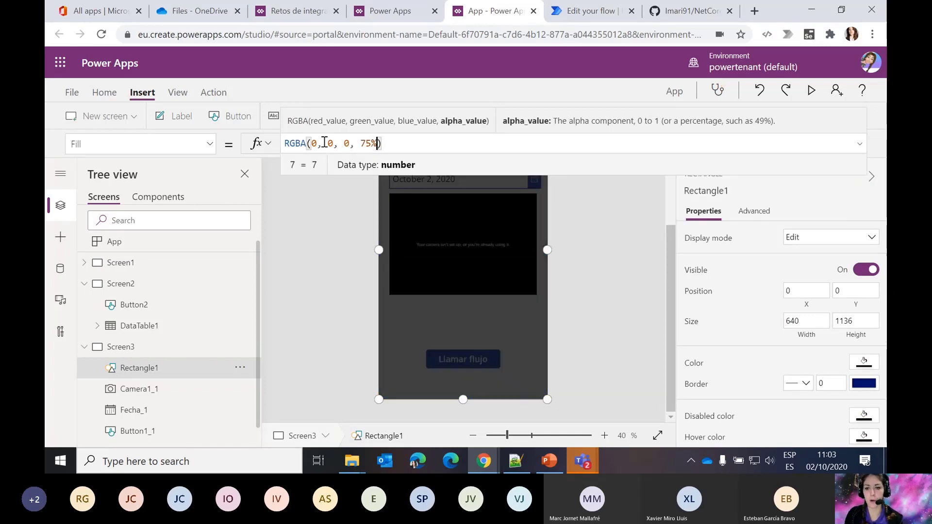
click(602, 262)
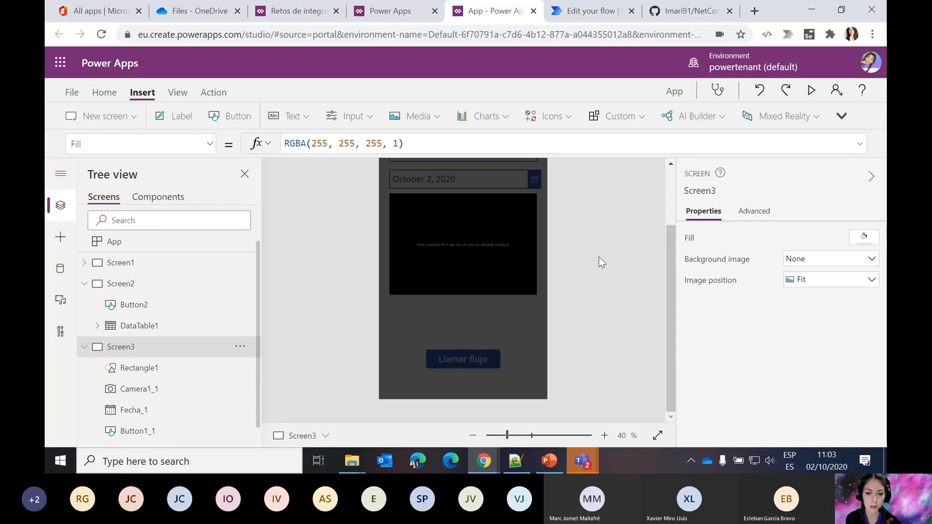
click(153, 369)
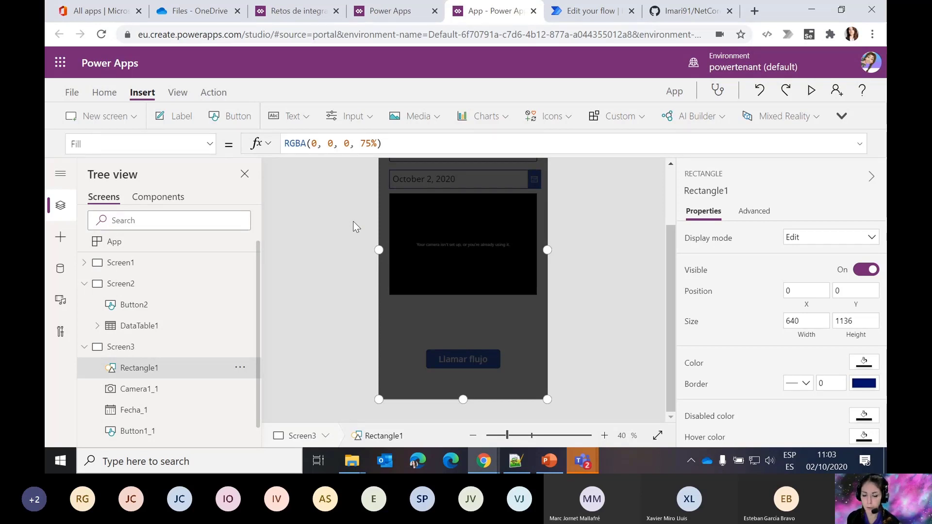
click(622, 182)
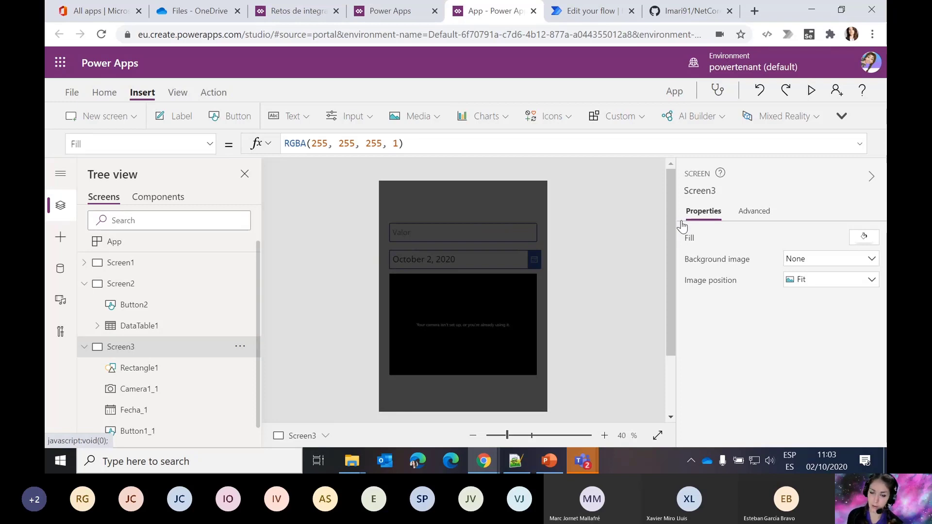
- Insert an image control on Screen3 and place it over the lower part of the overlay, at about 160, 532
click(412, 118)
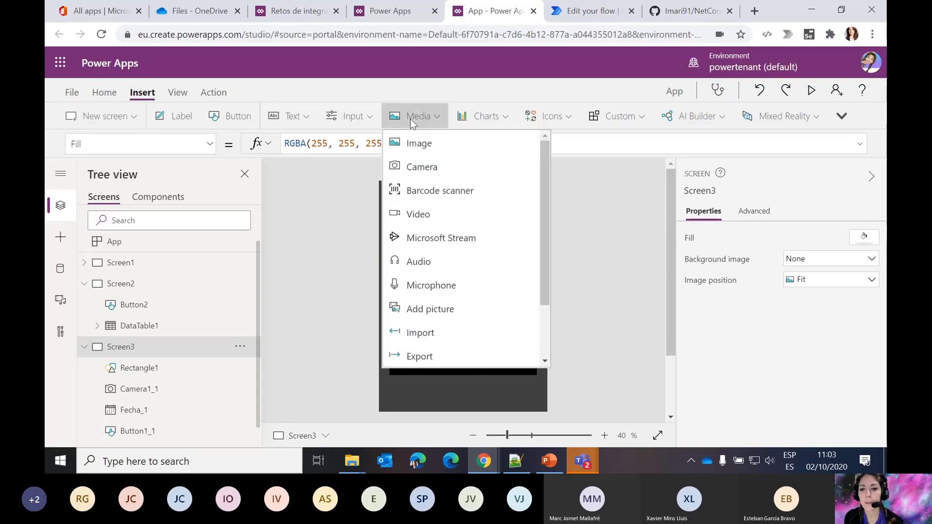
click(426, 143)
drag(461, 221, 472, 346)
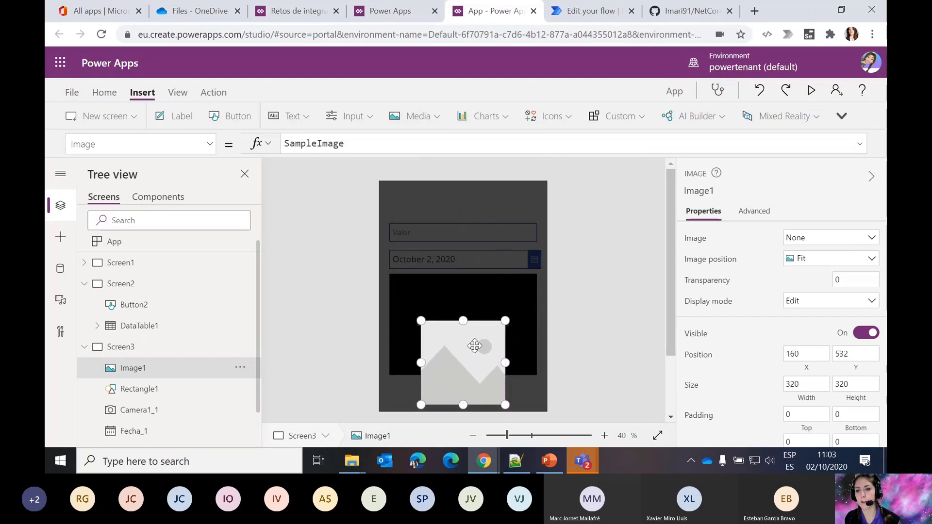
- Search the web for "spinner loading gif" in a new browser tab, and return to the app editor
click(754, 11)
text(spinner l)
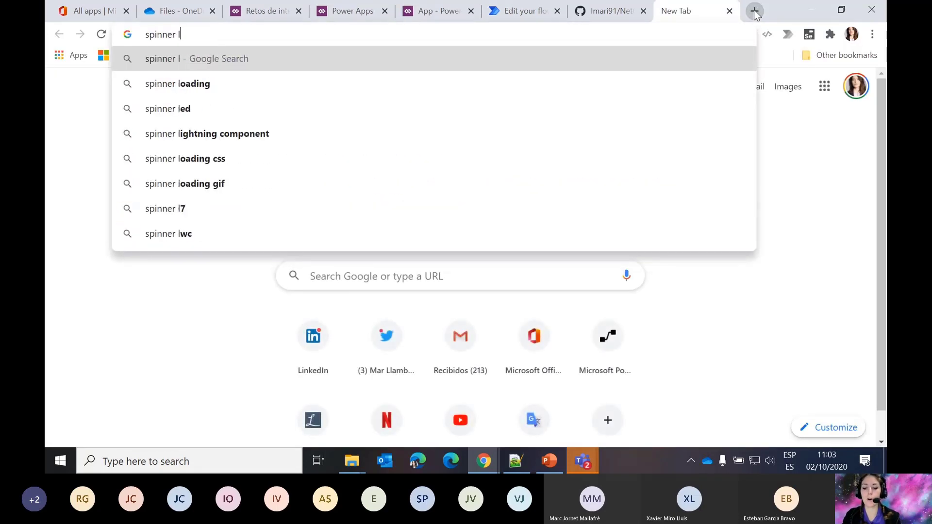
text(oading gif)
key(Return)
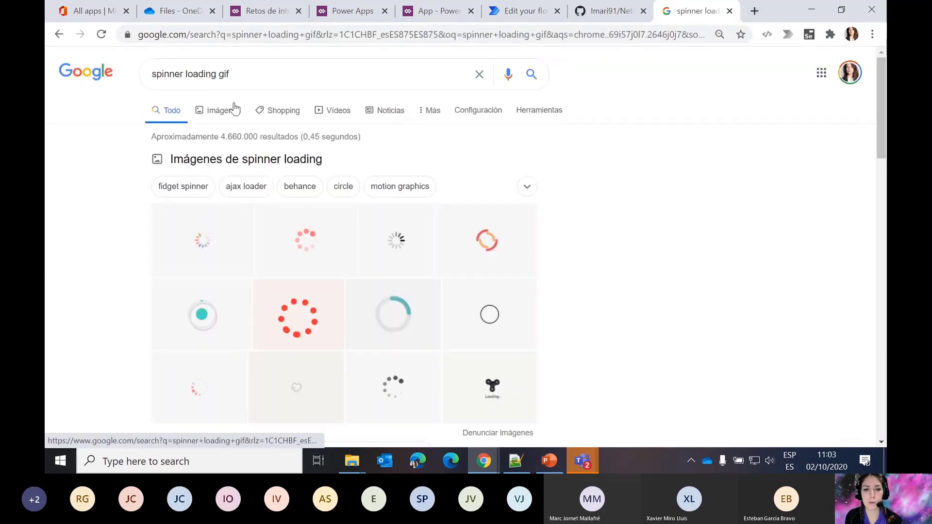
click(729, 11)
- Load the Spinner file from the Desktop into the image control and shrink it to about 190 by 170
click(802, 237)
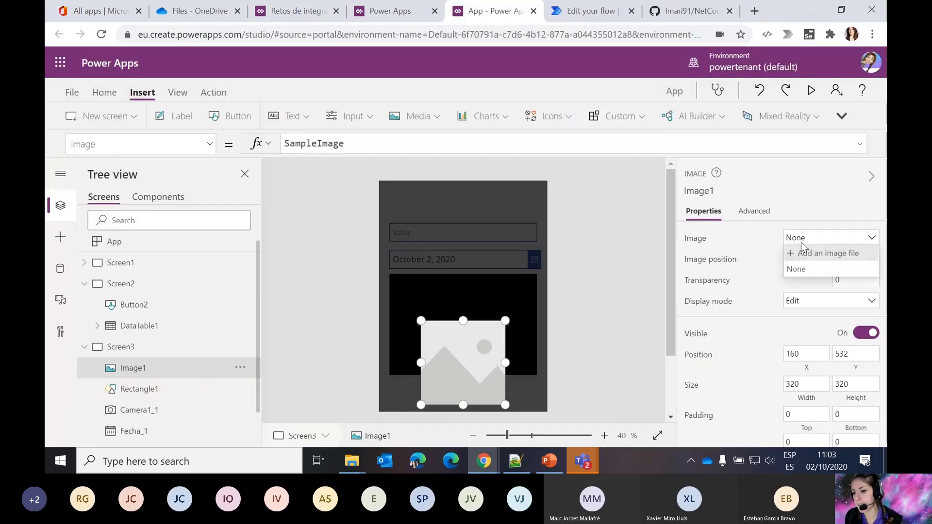
click(810, 257)
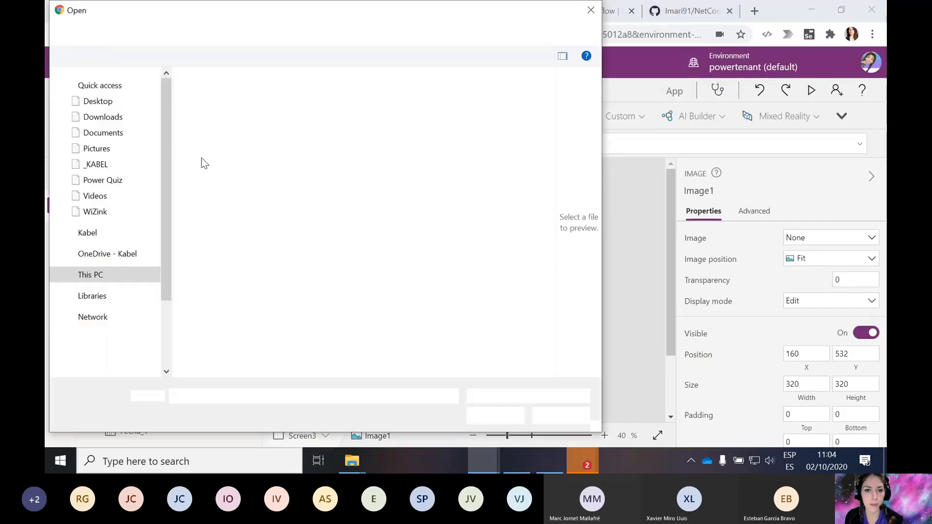
click(225, 103)
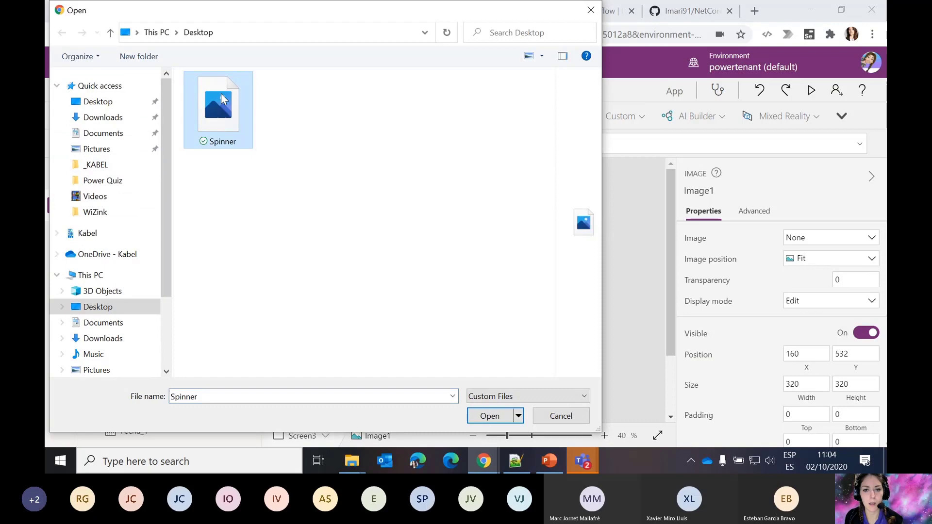
click(491, 416)
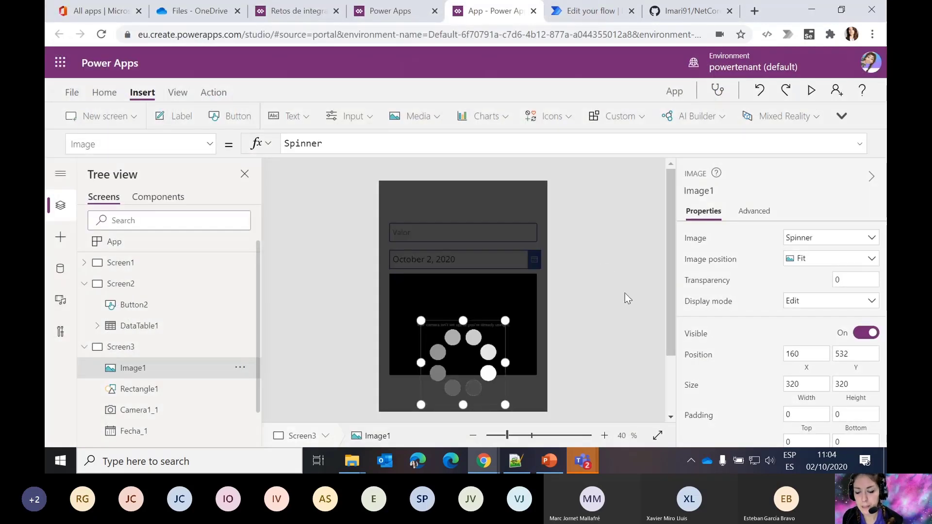
drag(505, 321, 487, 379)
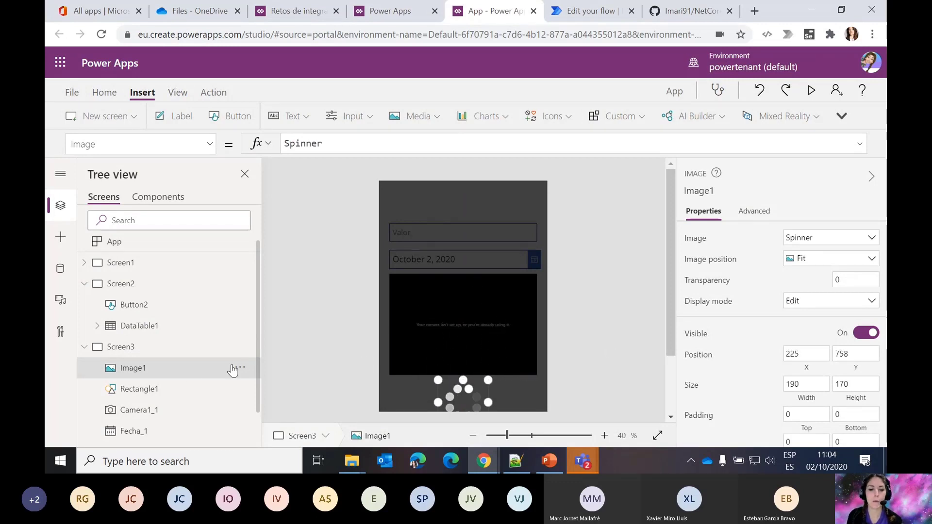
ctrl+click(156, 387)
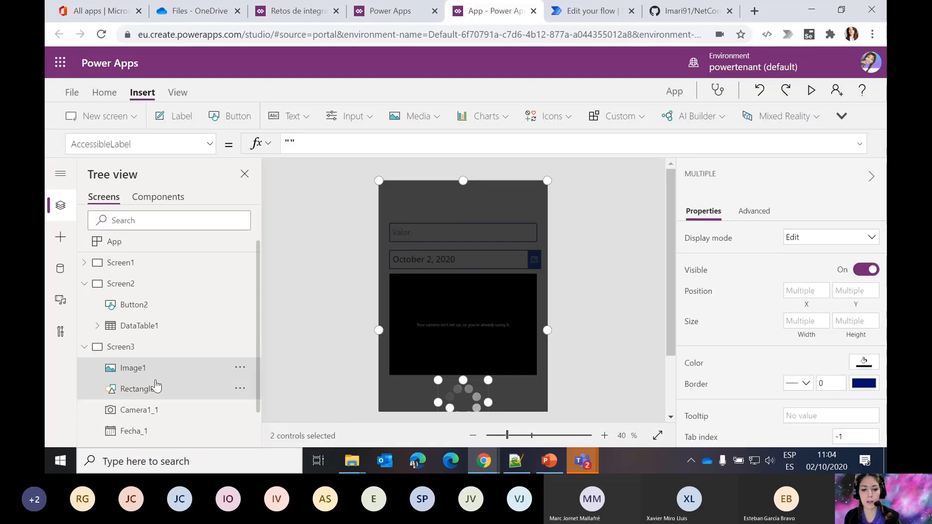
click(244, 370)
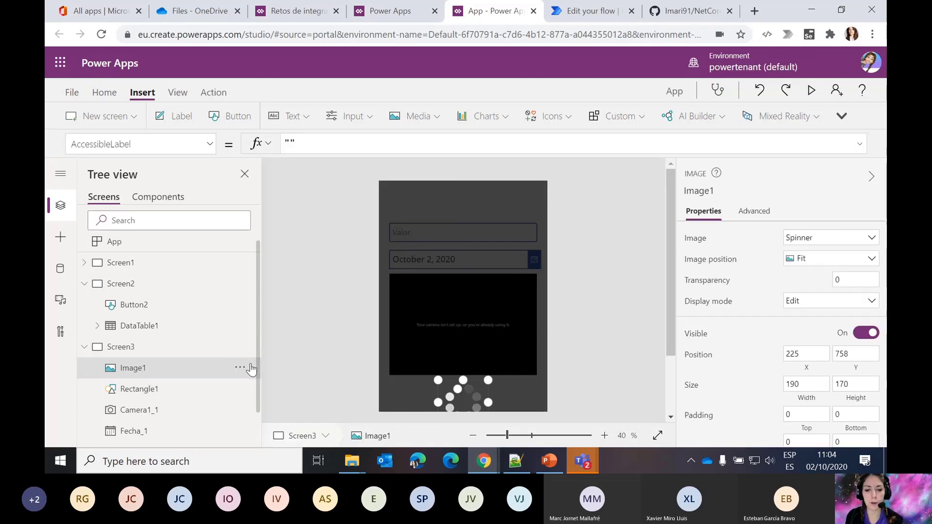
click(178, 390)
click(189, 374)
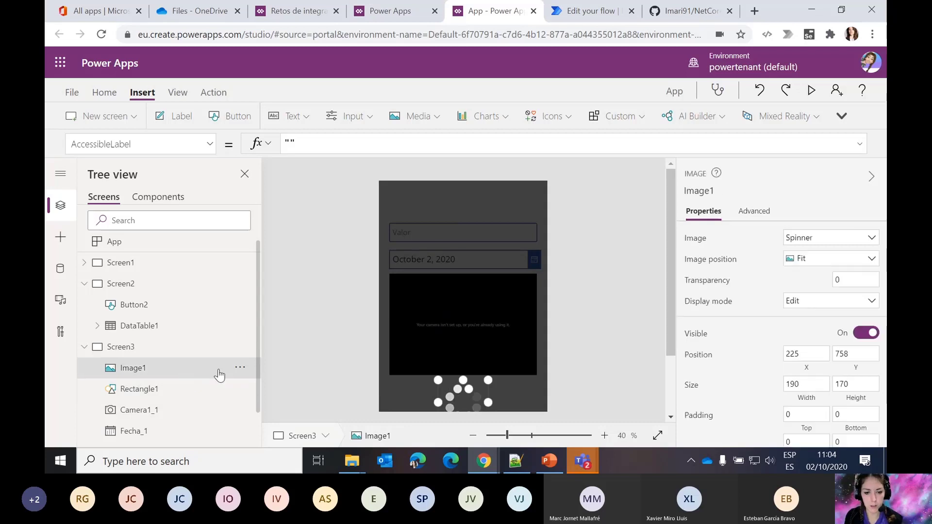
- Group the overlay rectangle with the spinner image on Screen3 and rename the group Loading
click(198, 388)
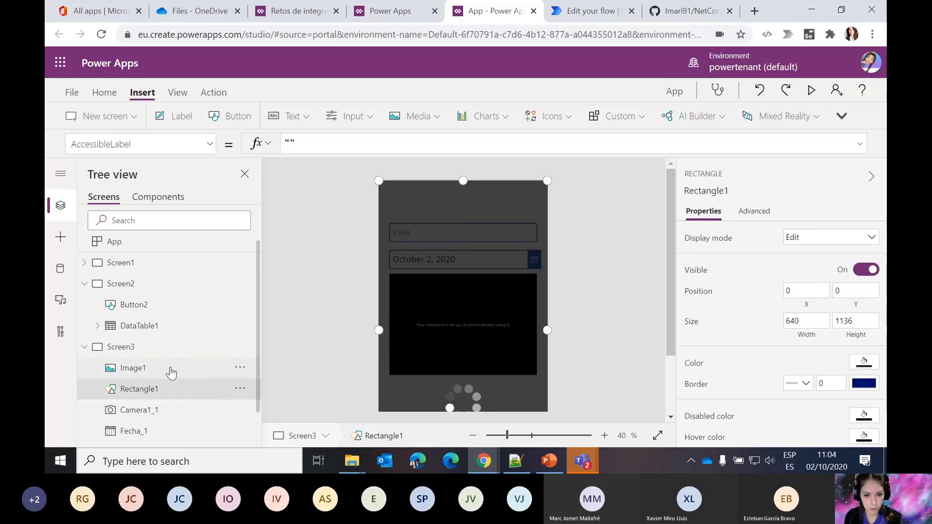
ctrl+click(171, 373)
click(240, 368)
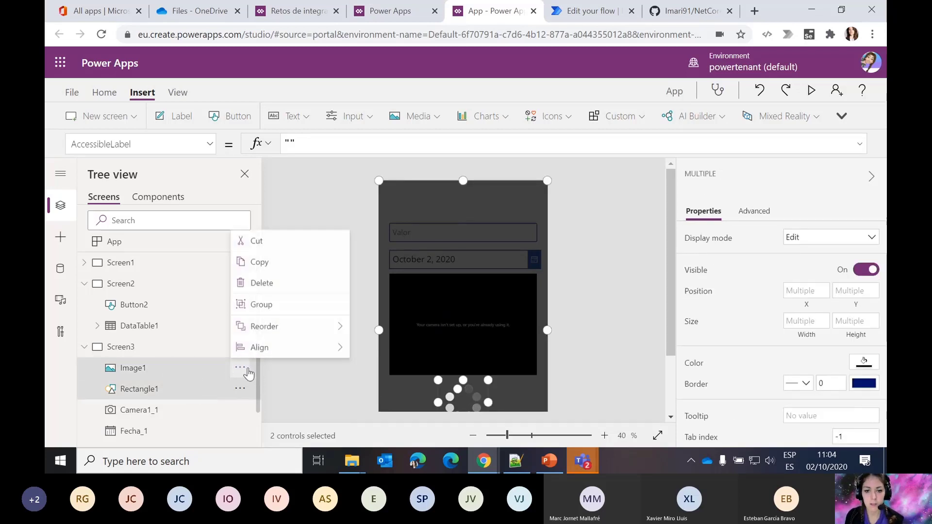
click(277, 307)
click(240, 346)
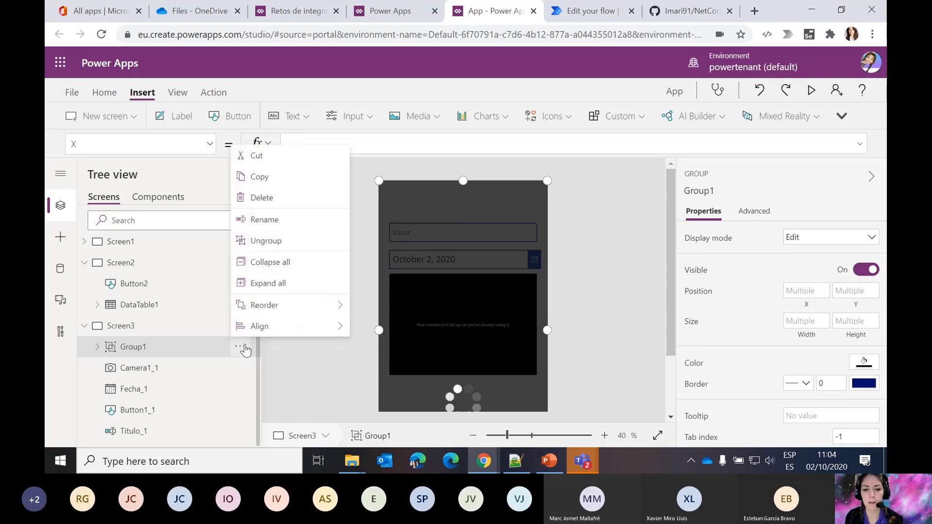
click(276, 224)
text(L)
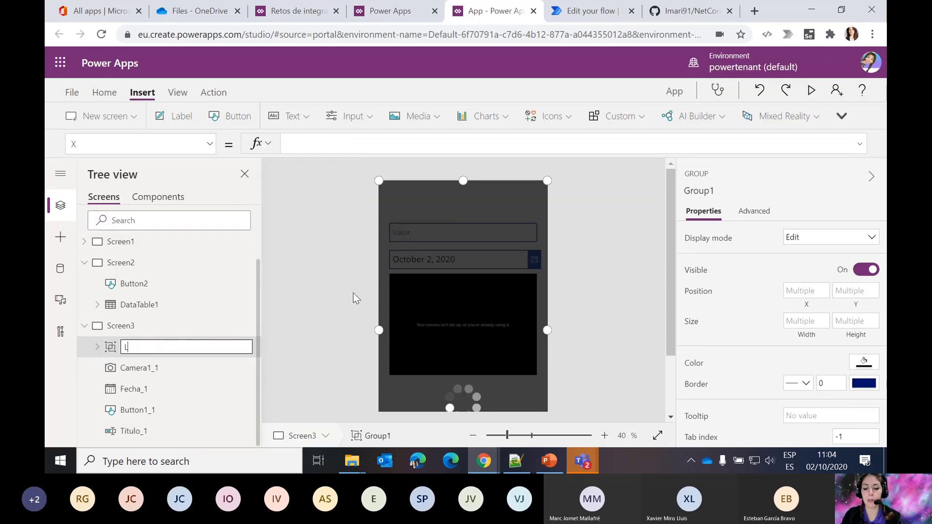
text(oading)
key(Return)
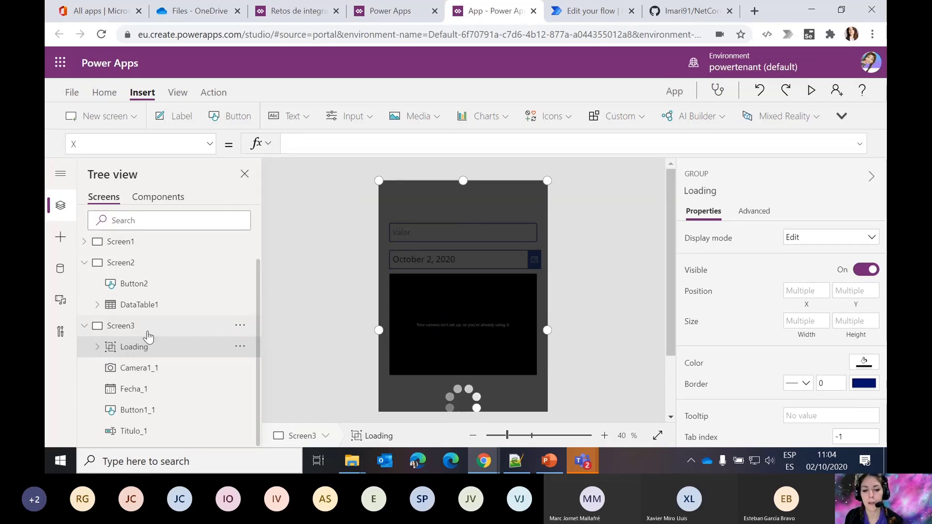
- Set Screen3's OnVisible formula to UpdateContext({loading:false})
click(141, 334)
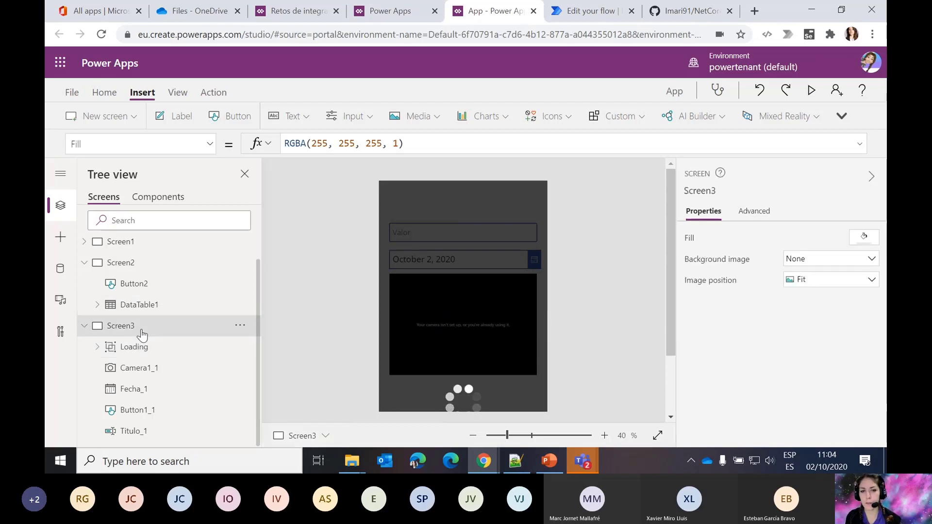
click(758, 214)
click(704, 297)
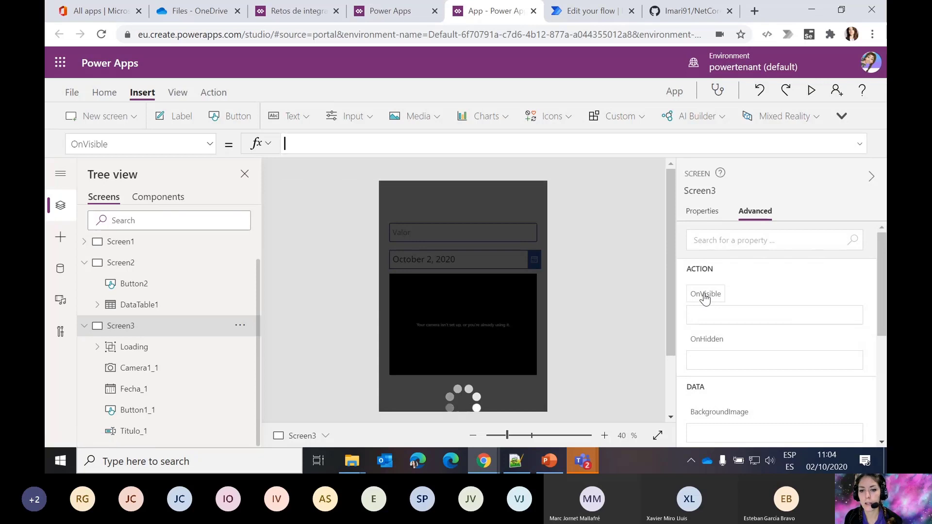
text(Update)
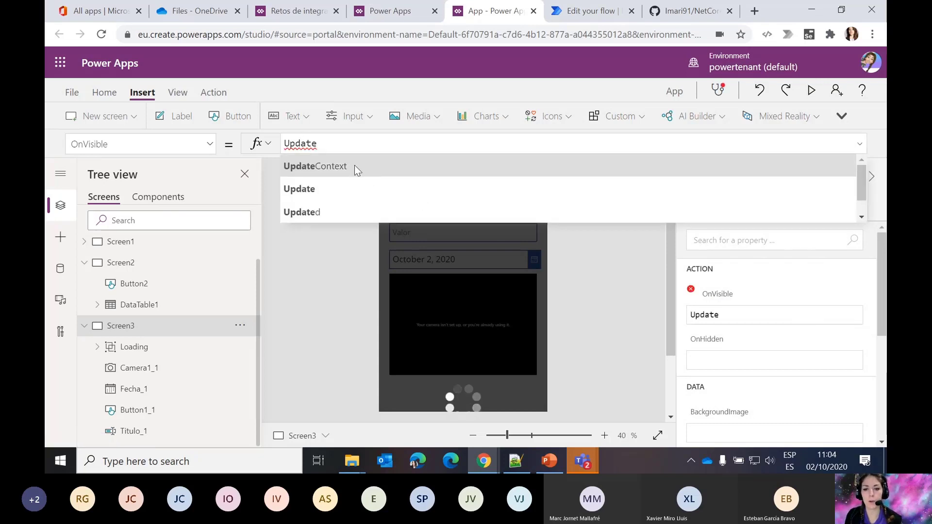
click(354, 166)
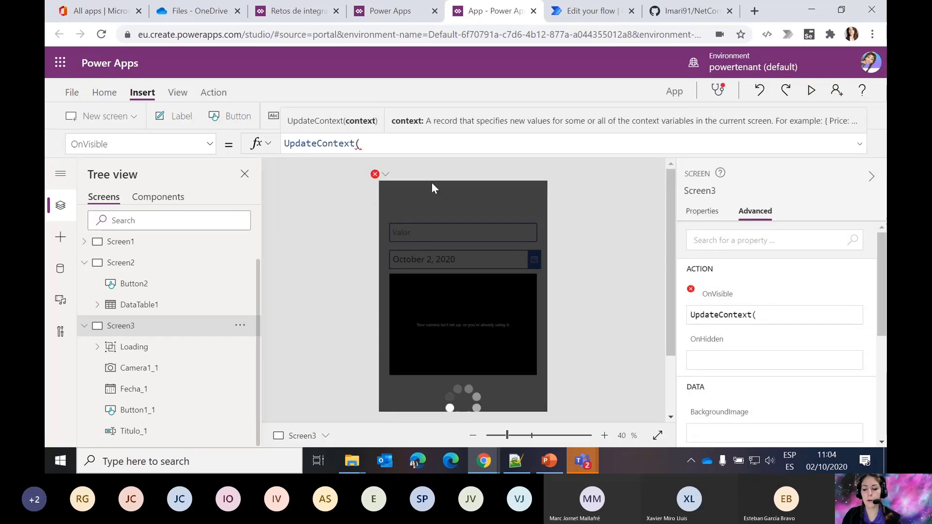
text({loading:false)
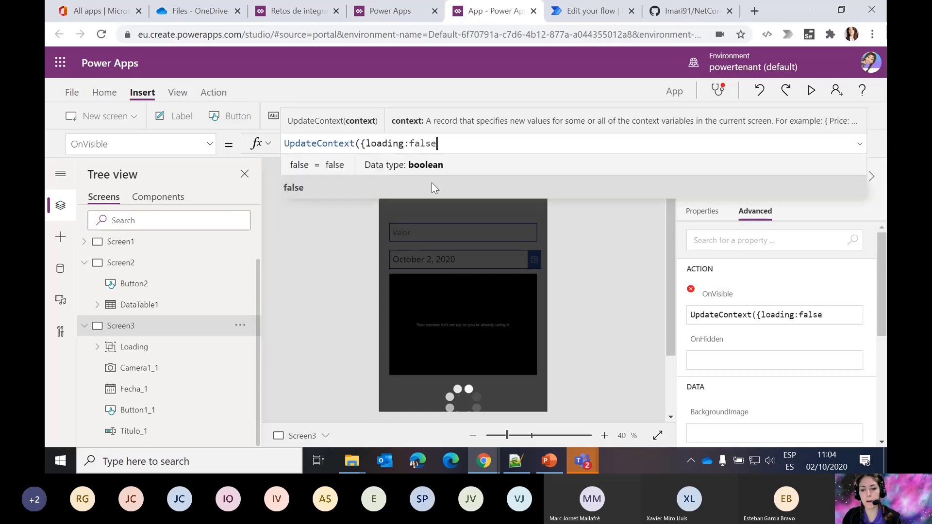
text(}))
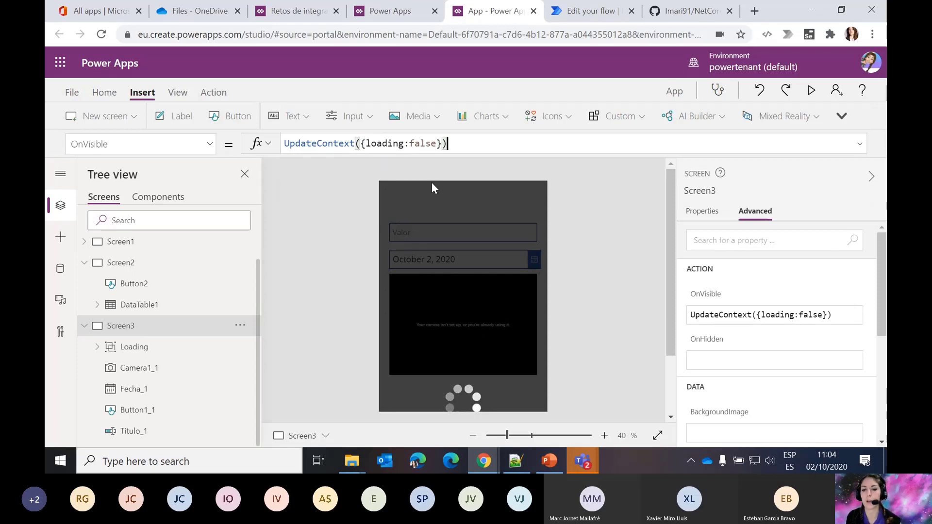
double_click(393, 144)
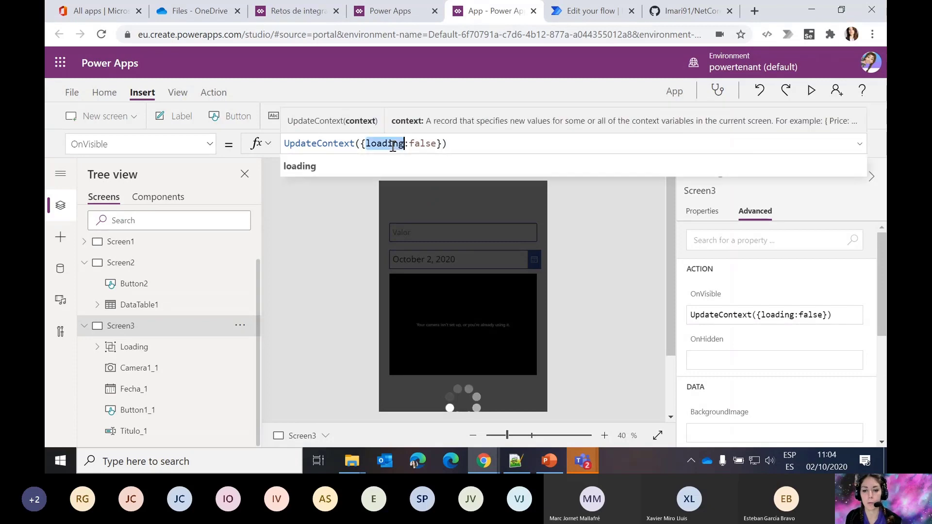
- Reuse the UpdateContext formula before the flow's Run call in Button1_1's OnSelect, with loading set to true and a semicolon as separator
drag(470, 146, 260, 149)
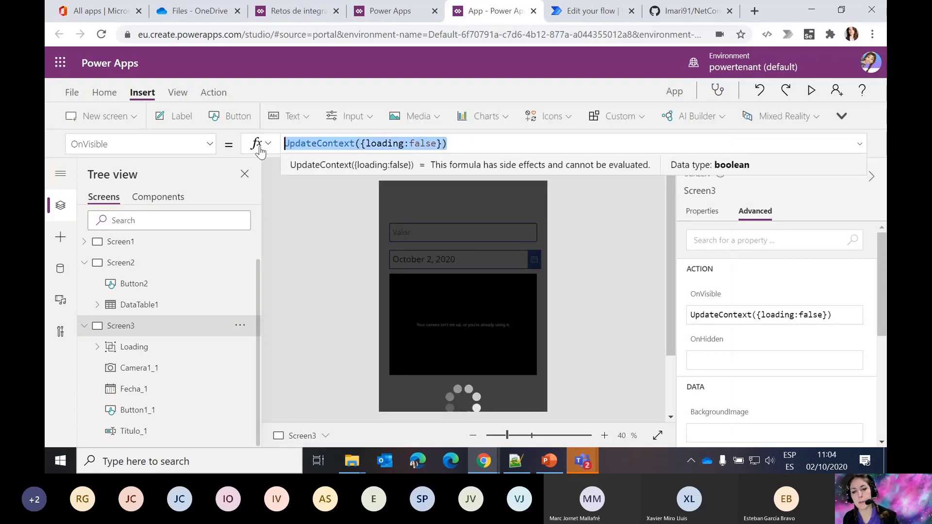
click(147, 413)
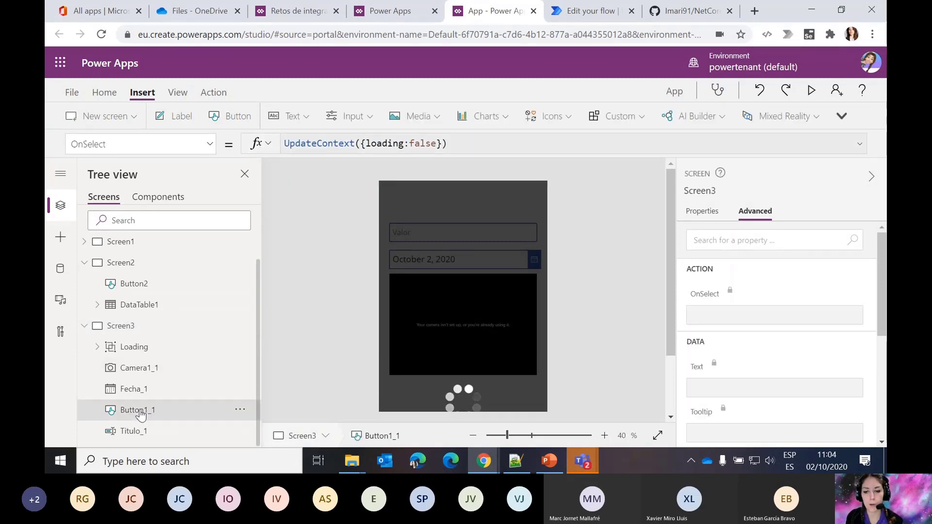
click(309, 149)
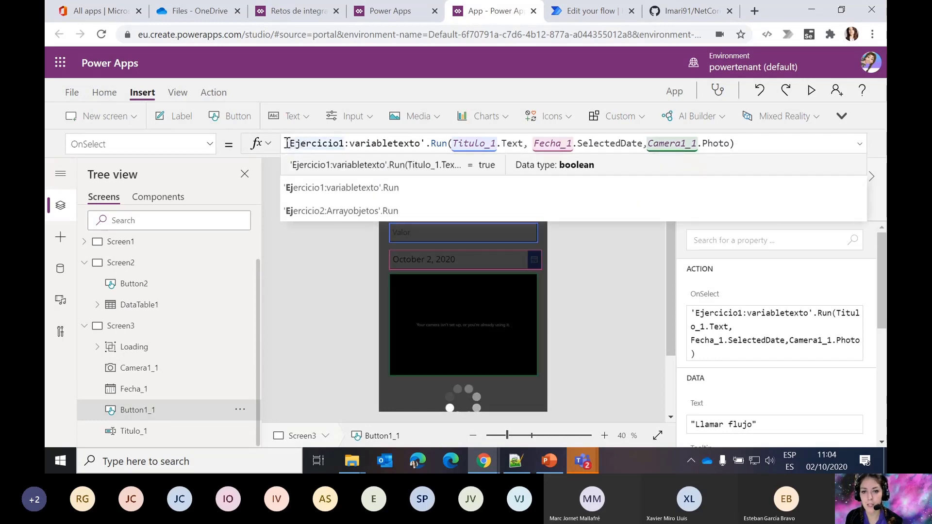
text(UpdateContext({loading:false});)
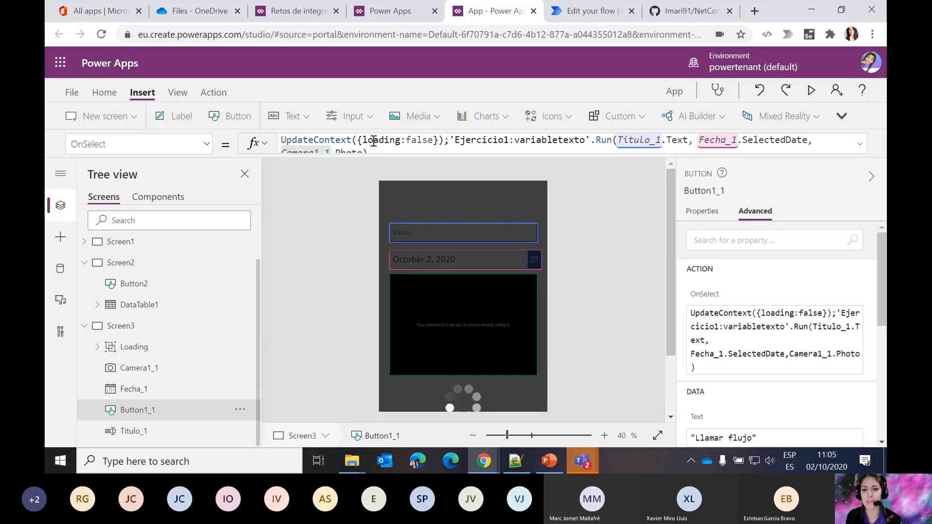
text(true)
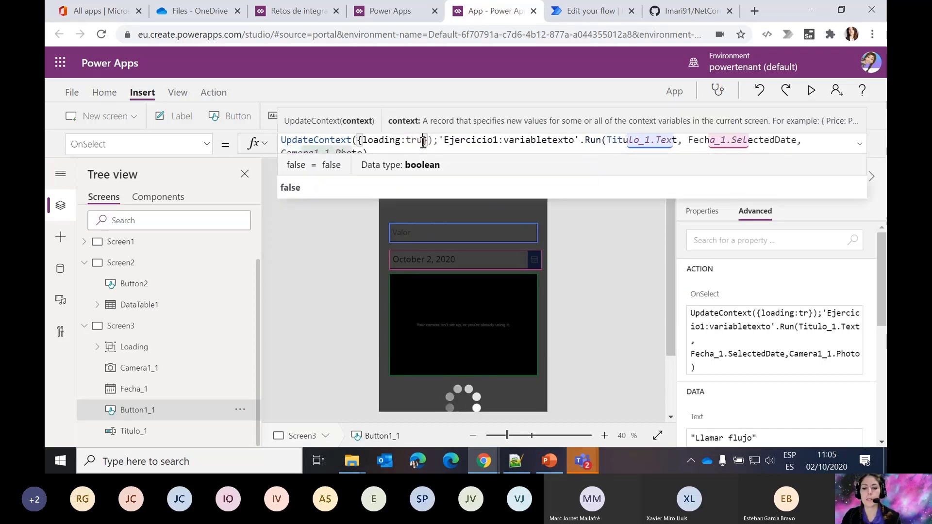
- Copy the UpdateContext({loading:true}); statement at the start of Button1_1's OnSelect formula
drag(443, 143, 271, 142)
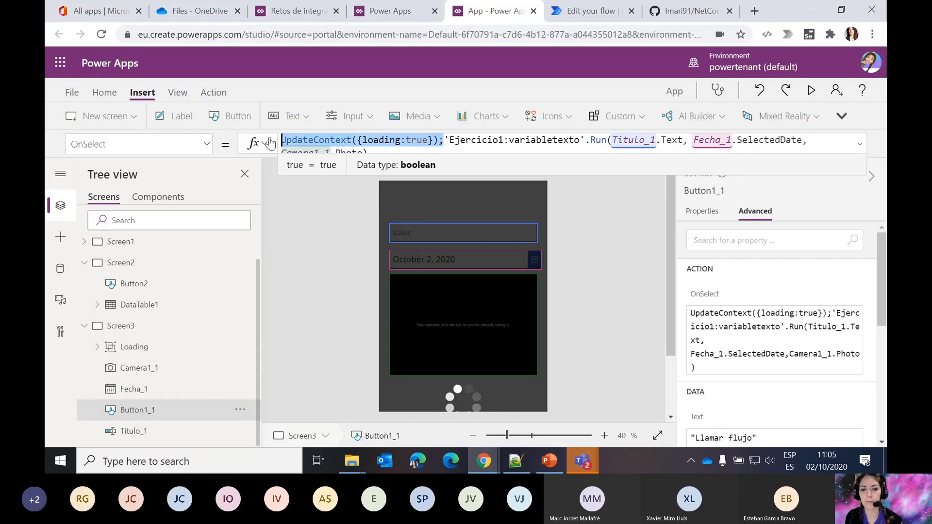
- Append UpdateContext({loading:false}); after the flow call in the OnSelect formula of Button1_1 on Screen3
click(374, 150)
text(;)
text(UpdateContext({loading:true});)
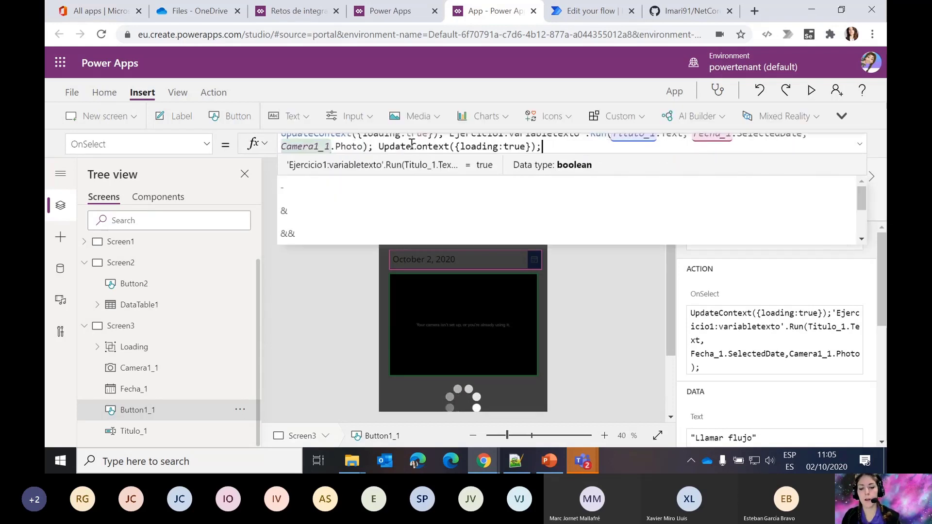
double_click(521, 146)
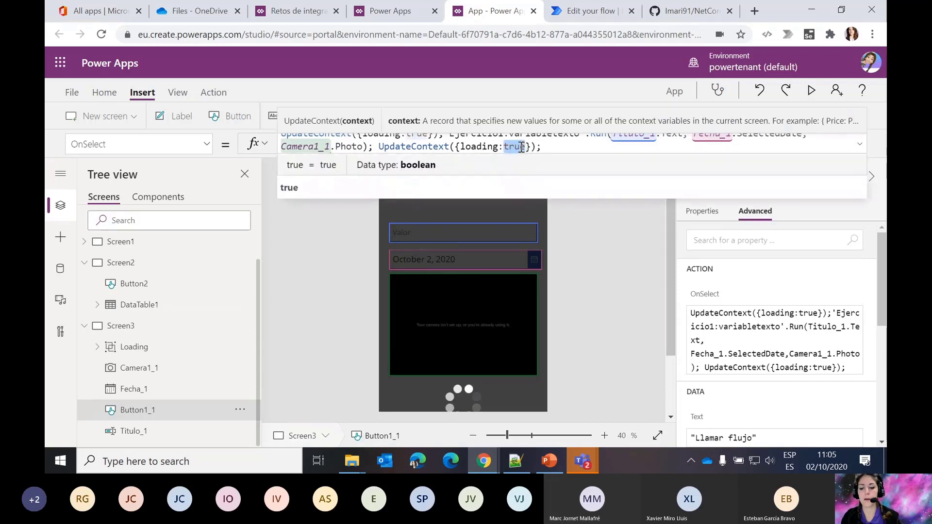
text(false)
- Set the Visible property of the Loading group on Screen3 to the loading variable
double_click(479, 144)
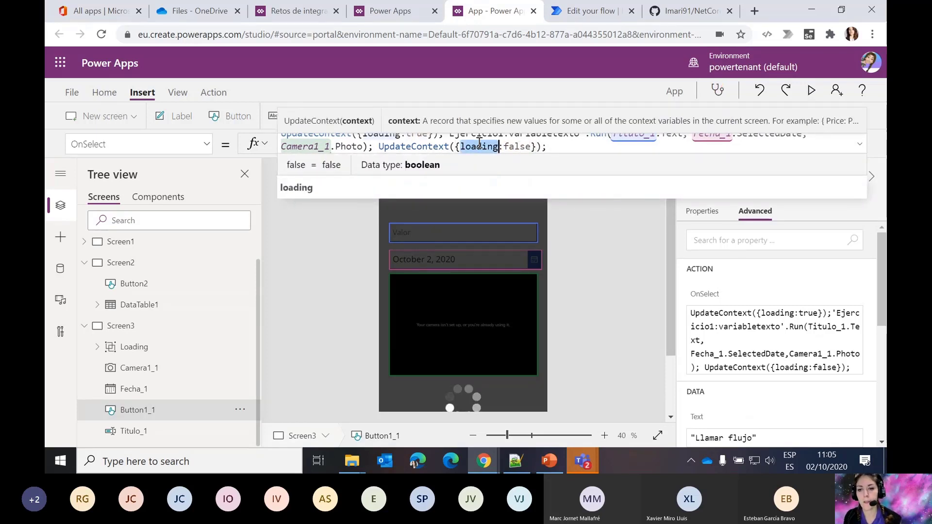
click(145, 349)
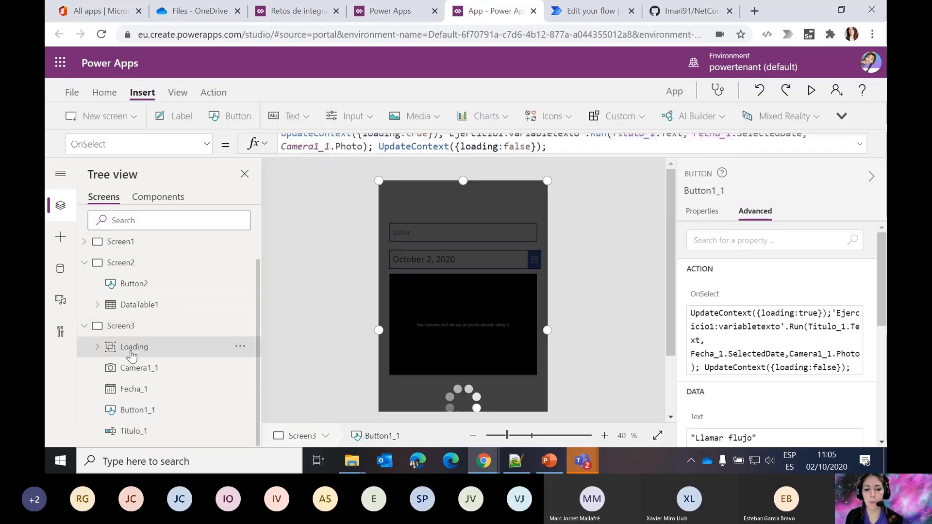
scroll(778, 410, down, 5)
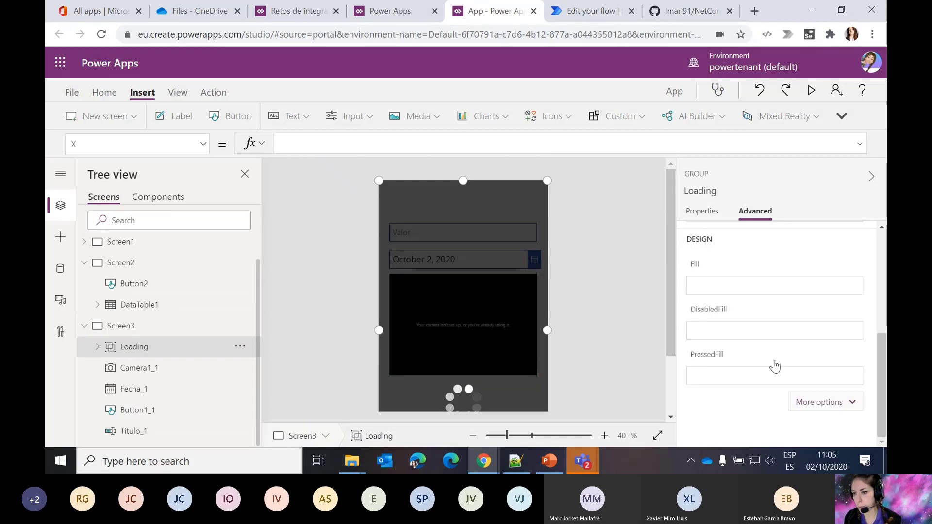
click(804, 402)
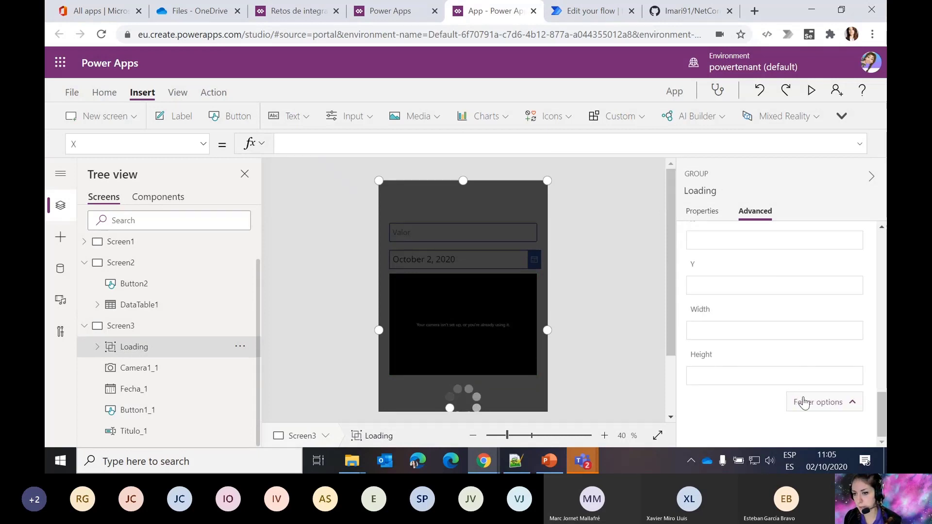
scroll(790, 323, up, 3)
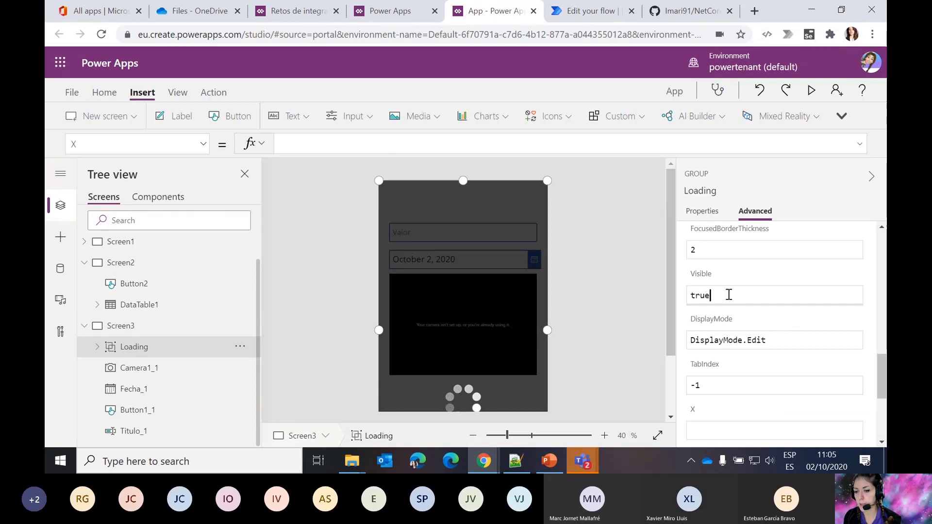
drag(729, 295, 690, 294)
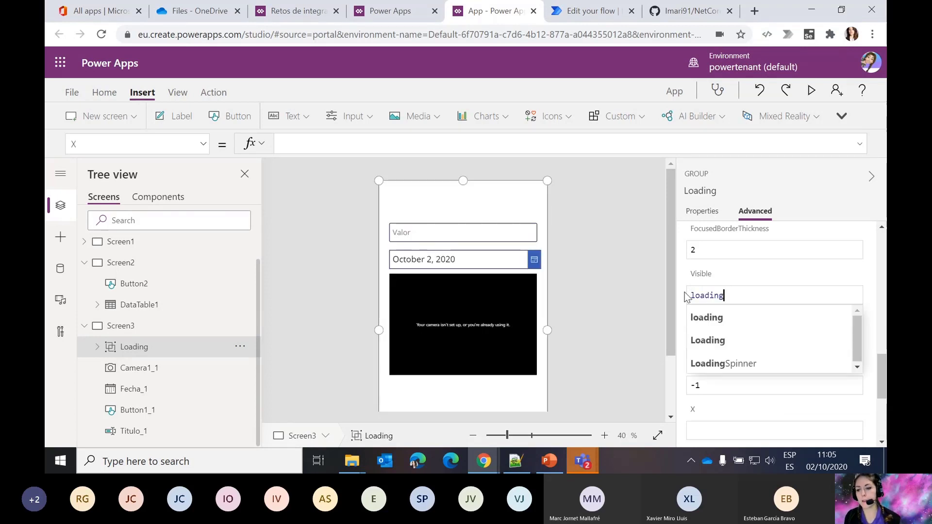
click(637, 268)
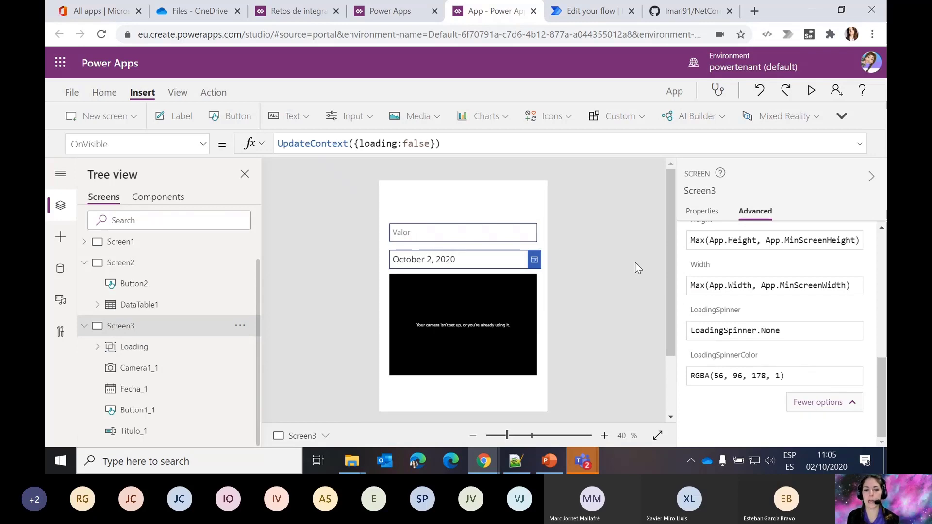
- Preview Screen2 and Screen3 in turn, leaving the preview after each one
click(121, 263)
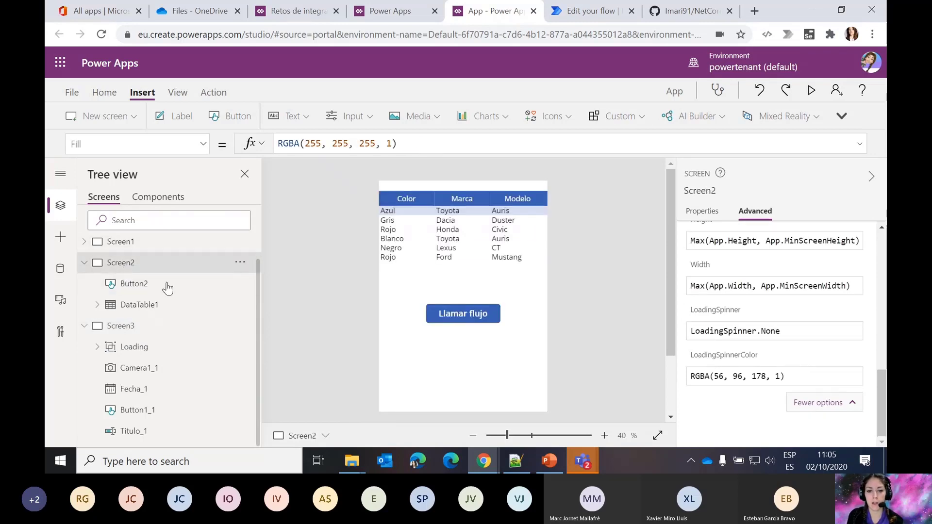
click(811, 91)
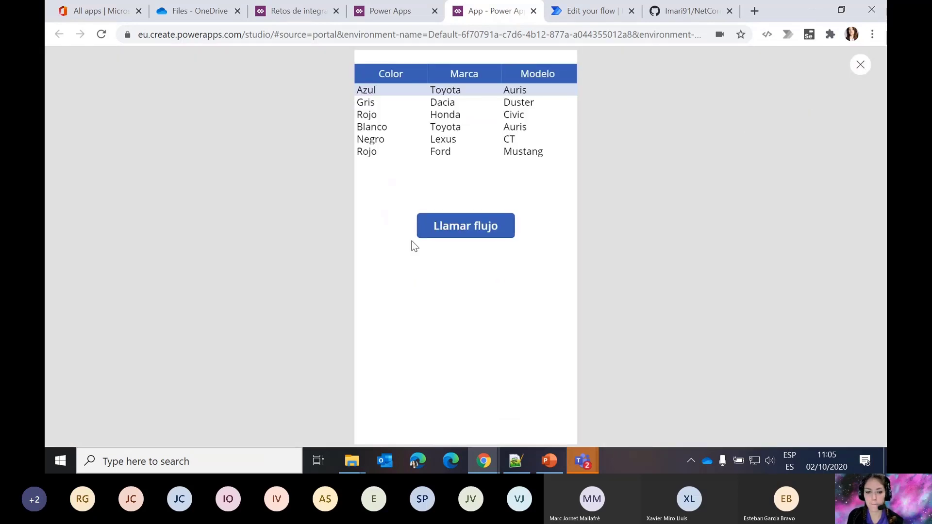
key(Escape)
click(120, 326)
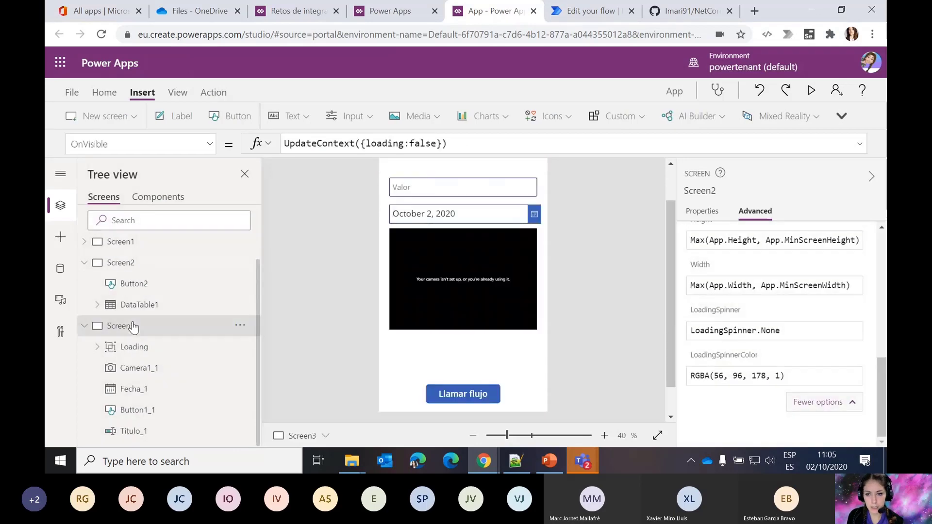
click(811, 90)
click(862, 64)
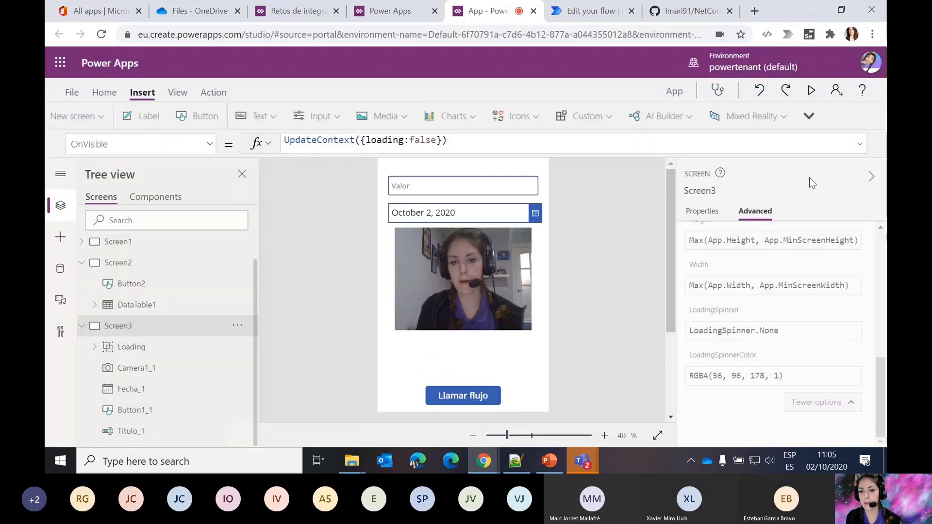
click(583, 11)
click(480, 12)
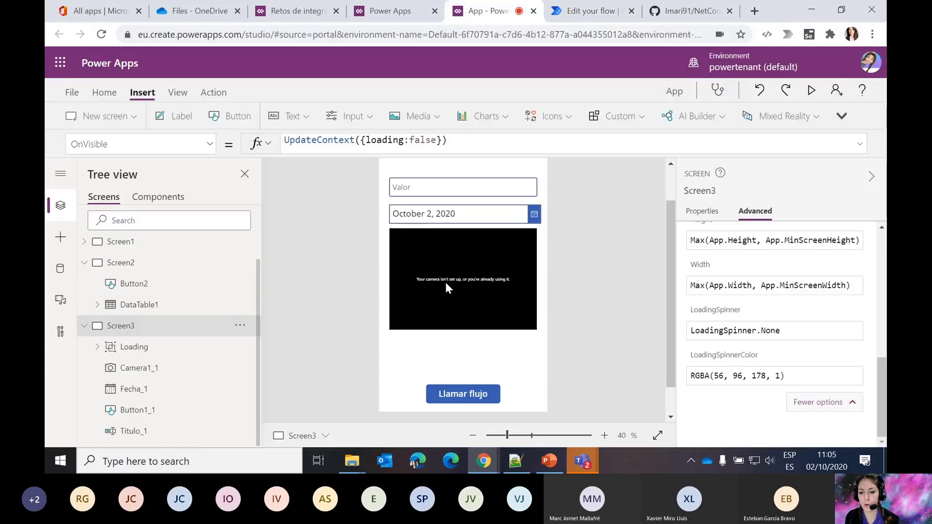
- Cut the OnSelect formula of Screen3's Llamar flujo button and insert the Ejercicio 3: variable texto - boolean flow call instead
click(466, 389)
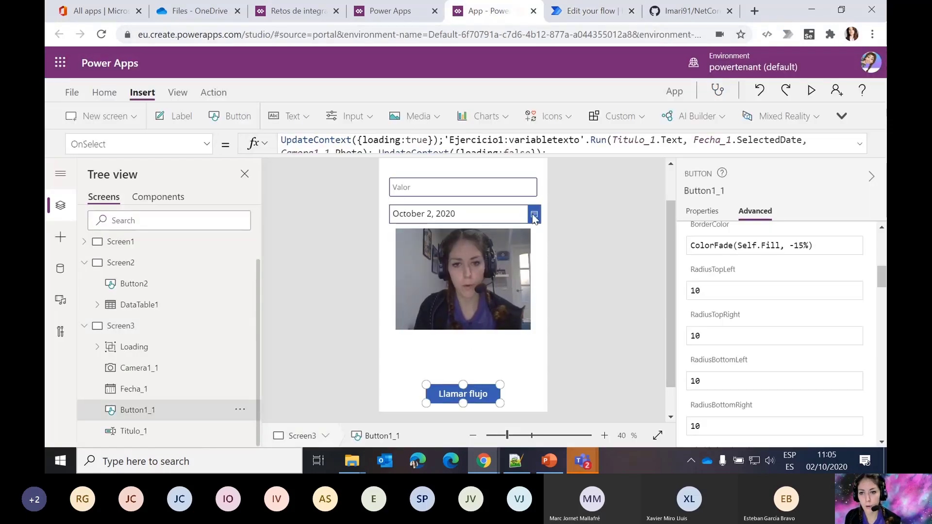
drag(580, 153, 578, 167)
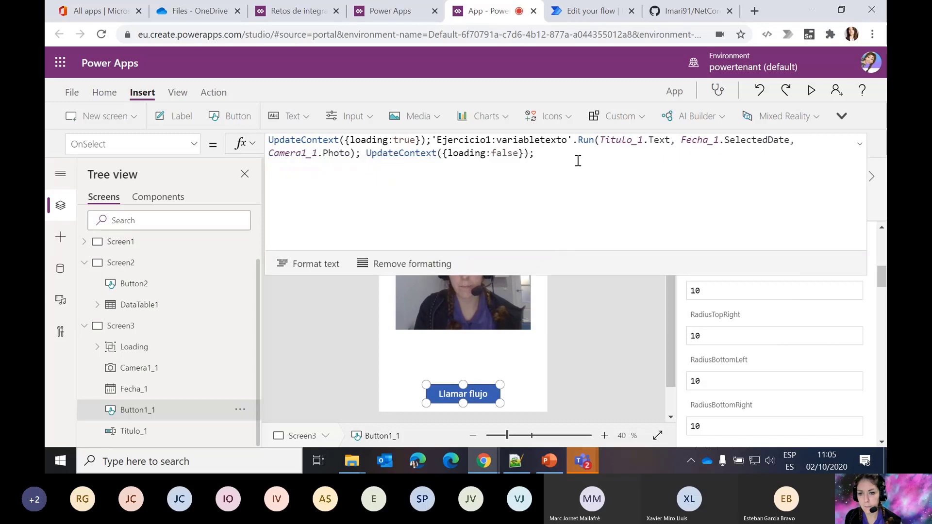
key(ctrl+a)
key(Delete)
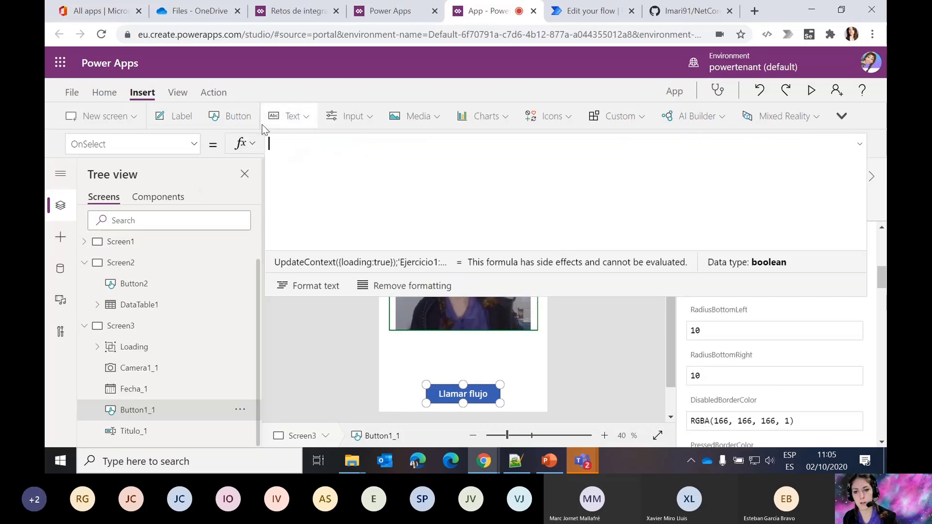
click(214, 92)
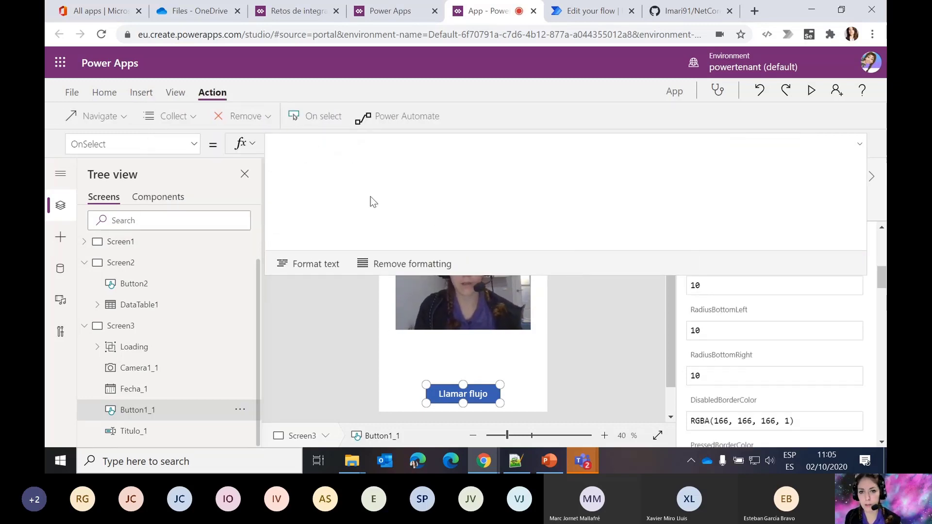
click(396, 116)
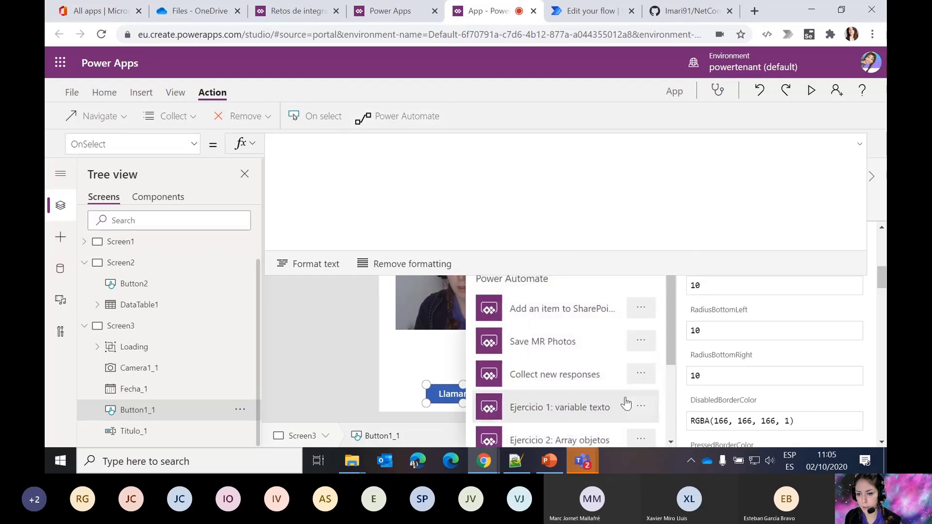
scroll(626, 404, down, 3)
click(641, 359)
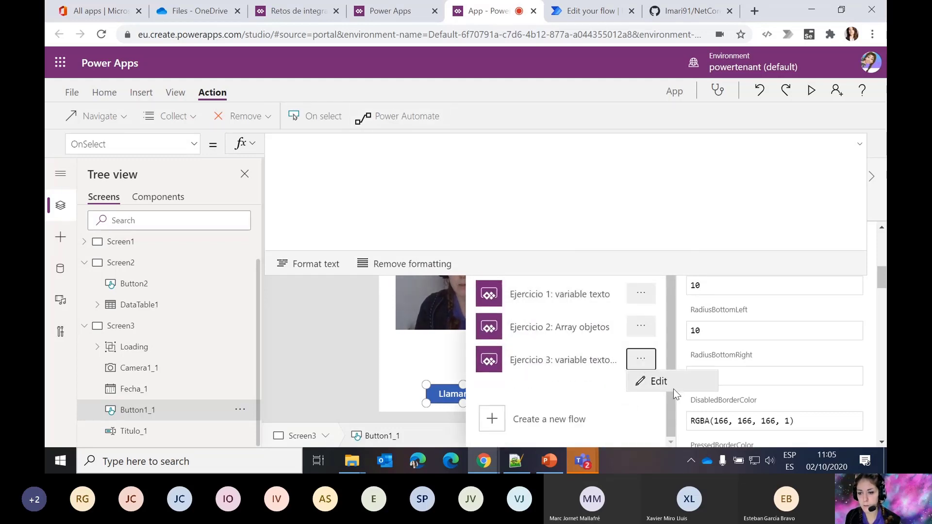
click(541, 361)
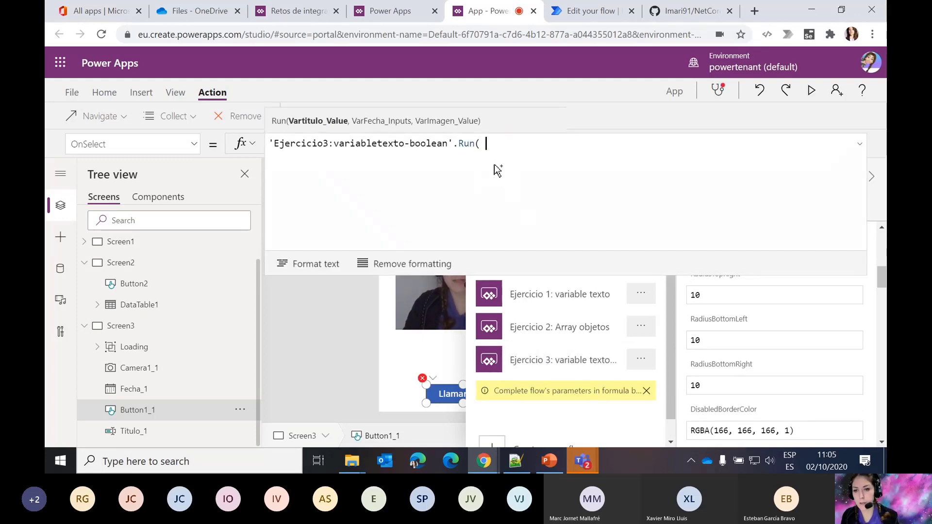
- Paste the cut formula after the Ejercicio 3 call and move UpdateContext({loading:true}); to the start of the OnSelect formula
text(UpdateContext({loading:true});'Ejercicio1:variabletexto'.Run(Titulo_1.Text, Fecha_1.SelectedDate,Camera1_1.Photo); UpdateContext({loading:false});)
drag(485, 141, 651, 141)
key(ctrl+c)
key(BackSpace)
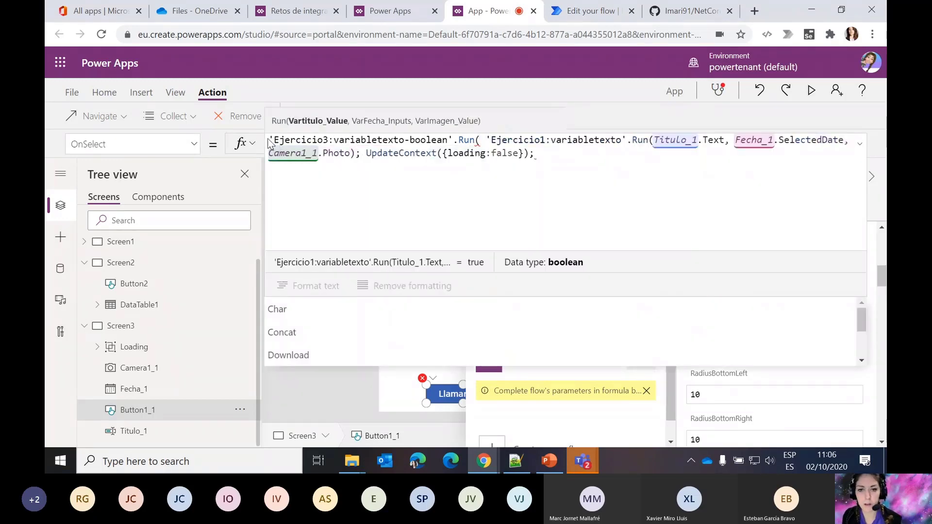
click(269, 141)
key(ctrl+v)
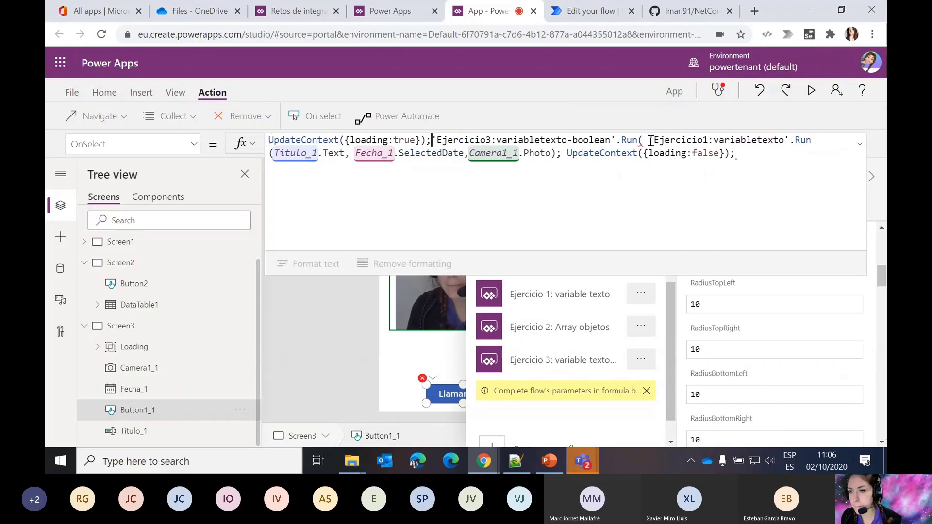
- Remove the leftover Ejercicio1 call and extra parenthesis so Ejercicio 3's Run takes Titulo_1.Text, Fecha_1.SelectedDate and Camera1_1.Photo
drag(650, 141, 817, 141)
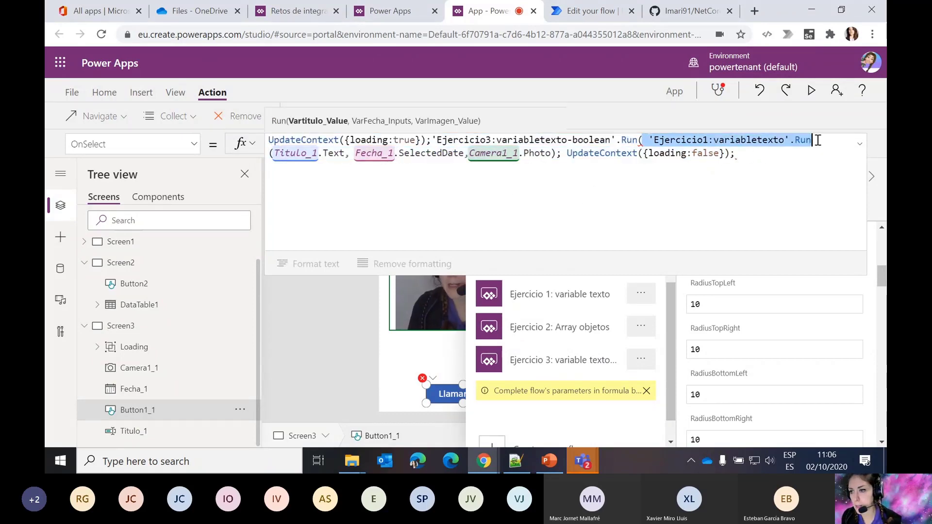
key(BackSpace)
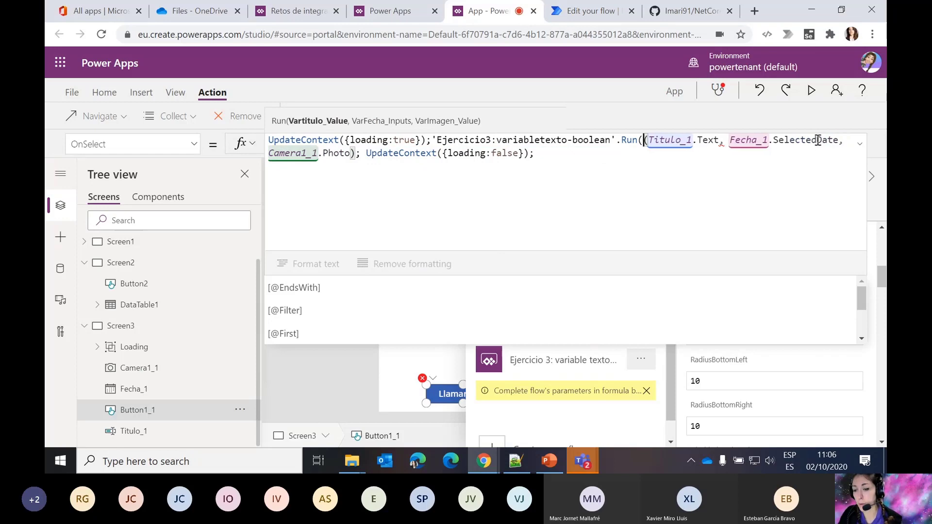
key(Delete)
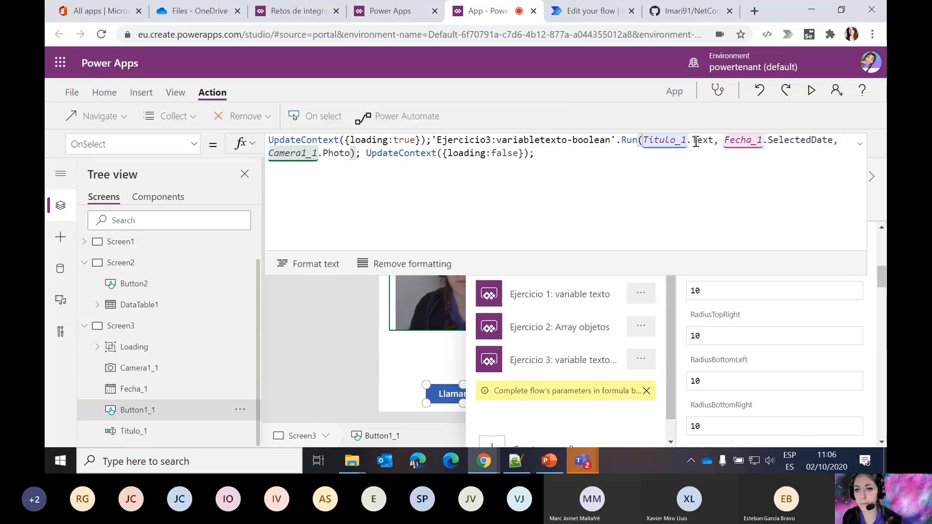
- Preview Screen3 and call the Ejercicio 3 flow with the Llamar flujo button
click(812, 90)
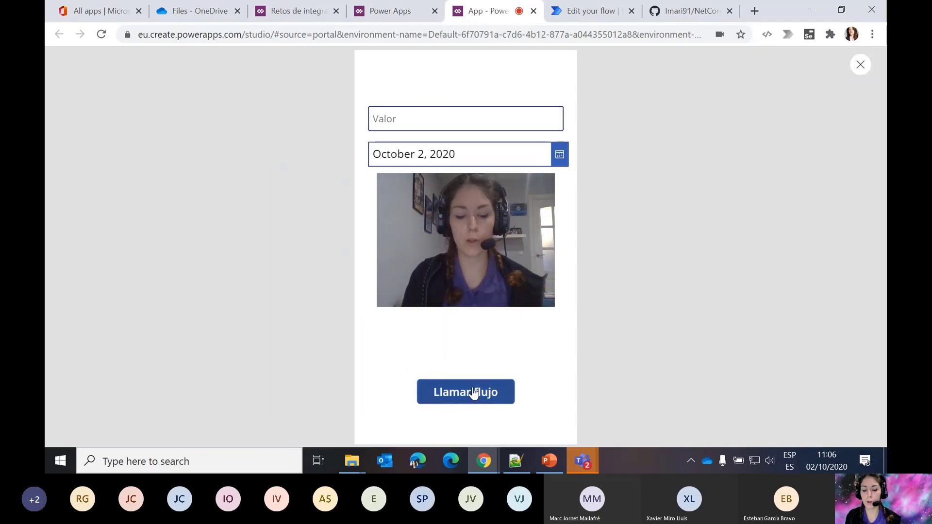
click(474, 392)
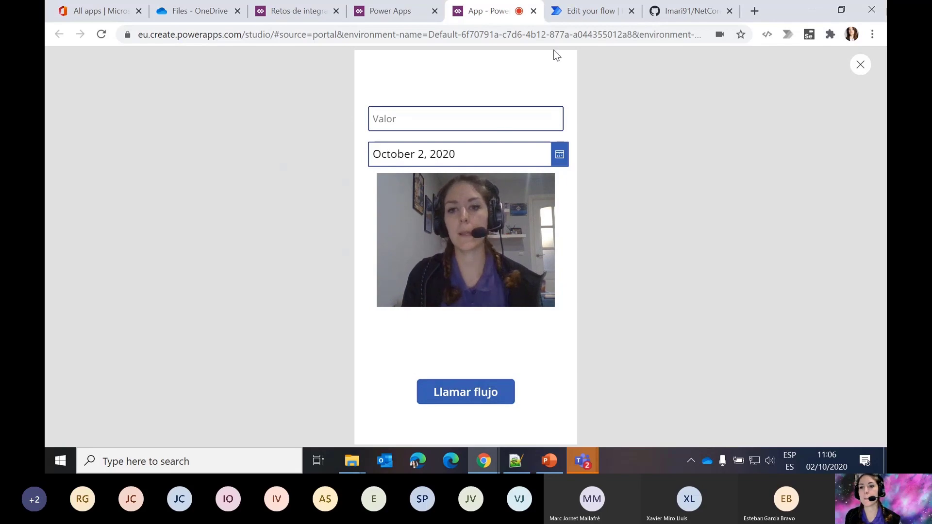
- Switch to Power Automate, save the Ejercicio 3 flow and leave the editor for its details page with the run history
click(593, 11)
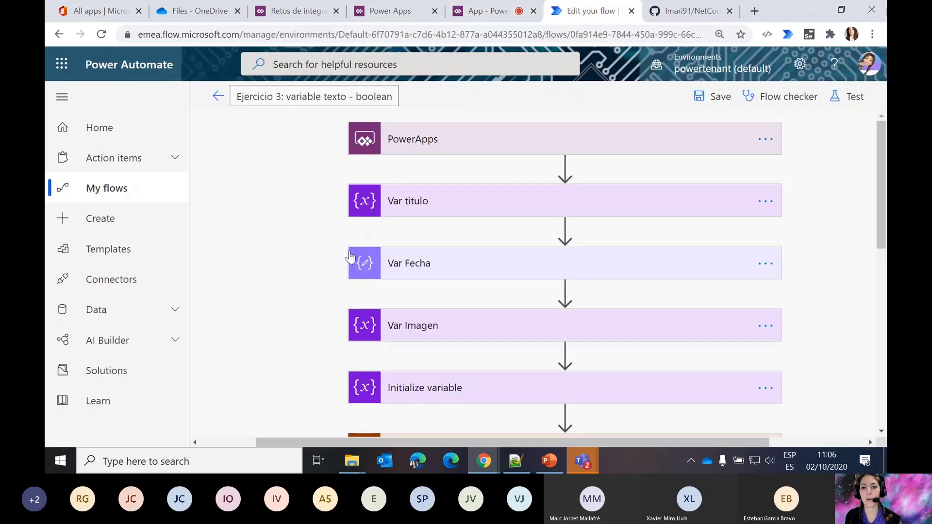
click(120, 189)
click(581, 148)
click(701, 98)
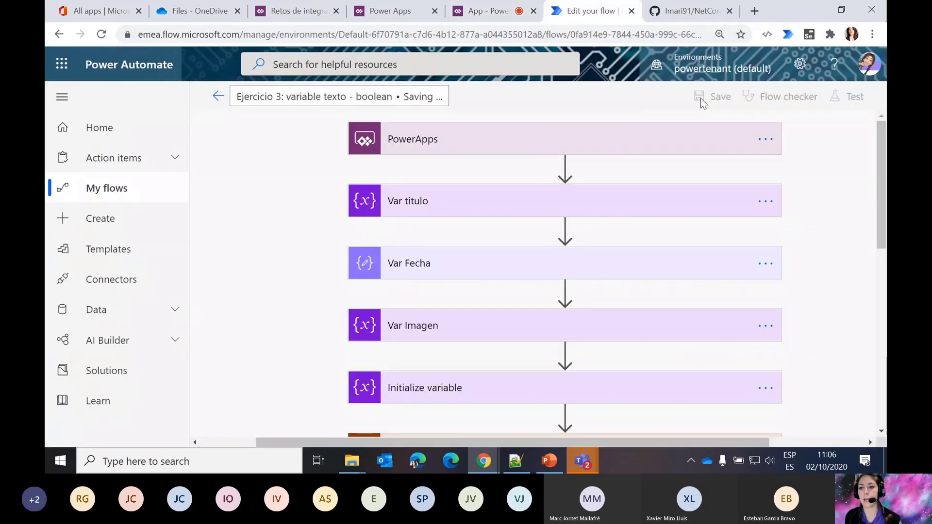
click(219, 100)
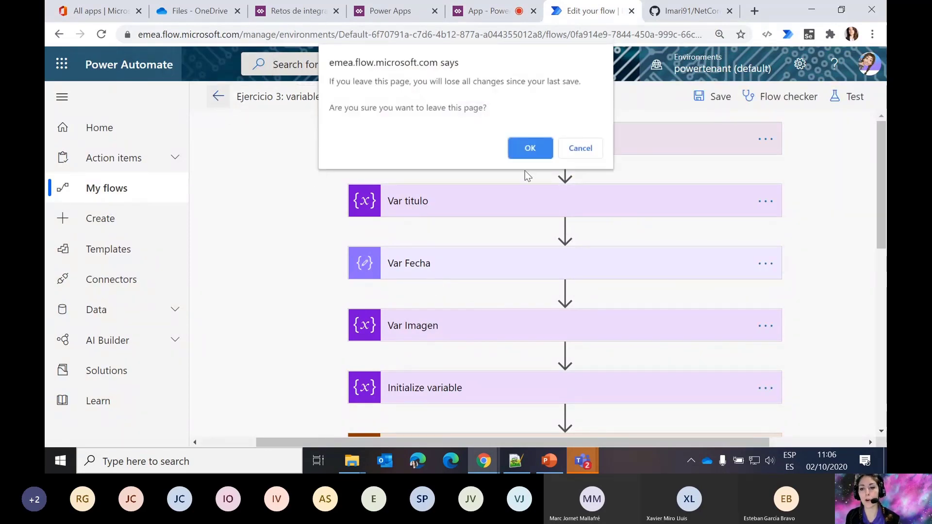
click(527, 156)
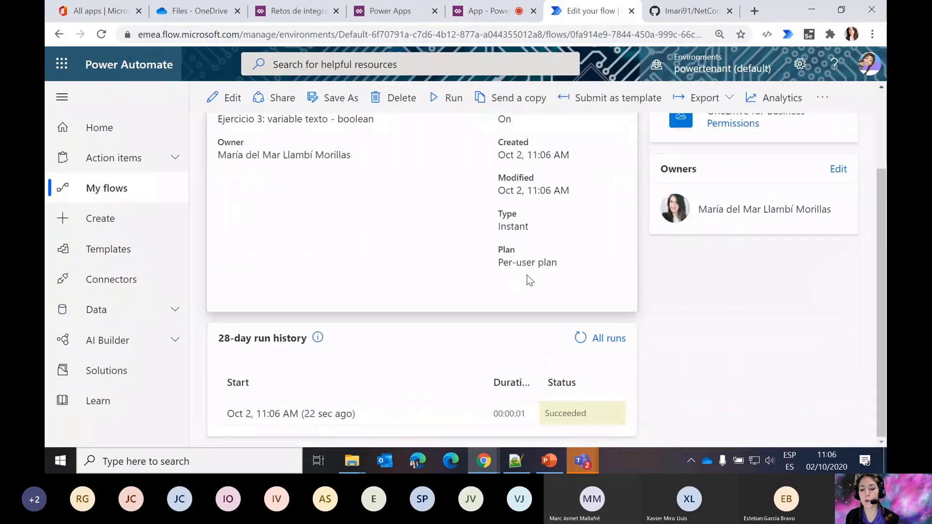
- Switch back to the Power Apps preview, call the flow again from Screen3 and exit the preview
click(500, 13)
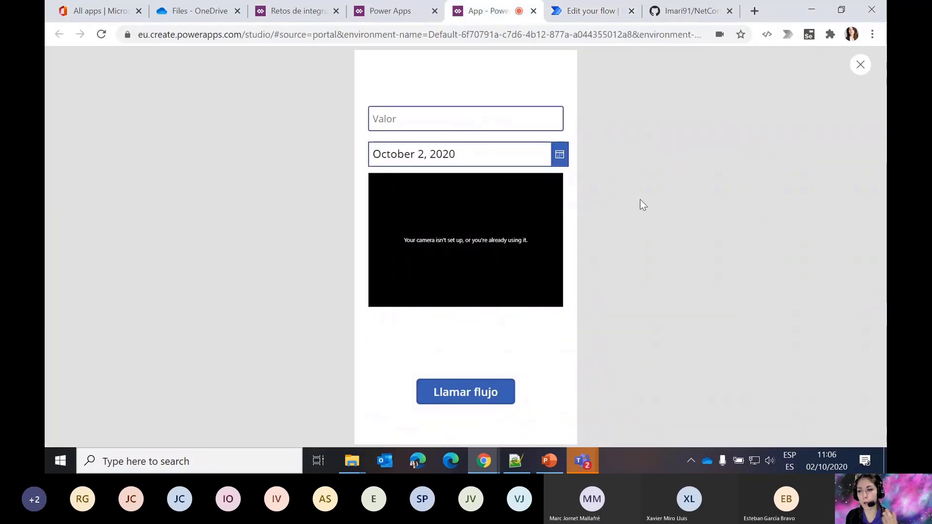
click(470, 397)
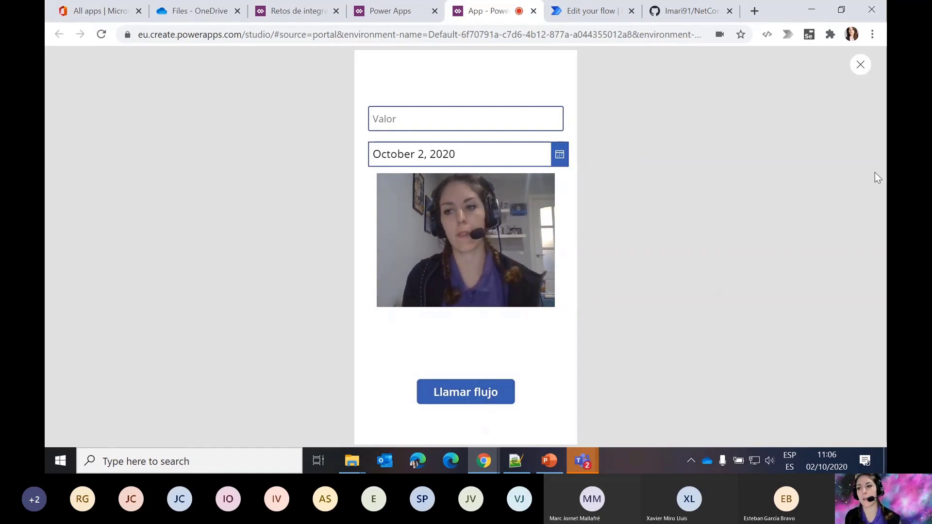
click(860, 64)
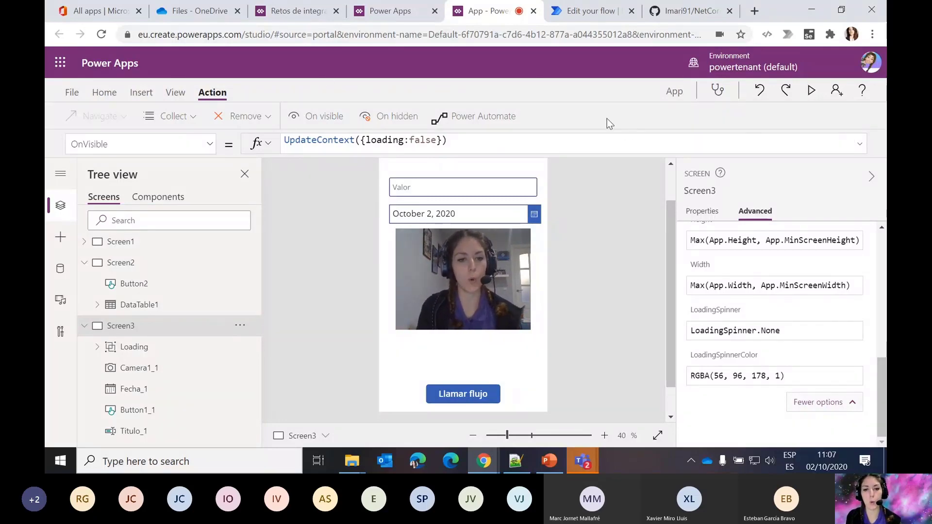
- Insert a text input on Screen3 and place it between the camera and the Llamar flujo button
click(141, 93)
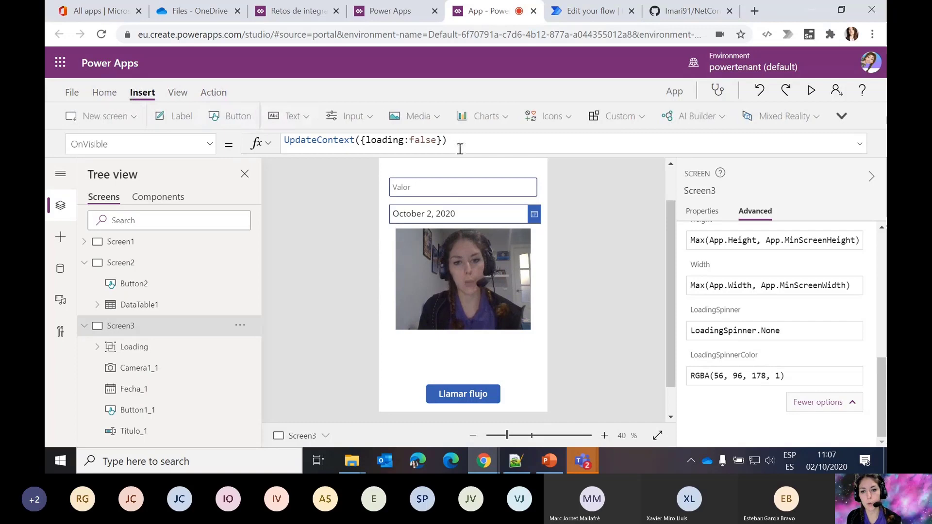
click(351, 116)
click(367, 166)
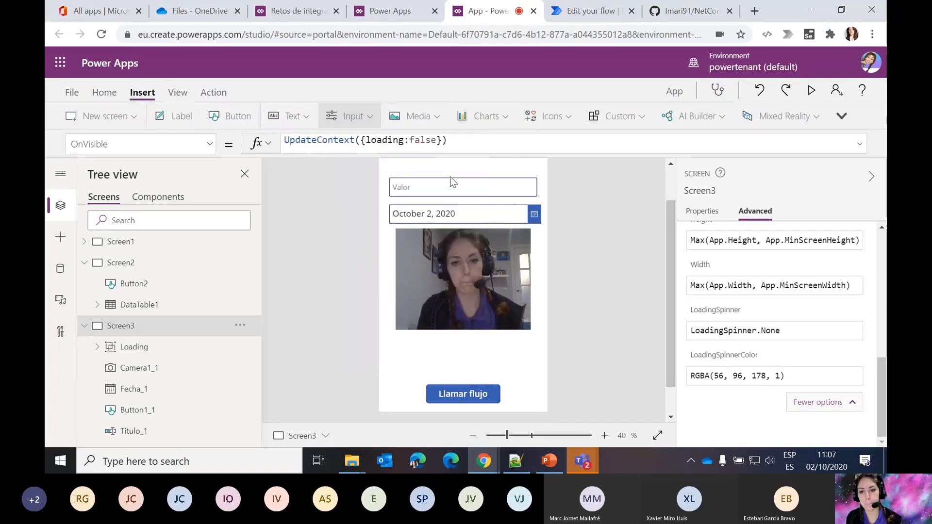
drag(431, 161, 426, 364)
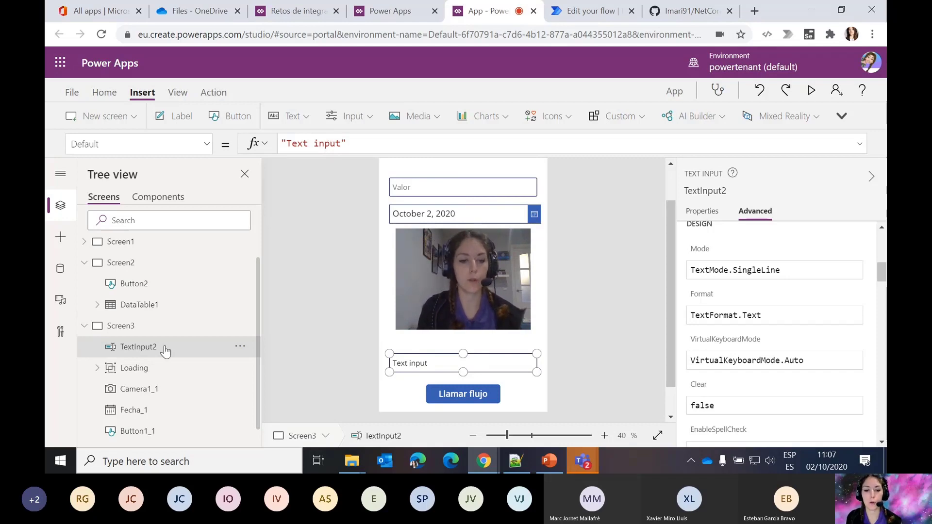
- Extend Screen3's OnVisible formula so UpdateContext also initializes result to false alongside loading
click(131, 332)
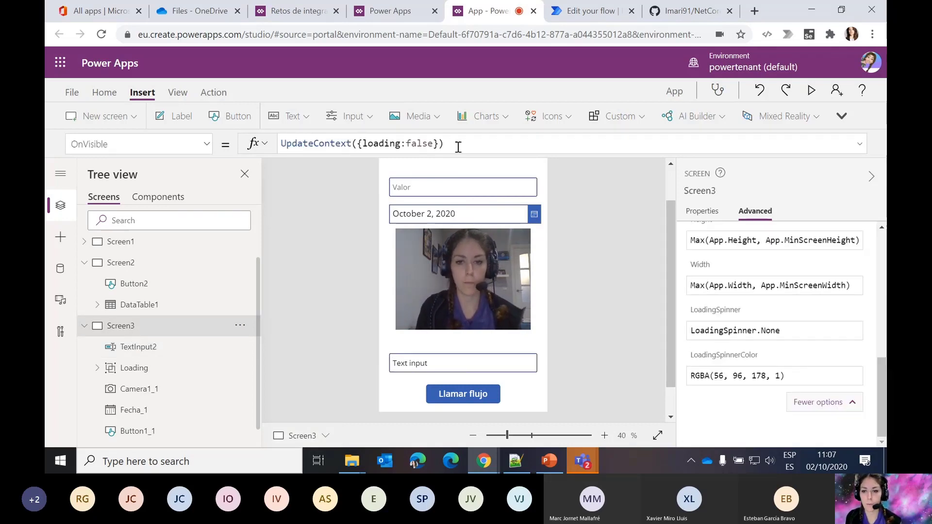
click(444, 143)
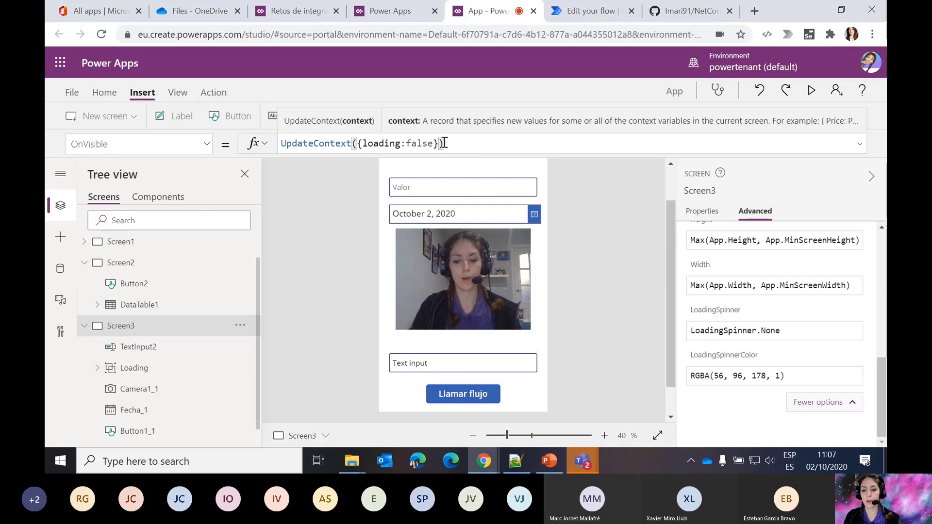
text(,)
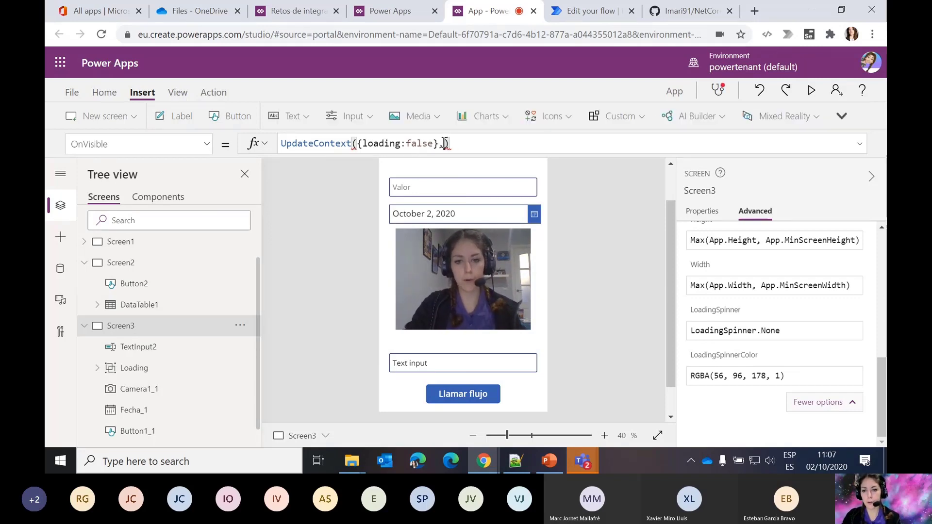
key(BackSpace)
key(BackSpace)
text(, )
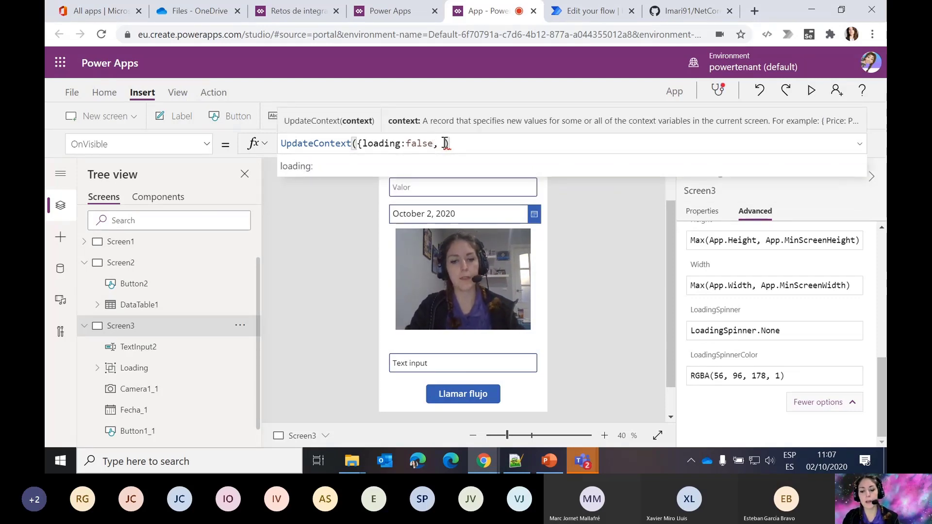
text(r)
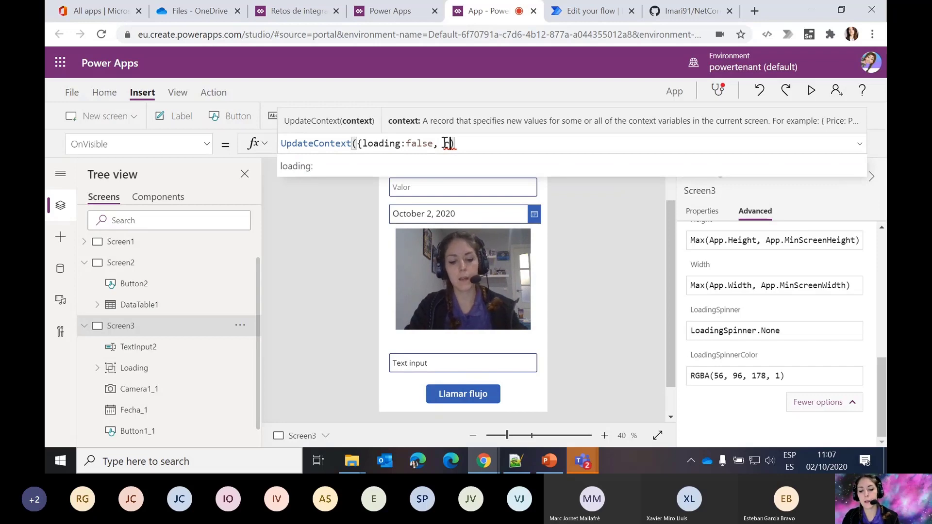
text(esult:)
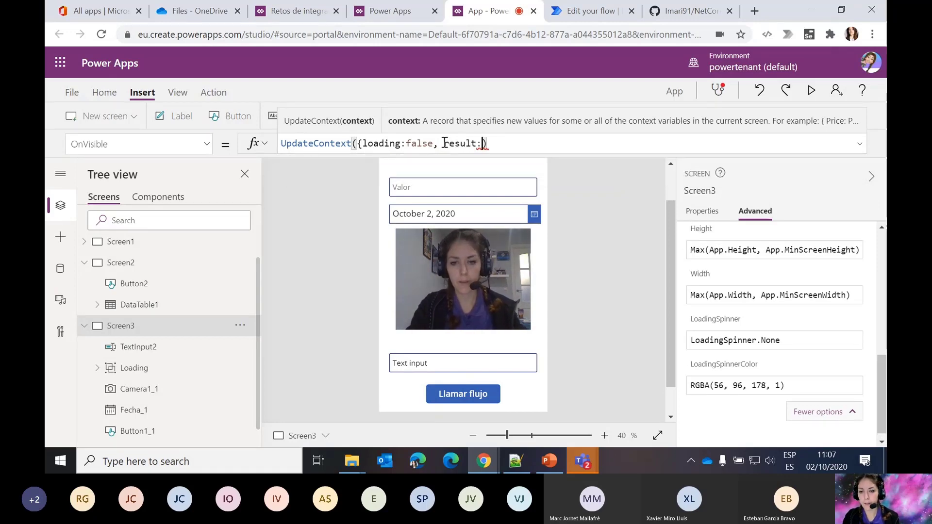
text(false)
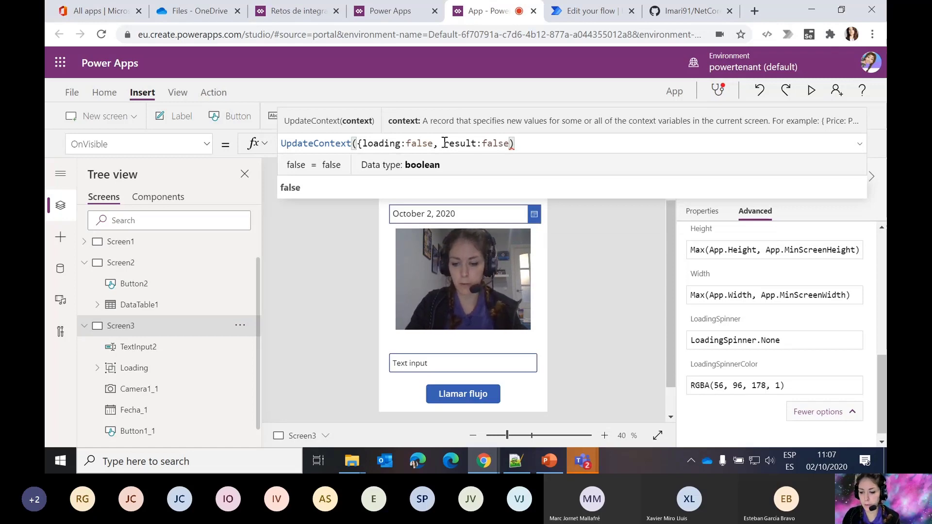
text(})
drag(447, 144, 510, 143)
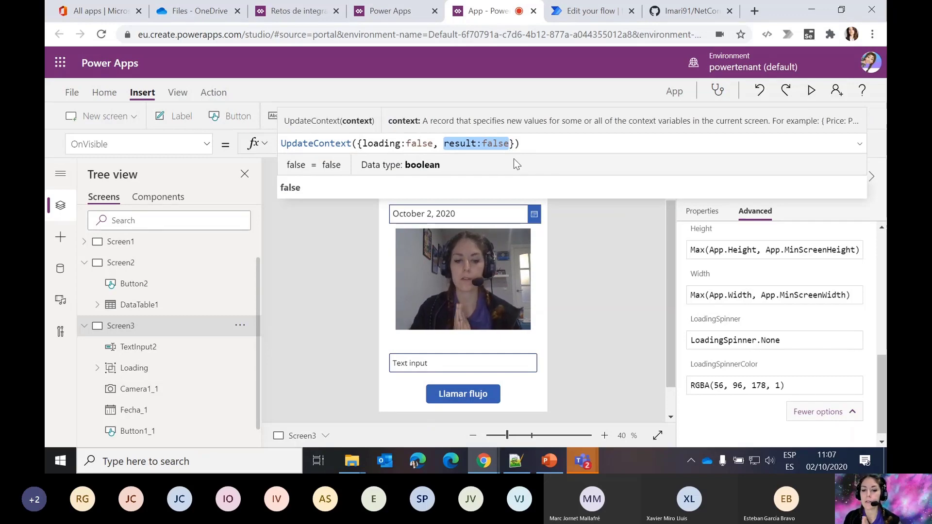
- In the Llamar flujo button's OnSelect, merge the Ejercicio 3 flow call into the first UpdateContext record as the value of result
click(454, 393)
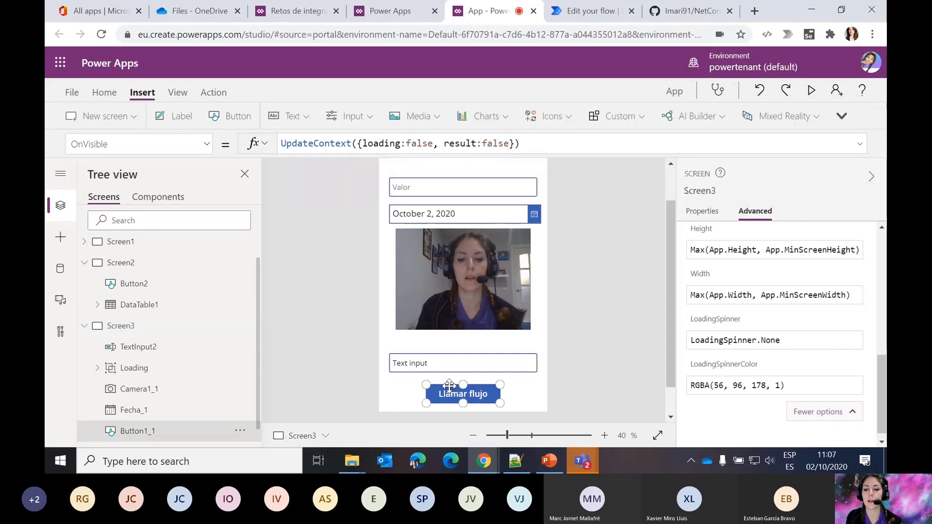
click(477, 146)
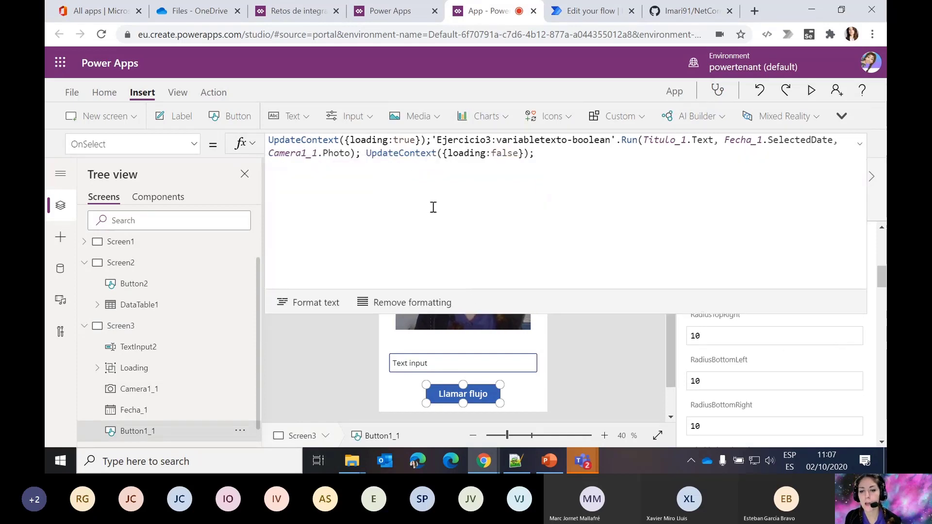
double_click(366, 140)
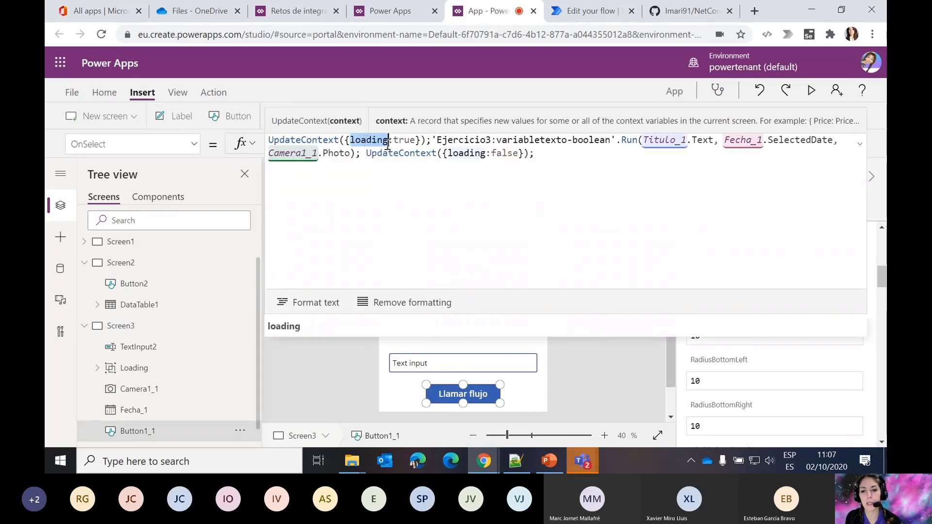
click(432, 141)
key(BackSpace)
key(BackSpace)
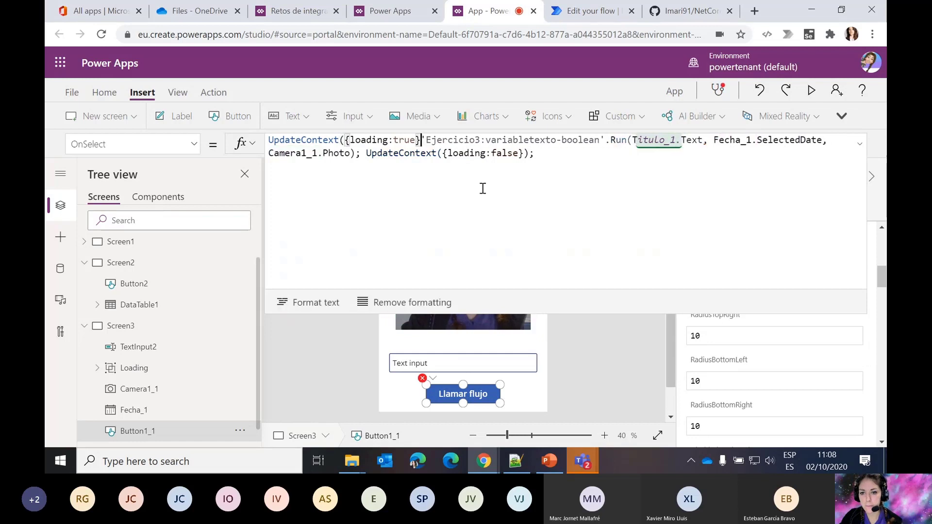
text(, )
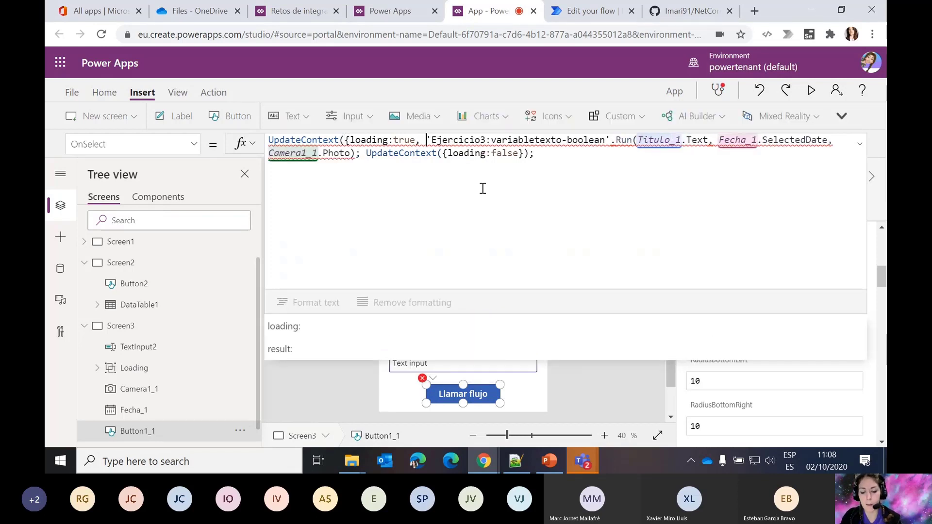
text(result)
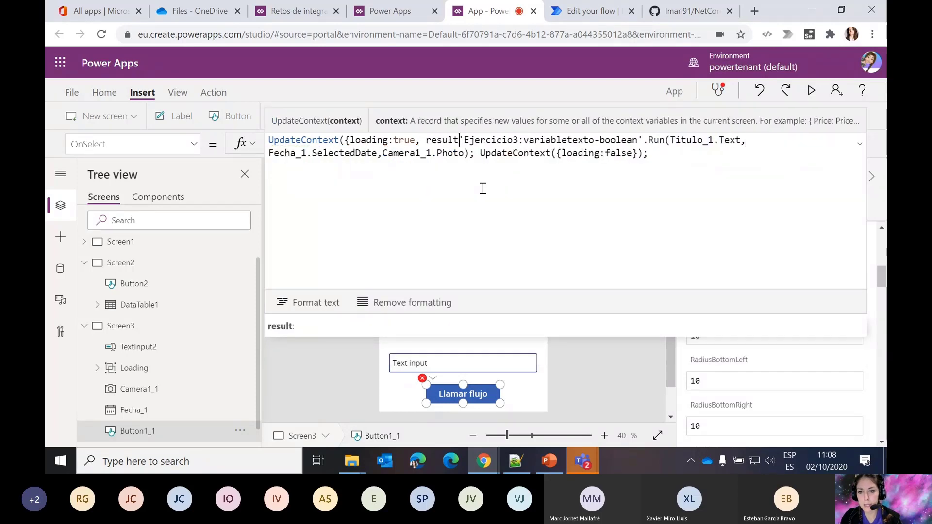
text(:)
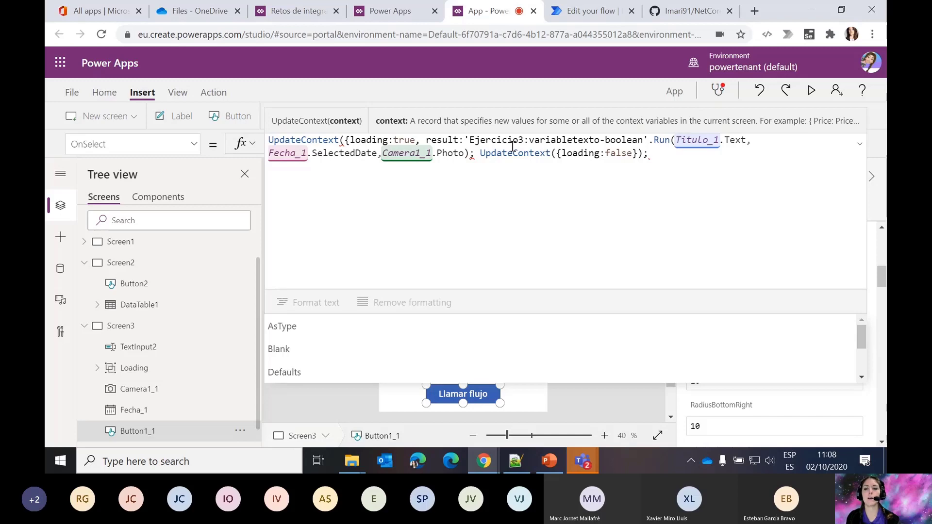
- Switch to Power Automate, open the Ejercicio 3 flow for editing from a run and examine its Respond to a PowerApp or flow output
click(599, 11)
click(295, 416)
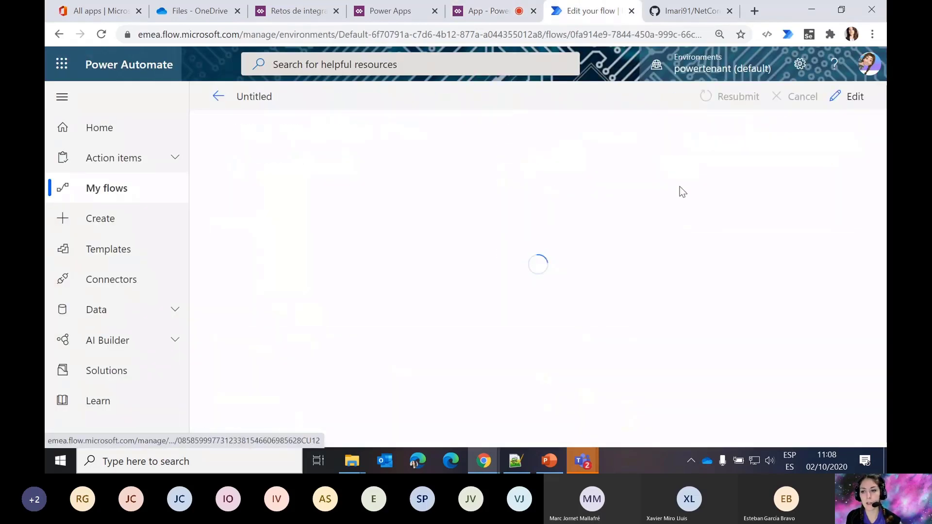
click(836, 97)
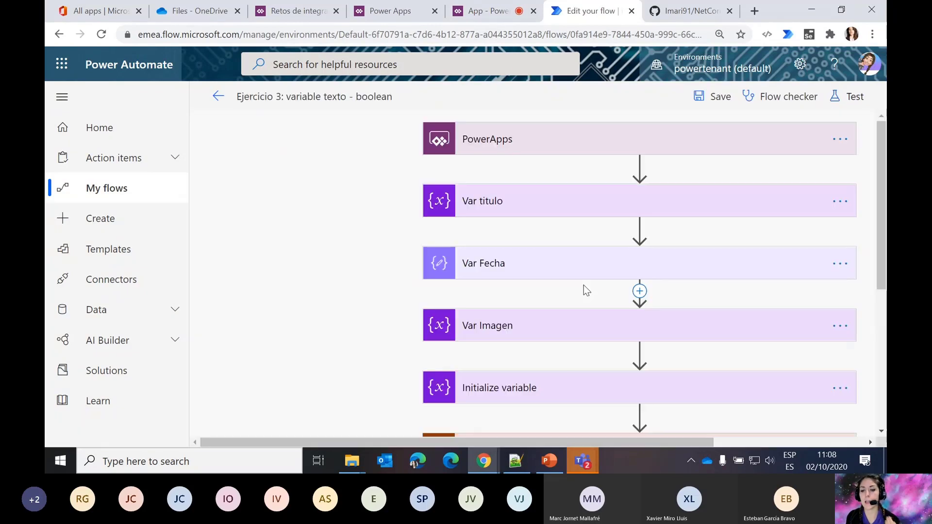
scroll(583, 286, down, 8)
click(523, 370)
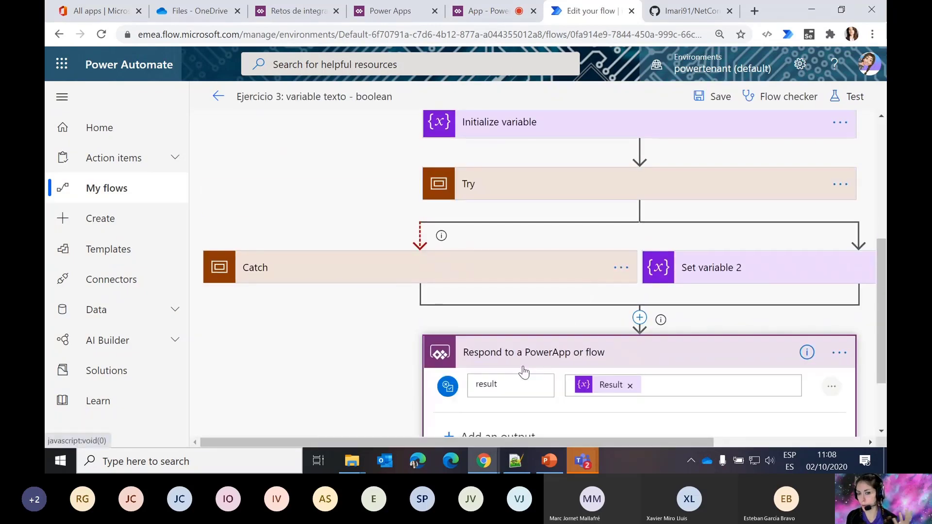
scroll(522, 372, down, 2)
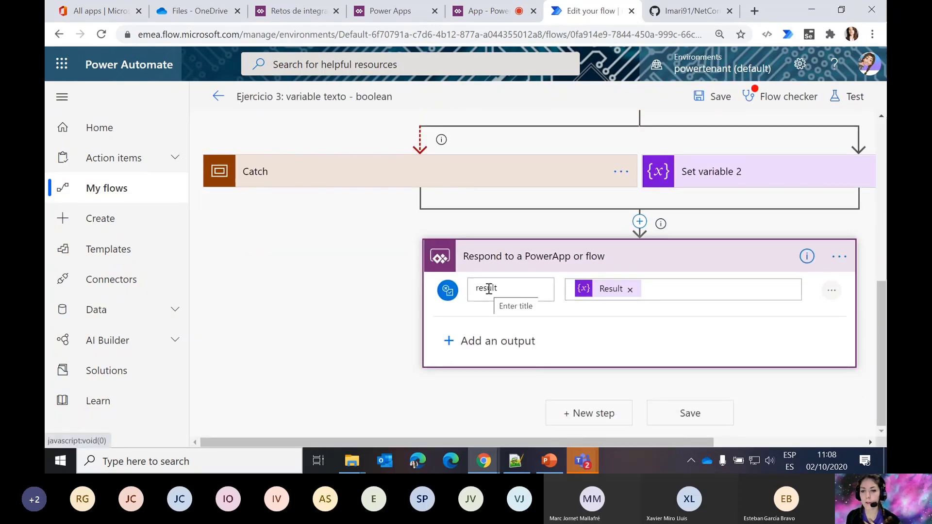
- Back in Power Apps, append .result to the flow's Run call and close the UpdateContext record and its parenthesis
click(472, 19)
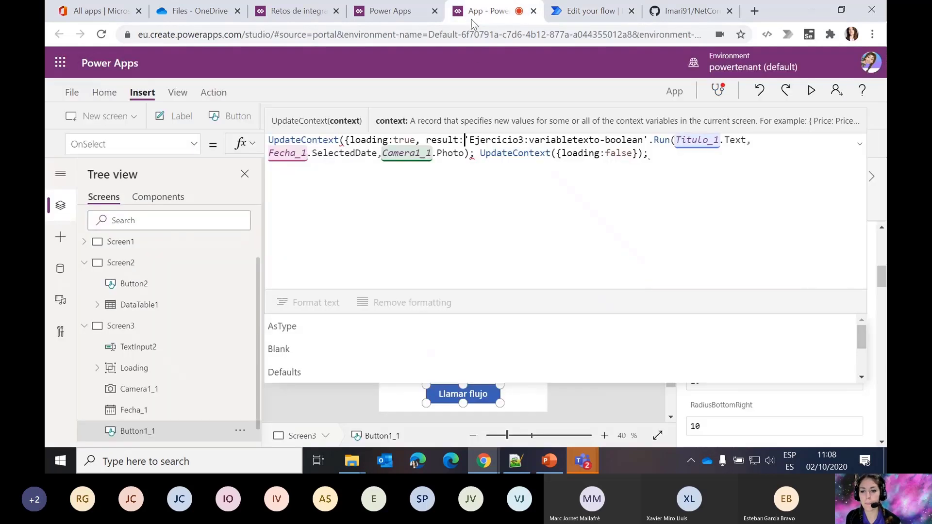
click(470, 153)
text(.)
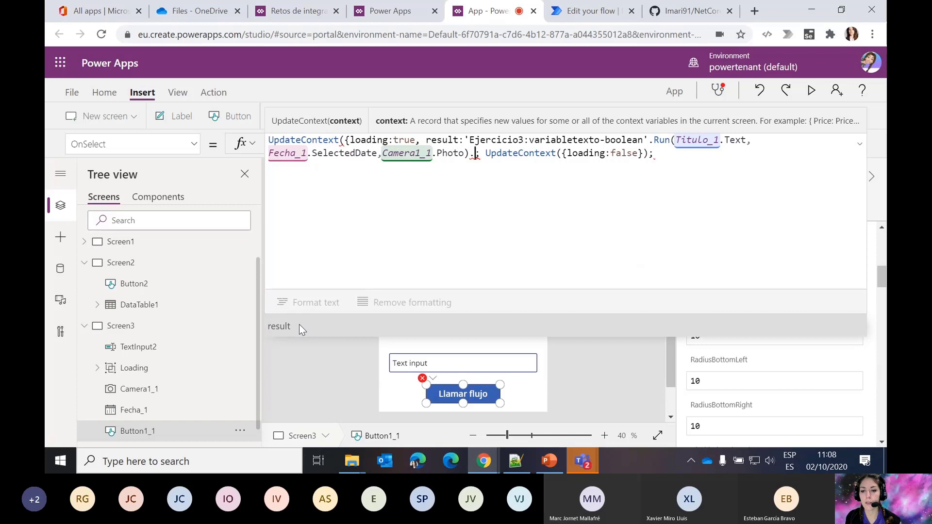
click(299, 325)
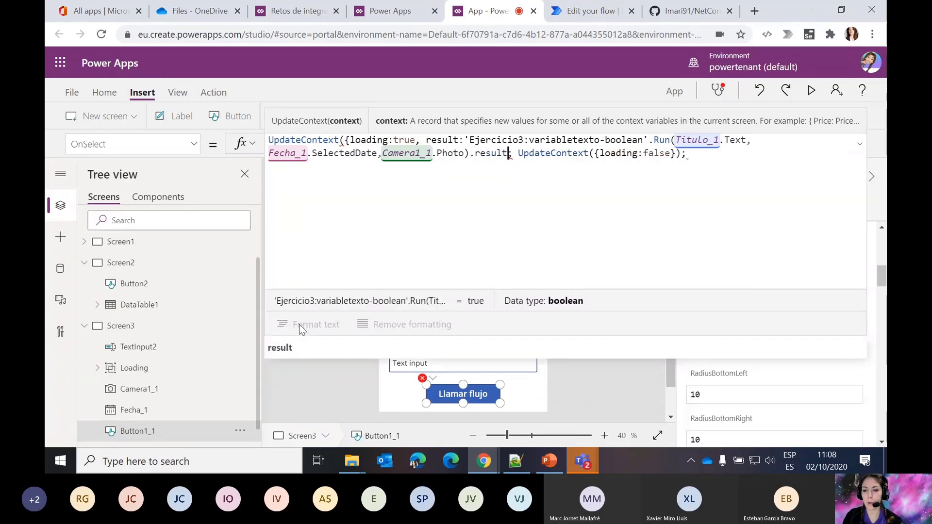
text(}))
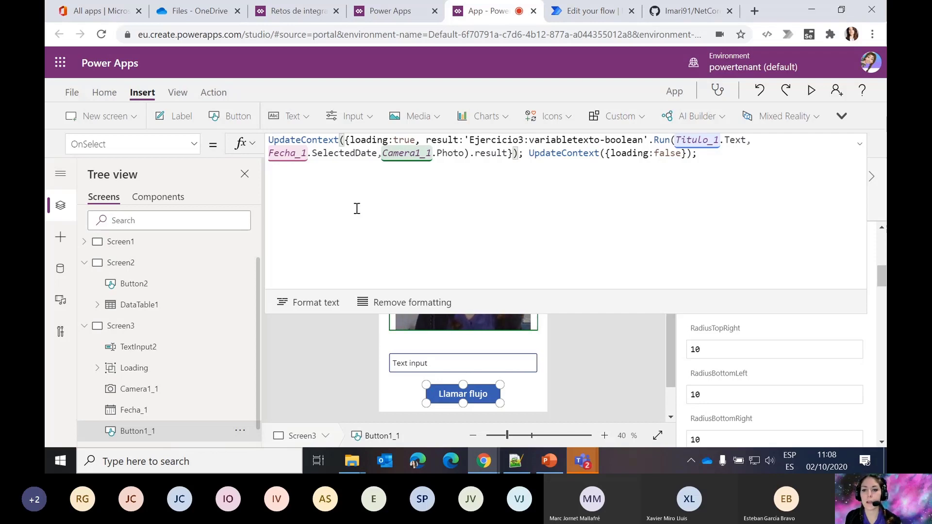
double_click(439, 140)
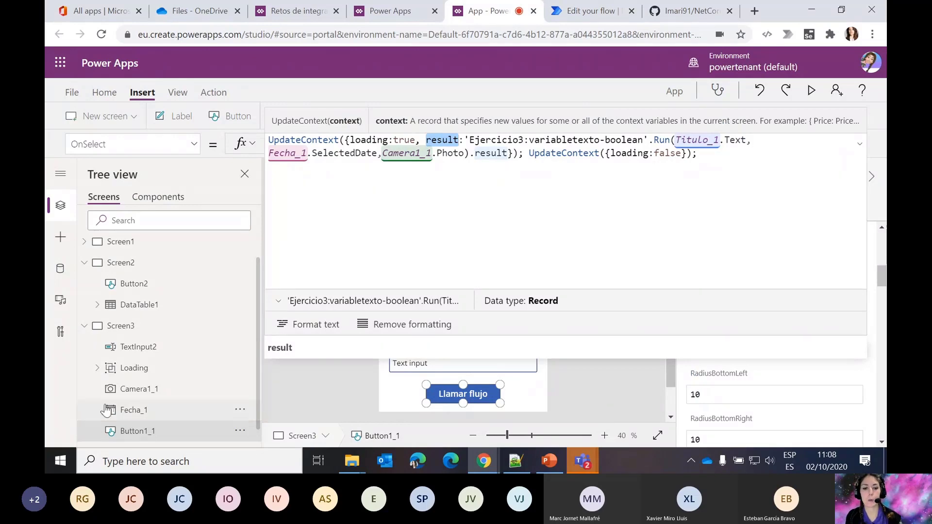
- Replace the Default formula of Screen3's TextInput2 with If(result, "OK", "Error")
click(147, 347)
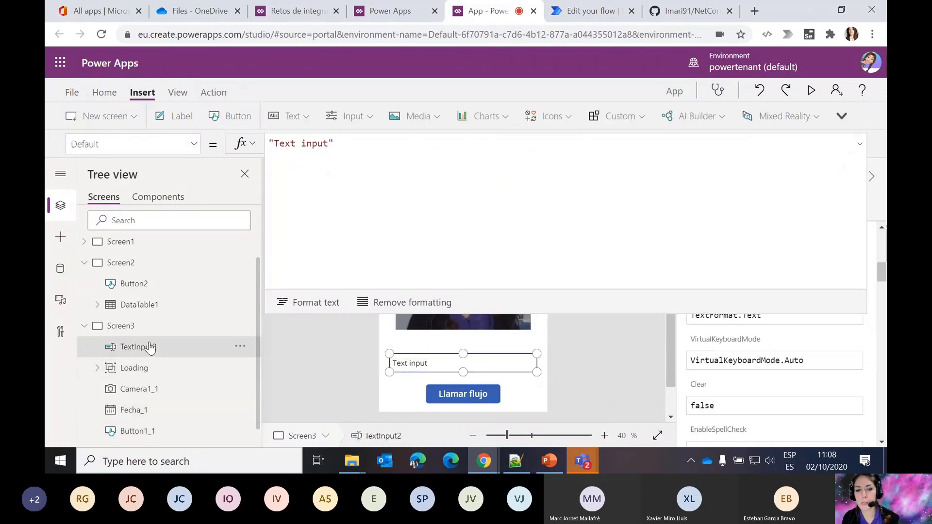
drag(372, 152, 267, 147)
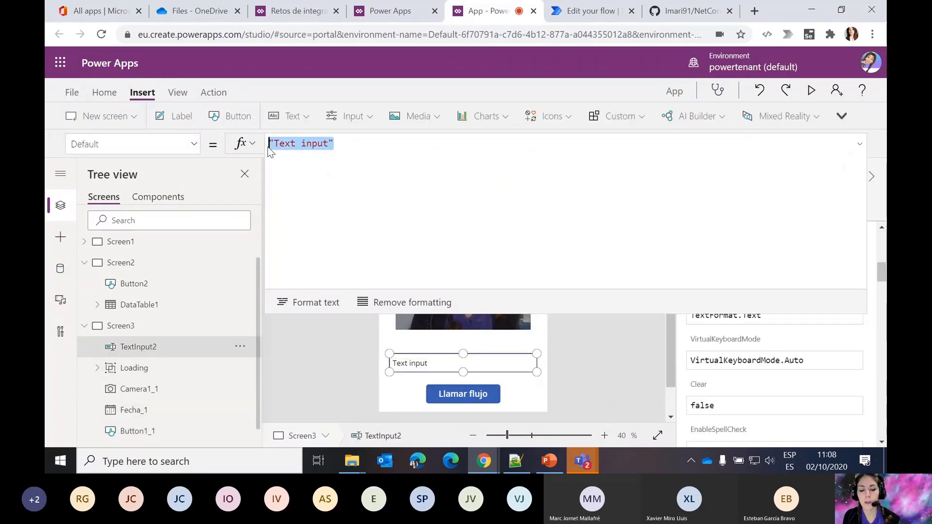
text(If)
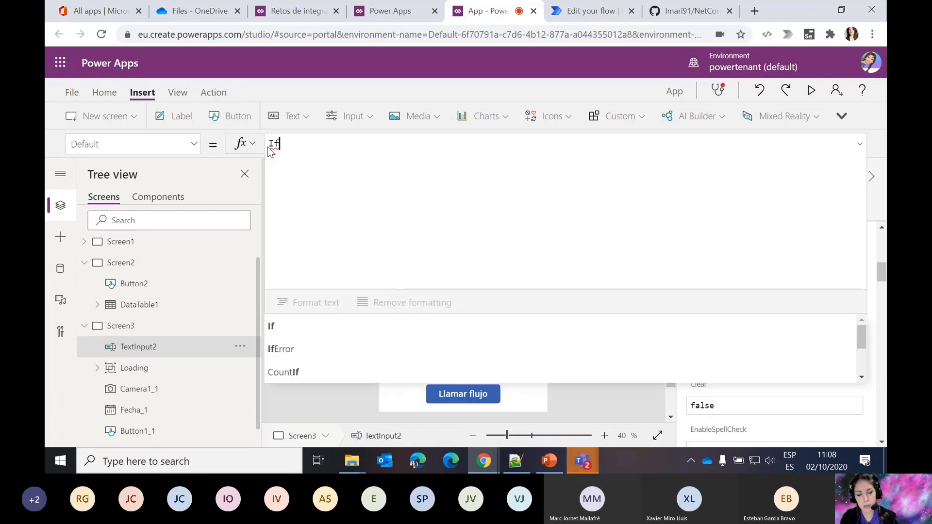
text(()
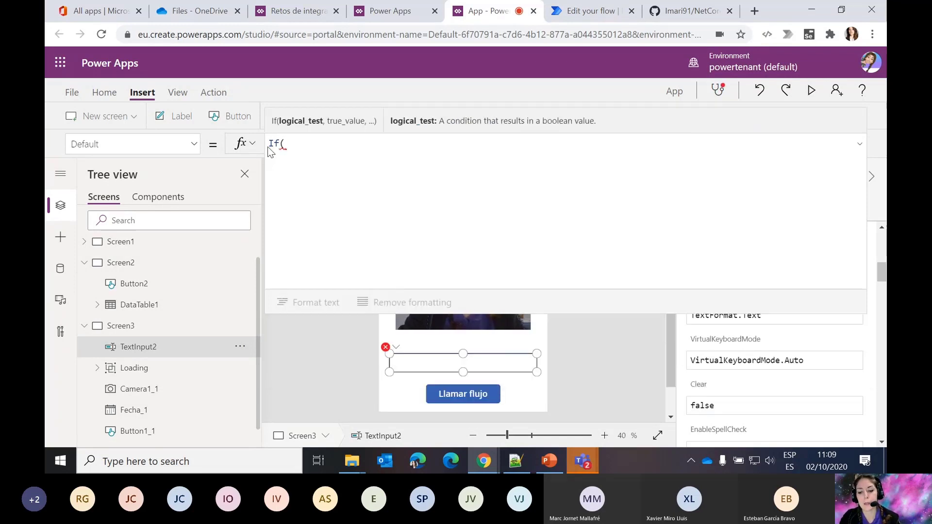
text(lo)
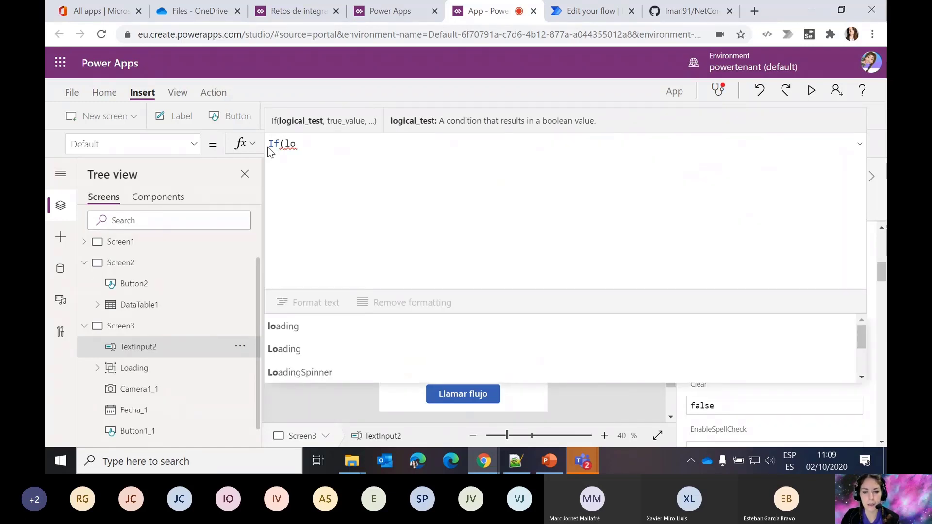
key(BackSpace)
key(BackSpace)
text(result)
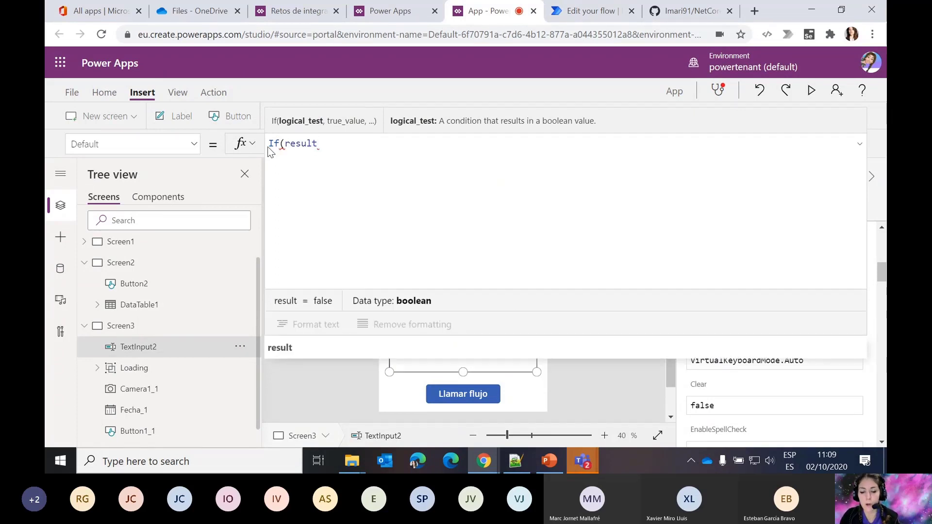
text(, "OK",)
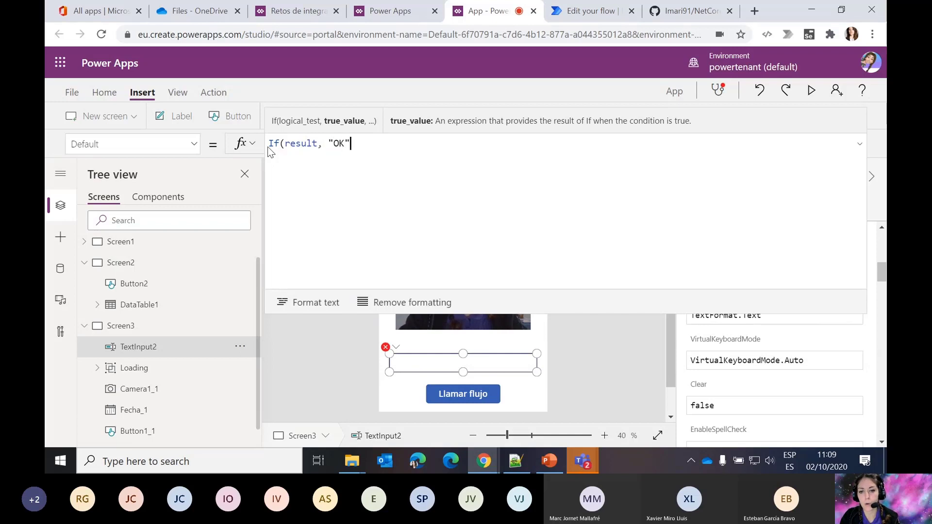
text( "Erro)
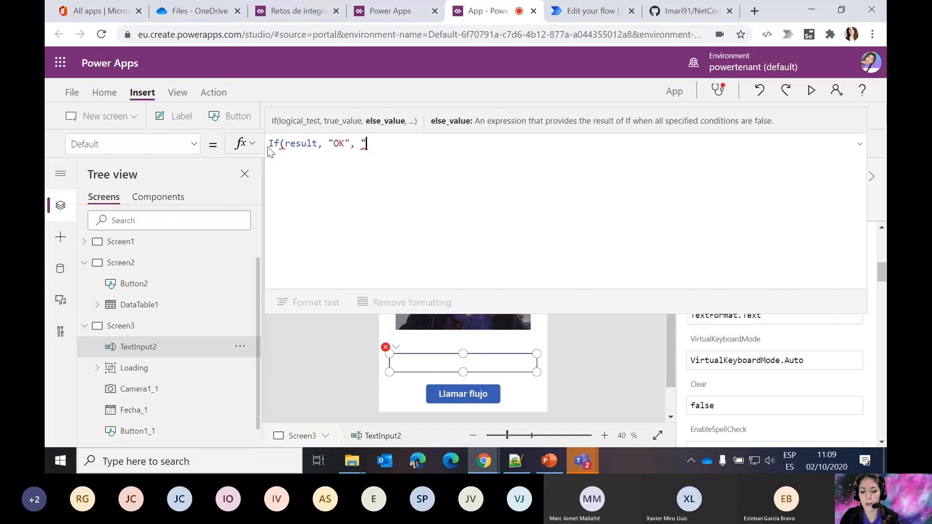
text(r"))
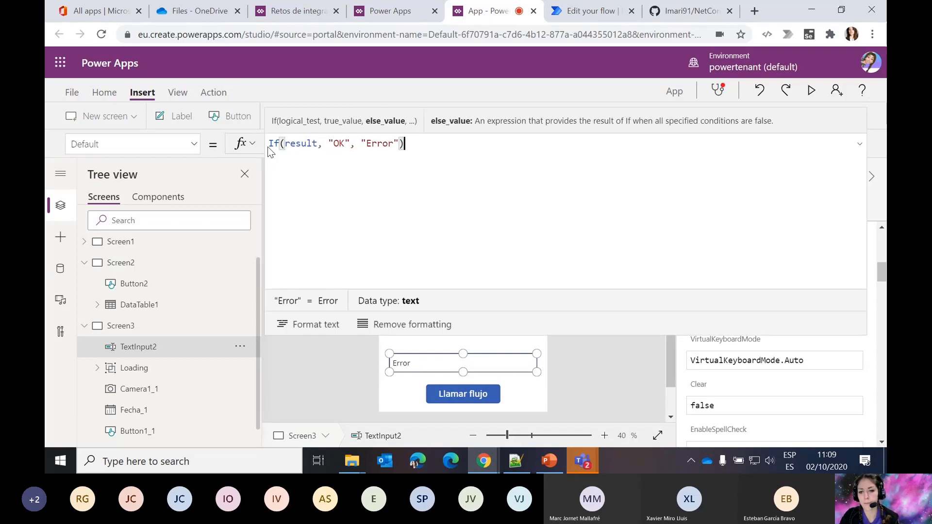
click(604, 363)
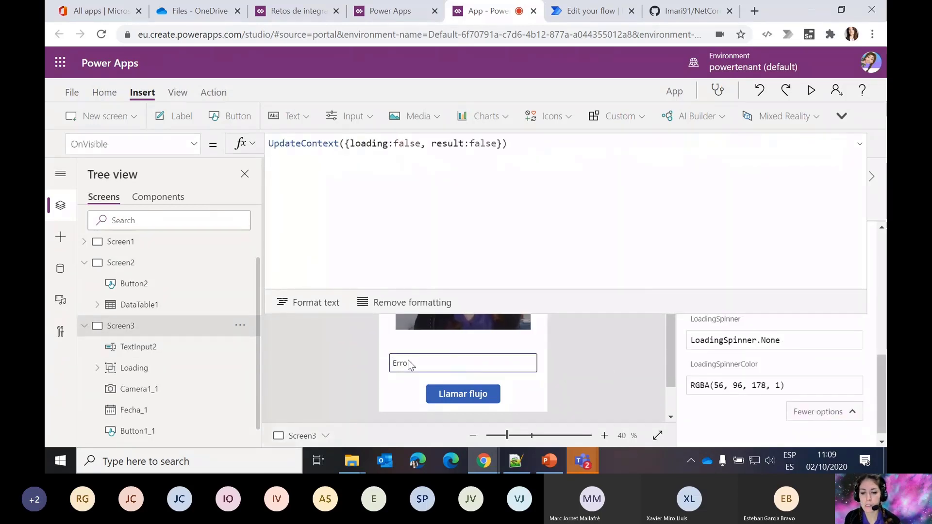
- Review TextInput2's Default formula, the initial value of result in Screen3's OnVisible and the Llamar flujo button's OnSelect formula
click(408, 360)
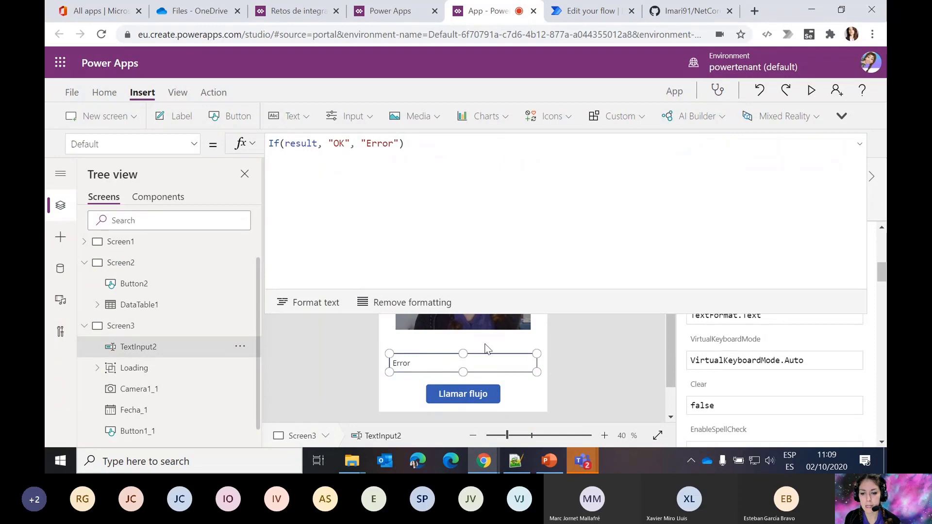
click(858, 145)
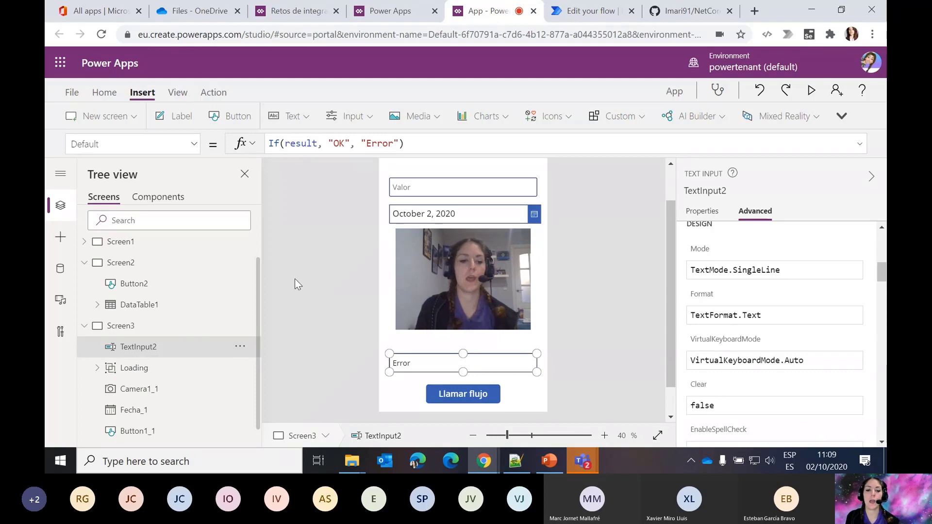
click(121, 326)
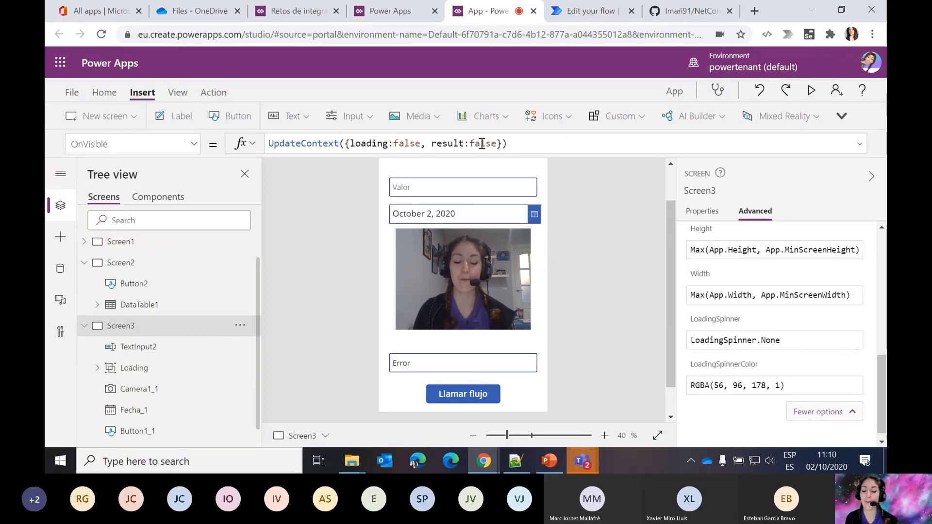
double_click(482, 144)
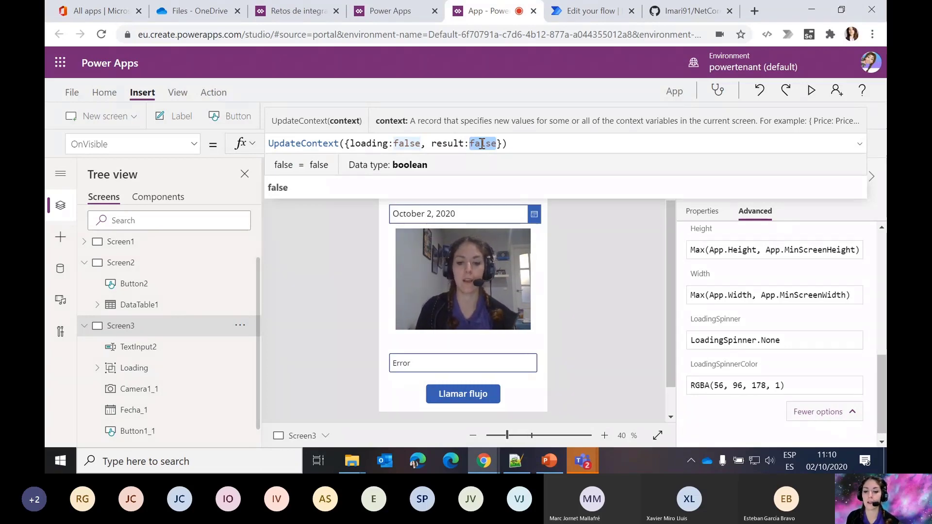
click(478, 394)
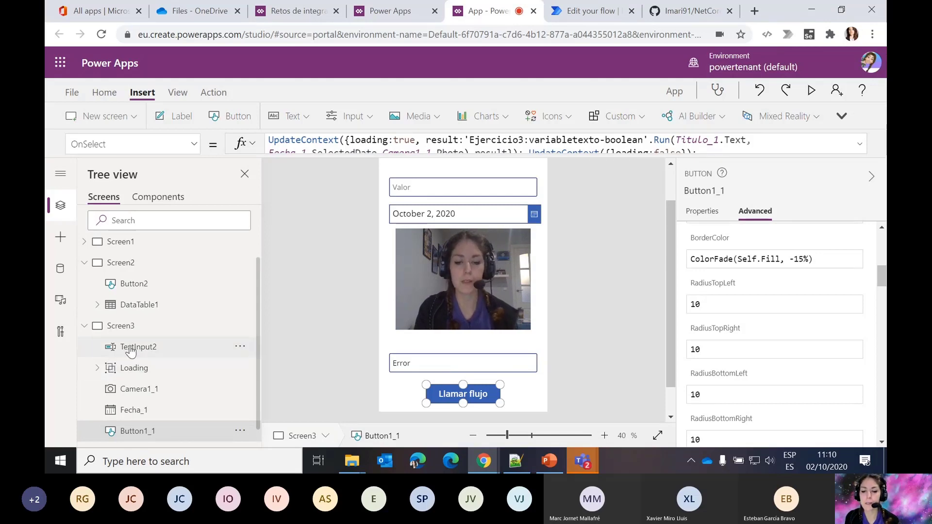
- Preview Screen3, call the flow with the Llamar flujo button and leave the preview
click(811, 90)
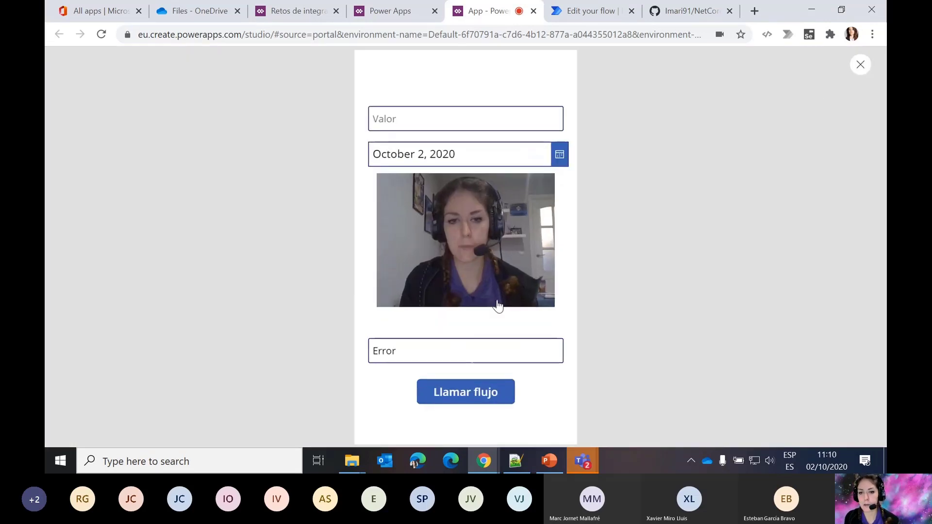
click(469, 392)
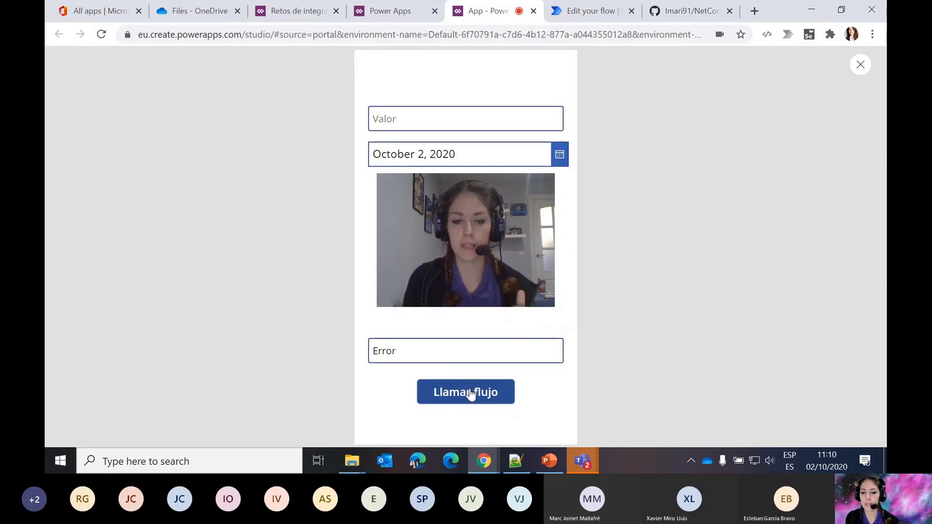
click(859, 66)
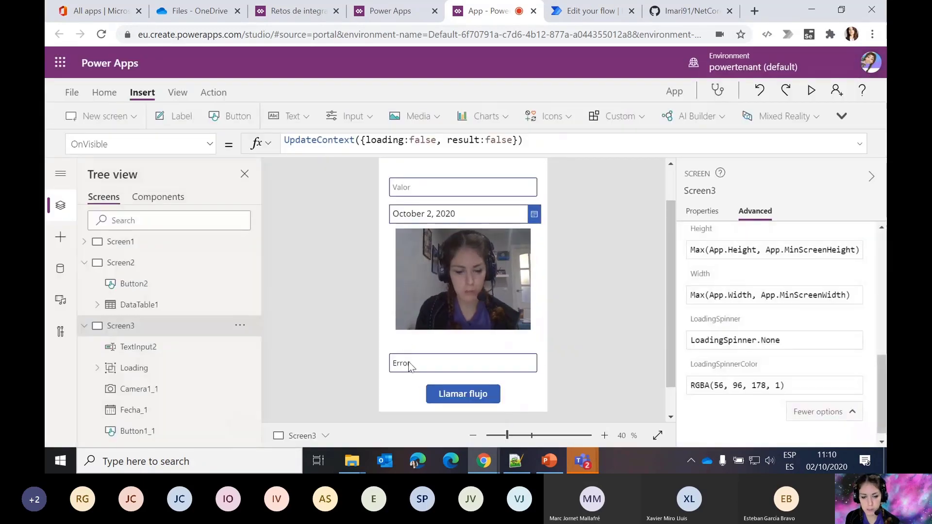
- Examine the app's variables to check the values of Screen3's loading and result, and return to the editor
click(124, 348)
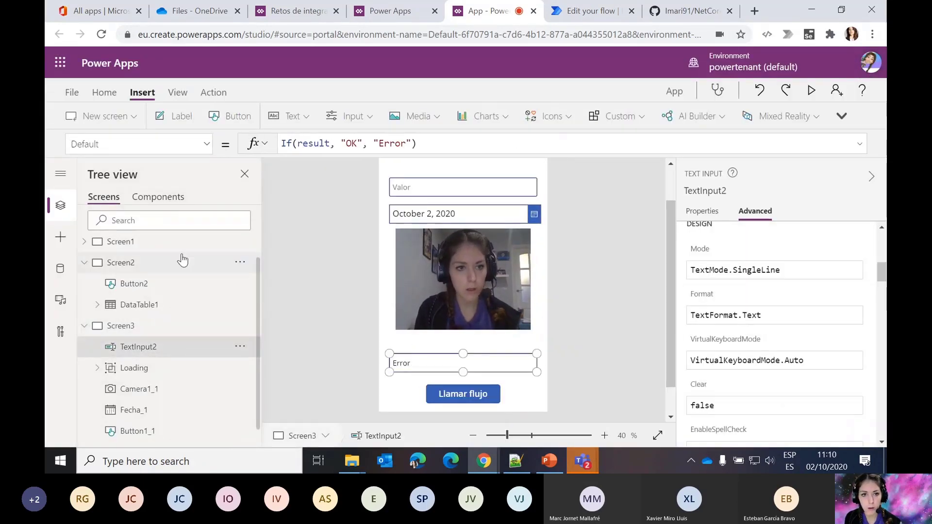
click(72, 92)
scroll(120, 357, down, 3)
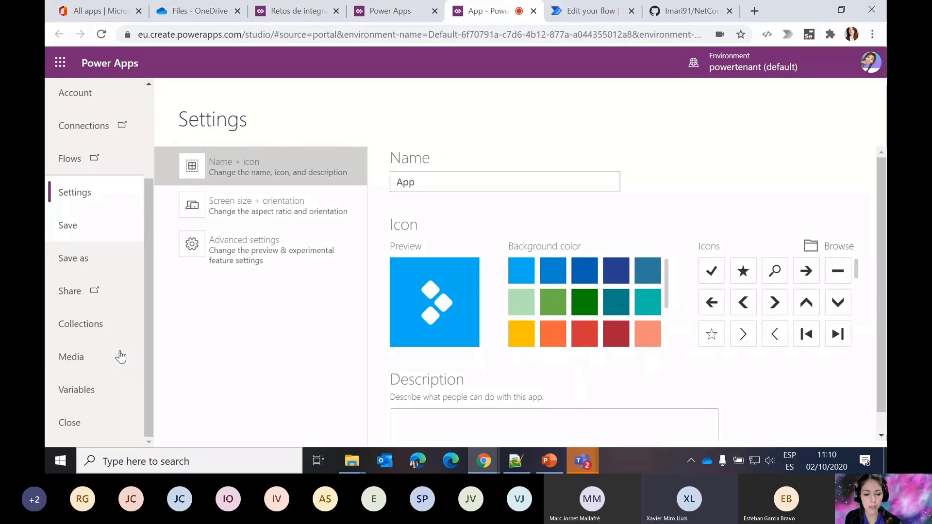
click(85, 389)
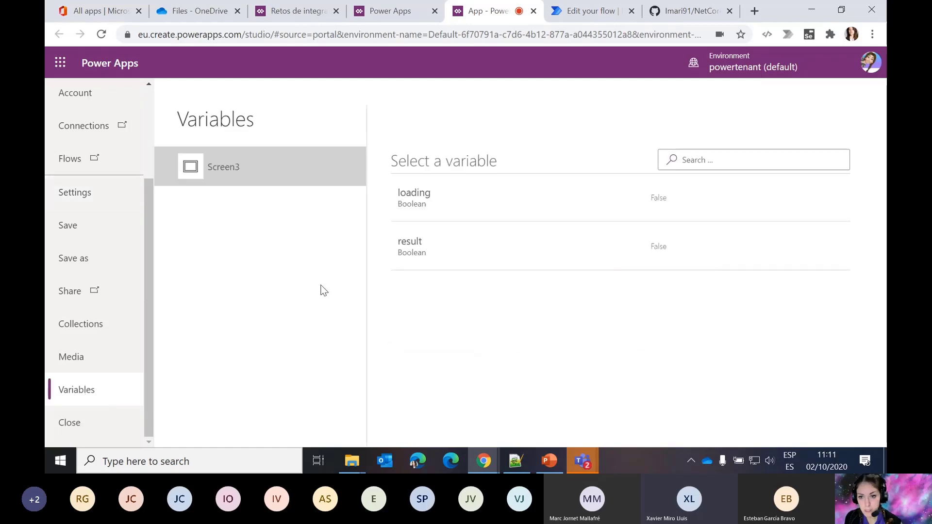
scroll(95, 179, up, 3)
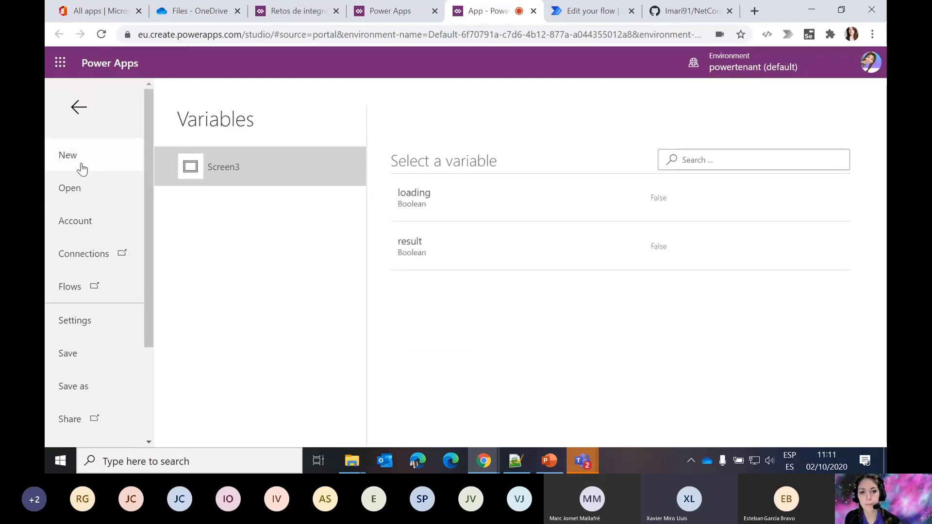
click(79, 107)
- Split the Llamar flujo button's OnSelect so UpdateContext({loading:true}); runs first and a separate UpdateContext stores the flow's output in result
click(471, 374)
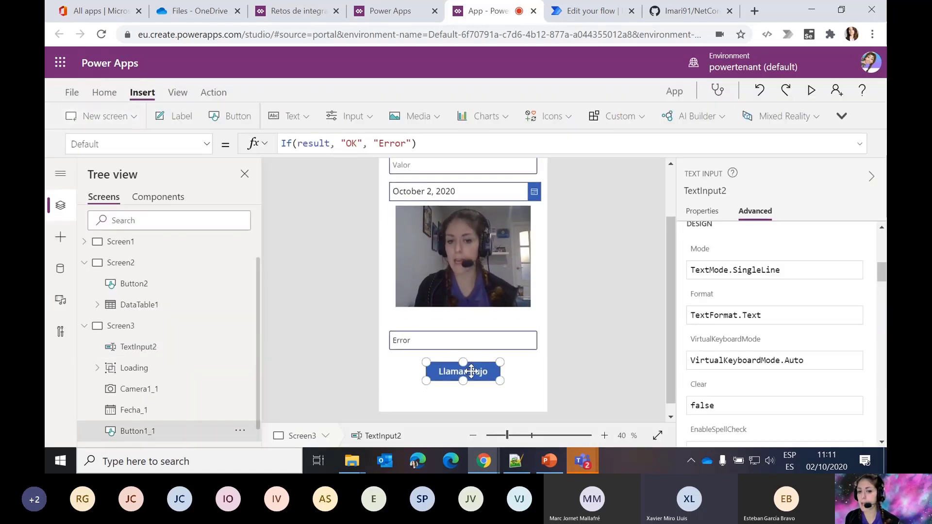
drag(488, 155, 491, 238)
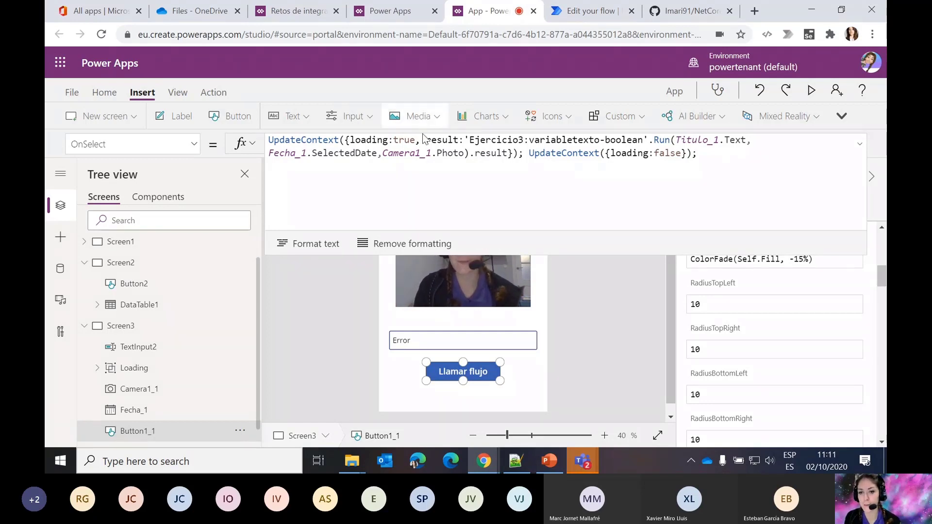
click(346, 140)
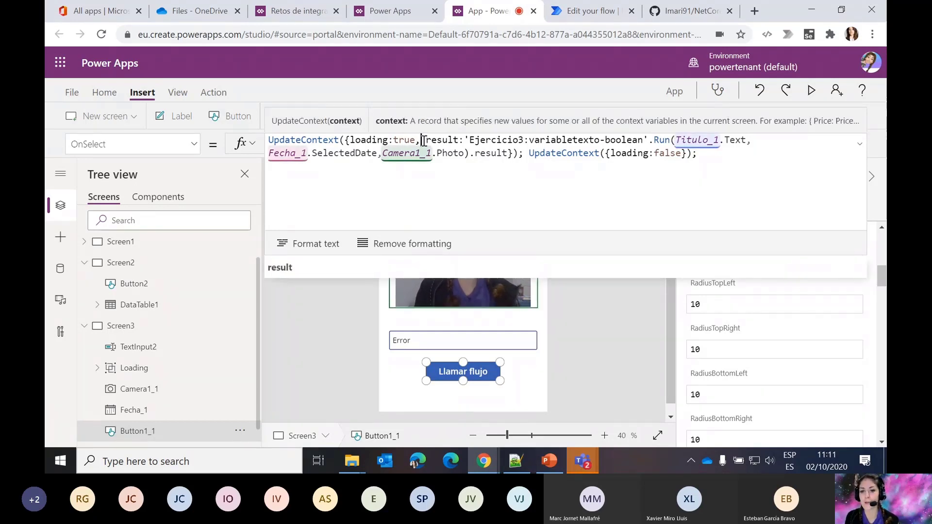
click(362, 140)
drag(351, 140, 268, 141)
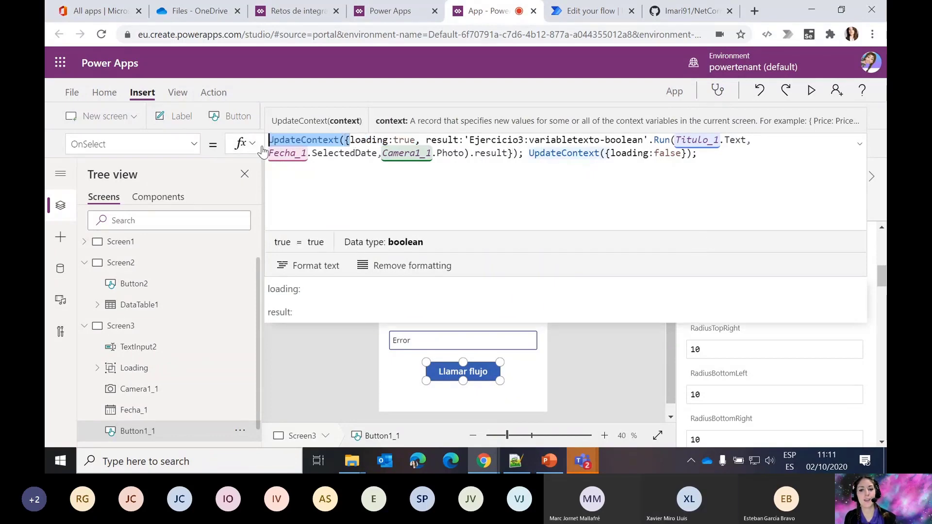
click(427, 140)
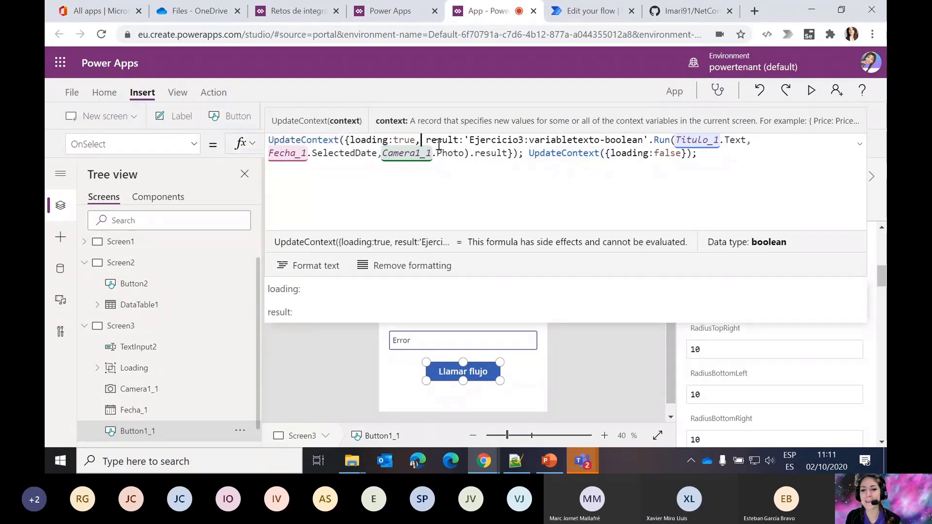
key(BackSpace)
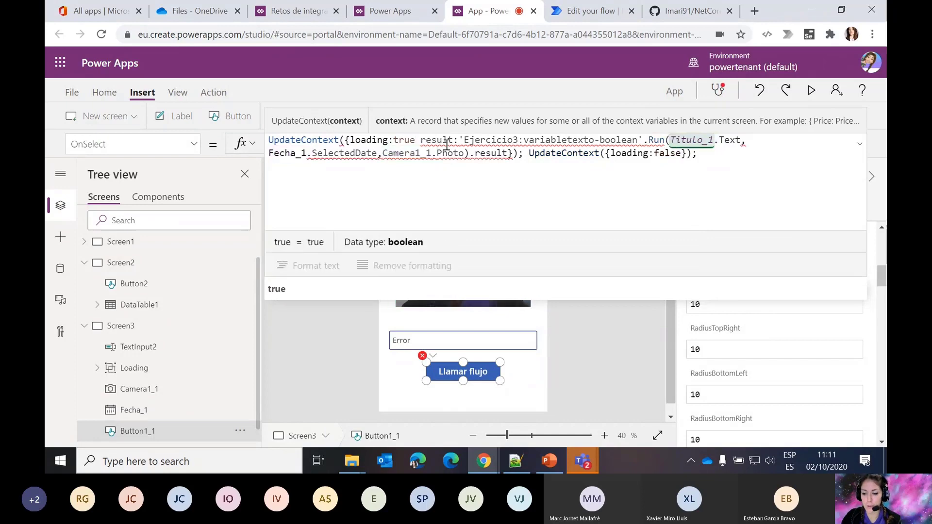
text(}))
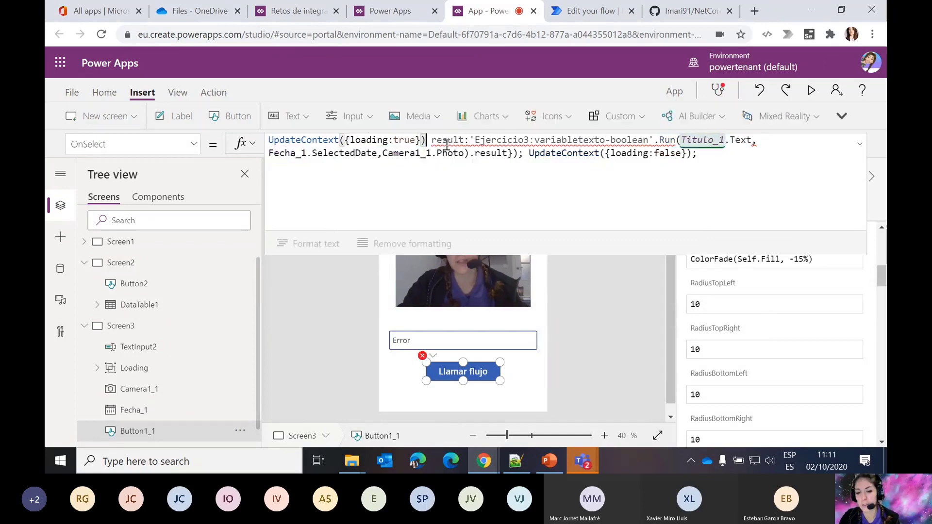
text(;UpdateContext({)
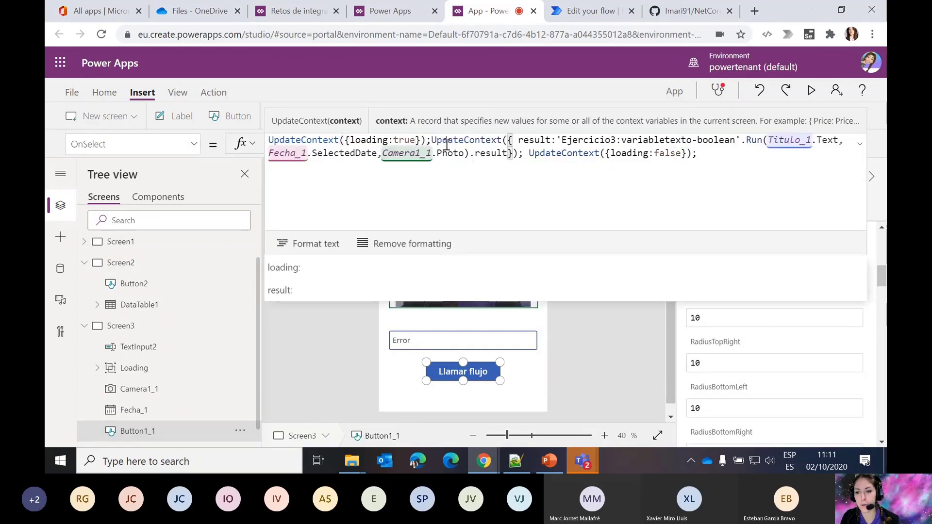
click(524, 145)
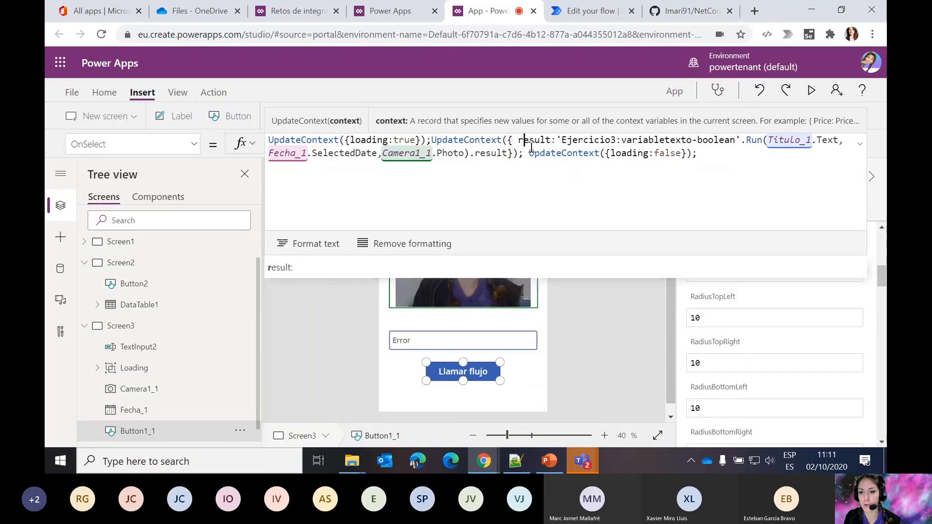
key(BackSpace)
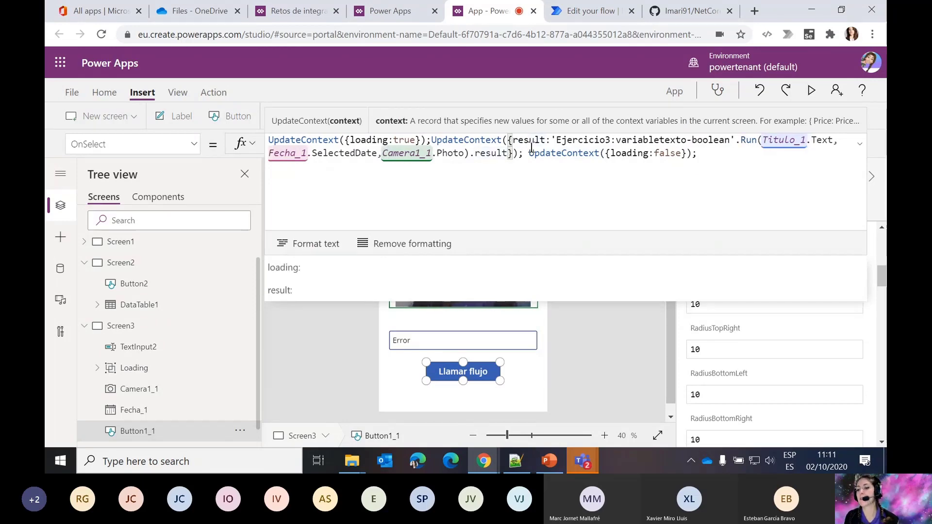
click(667, 329)
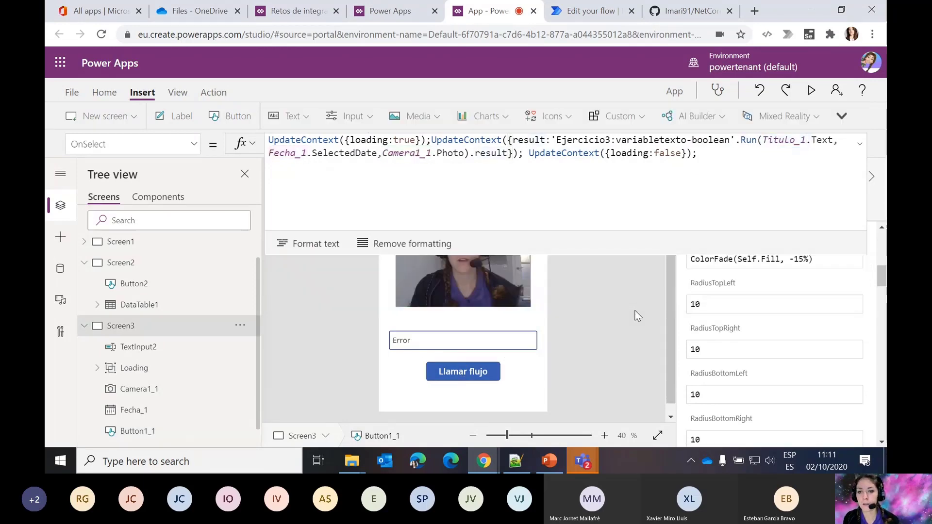
- Test the Llamar flujo button with the separated UpdateContext calls in preview mode and return to editing
click(810, 91)
click(481, 387)
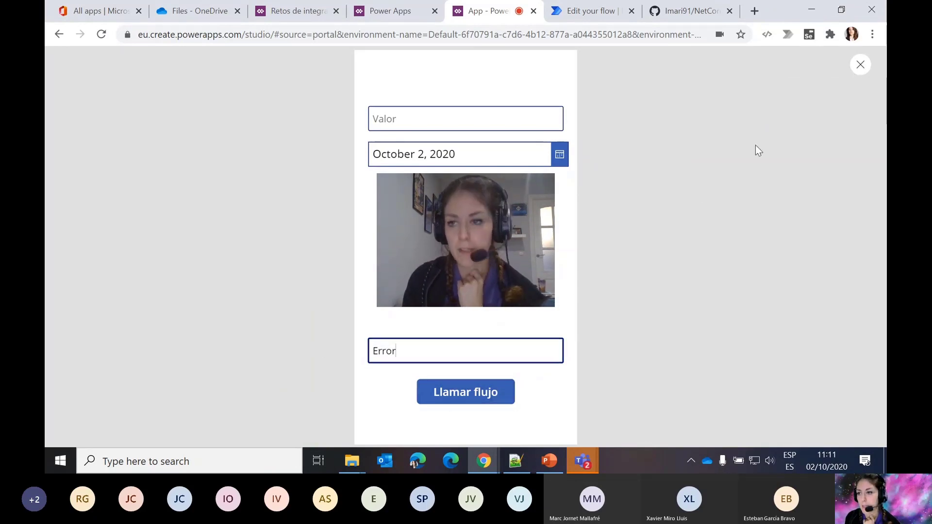
click(868, 63)
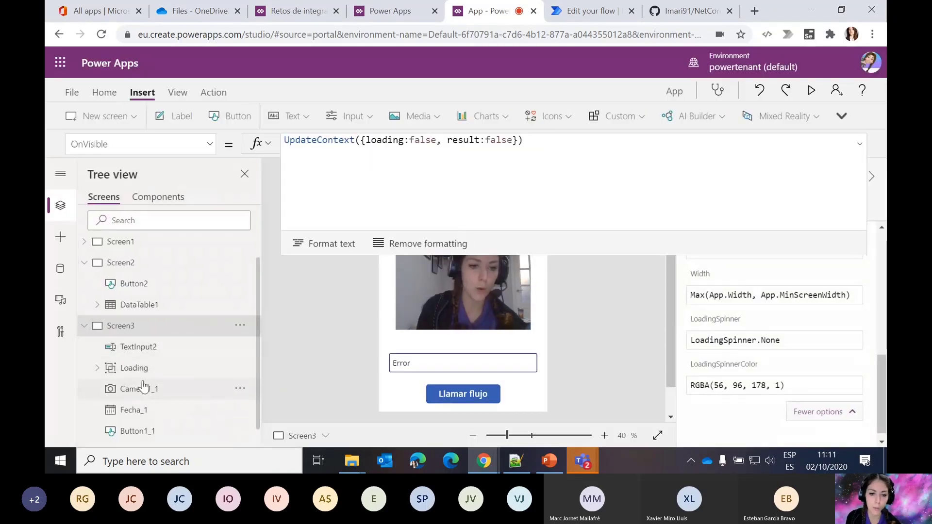
- Reorder the Loading group on Screen3 so it sits in front of TextInput2
click(206, 370)
click(239, 370)
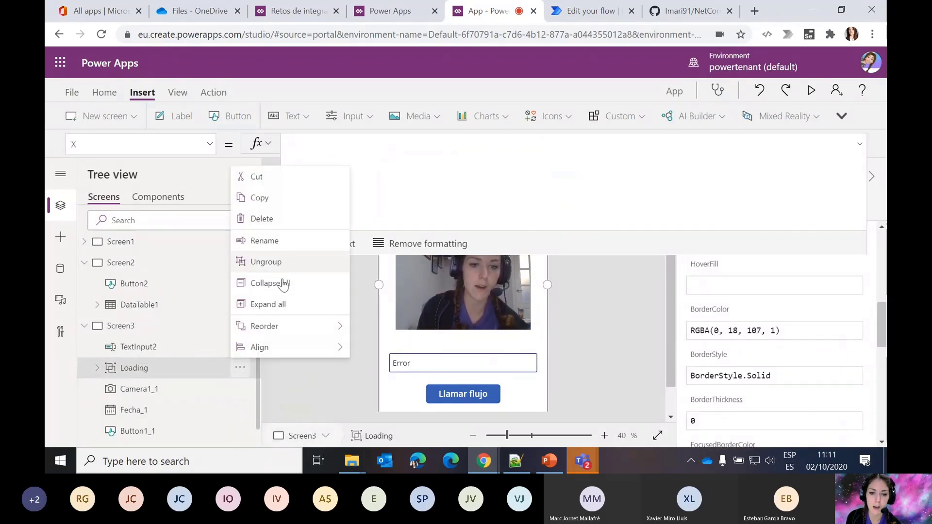
mouse_move(285, 326)
click(397, 330)
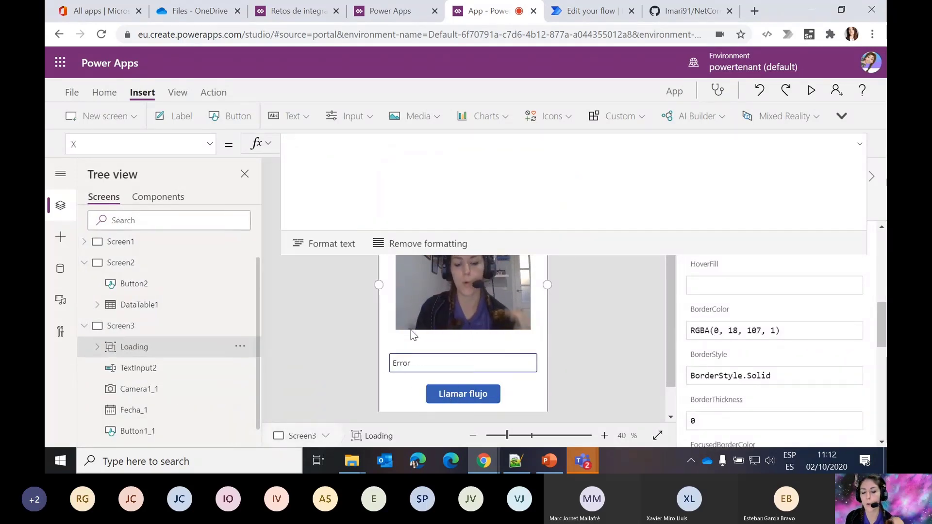
click(293, 337)
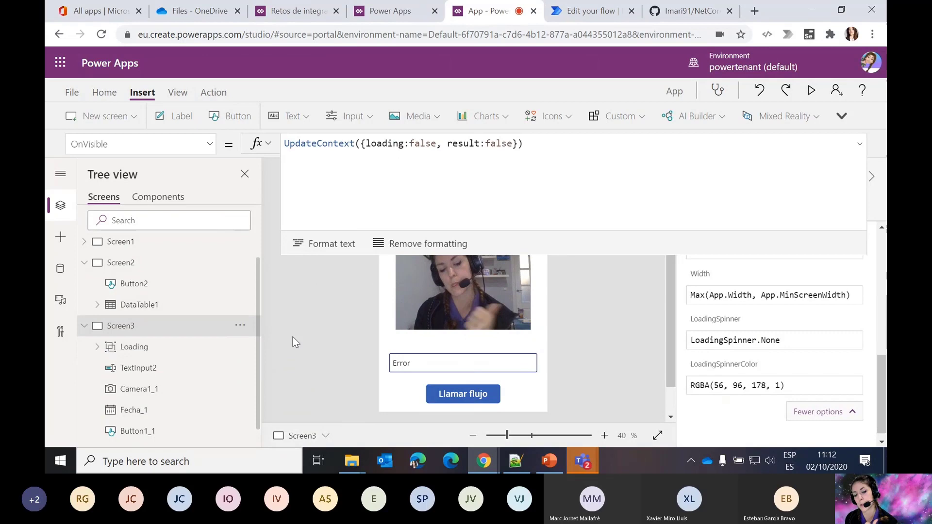
- Copy the If(result, "OK", "Error") formula from TextInput2's Default property and delete the text input from Screen3
click(410, 367)
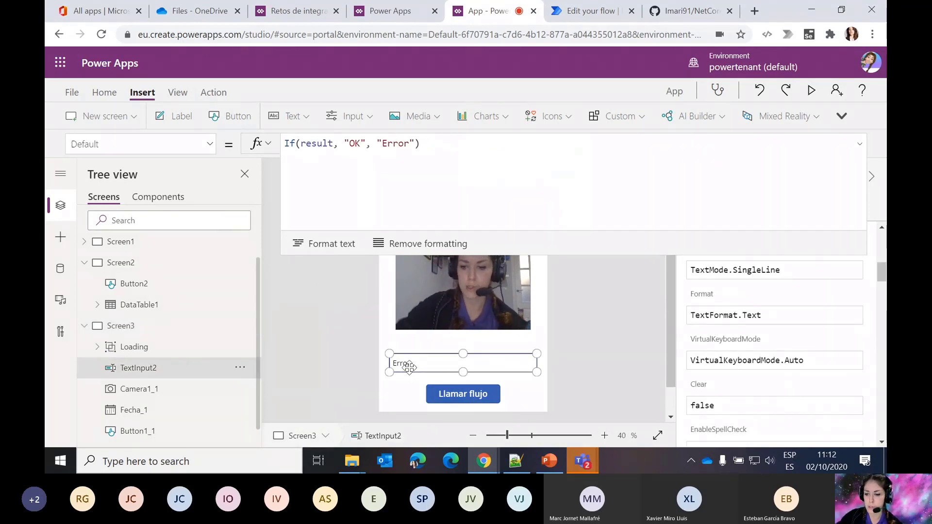
triple_click(458, 138)
key(ctrl+c)
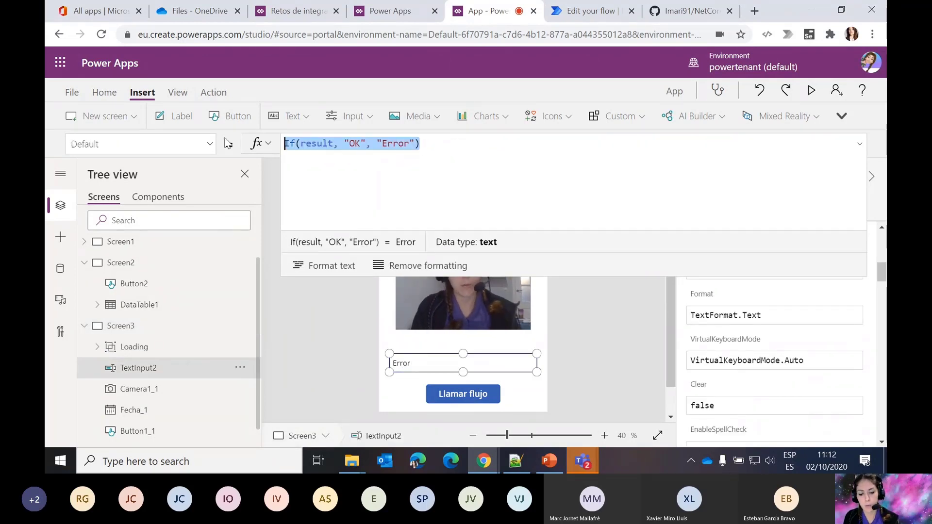
key(BackSpace)
click(386, 398)
click(406, 368)
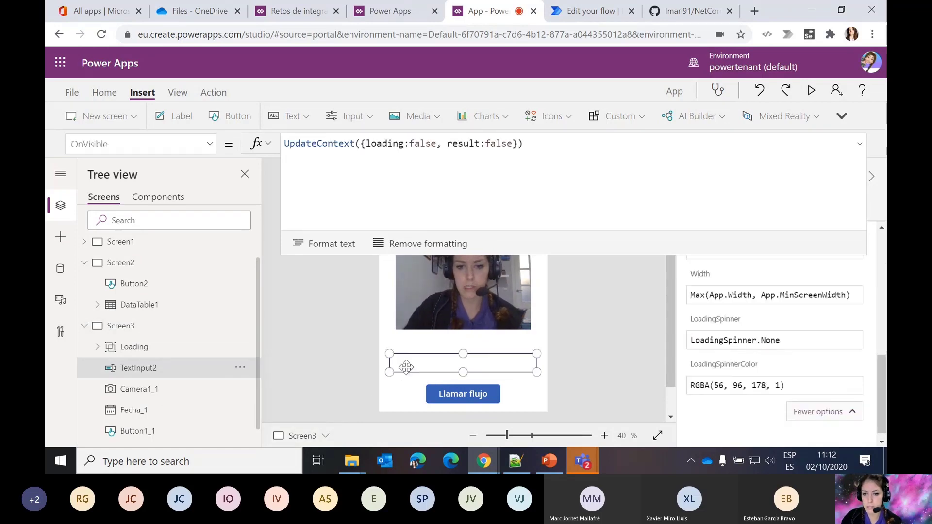
key(Delete)
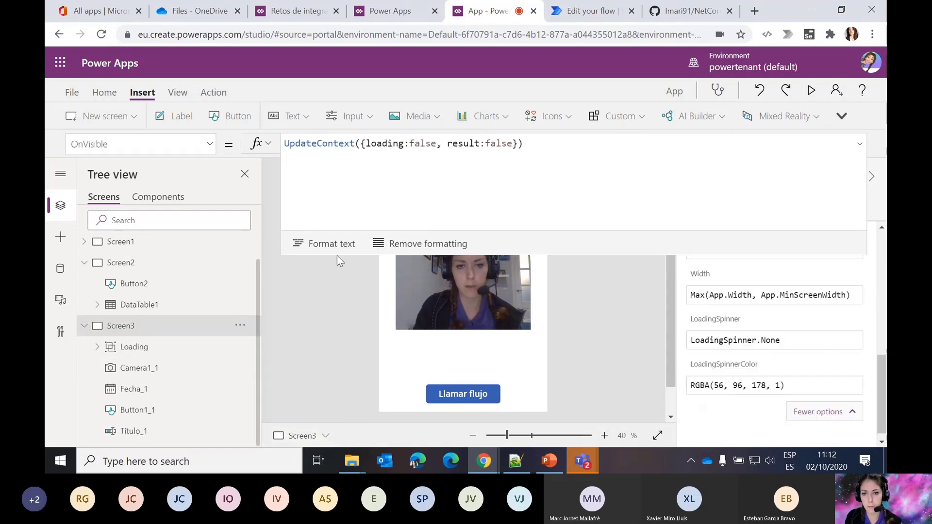
- Insert a label between the camera and the Llamar flujo button and set its Text to If(result, "OK", "Error")
click(345, 117)
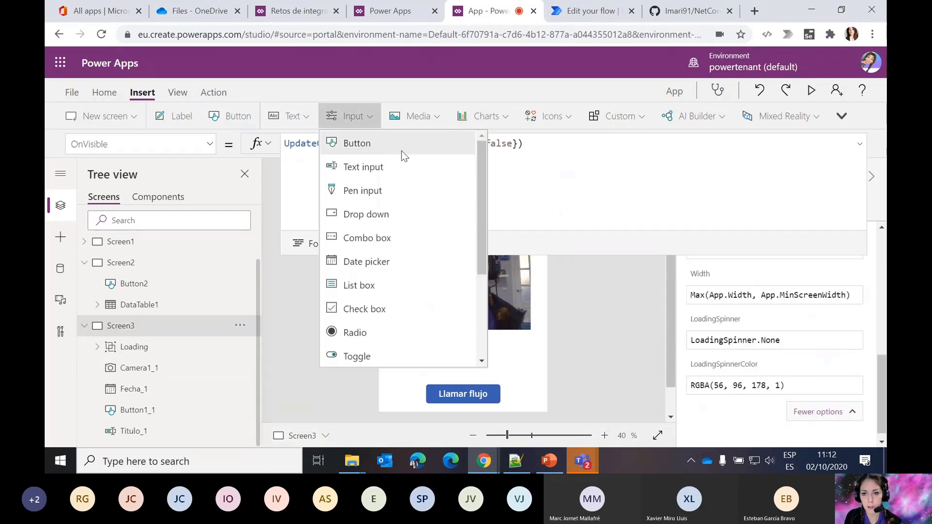
click(295, 119)
click(293, 140)
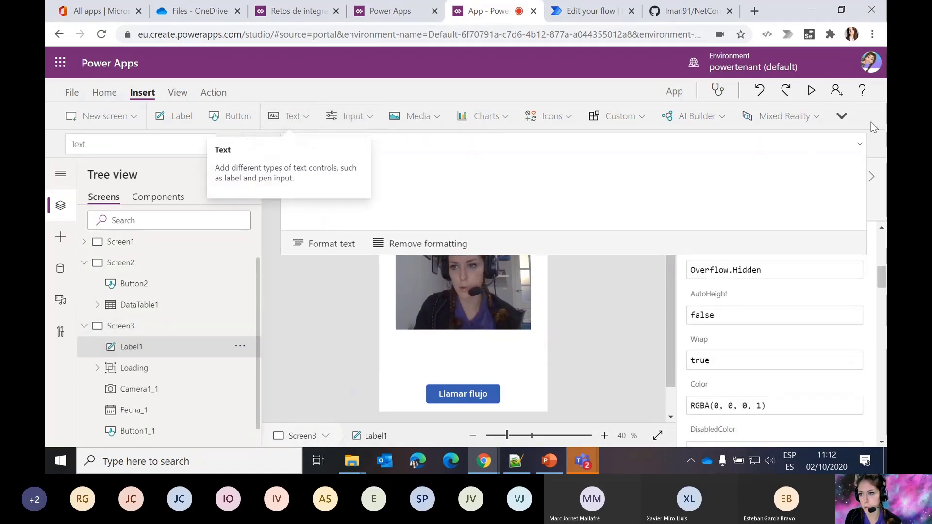
drag(444, 167, 439, 365)
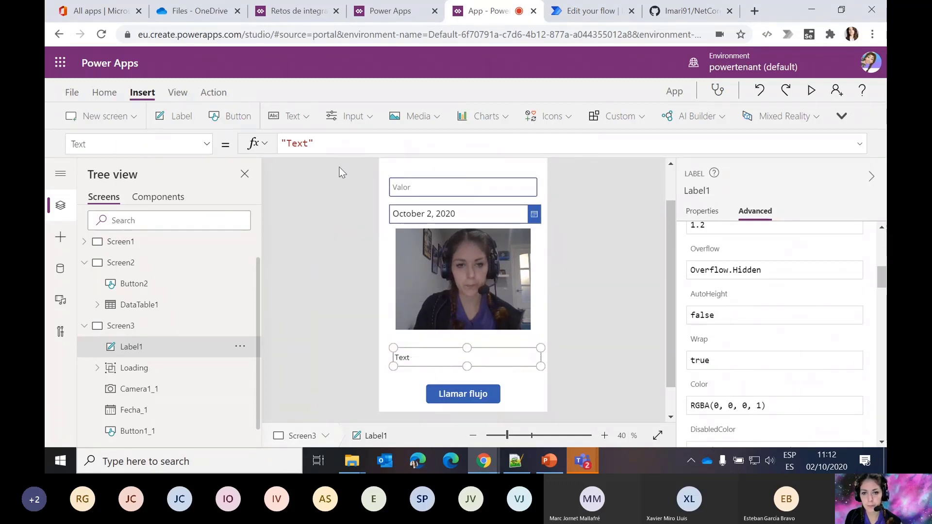
click(307, 142)
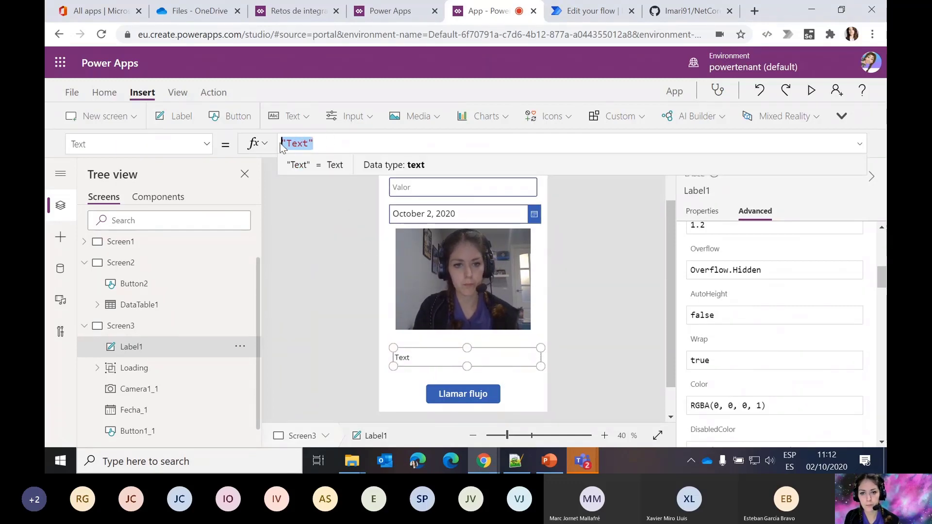
key(ctrl+v)
click(324, 255)
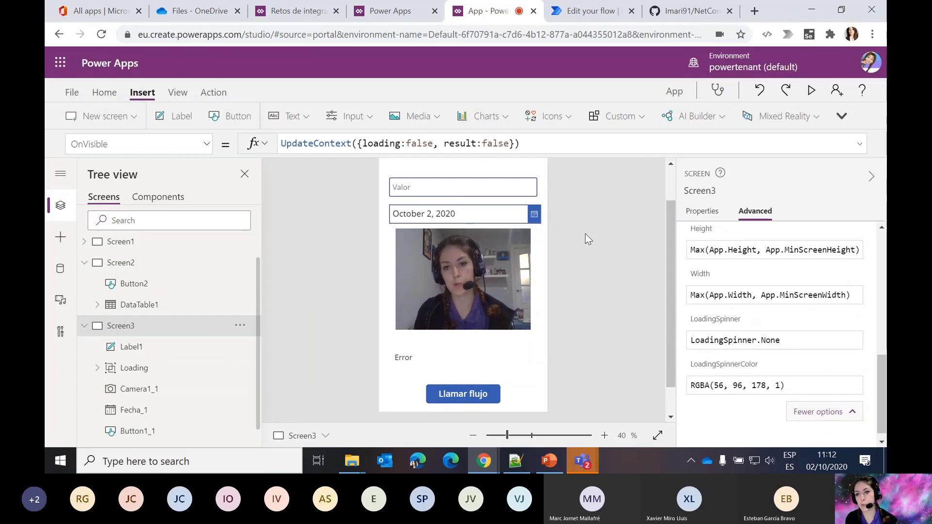
- Switch to Power Automate, discard the unsaved edits and examine the response output of the Ejercicio 3 flow's latest run
click(591, 12)
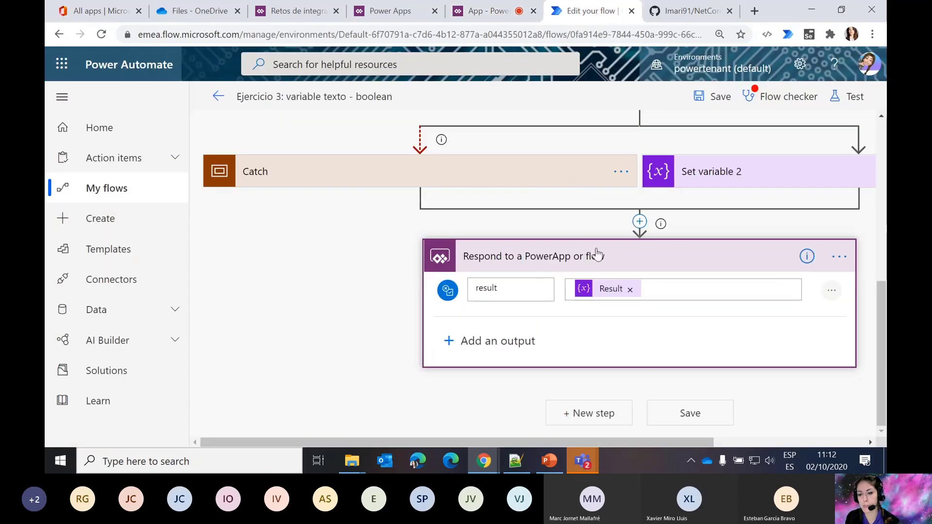
click(218, 96)
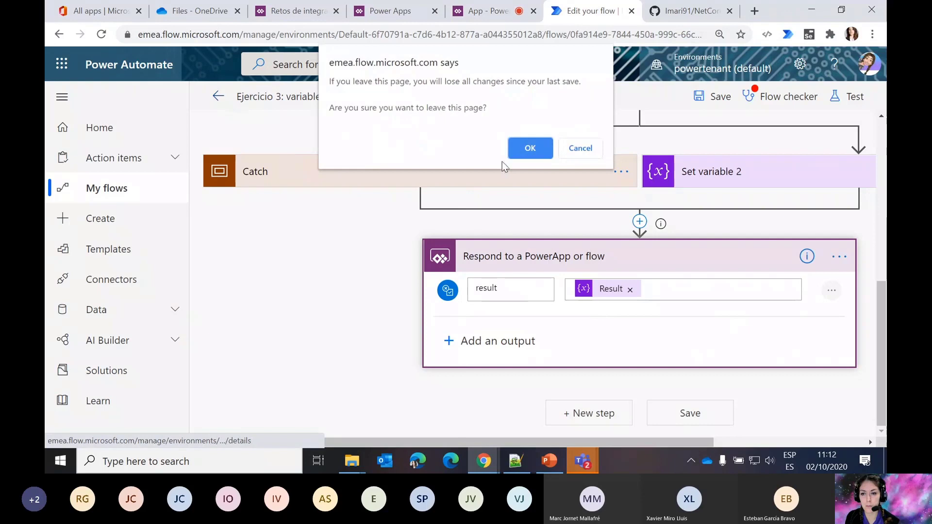
click(525, 149)
scroll(418, 330, down, 3)
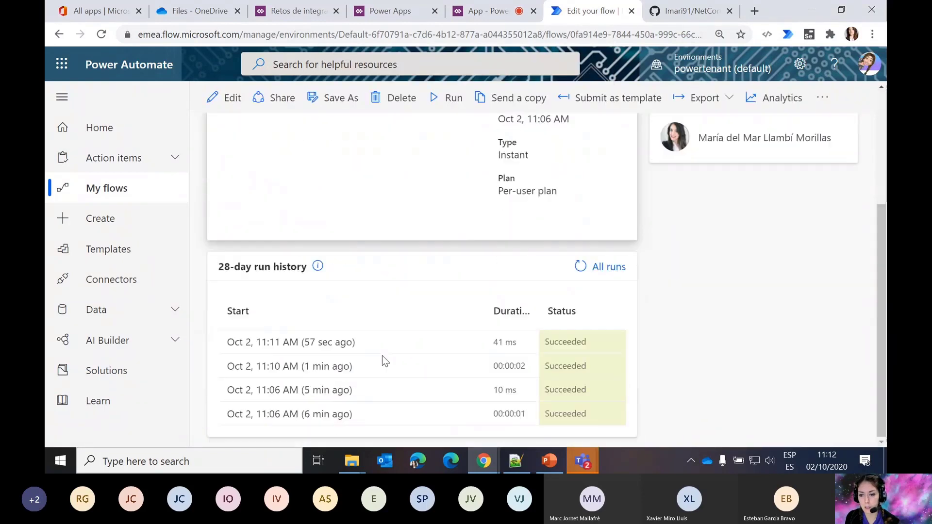
click(288, 343)
scroll(578, 380, down, 5)
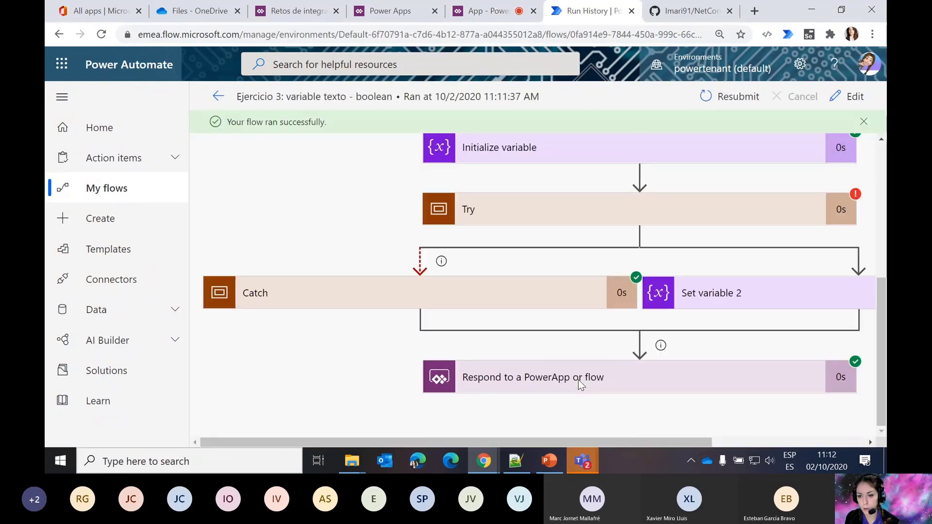
click(578, 380)
scroll(624, 381, down, 6)
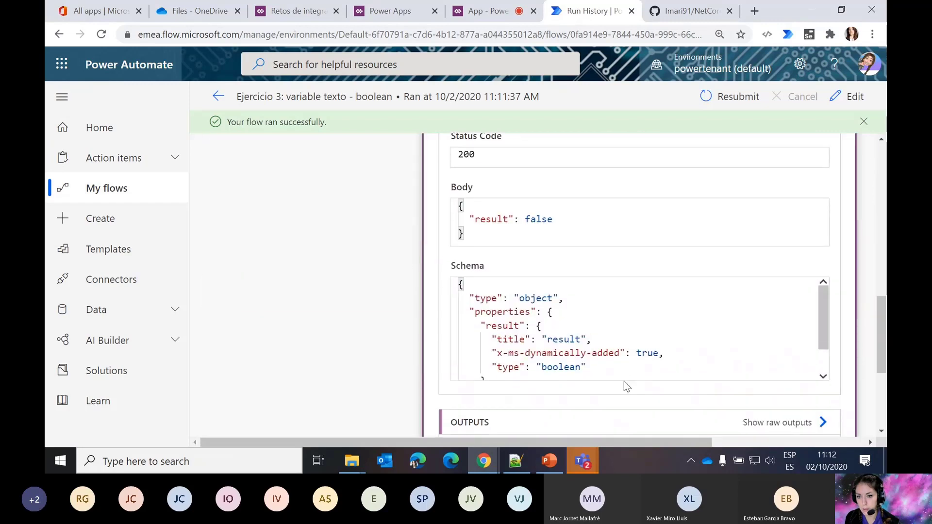
scroll(624, 387, down, 4)
- Open the flow for editing and check the values in Set variable 2 and in the response to PowerApps
click(864, 95)
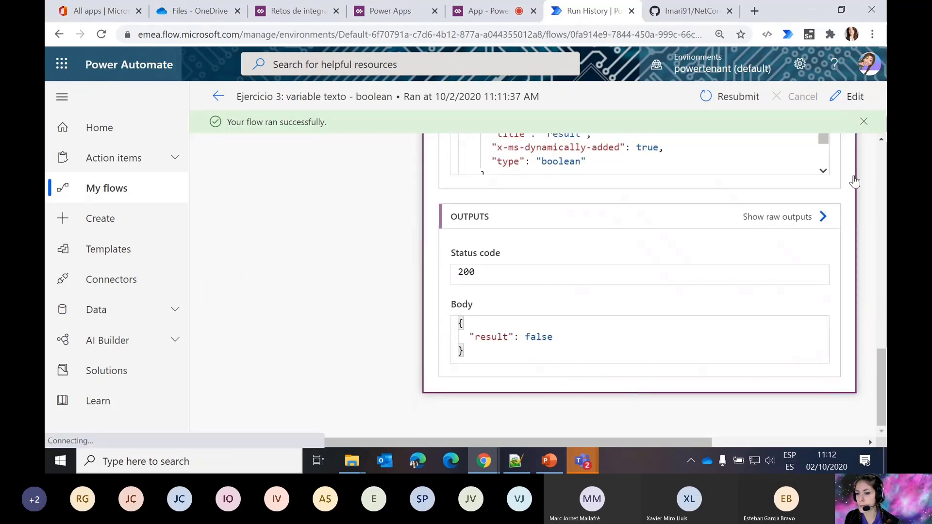
scroll(789, 279, down, 5)
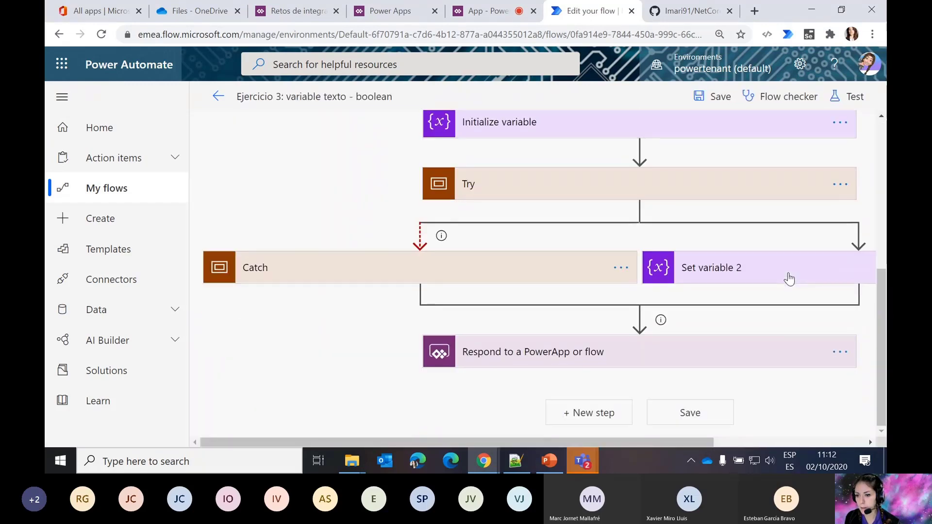
scroll(787, 278, right, 4)
click(797, 291)
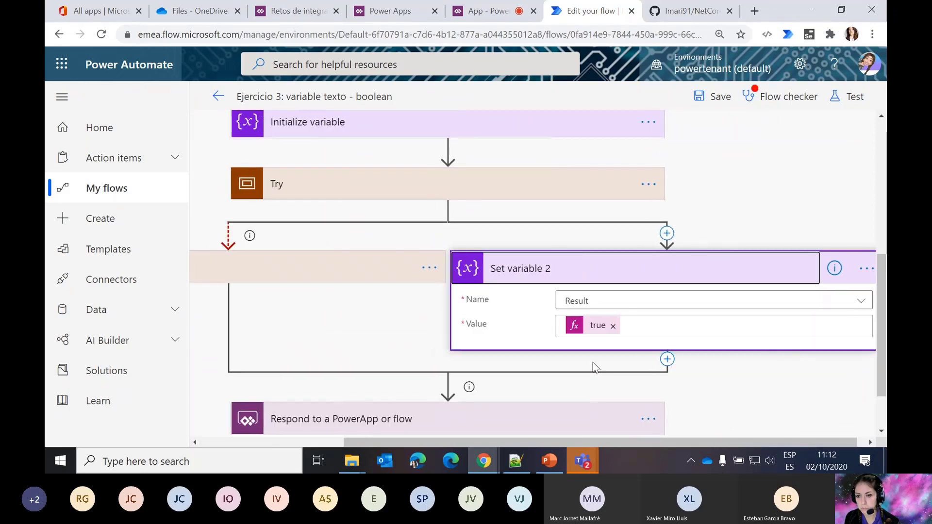
scroll(593, 362, left, 2)
scroll(684, 398, down, 3)
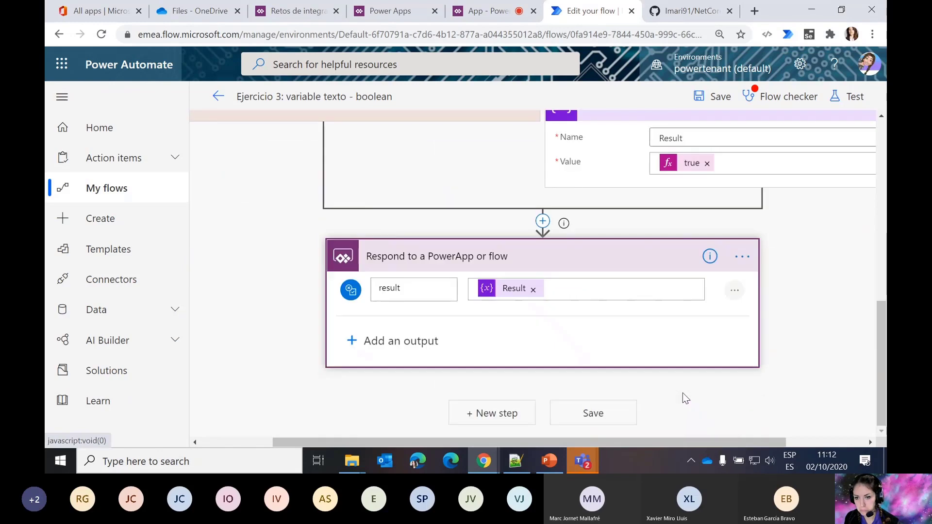
scroll(682, 392, up, 5)
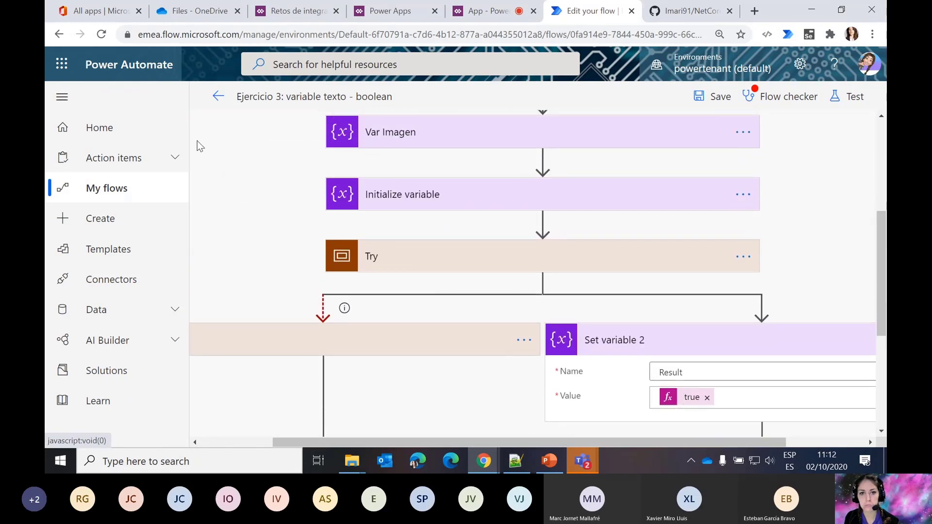
- Leave the flow editor and reopen the latest run to check which of its actions failed
click(222, 97)
click(526, 146)
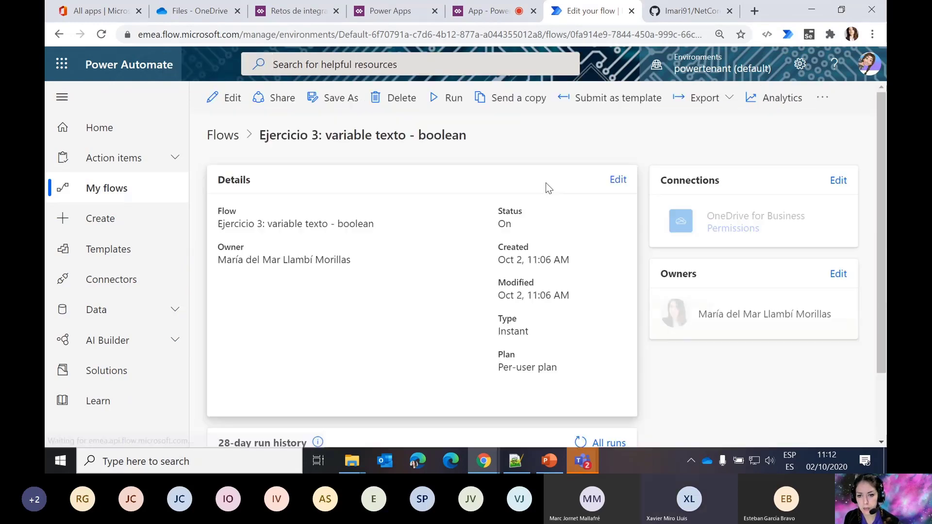
scroll(495, 347, down, 1)
scroll(495, 347, down, 3)
click(322, 344)
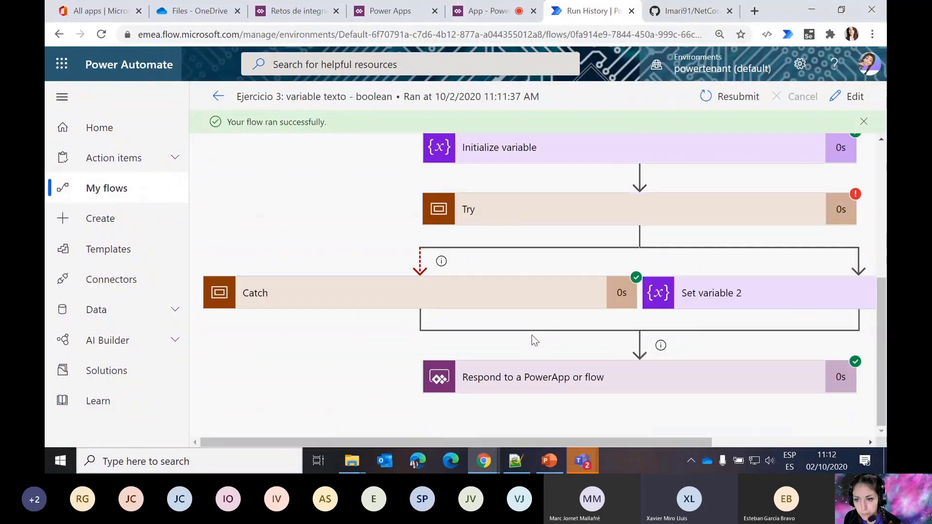
scroll(531, 335, up, 2)
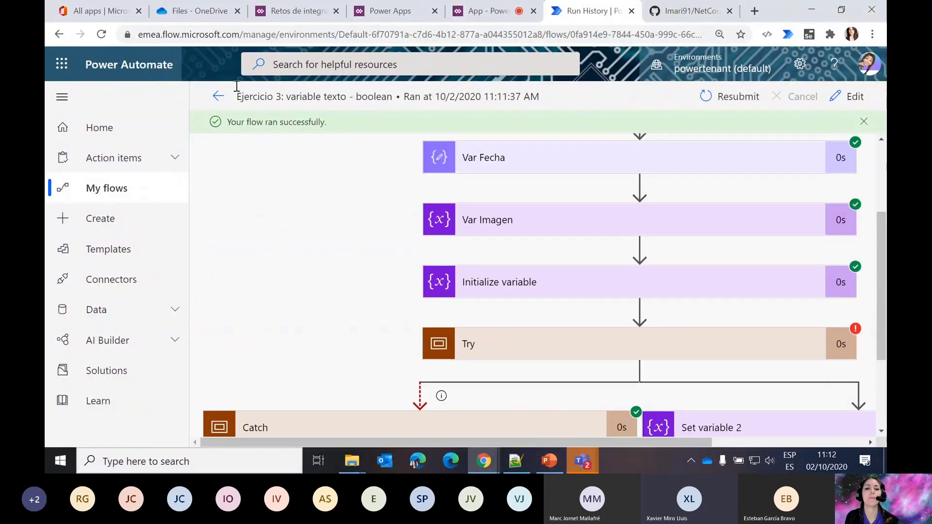
- Check the Photos folder in OneDrive for the saved camera images and return to the Power Apps editor
click(202, 14)
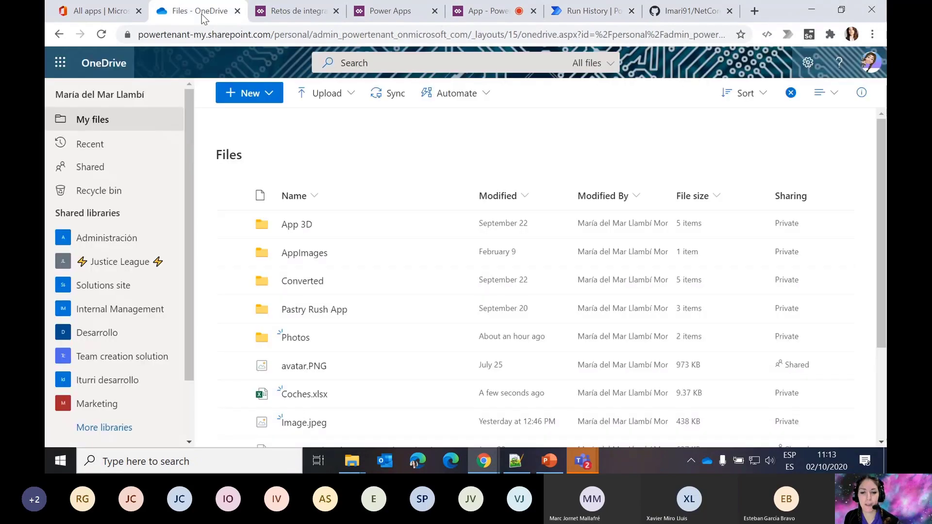
click(295, 337)
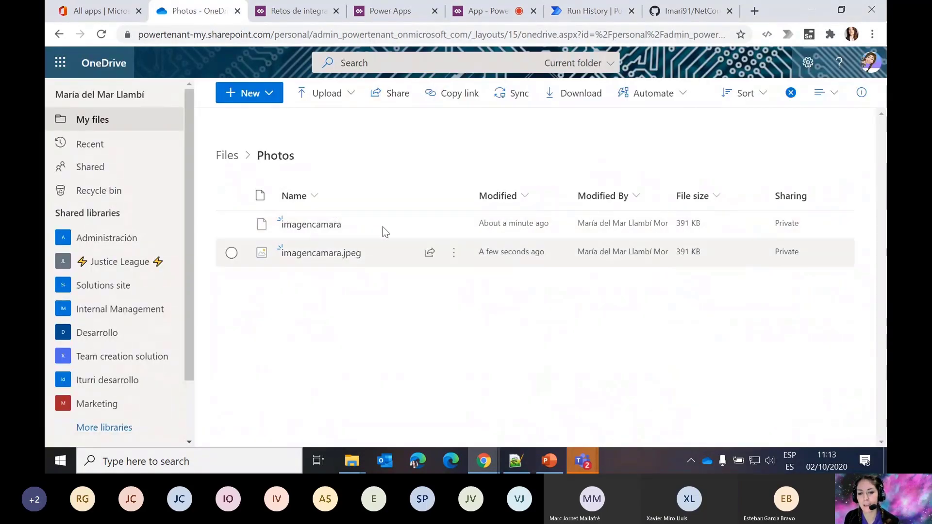
click(481, 17)
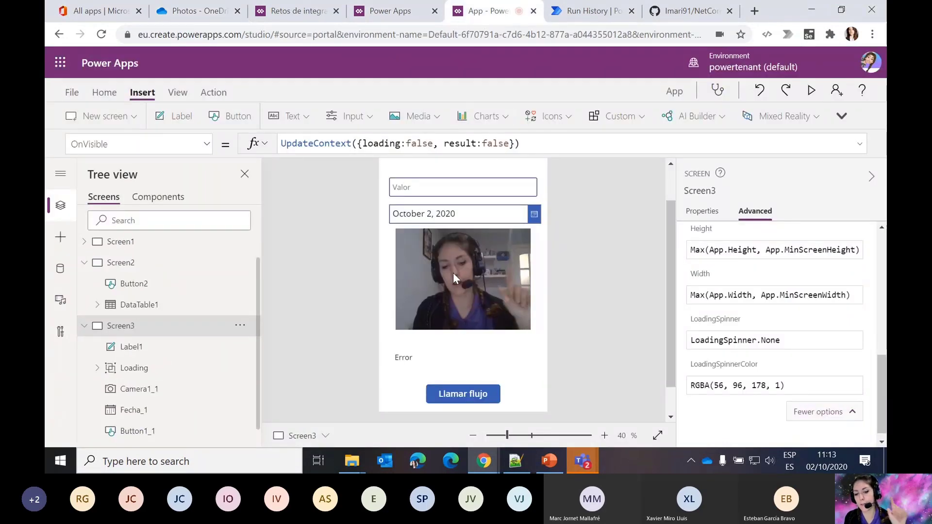
- Review the Try, Catch and Respond to a PowerApp or flow actions in the flow's latest run
click(589, 10)
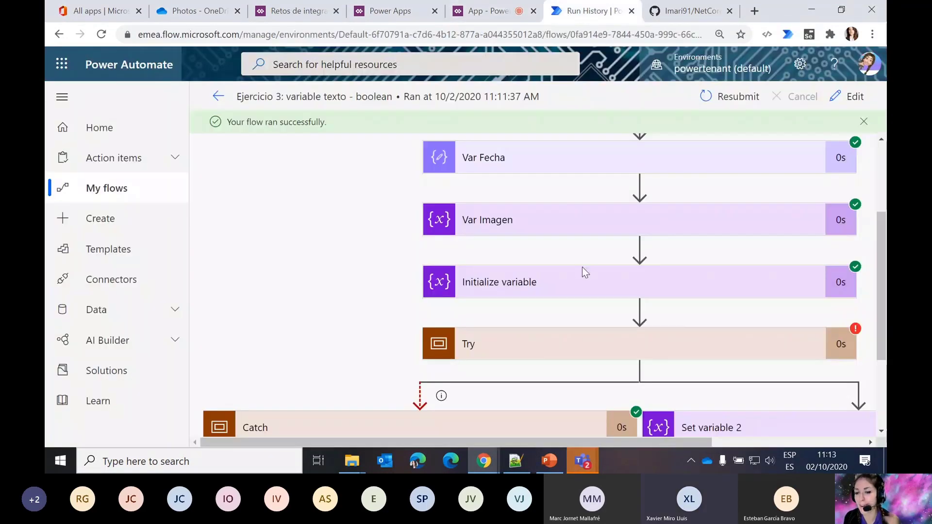
scroll(582, 274, down, 3)
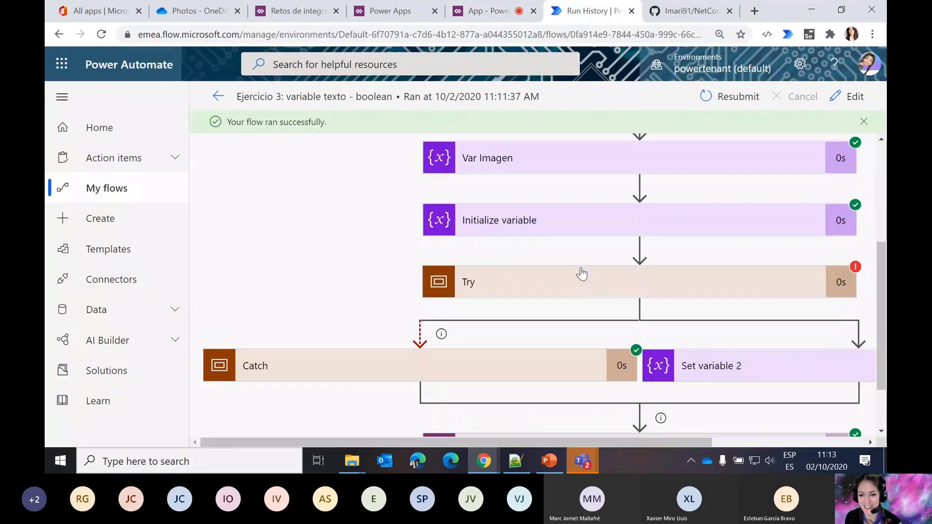
scroll(583, 273, right, 3)
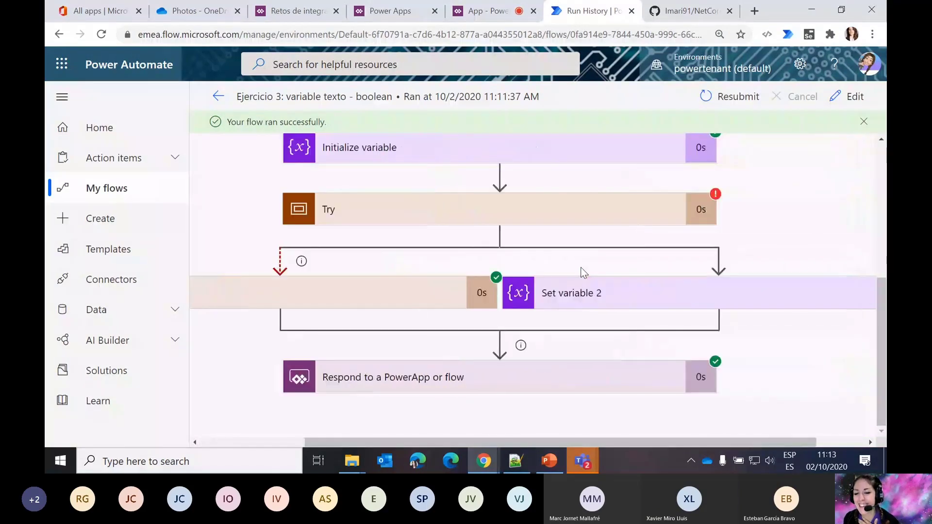
click(490, 383)
scroll(489, 381, down, 2)
scroll(489, 382, up, 6)
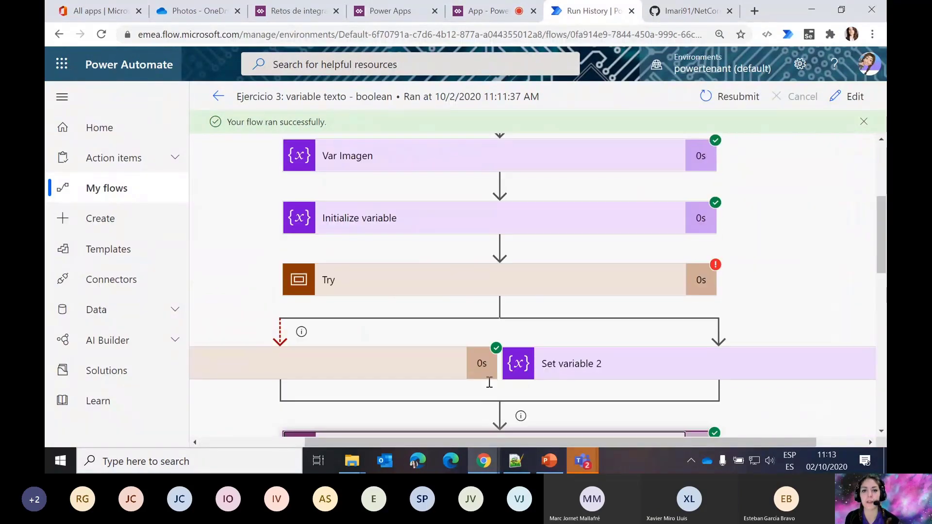
- Look over the Retos de integración app and the apps list, and return to Screen3 in the Power Apps editor
click(299, 10)
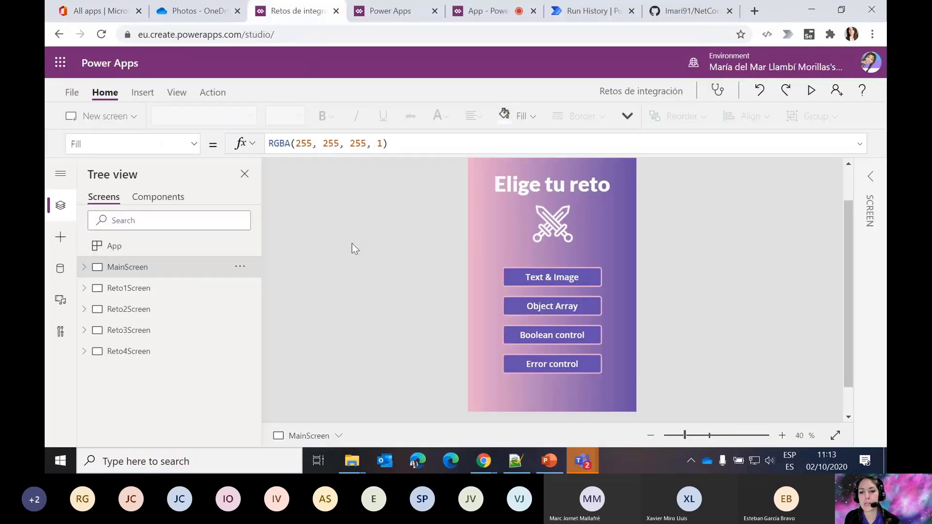
click(387, 12)
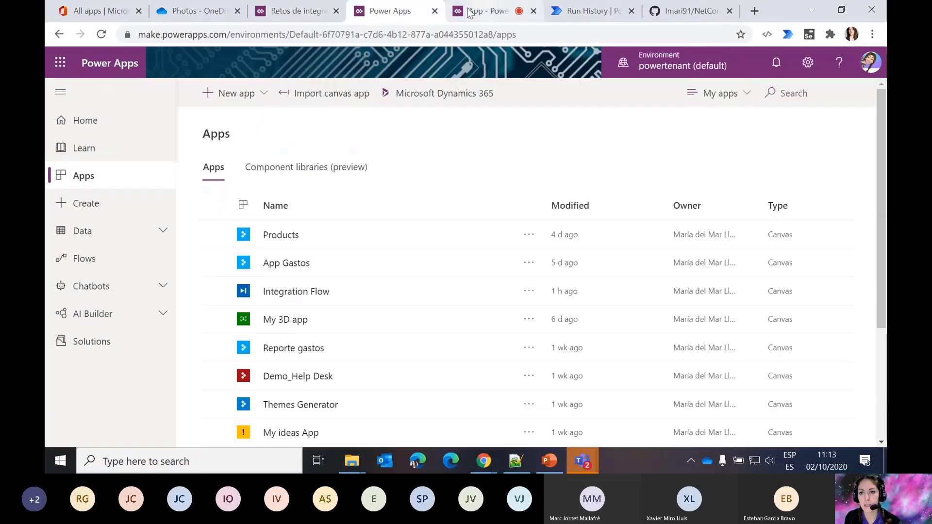
click(284, 16)
click(490, 10)
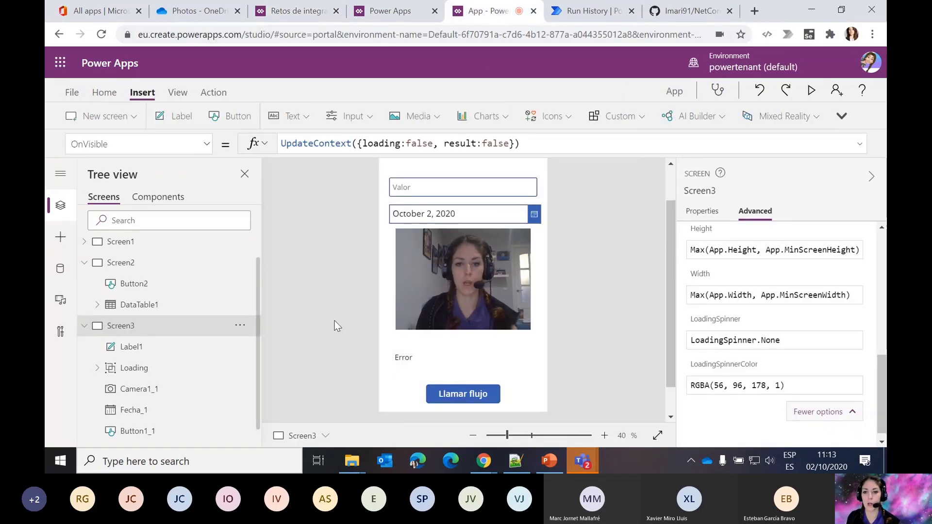
- Select the result label on Screen3, then switch to Power Automate and open the Ejercicio 3 flow for editing
click(404, 359)
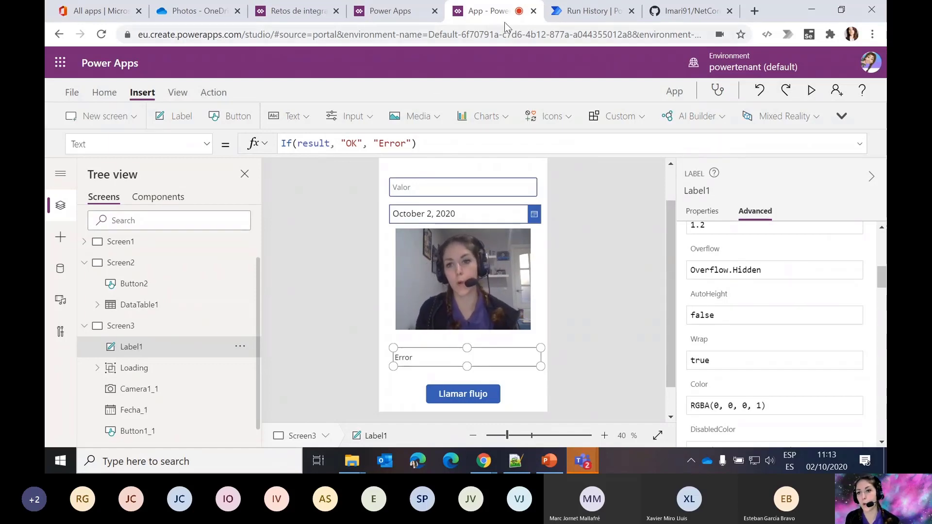
click(587, 11)
click(846, 99)
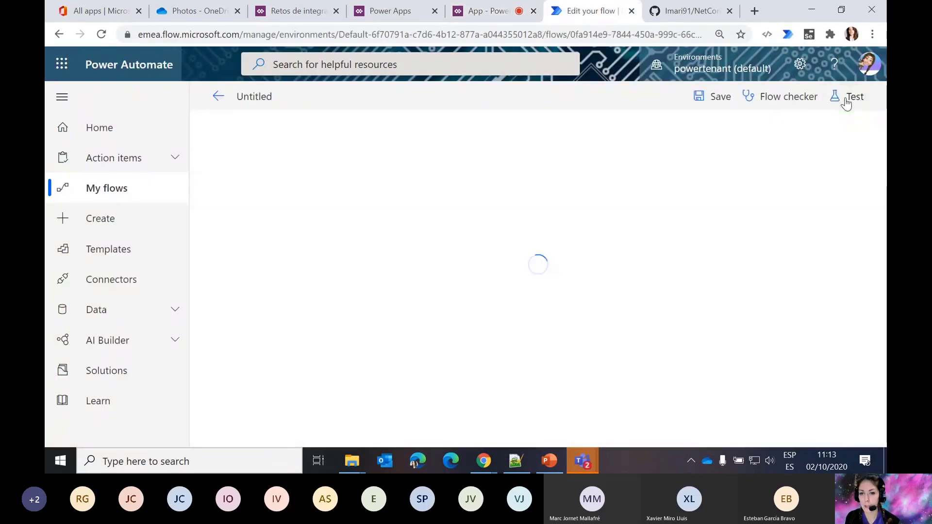
scroll(615, 293, down, 5)
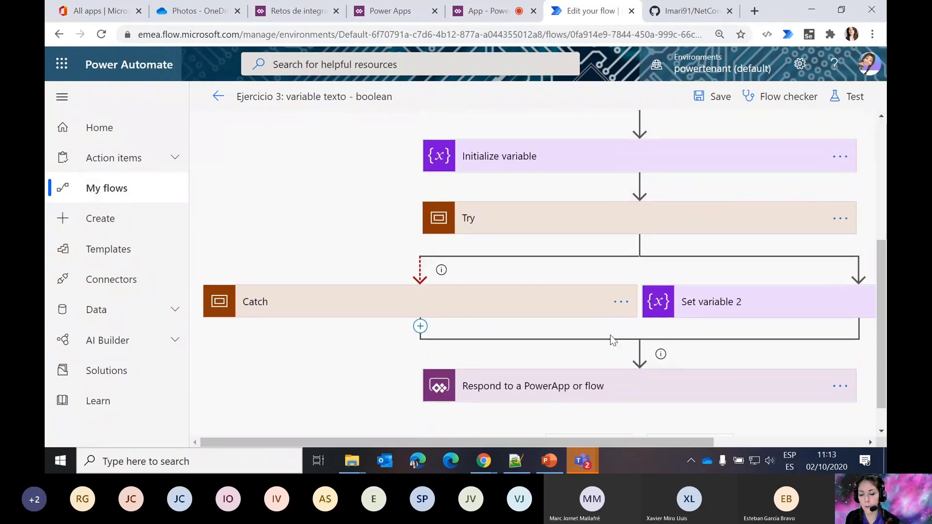
scroll(538, 308, down, 1)
scroll(583, 320, right, 3)
scroll(583, 319, up, 3)
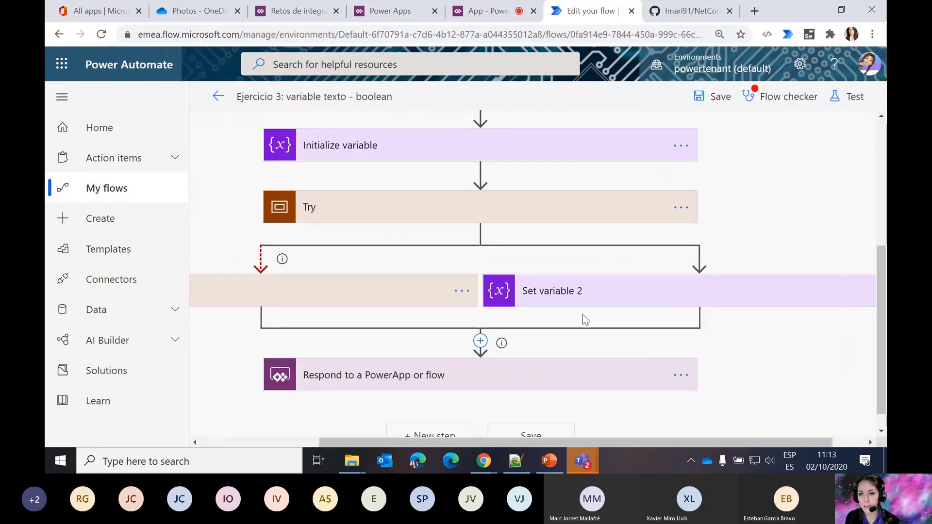
- Insert an Initialize variable action between the existing Initialize variable action and the Try scope
click(477, 278)
click(458, 297)
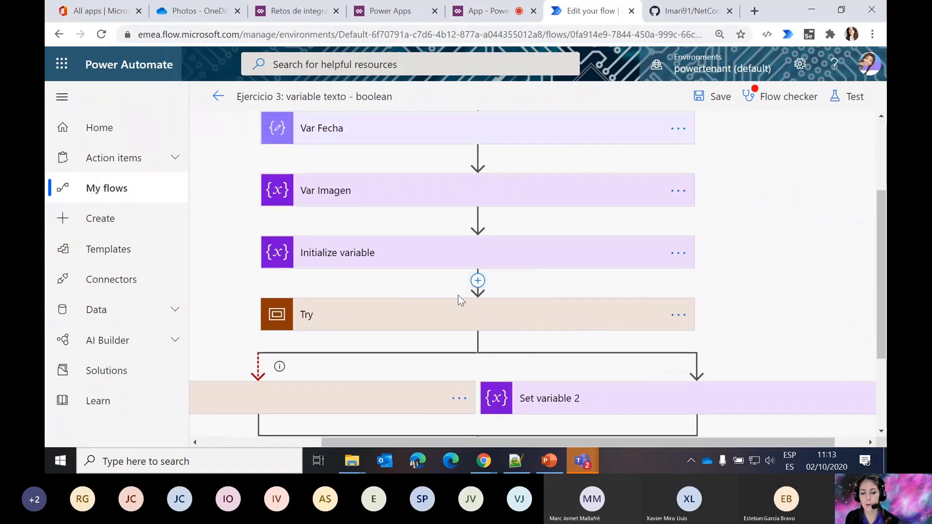
text(init)
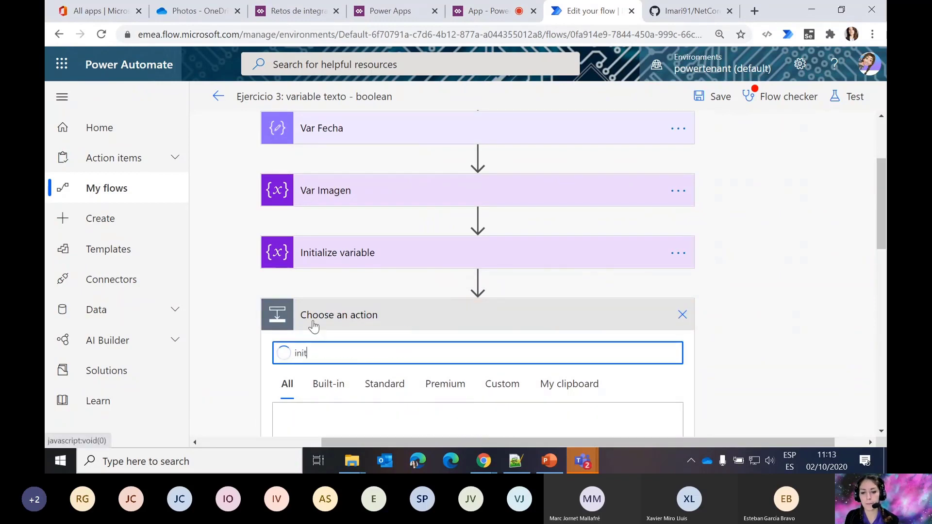
scroll(493, 350, down, 3)
click(338, 412)
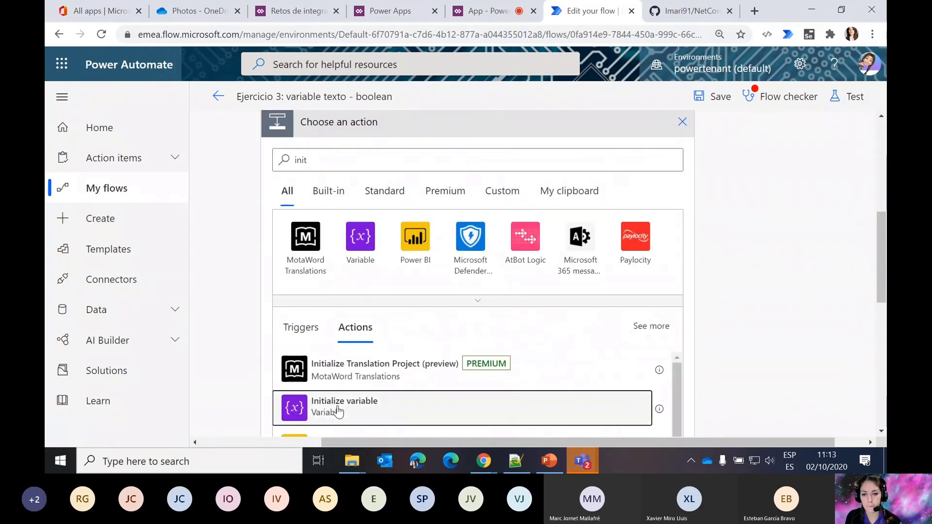
- Name the new variable Message and set its type to String, leaving the initial value empty
click(642, 154)
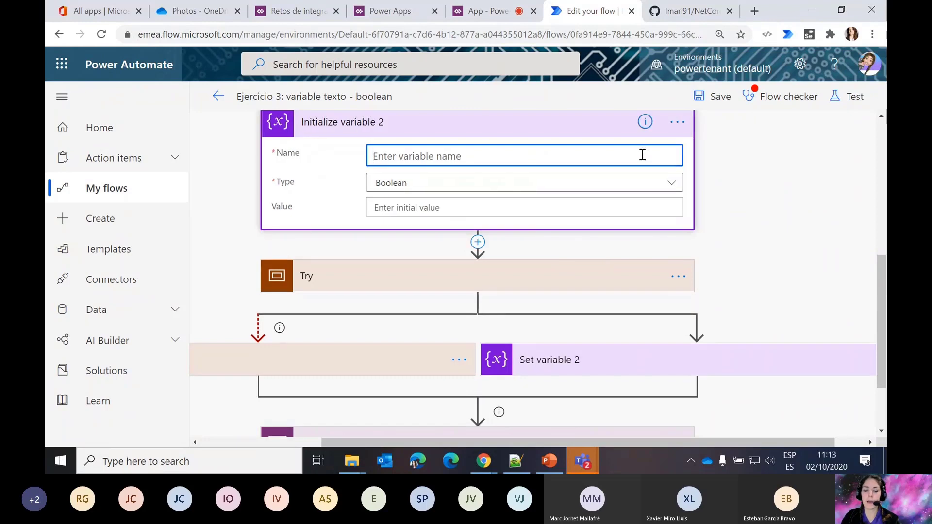
text(Message)
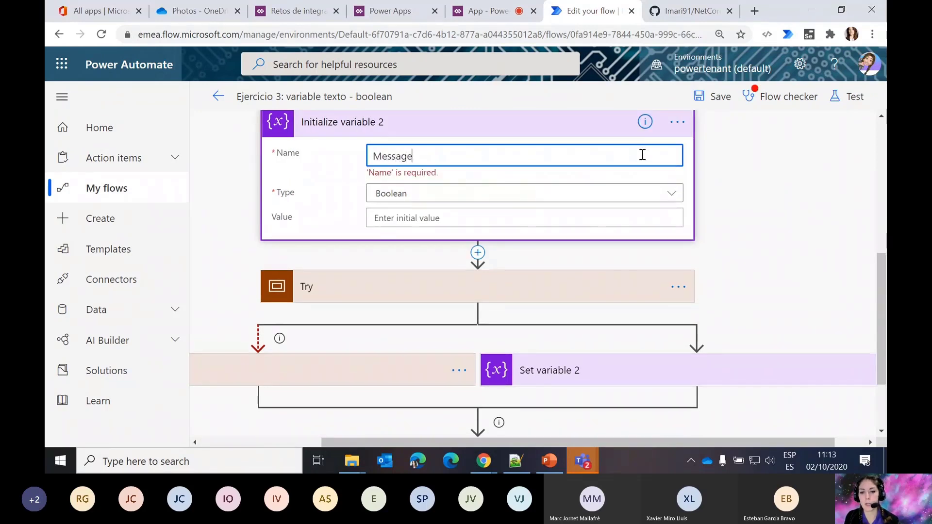
click(470, 194)
click(387, 281)
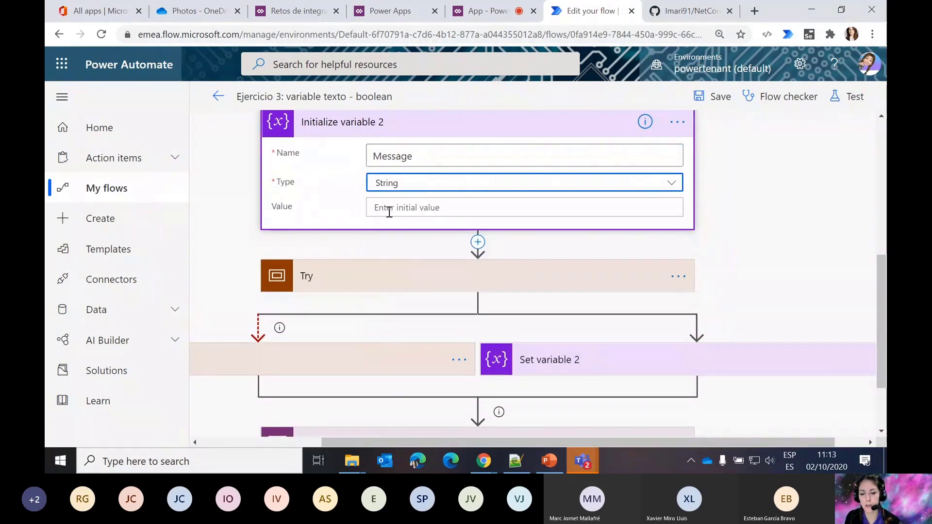
click(389, 212)
click(408, 264)
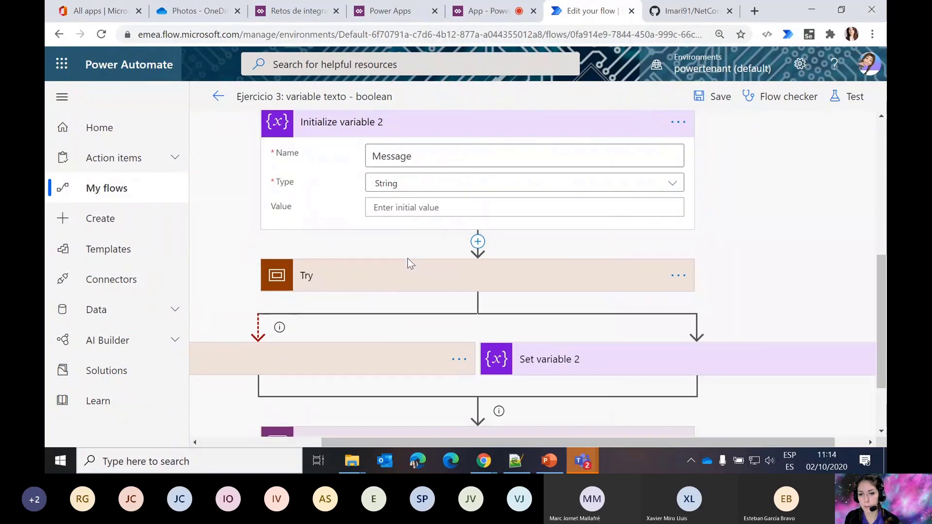
- Add a Set variable action inside the Catch scope
scroll(409, 262, down, 2)
click(395, 280)
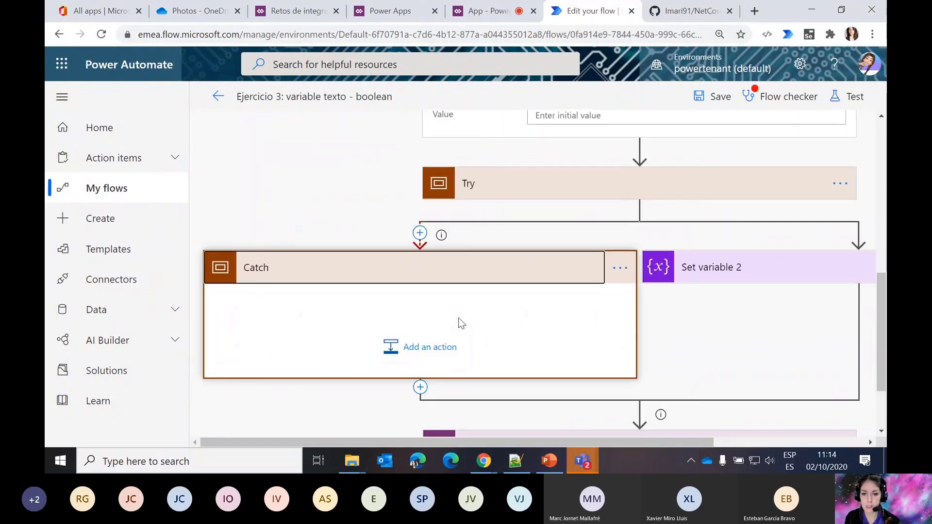
click(416, 347)
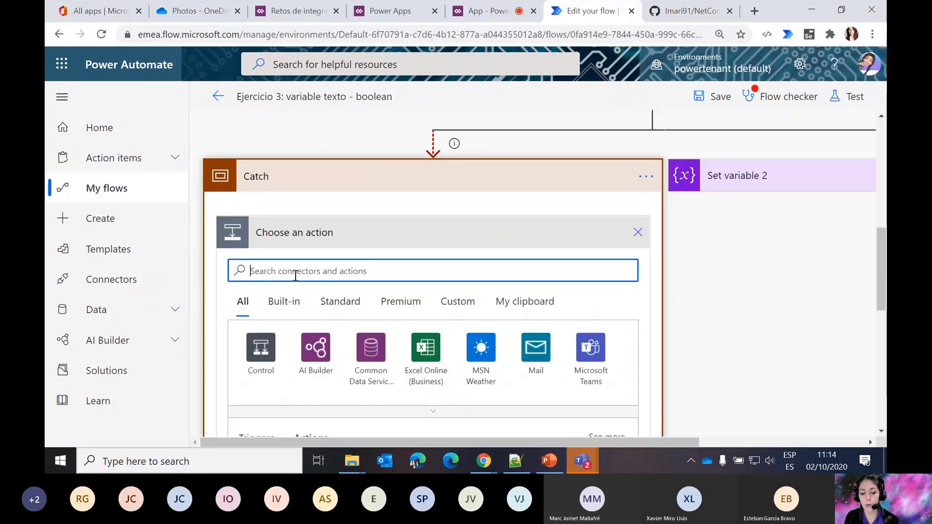
text(var)
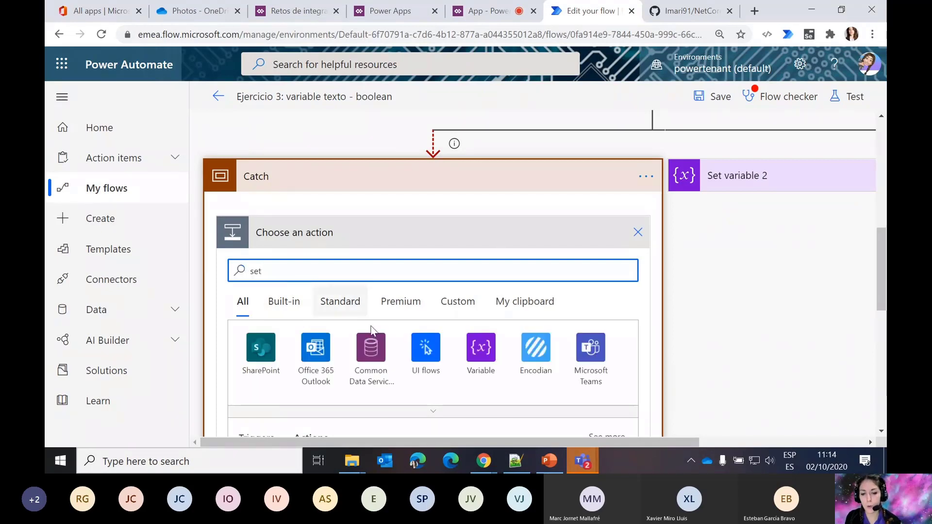
scroll(393, 348, down, 3)
click(480, 262)
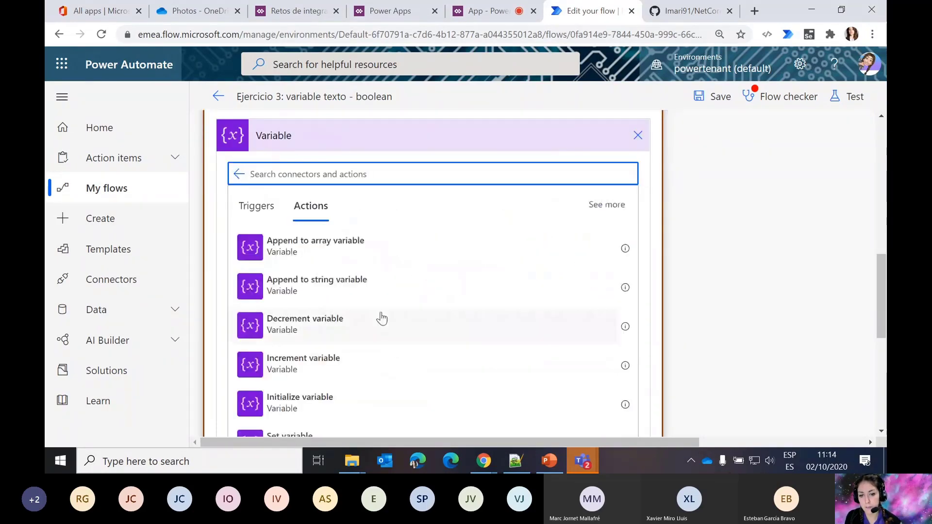
scroll(381, 381, down, 3)
click(335, 322)
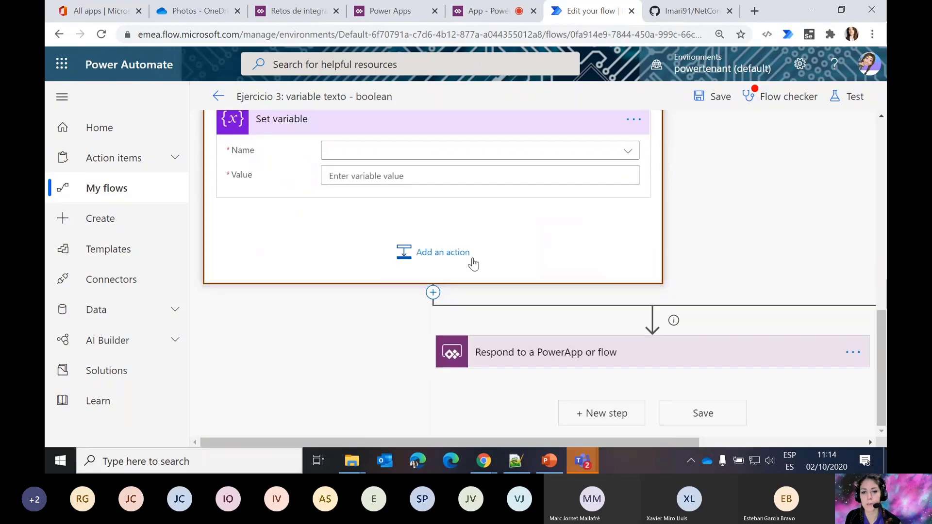
- In the Catch scope's Set variable action, set Message to "No se ha podido guardar la imagen en OneDrive"
click(401, 250)
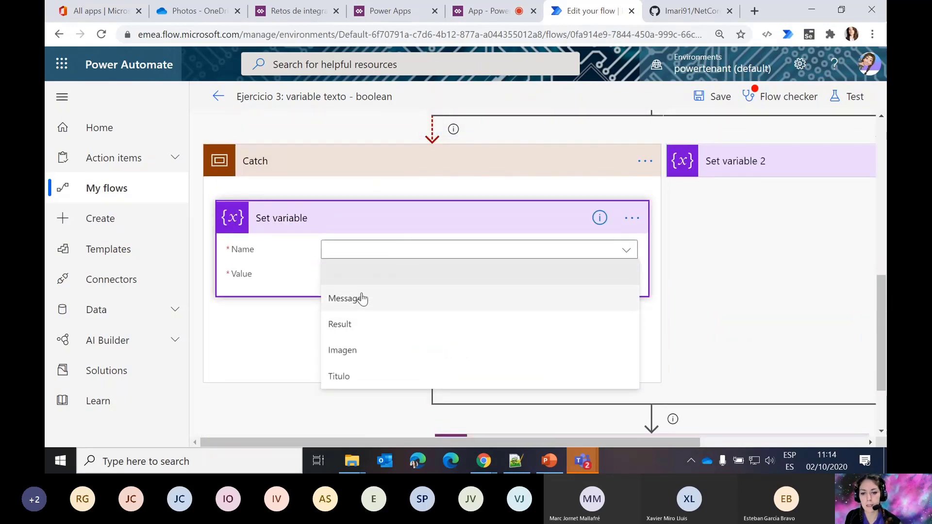
click(362, 297)
text(No)
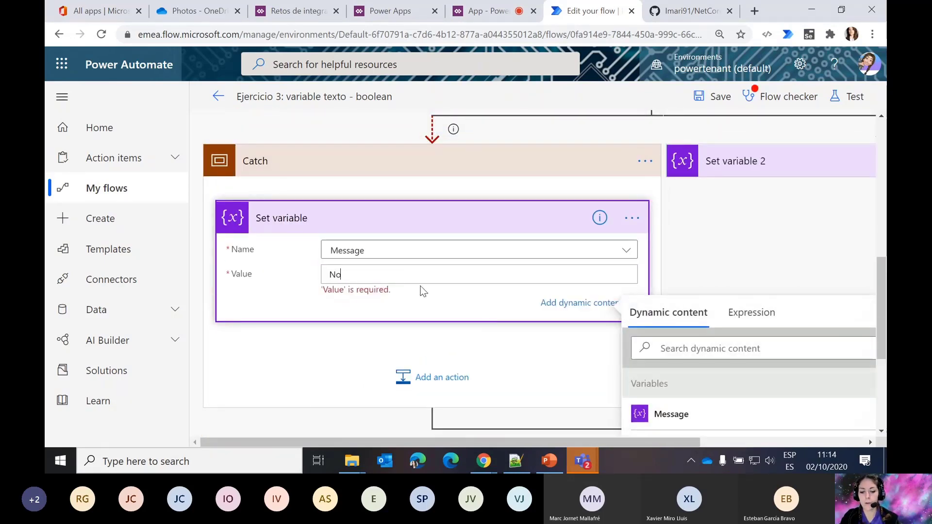
text( se ha podido guardar la imagen en Onedrive)
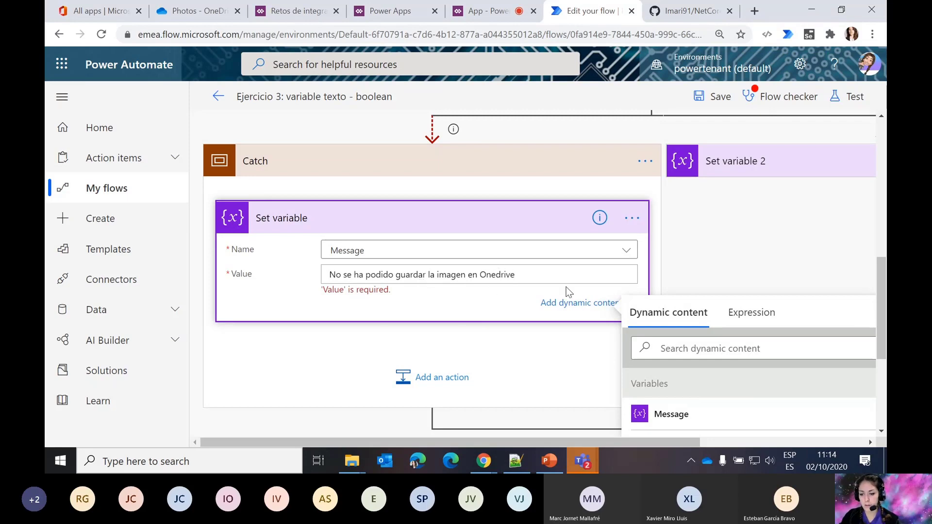
key(BackSpace)
text(D)
click(515, 339)
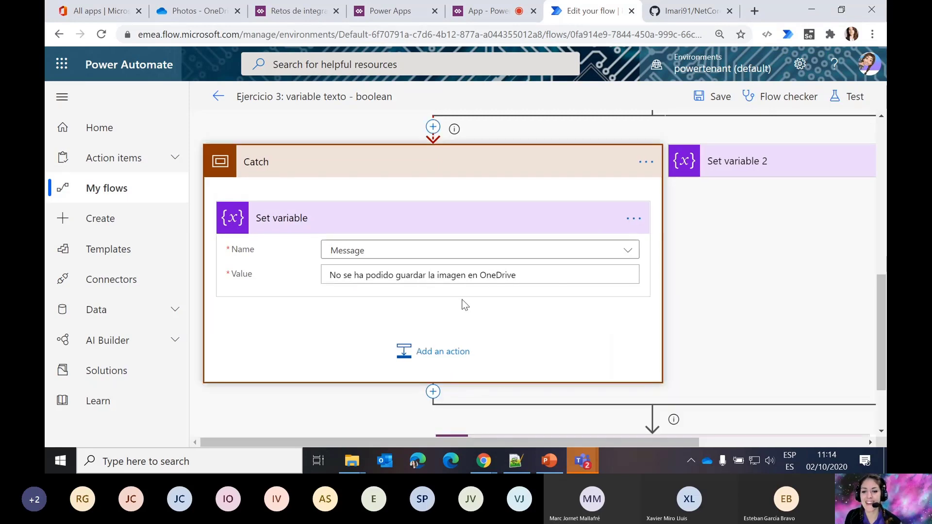
- Add another Set variable action after Set variable 2 in the success branch
click(432, 275)
scroll(709, 231, right, 4)
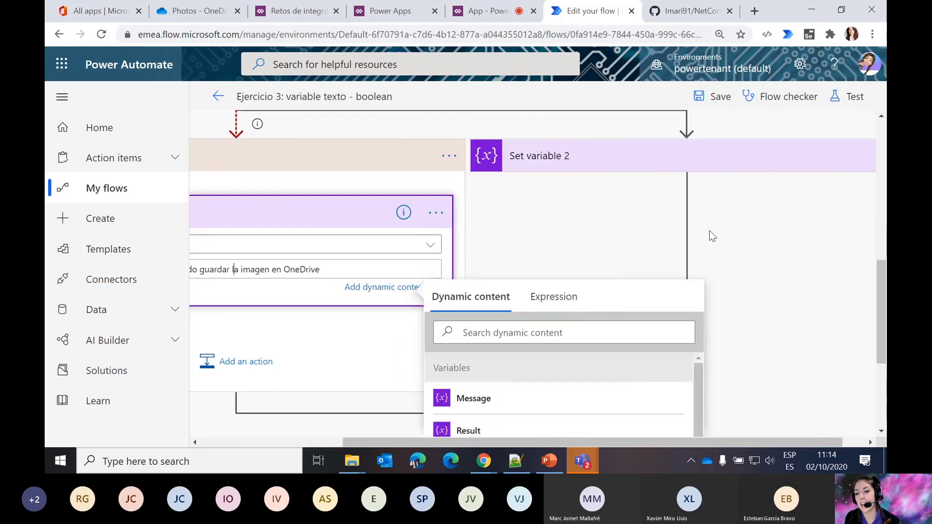
click(623, 214)
click(686, 282)
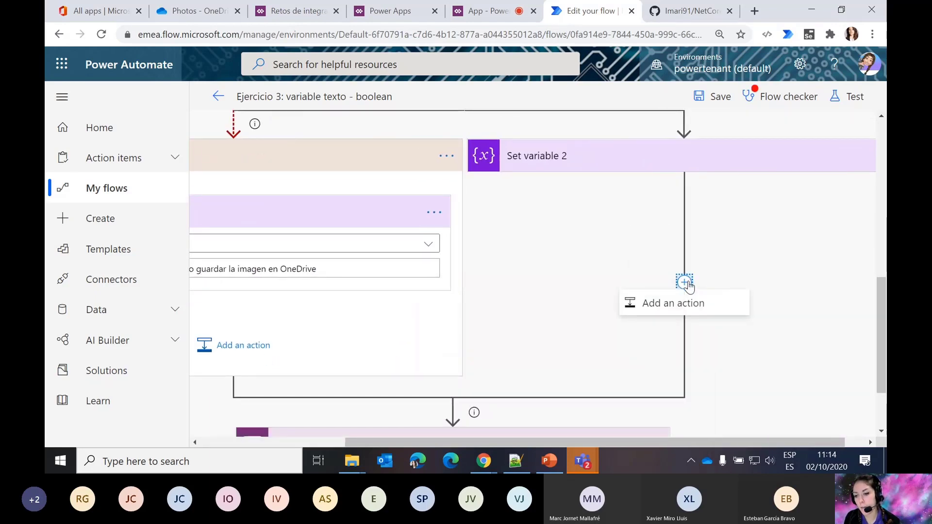
click(677, 304)
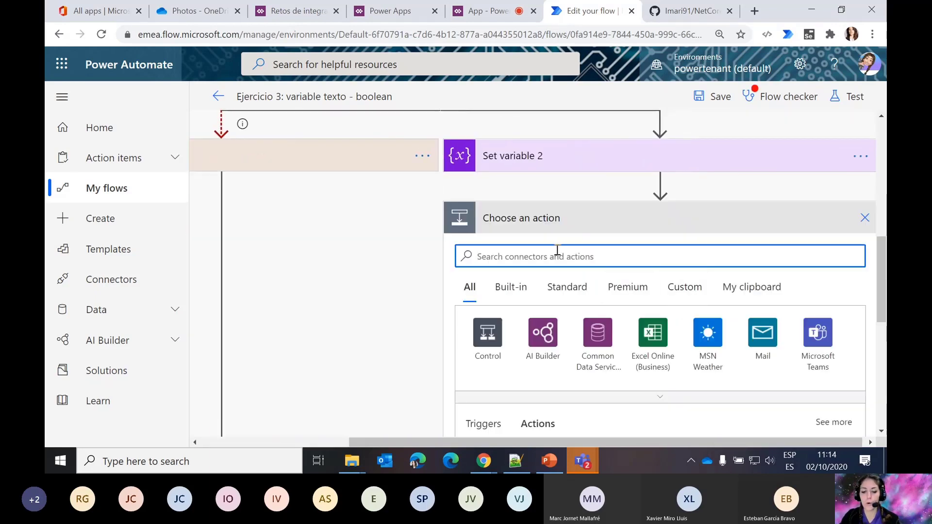
text(set var)
scroll(624, 364, down, 5)
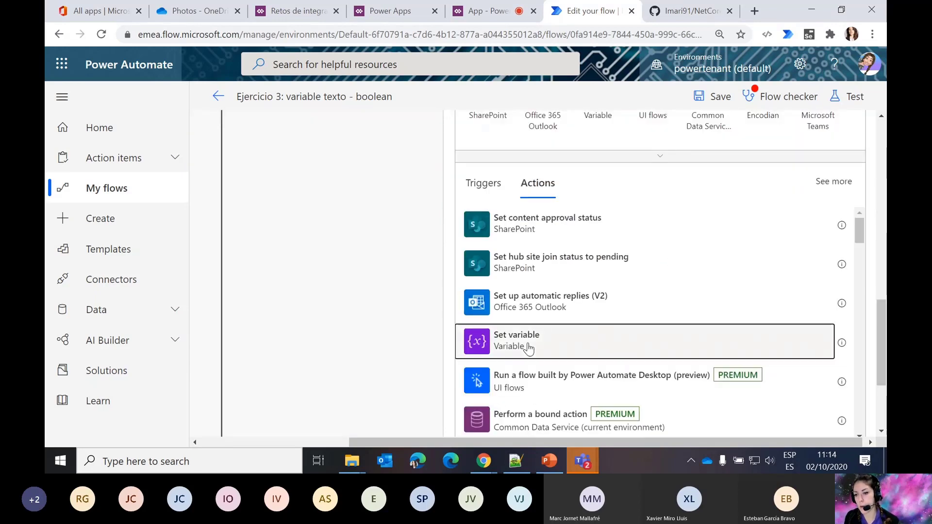
click(528, 348)
- In the success branch's new Set variable action, set Message to "La imagen se ha guardado en OneDrive"
click(626, 245)
click(578, 285)
click(580, 264)
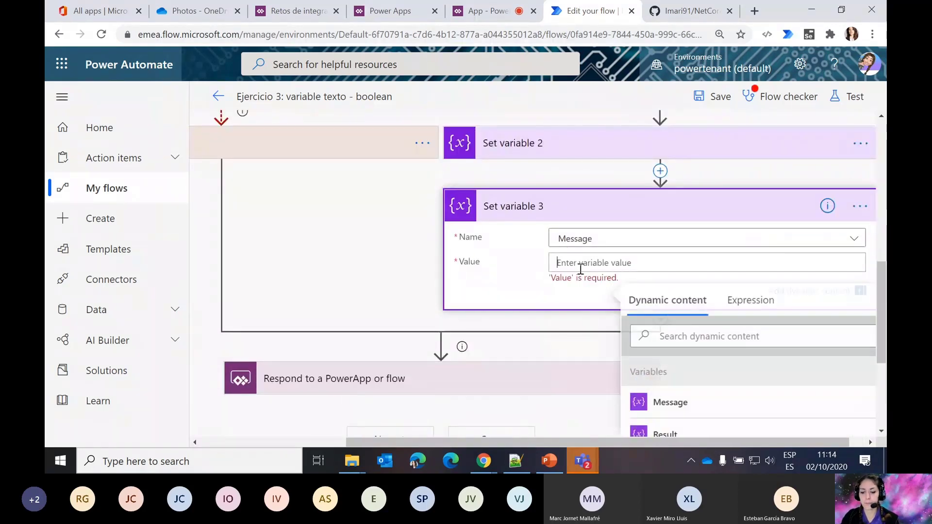
text(La imagen se ha guardado en One)
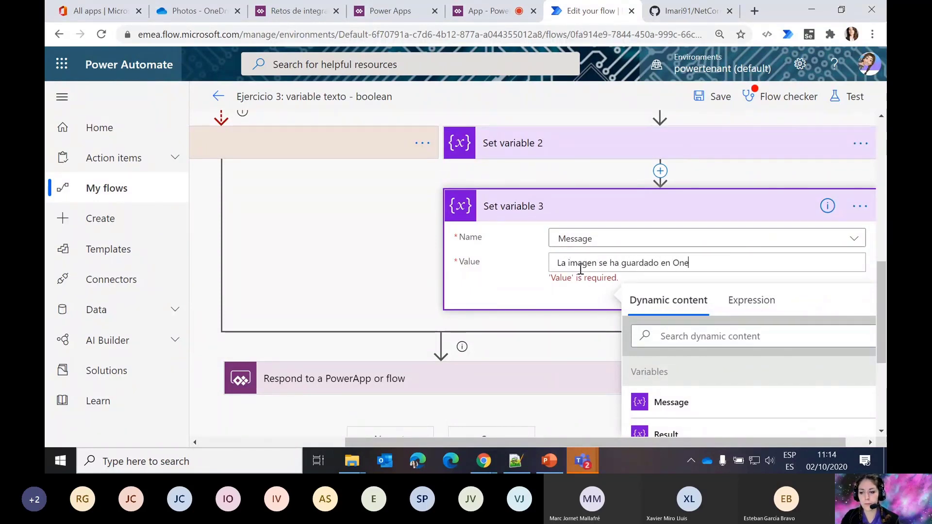
click(383, 224)
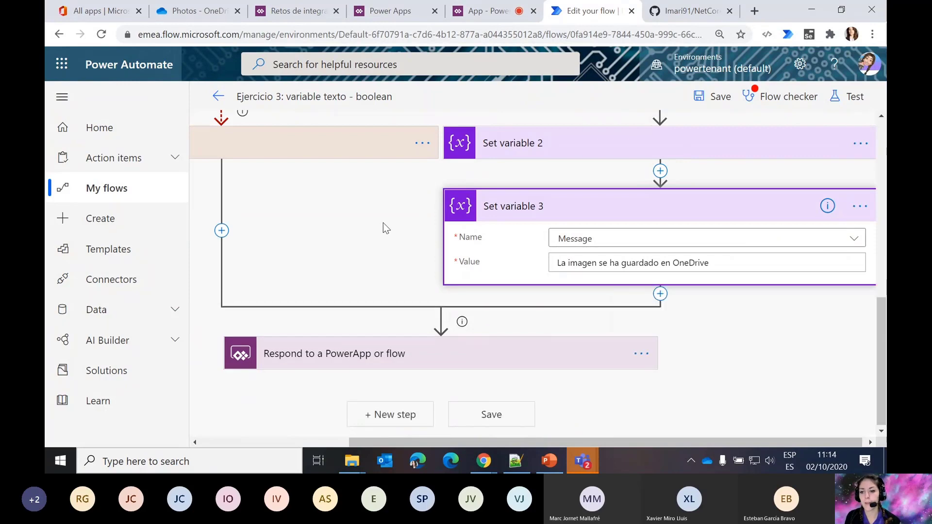
- Add a text output named message to Respond to a PowerApp or flow, returning the Message variable
click(439, 354)
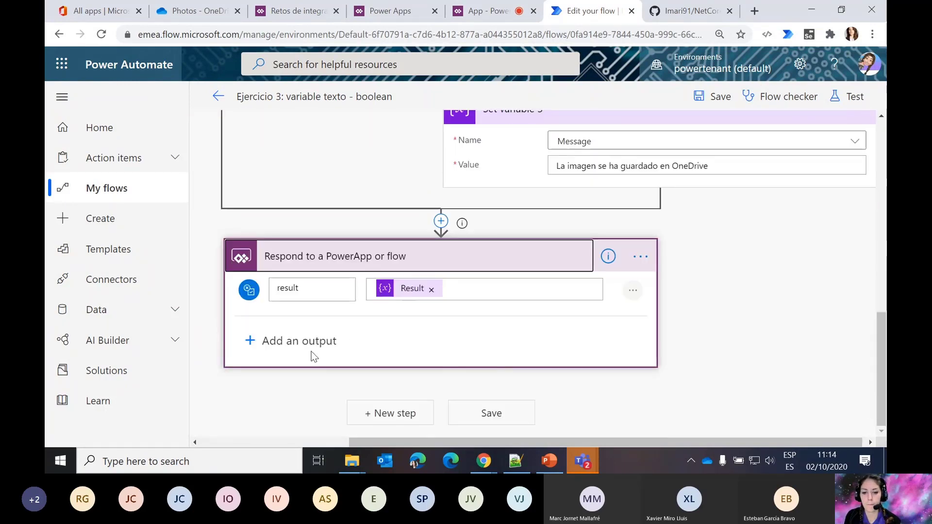
click(299, 341)
click(267, 372)
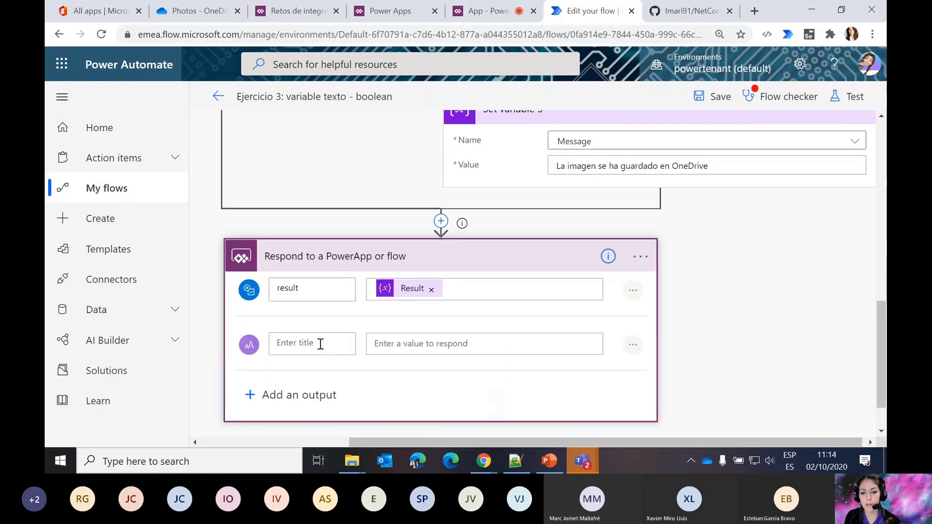
text(message)
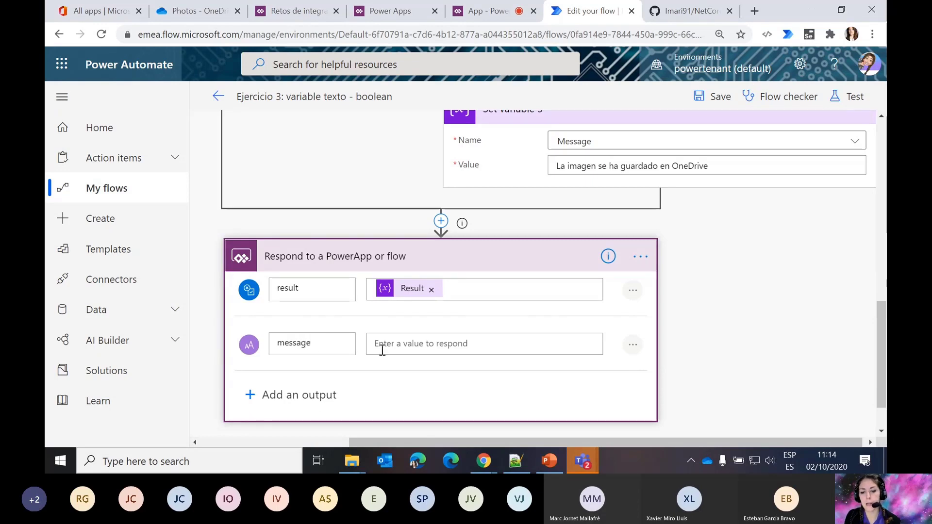
click(382, 350)
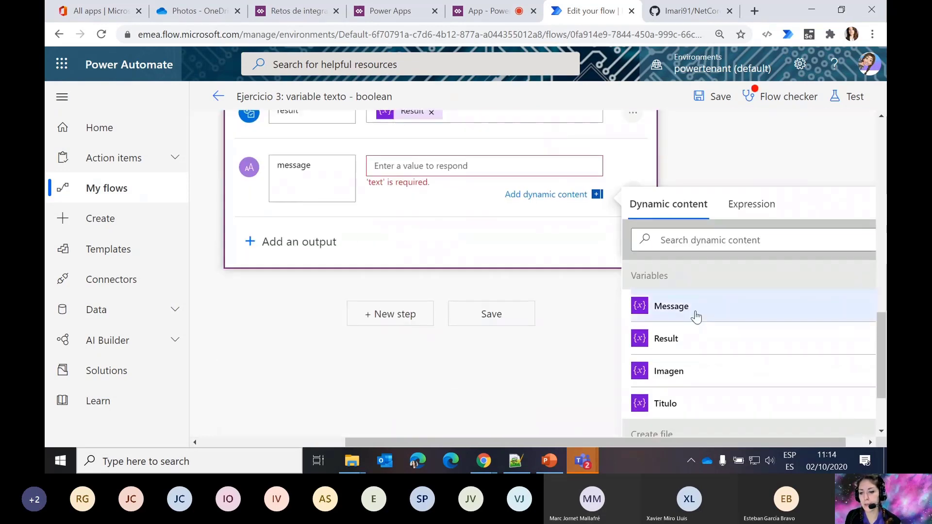
click(694, 316)
- Save the Ejercicio 3 flow and return to Screen3 in the Power Apps editor
scroll(541, 278, up, 5)
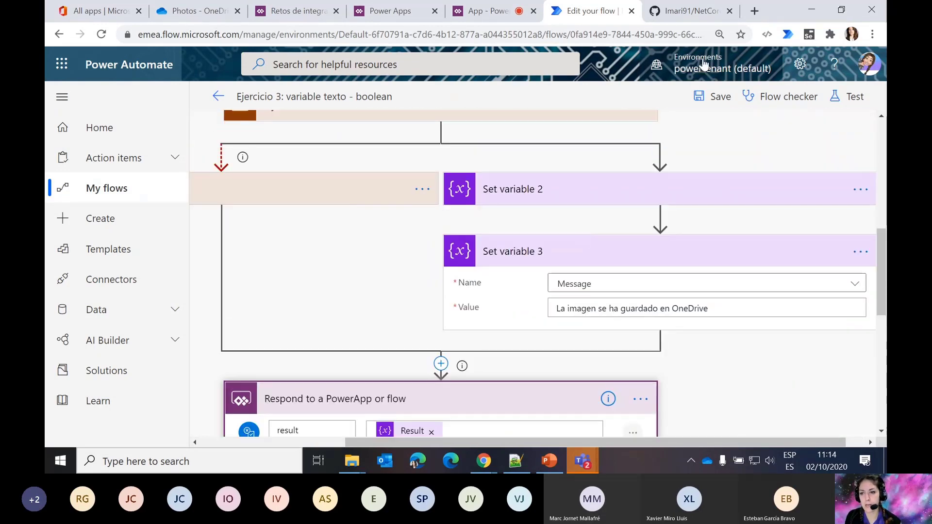
click(713, 96)
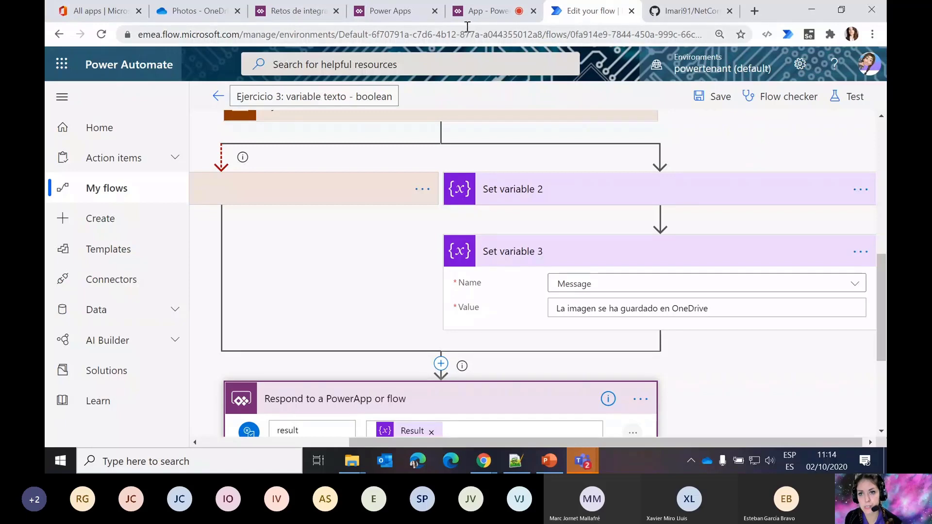
click(469, 12)
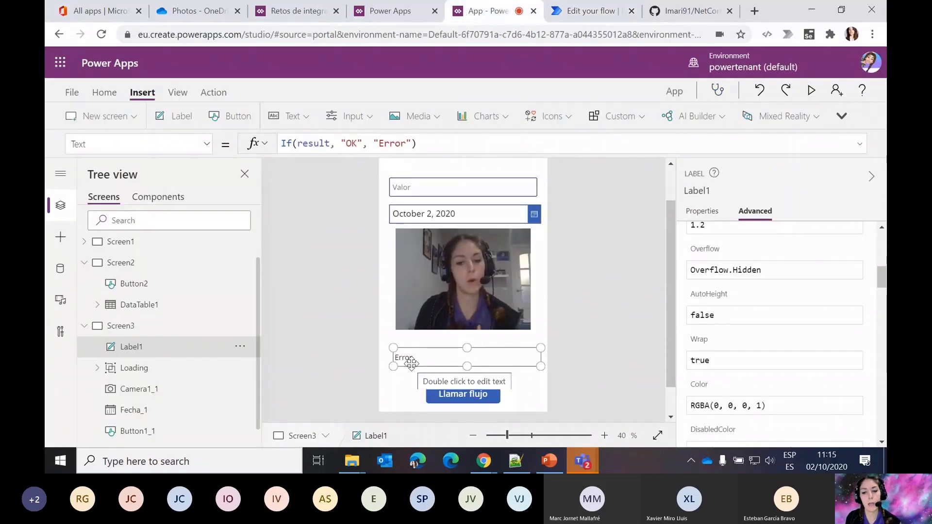
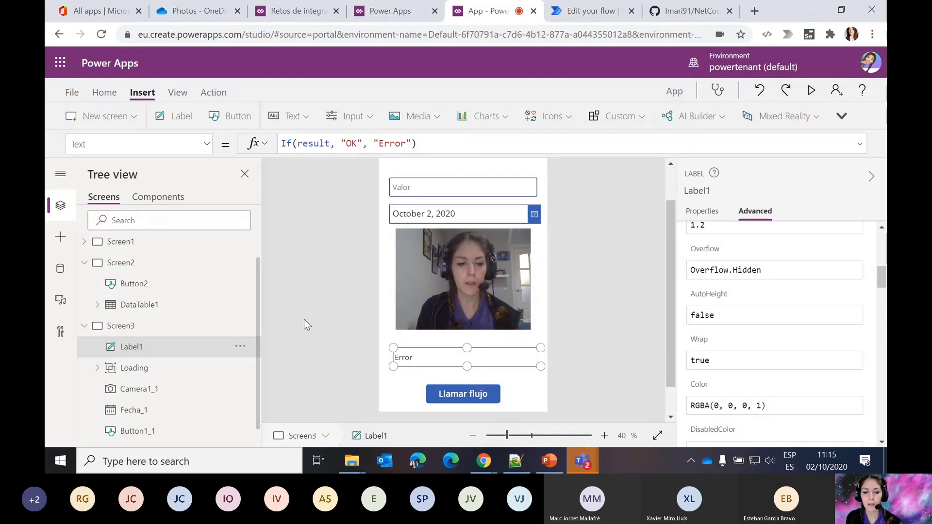
- Copy the entire OnSelect formula of the Llamar flujo button on Screen3 and clear it
click(148, 368)
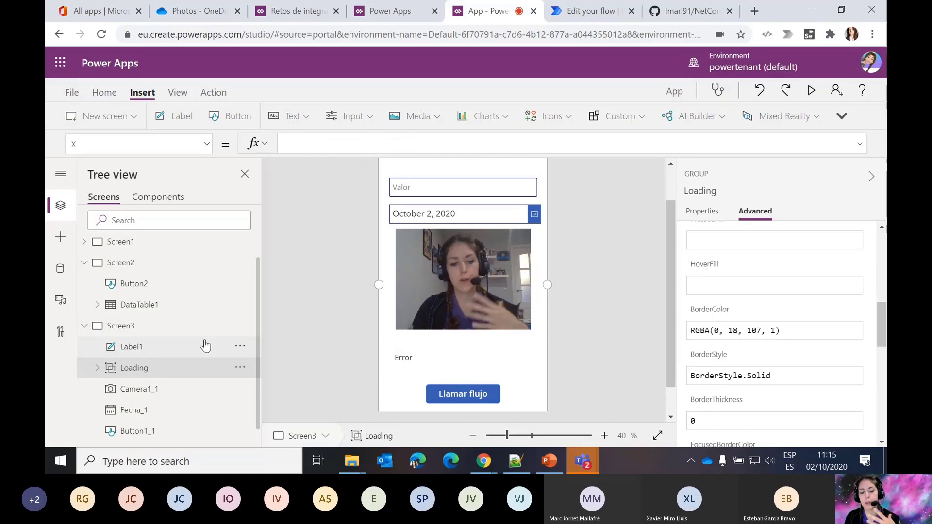
click(451, 391)
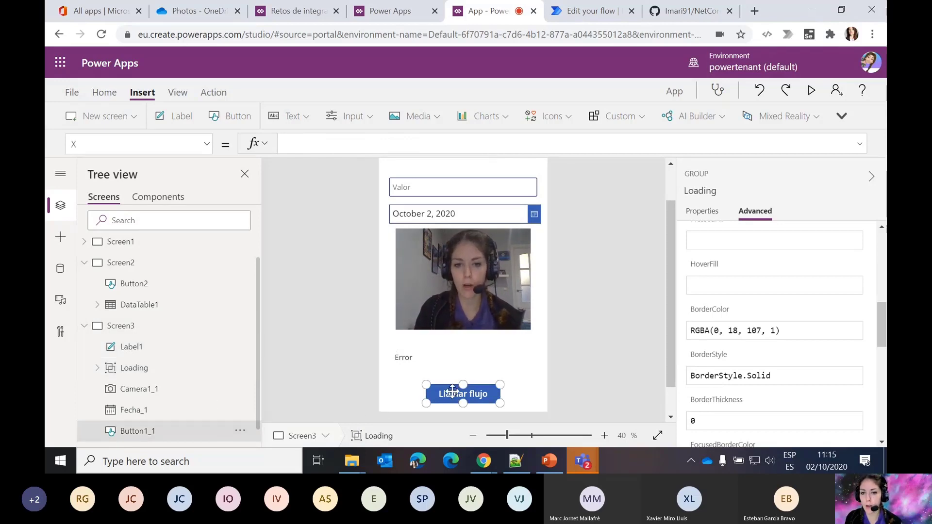
drag(542, 159, 531, 288)
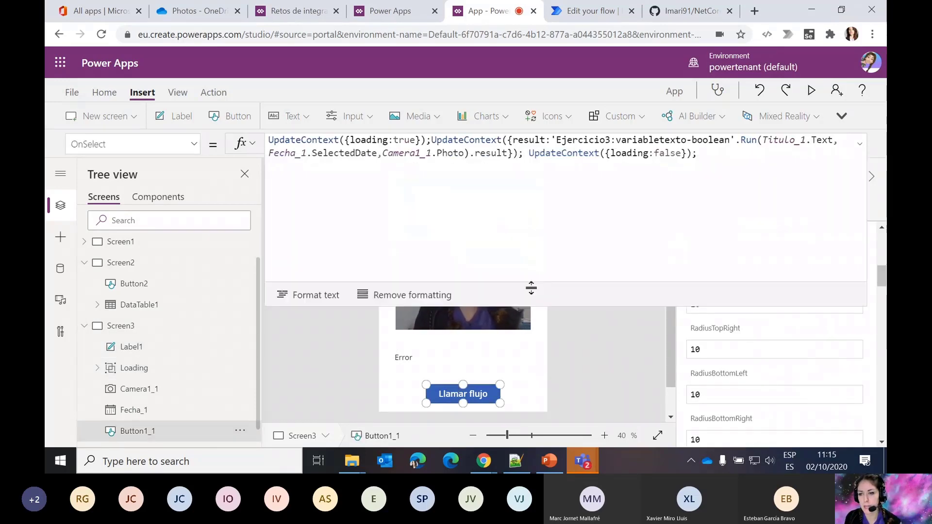
drag(737, 154, 268, 143)
key(ctrl+c)
key(Delete)
- Associate the Ejercicio 3 flow with the Llamar flujo button again through Power Automate
click(212, 92)
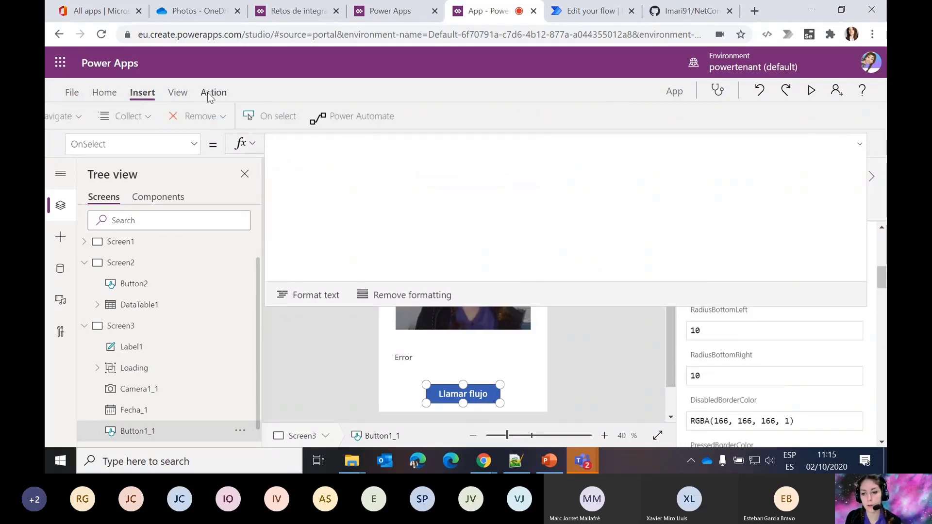
click(860, 143)
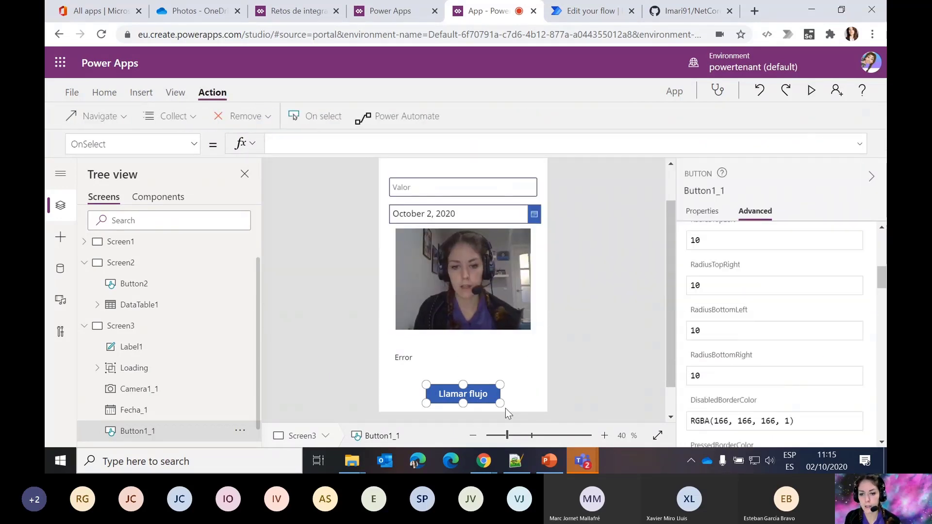
click(421, 119)
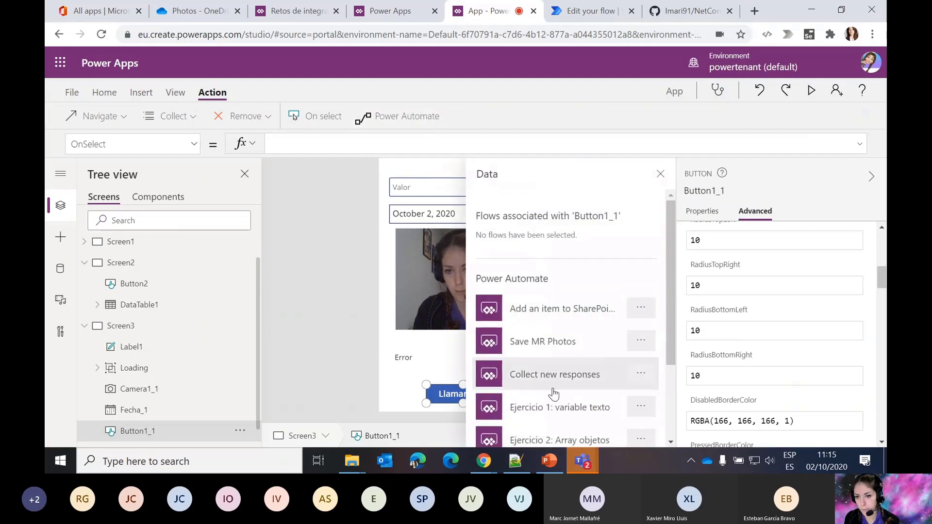
scroll(553, 391, down, 3)
click(561, 360)
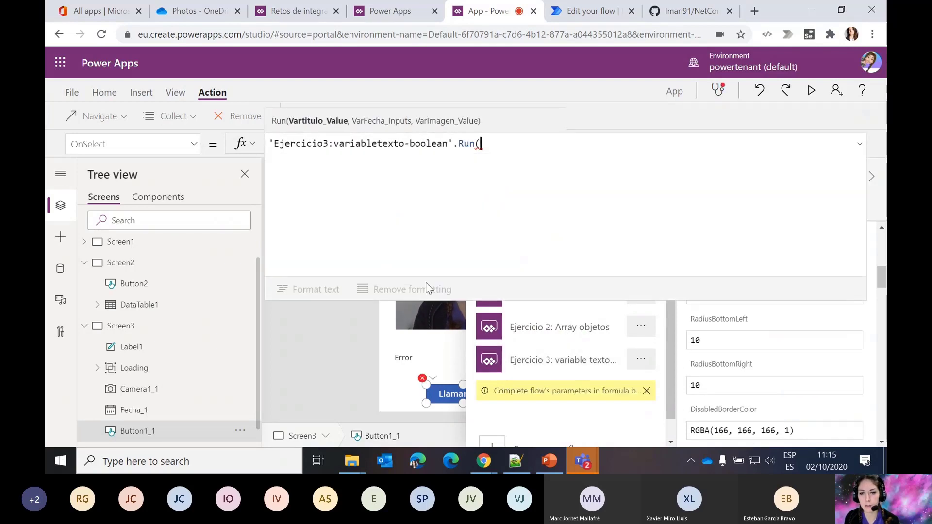
- Paste the copied formula after Run( and insert UpdateContext({loading:true});UpdateContext({result: at the start of the OnSelect formula
key(ctrl+v)
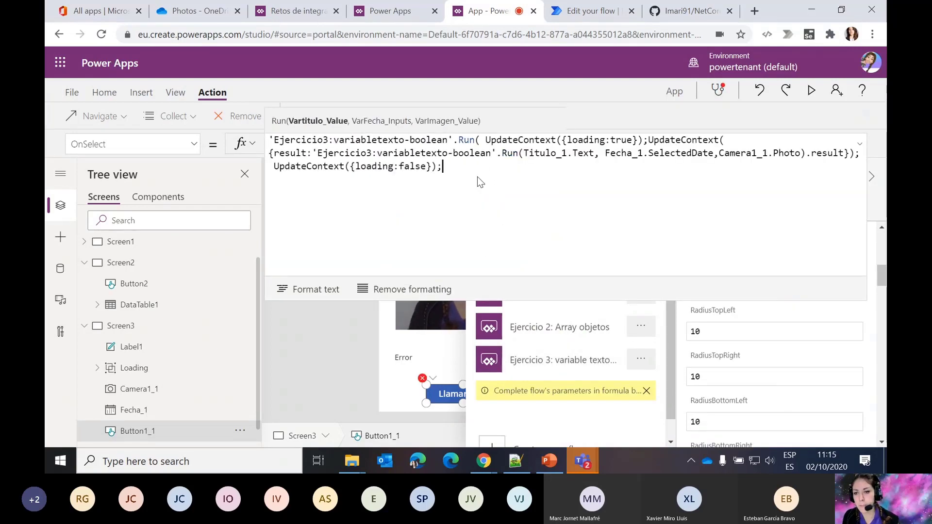
click(698, 154)
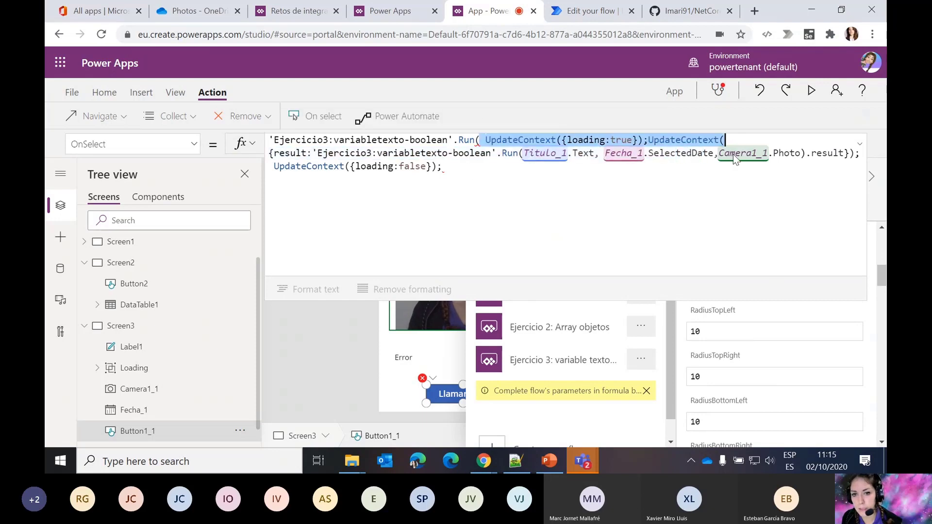
click(312, 154)
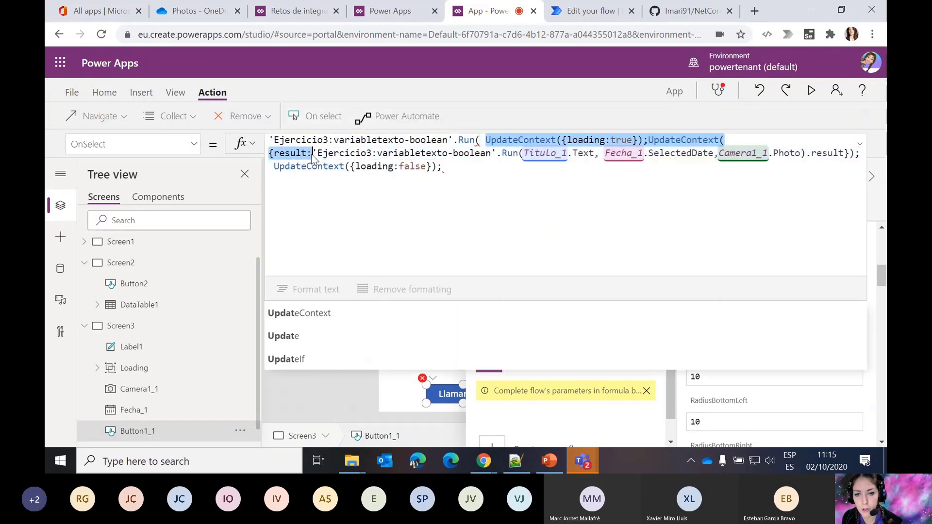
key(ctrl+Home)
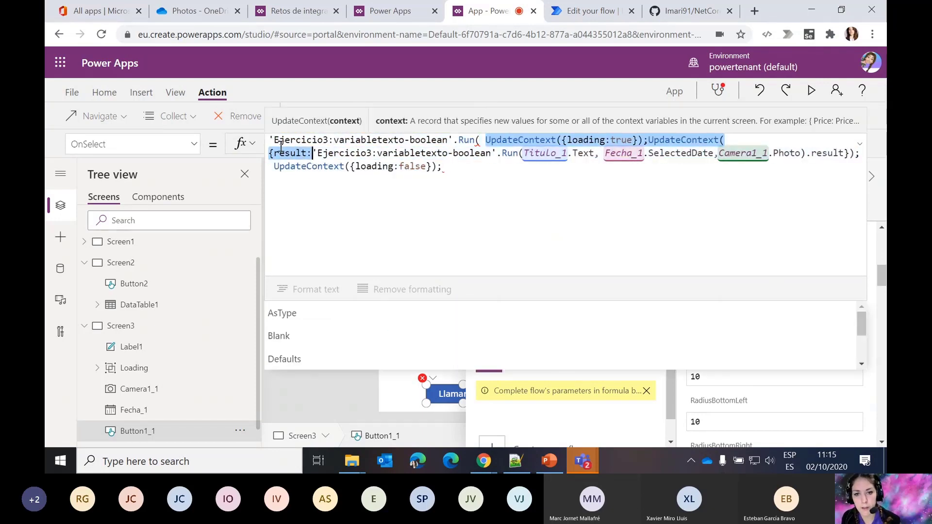
text(UpdateContext({loading:true});UpdateContext({result:)
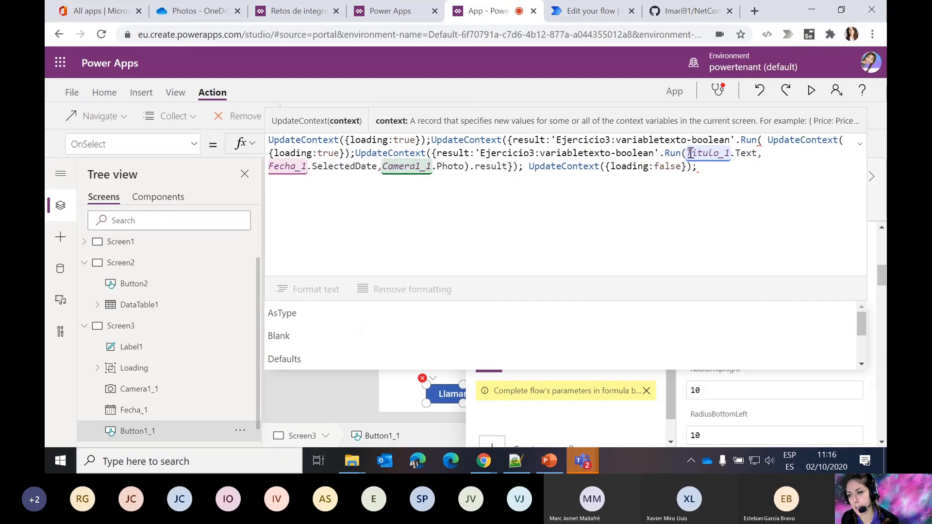
- Remove the duplicated UpdateContext calls inside the first Run parenthesis of the OnSelect formula
drag(768, 141, 477, 154)
key(BackSpace)
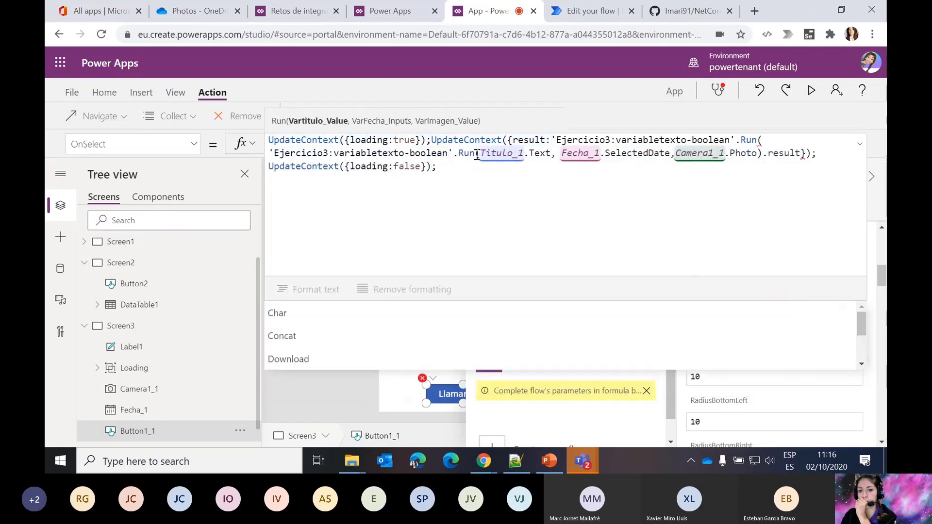
text(()
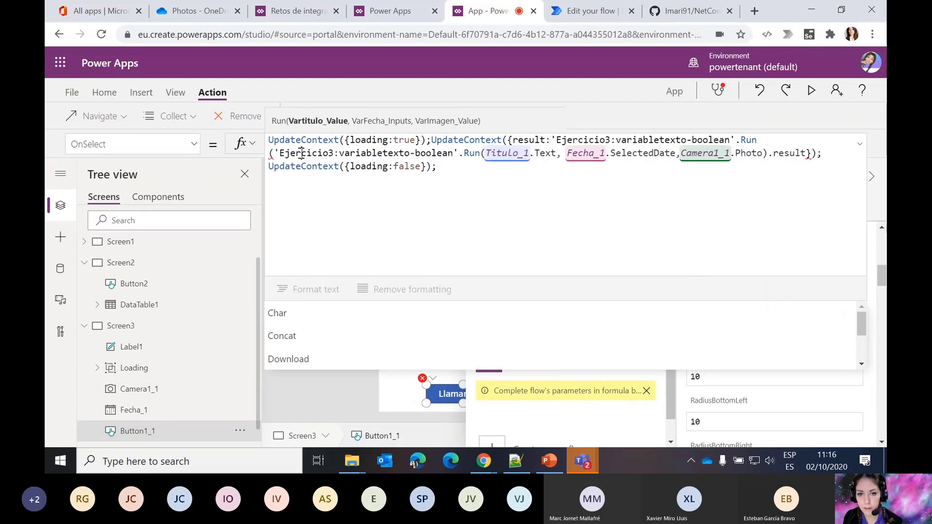
- Remove .result from the end of the flow call so the result variable takes the flow's whole response
click(301, 153)
click(807, 153)
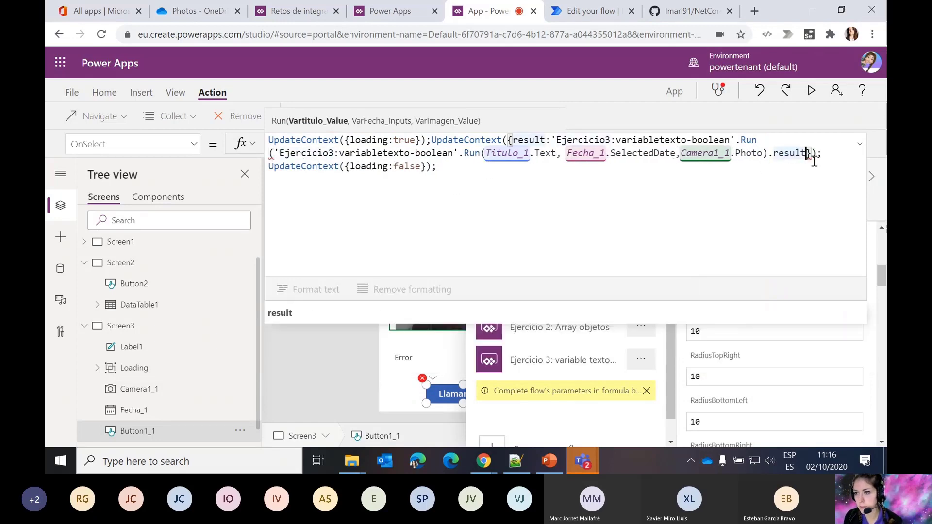
key(BackSpace)
key(BackSpace)
key(BackSpace)
key(BackSpace)
key(BackSpace)
key(BackSpace)
key(BackSpace)
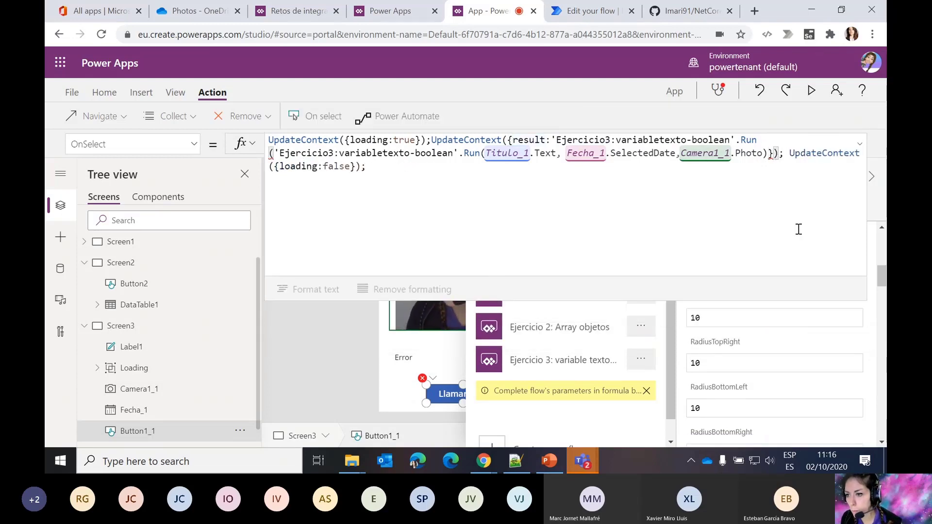
- Try to fix the formula's bracket error by retyping the closing parentheses and semicolon after Camera1_1.Photo
click(747, 140)
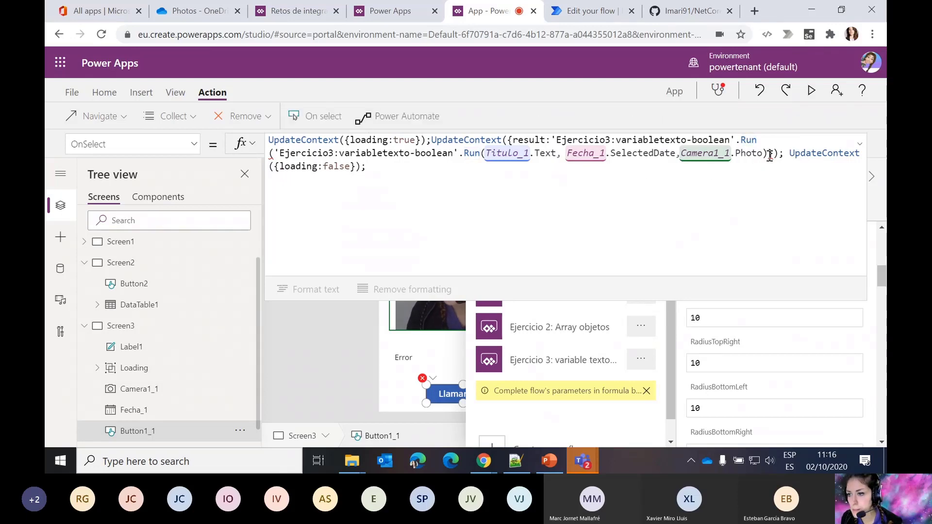
mouse_move(770, 154)
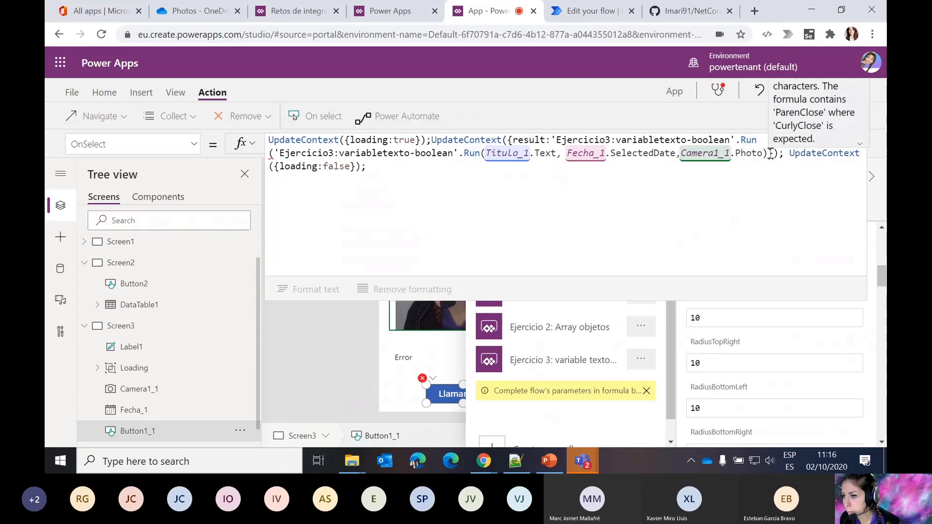
click(769, 153)
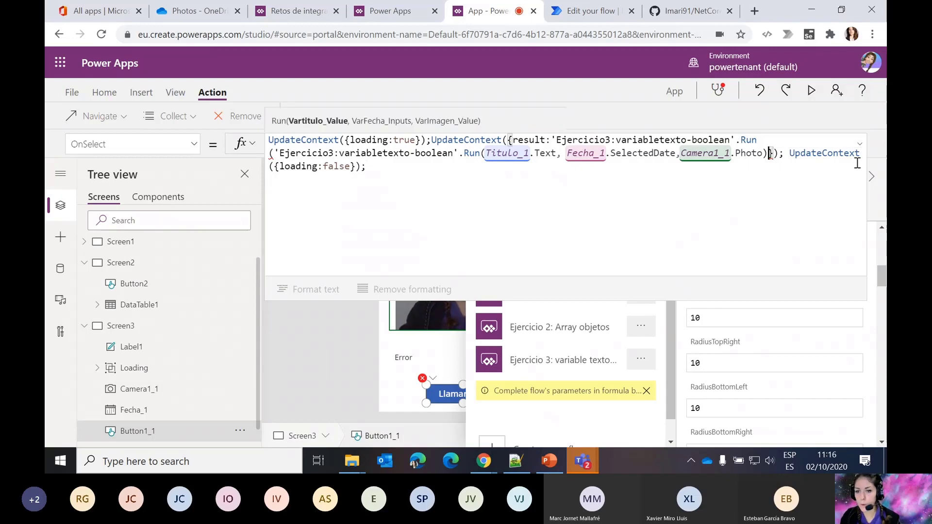
key(BackSpace)
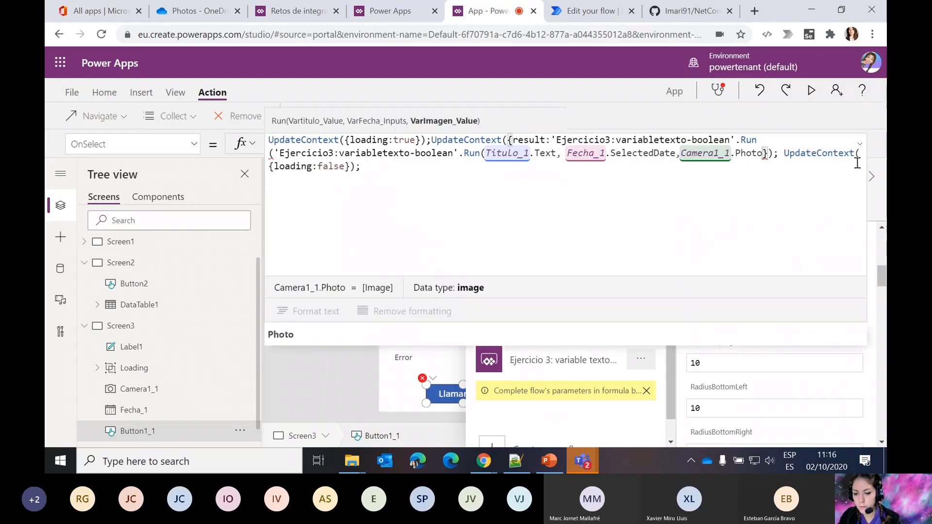
text())
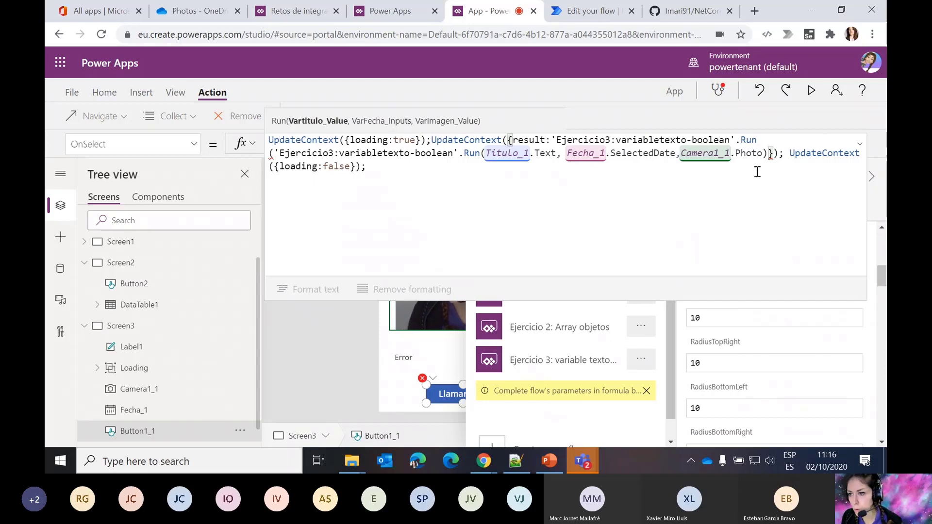
click(783, 154)
key(BackSpace)
key(BackSpace)
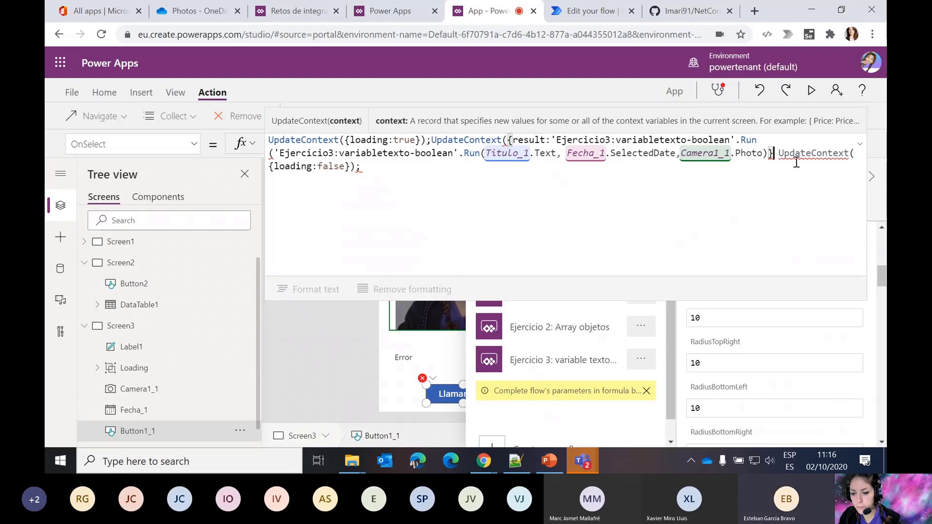
text();)
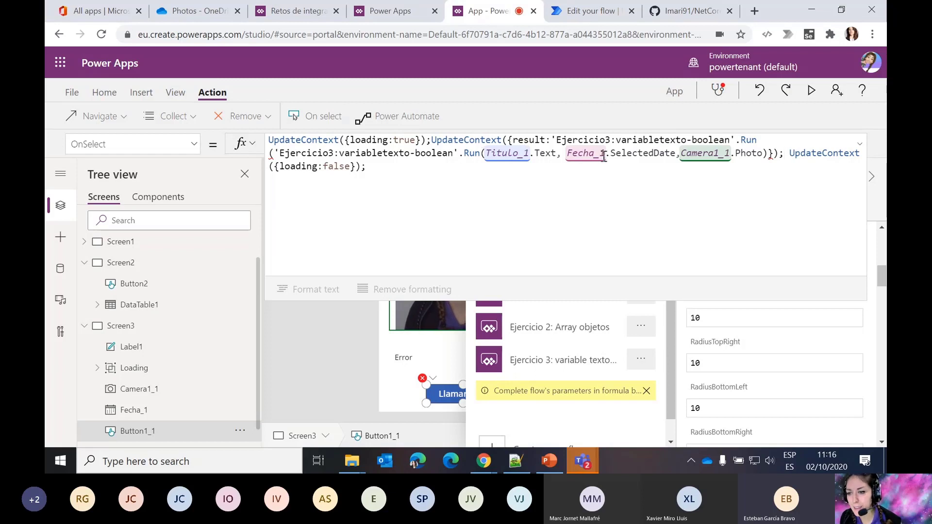
- Delete the duplicated 'Ejercicio3:variabletexto-boolean'.Run reference after result: and retype the record's closing brace
mouse_move(656, 125)
mouse_down()
mouse_move(535, 141)
mouse_move(555, 141)
mouse_up()
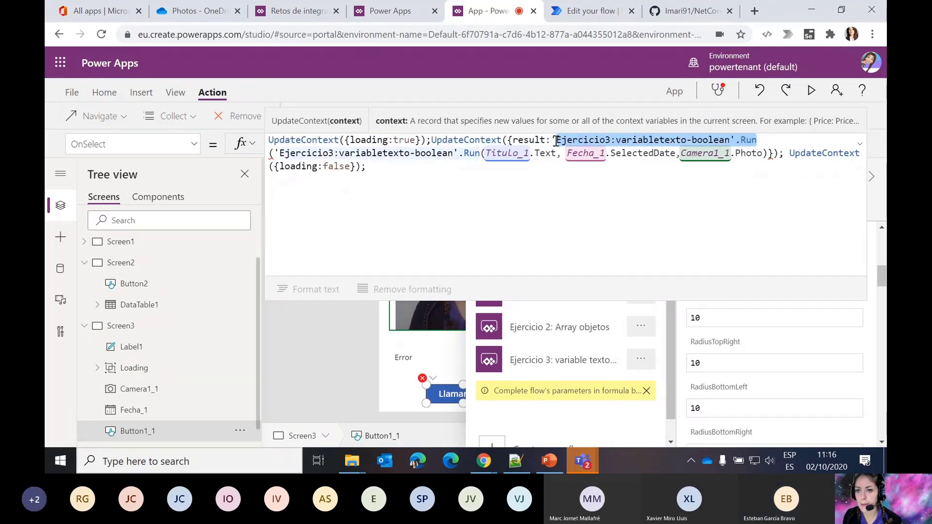
key(BackSpace)
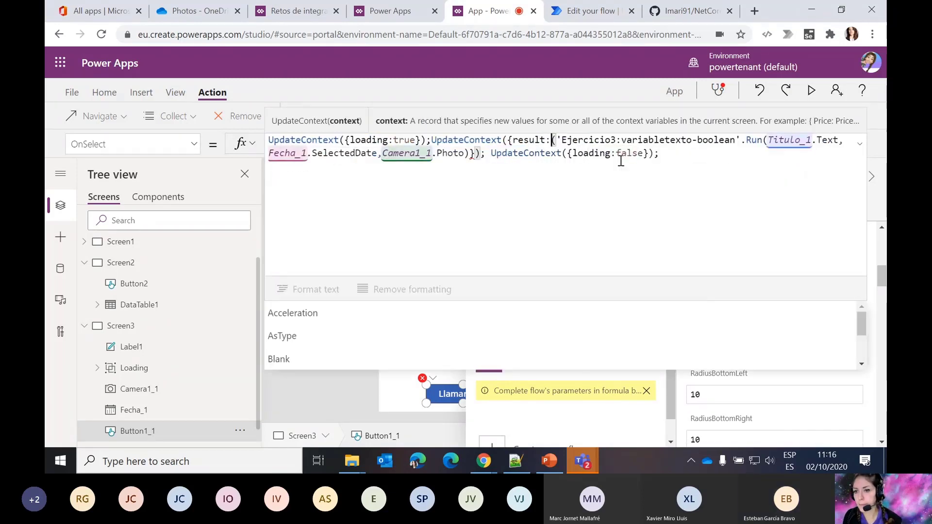
click(476, 156)
key(BackSpace)
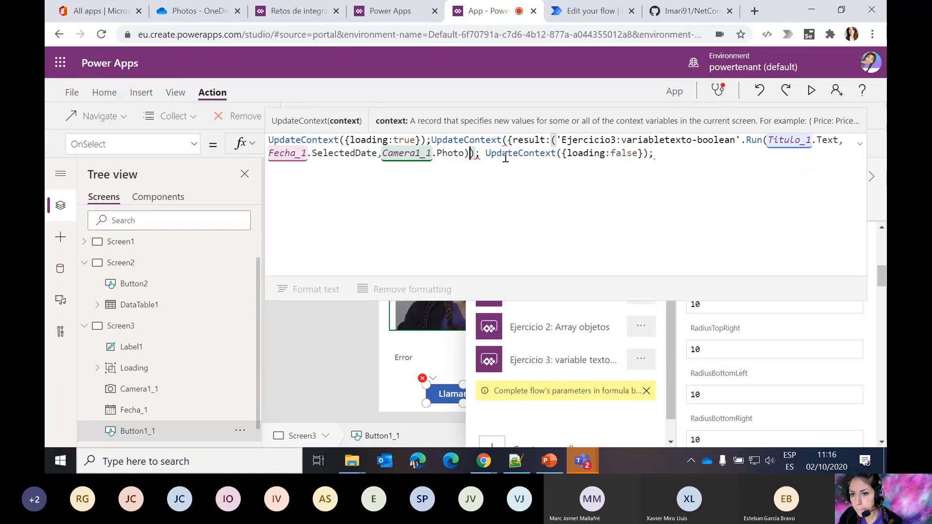
text(})
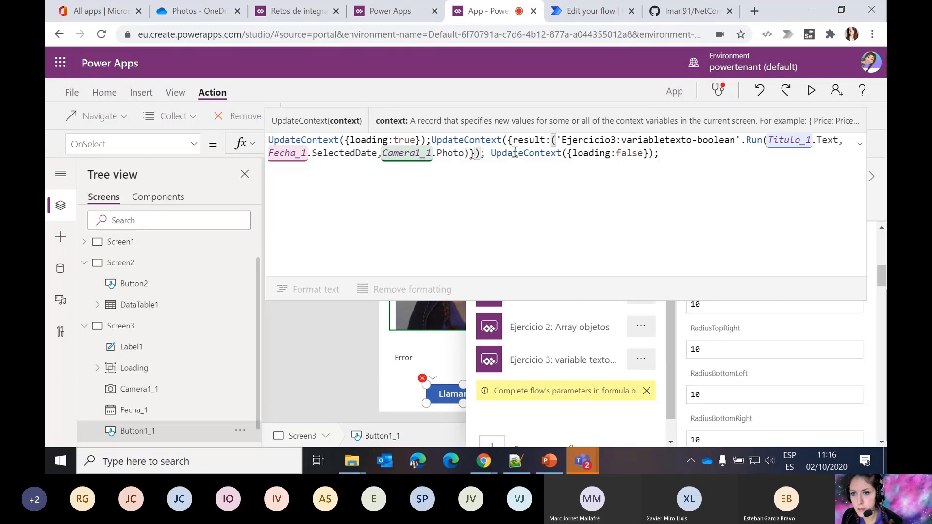
click(481, 153)
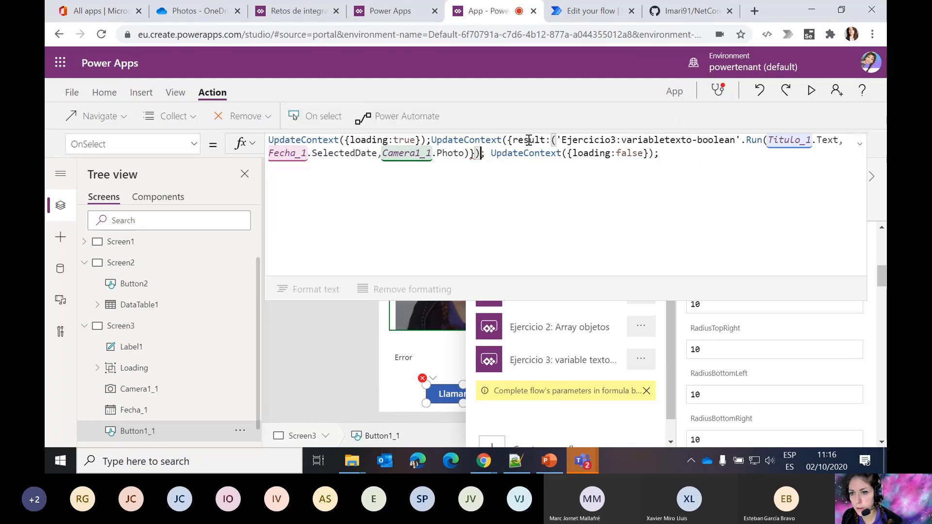
- Remove the trailing UpdateContext({loading:false}) and the extra parenthesis after result:, closing the OnSelect formula with });
drag(689, 150, 480, 153)
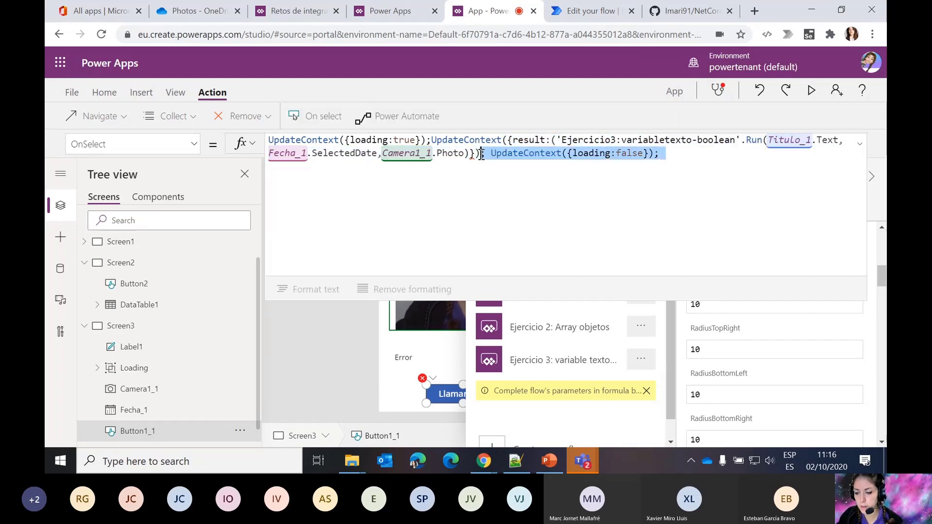
key(BackSpace)
key(BackSpace)
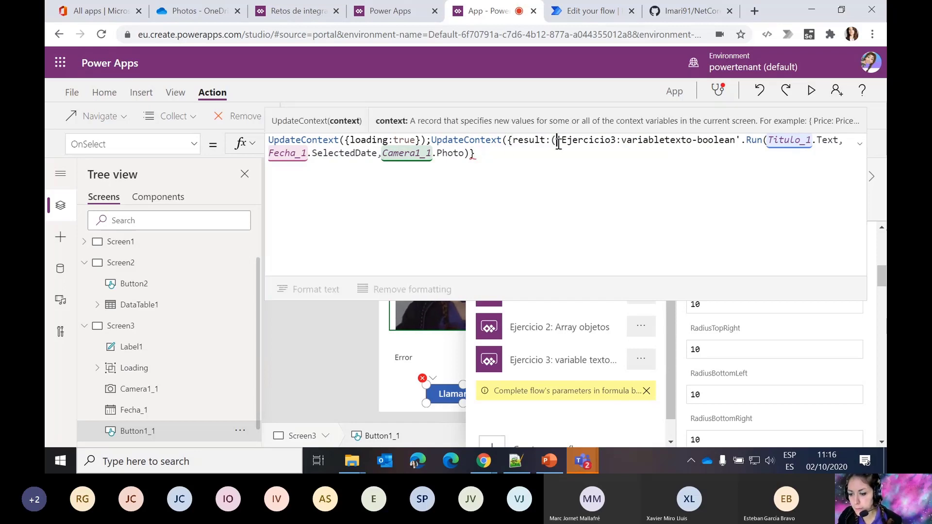
key(BackSpace)
text();)
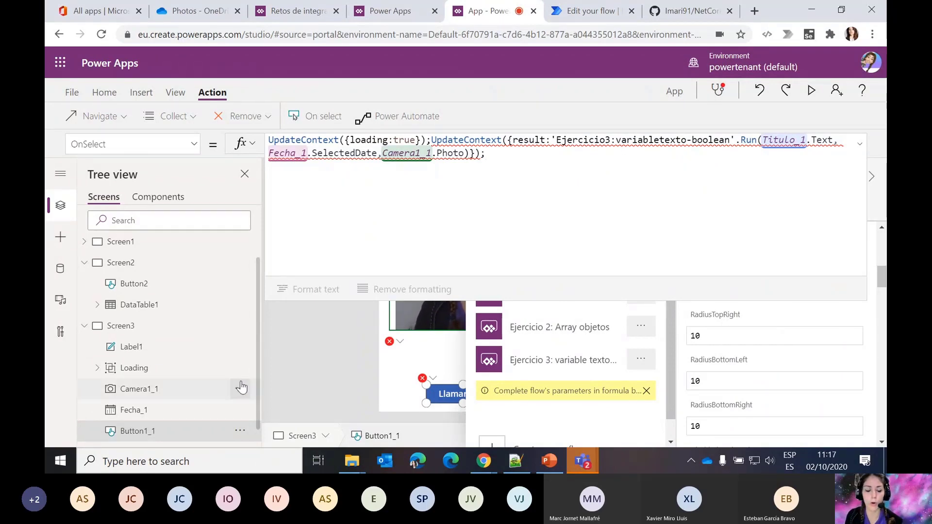
- Remove the result variable from Screen3's OnVisible formula, leaving UpdateContext({loading:false})
click(127, 333)
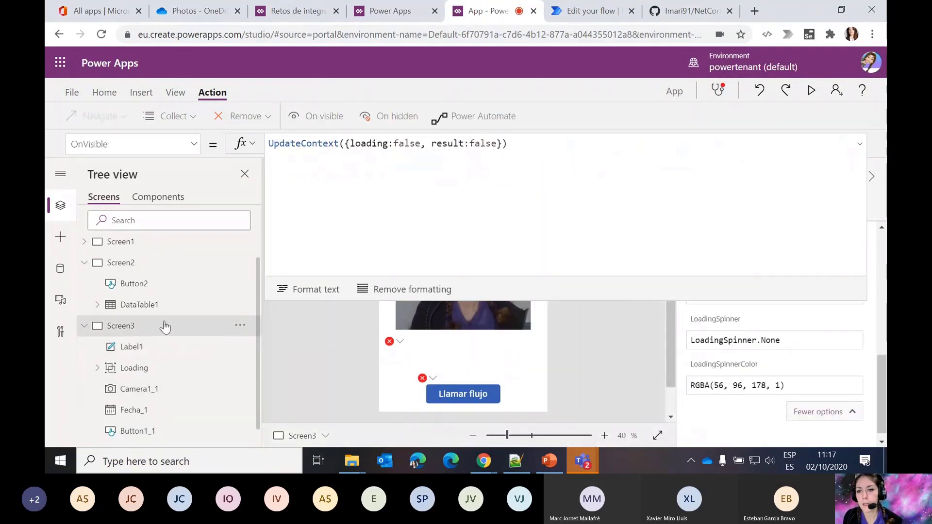
double_click(441, 144)
double_click(484, 145)
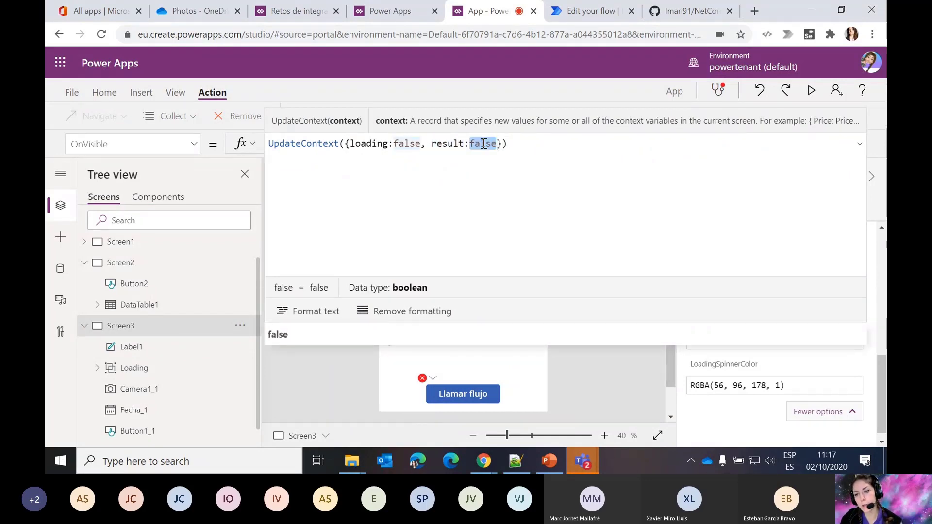
key(BackSpace)
key(BackSpace)
key(BackSpace)
key(BackSpace)
key(BackSpace)
key(BackSpace)
key(BackSpace)
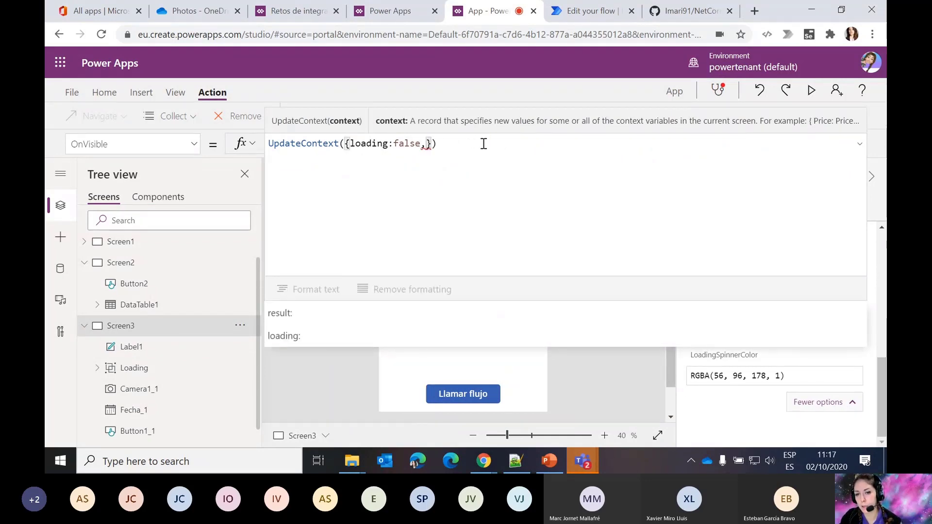
key(BackSpace)
click(860, 147)
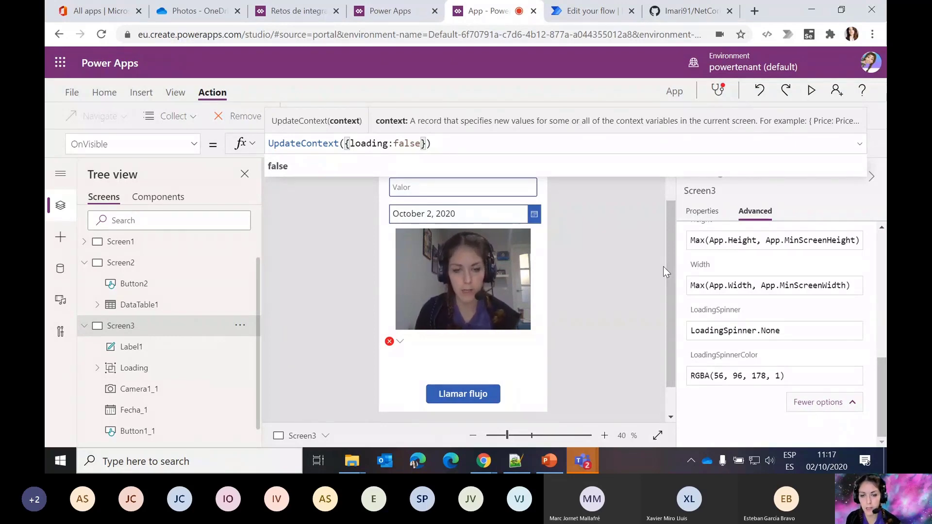
- Check the flow's response outputs in Power Automate, and back in the app replace Label1's Text formula with result.message
click(619, 6)
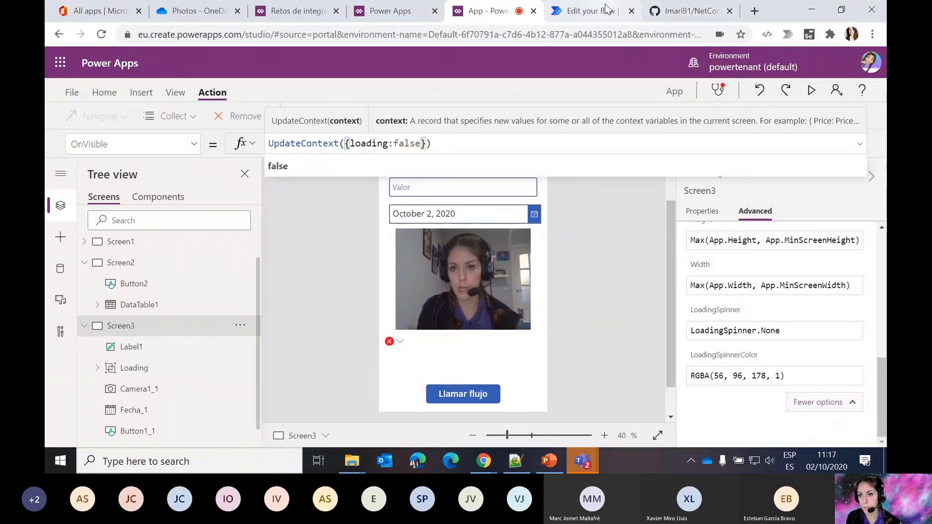
scroll(674, 333, down, 3)
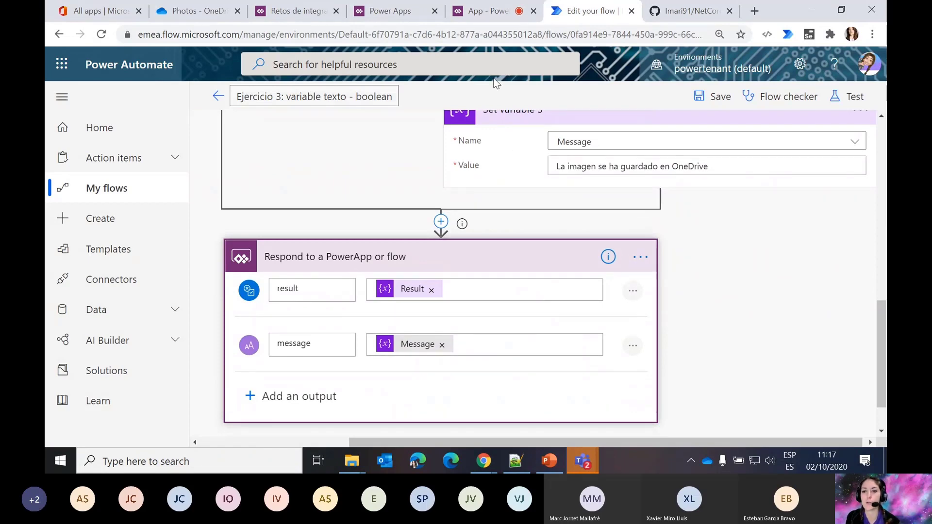
click(499, 15)
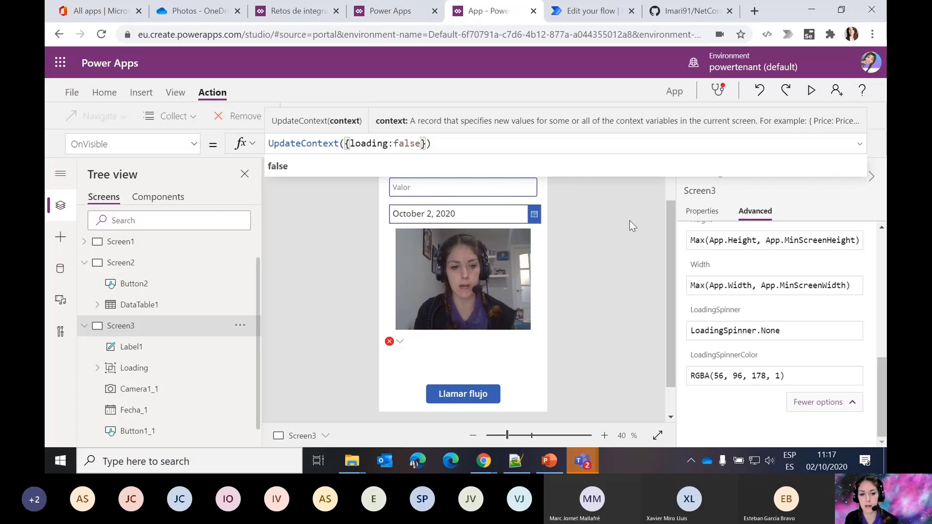
scroll(602, 277, down, 1)
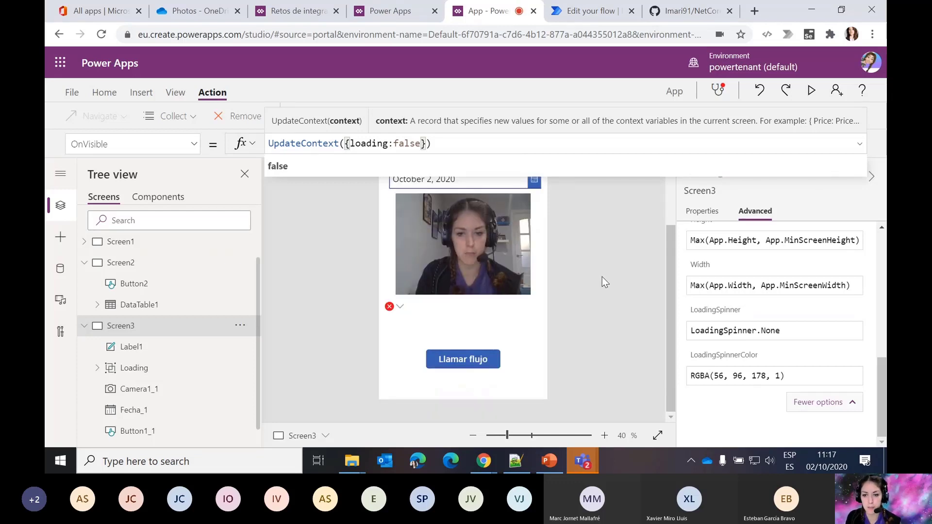
click(394, 307)
click(420, 322)
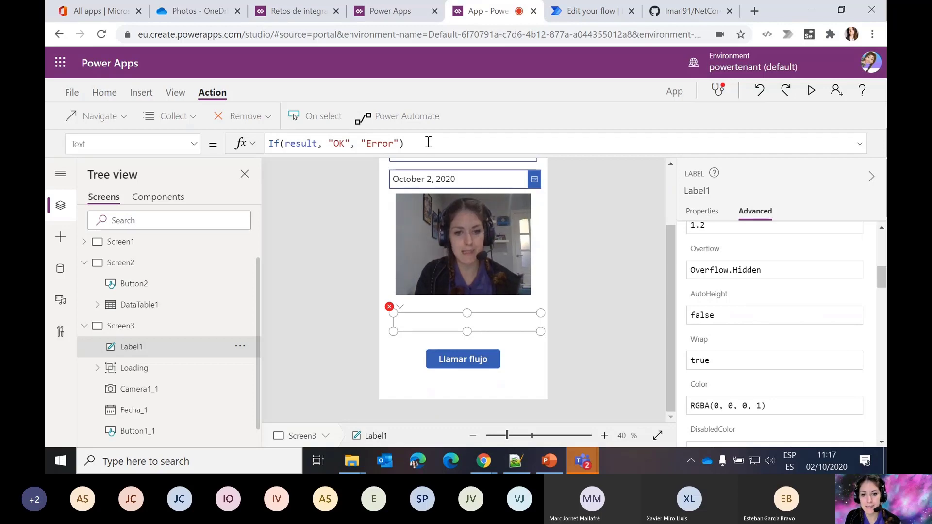
drag(429, 142, 270, 143)
key(BackSpace)
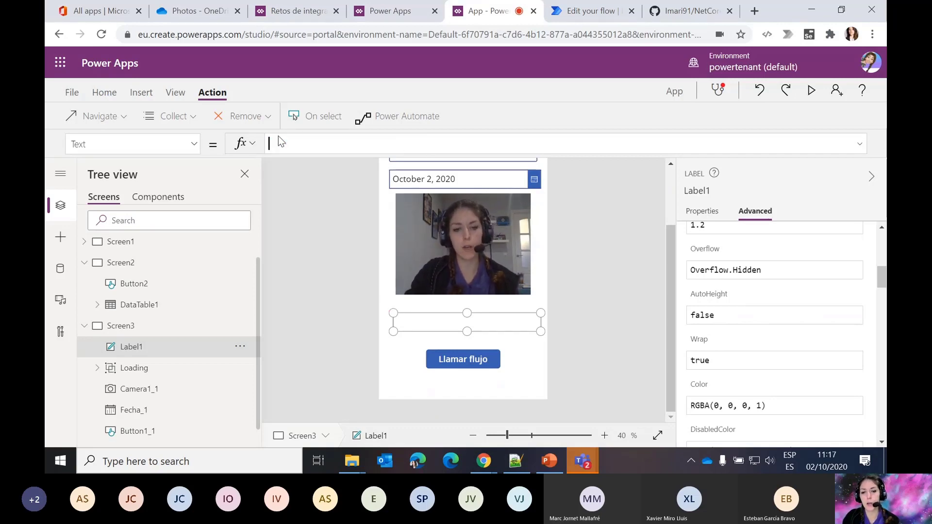
text(result)
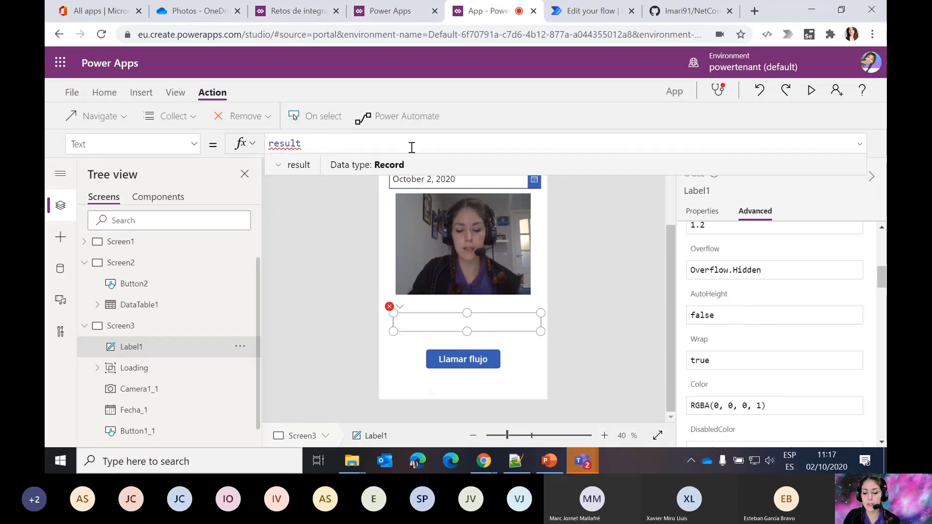
text(.)
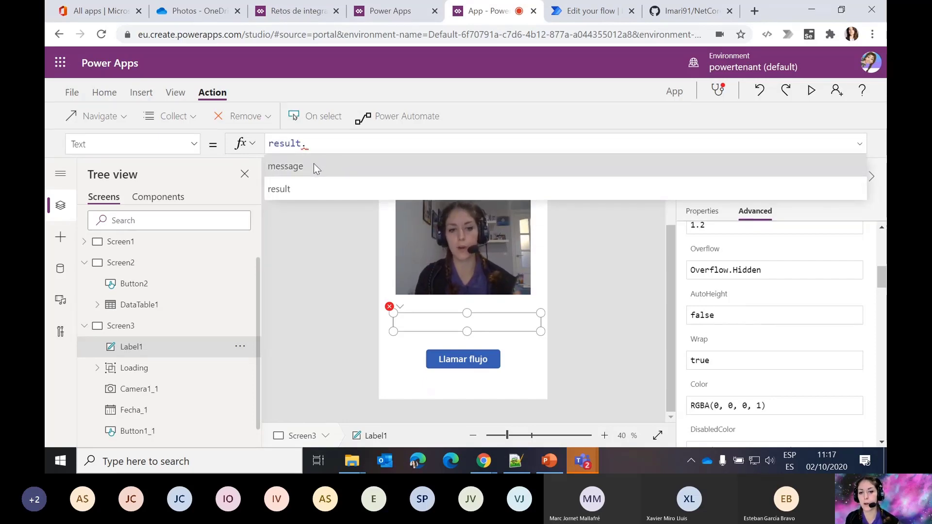
click(313, 166)
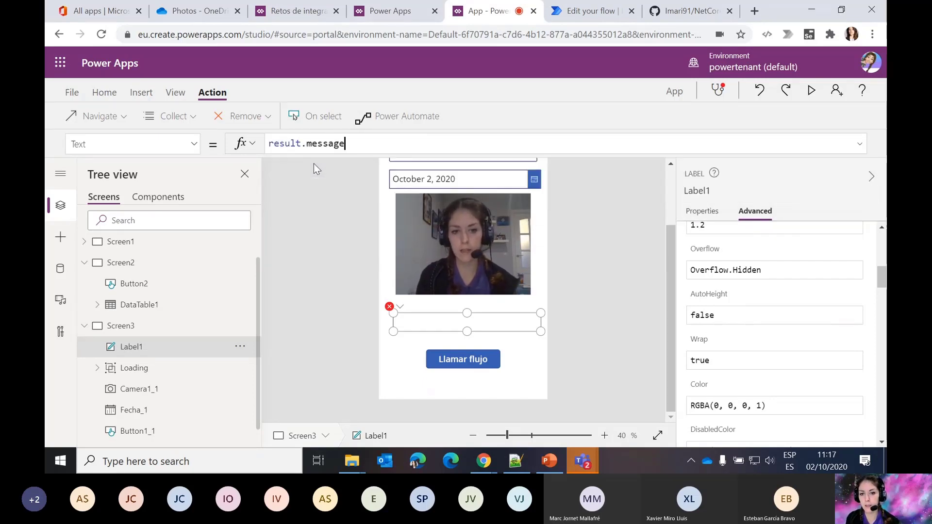
click(327, 225)
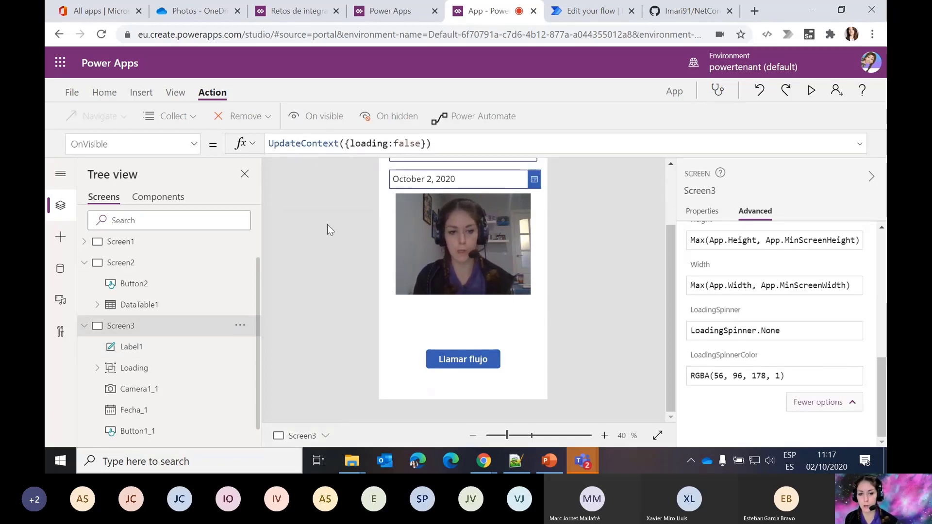
- Add a showMessage variable set to false to the UpdateContext record in Screen3's OnVisible formula
click(150, 350)
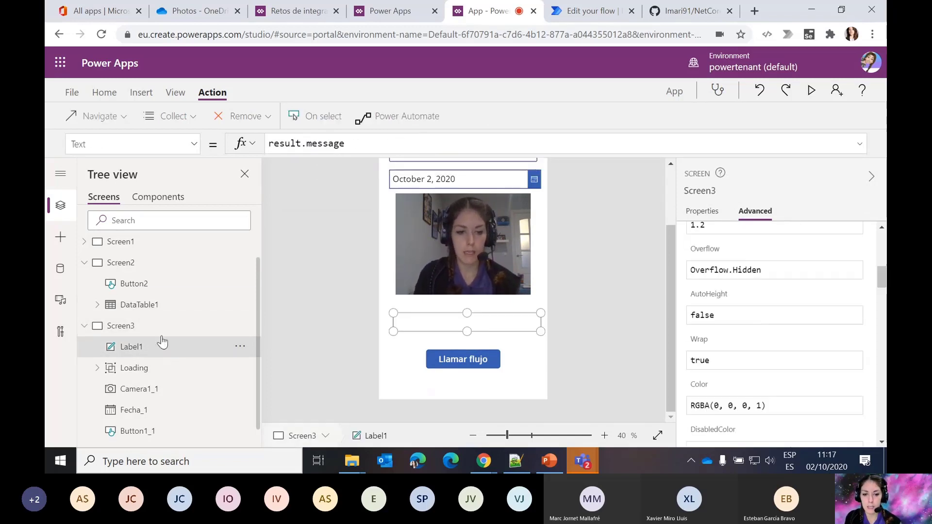
click(141, 330)
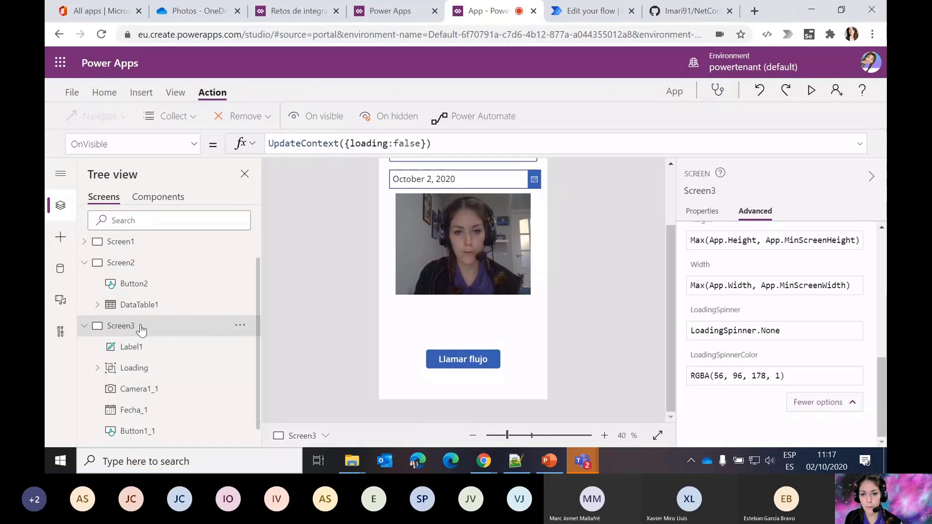
click(426, 143)
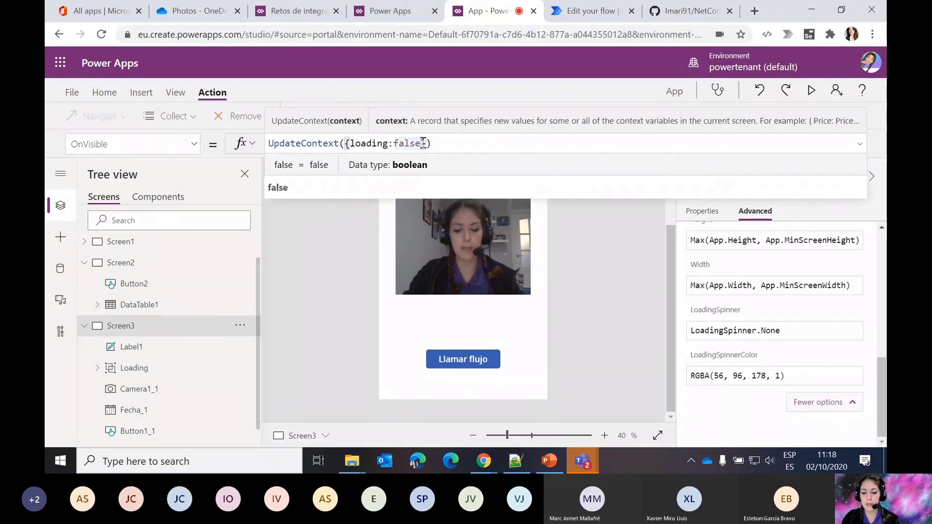
text(, show)
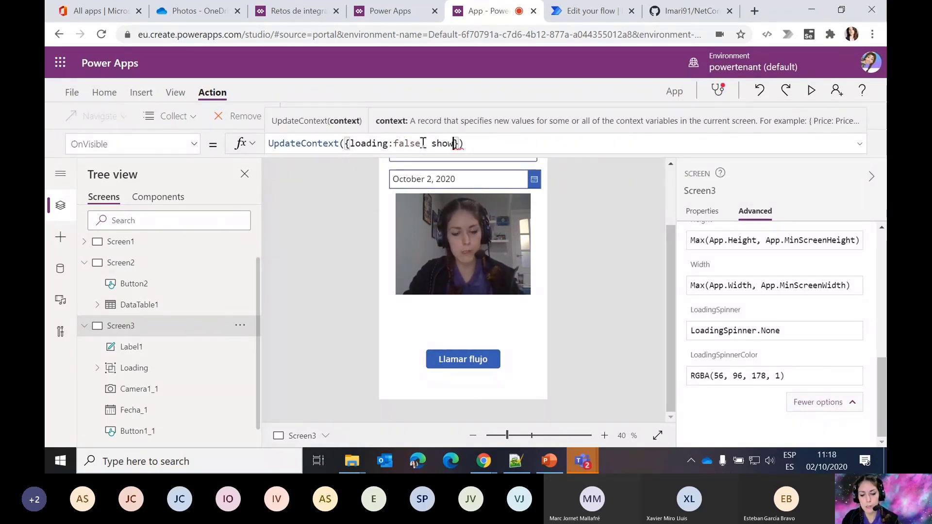
text(Message)
text(:false)
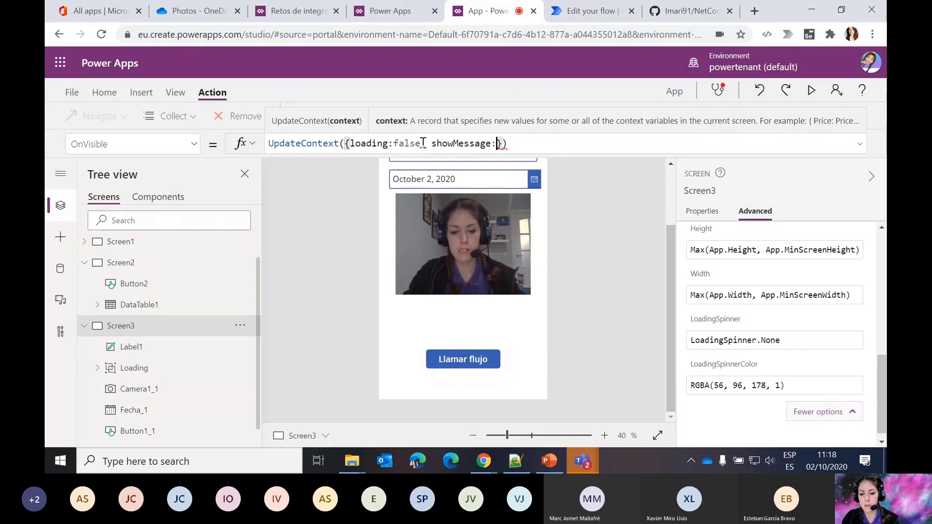
- Set Label1's Visible property to the showMessage variable
double_click(456, 144)
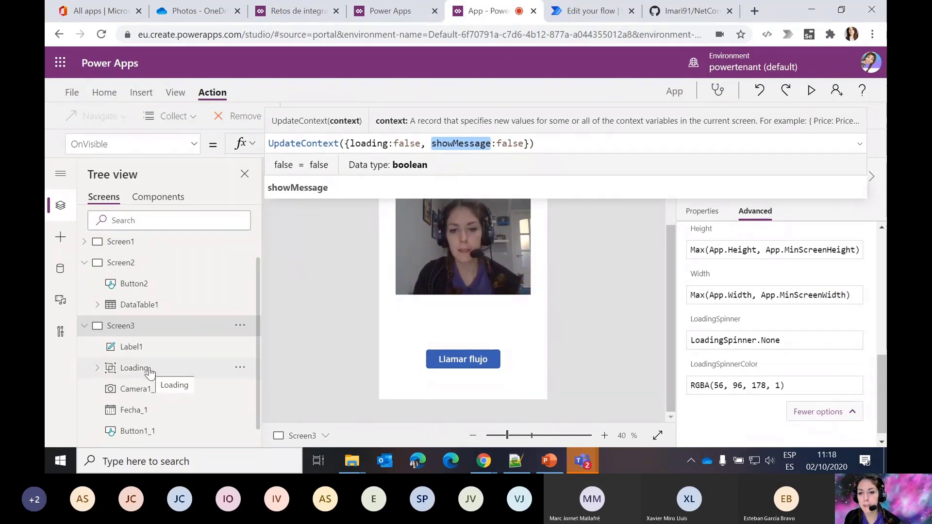
click(135, 348)
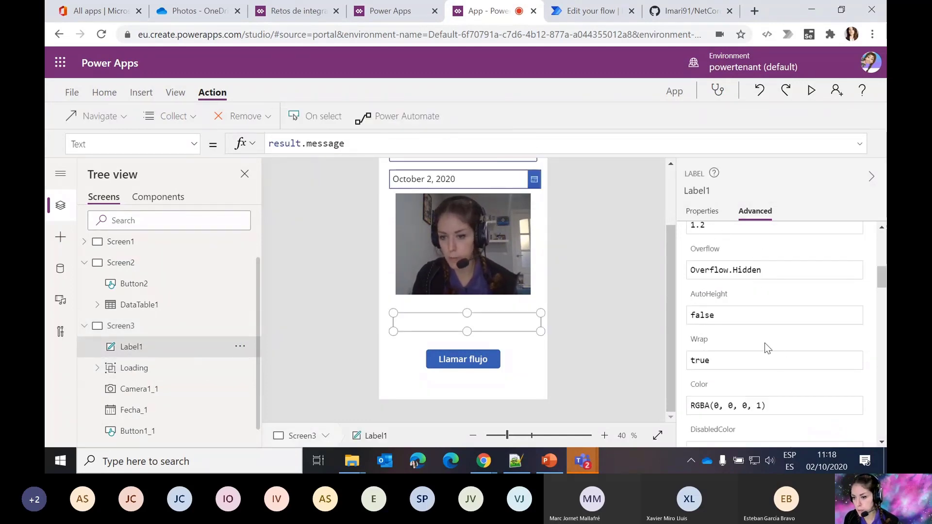
scroll(773, 388, down, 15)
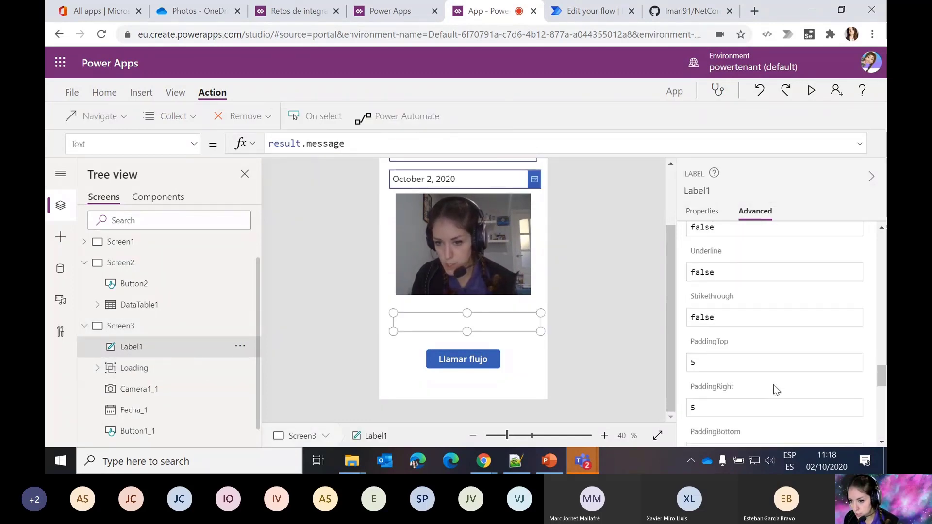
scroll(773, 386, down, 5)
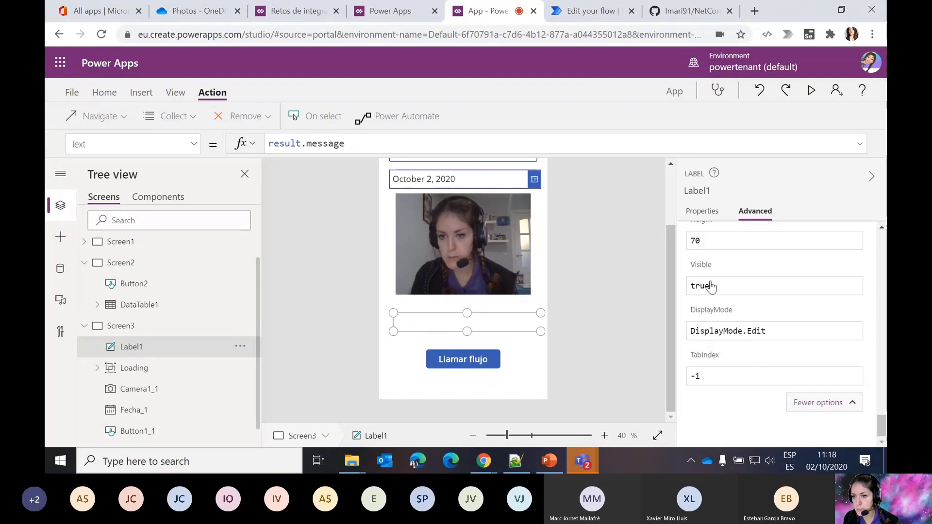
click(710, 285)
double_click(708, 286)
text(sho)
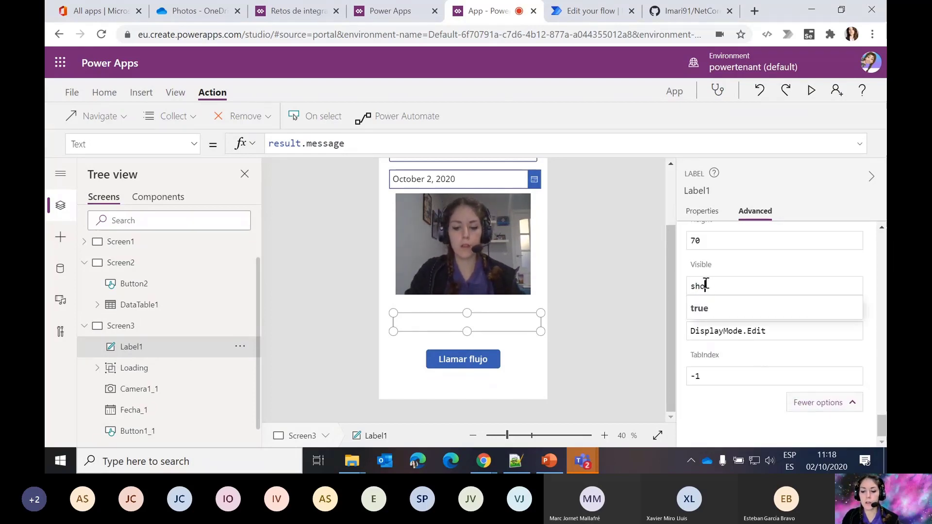
text(wMessage)
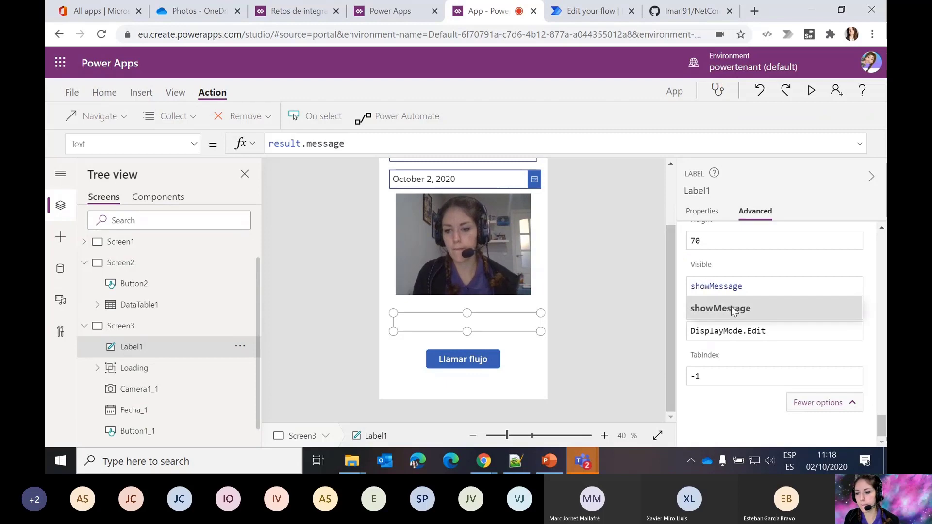
click(129, 369)
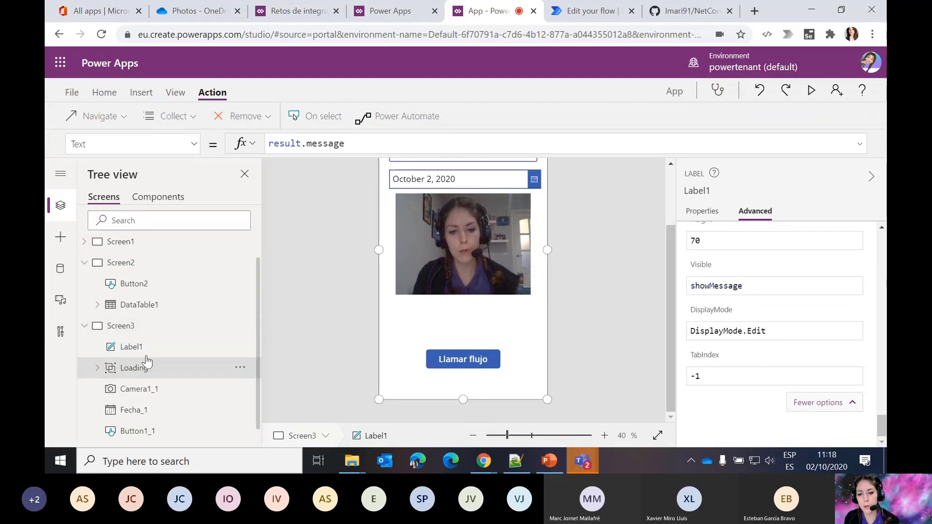
- Append UpdateContext({loading:false}) to the end of the Llamar flujo button's OnSelect formula by reusing its opening loading statement
click(461, 362)
click(470, 150)
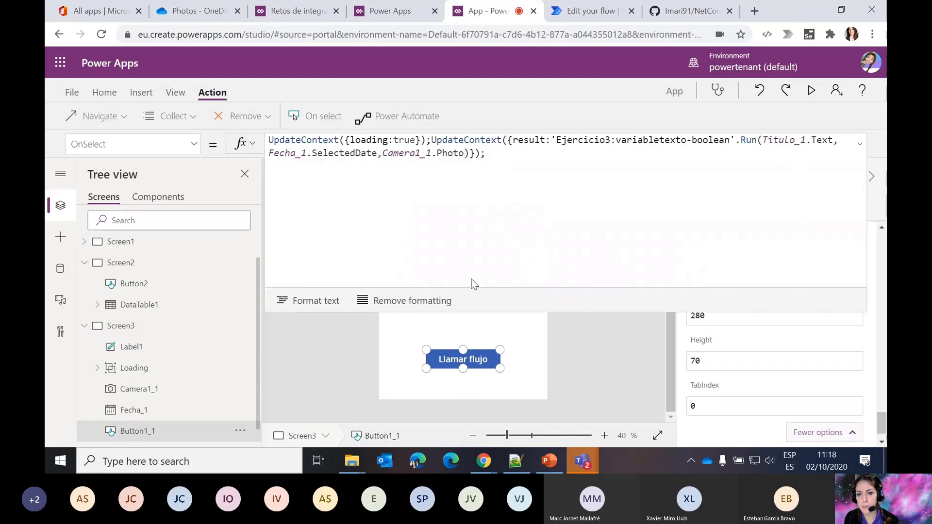
click(513, 153)
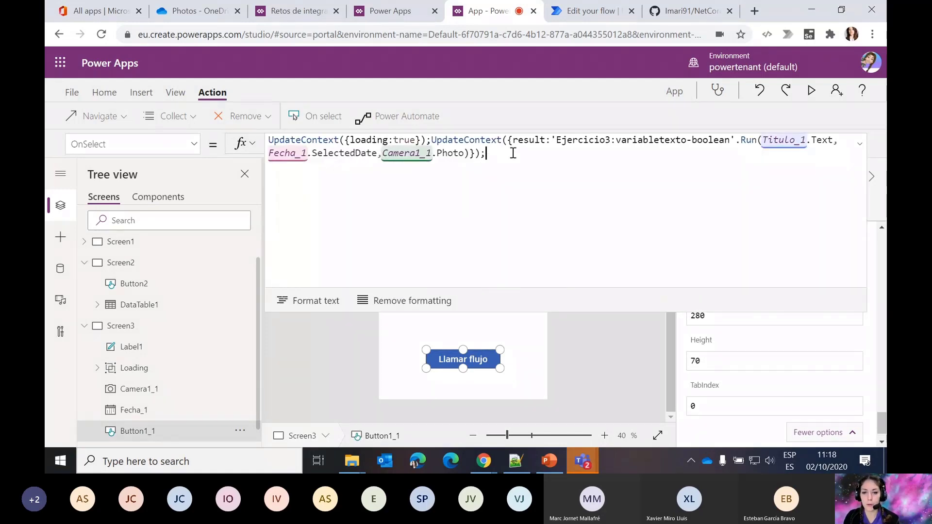
drag(427, 140, 269, 140)
key(ctrl+c)
click(504, 158)
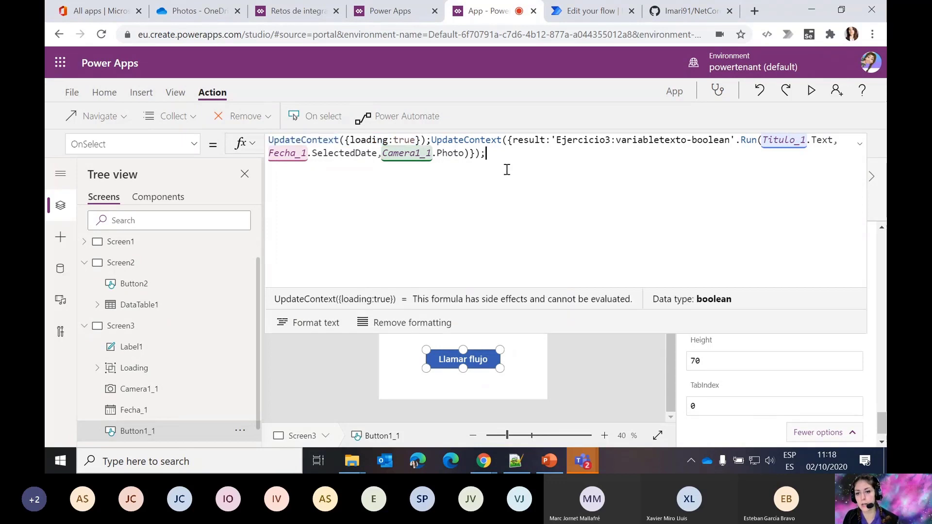
key(ctrl+v)
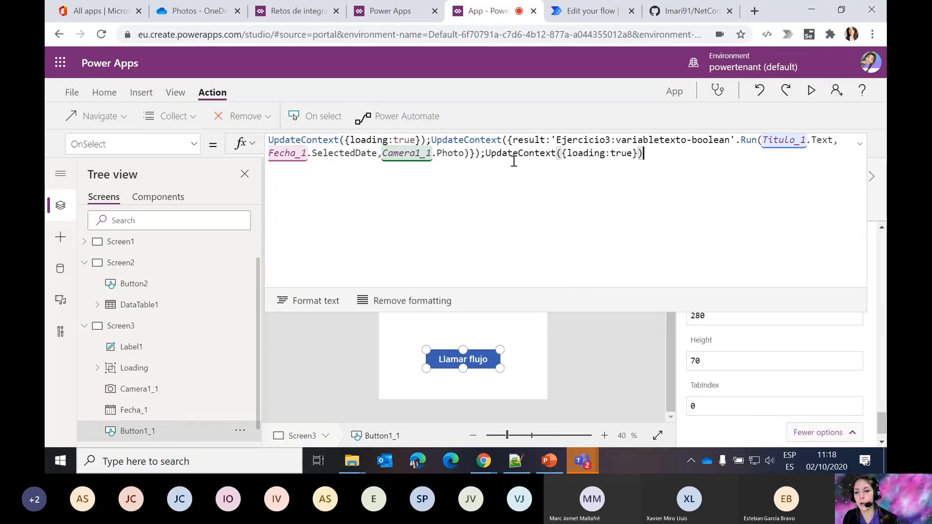
double_click(621, 153)
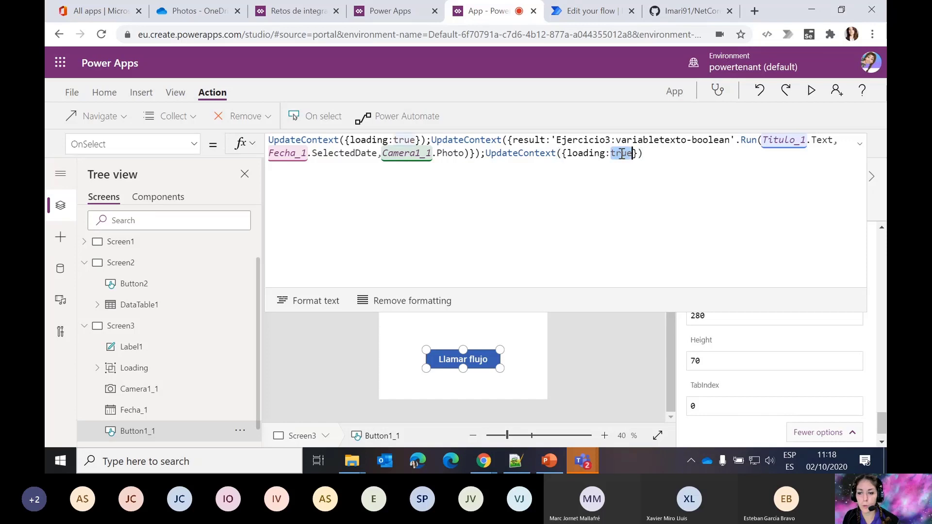
text(false)
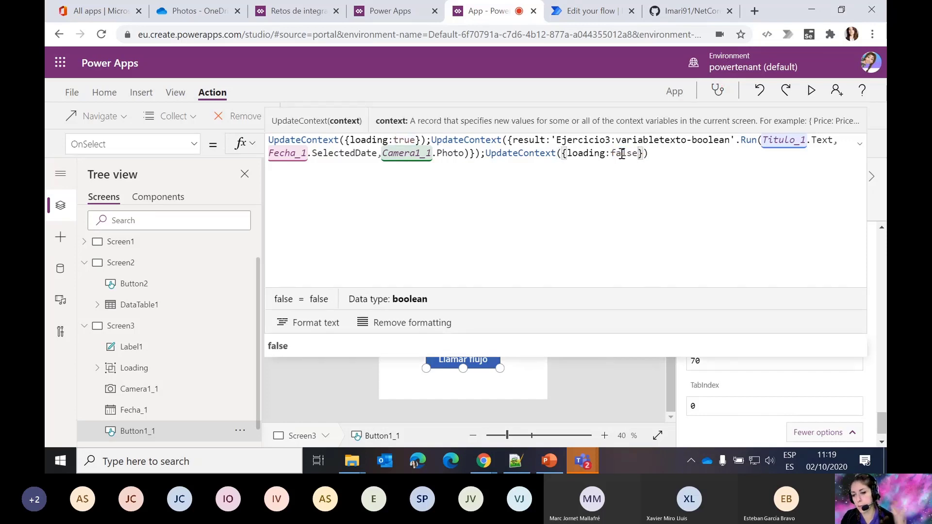
- Add showMessage: true after loading:false in the final UpdateContext of the button's OnSelect formula
text(,)
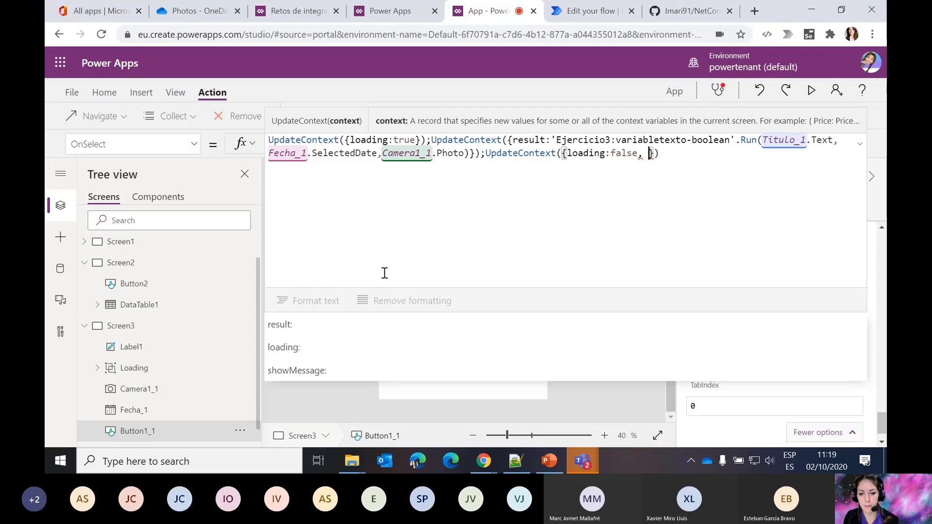
click(323, 371)
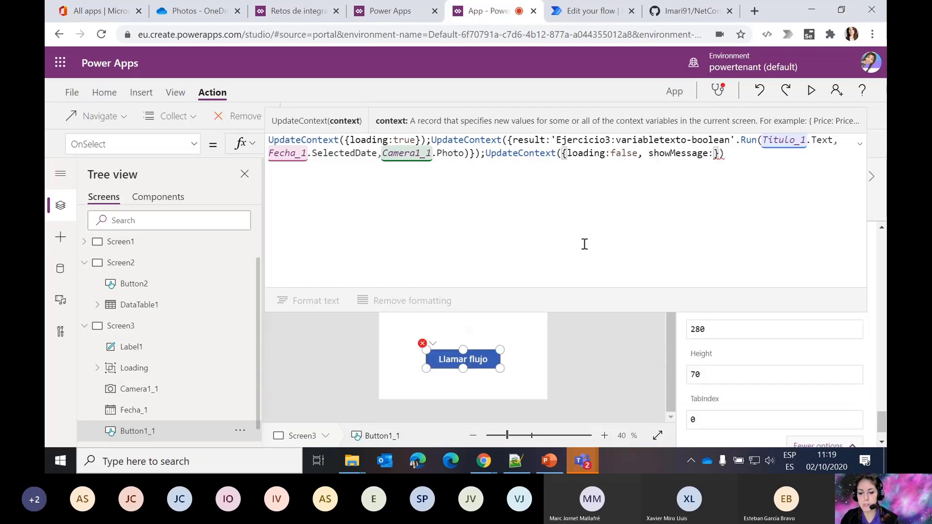
text(true)
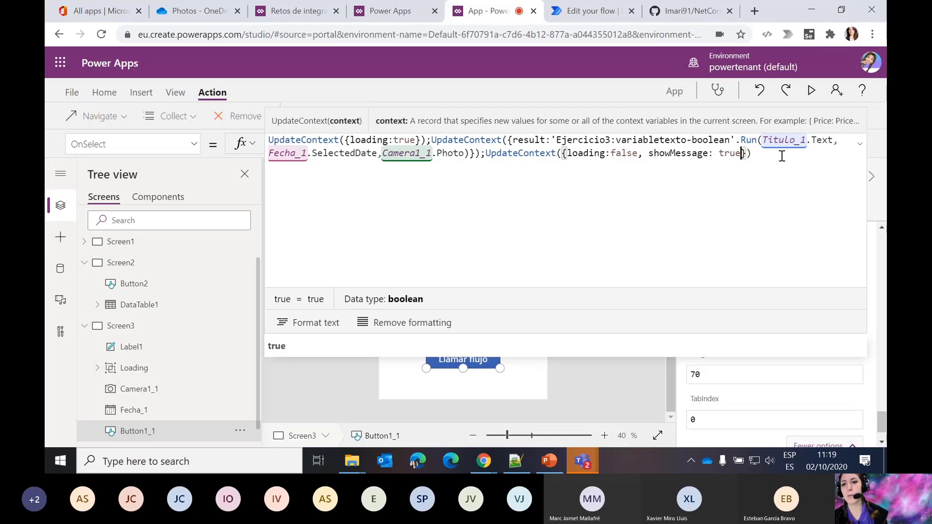
- Switch to the Retos de integración app and preview Reto4Screen, sending the description fdsfsd with A mi mánager ticked
click(386, 18)
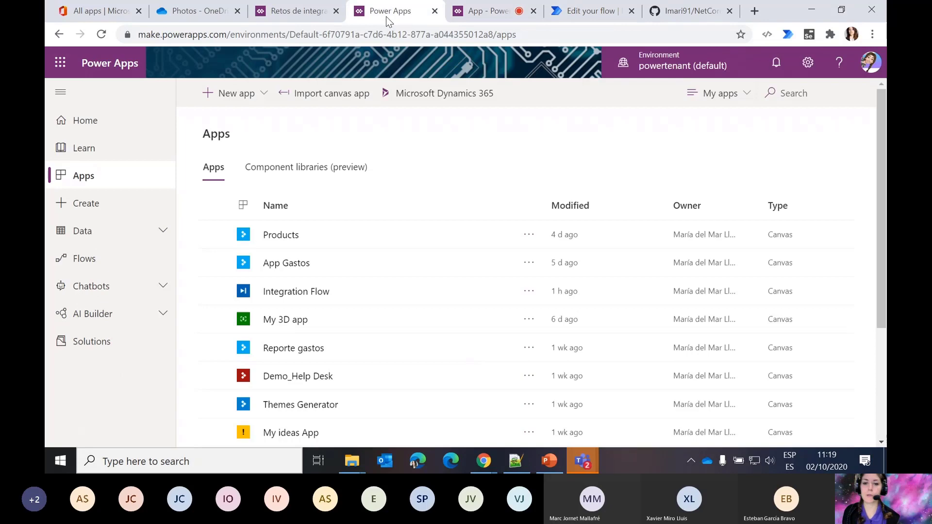
click(302, 18)
click(136, 350)
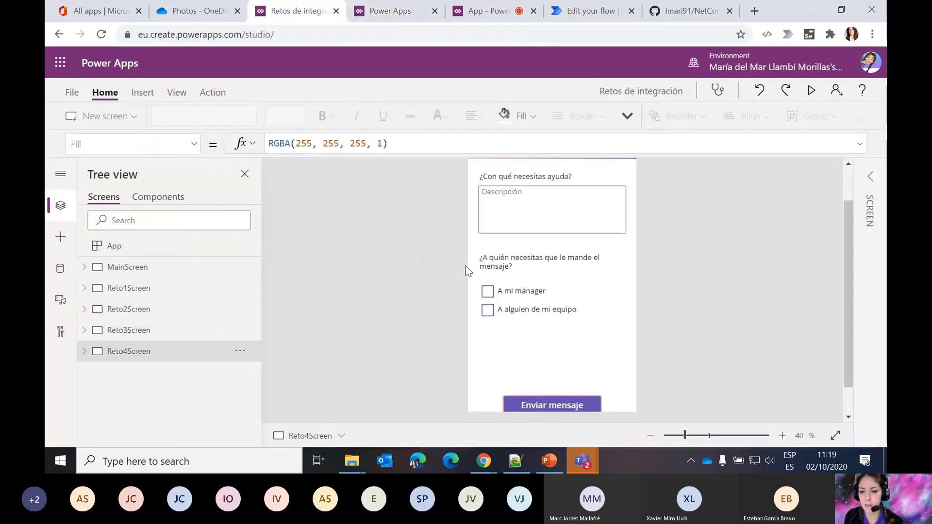
click(811, 91)
click(417, 140)
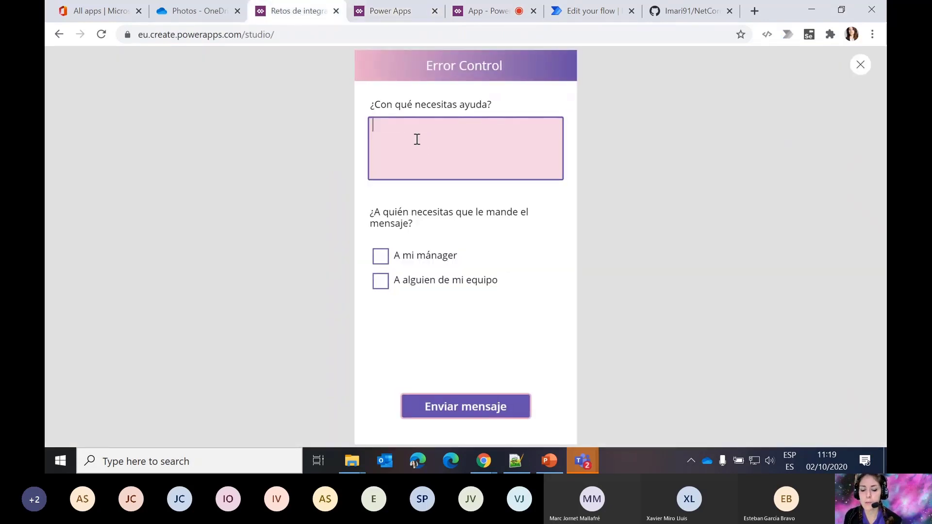
click(380, 255)
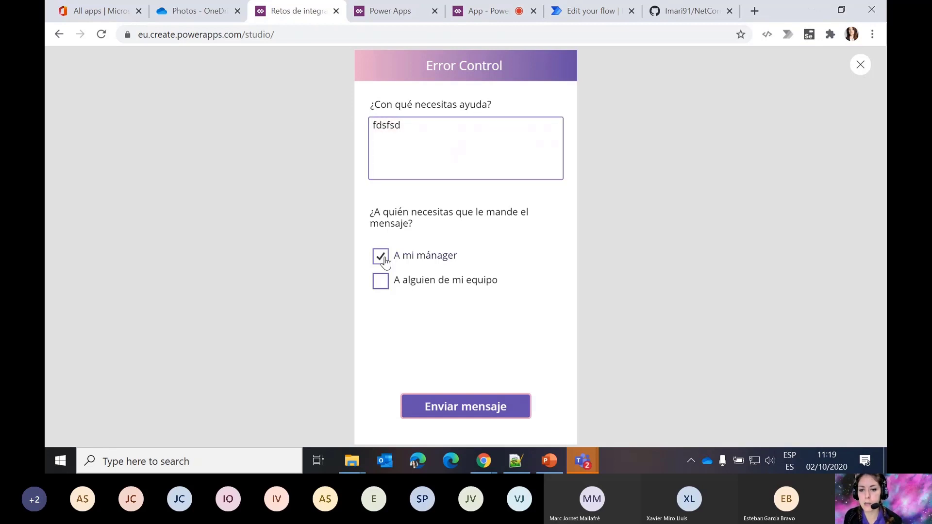
click(491, 409)
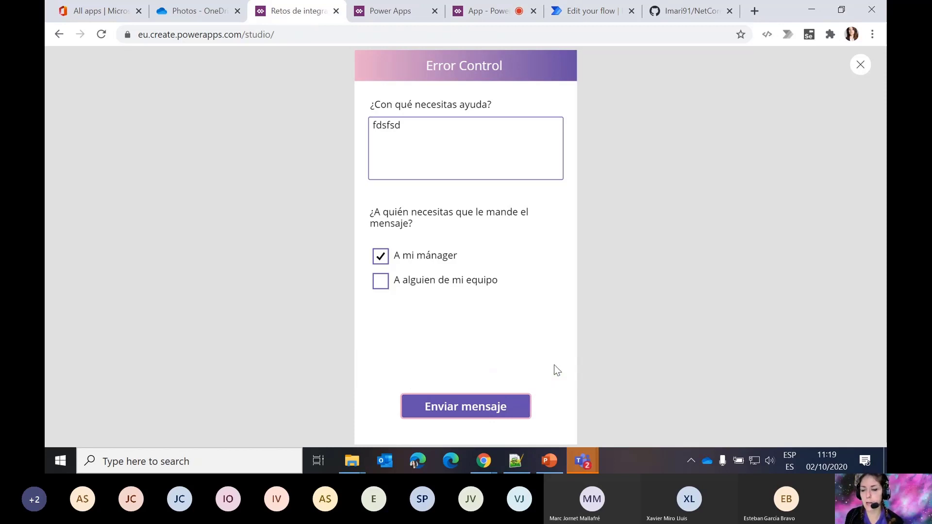
click(861, 65)
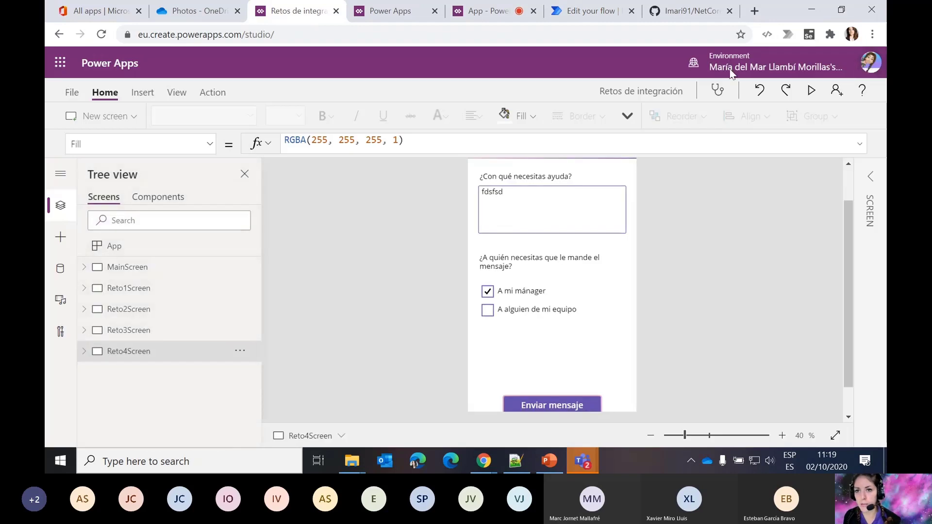
- Return to the Screen3 app, review the button and label formulas, and test the preview with the title titulo, a photo and Llamar flujo
click(508, 13)
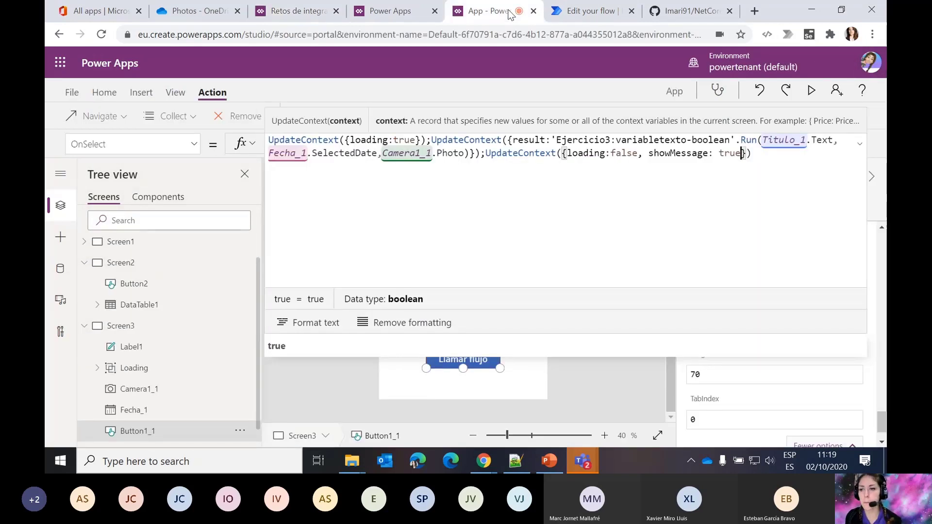
click(861, 148)
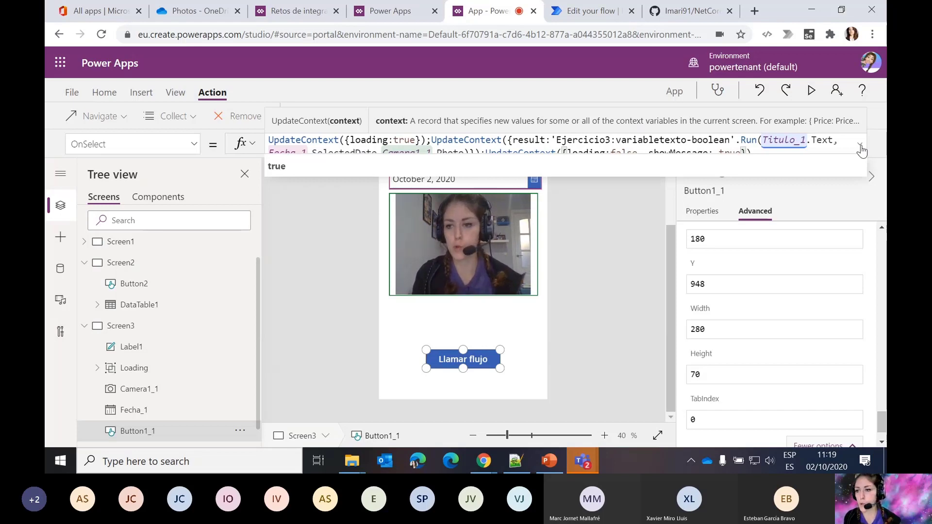
click(860, 148)
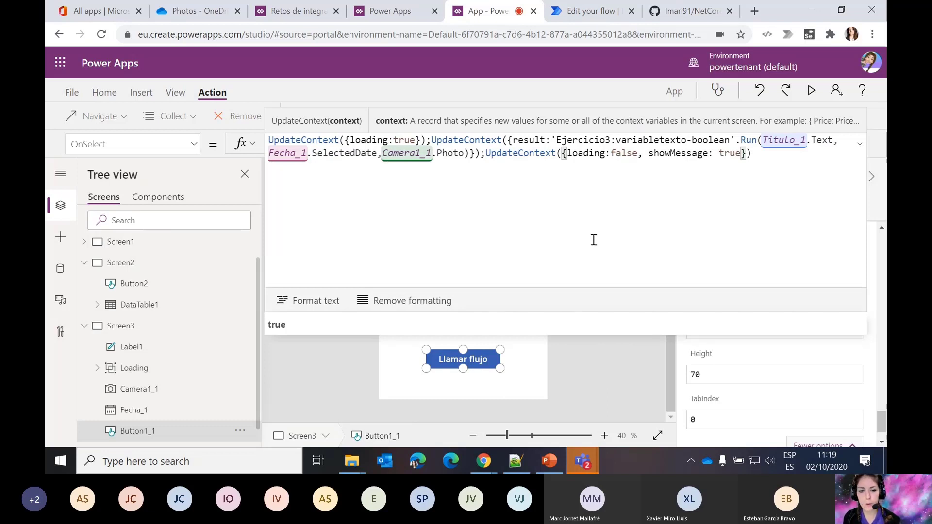
click(116, 347)
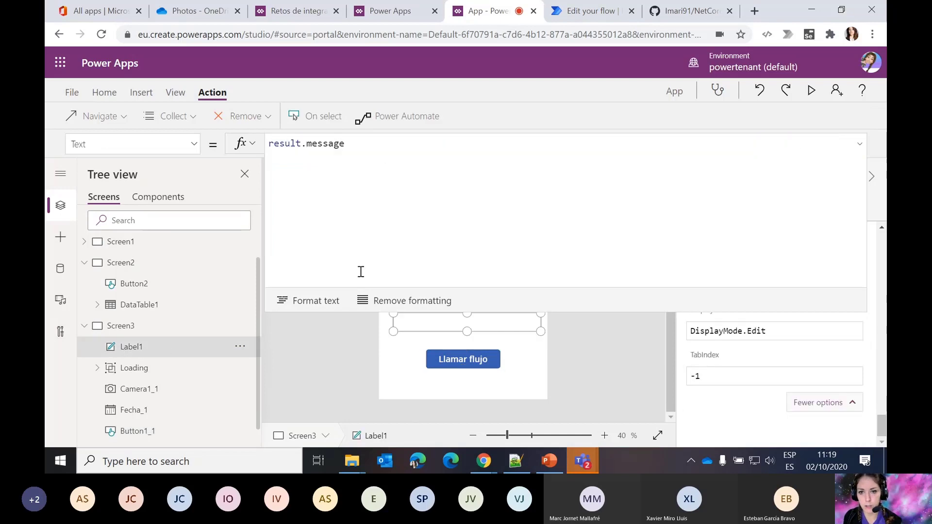
click(814, 95)
click(395, 120)
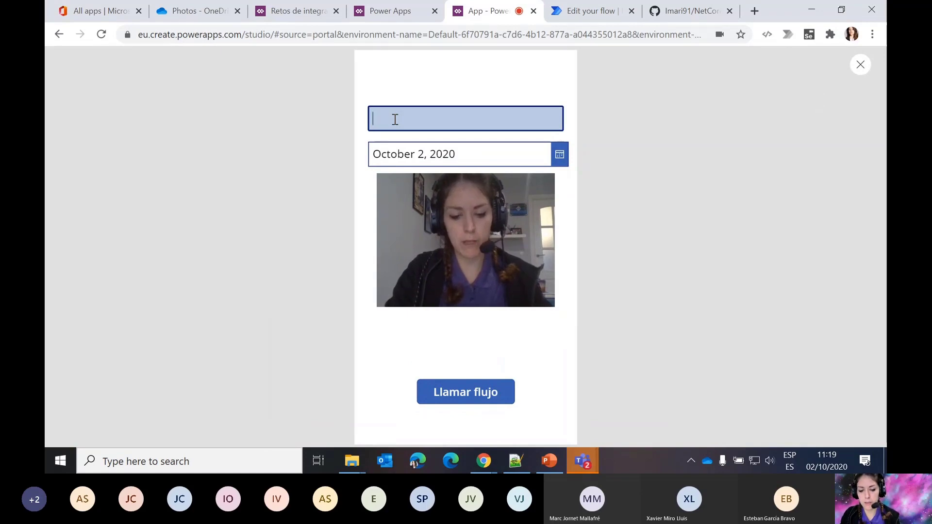
text(tit)
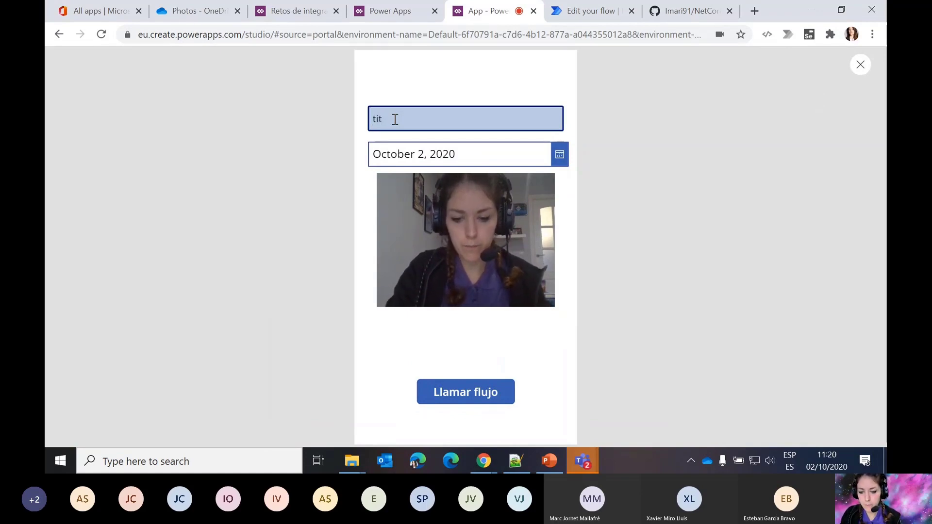
text(ulo)
click(467, 228)
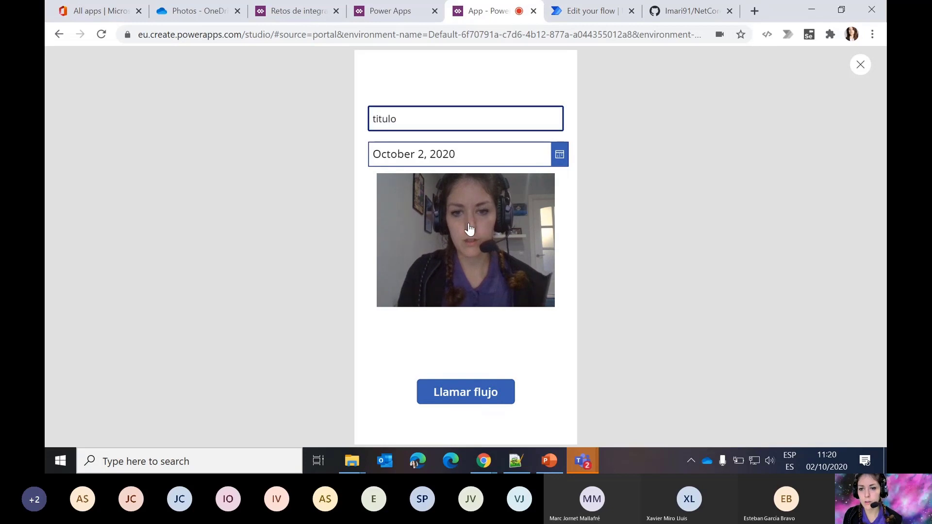
click(466, 399)
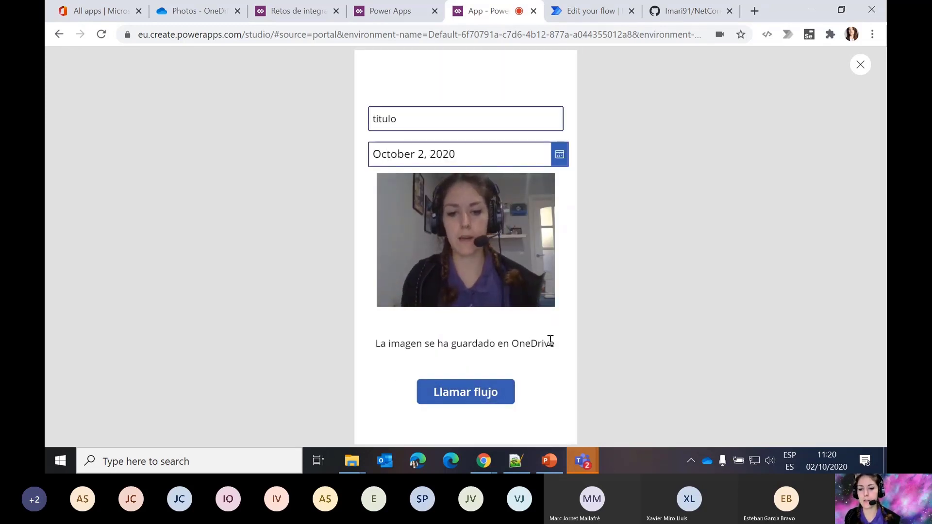
click(860, 64)
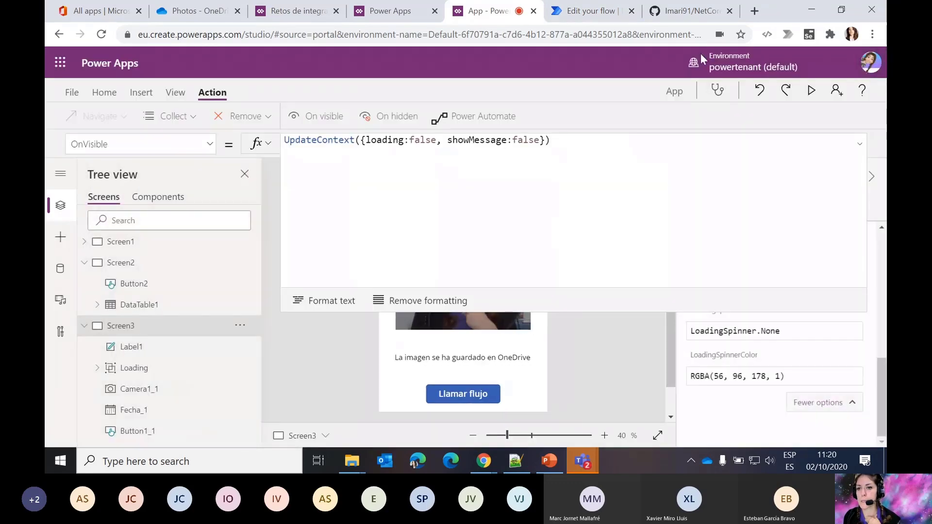
click(860, 146)
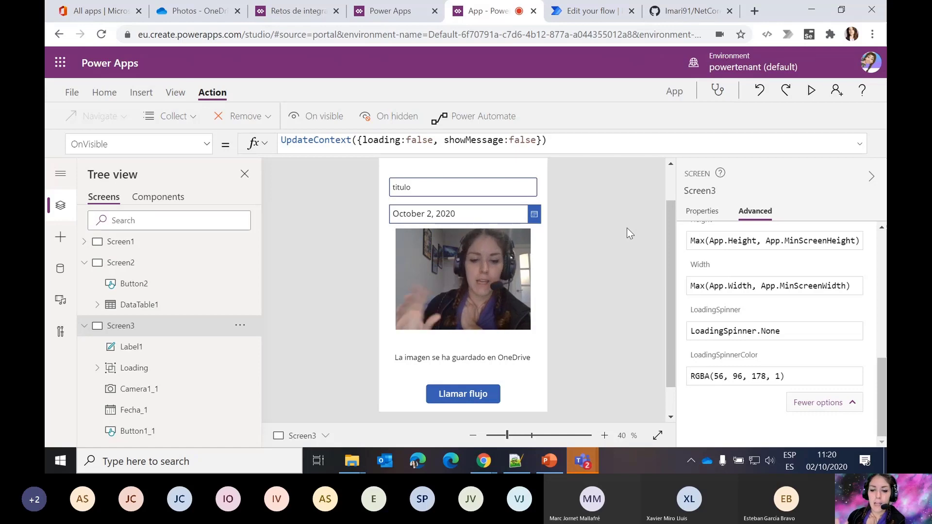
- Switch to Power Automate, collapse the Respond to a PowerApp or flow action and review the structure of the Ejercicio 3 flow
click(594, 16)
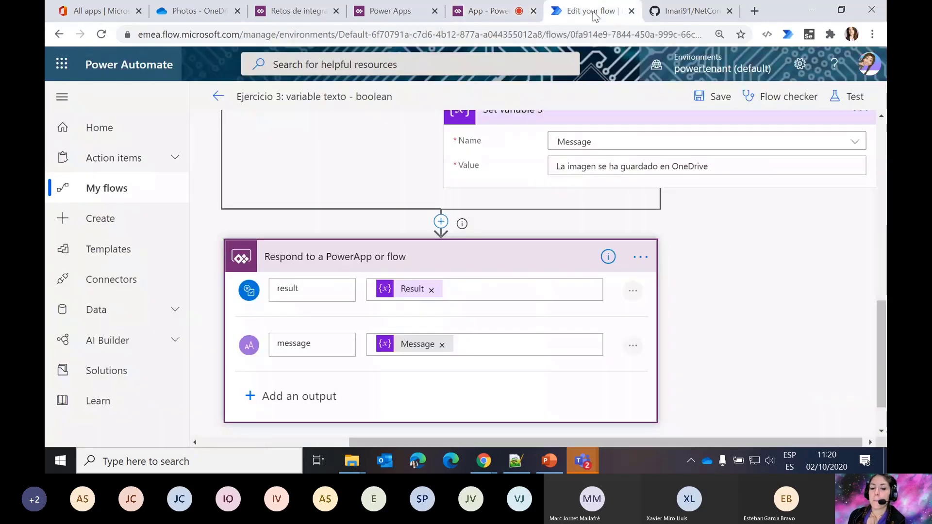
click(515, 250)
scroll(637, 268, up, 10)
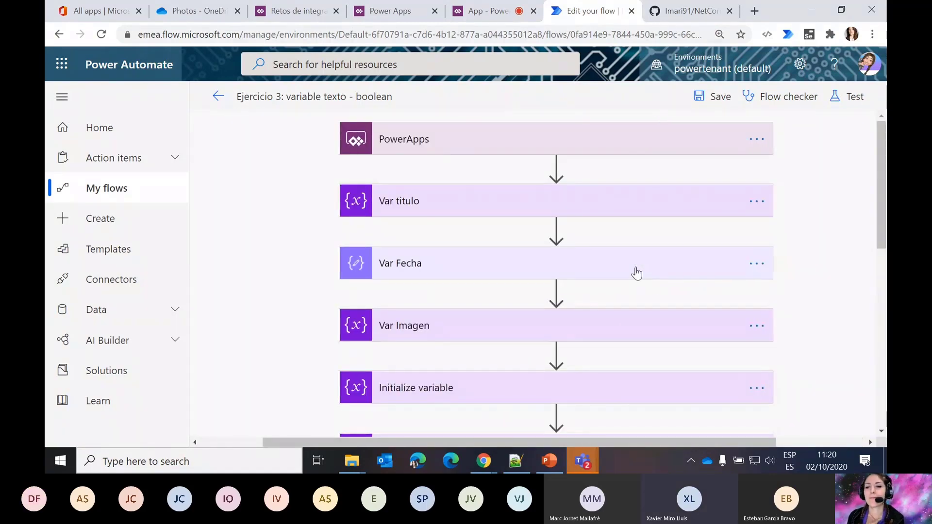
scroll(636, 271, down, 10)
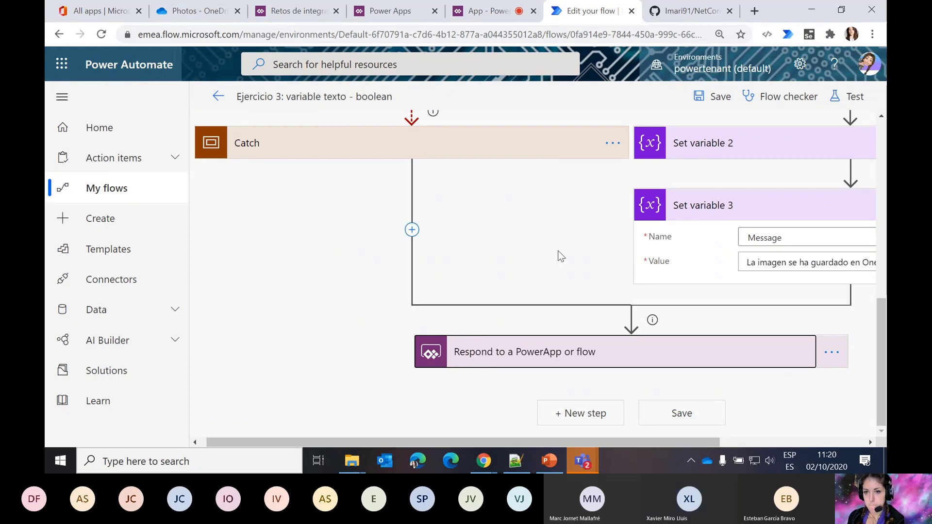
scroll(556, 251, up, 4)
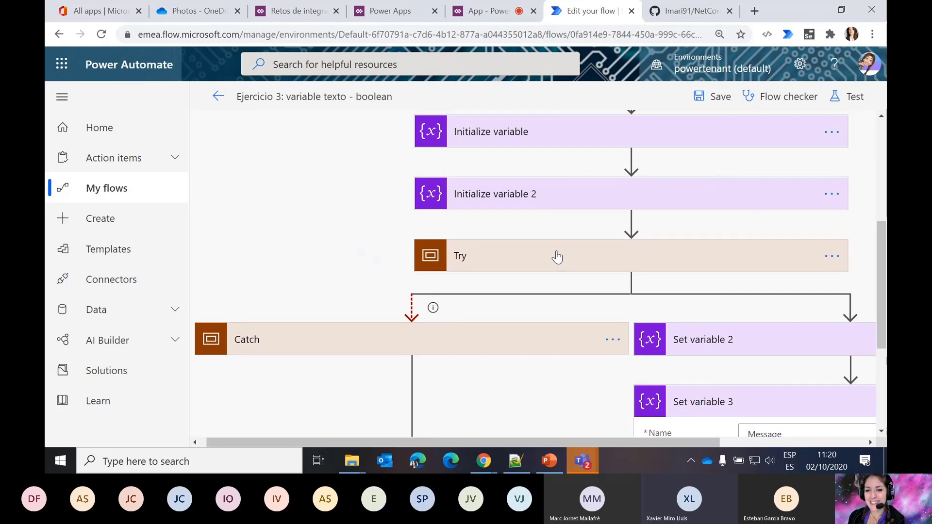
scroll(557, 257, up, 3)
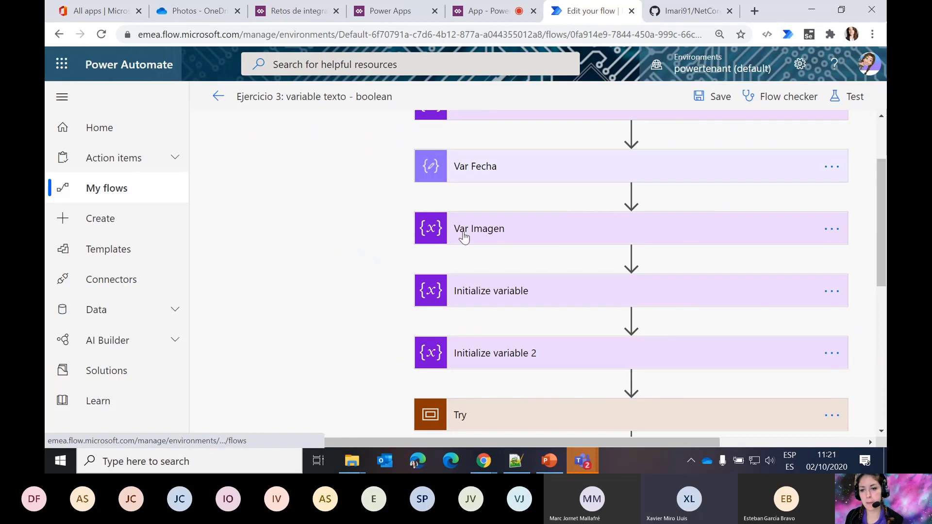
- Create a new instant flow from blank named List to collection with the PowerApps trigger
click(100, 194)
click(245, 97)
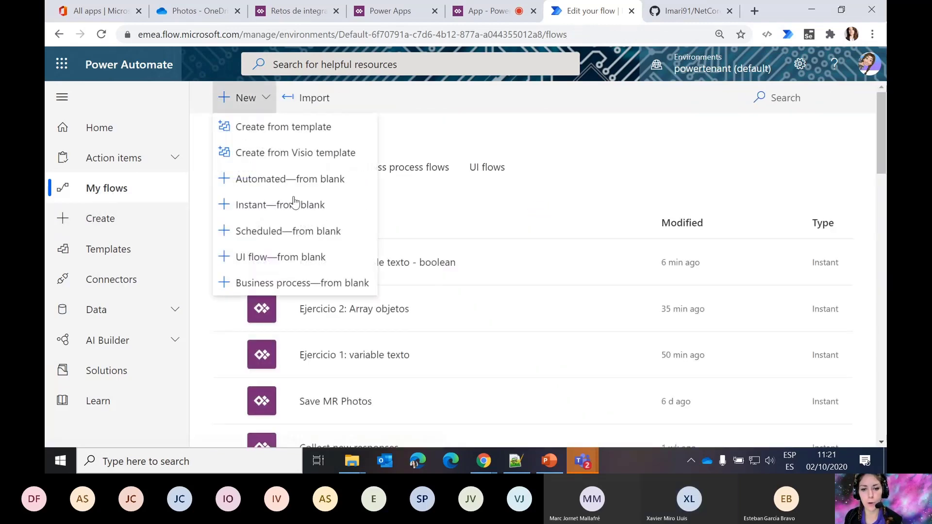
click(270, 206)
click(578, 237)
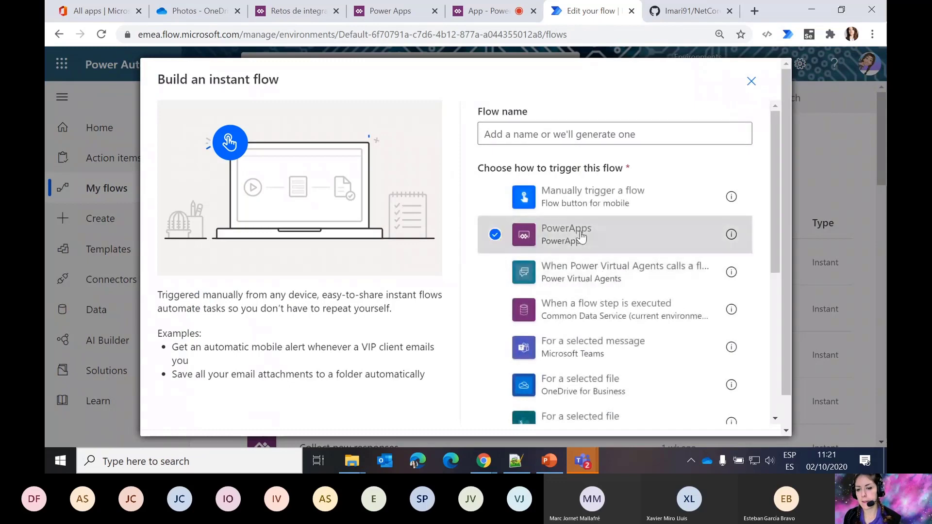
click(556, 141)
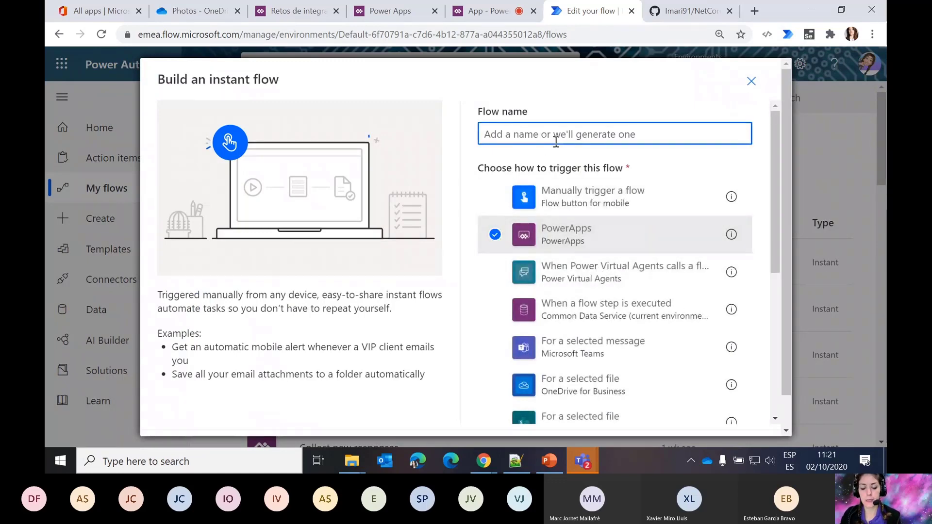
text(List to)
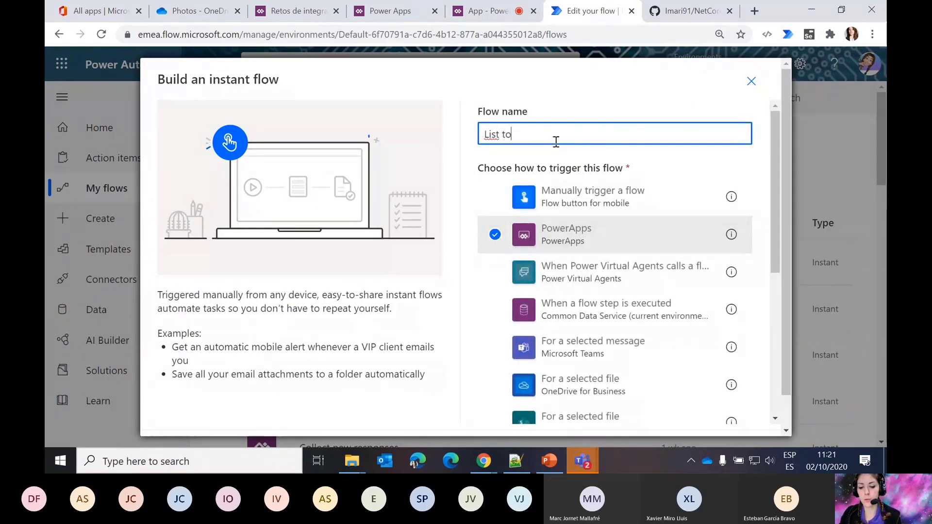
text( collection)
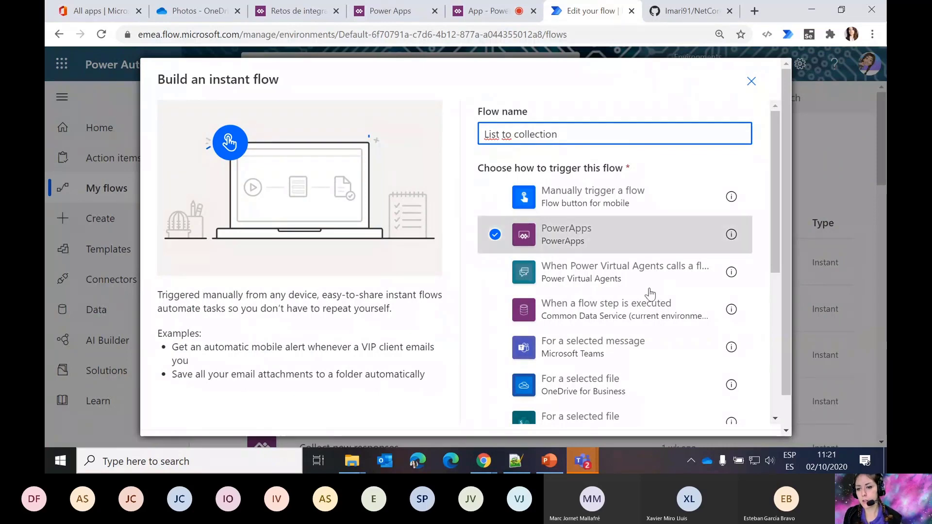
scroll(651, 294, down, 5)
drag(787, 380, 786, 401)
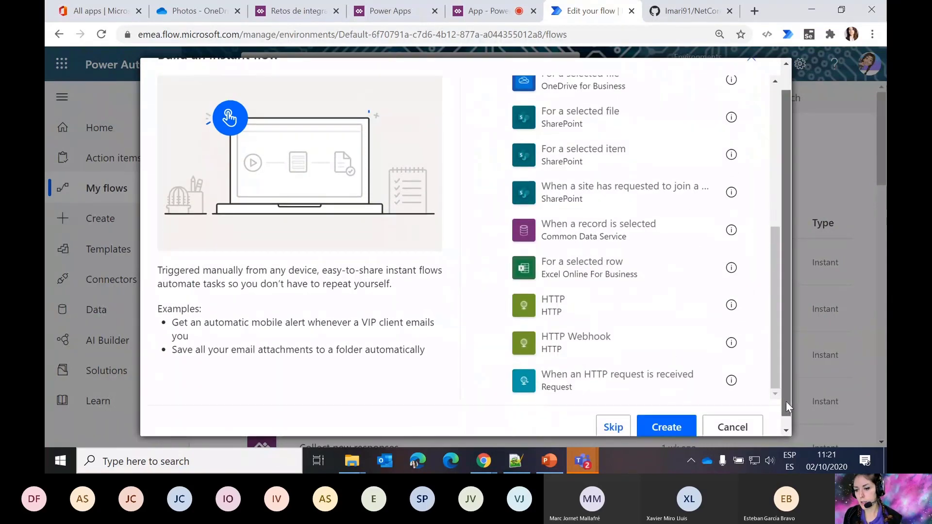
click(665, 426)
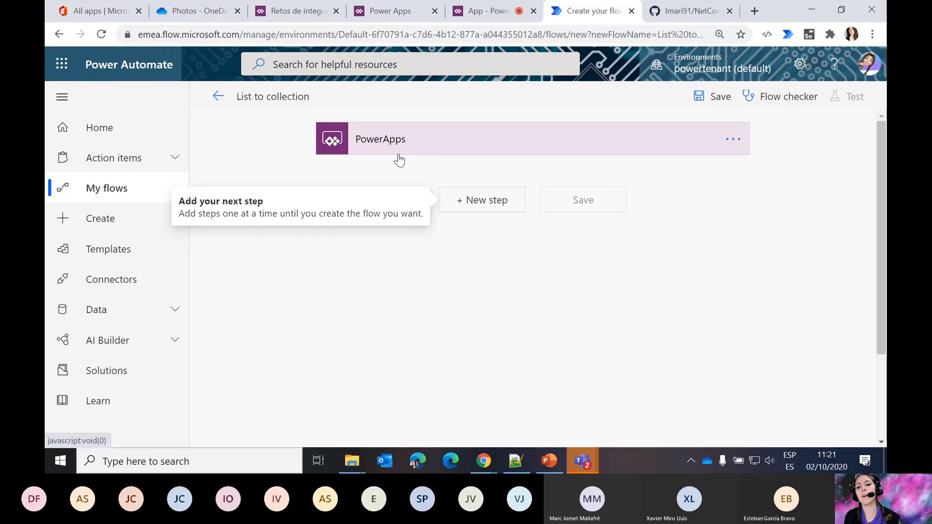
- Add a new step below the PowerApps trigger and look through the available actions matching powerapps
click(490, 208)
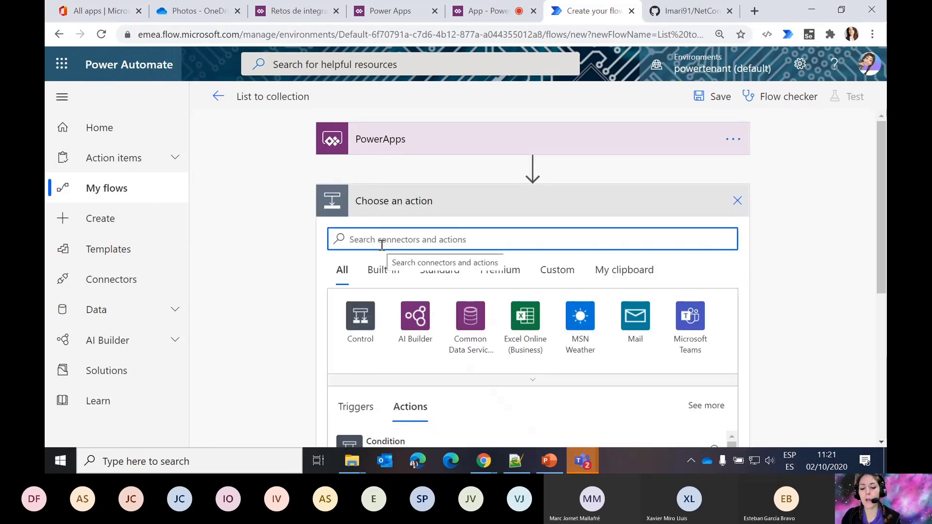
text(powerapps)
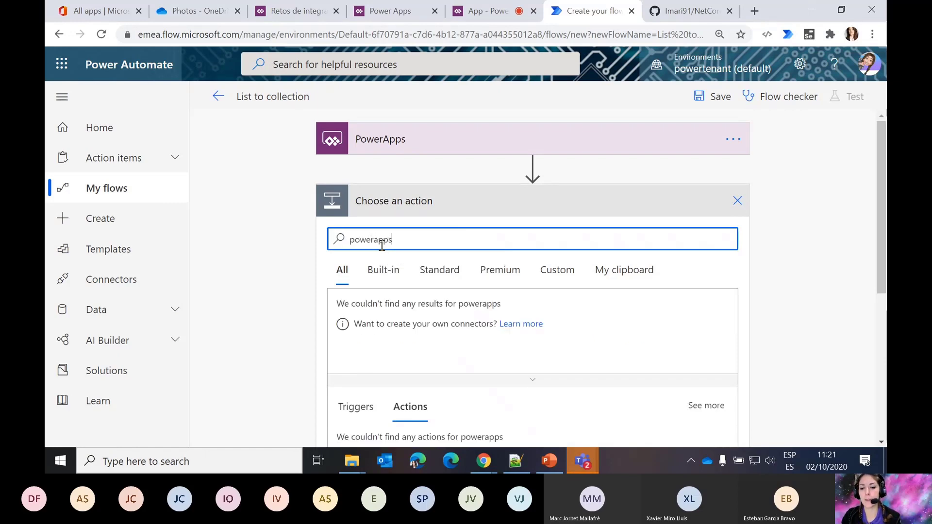
scroll(372, 398, down, 3)
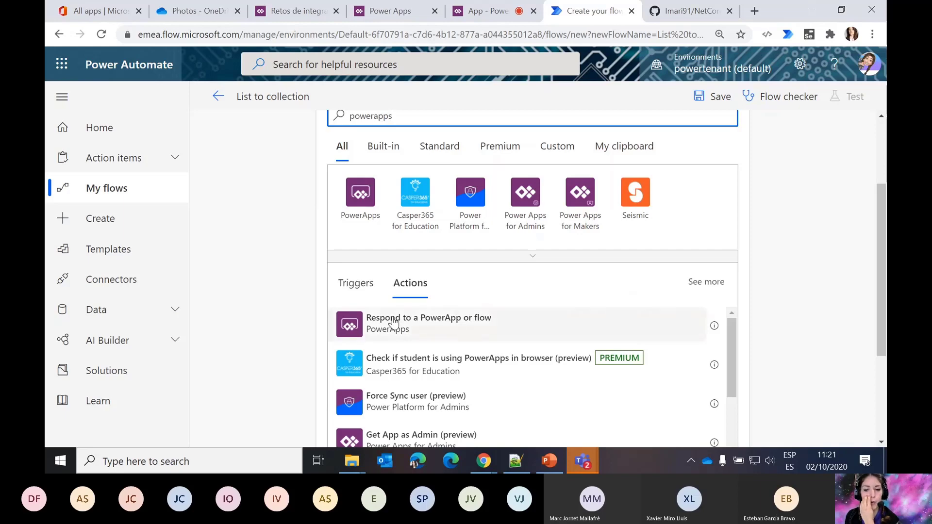
scroll(524, 165, up, 2)
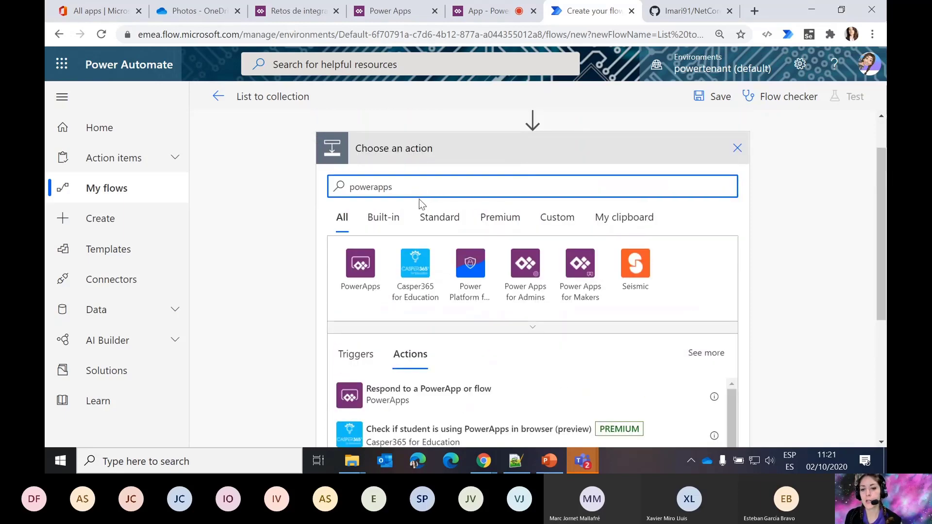
- Search the actions for response and add the Request connector's Response action below the PowerApps trigger, checking its Status Code field
drag(393, 189, 324, 195)
key(BackSpace)
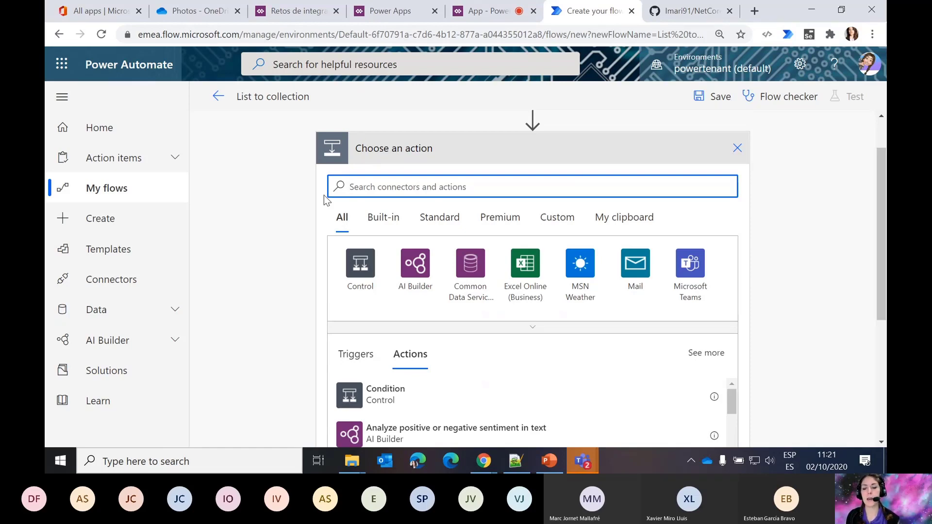
text(response)
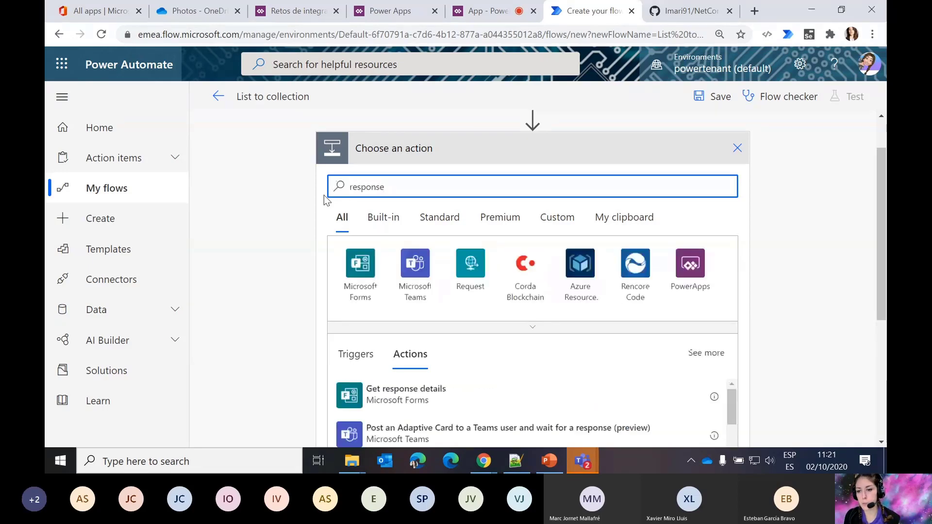
click(461, 280)
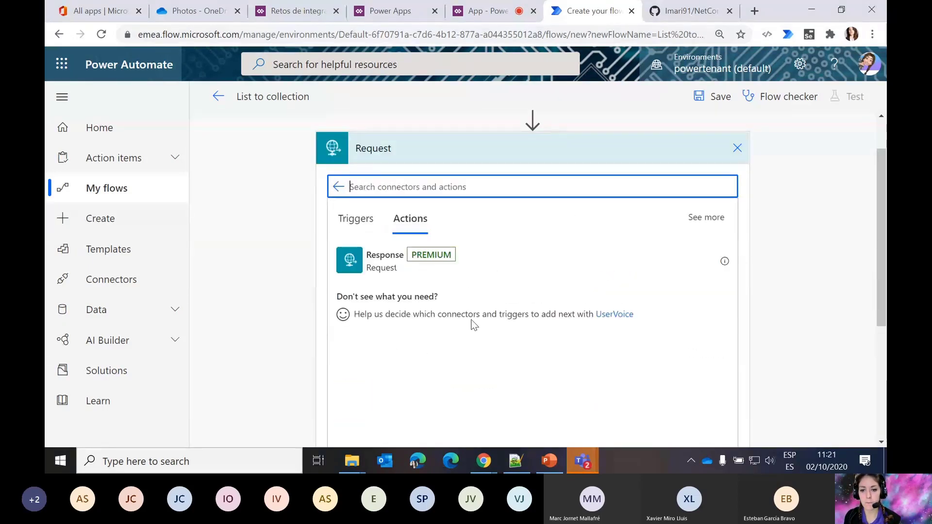
click(364, 257)
scroll(765, 217, up, 1)
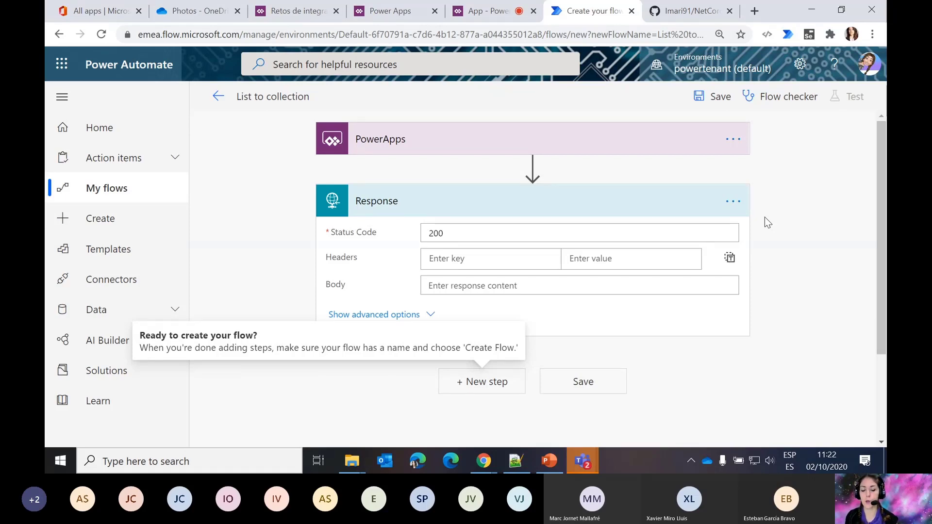
click(462, 239)
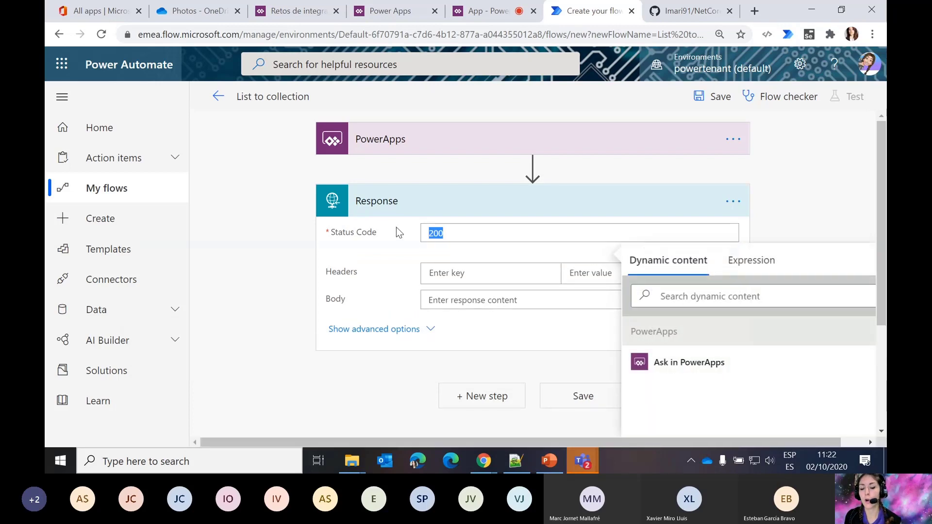
click(795, 201)
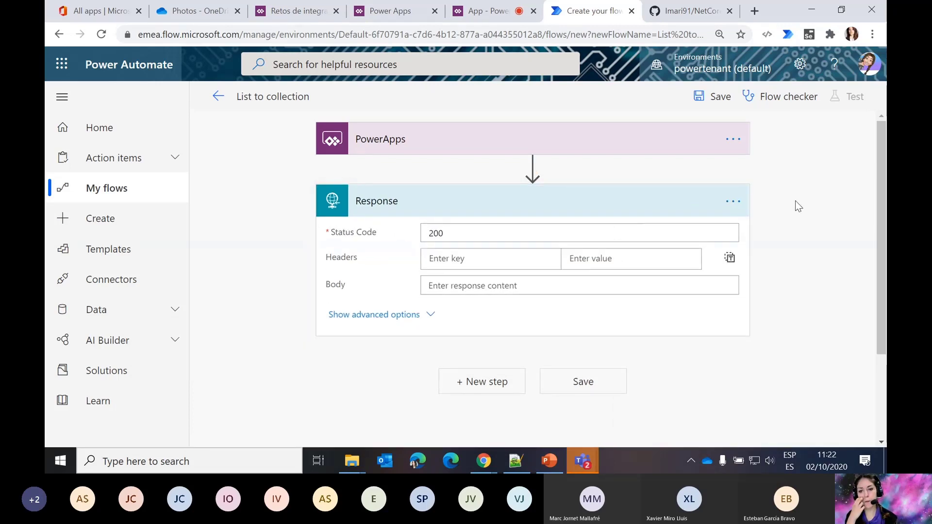
- Switch to the Power Apps editor, review the Llamar flujo button's formula, and inspect the contents of Screen3's result record variable
click(490, 12)
click(472, 389)
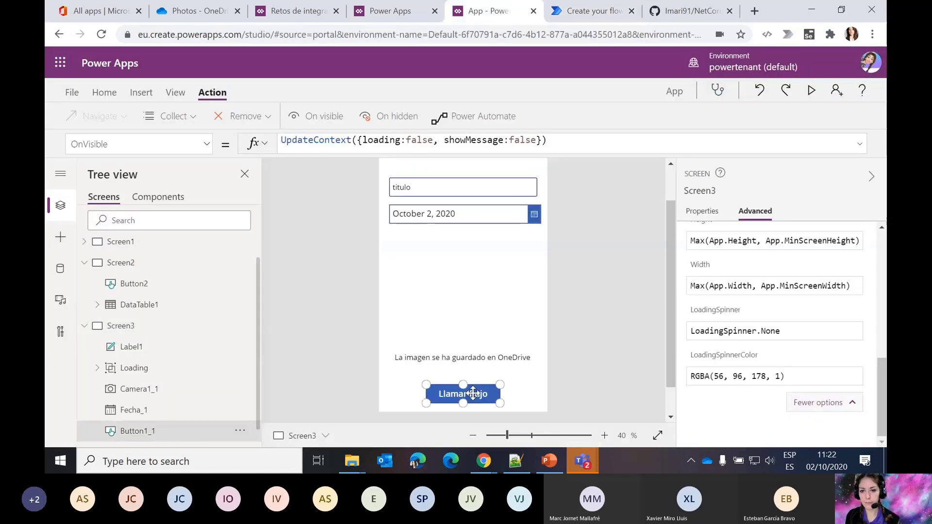
drag(491, 158, 483, 273)
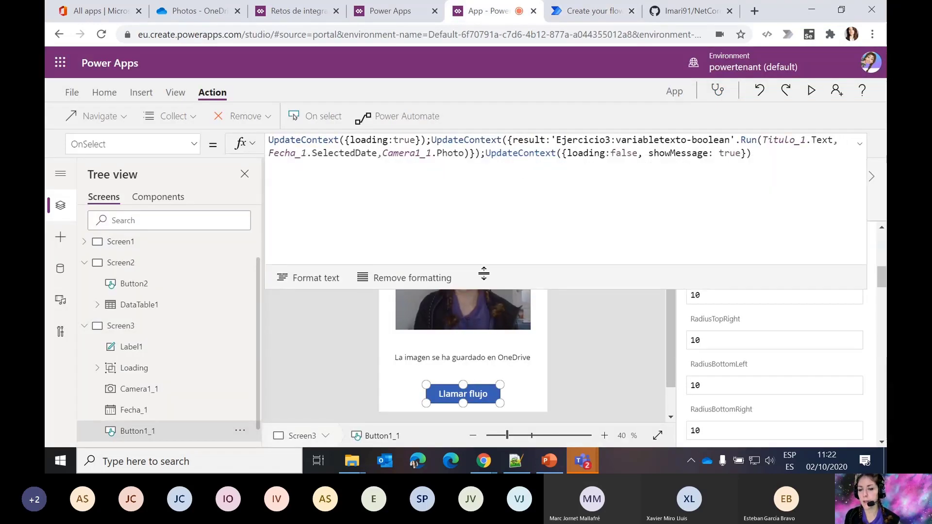
click(72, 92)
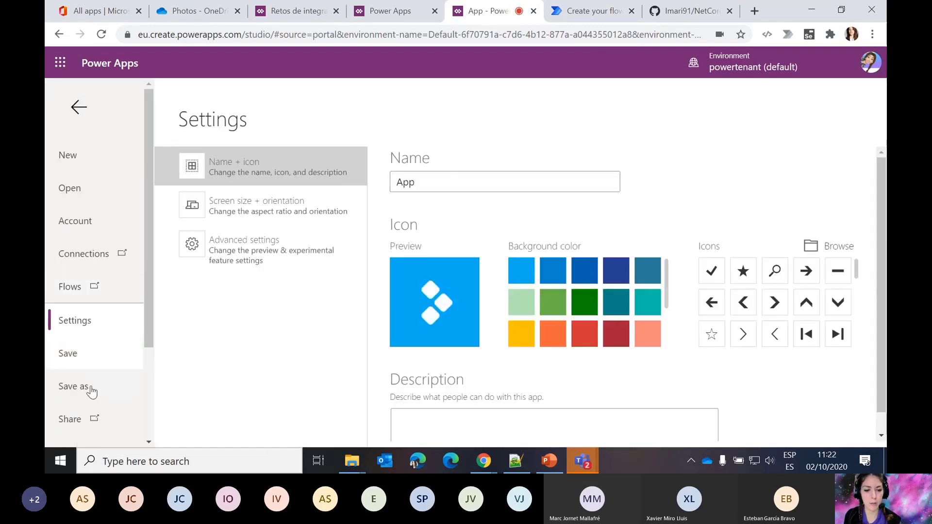
scroll(91, 393, down, 3)
click(77, 393)
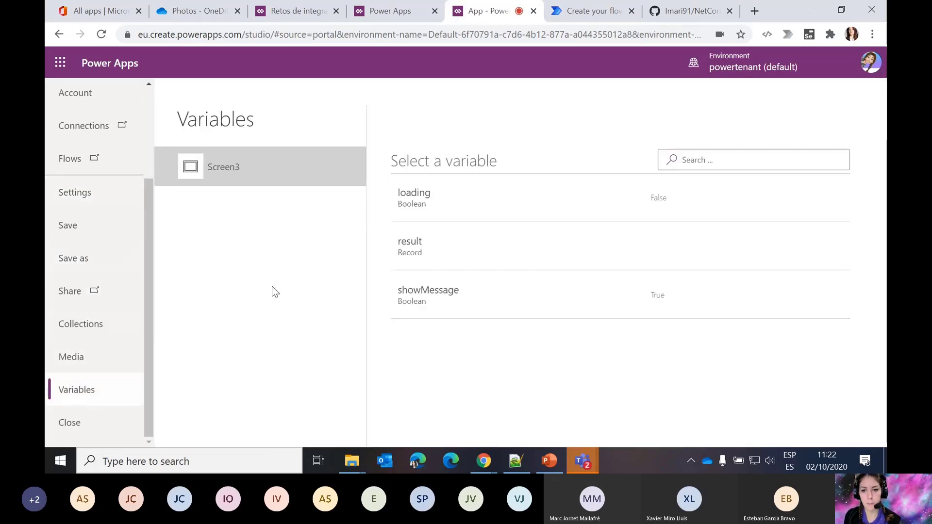
click(656, 248)
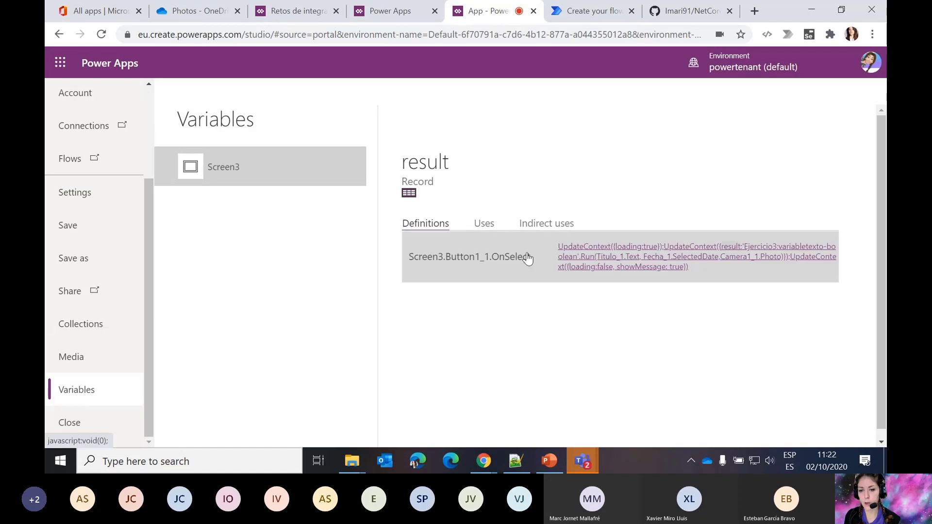
click(410, 193)
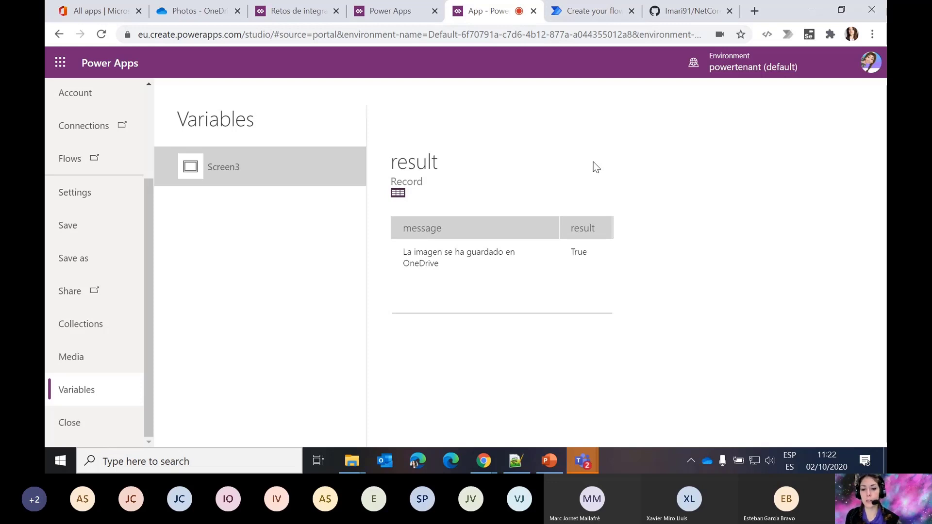
- Return to the List to collection flow in Power Automate and delete the Response action
click(573, 13)
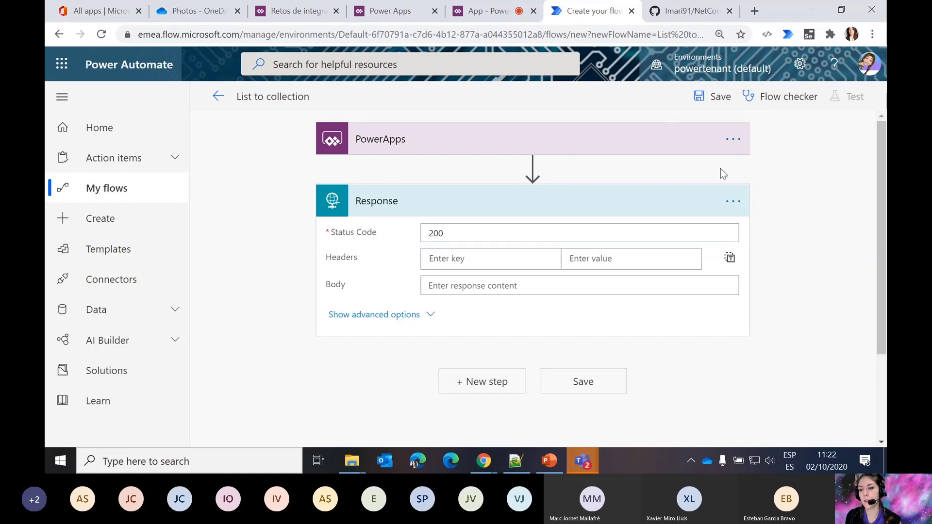
click(732, 201)
click(601, 381)
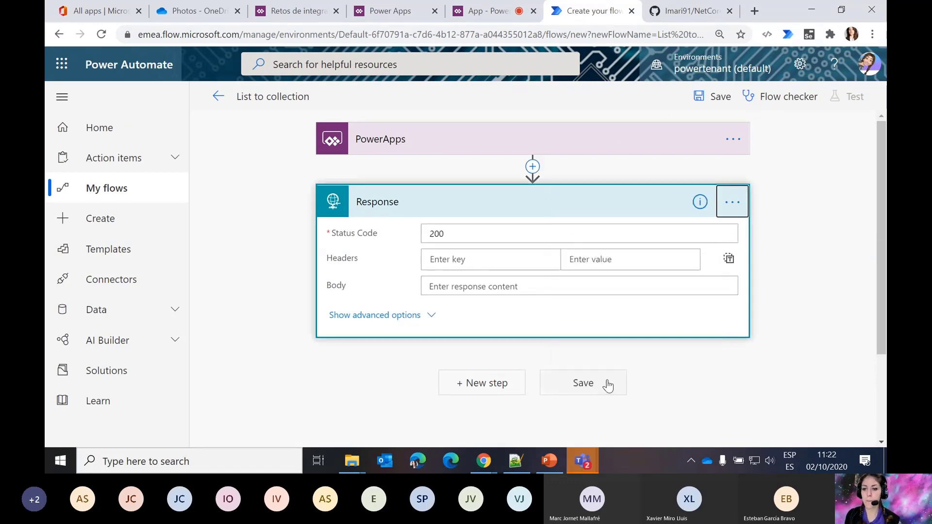
click(472, 281)
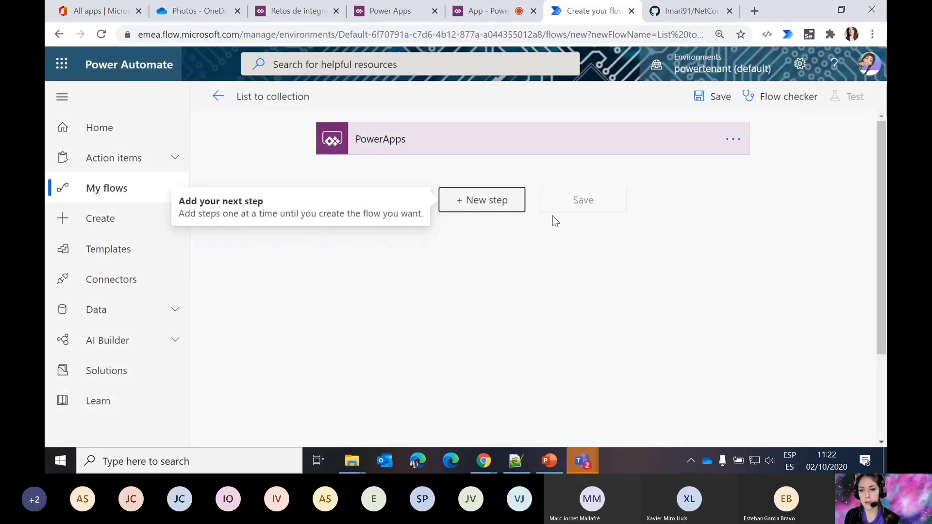
- Search the actions for list and add Excel Online (Business) List rows present in a table below the PowerApps trigger
click(485, 199)
text(k)
key(BackSpace)
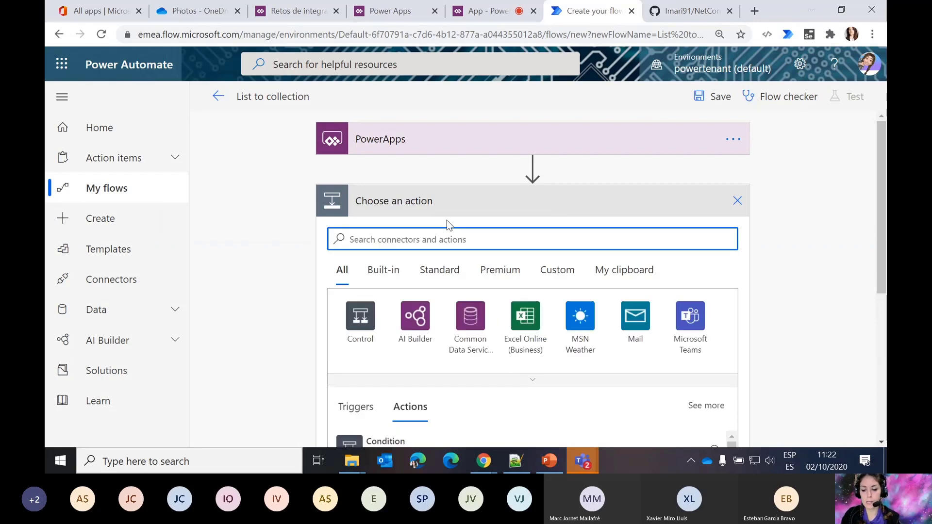
text(list)
scroll(367, 323, down, 1)
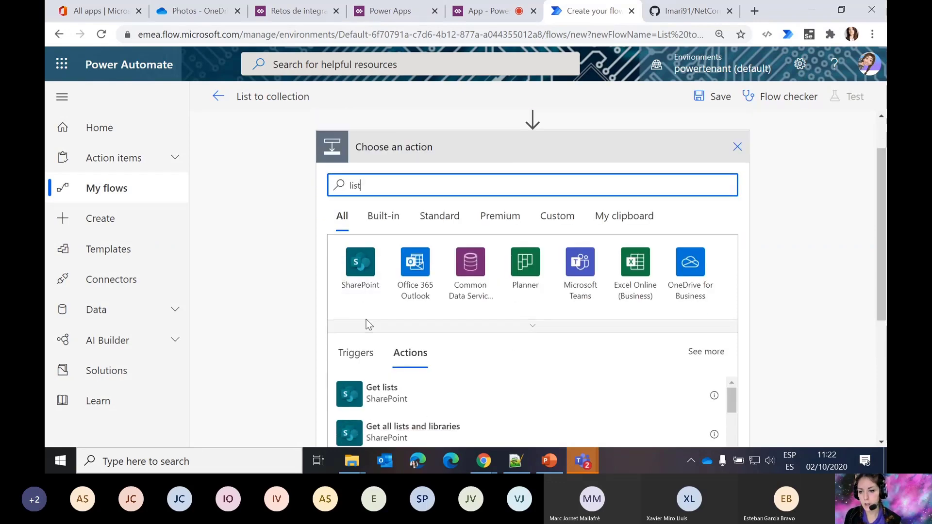
click(634, 272)
scroll(741, 346, down, 3)
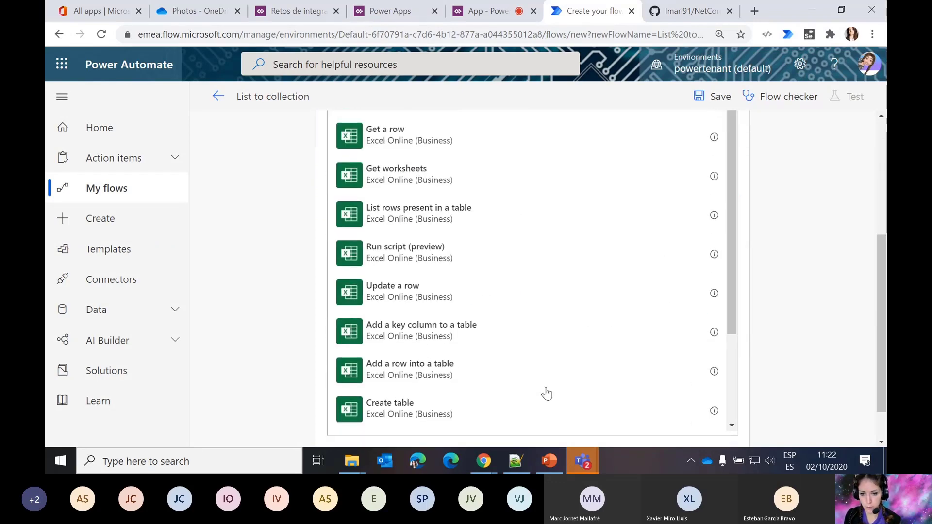
click(422, 221)
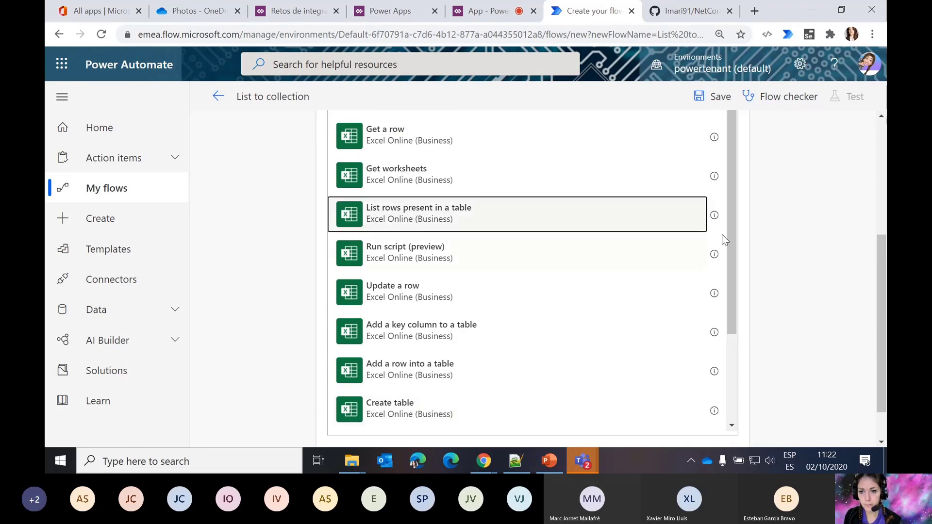
- Set the Excel action's location to OneDrive for Business, library to OneDrive, file to /Coches.xlsx and table to Coches
click(718, 224)
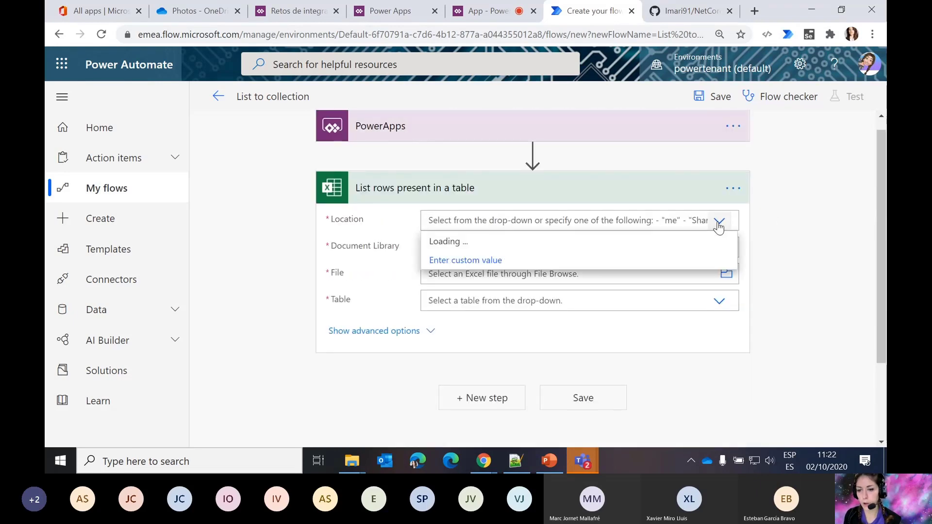
click(501, 241)
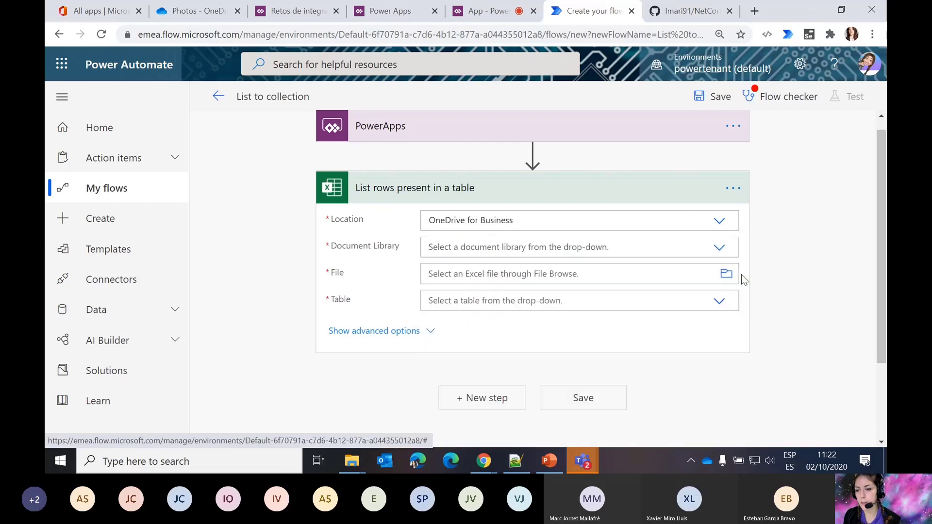
click(719, 247)
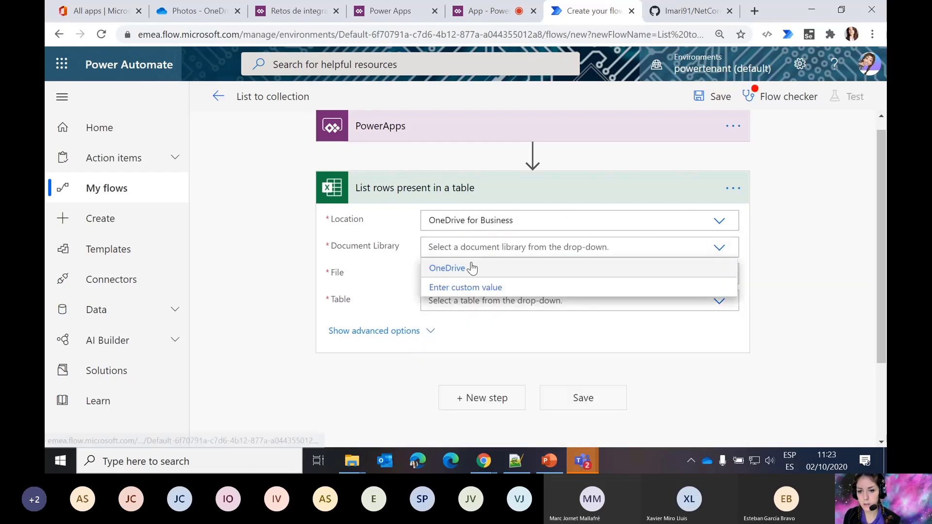
click(472, 268)
click(725, 274)
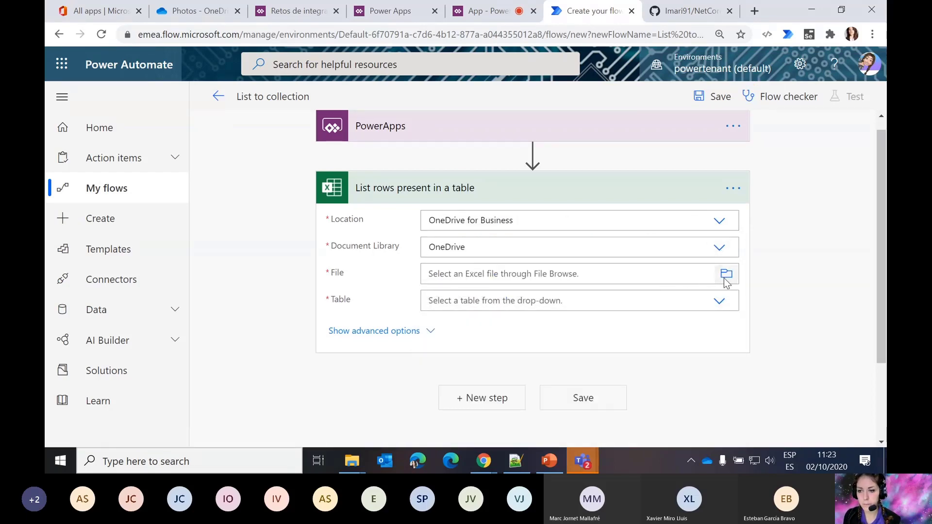
click(574, 277)
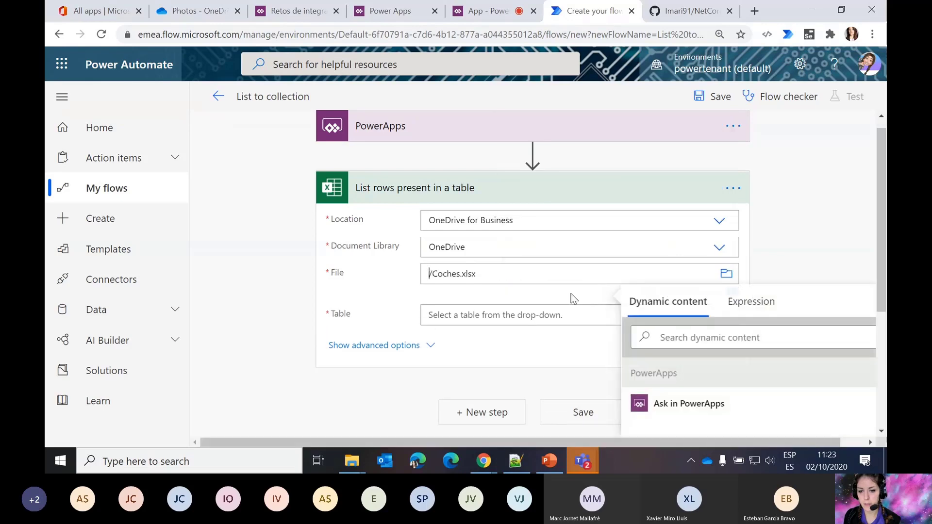
click(468, 314)
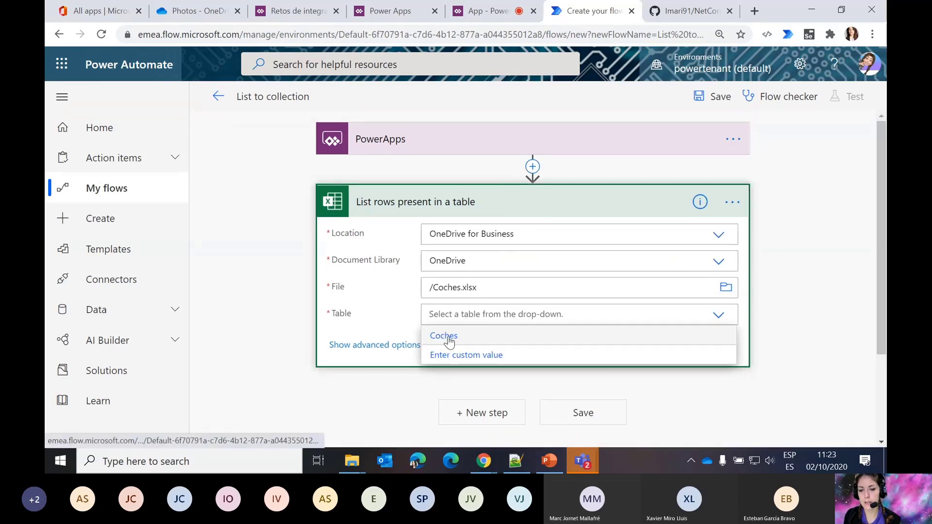
click(457, 339)
click(761, 314)
scroll(761, 315, down, 3)
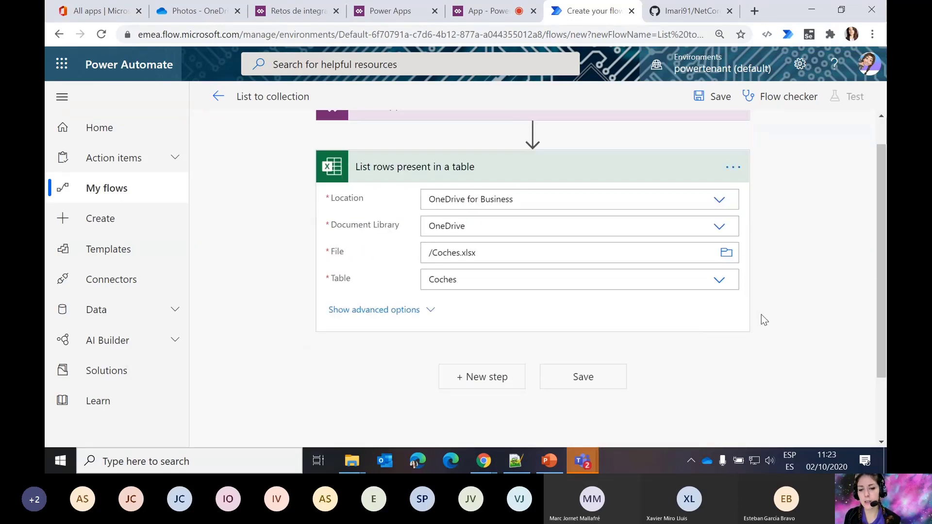
scroll(761, 314, up, 3)
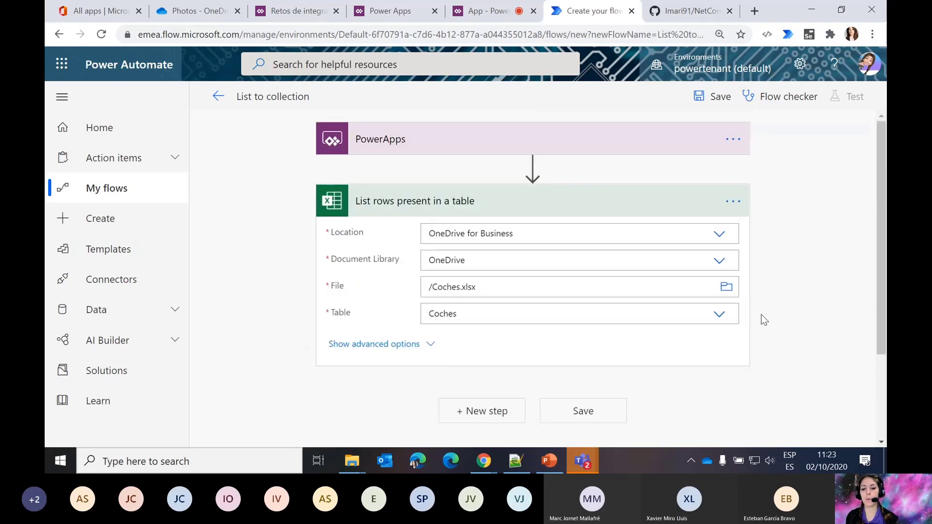
- Search the actions for json and add the Data Operation Parse JSON action below List rows present in a table
click(492, 411)
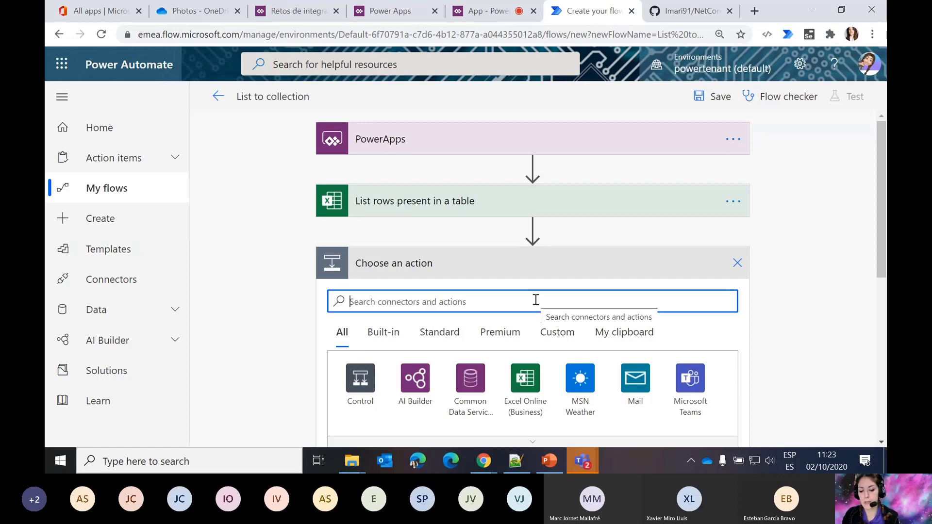
text(join)
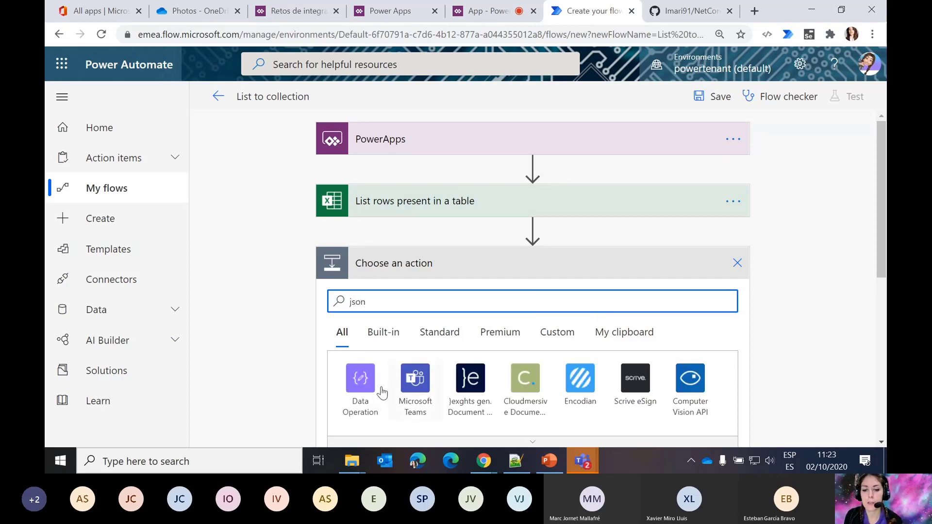
click(373, 386)
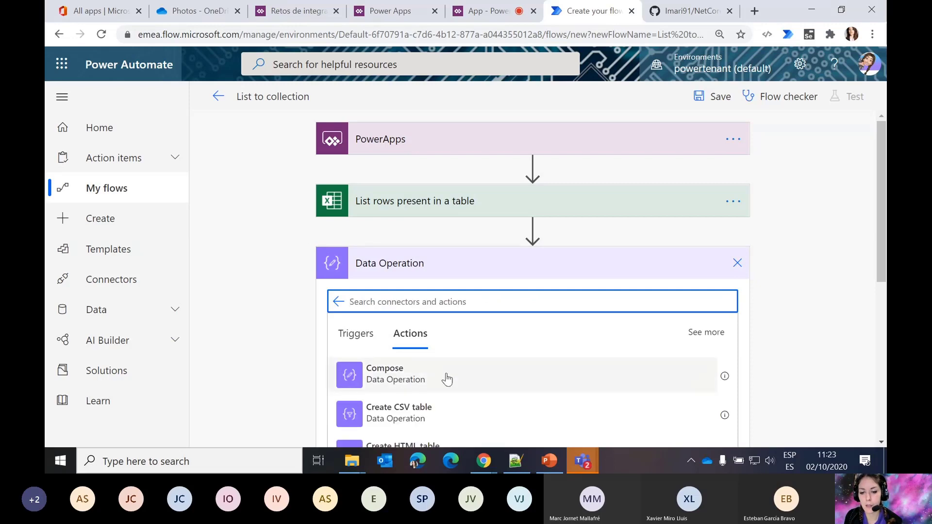
scroll(446, 378, down, 3)
scroll(446, 378, down, 2)
click(654, 332)
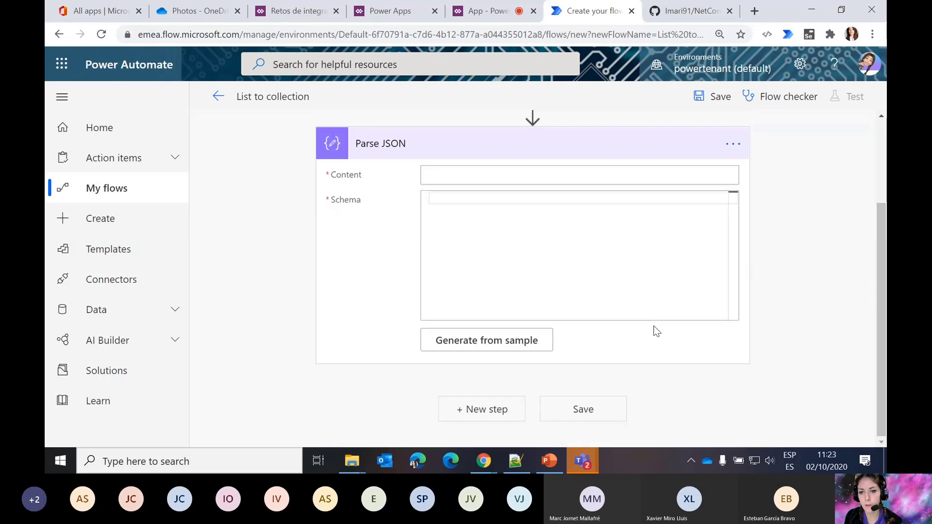
- Set the Parse JSON content to the value list from List rows present in a table
click(490, 294)
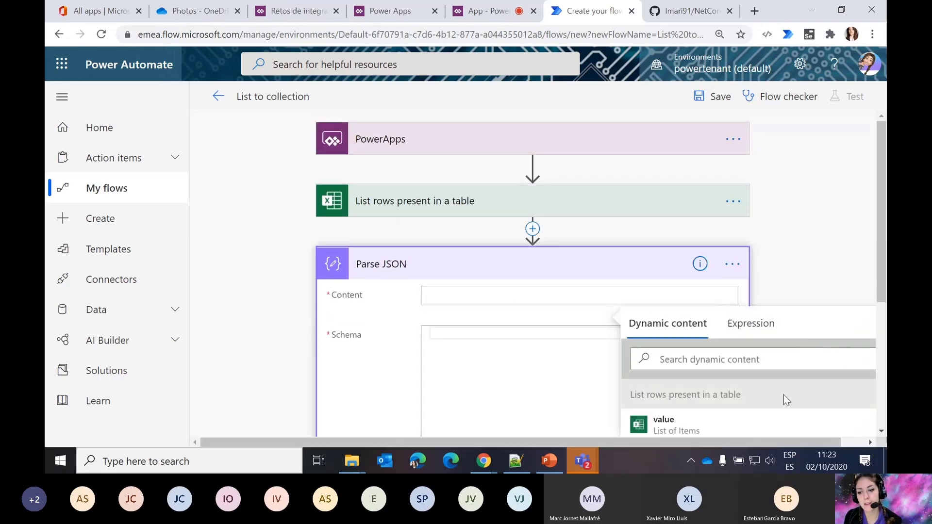
click(685, 418)
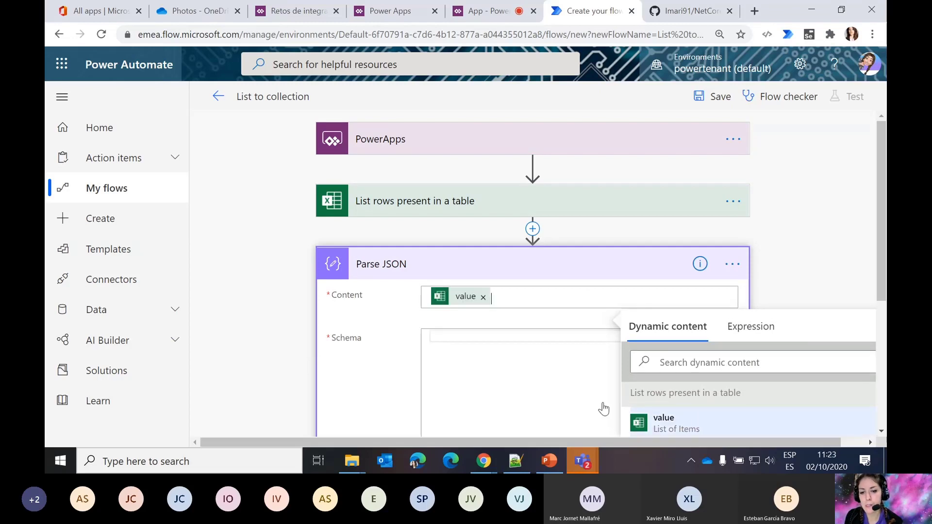
click(473, 365)
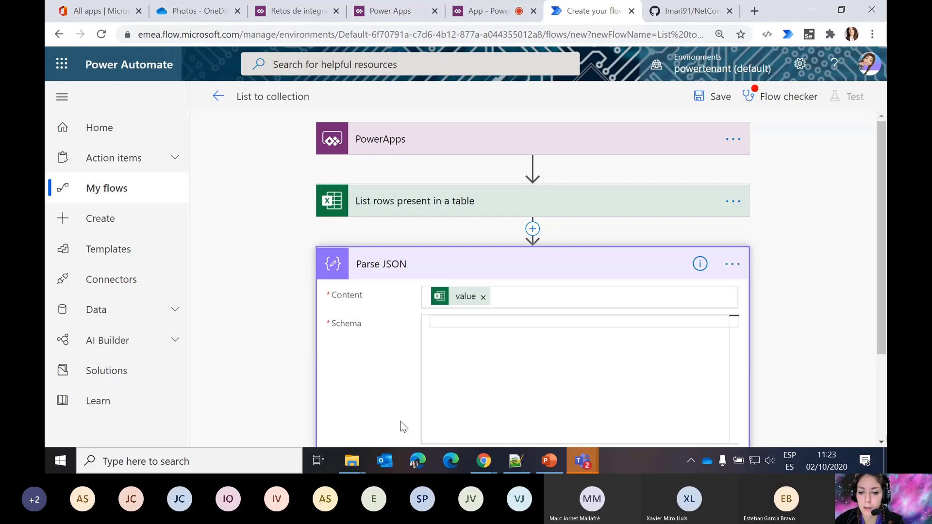
scroll(445, 374, down, 2)
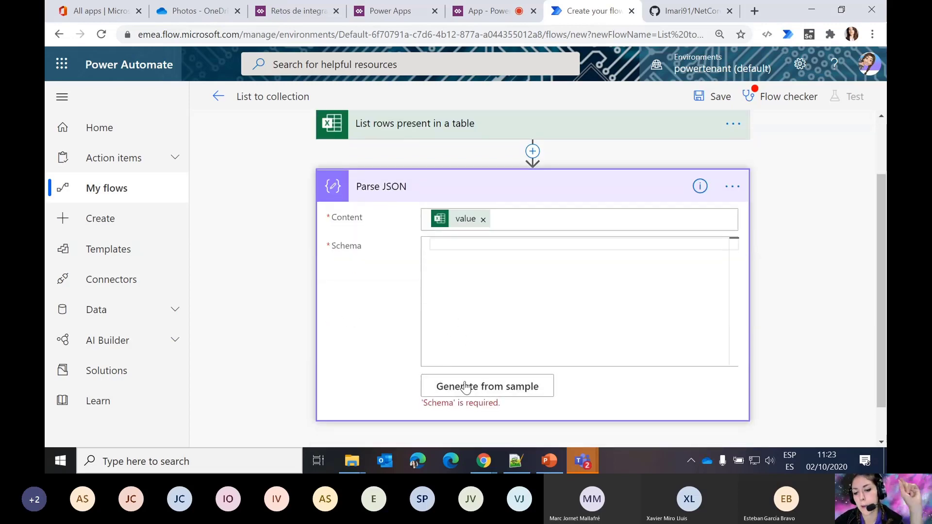
click(487, 386)
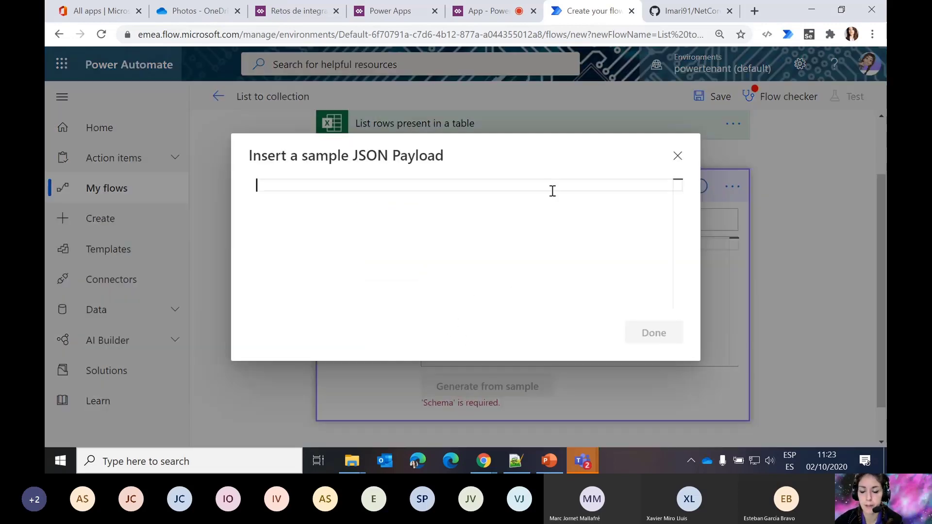
click(678, 158)
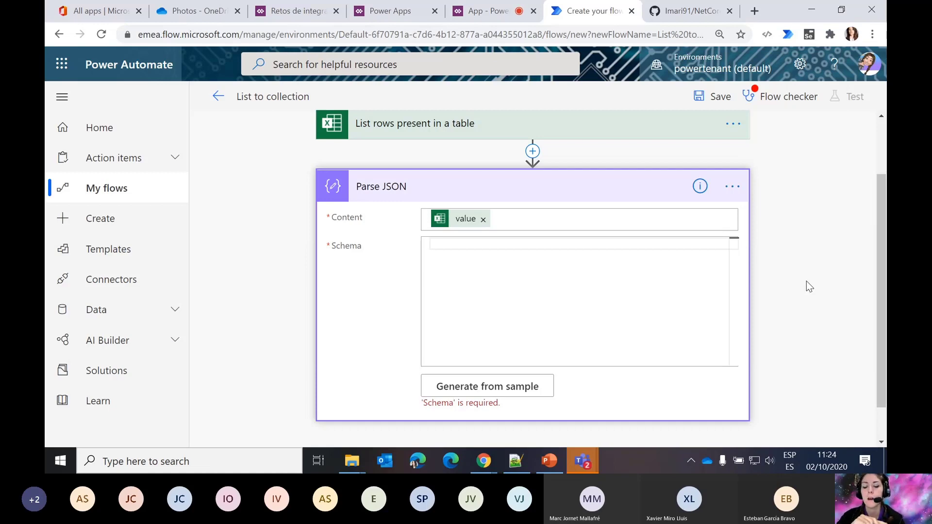
text({)
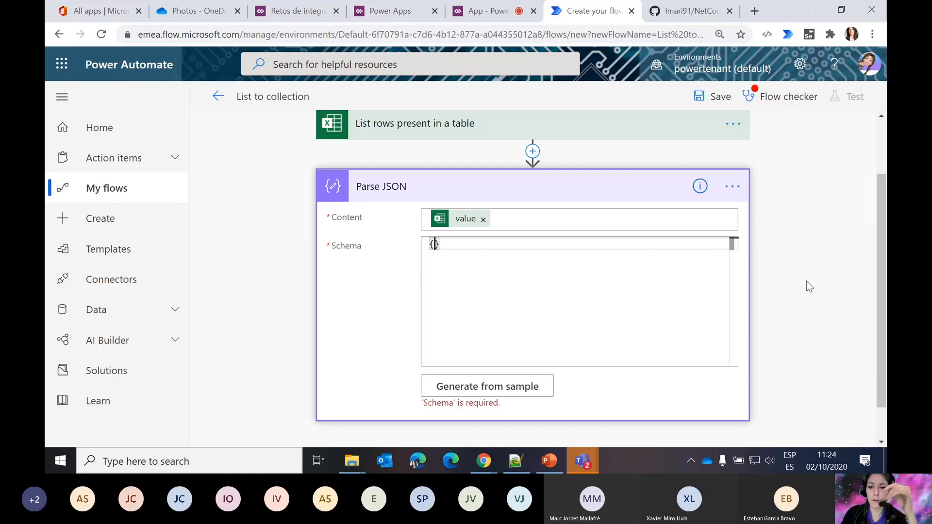
key(Return)
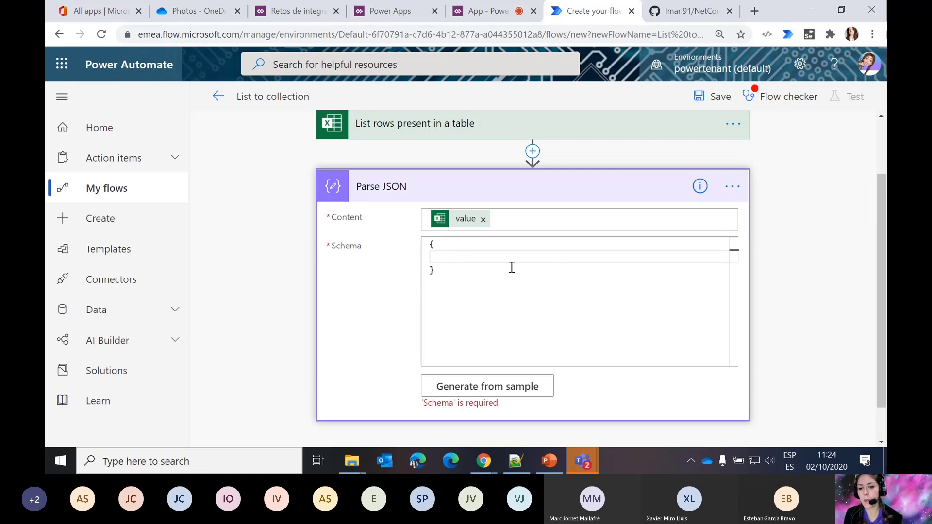
- Generate the Parse JSON schema from a sample payload consisting of an empty JSON object
click(483, 389)
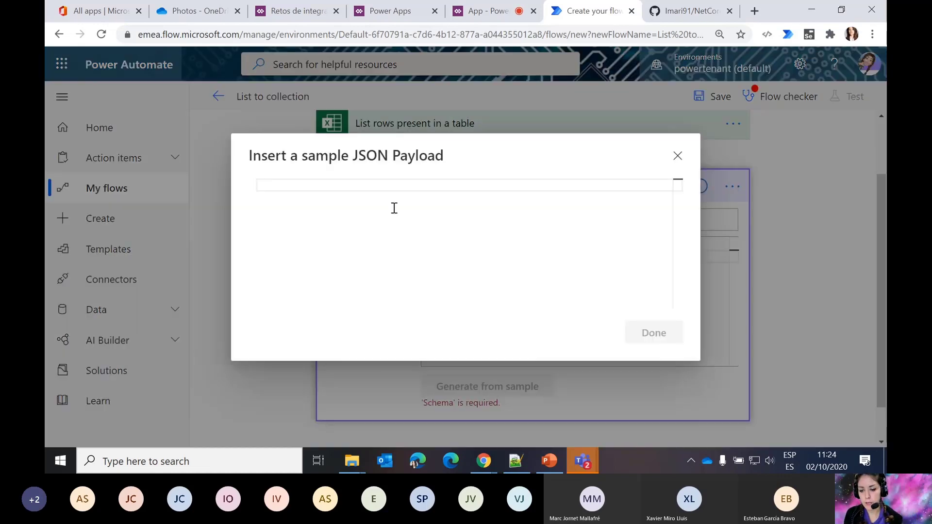
text({)
key(Return)
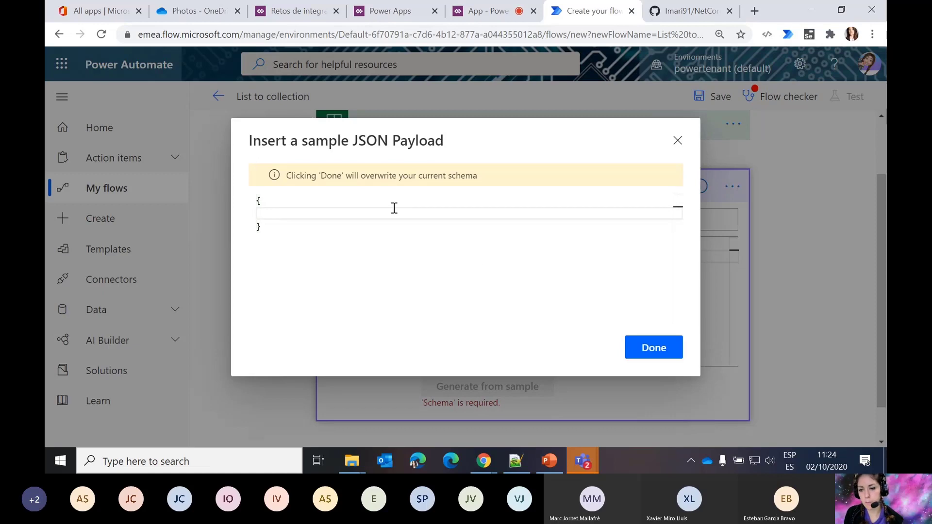
click(645, 346)
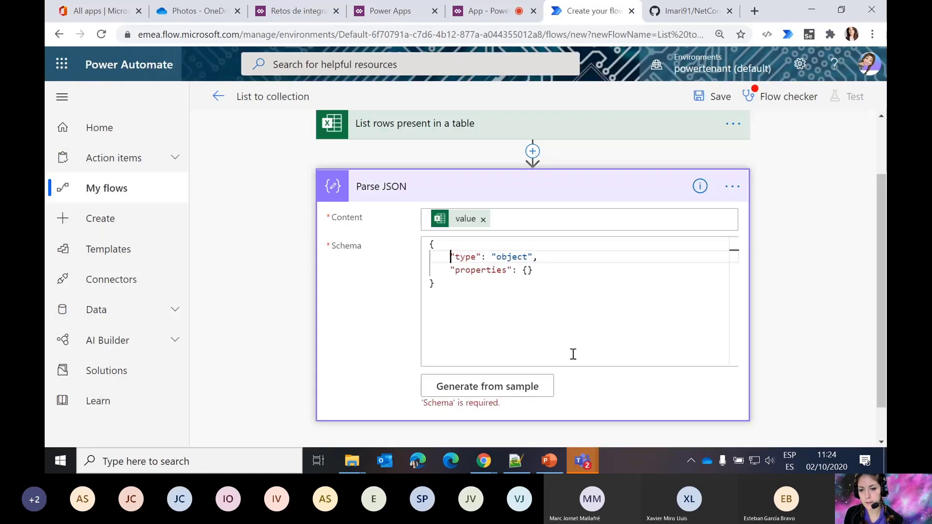
click(797, 294)
click(720, 101)
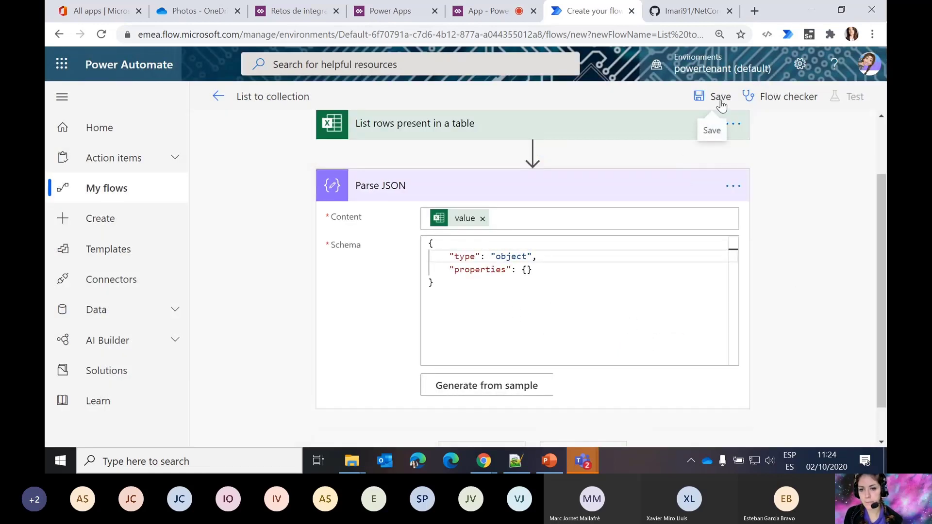
- Search the actions for resp and powerapps, and add the PowerApps action Respond to a PowerApp or flow below Parse JSON
scroll(847, 283, down, 1)
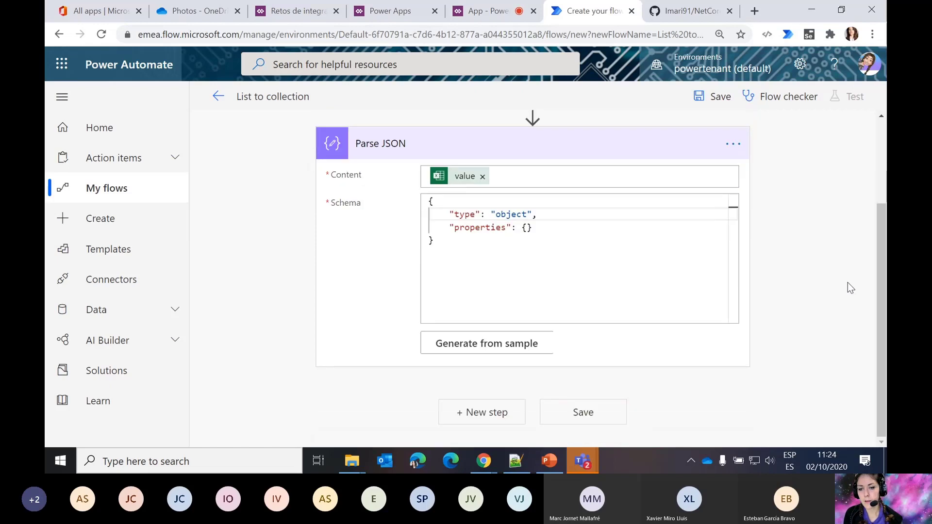
click(478, 413)
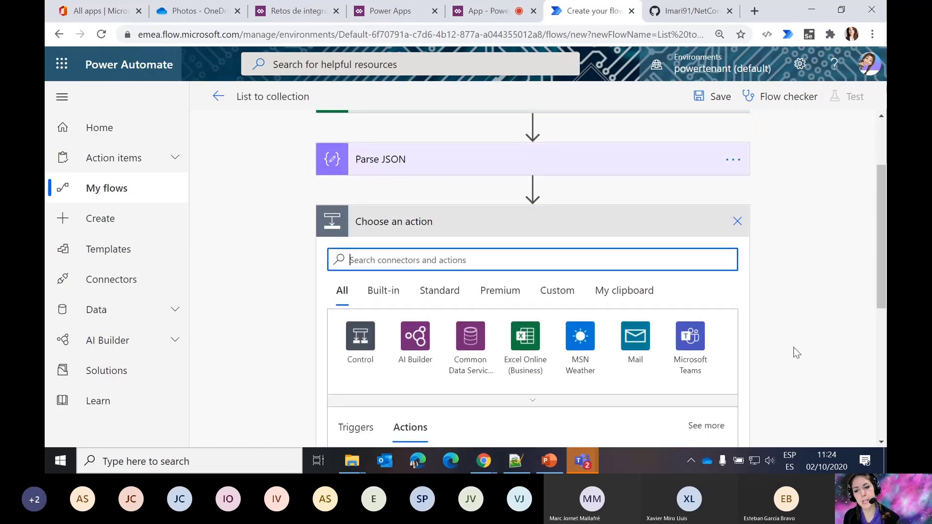
text(resp)
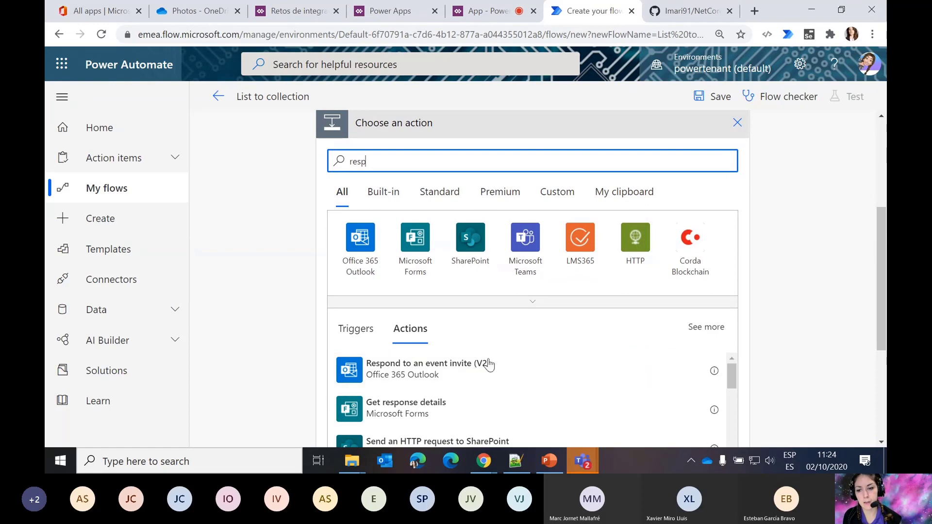
key(BackSpace)
key(BackSpace)
key(BackSpace)
key(BackSpace)
text(power)
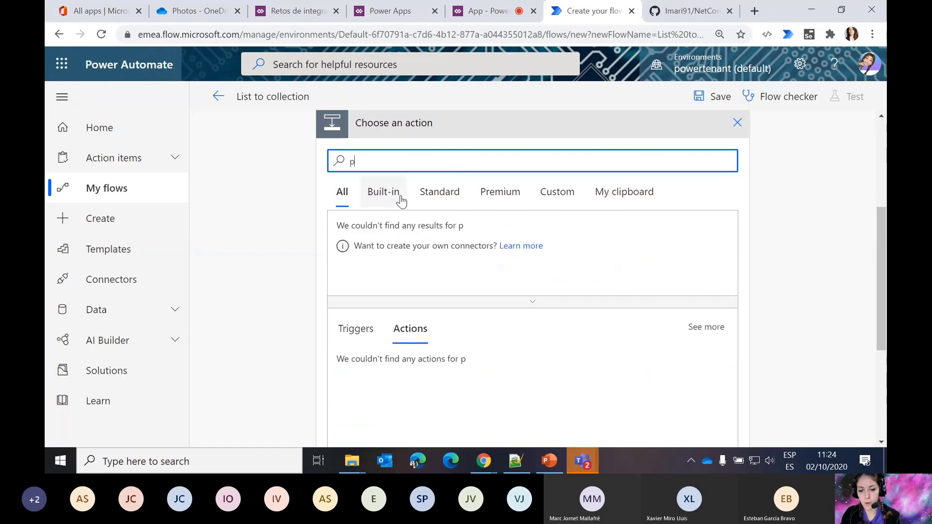
text(apps)
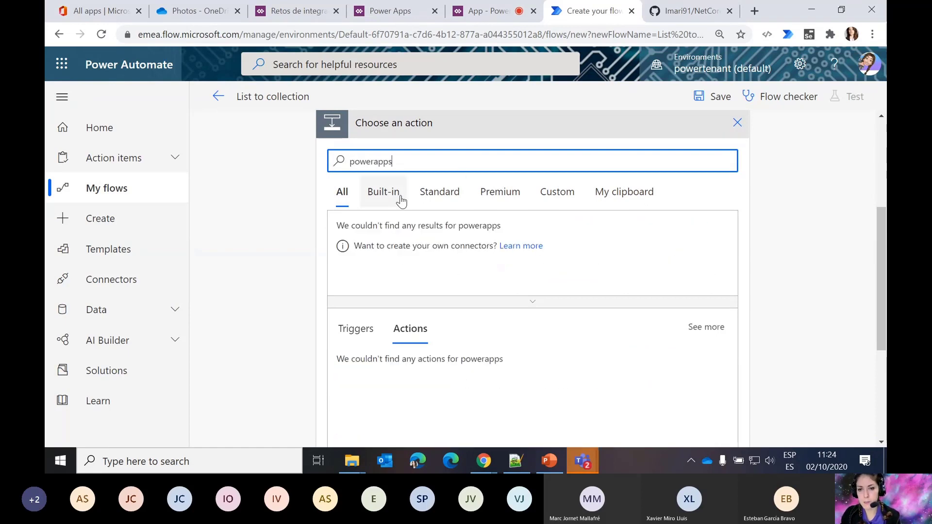
click(360, 236)
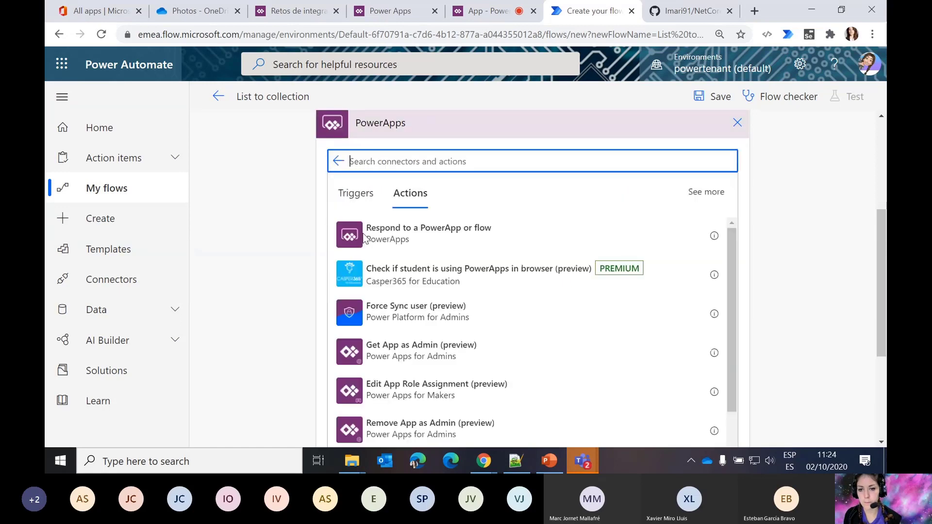
click(422, 238)
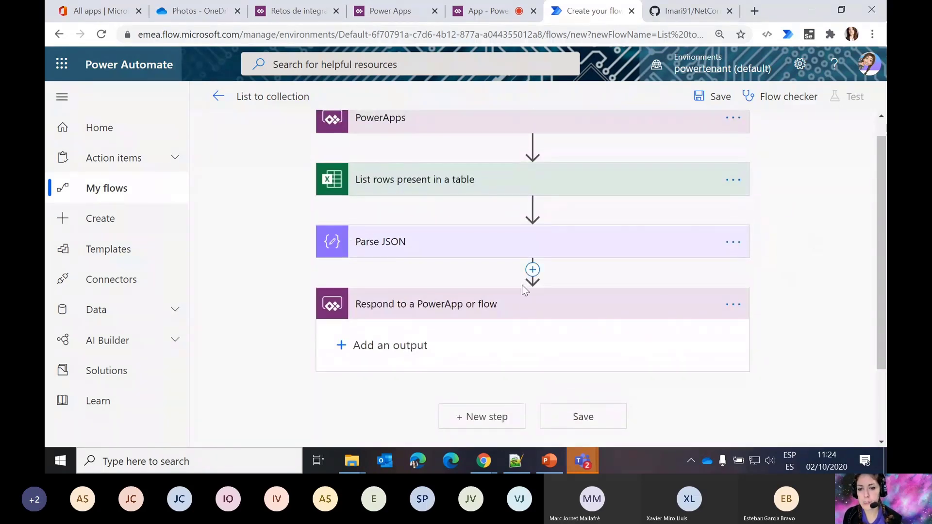
- Review the Parse JSON settings and add a text output titled output to Respond to a PowerApp or flow
click(461, 249)
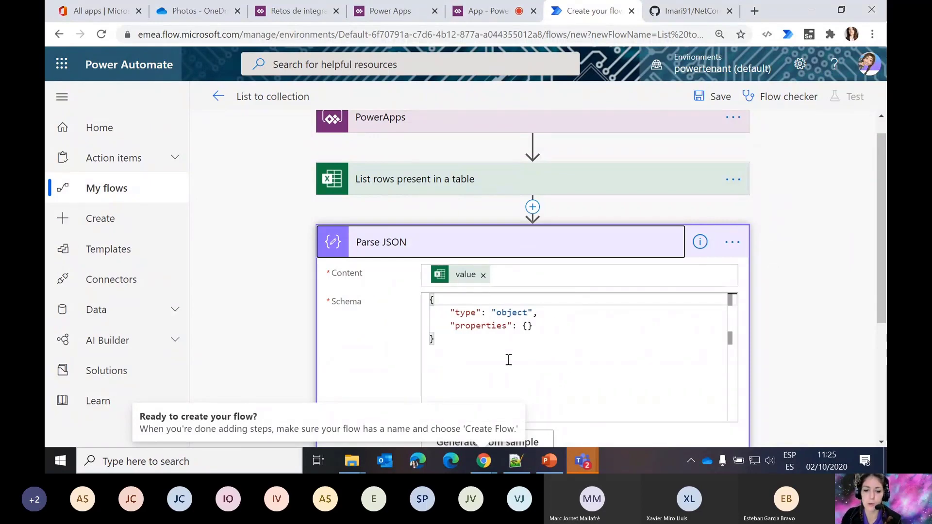
scroll(509, 360, down, 2)
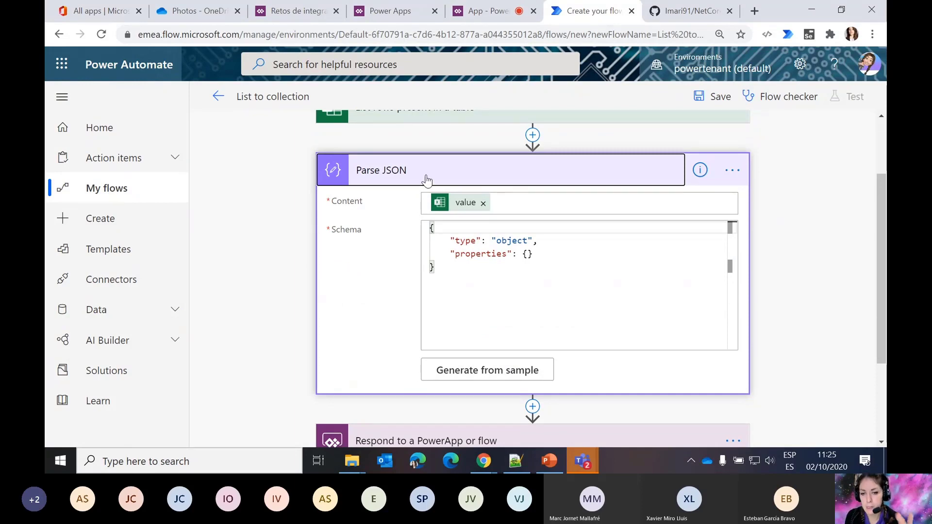
scroll(392, 273, down, 3)
click(419, 313)
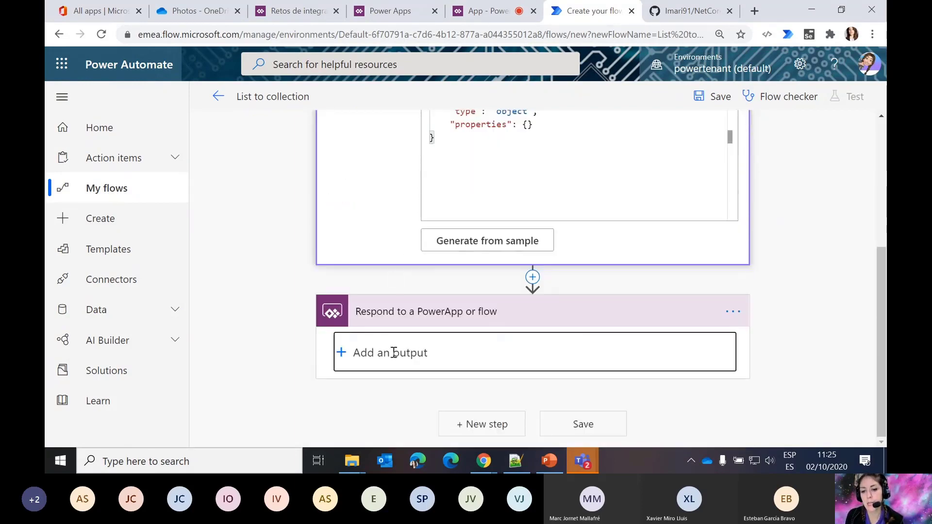
click(394, 352)
click(352, 389)
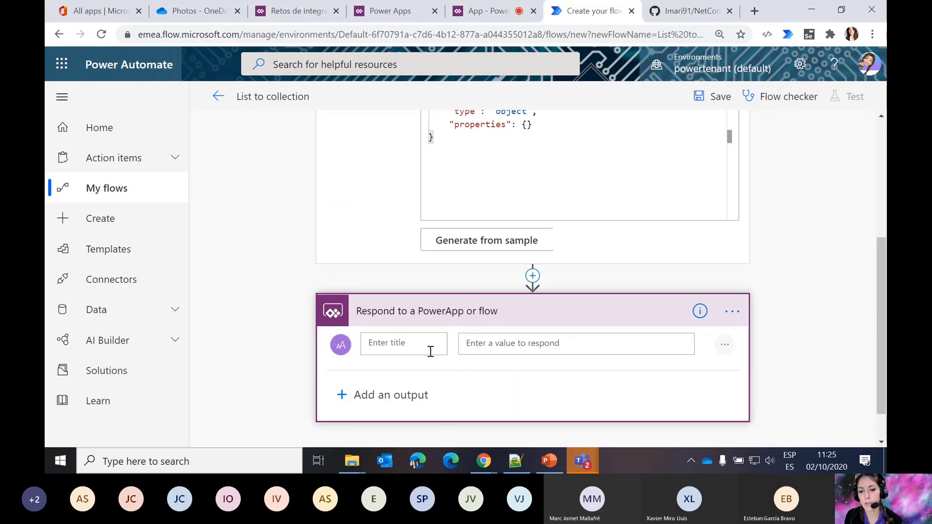
text(output)
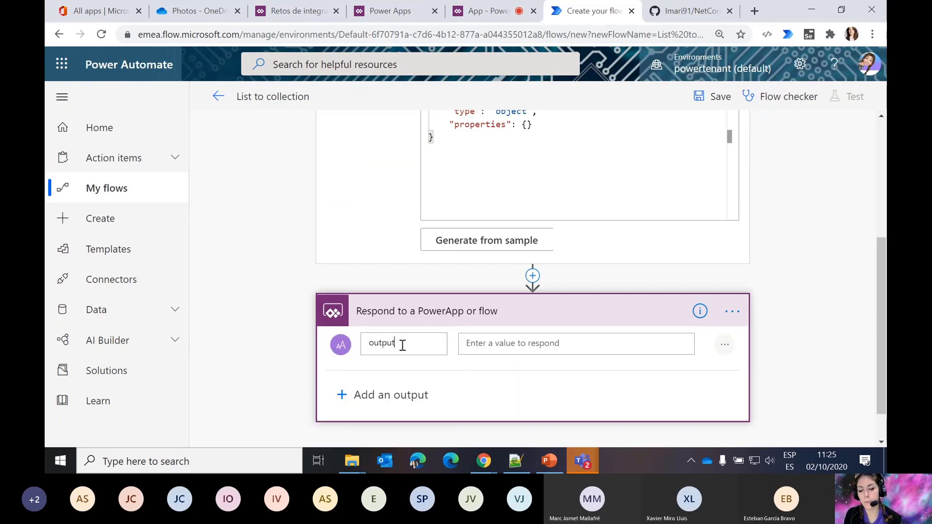
- Examine the dynamic content offered for the output value, the Flow checker errors and the List rows present in a table settings
click(529, 351)
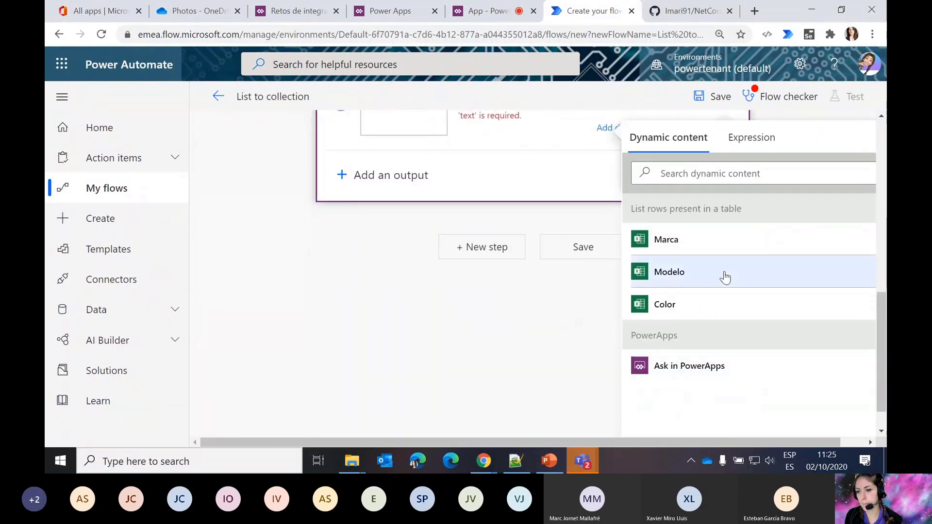
scroll(724, 274, up, 5)
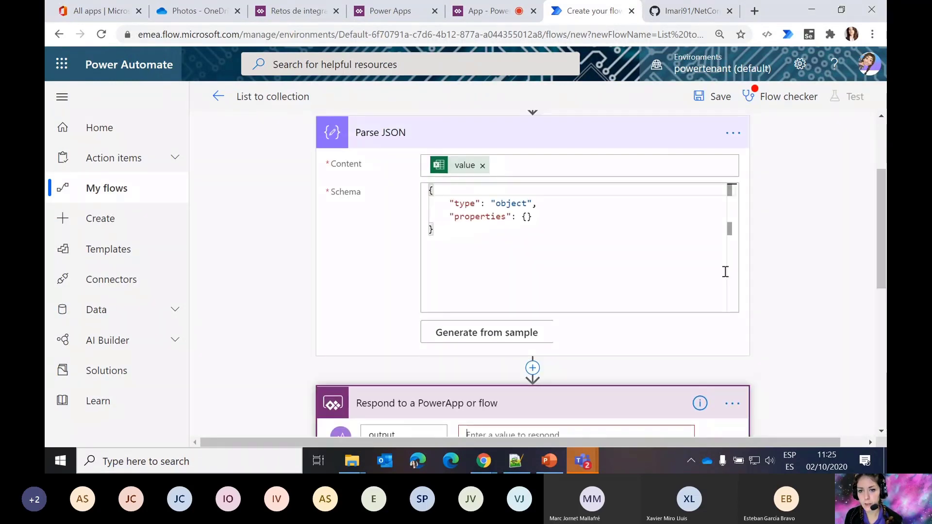
click(798, 259)
click(712, 99)
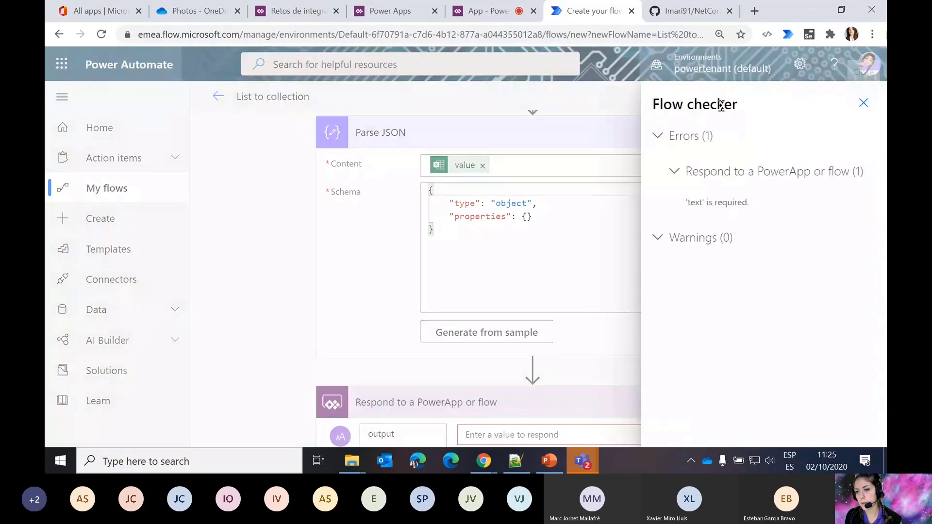
click(863, 103)
scroll(551, 254, up, 3)
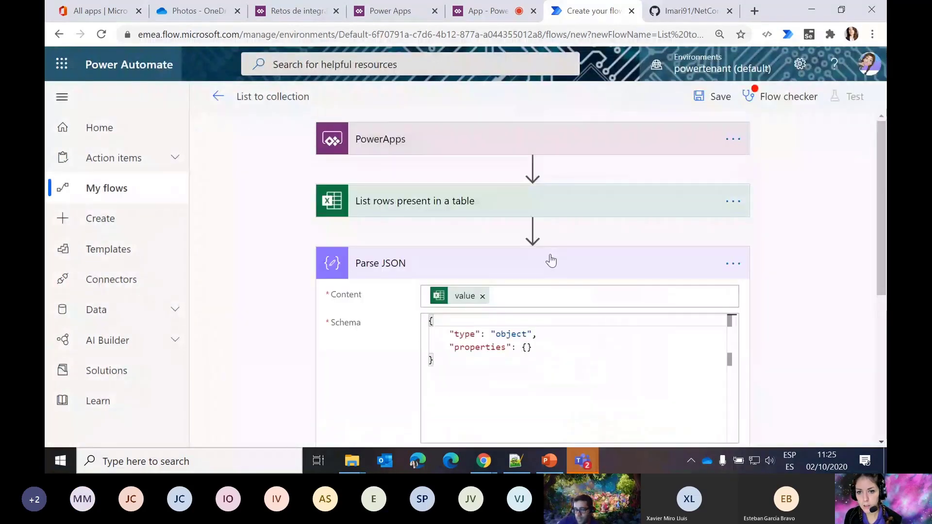
click(478, 202)
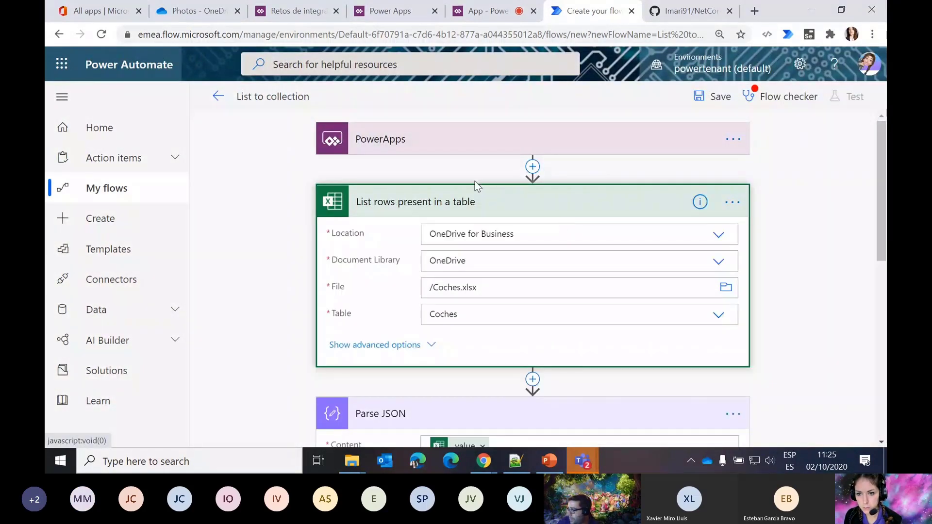
click(480, 201)
scroll(710, 276, down, 5)
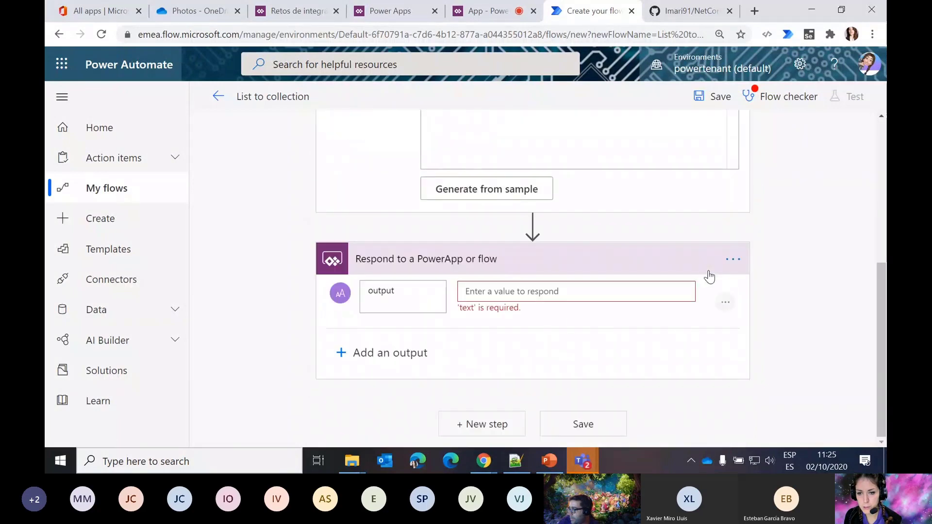
click(520, 292)
scroll(660, 327, down, 3)
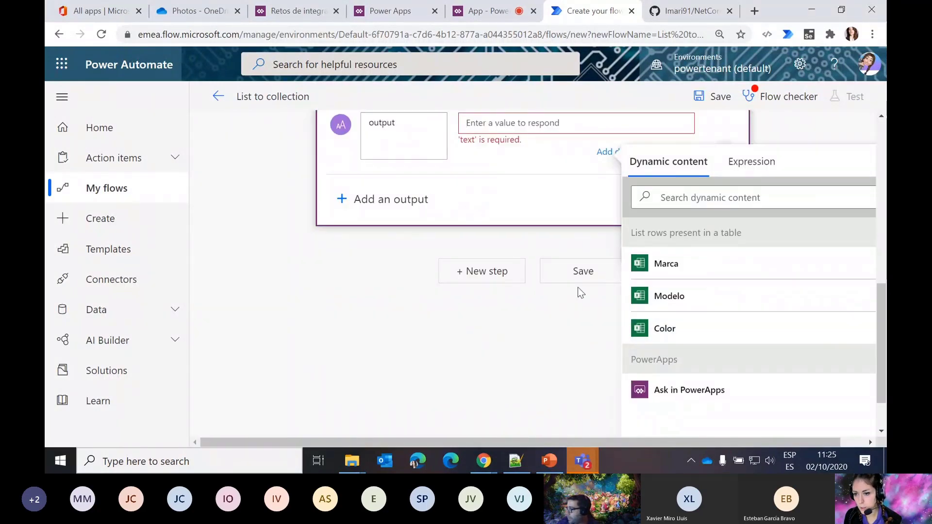
scroll(678, 135, up, 3)
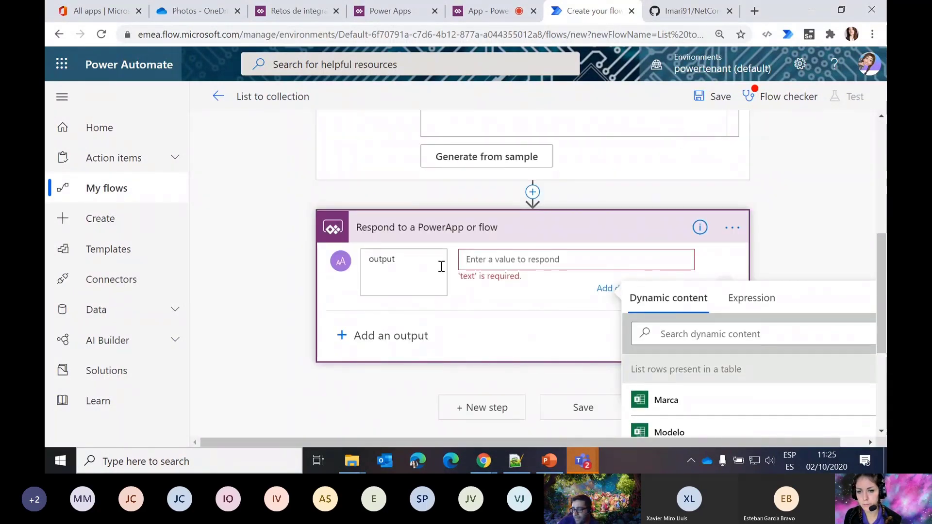
click(493, 261)
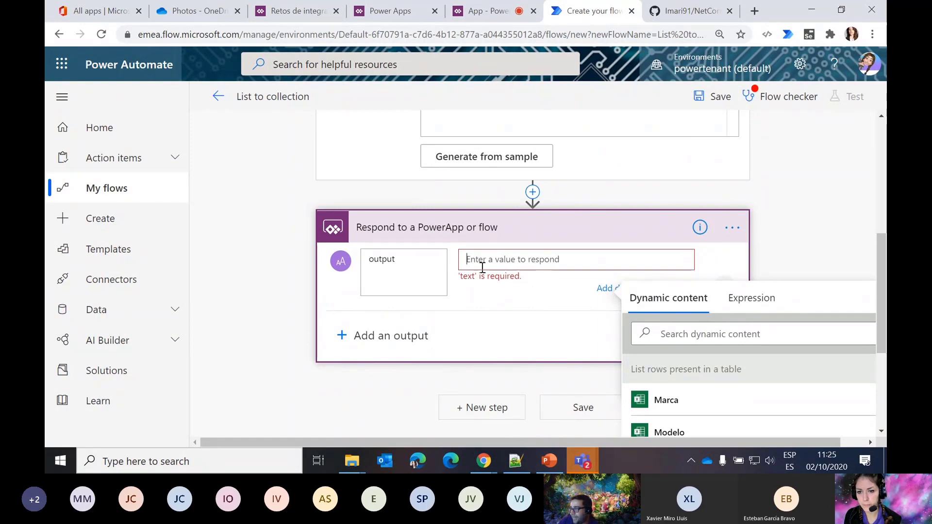
- Delete the Respond to a PowerApp or flow action from the flow
click(732, 227)
click(732, 258)
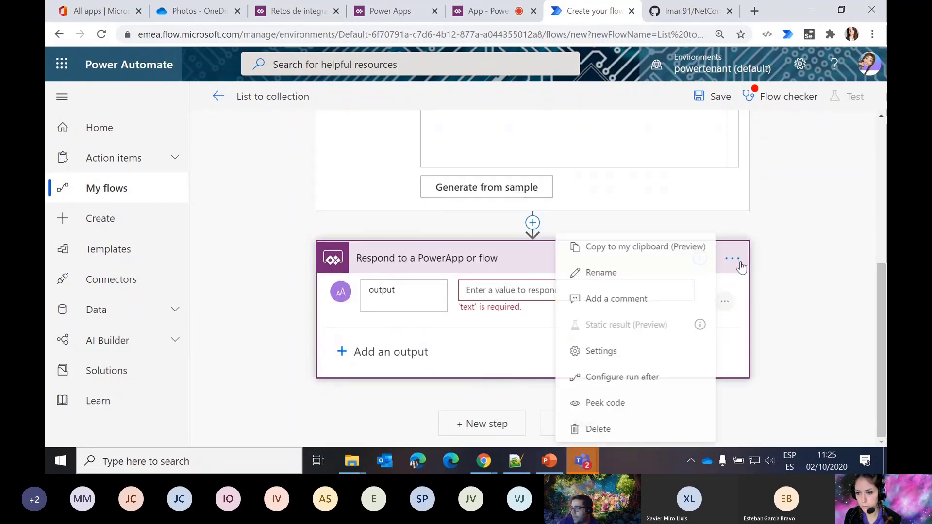
click(593, 429)
click(483, 284)
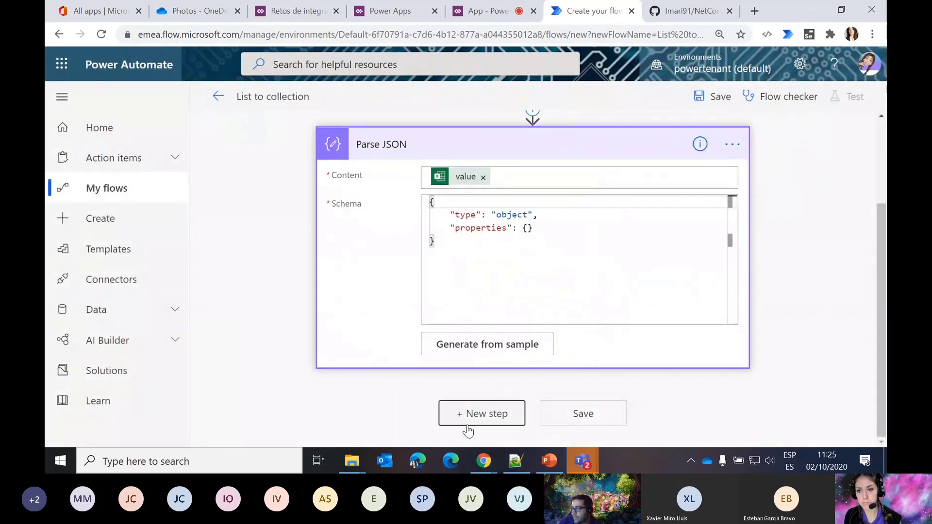
- Search the actions for response and add the PowerApps action Respond to a PowerApp or flow as the last step
click(480, 412)
text(response)
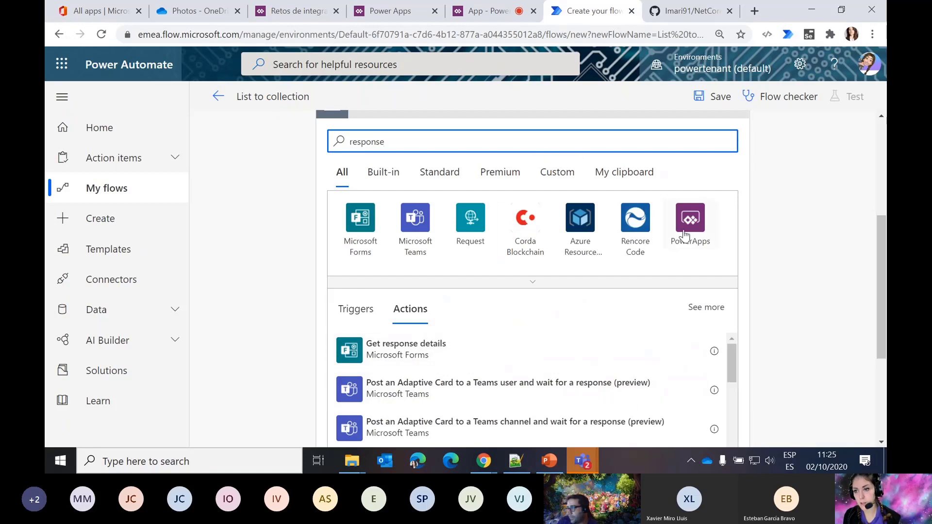
click(687, 235)
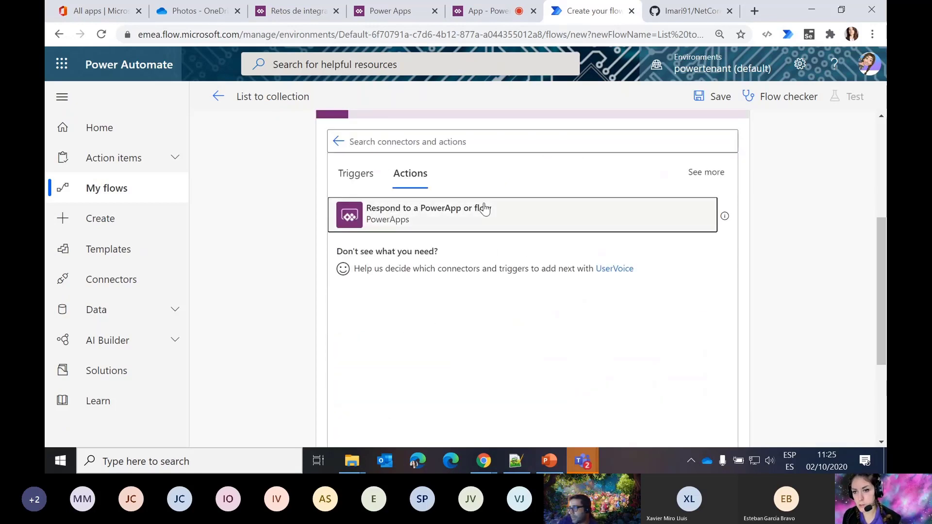
click(481, 209)
- Add a text output to the Respond to a PowerApp or flow action and look through its dynamic content
click(406, 257)
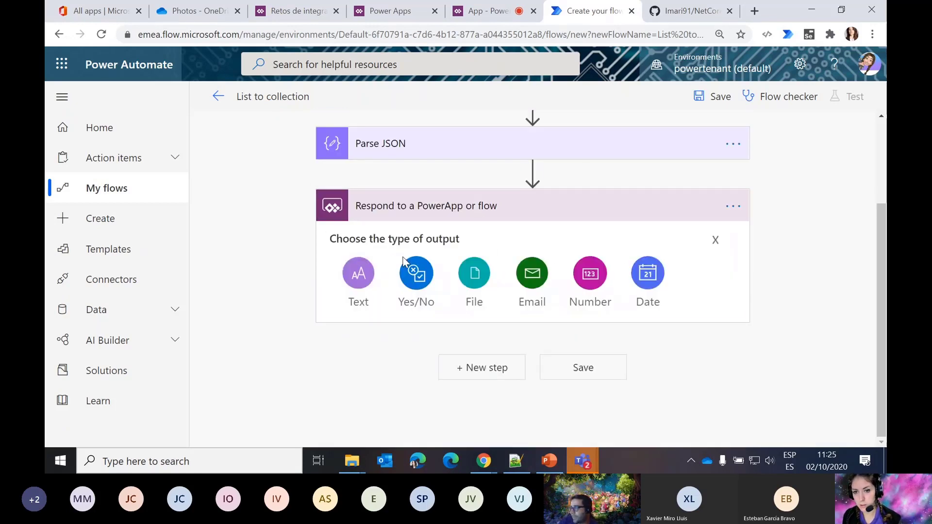
click(360, 279)
click(490, 240)
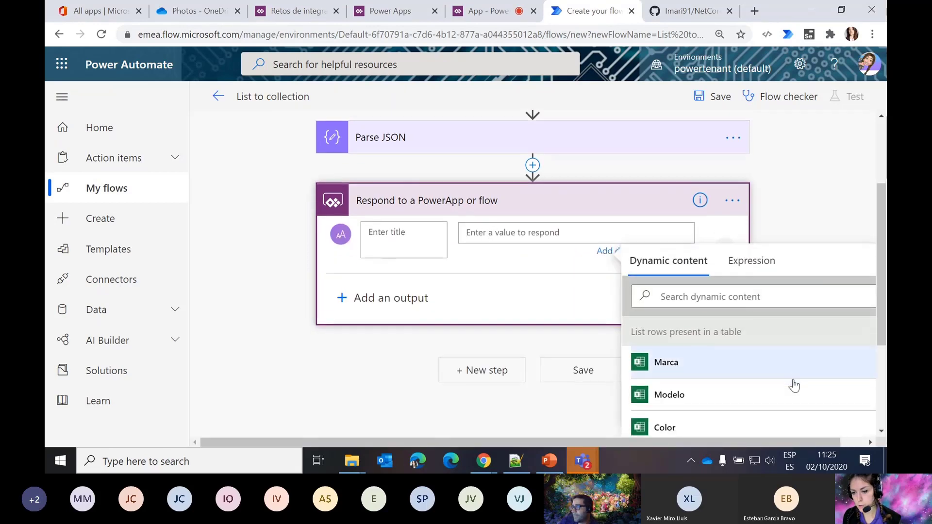
scroll(791, 383, down, 3)
scroll(786, 359, up, 5)
- Delete the Respond to a PowerApp or flow action from the flow
click(732, 297)
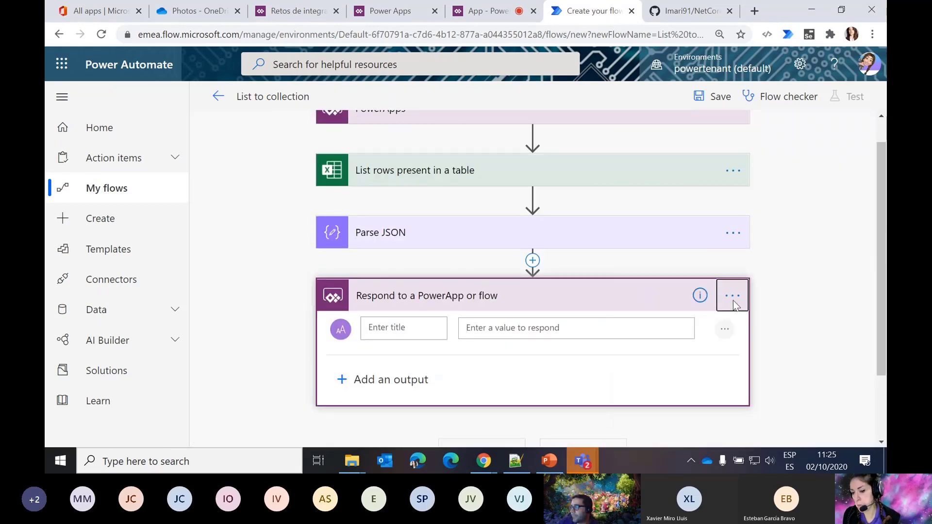
click(732, 297)
click(615, 430)
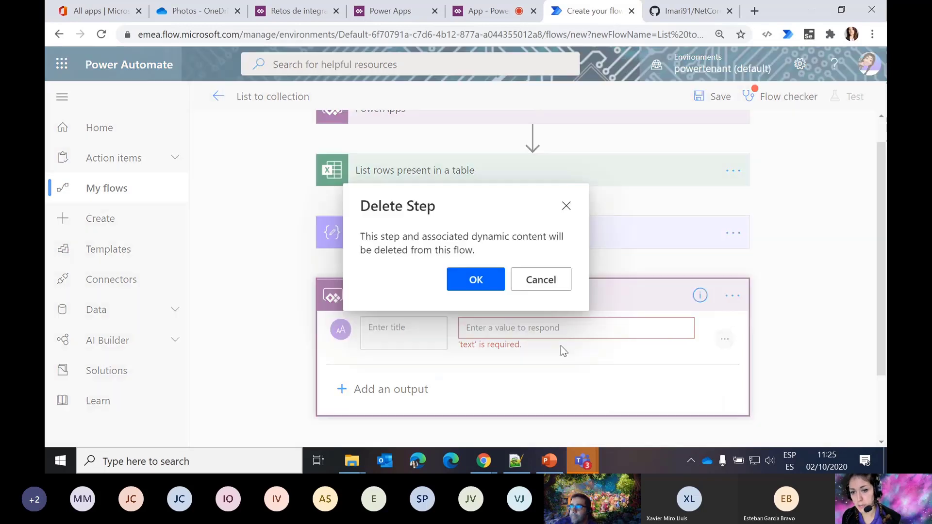
click(479, 283)
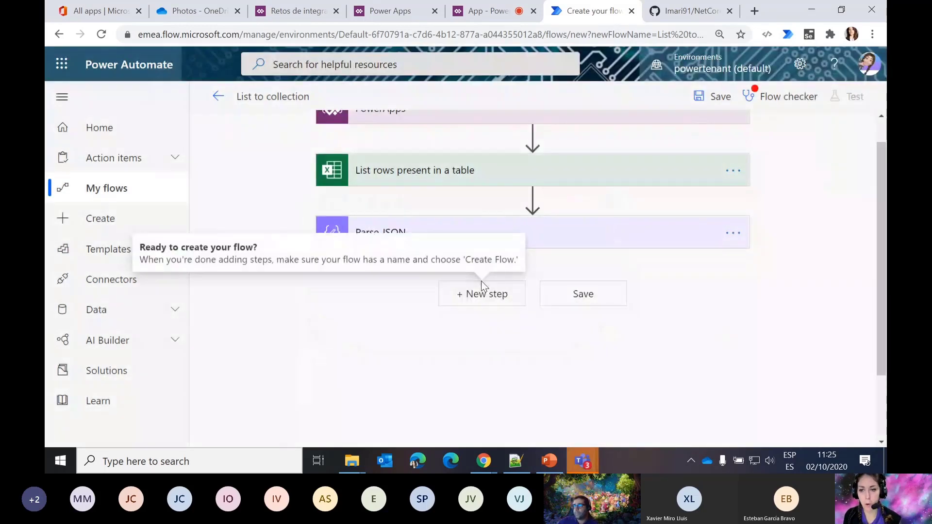
- Examine the content and schema settings of the Parse JSON action
click(493, 289)
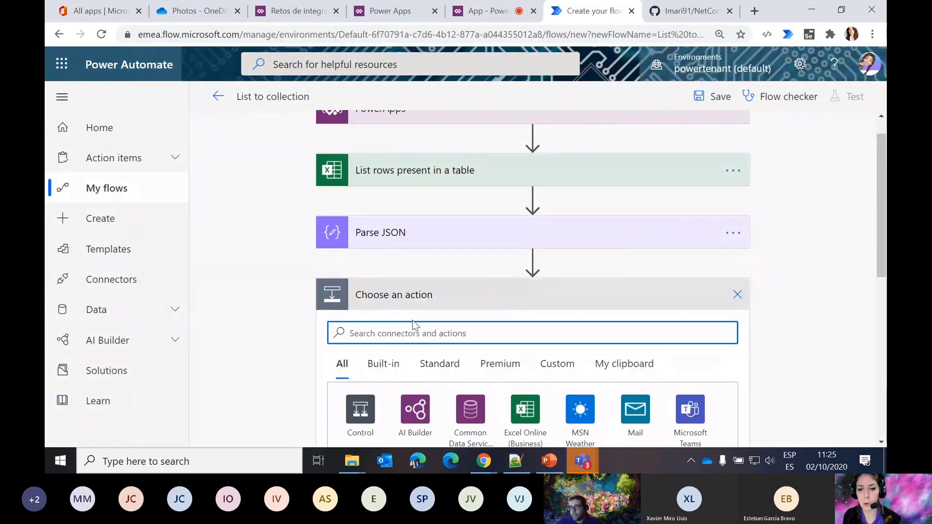
click(611, 235)
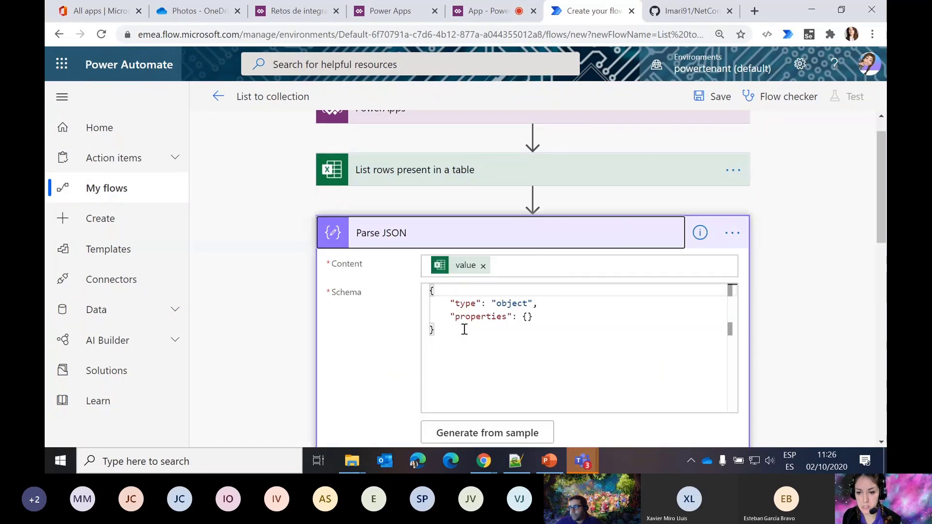
click(451, 236)
click(738, 296)
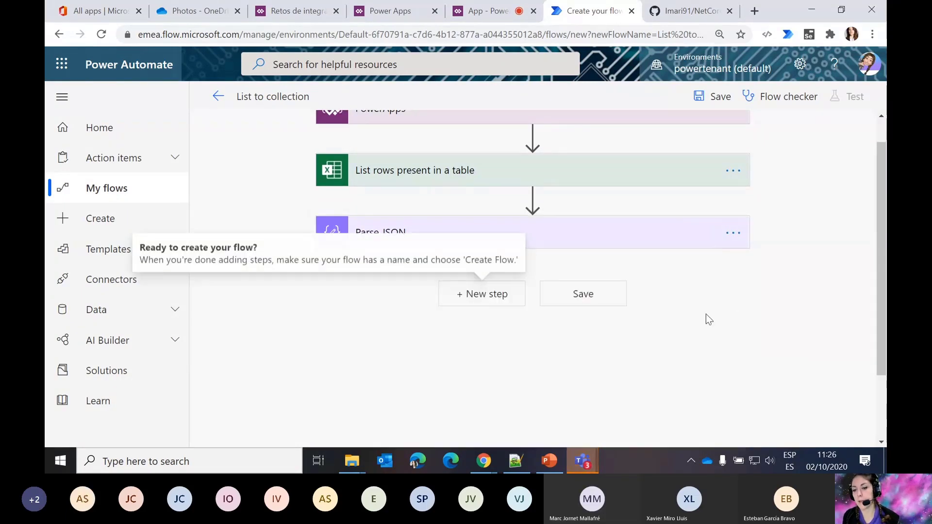
click(621, 240)
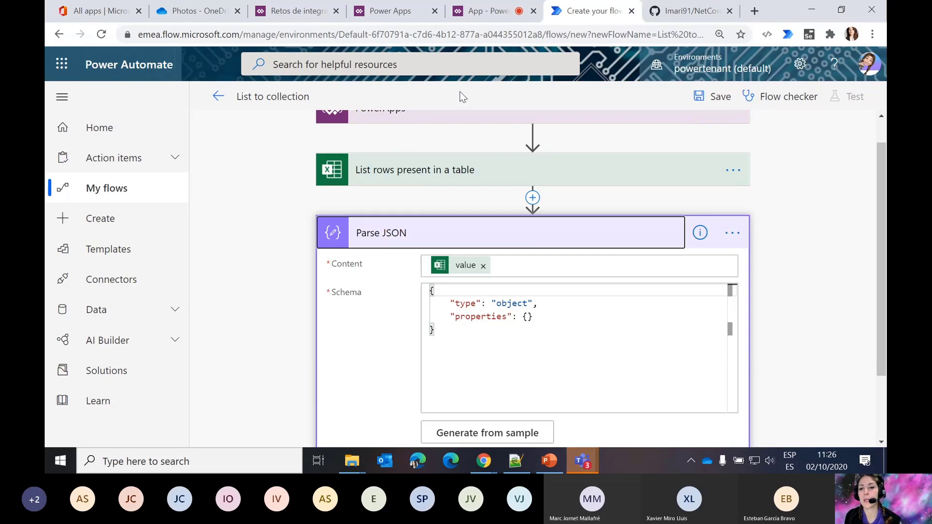
- Switch to the Power Apps editor and examine how the Llamar flujo button on Screen3 stores the flow's response in result
click(490, 11)
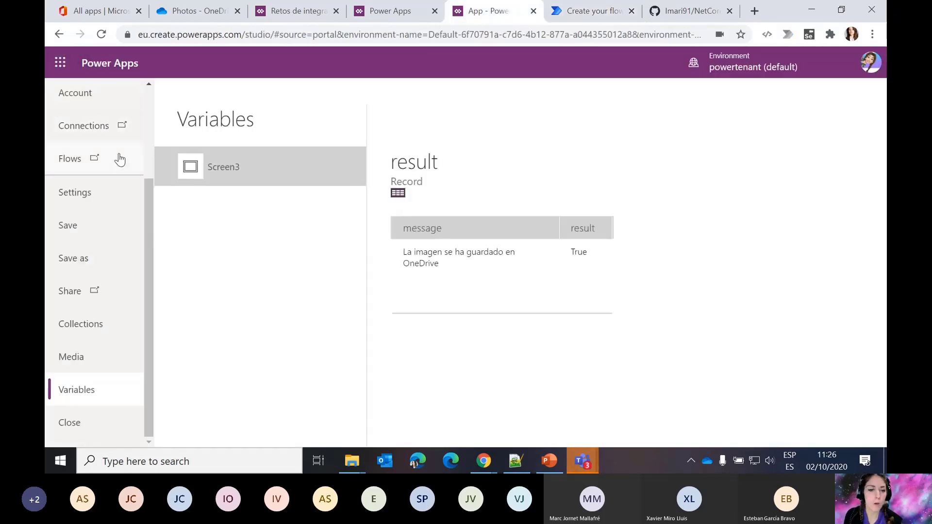
scroll(97, 145, up, 3)
click(76, 108)
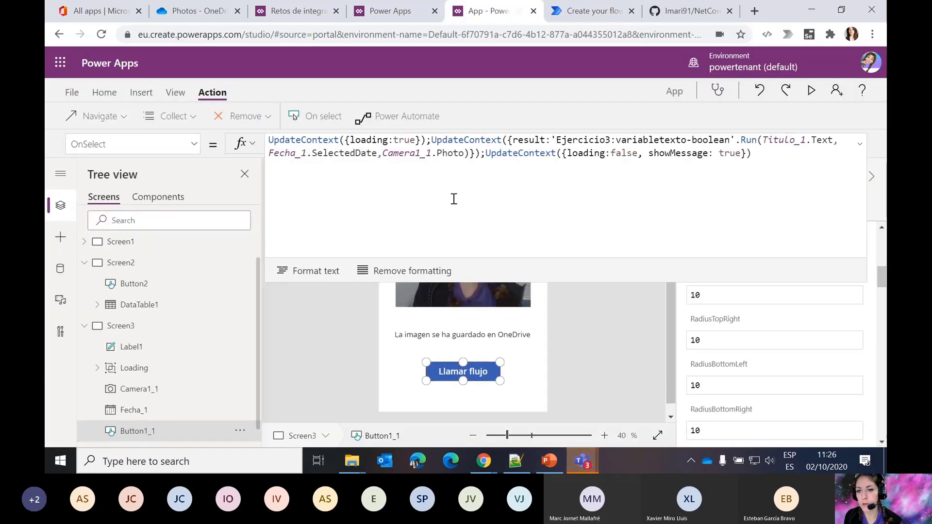
click(544, 141)
double_click(528, 139)
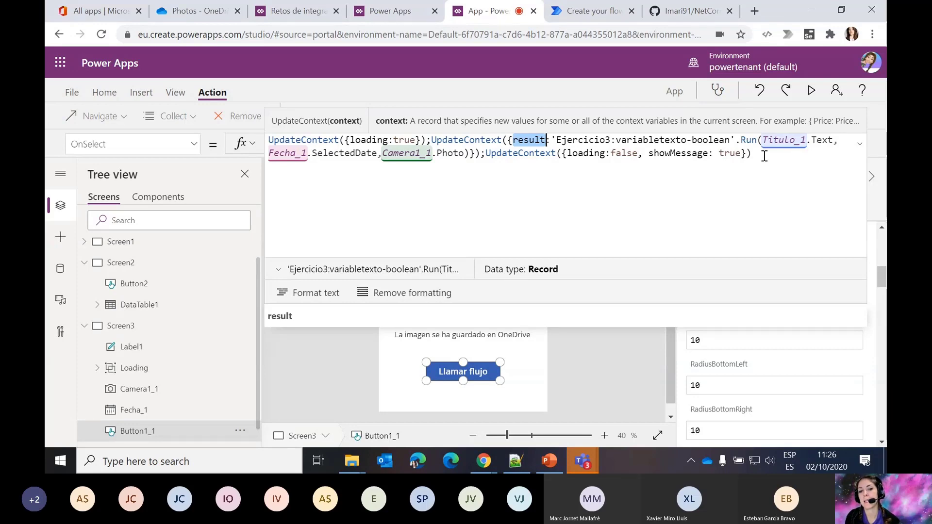
click(866, 145)
scroll(274, 272, up, 2)
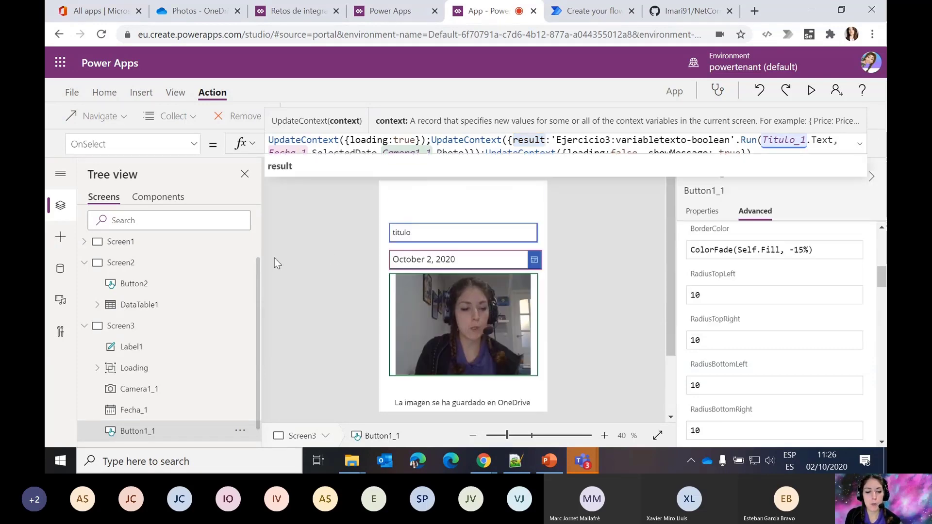
- Insert an Add picture control on Screen1 and move it down over the camera, to about X 32, Y 415
click(117, 247)
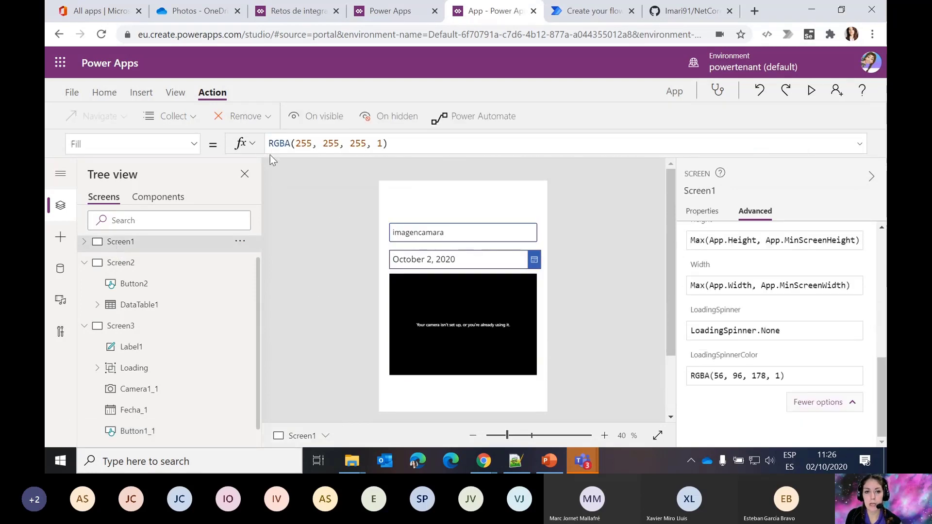
click(141, 92)
click(415, 111)
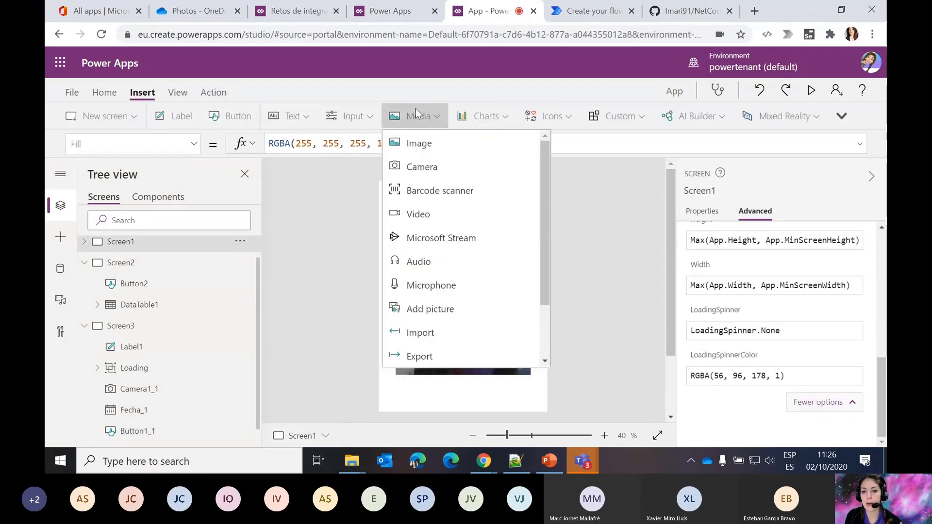
click(450, 307)
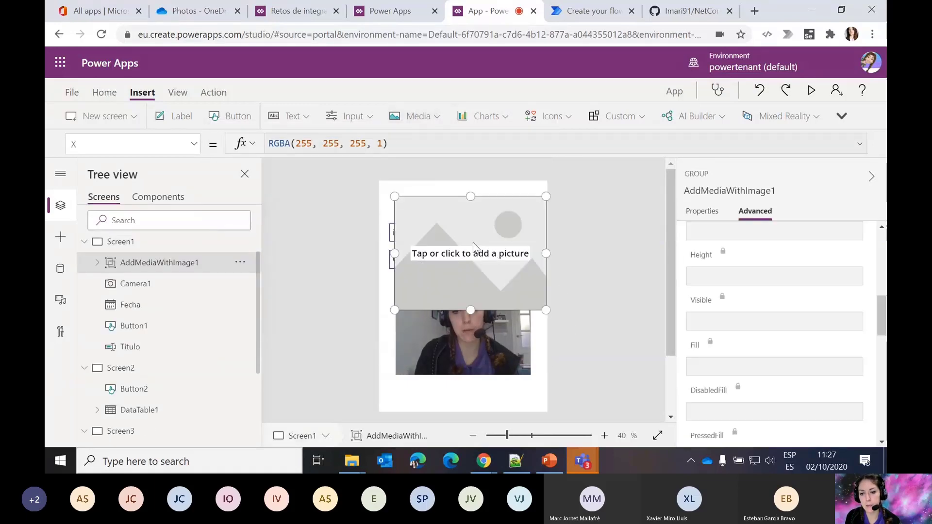
click(474, 246)
drag(473, 246, 472, 322)
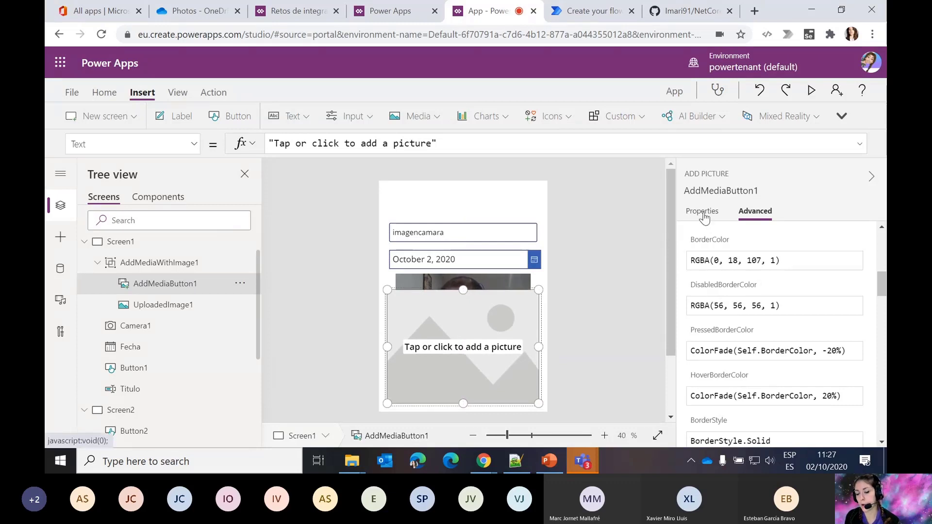
- Select UploadedImage1 in the add picture group and reposition it to about X 32, Y 374
click(703, 212)
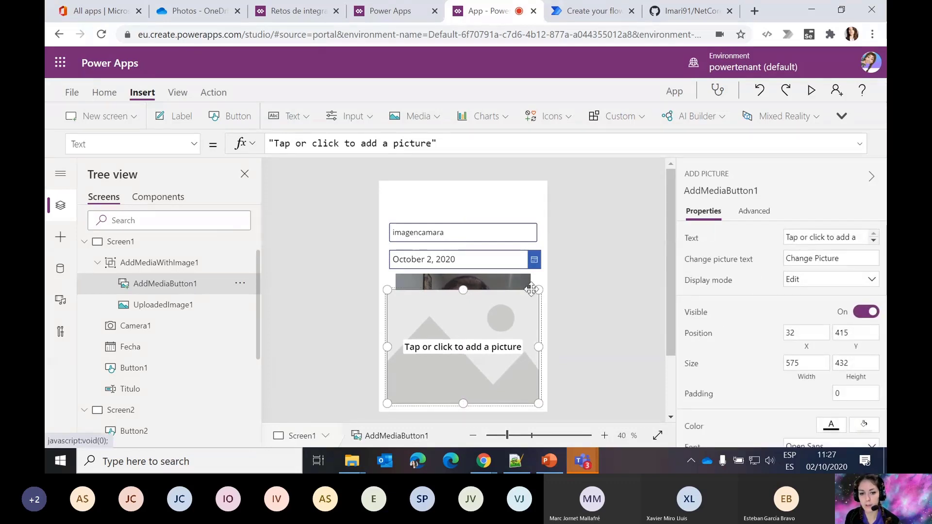
click(149, 314)
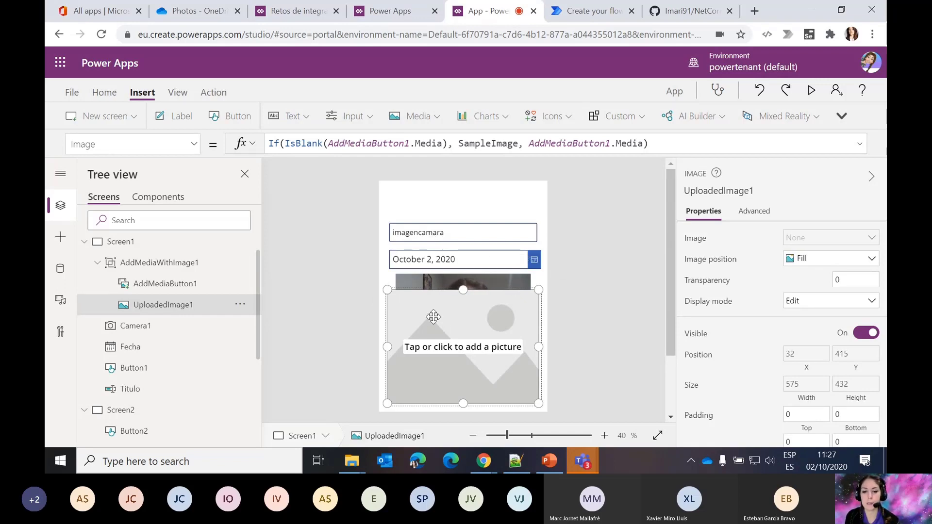
mouse_move(433, 317)
mouse_down()
mouse_move(441, 264)
mouse_move(442, 320)
mouse_up()
- Remove the Camera1.Photo argument from the flow call in the OnSelect formula of Screen1's Llamar flujo button
scroll(569, 296, down, 2)
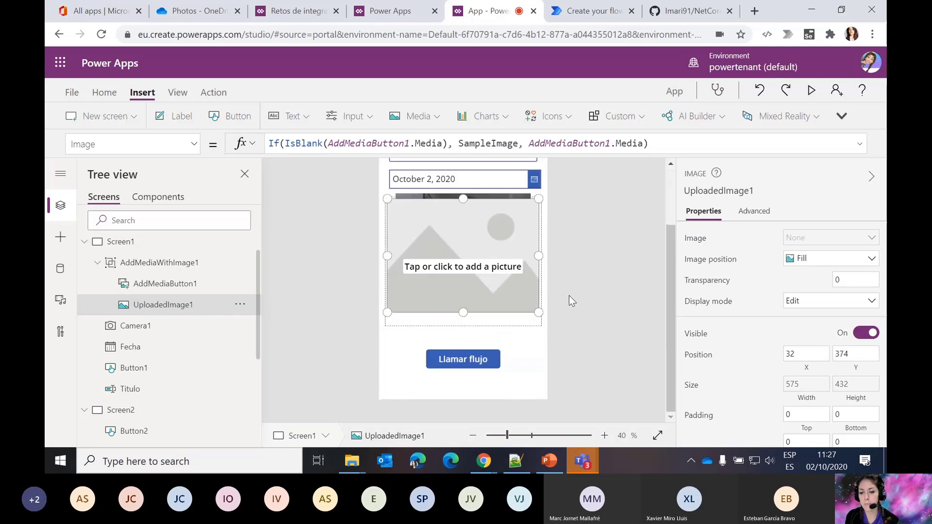
click(469, 360)
click(565, 142)
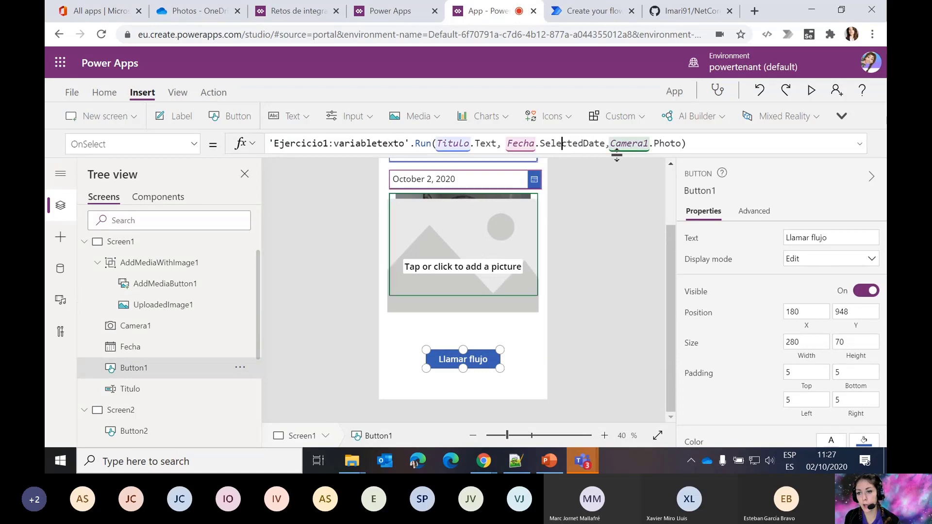
drag(615, 143, 682, 145)
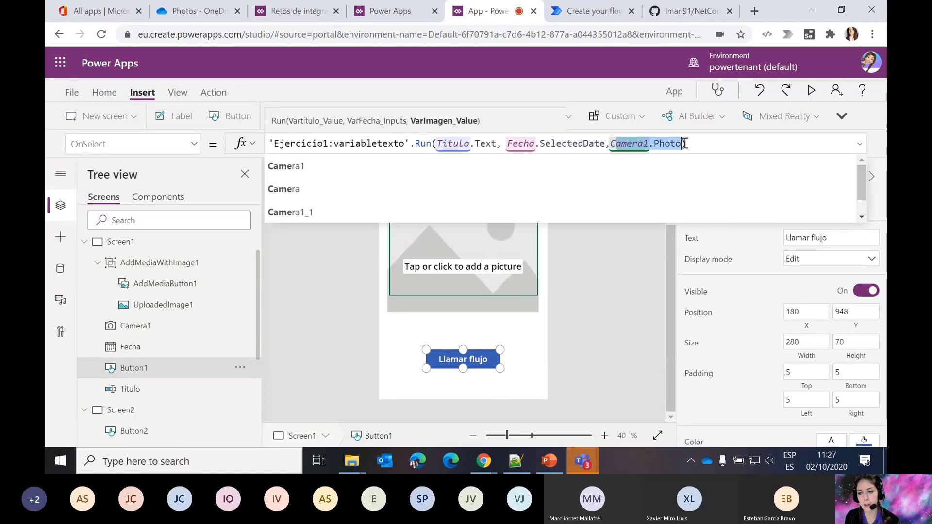
key(BackSpace)
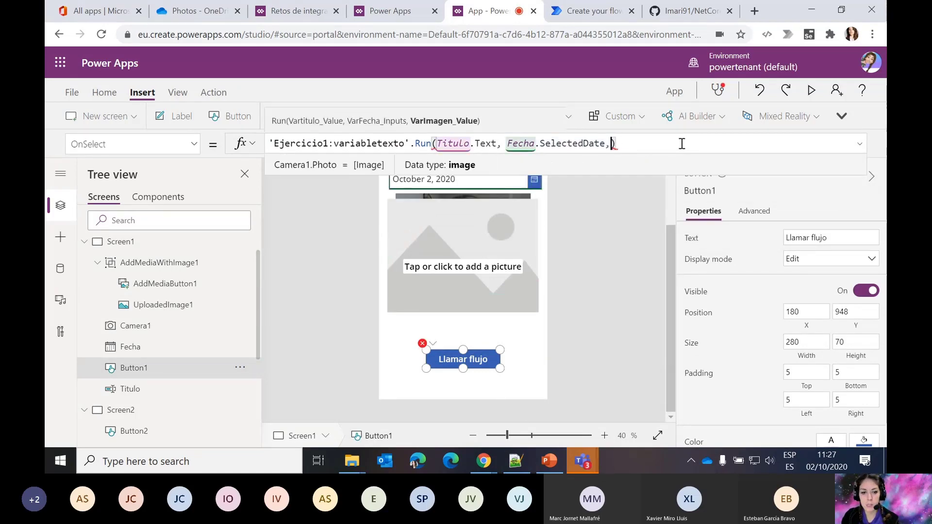
- Pass JSON(UploadedImage1.Image,JSONFormat.IncludeBinaryData) as the third argument of the Ejercicio1:variabletexto flow call
text(JSON)
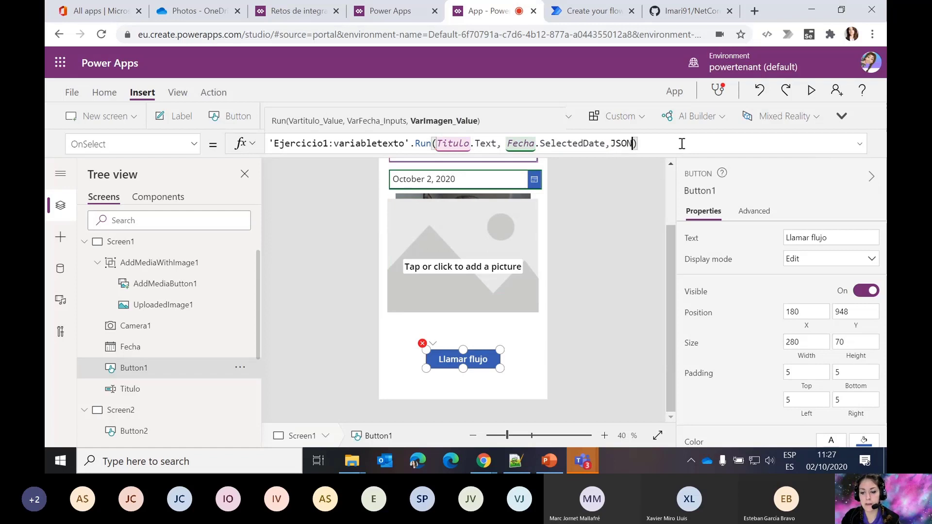
text(()
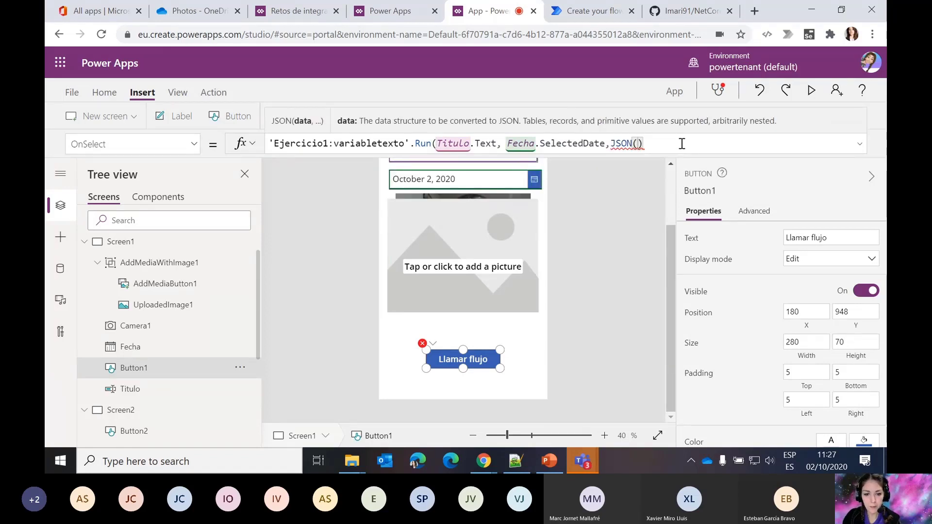
text(UploadedImage1)
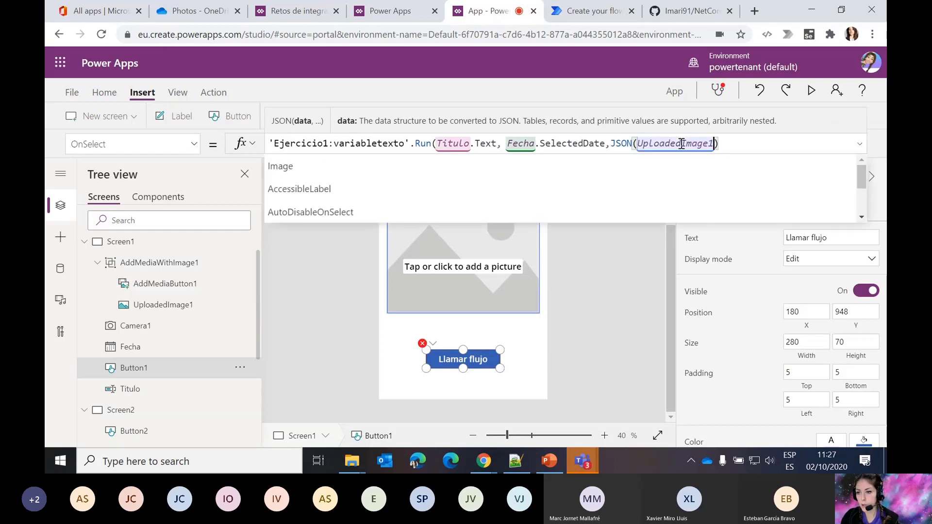
text(,)
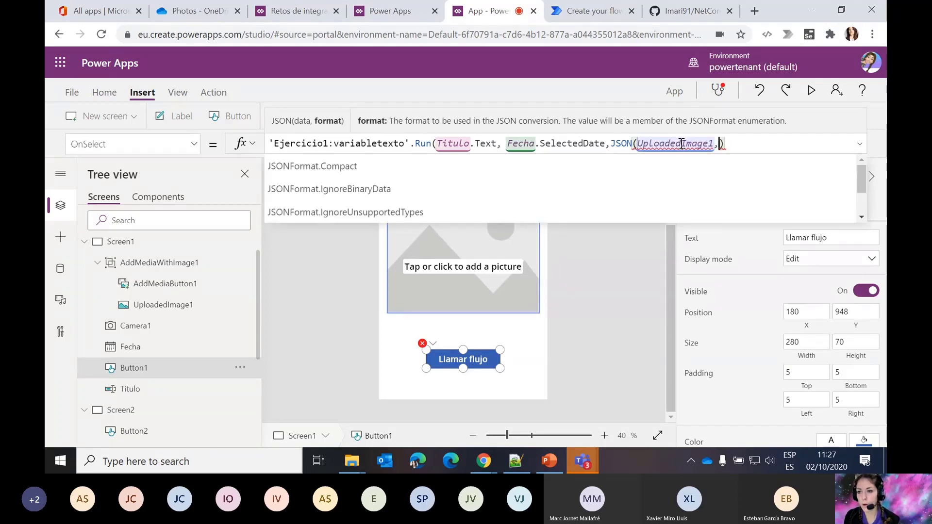
text(.)
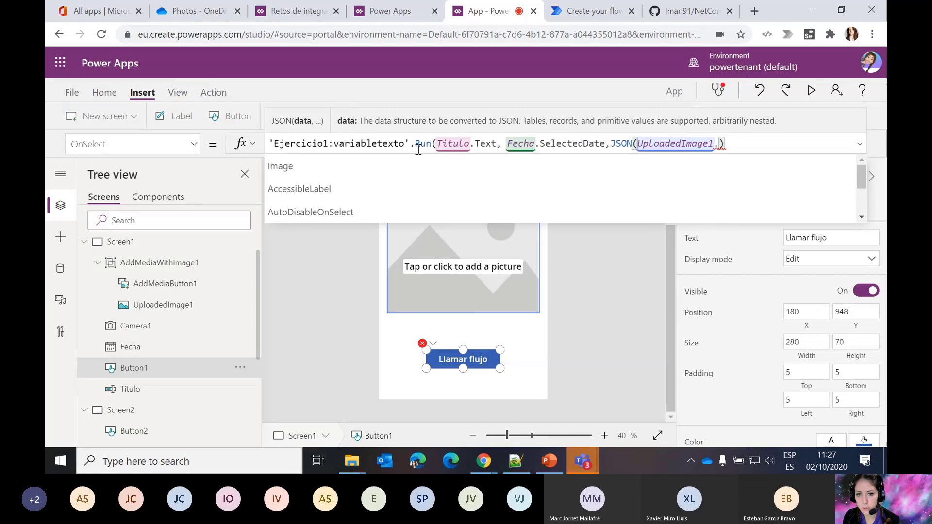
click(363, 170)
text(,)
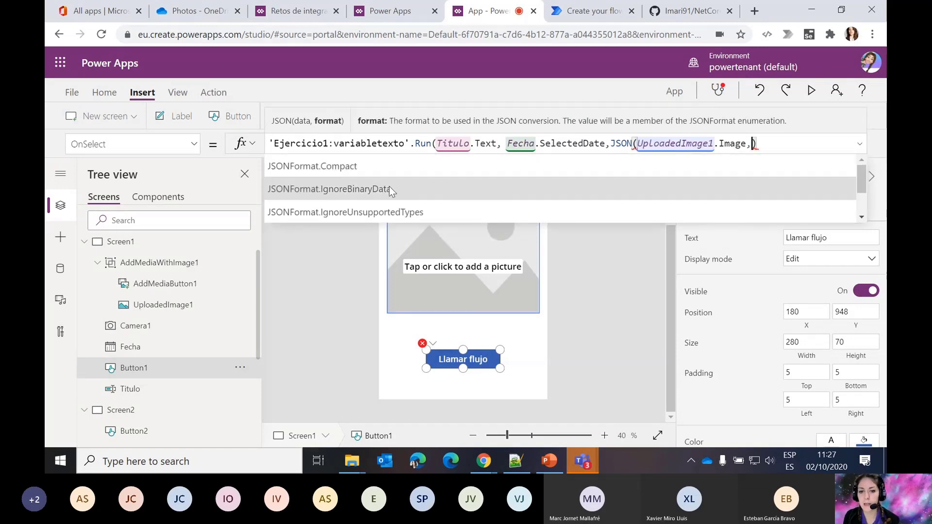
scroll(376, 194, down, 1)
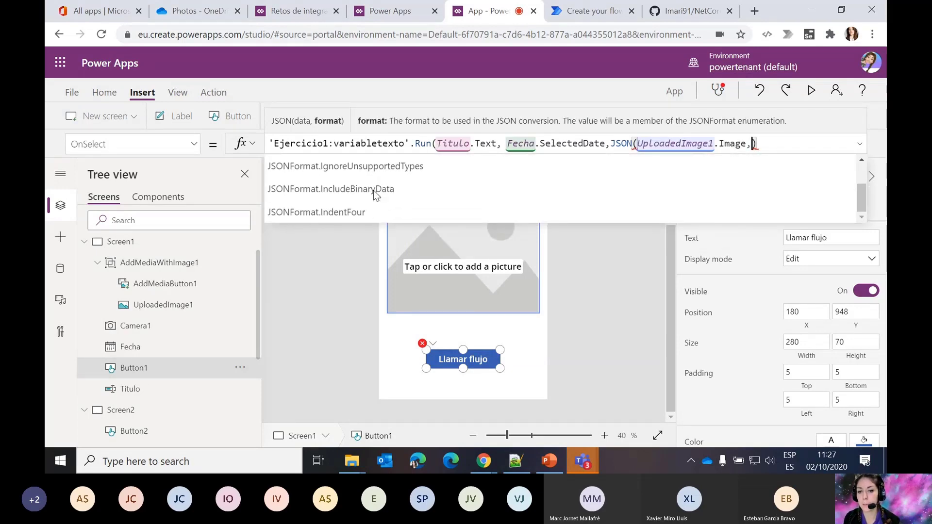
click(380, 189)
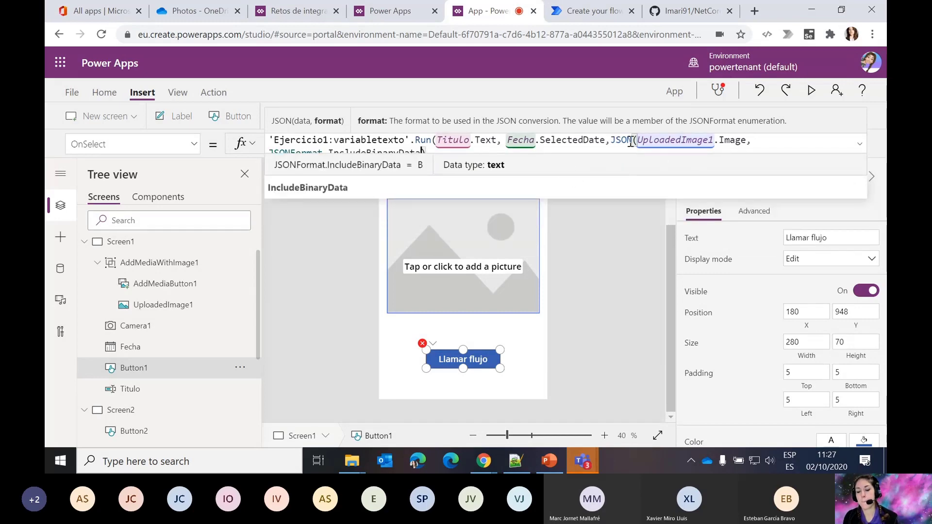
text())
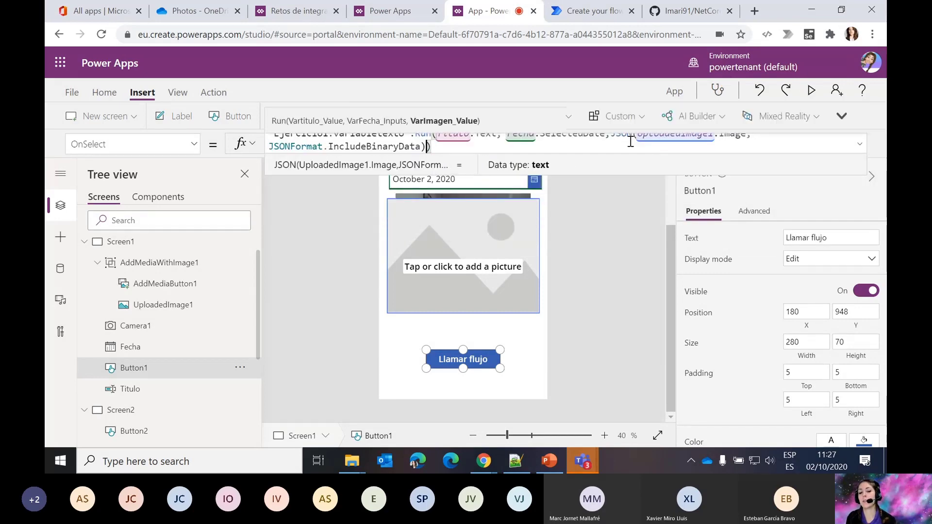
text())
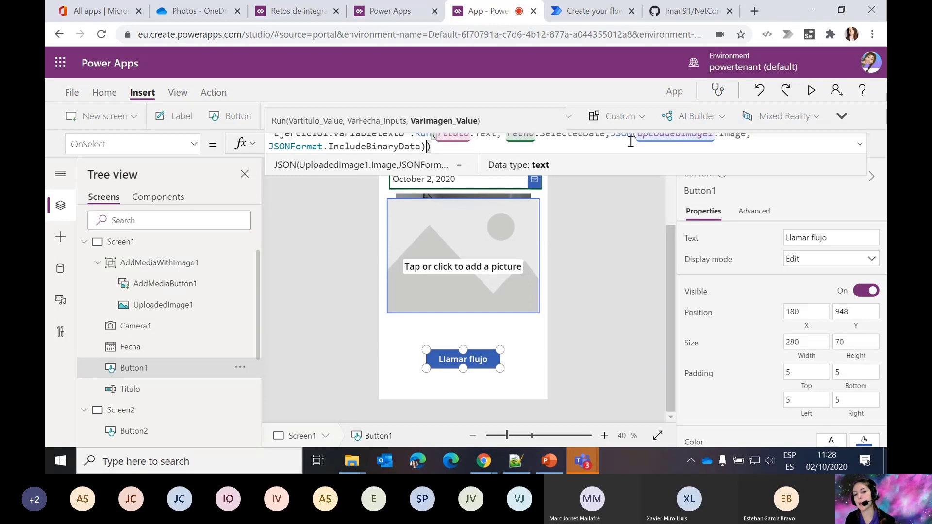
text())
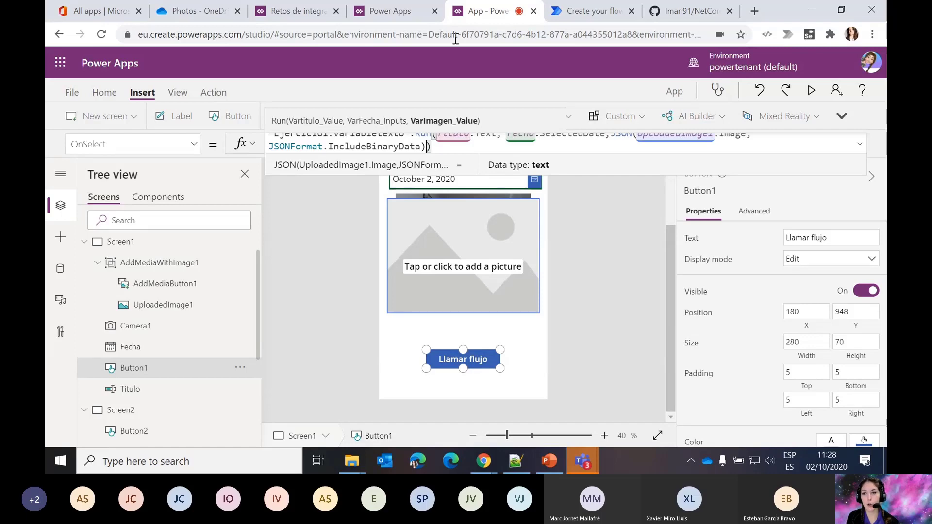
- Copy the web address of the NetCoreConf_2020_workshop GitHub repository and switch to the Teams meeting window
click(688, 11)
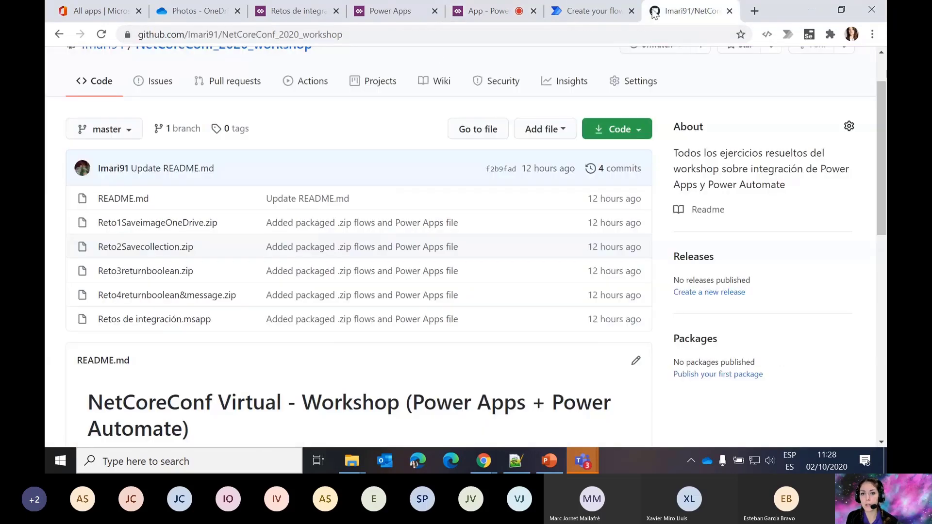
click(328, 35)
click(582, 461)
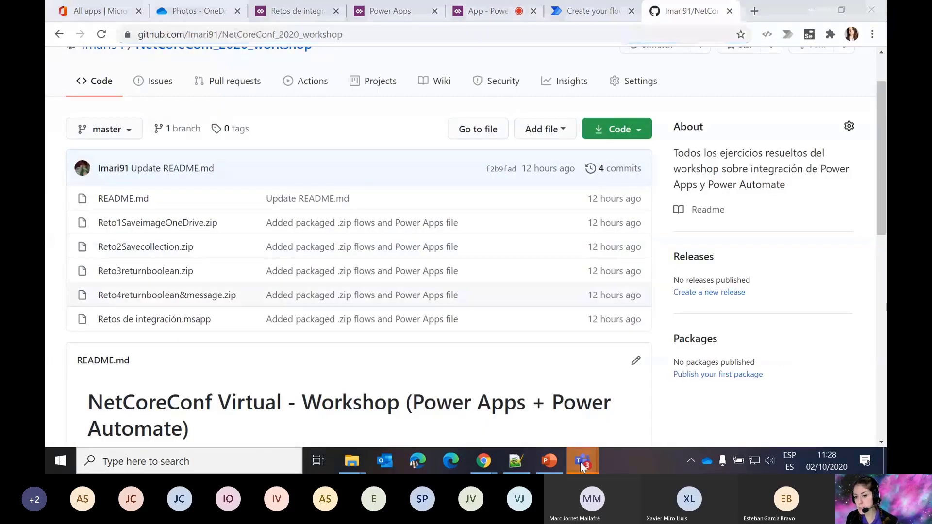
click(595, 378)
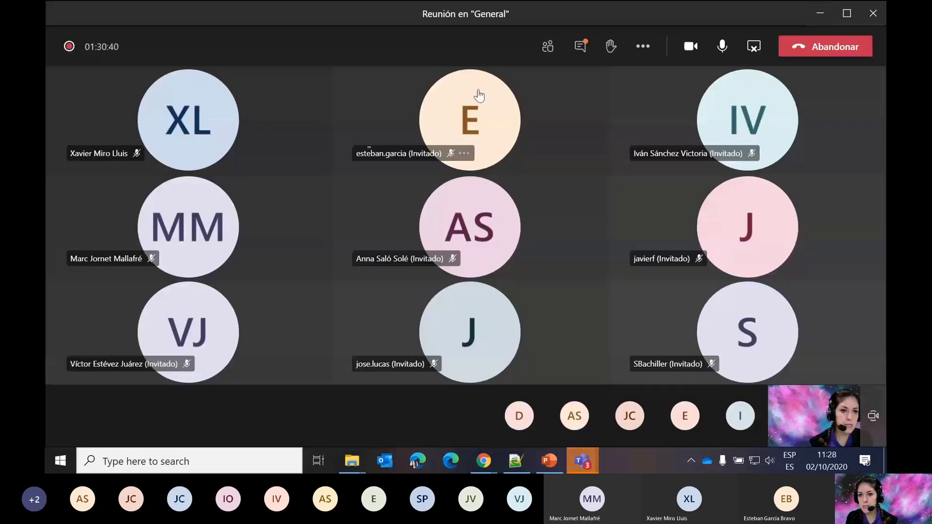
- Post the copied NetCoreConf_2020_workshop GitHub link in the Teams meeting chat and minimize the meeting window
click(581, 46)
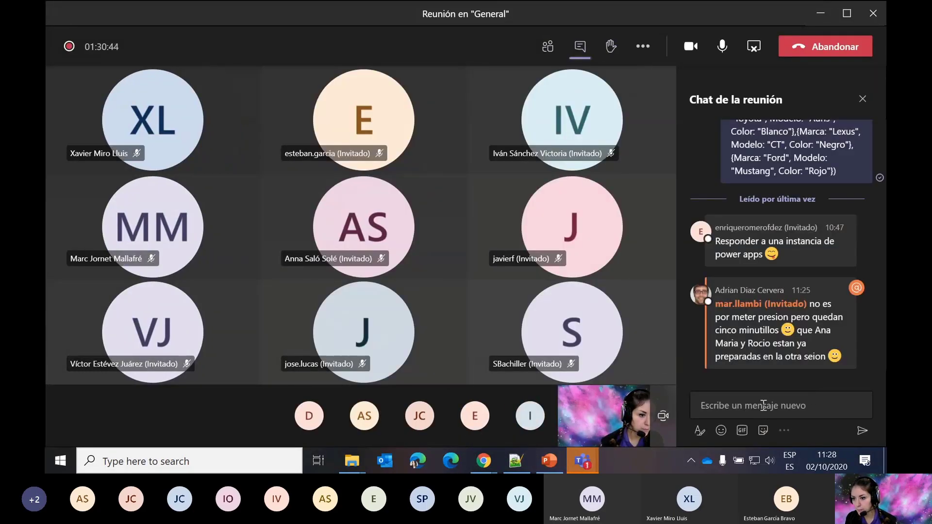
click(764, 394)
text(https://github.com/lmari91/NetCoreConf_2020_workshop)
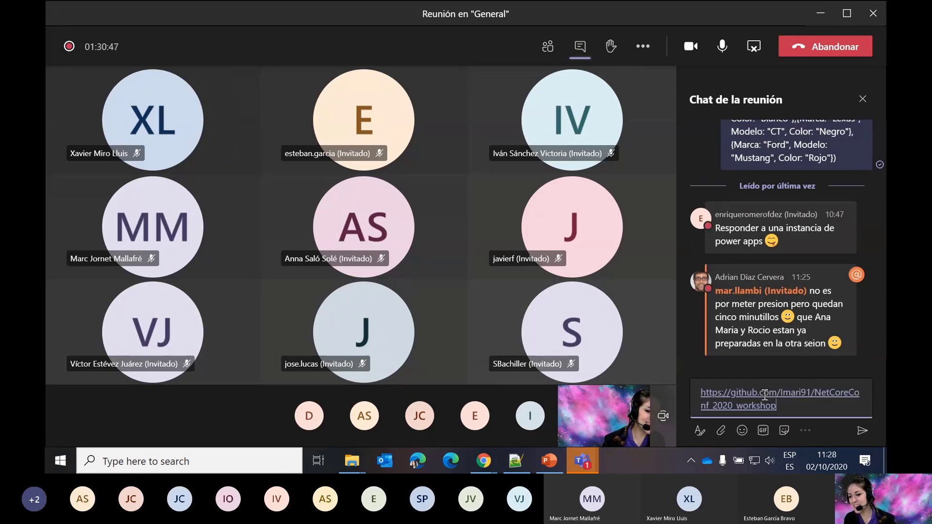
key(Return)
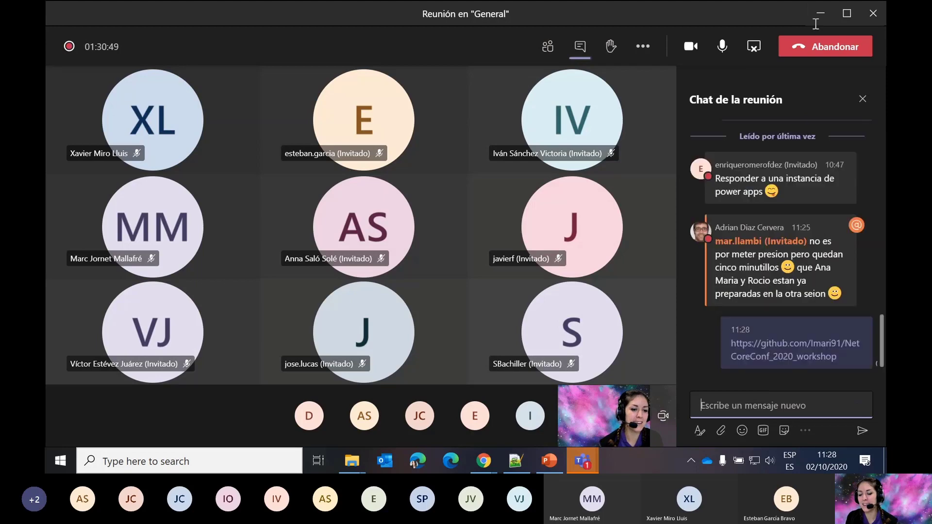
click(831, 20)
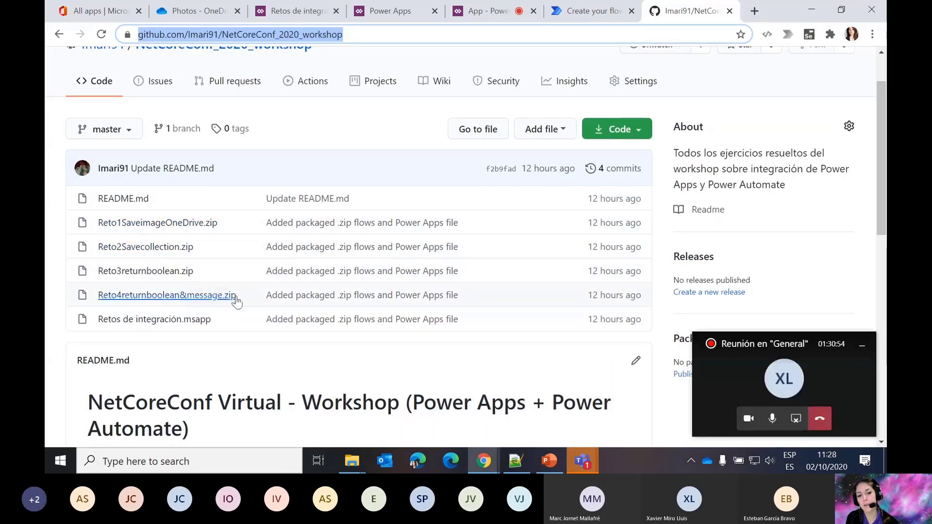
- Review Reto3Screen, Reto4Screen, Reto2Screen, Reto1Screen and MainScreen in the Retos de integración app
click(406, 14)
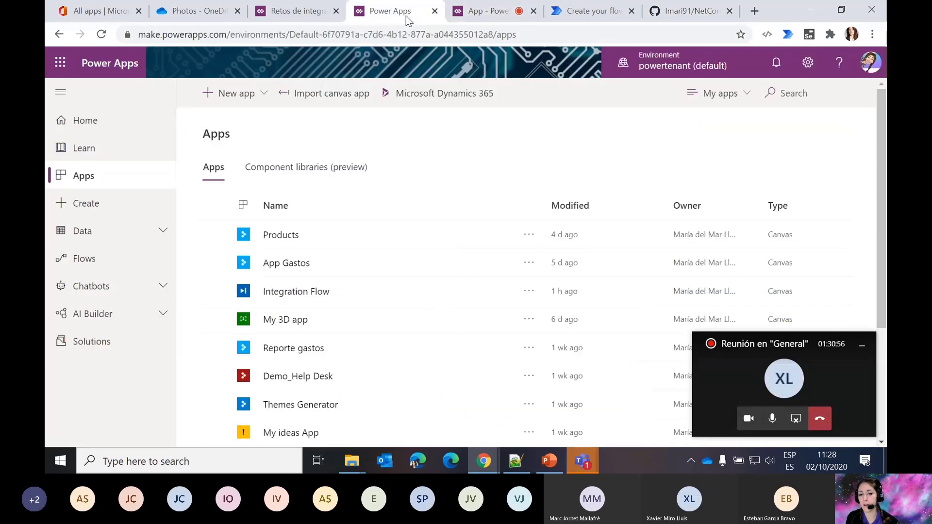
click(298, 11)
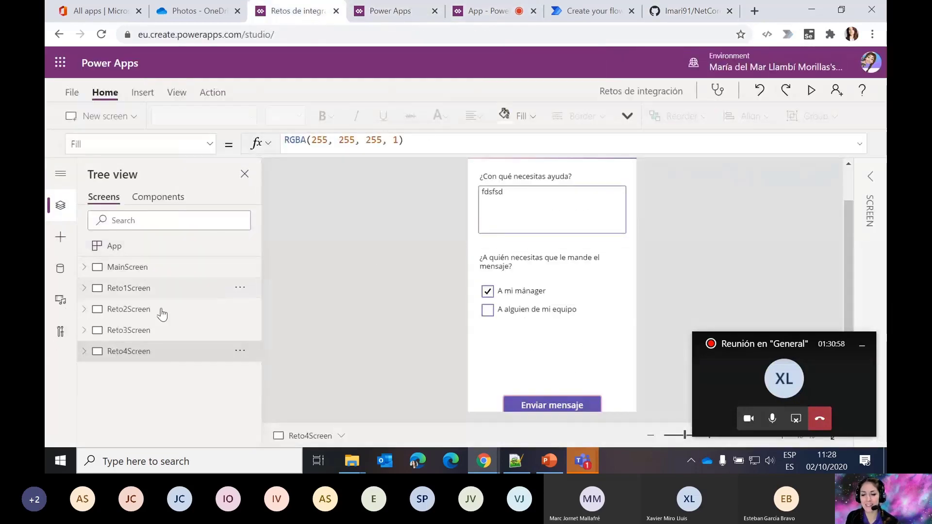
click(145, 330)
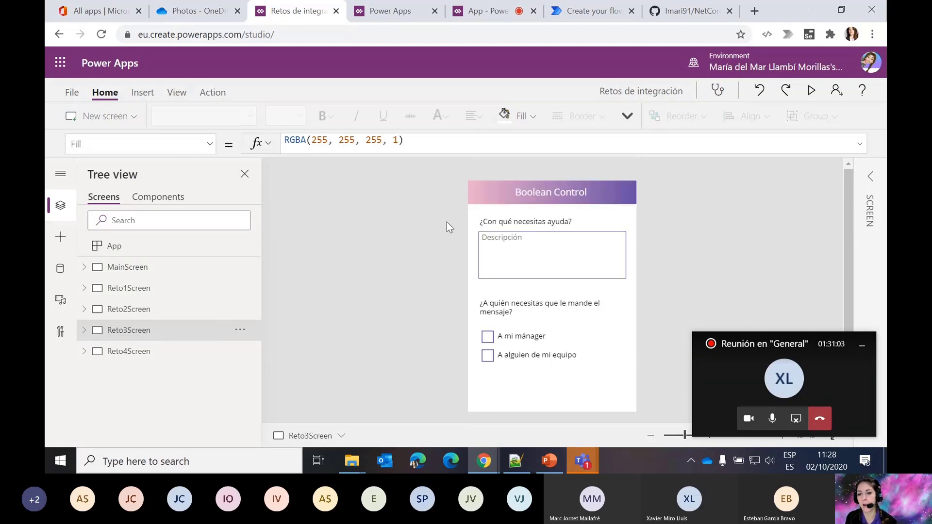
click(121, 358)
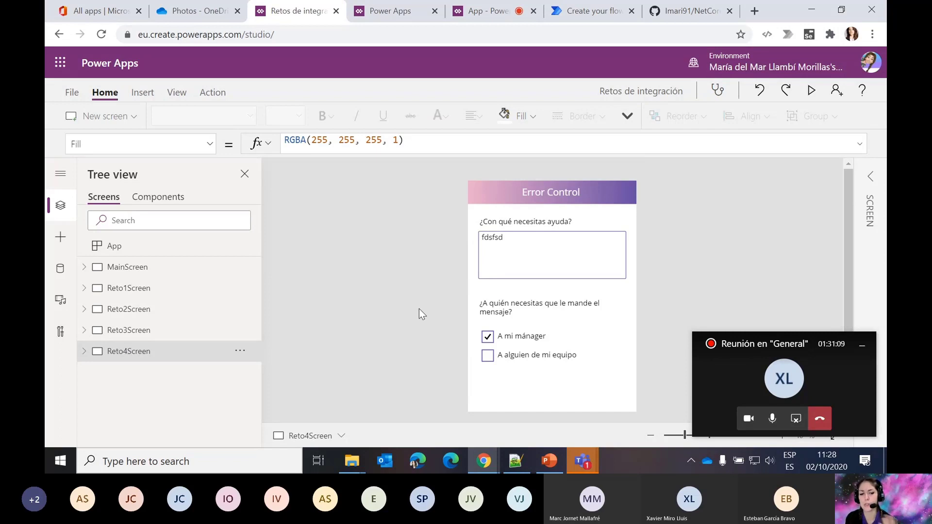
click(155, 315)
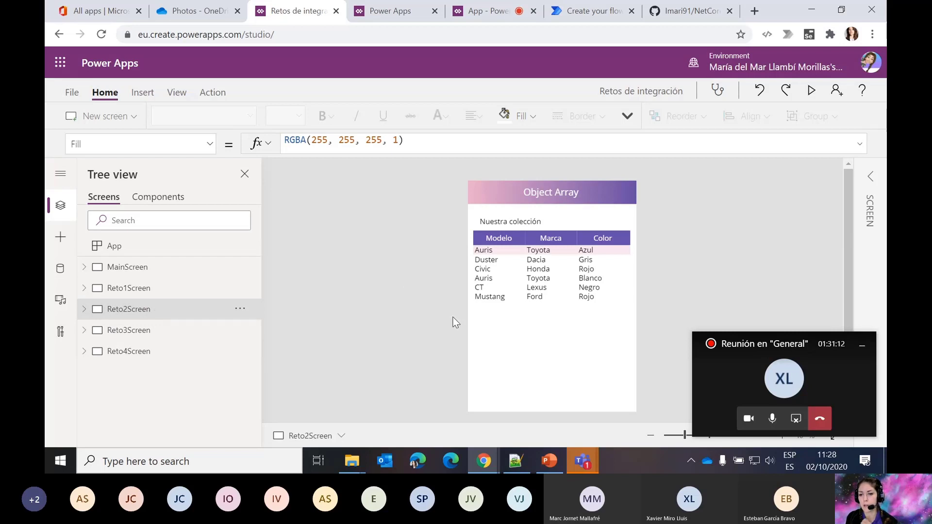
scroll(452, 318, down, 3)
scroll(453, 318, up, 3)
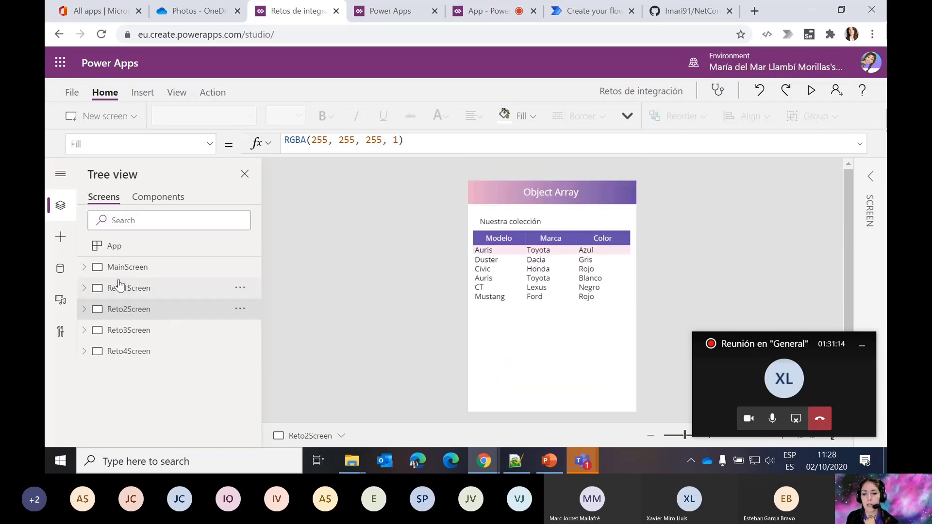
click(125, 288)
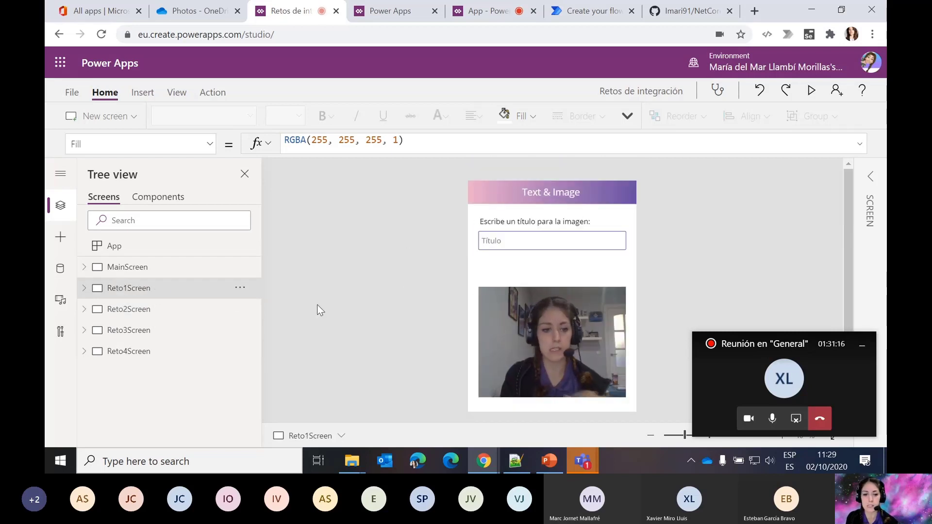
click(160, 269)
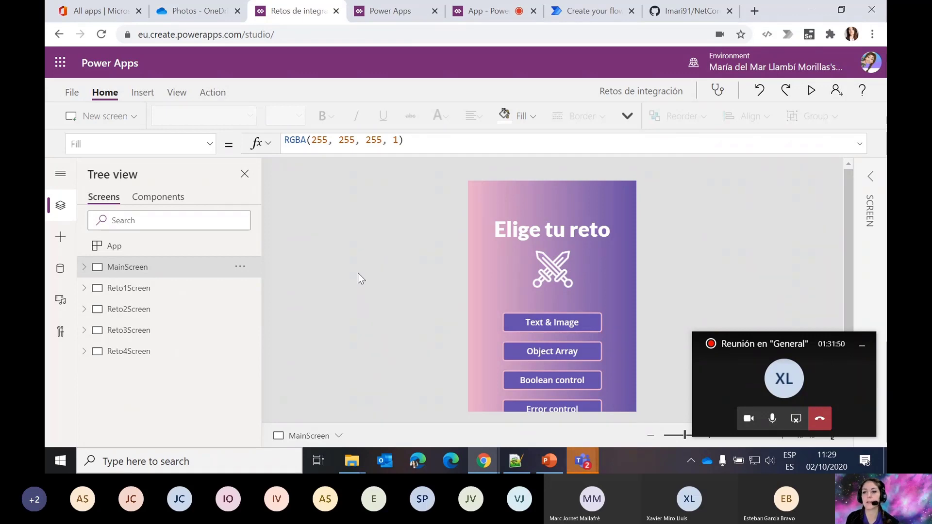
- Show the NetCoreConf_2020_workshop GitHub repository again and return to the Teams meeting to check its chat
click(692, 16)
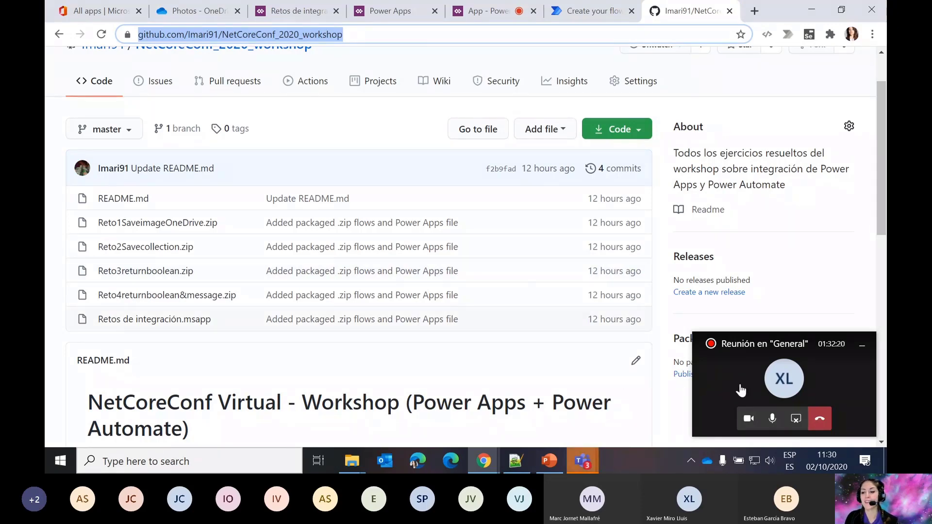
click(740, 389)
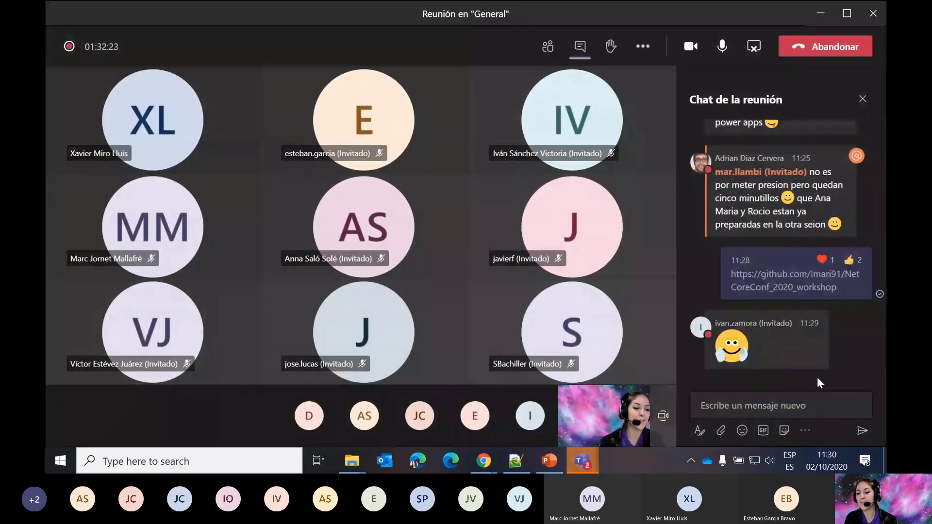